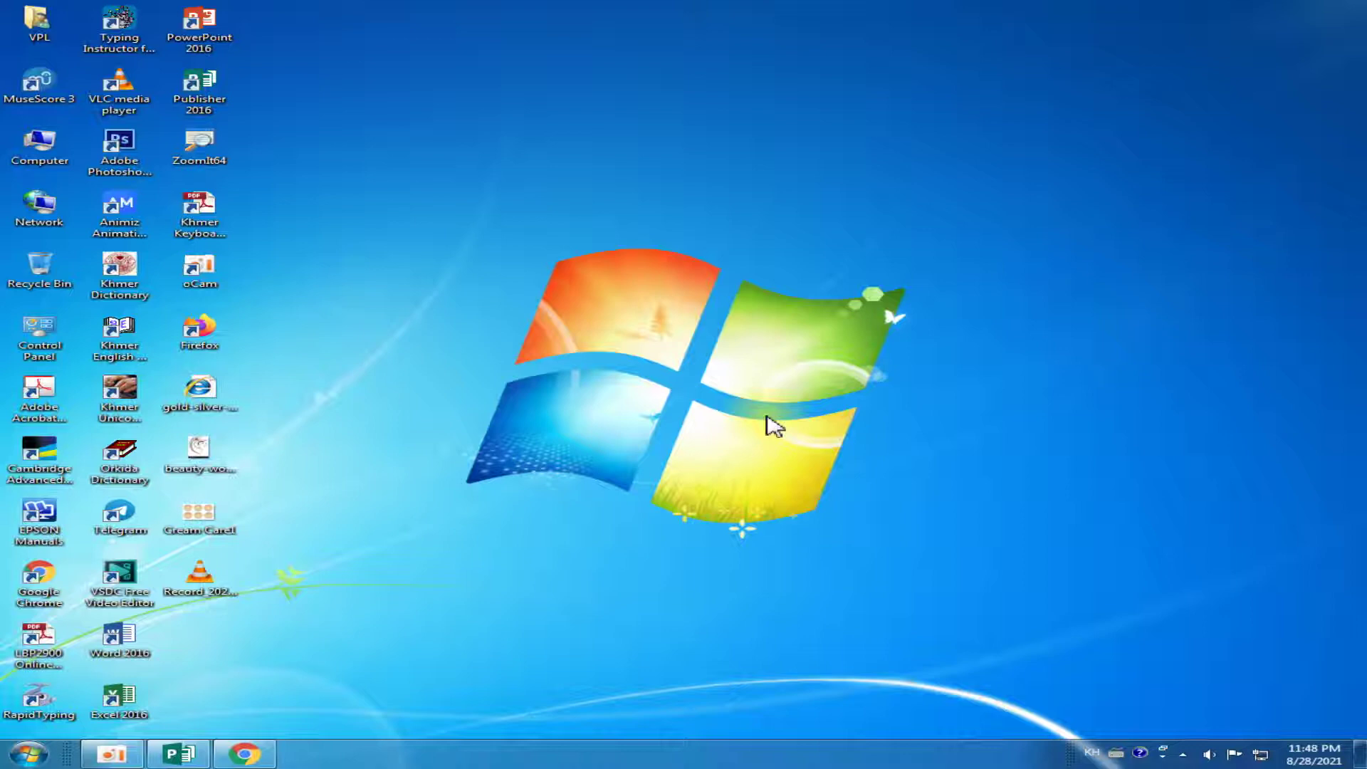
# Preview the Cream Care1 image of six Skin Care Body badges in Windows Photo Viewer, then close it
pyautogui.rightClick(208, 518)
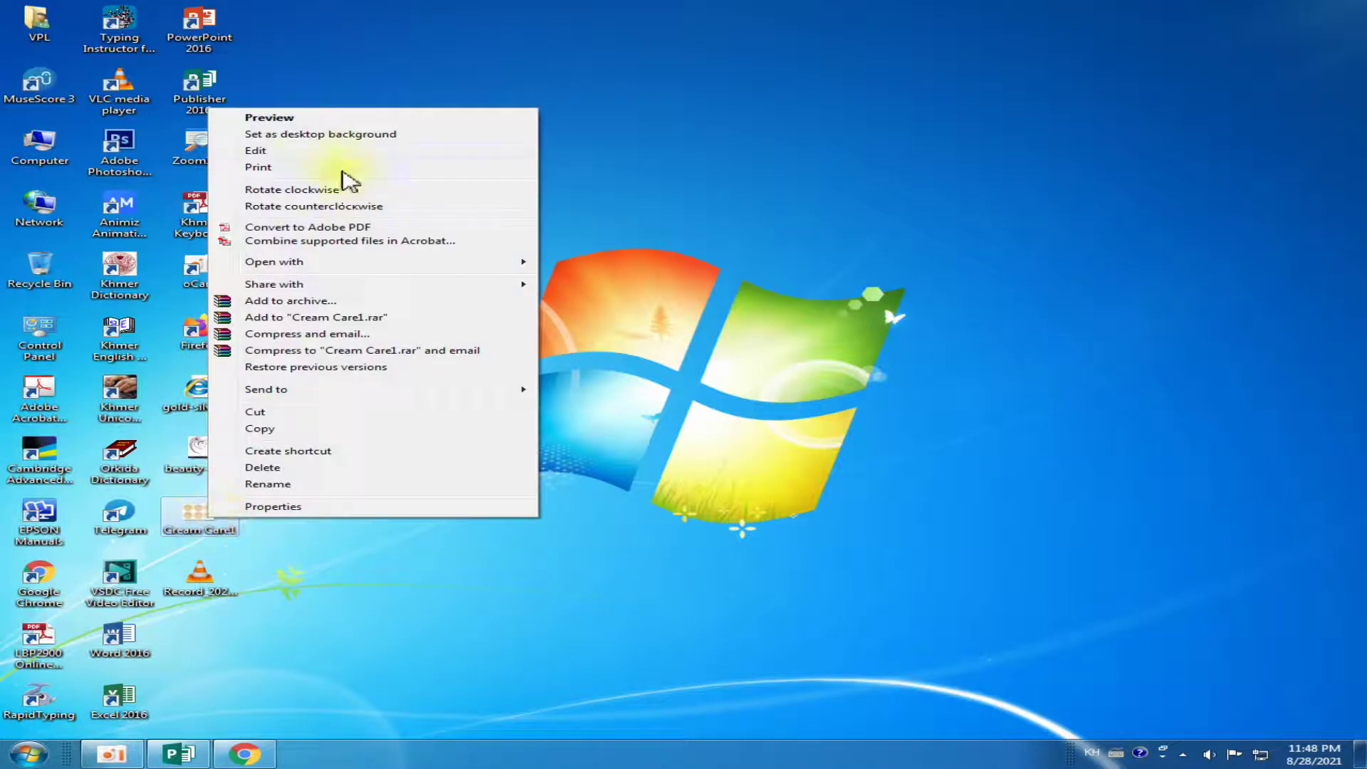
pyautogui.click(306, 118)
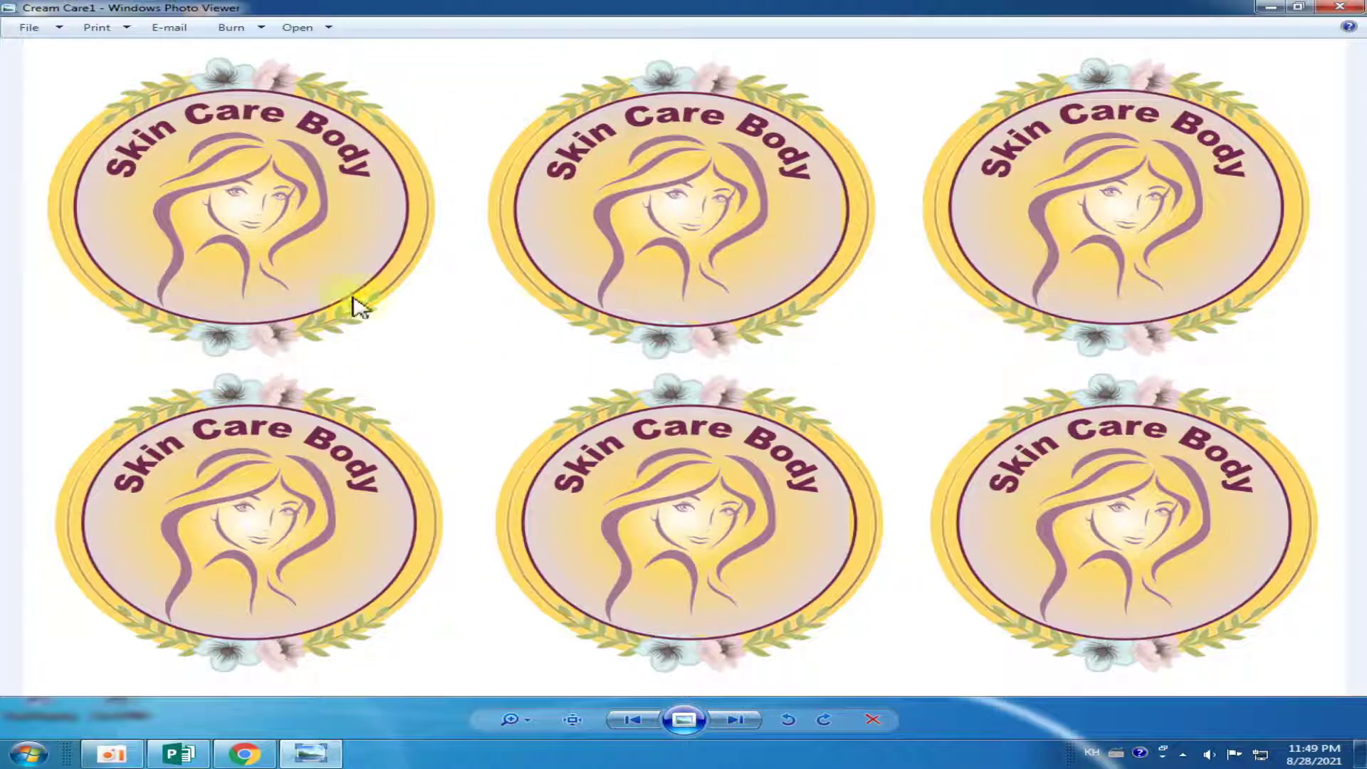
pyautogui.click(1334, 10)
# Bring the six-badge publication back up and inspect several of its badges
pyautogui.click(178, 753)
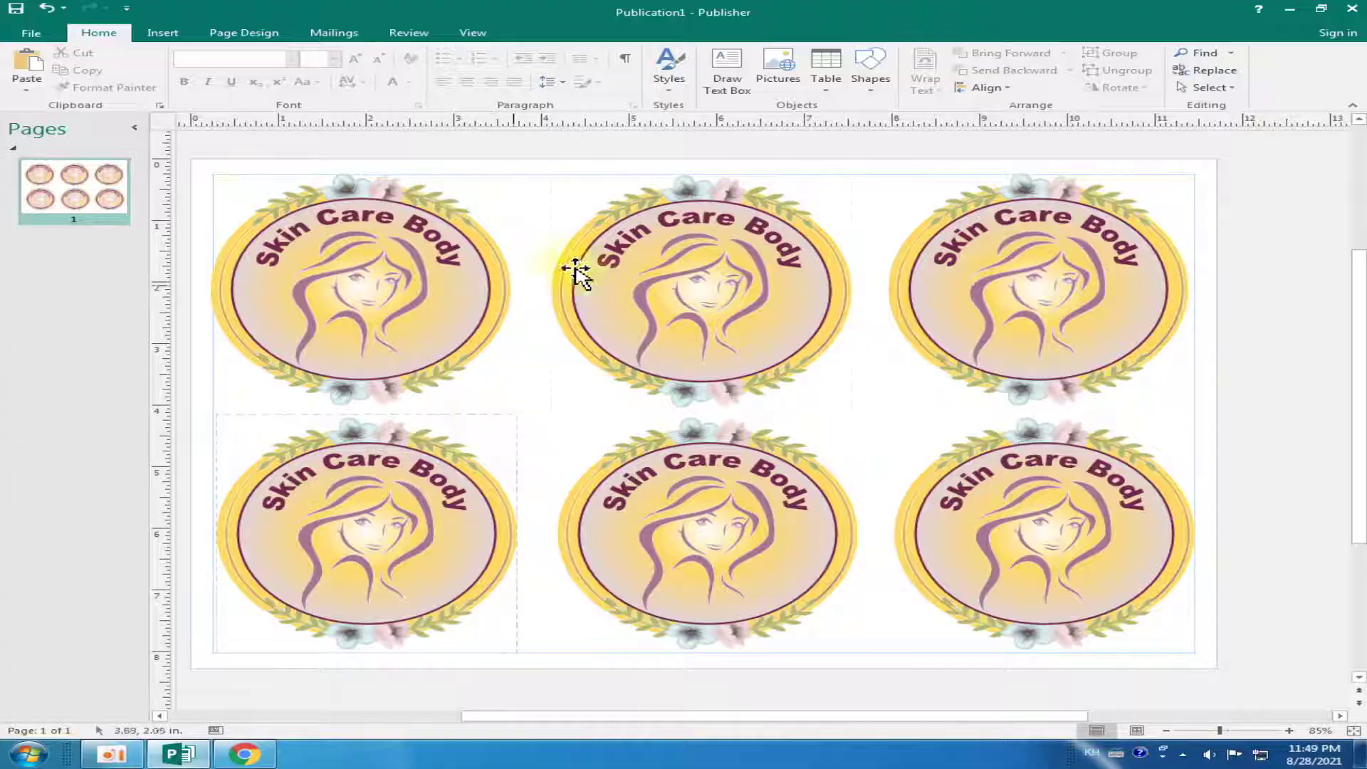
pyautogui.click(425, 263)
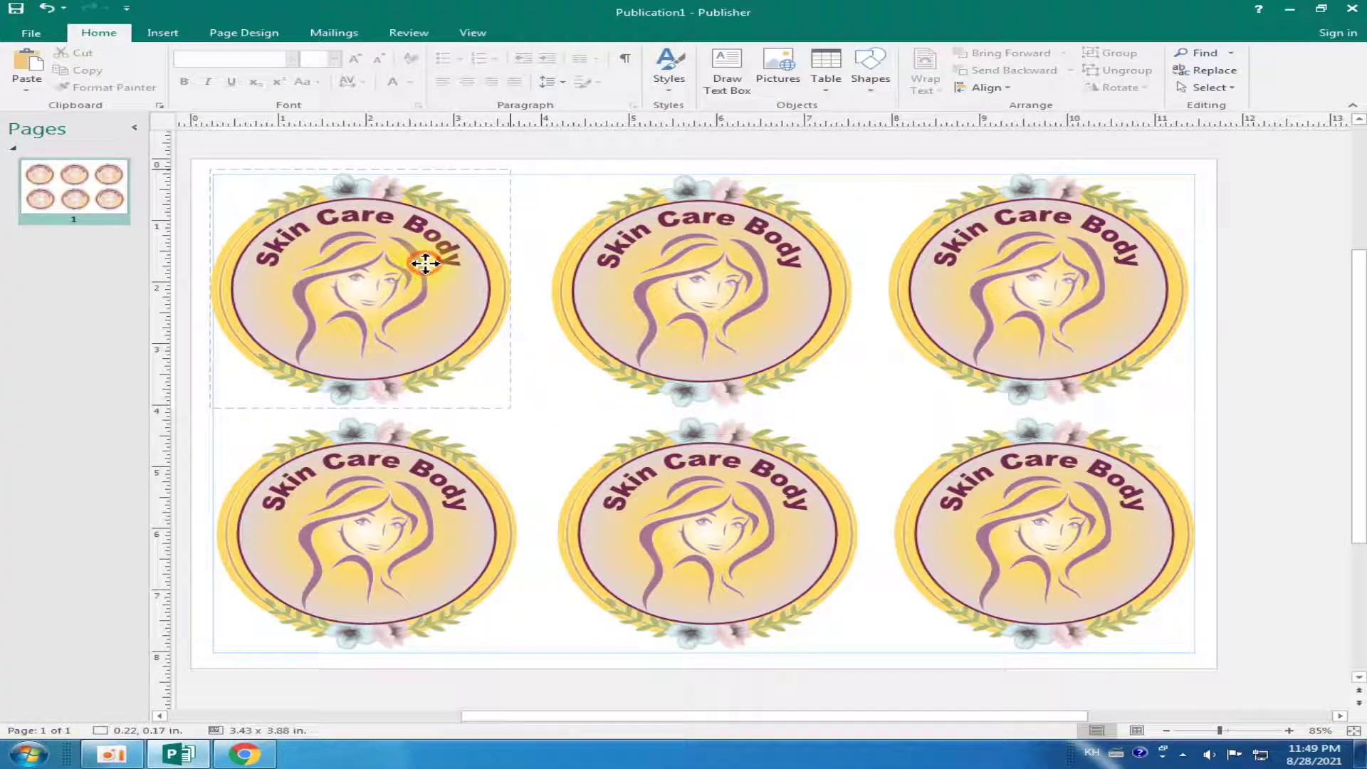
pyautogui.click(1074, 269)
pyautogui.click(675, 448)
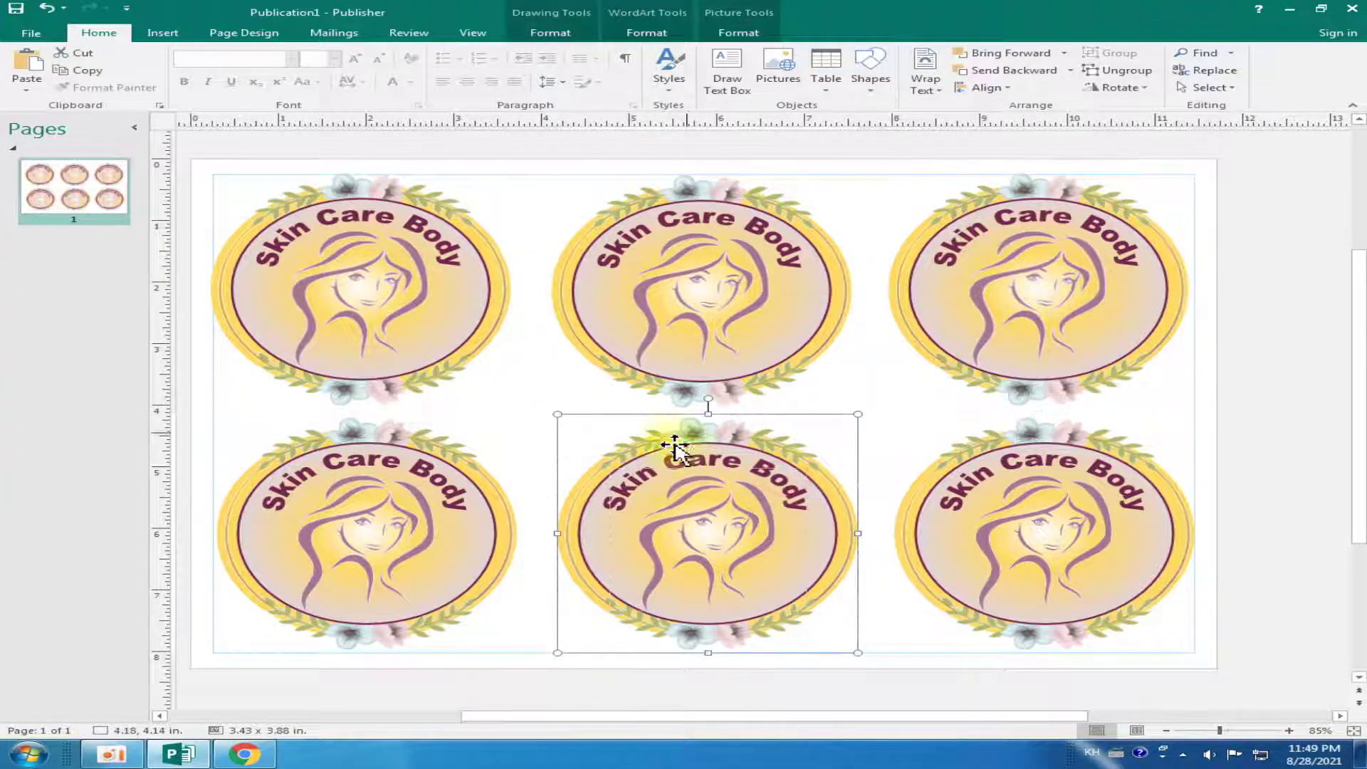
# Minimize the publication and refresh the desktop twice
pyautogui.click(1290, 10)
pyautogui.rightClick(715, 60)
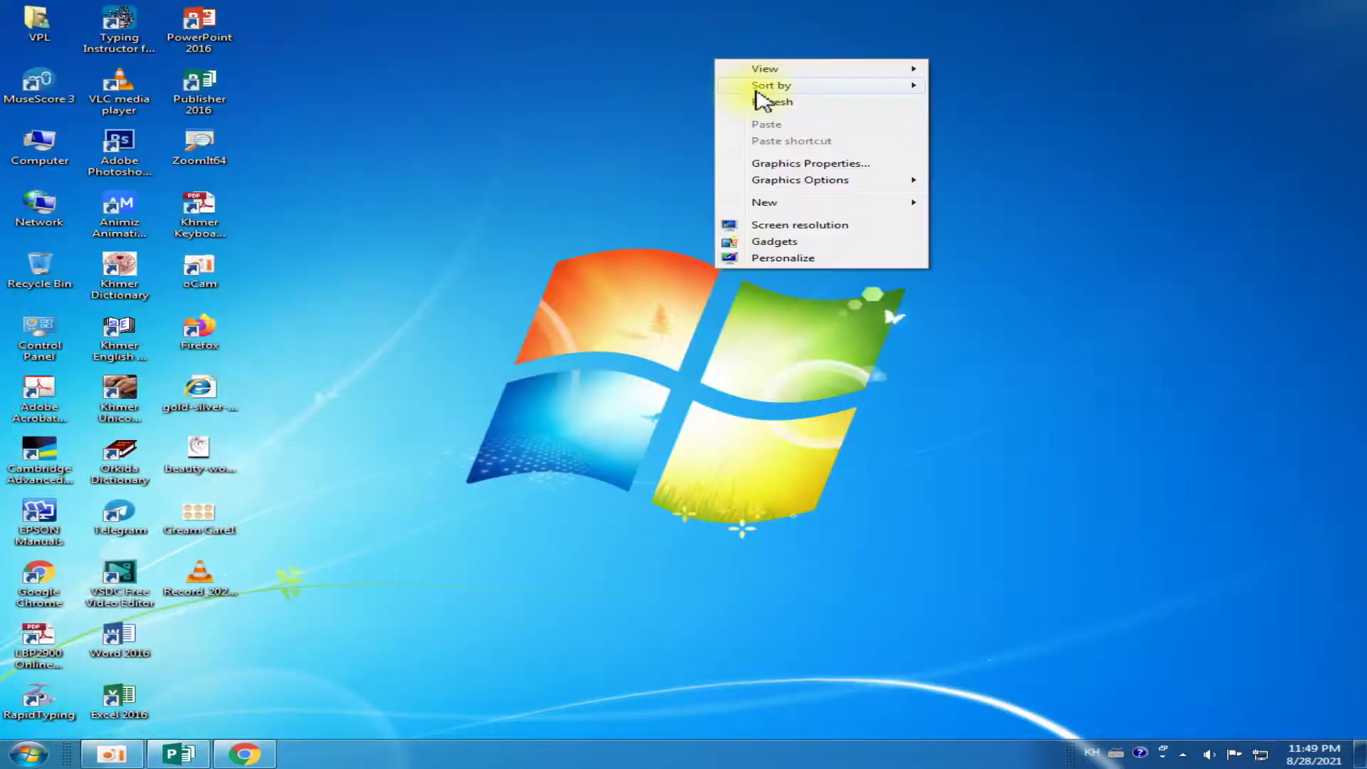
pyautogui.click(761, 102)
pyautogui.rightClick(614, 77)
pyautogui.click(655, 120)
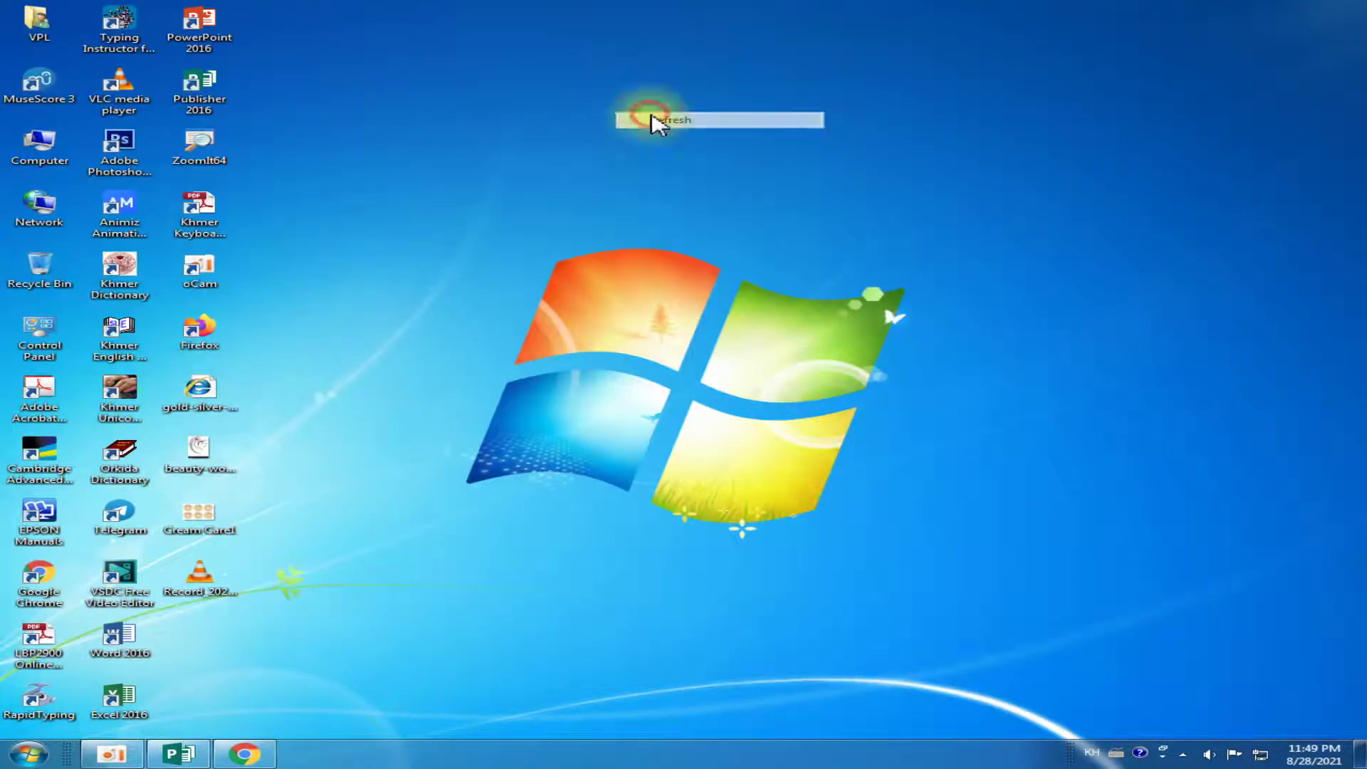
# Launch Publisher 2016 full screen and create a blank 11 x 8.5" publication
pyautogui.doubleClick(213, 114)
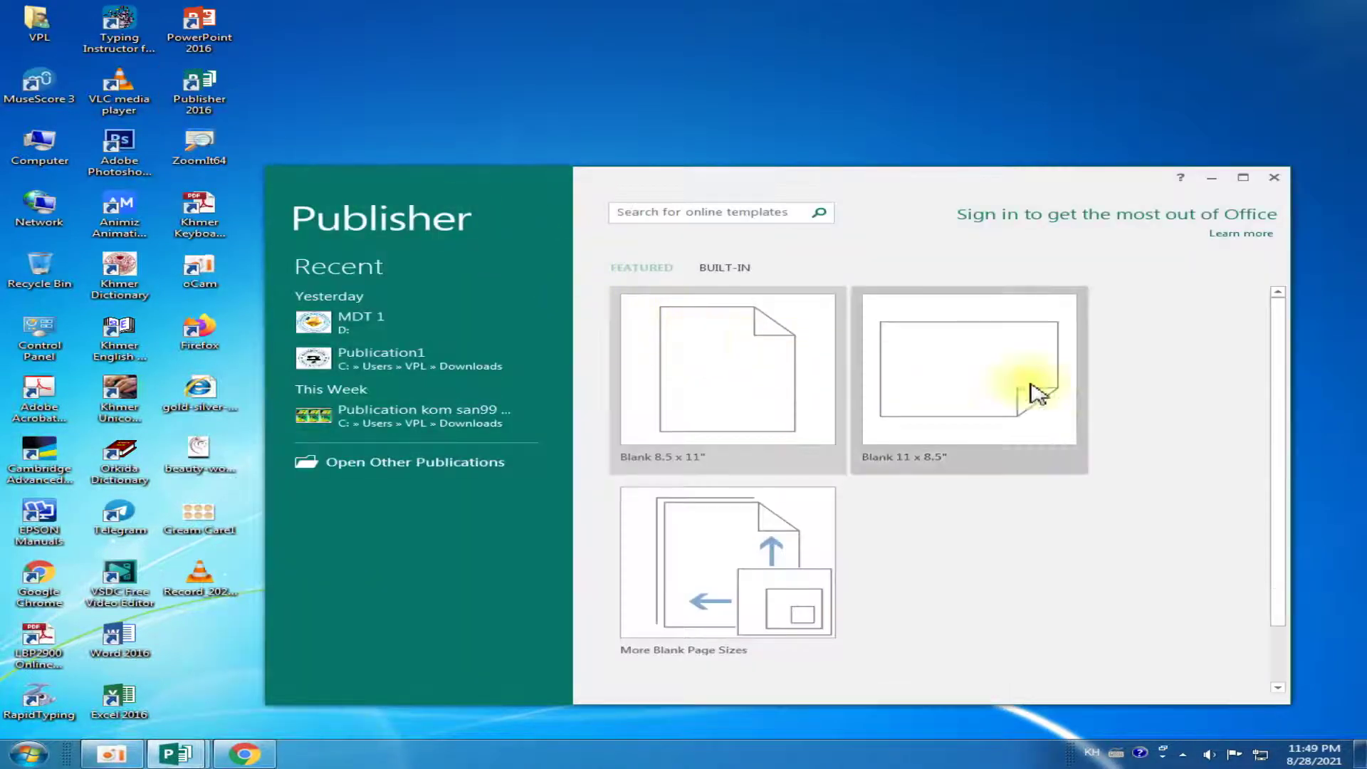
pyautogui.click(1242, 180)
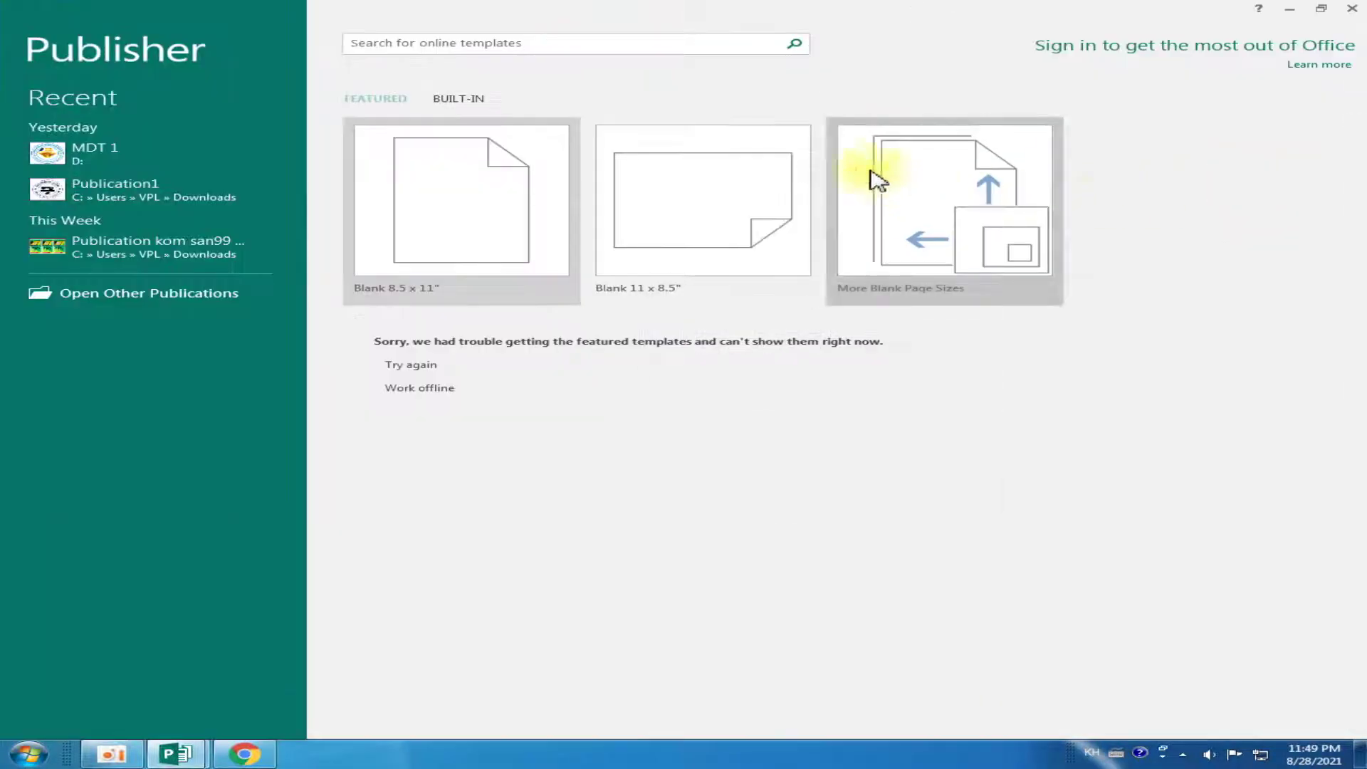
pyautogui.click(683, 229)
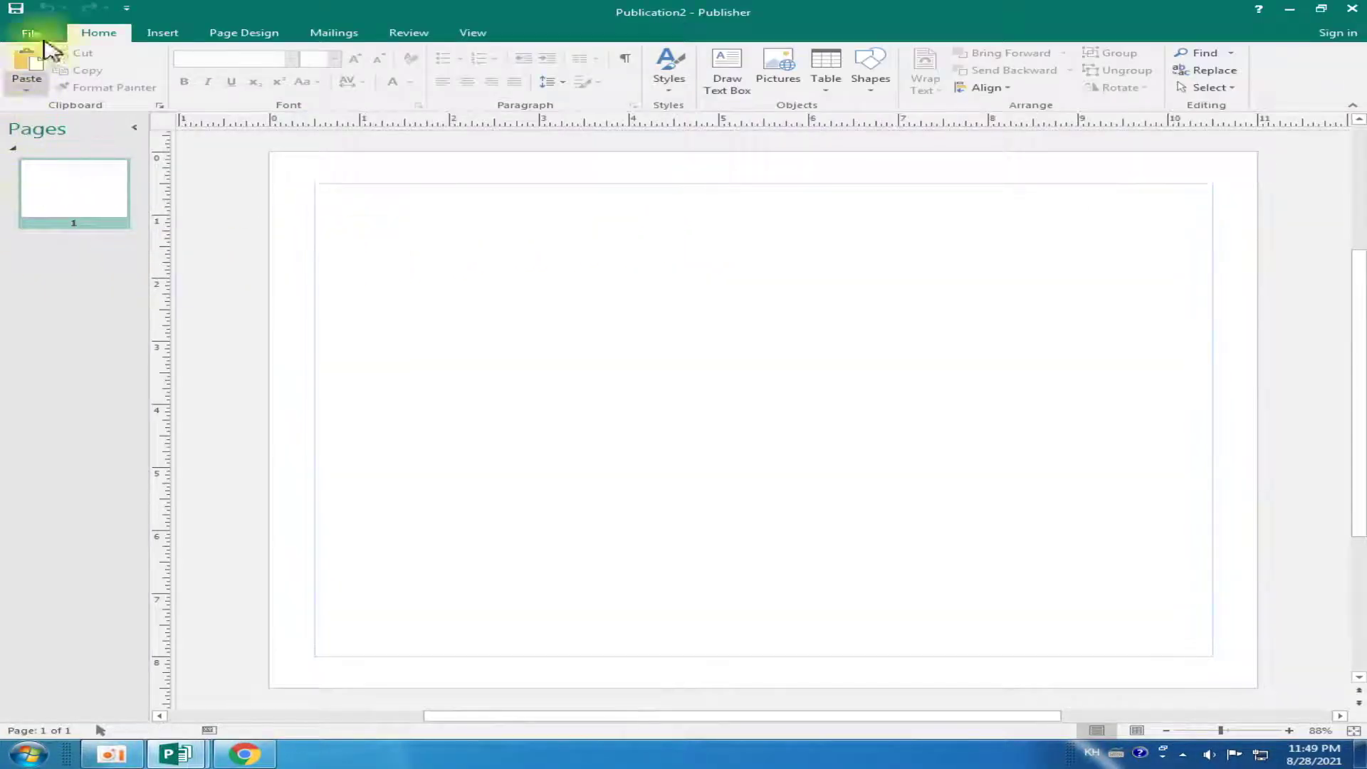
pyautogui.click(253, 35)
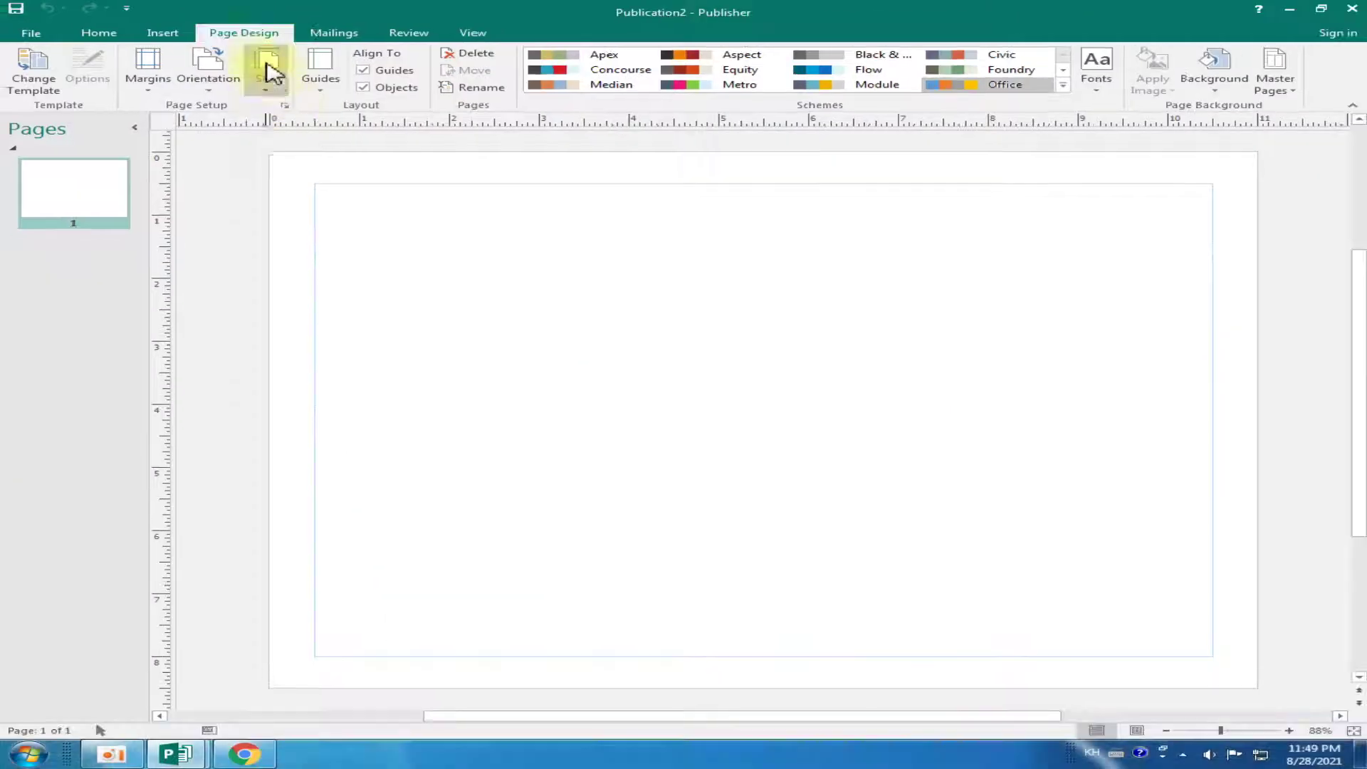
# Set the page size to A4 (Landscape) with landscape orientation
pyautogui.click(267, 68)
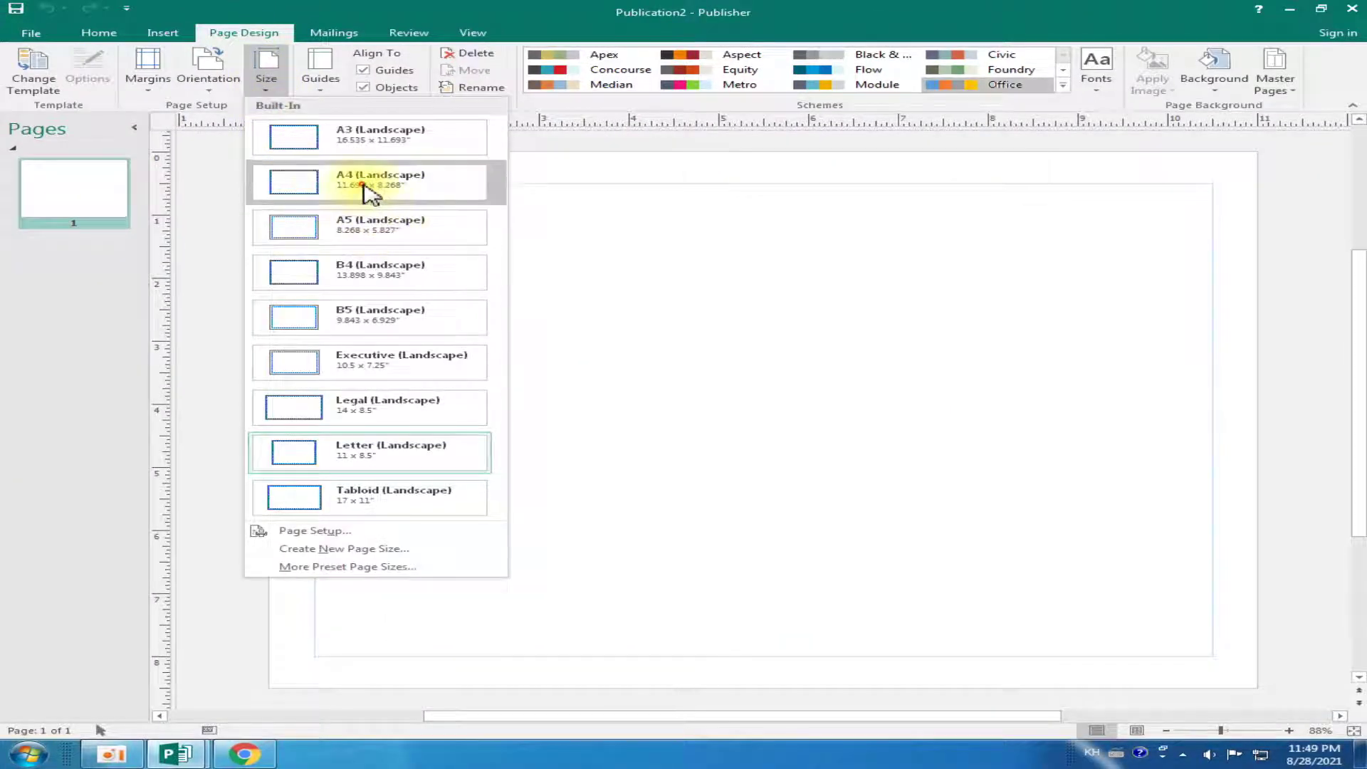
pyautogui.click(343, 183)
pyautogui.click(217, 92)
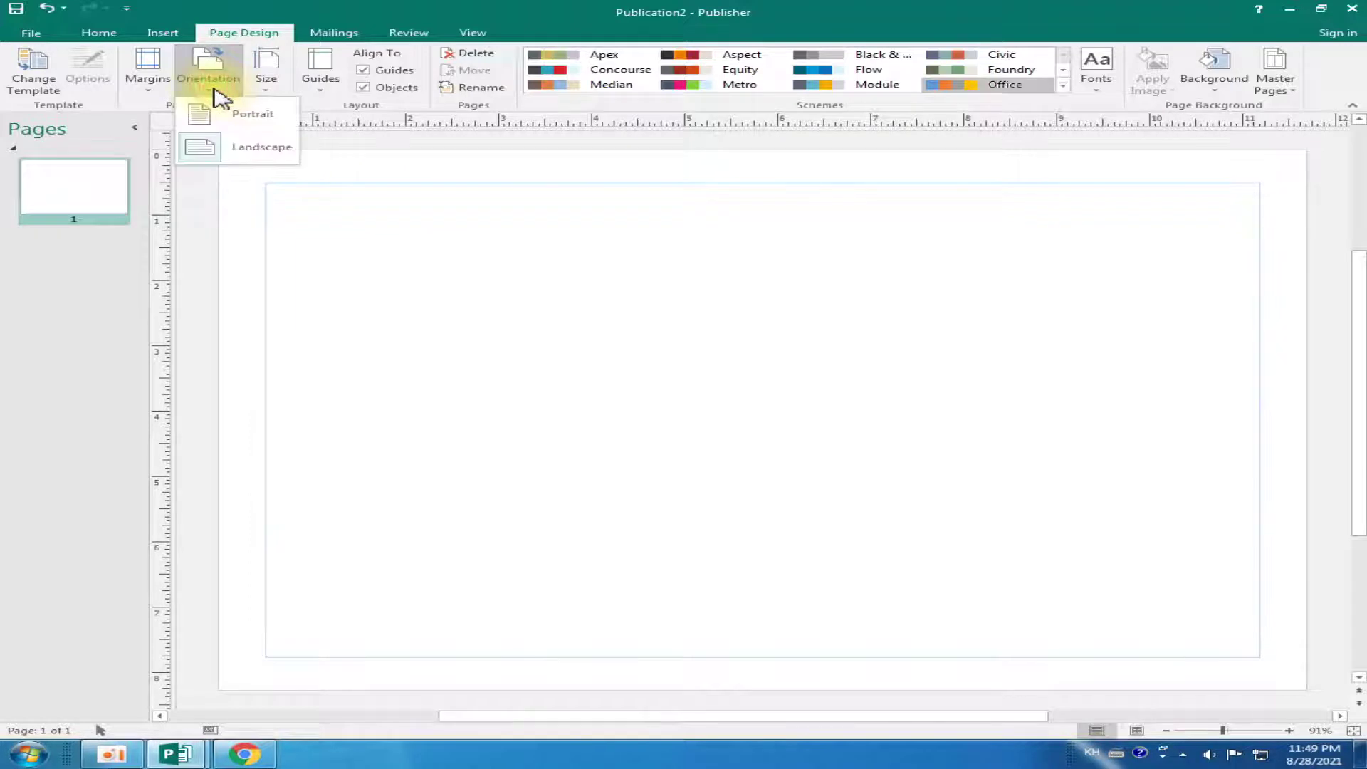
pyautogui.click(260, 149)
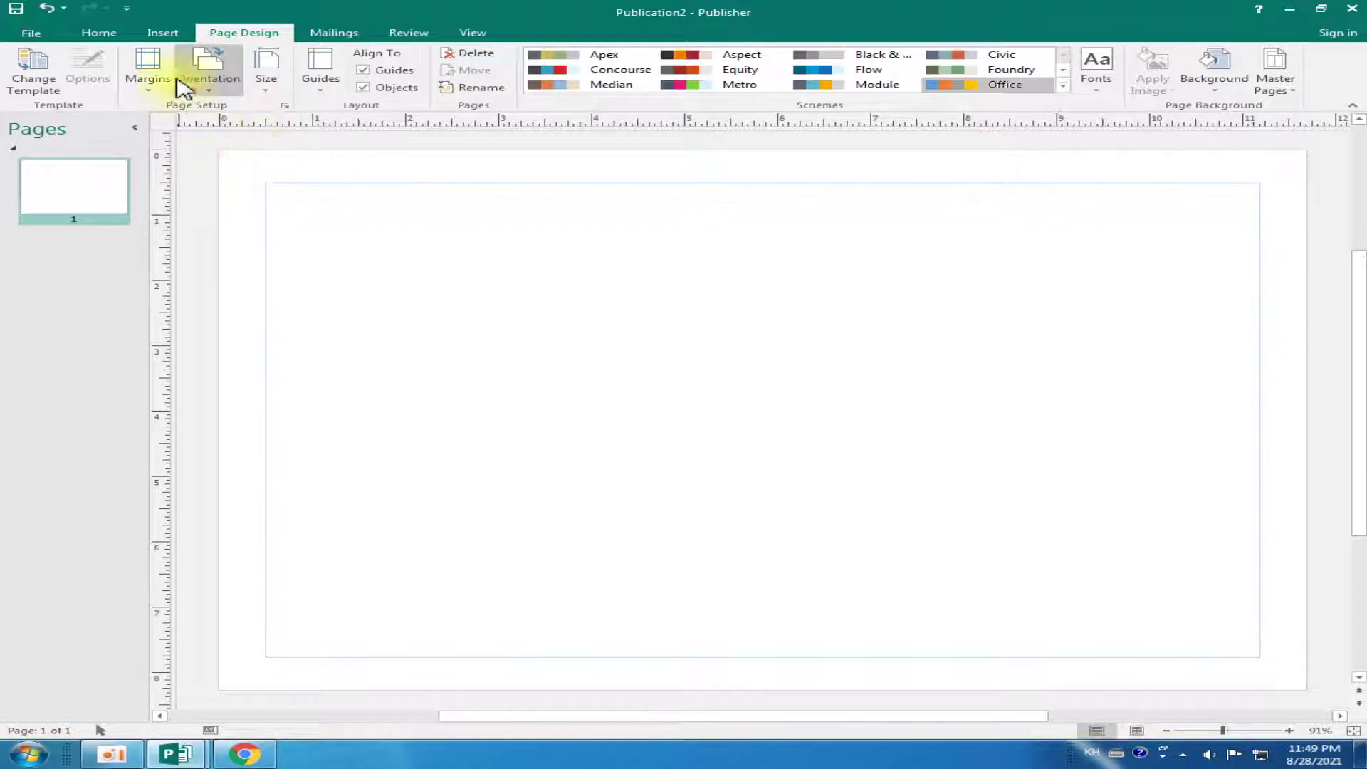
pyautogui.click(207, 78)
pyautogui.click(244, 148)
# Apply Narrow 0.25-inch margins, then close the new publication
pyautogui.click(149, 96)
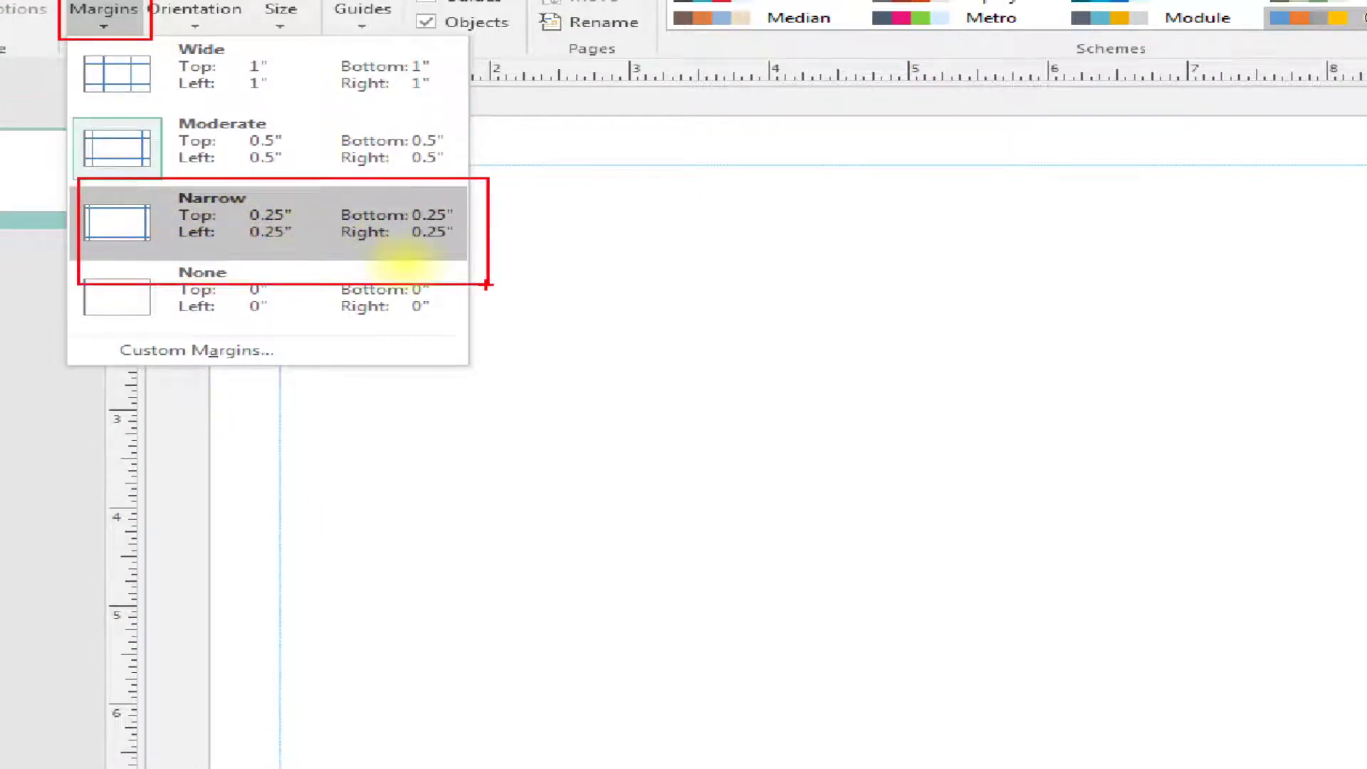
pyautogui.click(135, 84)
pyautogui.click(135, 84)
pyautogui.click(217, 205)
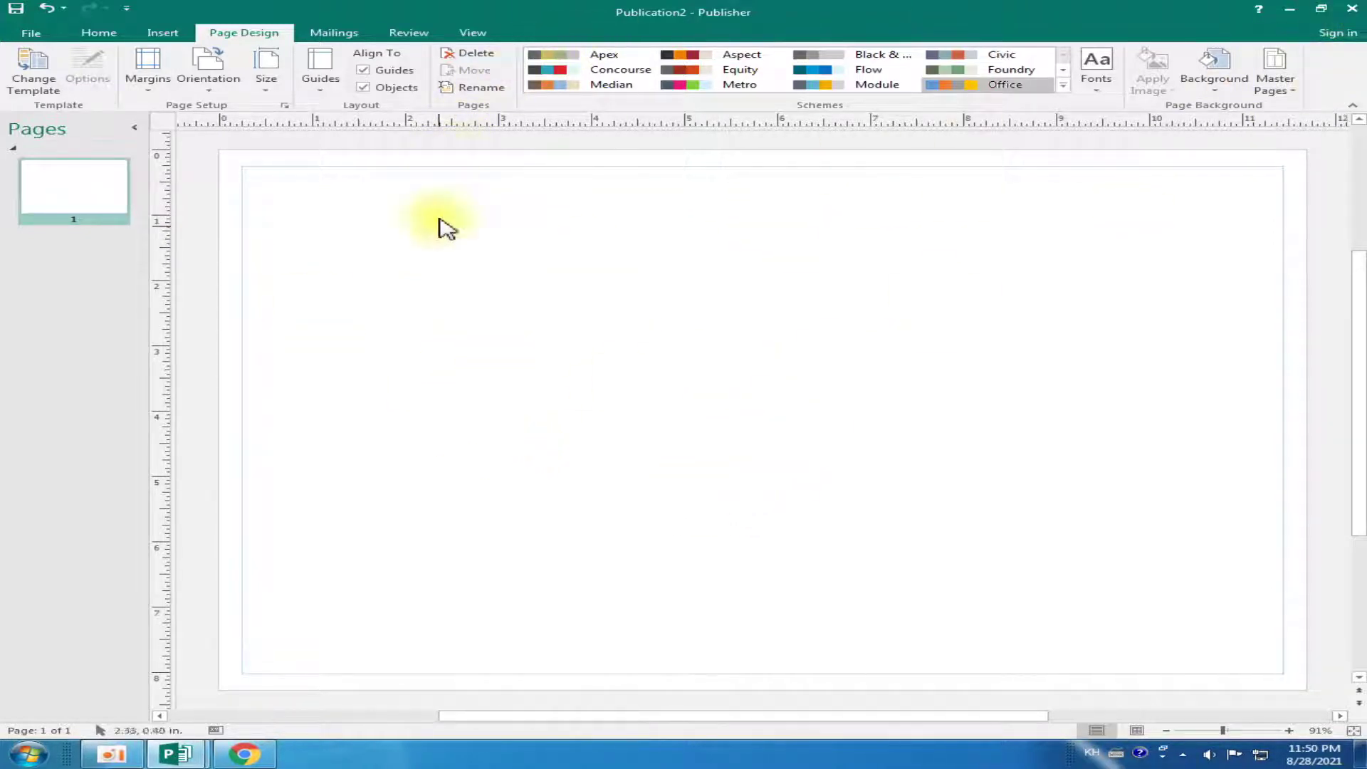
pyautogui.click(1351, 9)
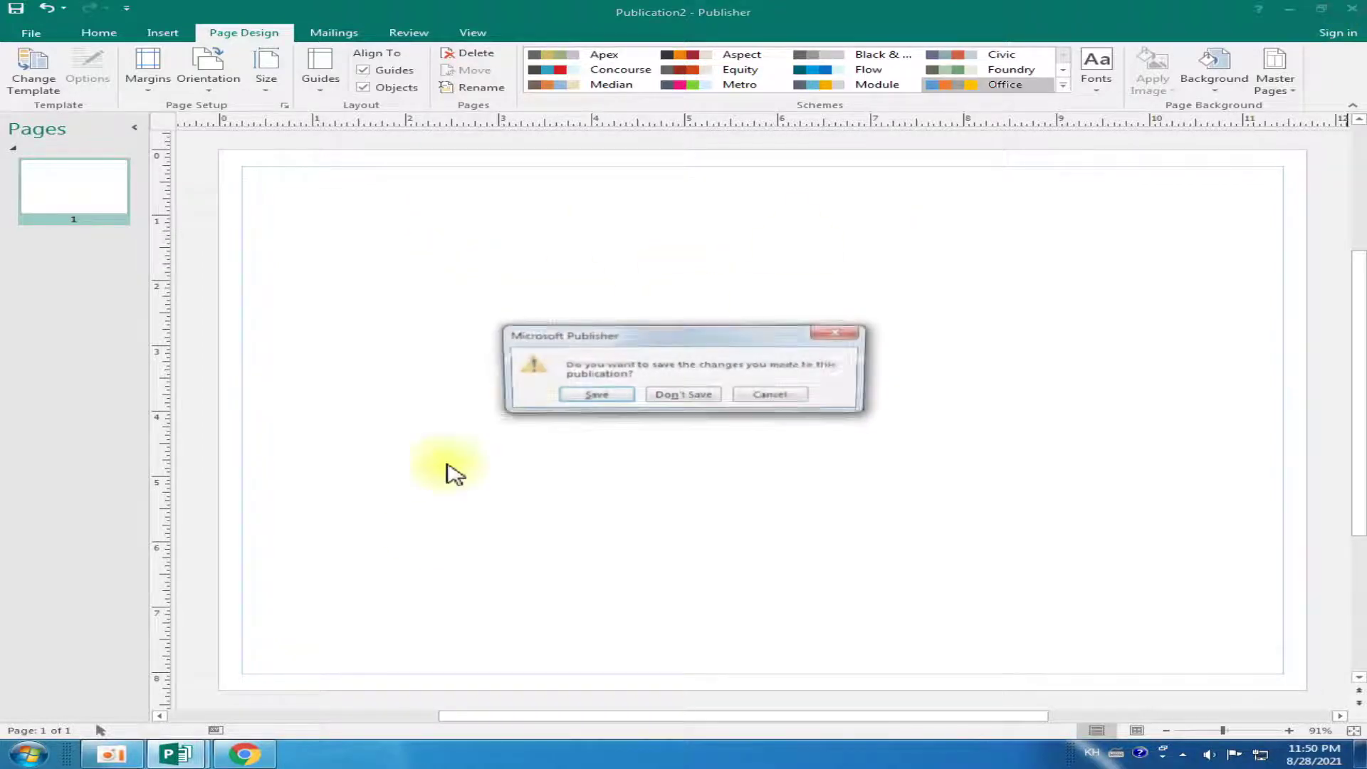
# Discard the new publication, duplicate page 1 of Publication1, and delete all badges from page 2
pyautogui.click(648, 403)
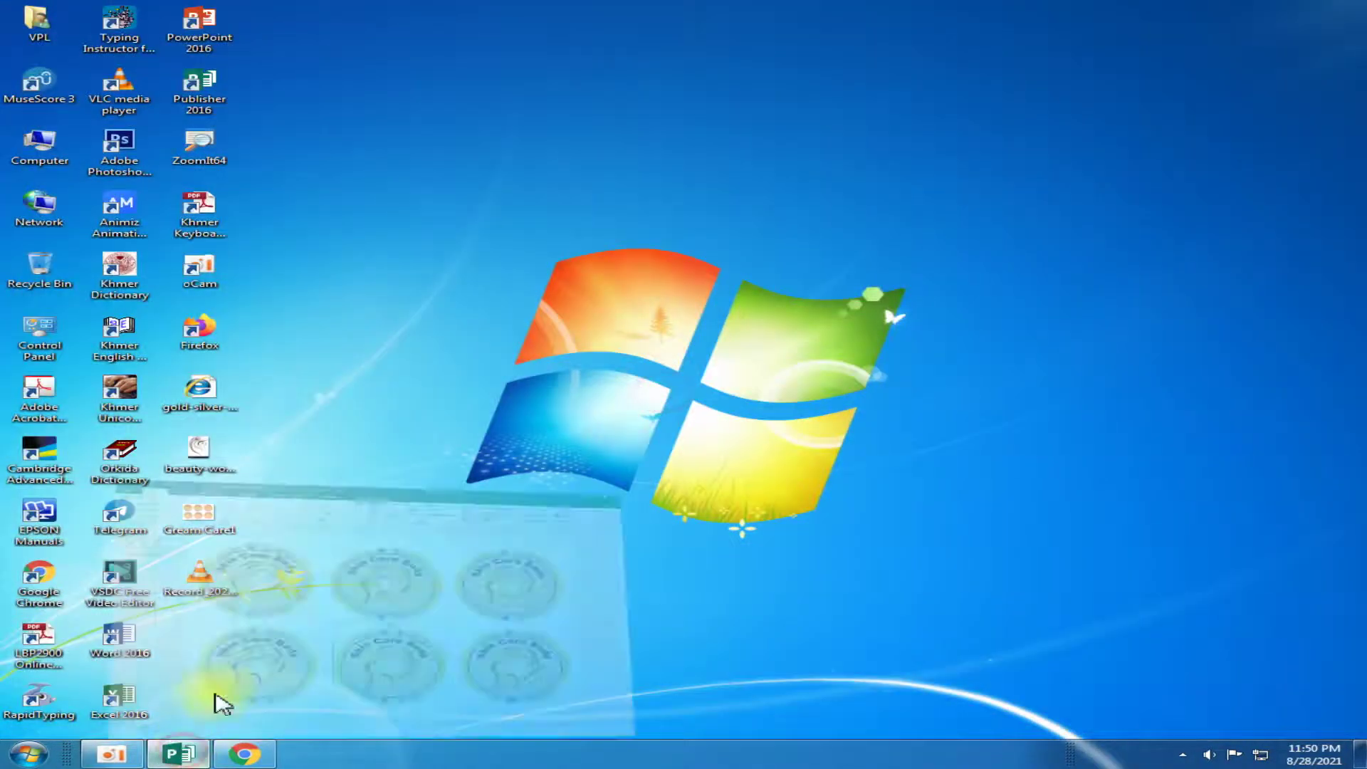
pyautogui.click(214, 704)
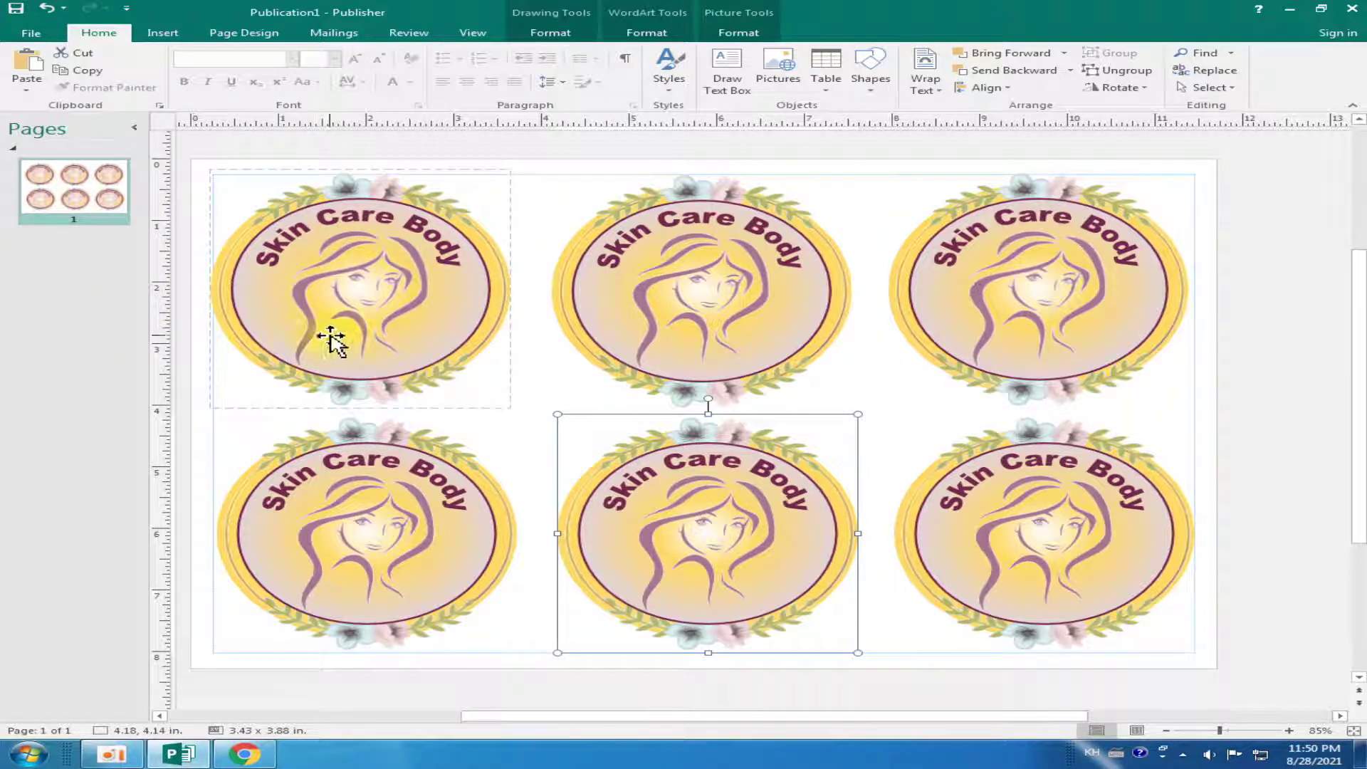
pyautogui.rightClick(86, 207)
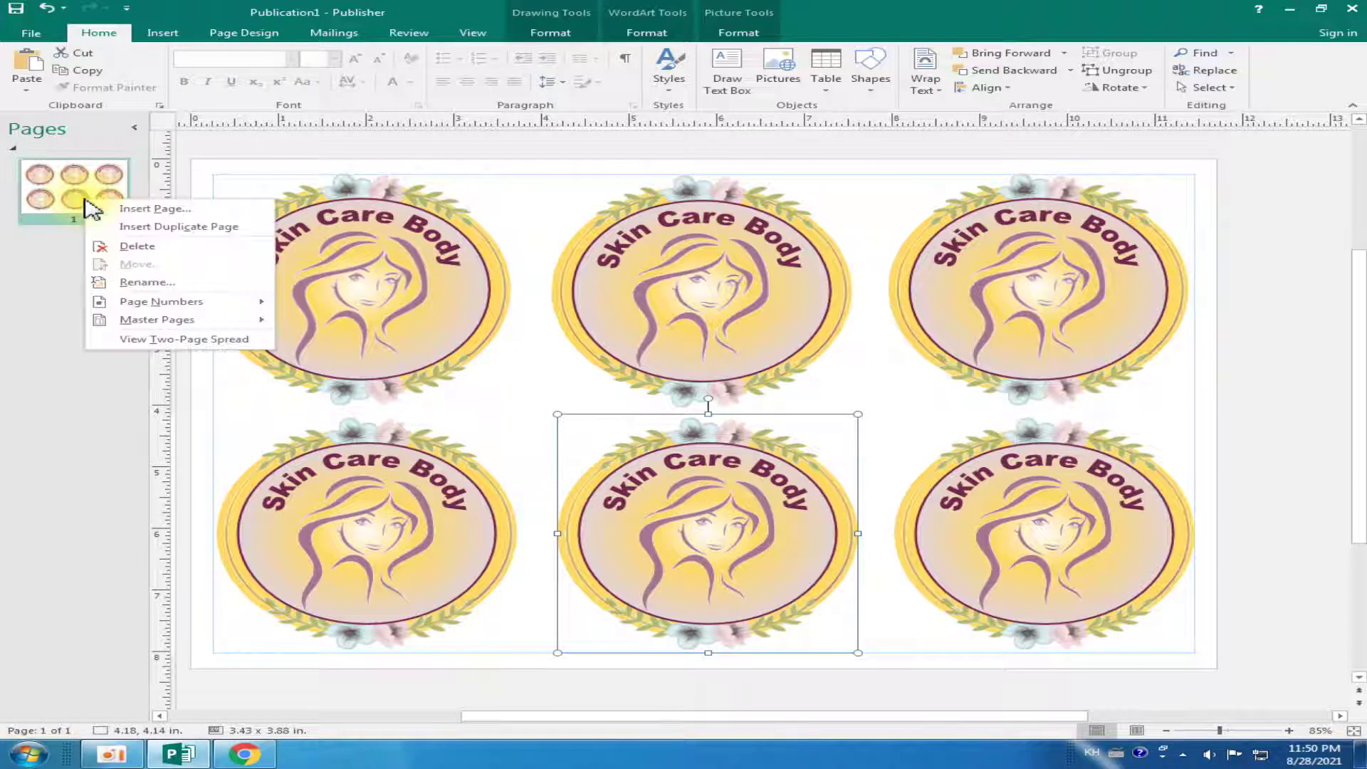
pyautogui.rightClick(86, 206)
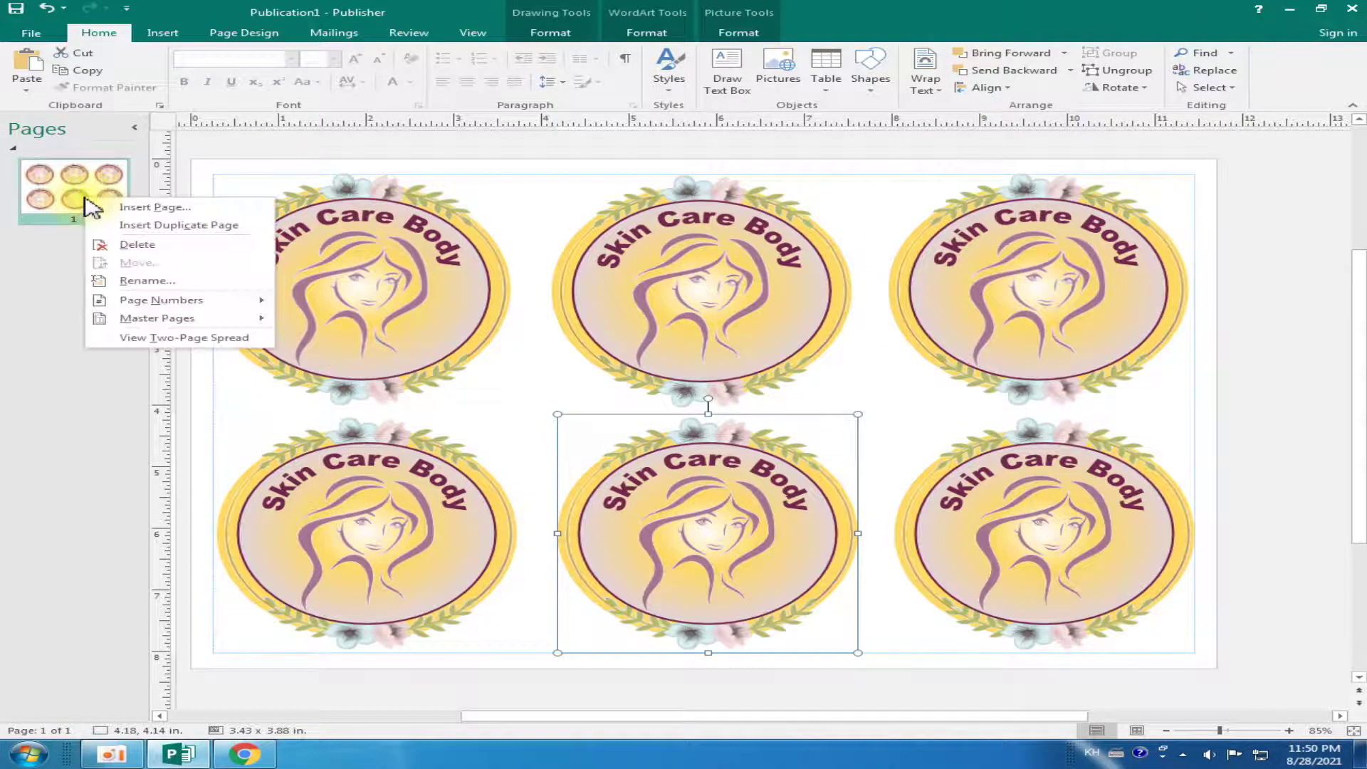
pyautogui.click(237, 226)
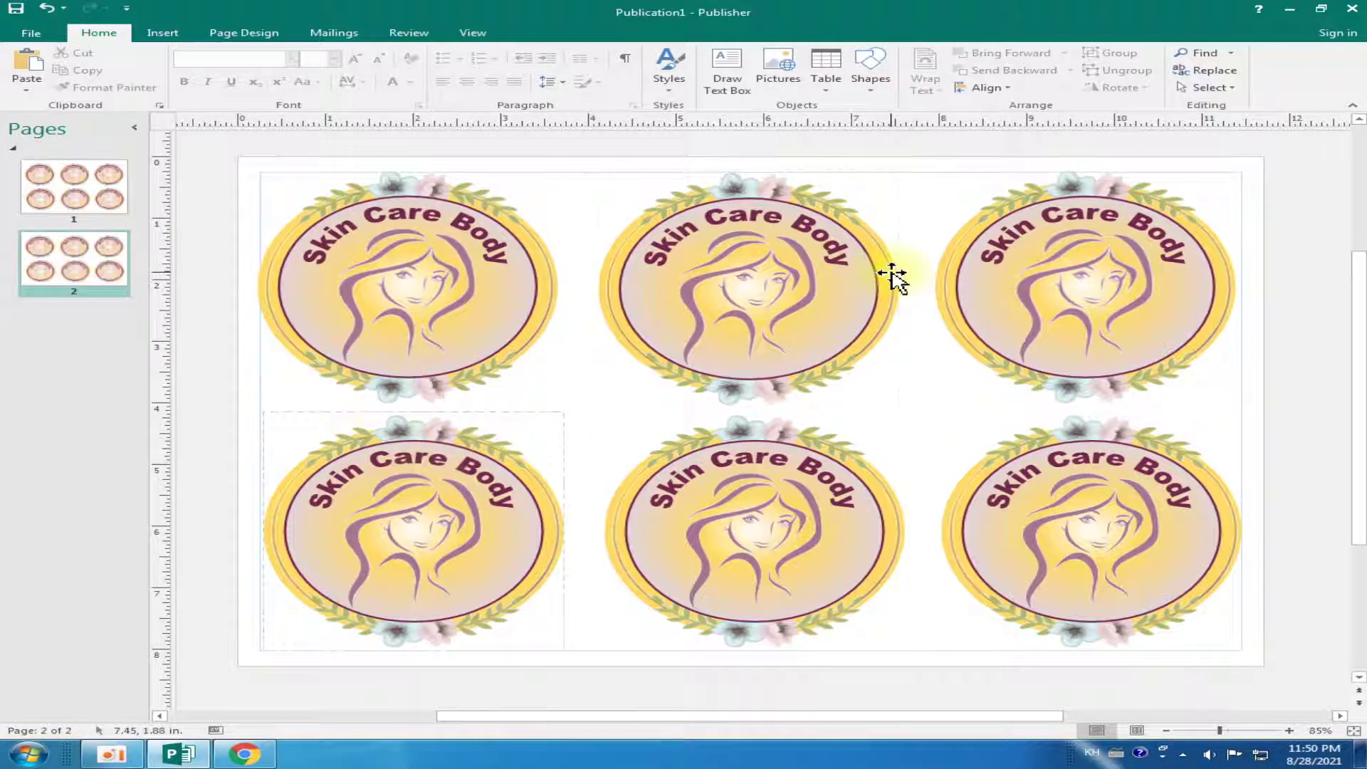
pyautogui.moveTo(1290, 153)
pyautogui.mouseDown()
pyautogui.moveTo(203, 618)
pyautogui.moveTo(162, 601)
pyautogui.mouseUp()
pyautogui.press('Delete')
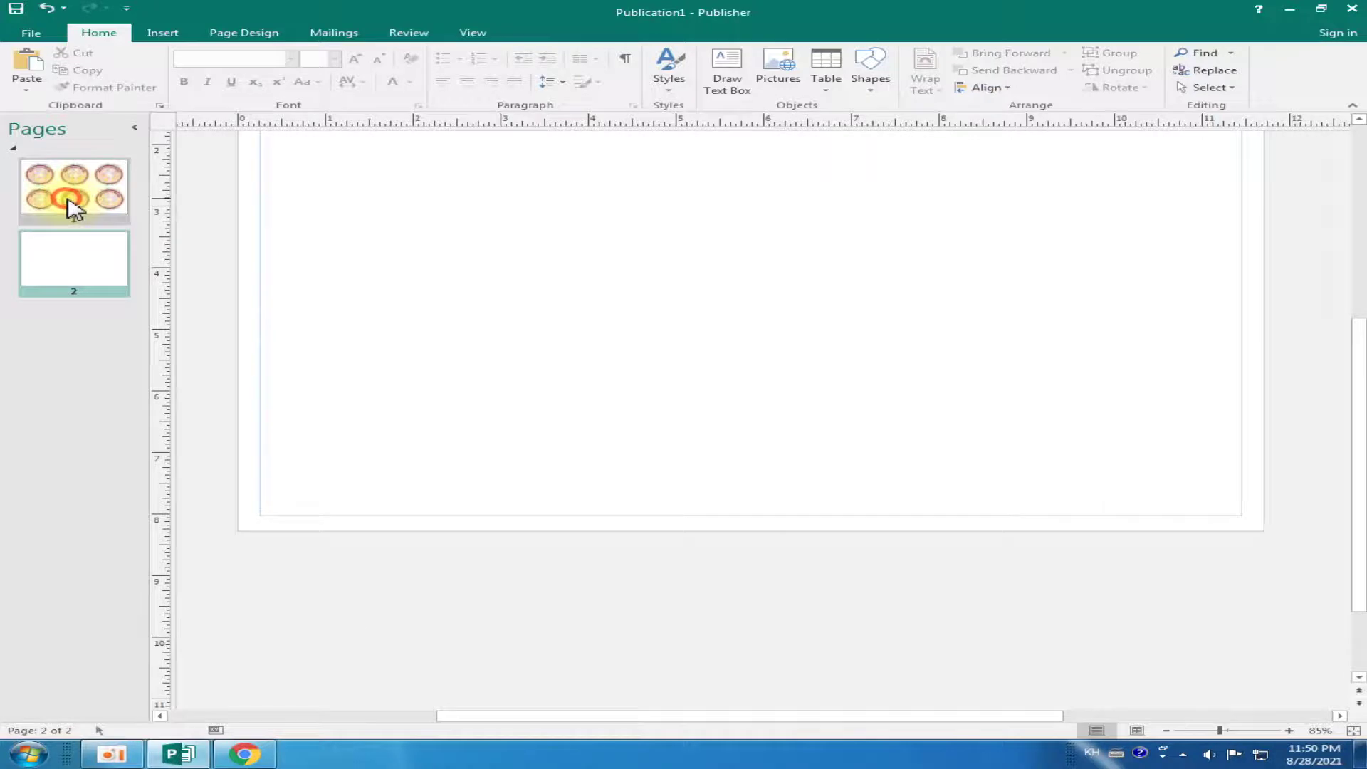
# Review the six badges on page 1, then return to the blank page 2
pyautogui.click(67, 203)
pyautogui.scroll(2, 525, 425)
pyautogui.scroll(2, 649, 399)
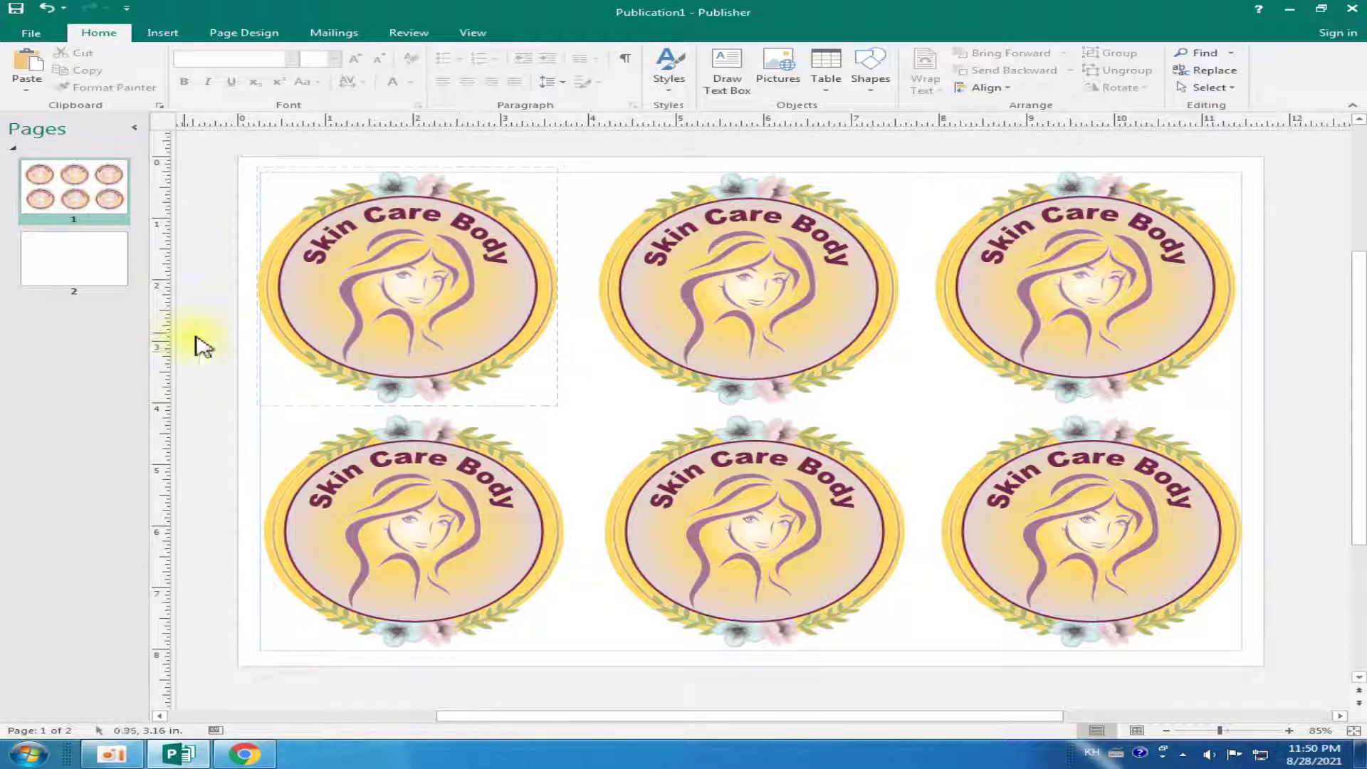
pyautogui.click(93, 257)
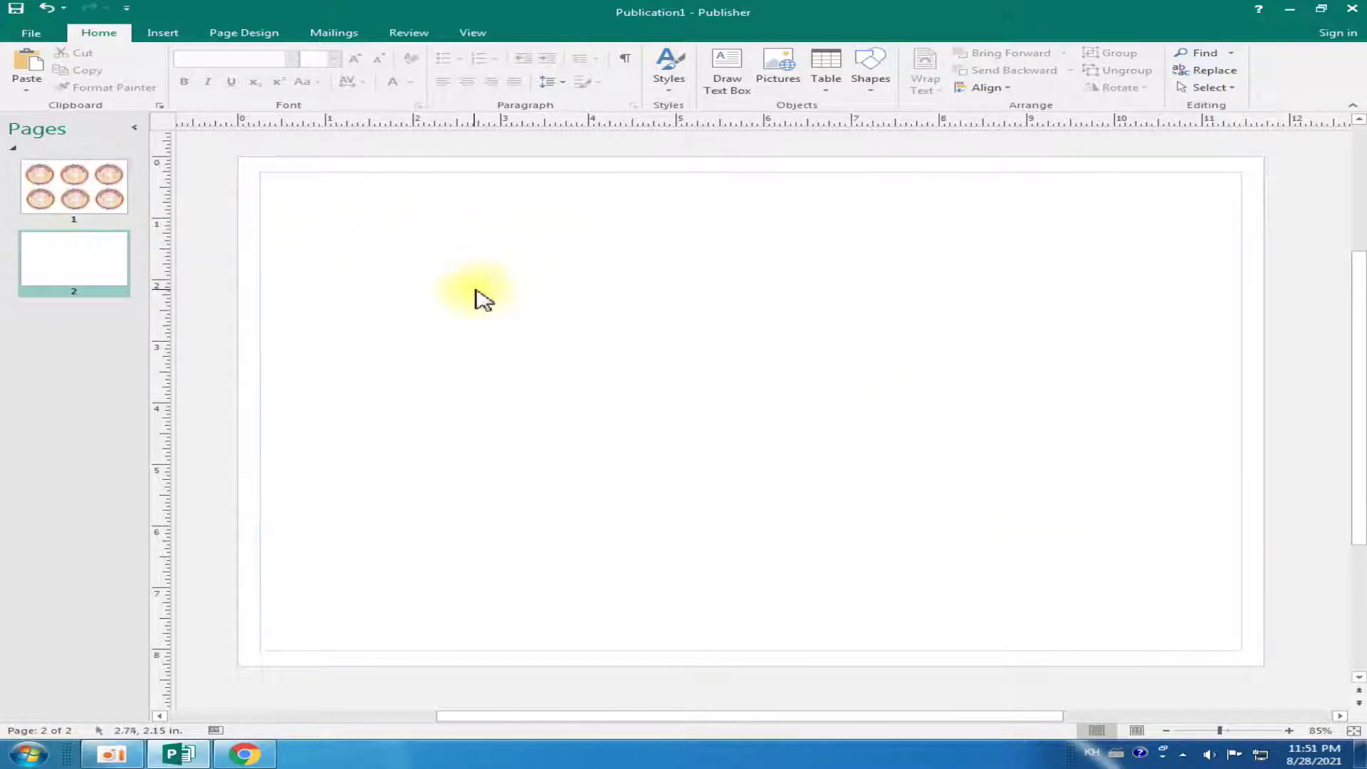
pyautogui.click(161, 34)
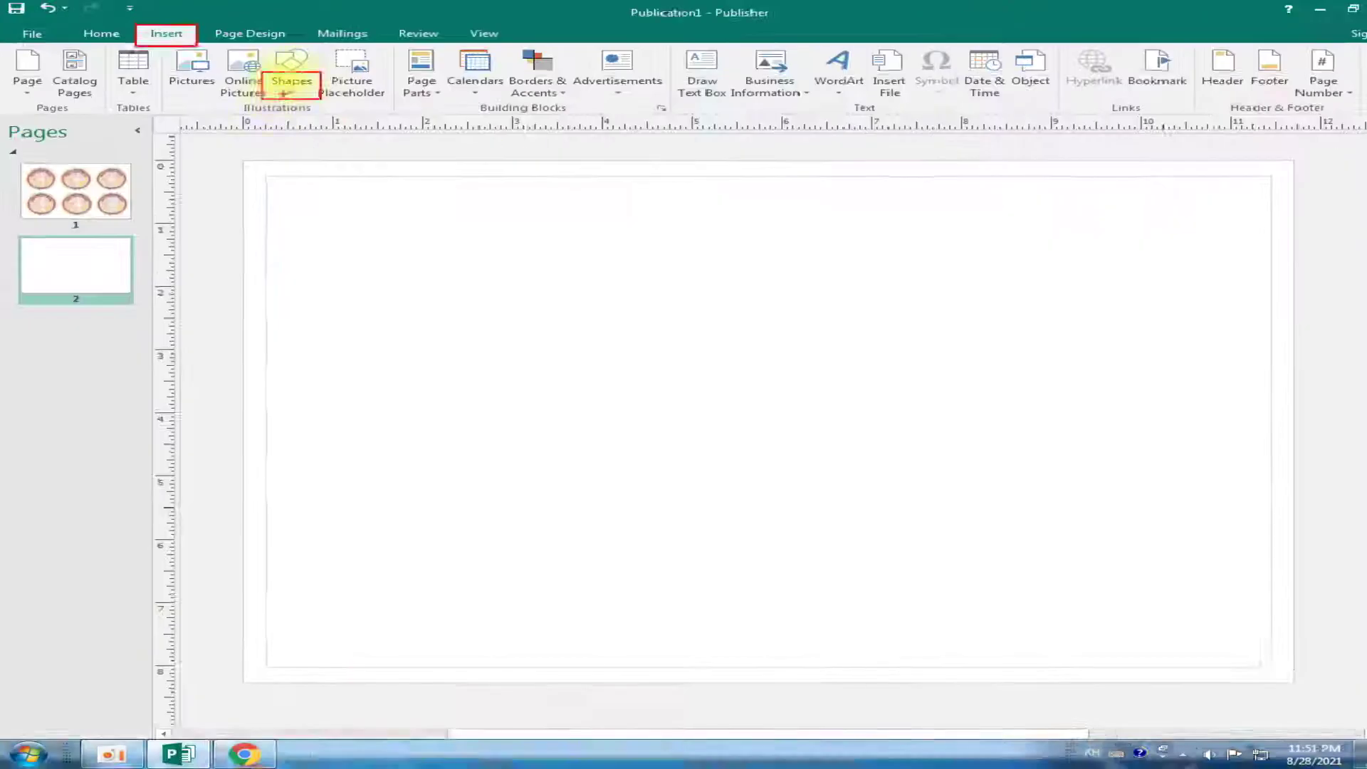
pyautogui.click(285, 75)
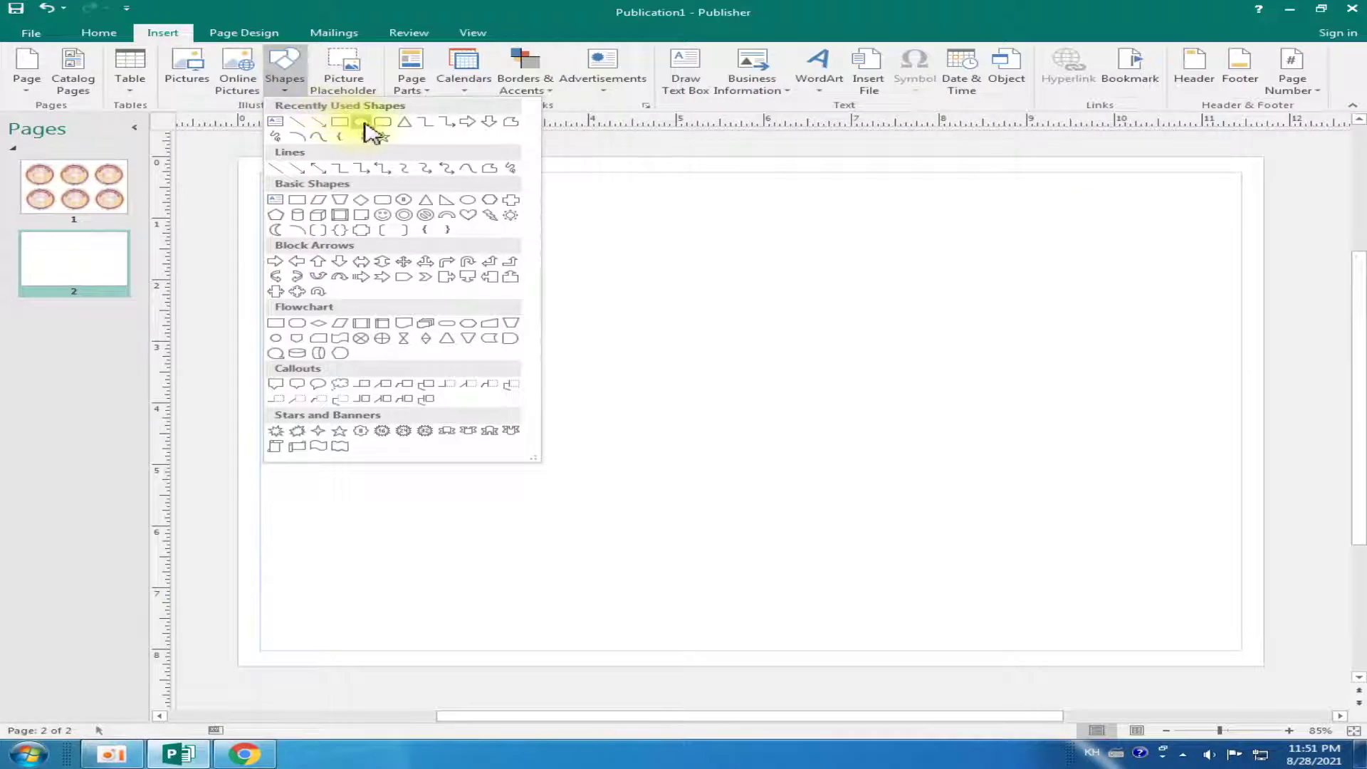
# Draw a blue 3.49-inch oval circle and move it to page 2's top-left corner
pyautogui.click(363, 122)
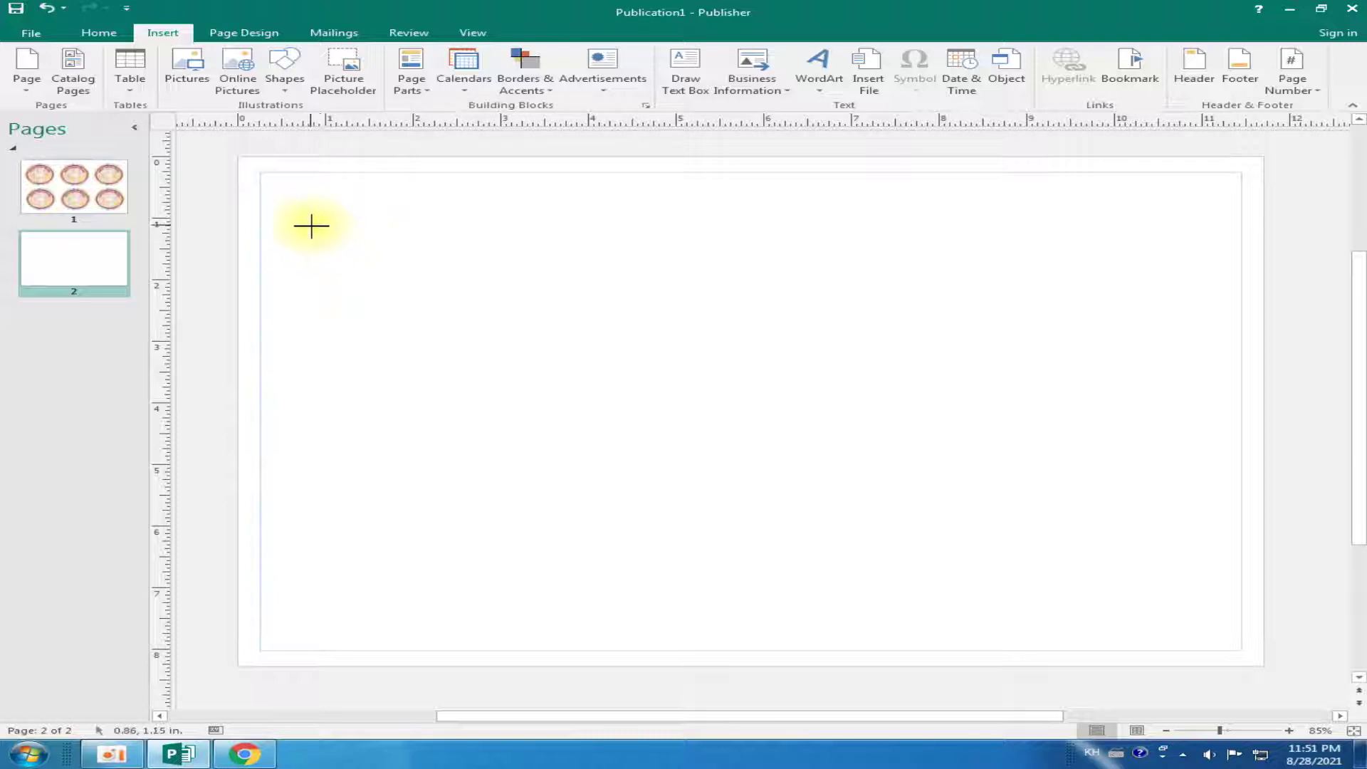
pyautogui.moveTo(291, 208); pyautogui.dragTo(524, 423)
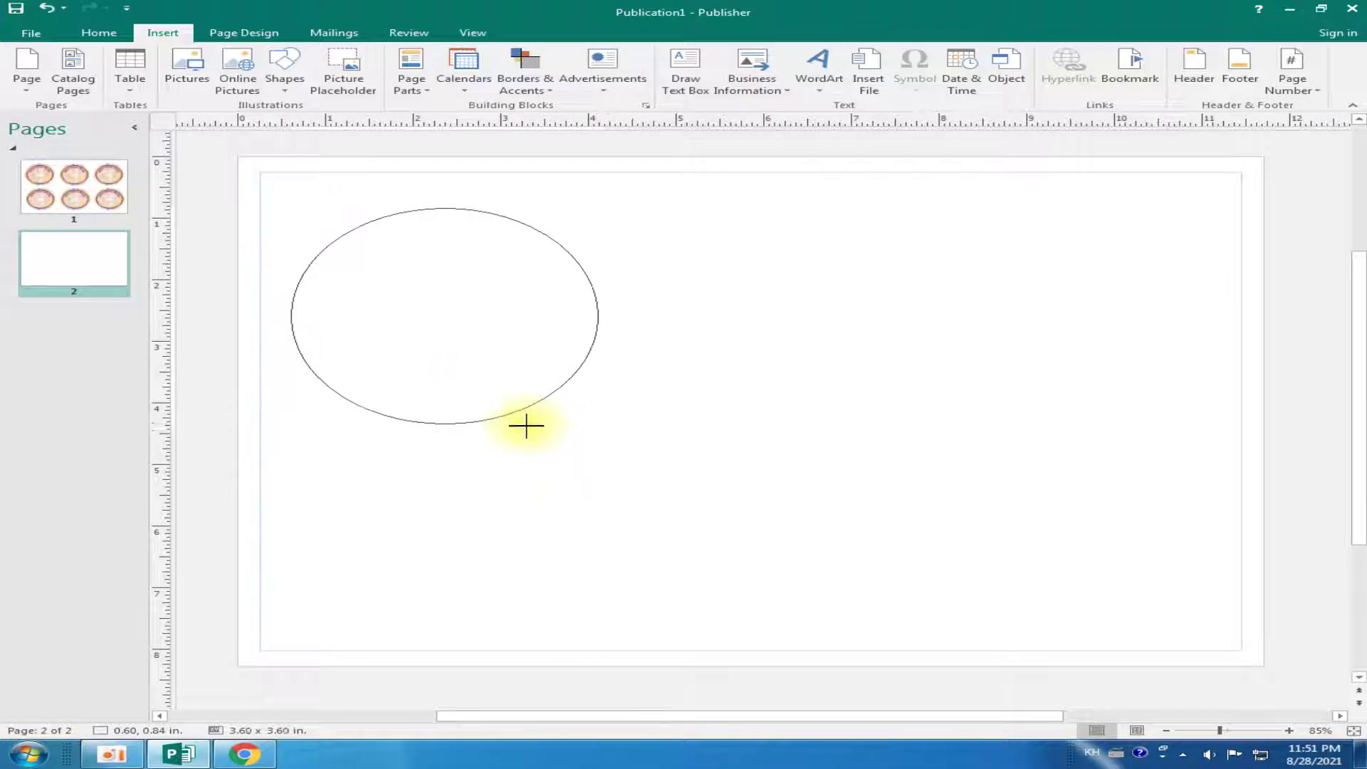
pyautogui.moveTo(524, 423); pyautogui.dragTo(525, 426)
pyautogui.moveTo(458, 360); pyautogui.dragTo(442, 326)
pyautogui.click(103, 207)
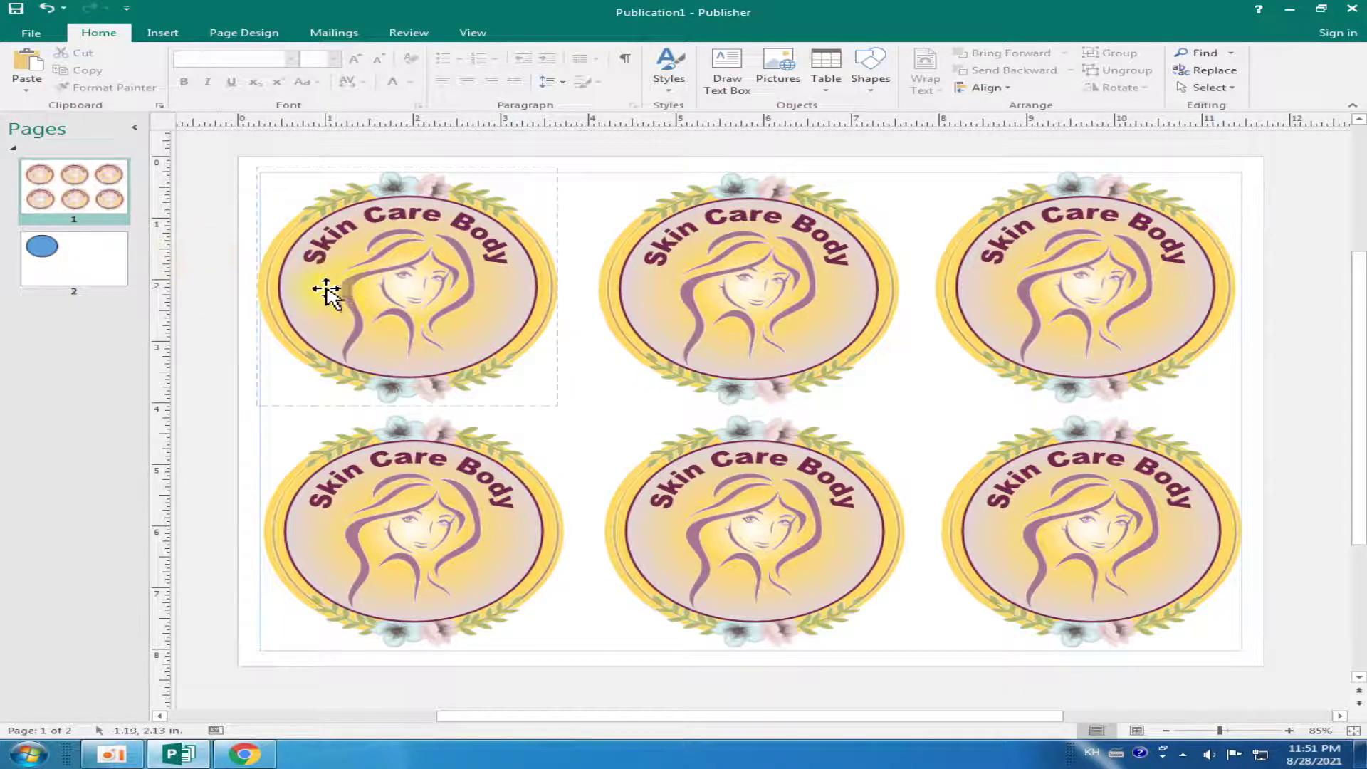
pyautogui.click(42, 254)
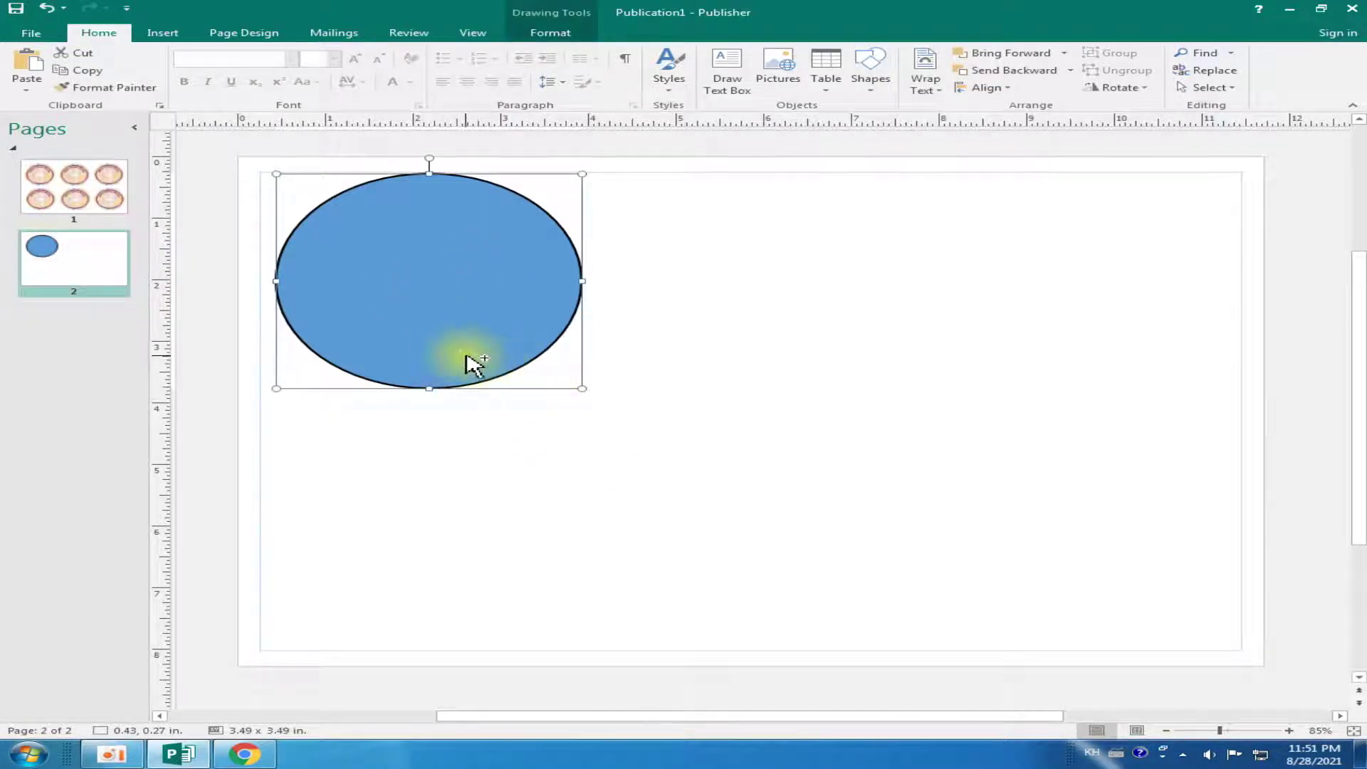
# Resize the circle to 3.68 x 3.68 inches and snap it to the left margin
pyautogui.moveTo(458, 354); pyautogui.dragTo(461, 611)
pyautogui.press('Delete')
pyautogui.click(426, 345)
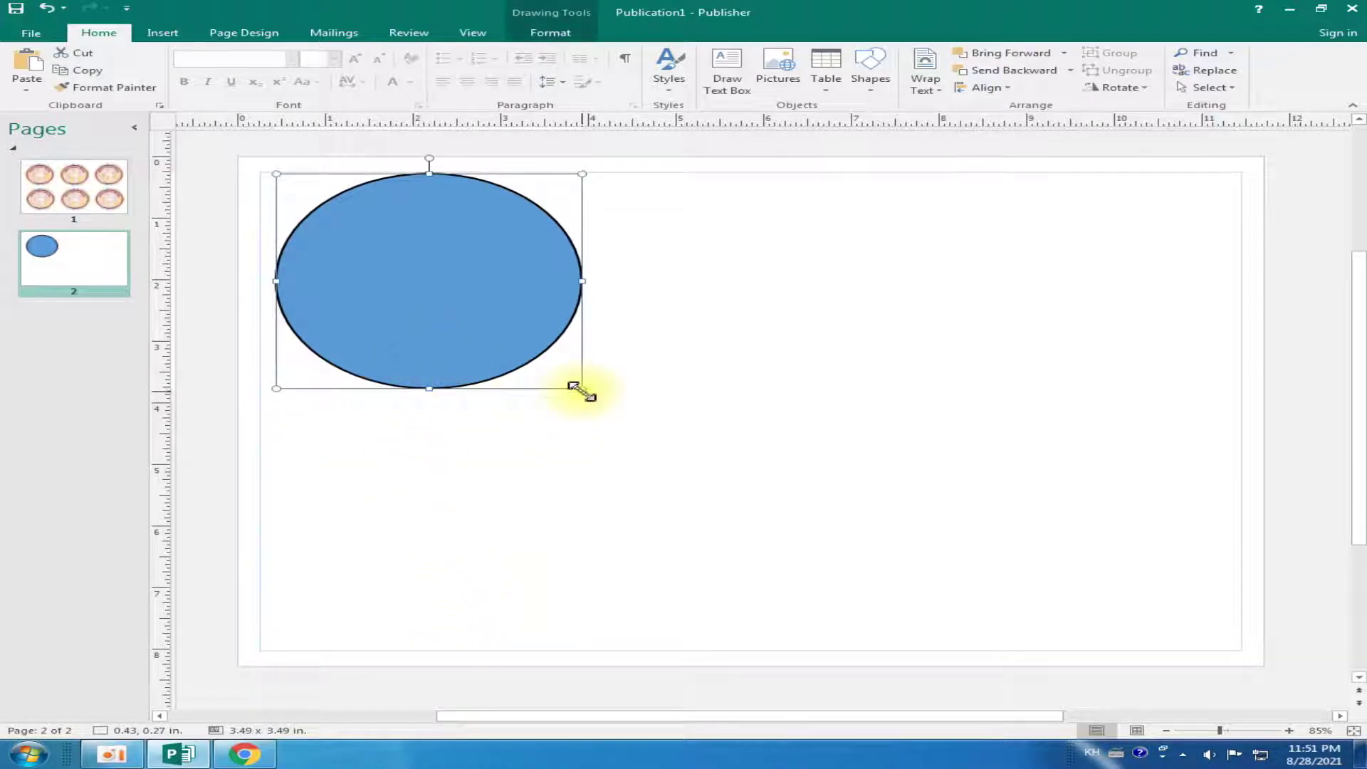
pyautogui.moveTo(582, 390); pyautogui.dragTo(599, 400)
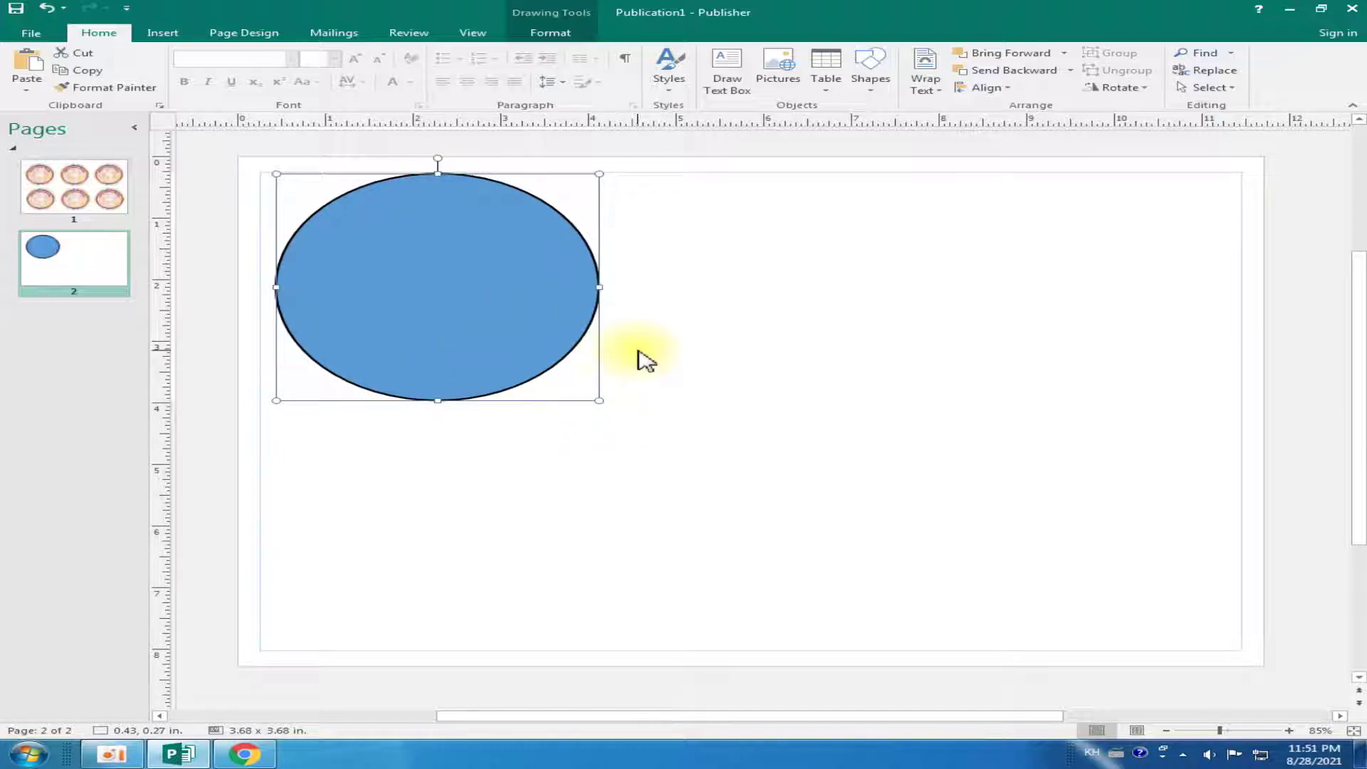
pyautogui.moveTo(498, 335); pyautogui.dragTo(511, 329)
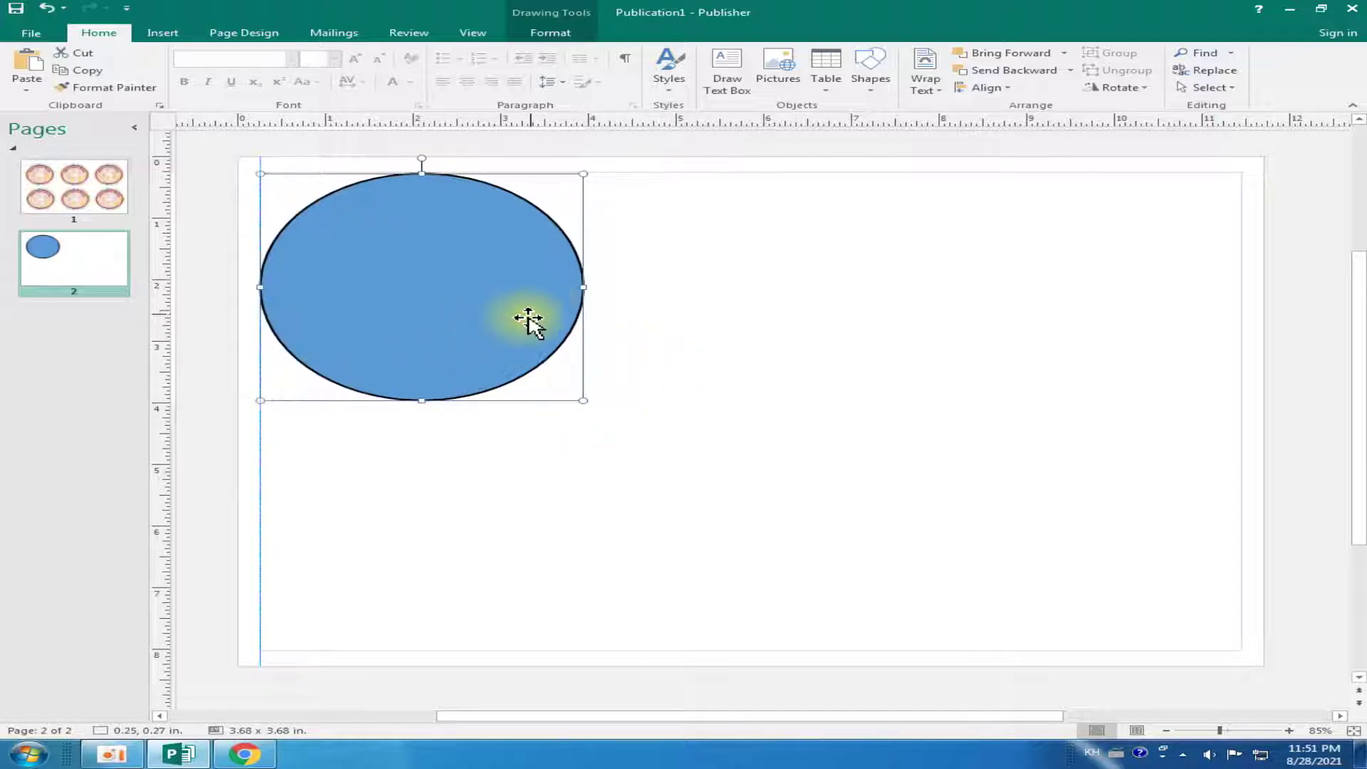
pyautogui.click(666, 318)
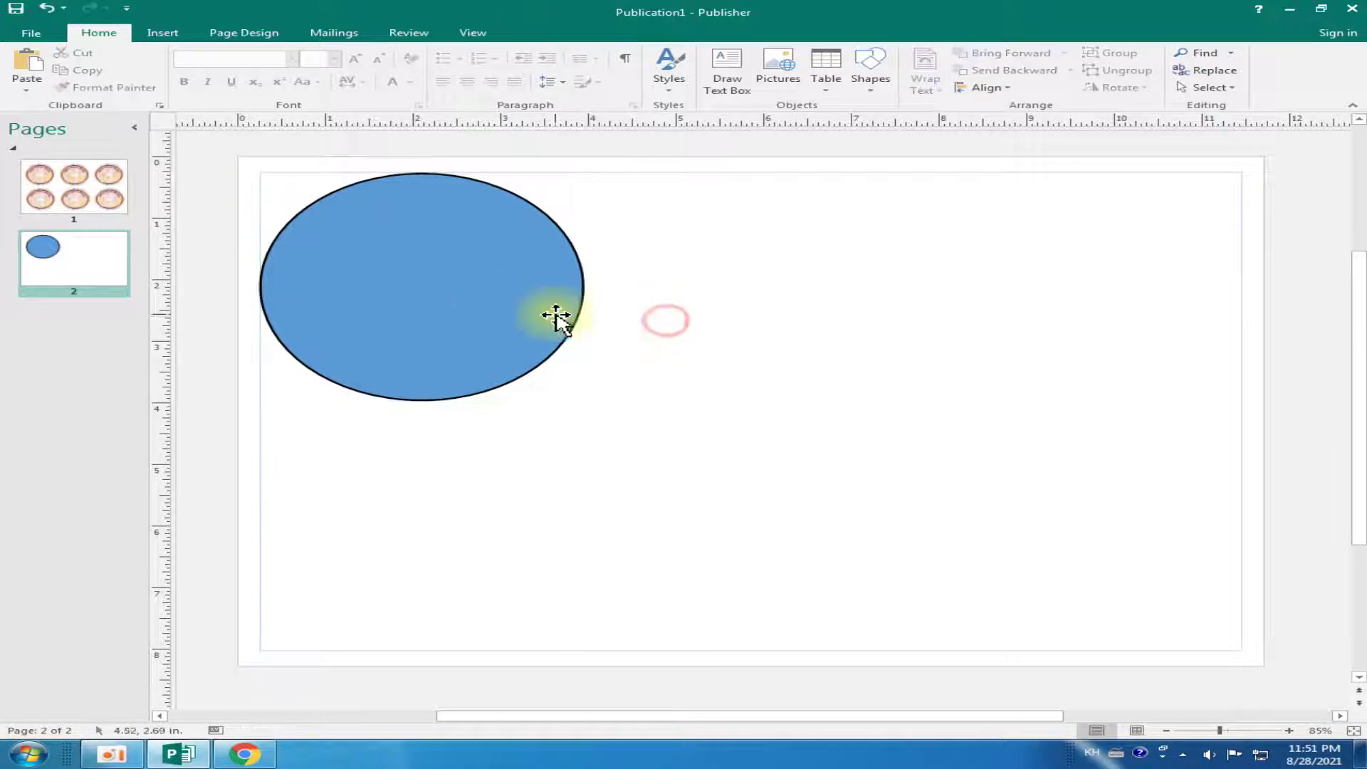
# Zoom in, compare the circle with page 1's labels, then reselect it on page 2
pyautogui.click(1288, 730)
pyautogui.click(1289, 731)
pyautogui.moveTo(760, 715); pyautogui.dragTo(585, 715)
pyautogui.scroll(3, 784, 619)
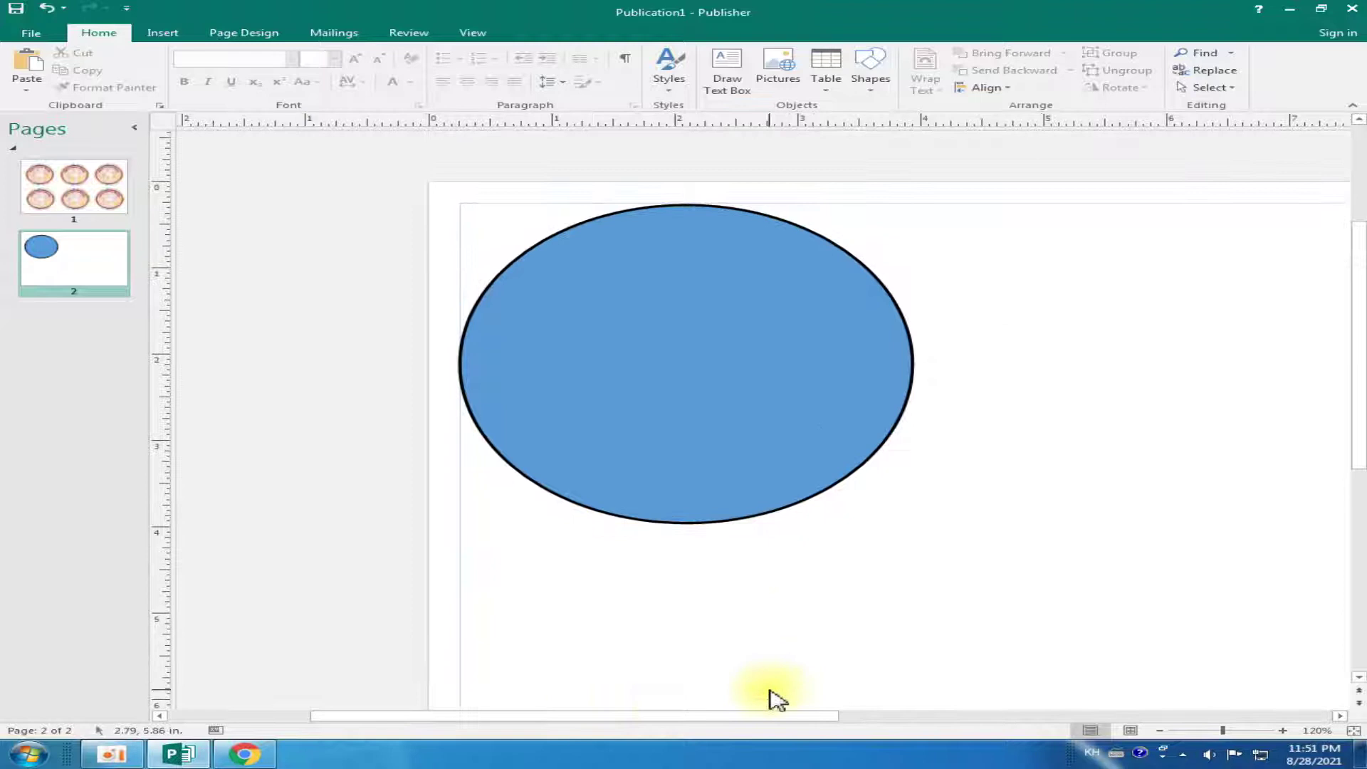
pyautogui.scroll(1, 1314, 733)
pyautogui.scroll(1, 1310, 729)
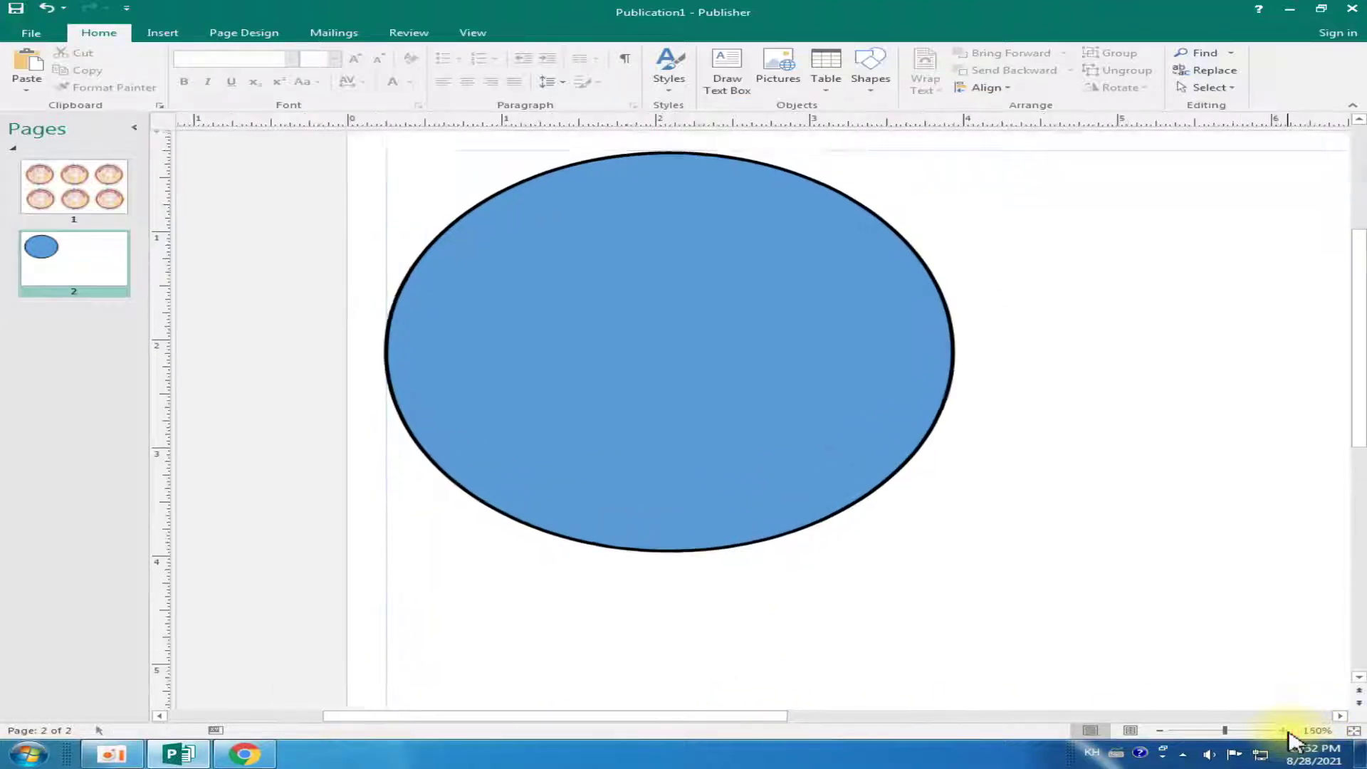
pyautogui.scroll(1, 1307, 726)
pyautogui.scroll(1, 1303, 723)
pyautogui.scroll(2, 1203, 680)
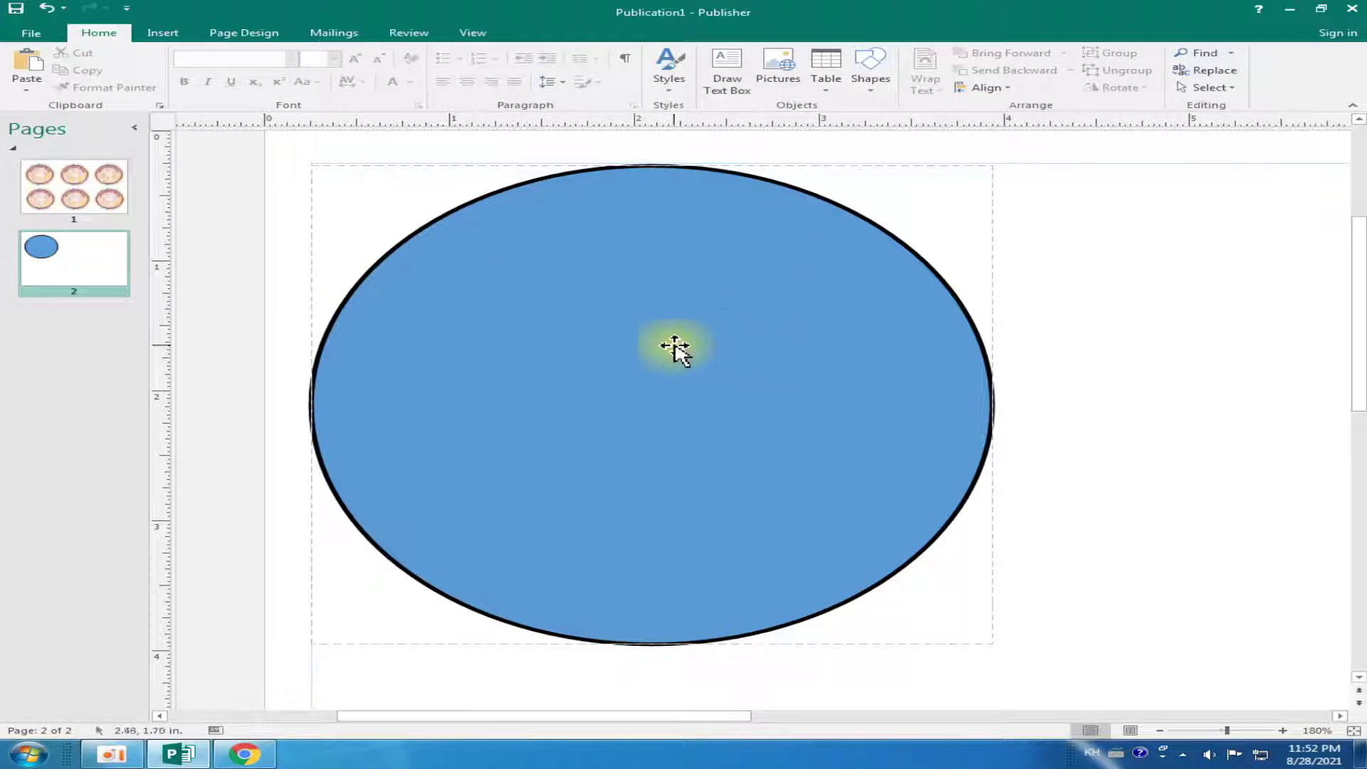
pyautogui.click(121, 193)
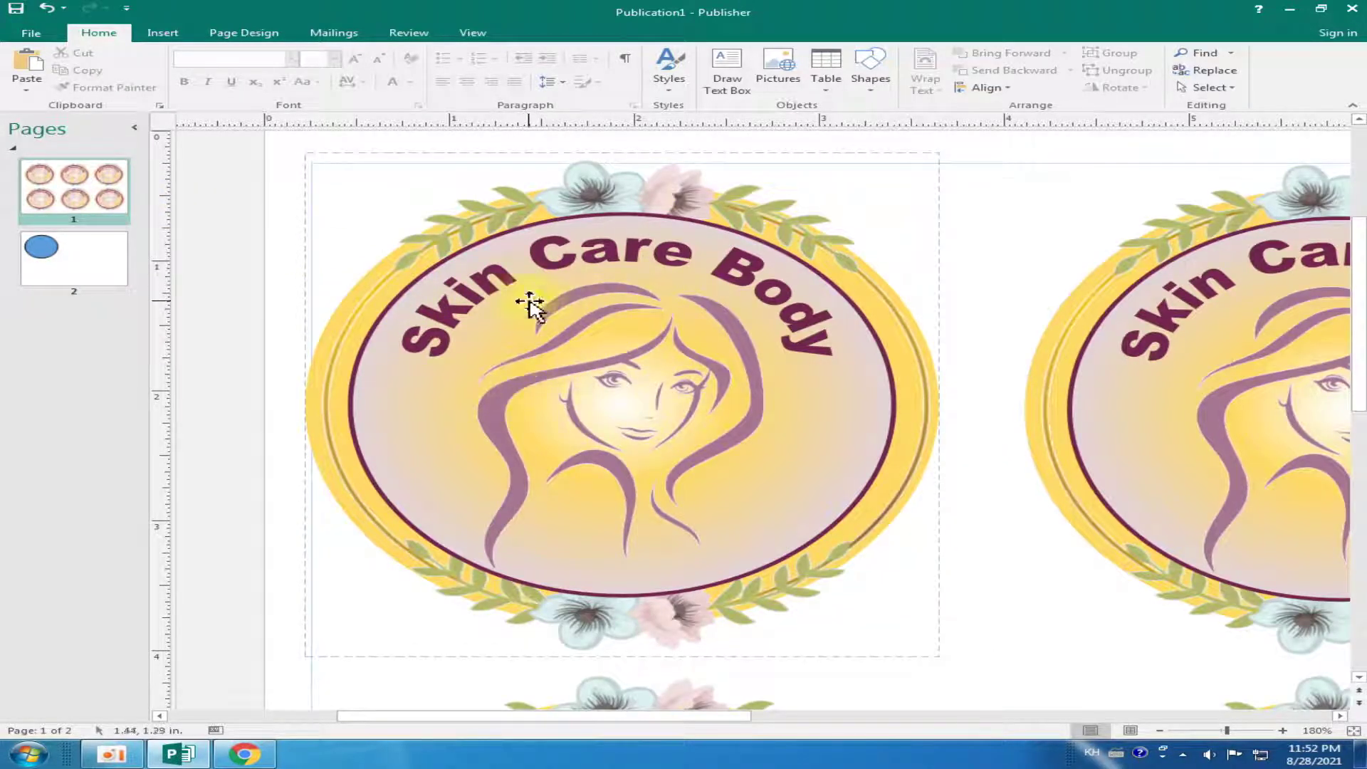
pyautogui.click(36, 256)
pyautogui.click(612, 284)
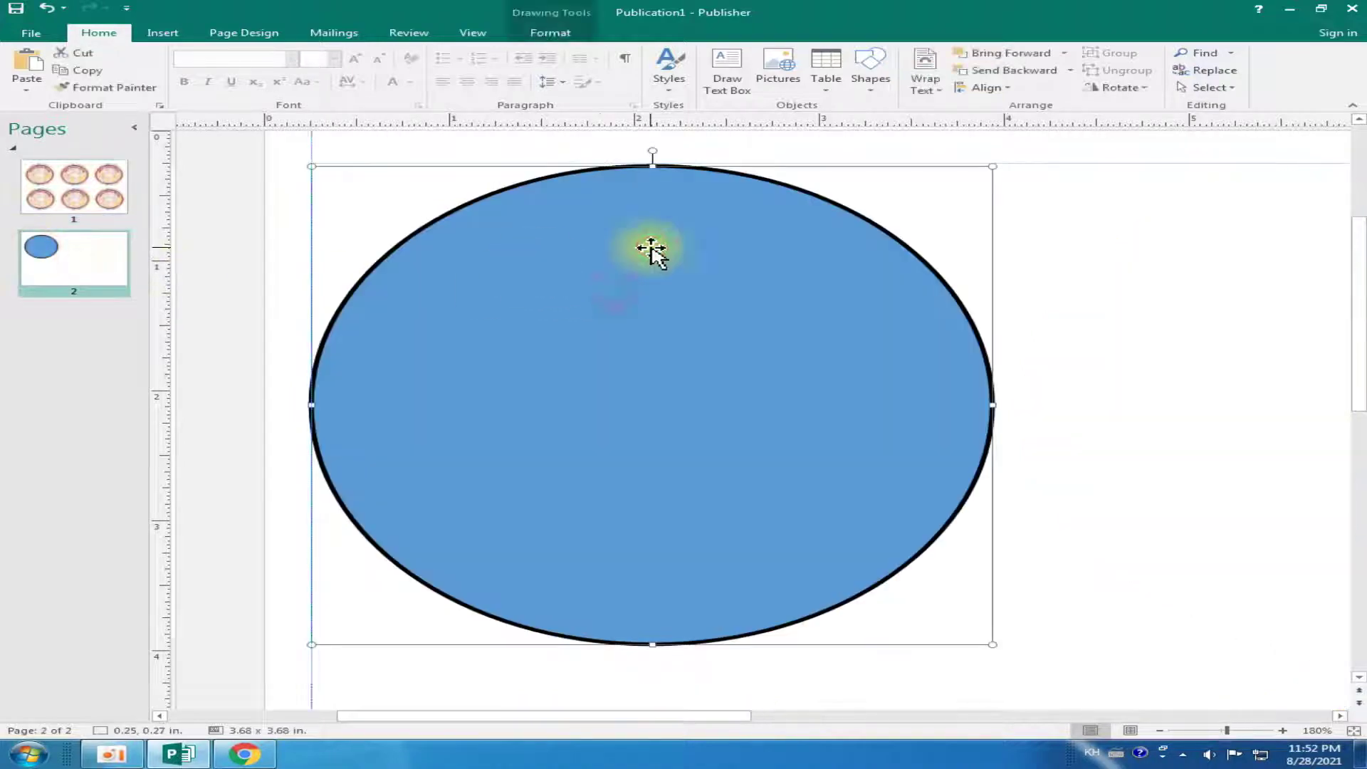
# Replace the circle's blue fill with a gold yellow scheme colour
pyautogui.click(562, 34)
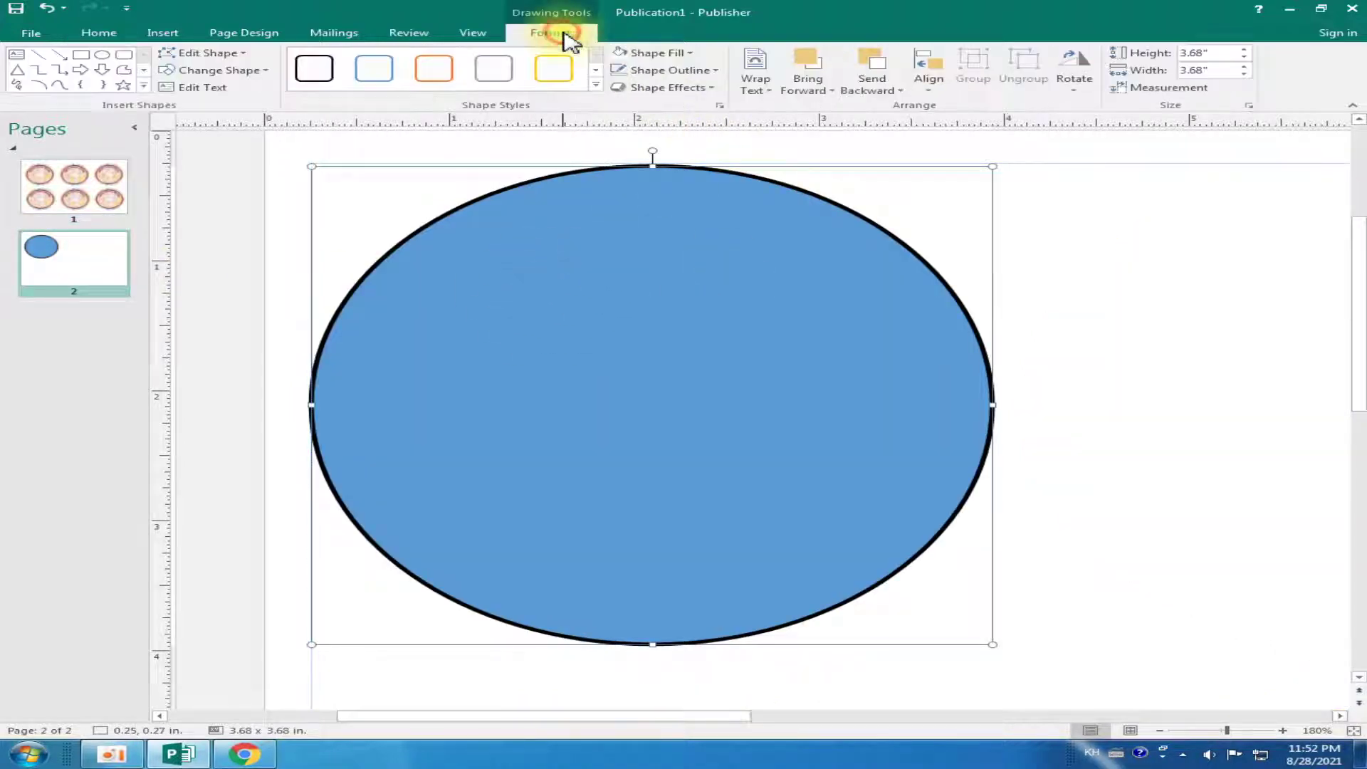
pyautogui.click(562, 57)
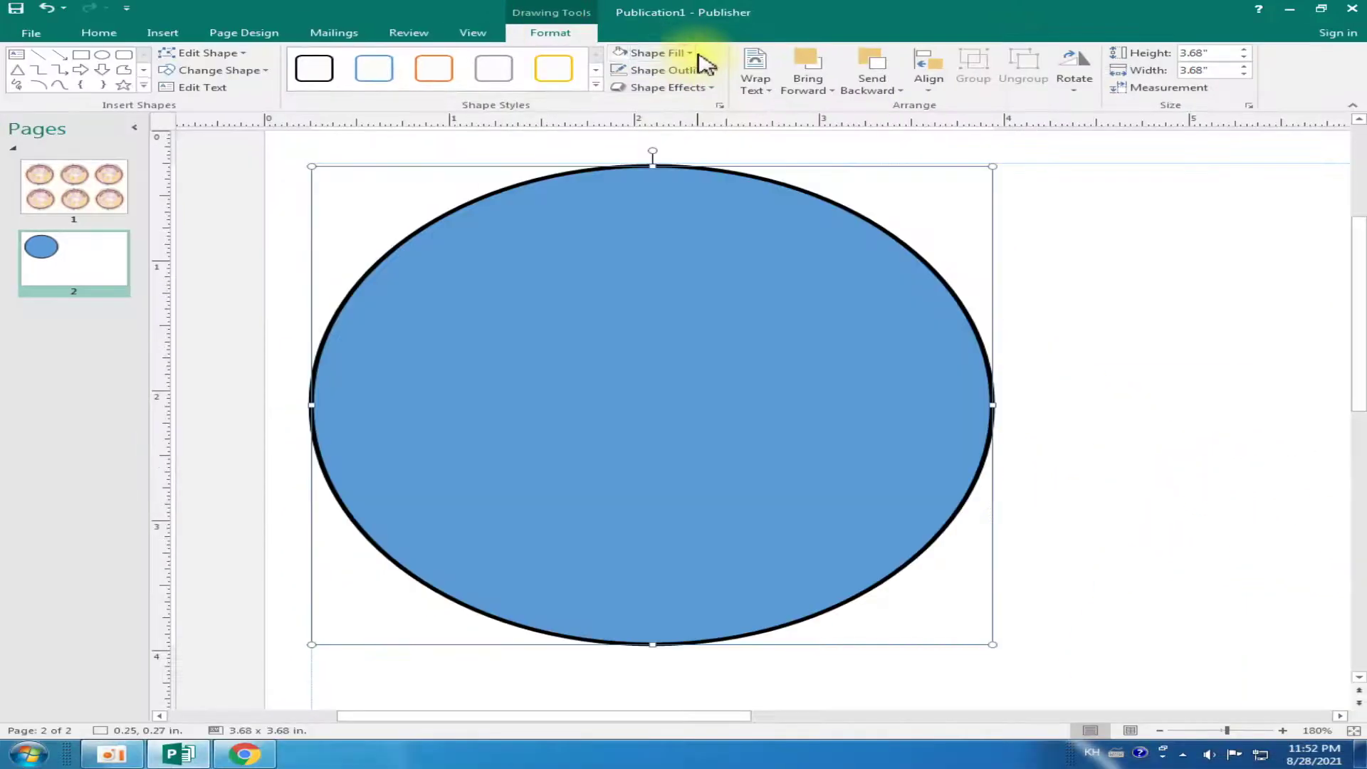
pyautogui.click(689, 53)
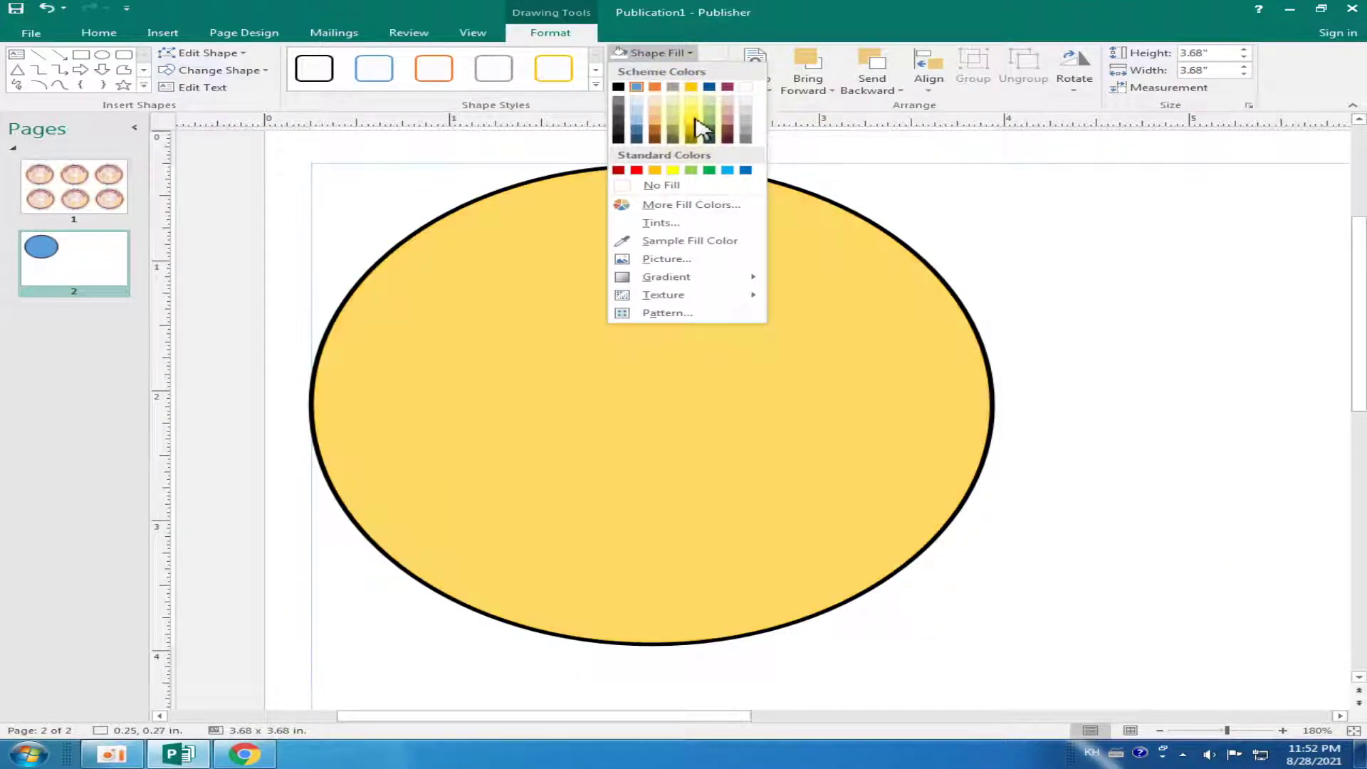
pyautogui.click(695, 119)
pyautogui.click(111, 189)
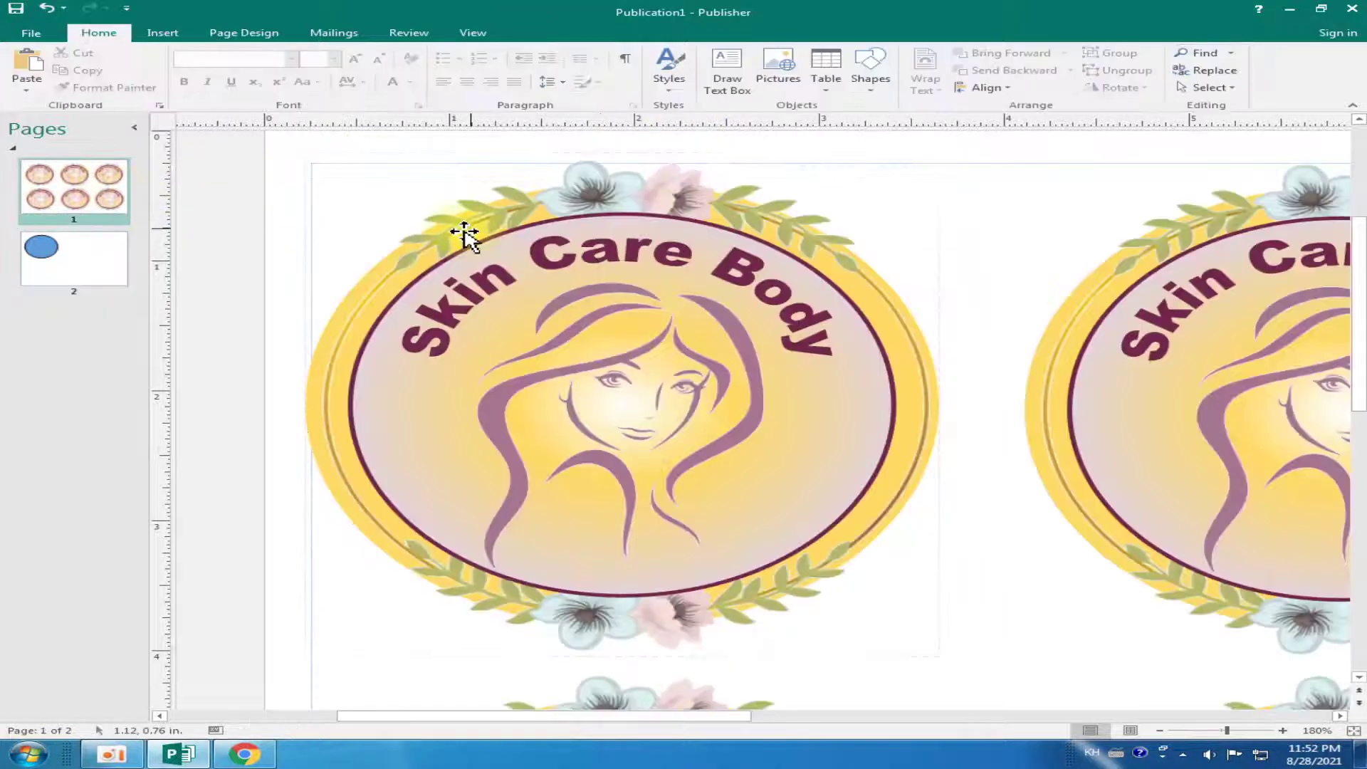
pyautogui.click(35, 246)
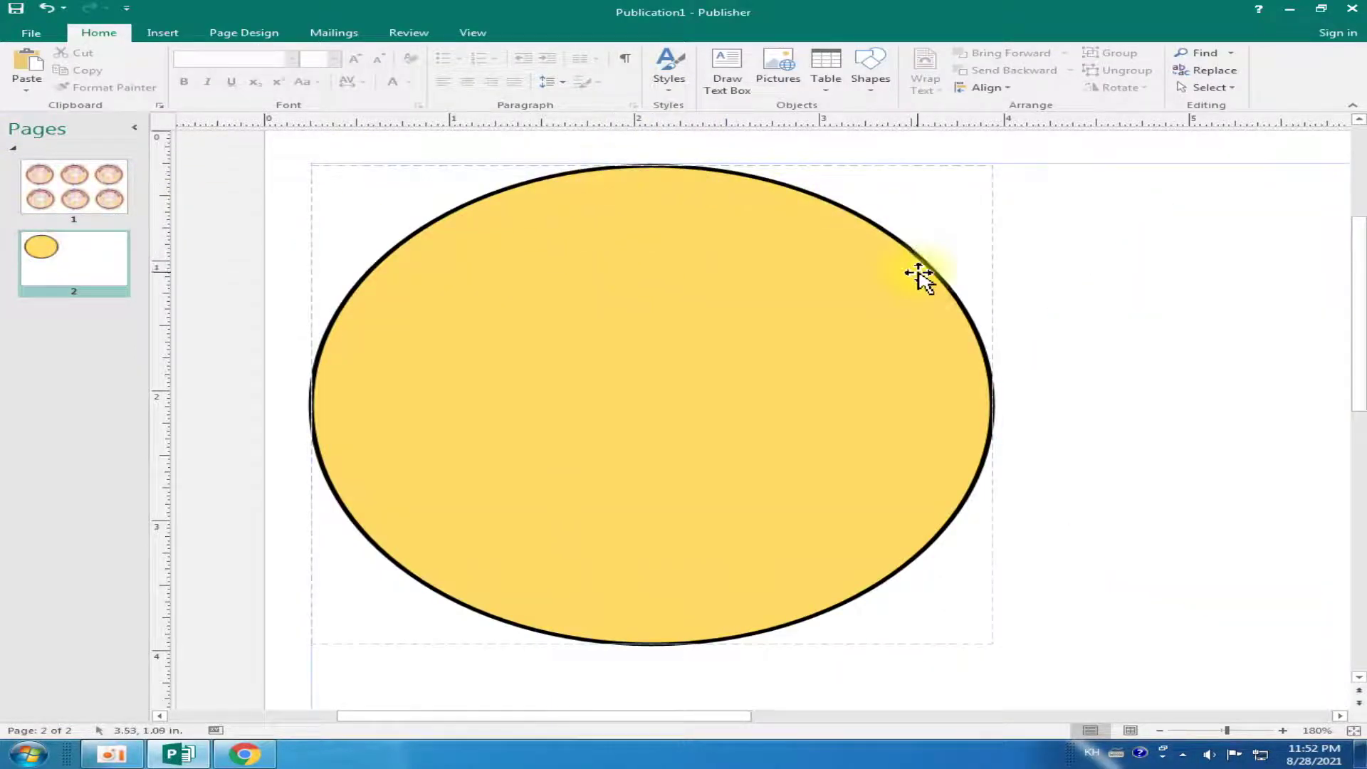
pyautogui.click(558, 225)
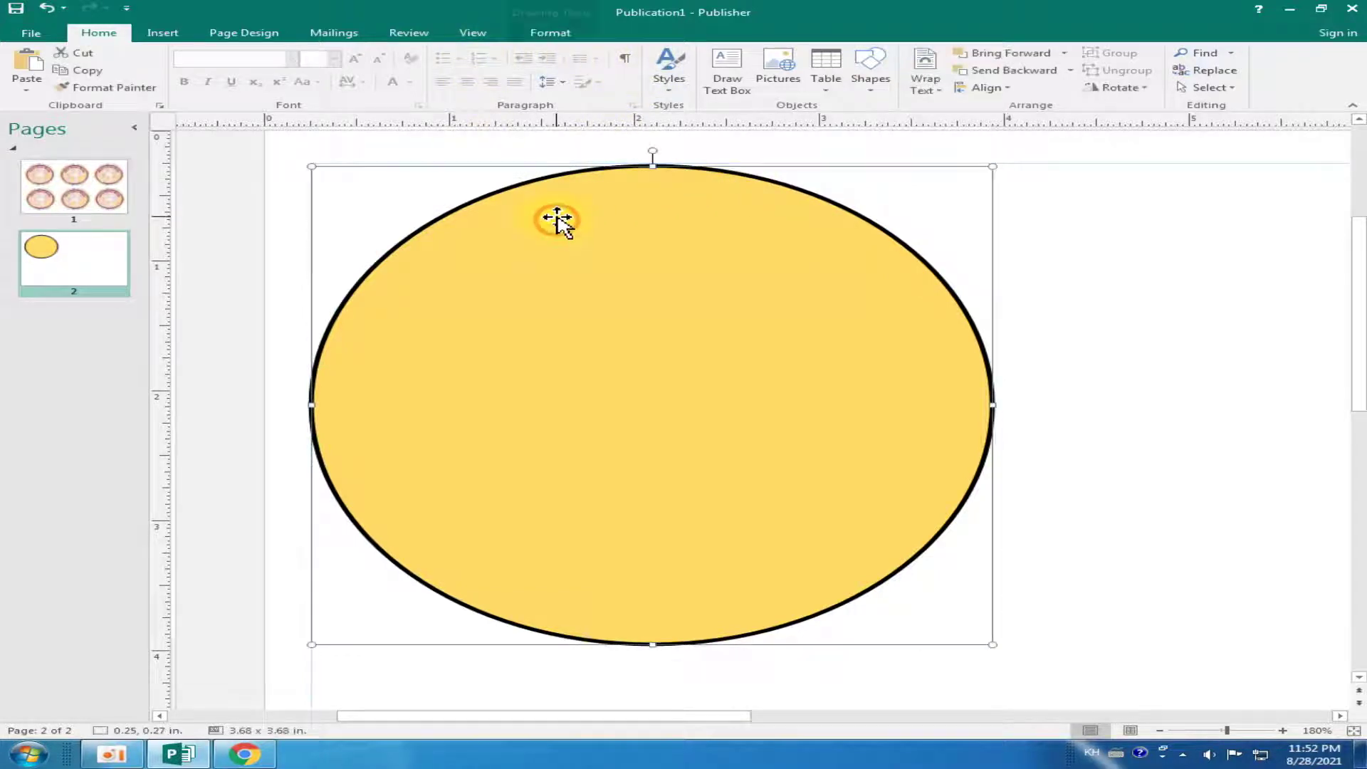
# Set the gold circle's Shape Outline to No Outline
pyautogui.click(551, 34)
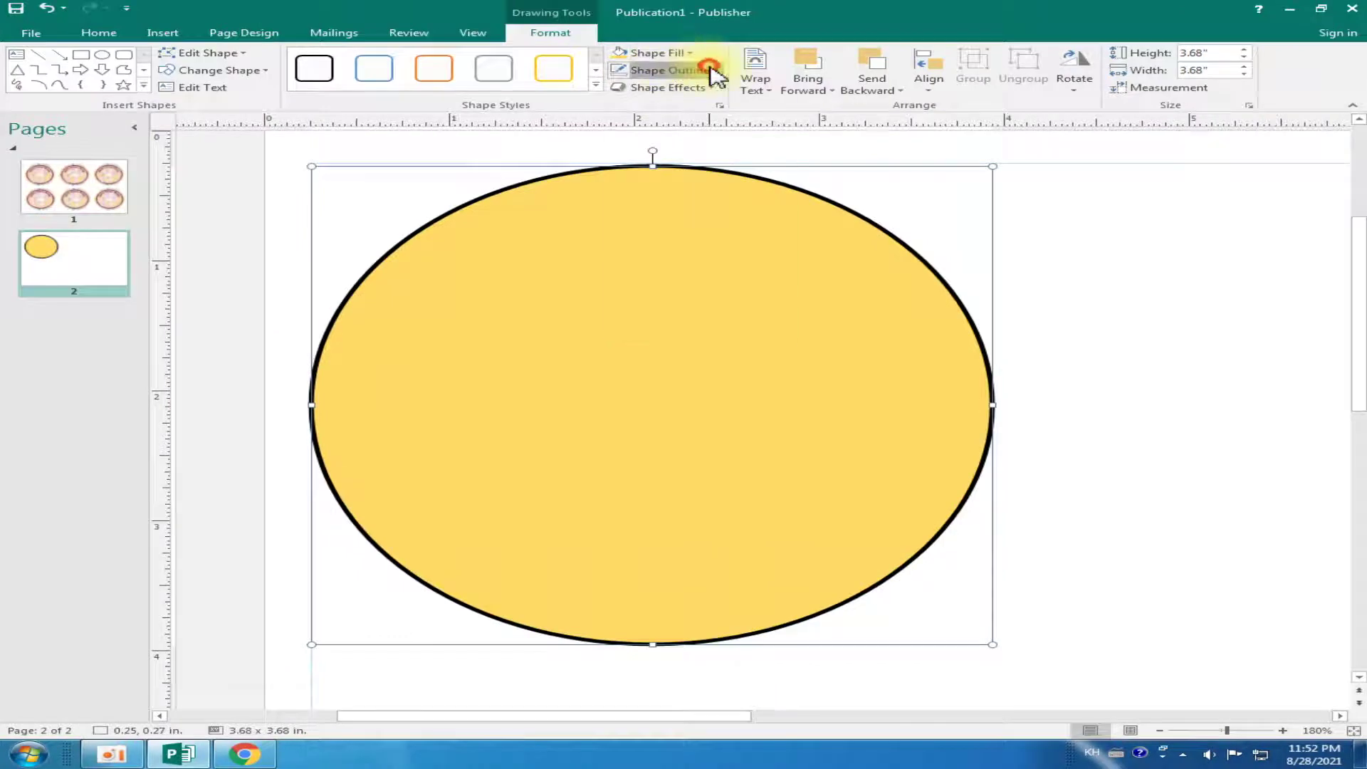
pyautogui.click(712, 70)
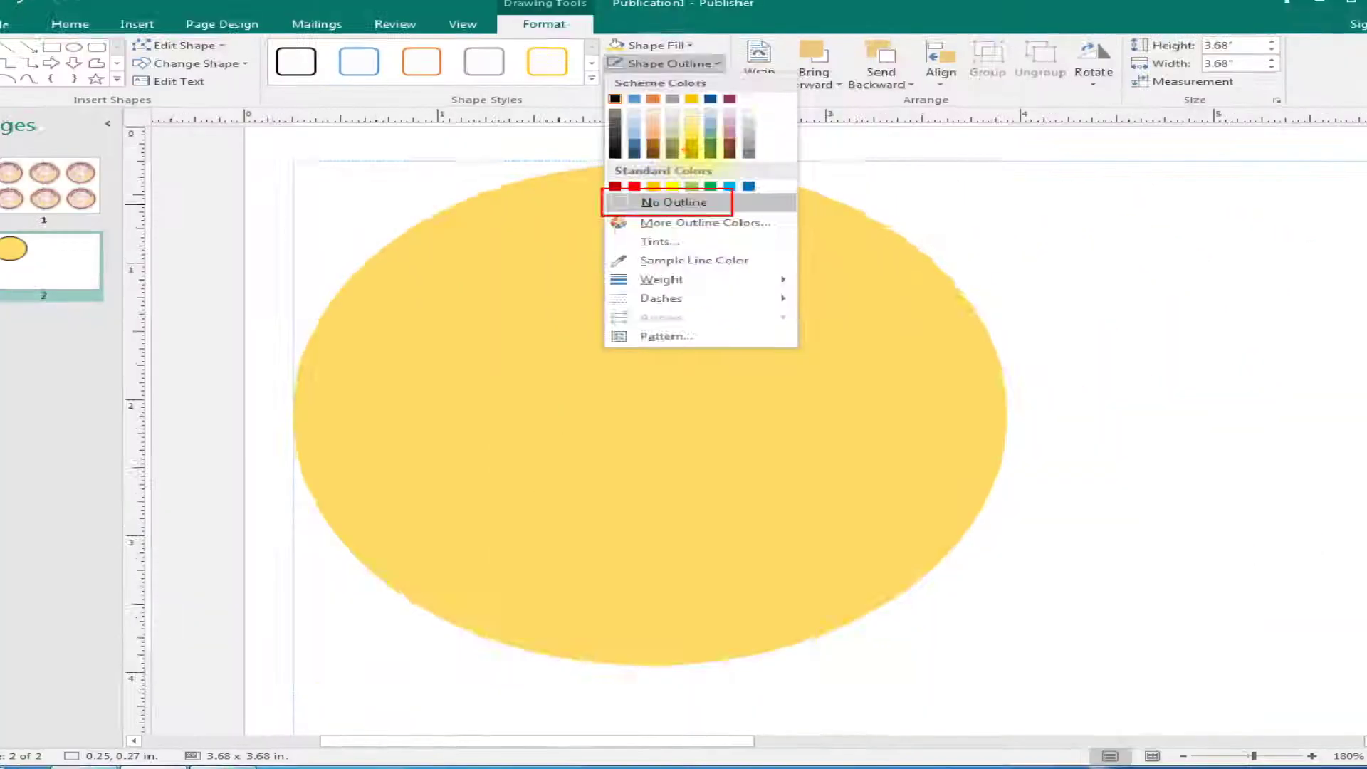
pyautogui.press('Escape')
pyautogui.click(712, 70)
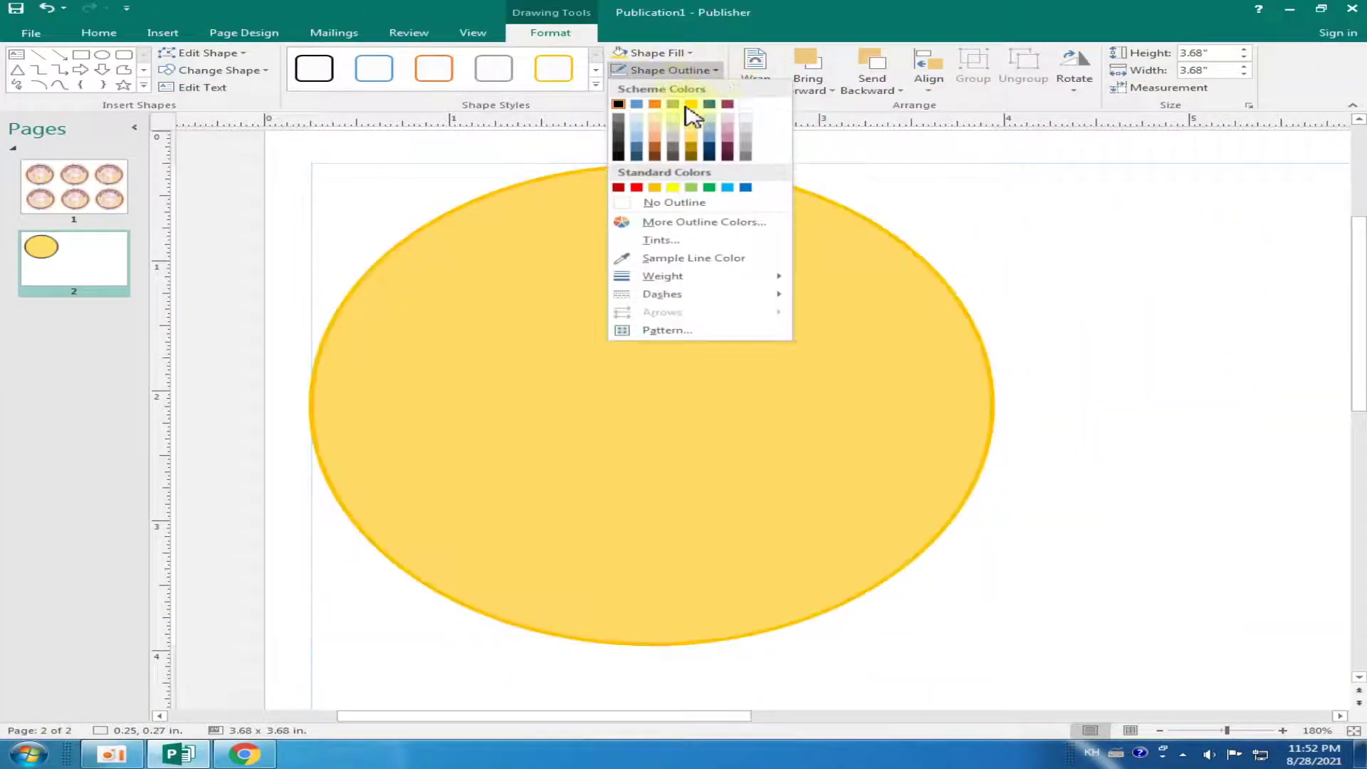
pyautogui.click(685, 204)
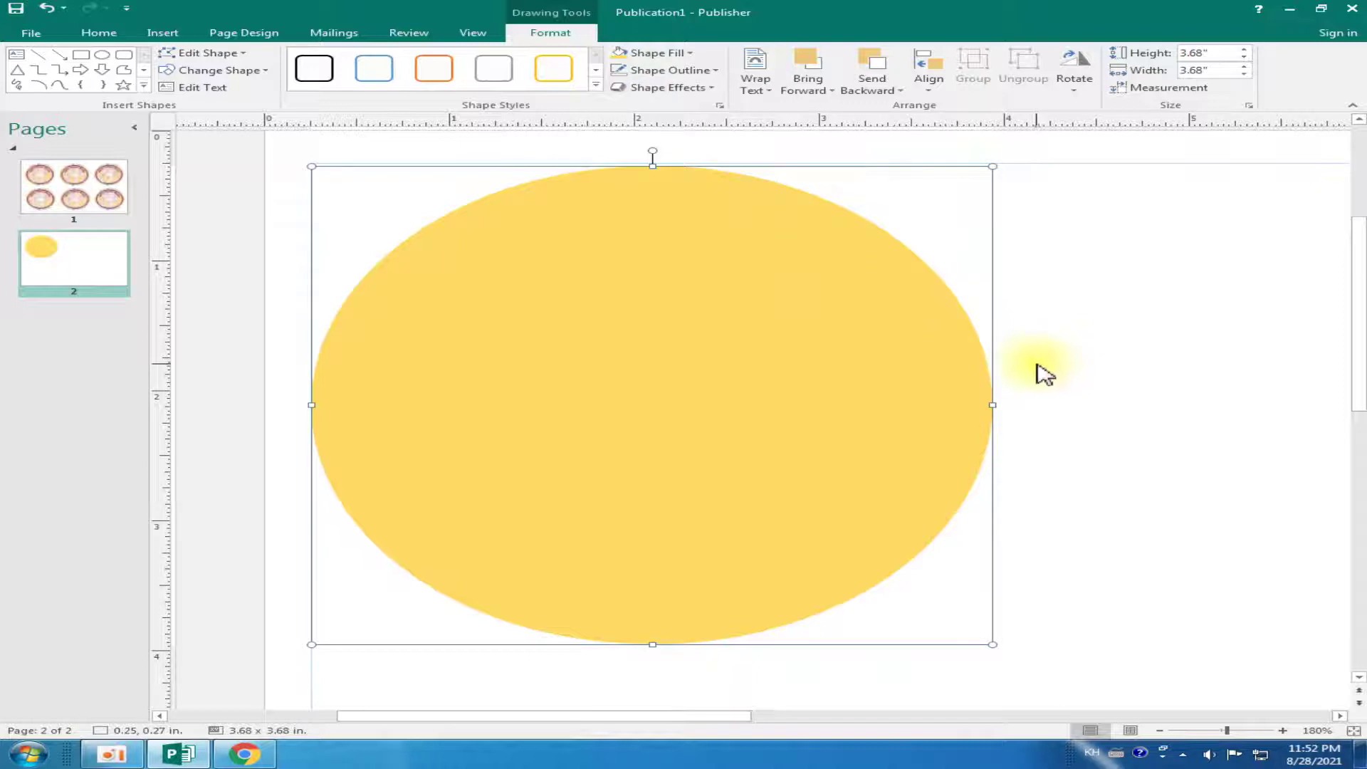
pyautogui.click(1025, 316)
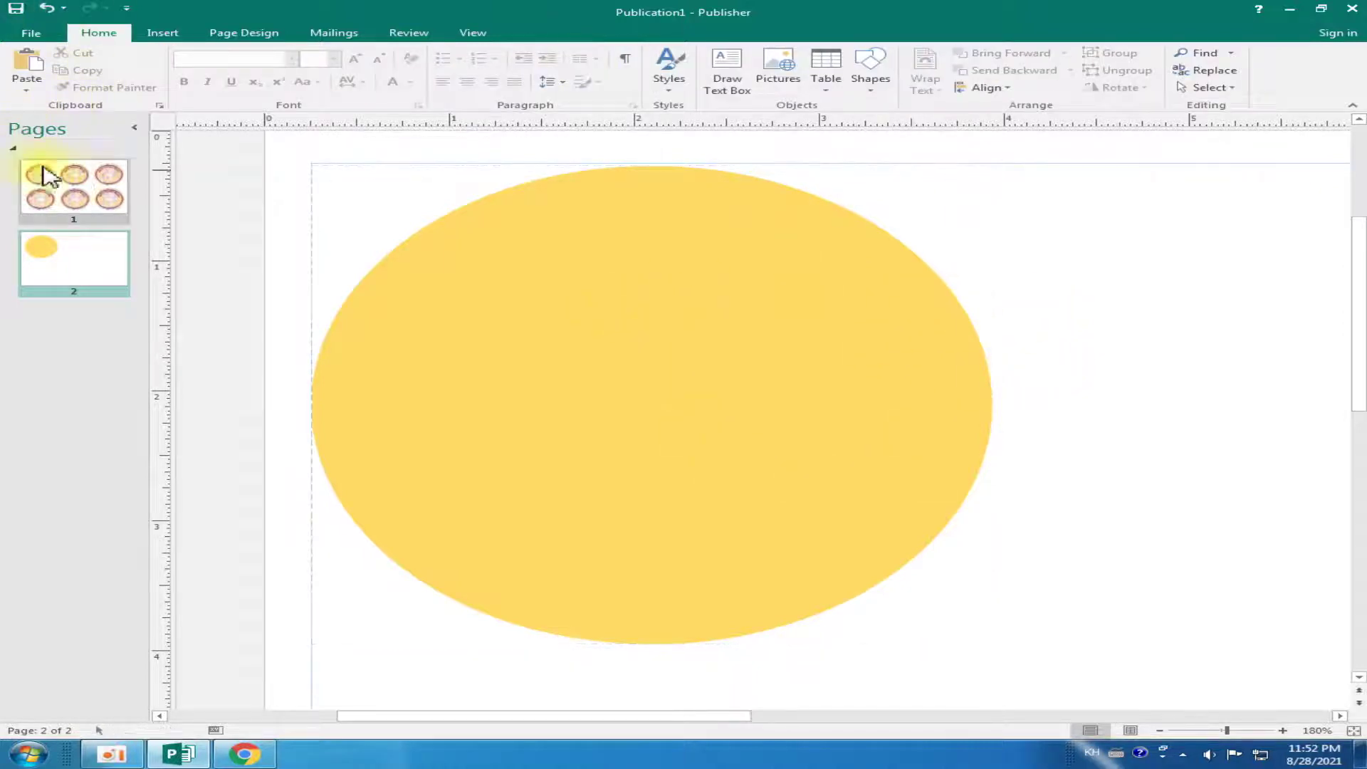
# After checking page 1, select the yellow circle and duplicate it with Ctrl+D
pyautogui.click(78, 185)
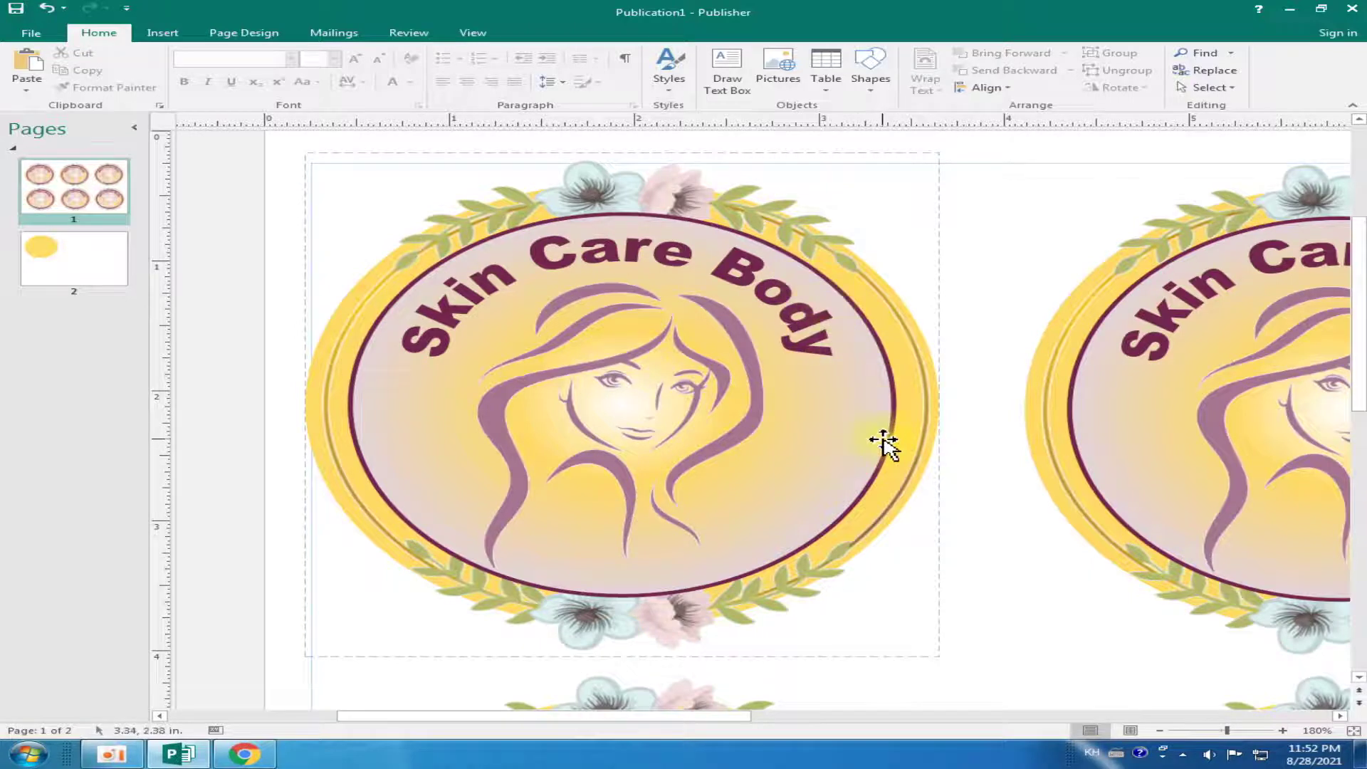
pyautogui.click(64, 246)
pyautogui.click(519, 275)
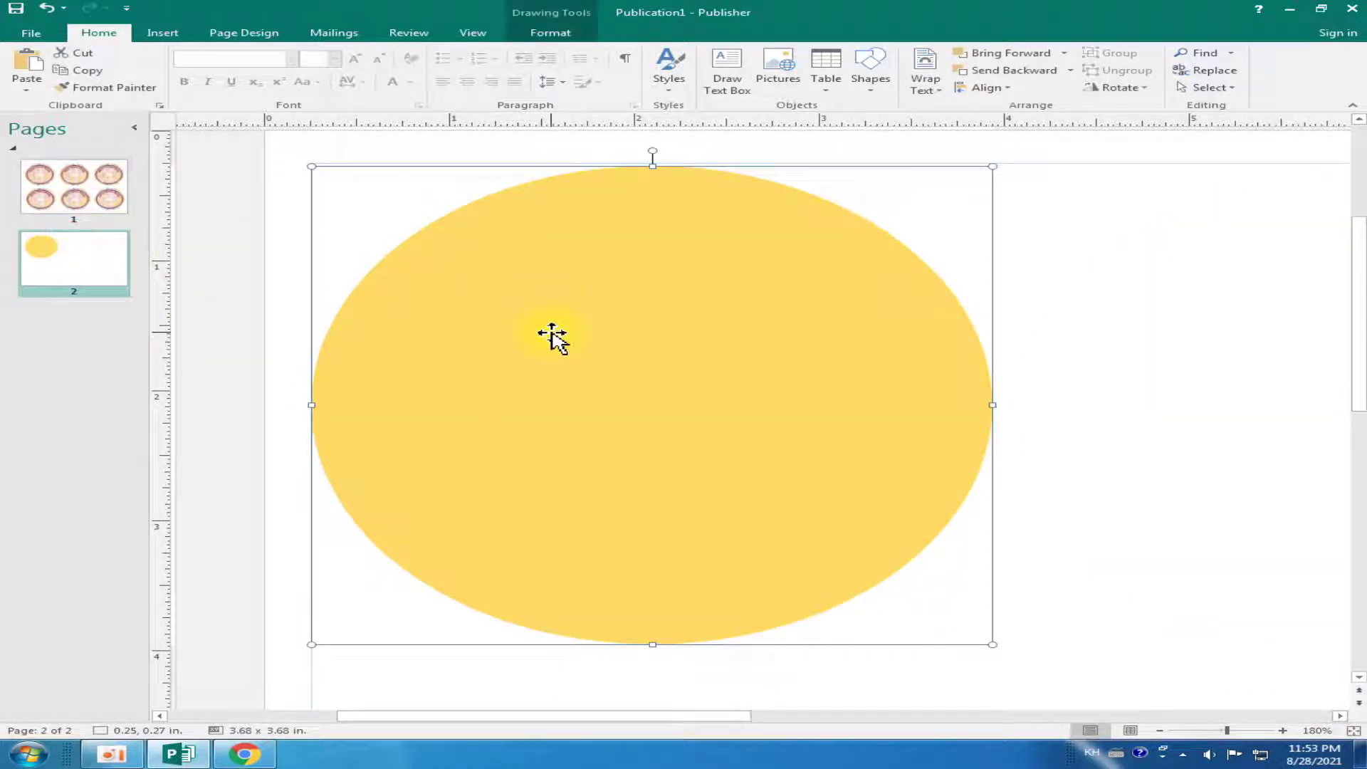
pyautogui.hotkey('ctrl', 'd')
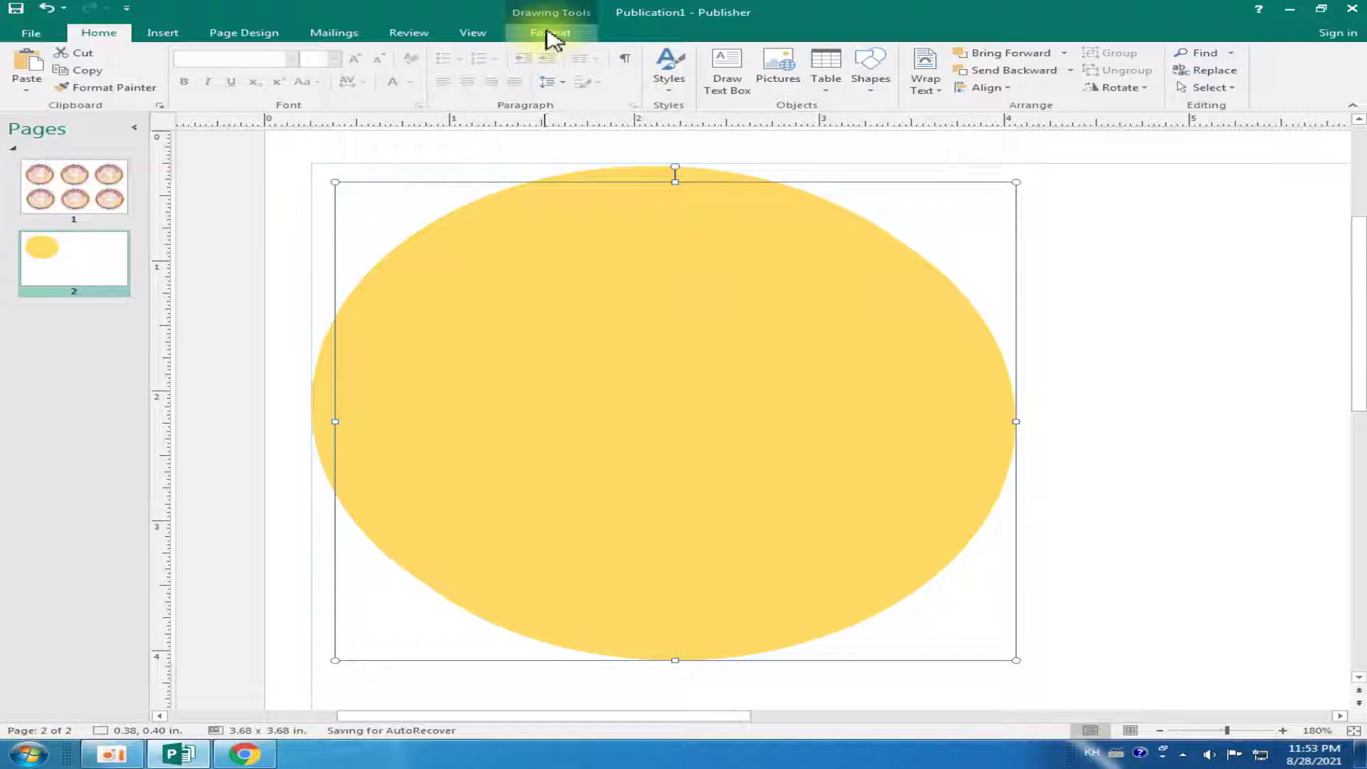
# Outline the duplicate circle in dark plum with a 4½ pt weight
pyautogui.click(559, 33)
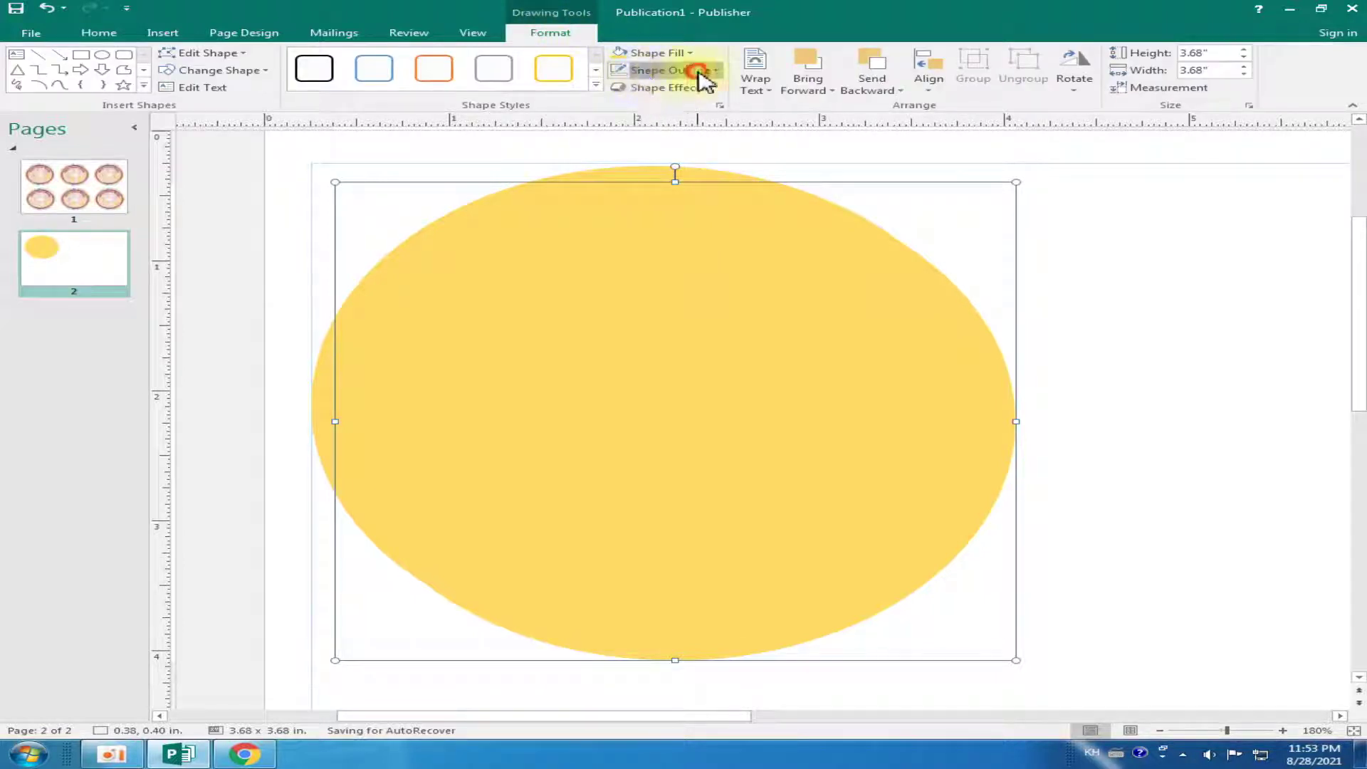
pyautogui.click(697, 71)
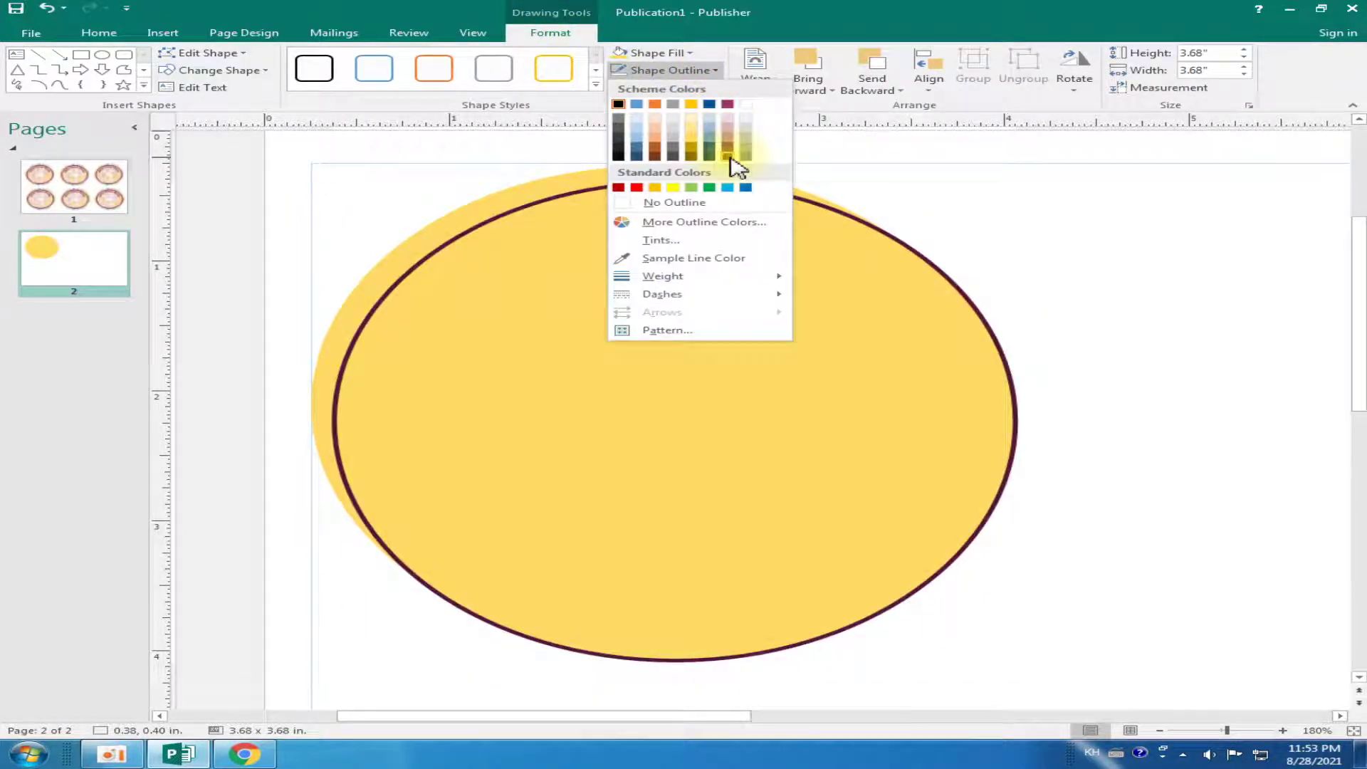
pyautogui.click(727, 151)
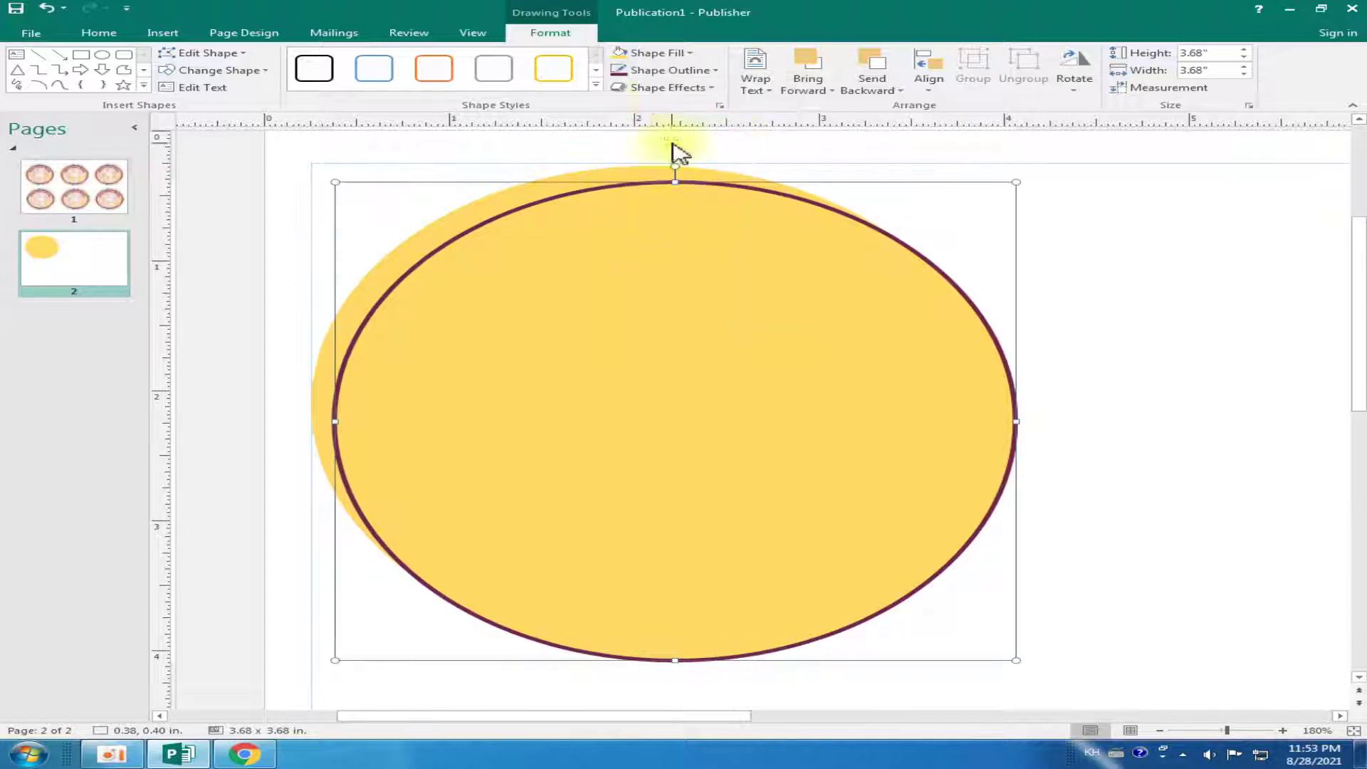
pyautogui.click(694, 71)
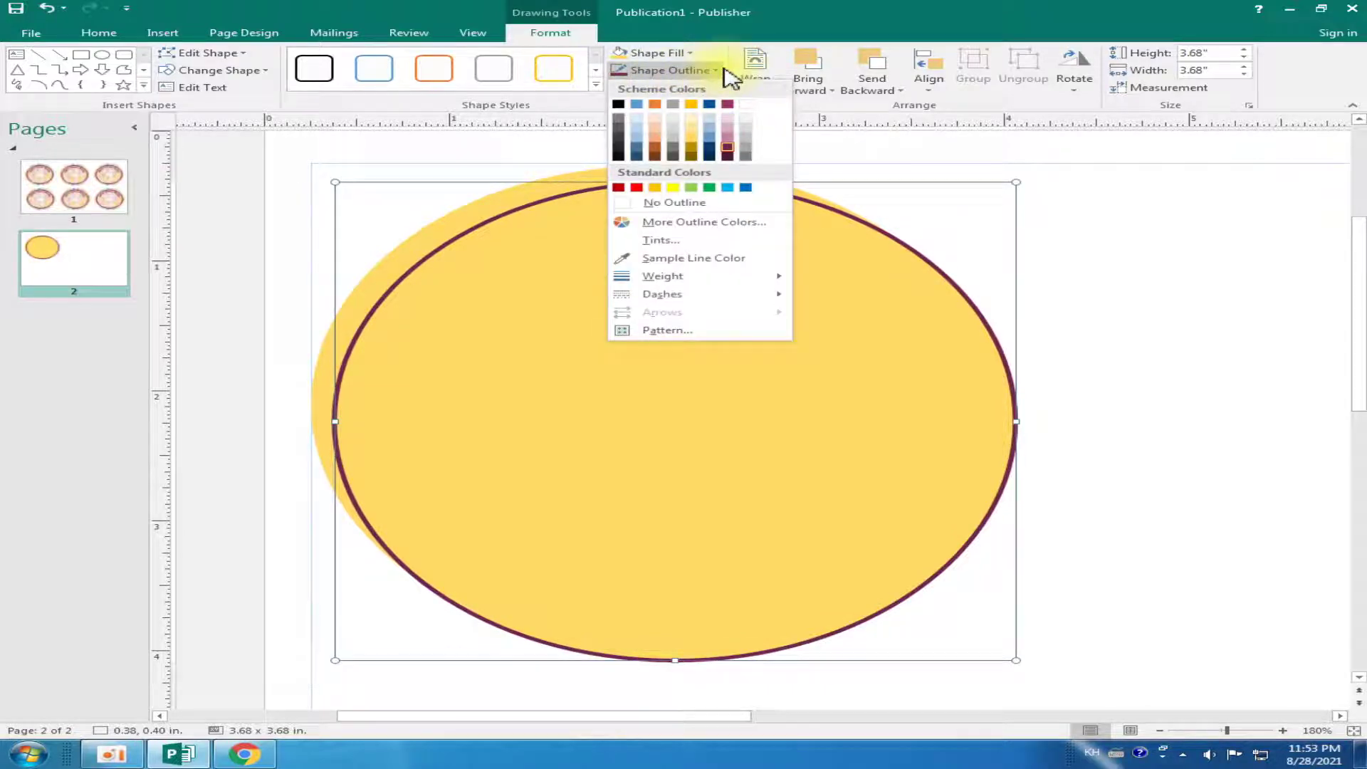
pyautogui.moveTo(639, 270)
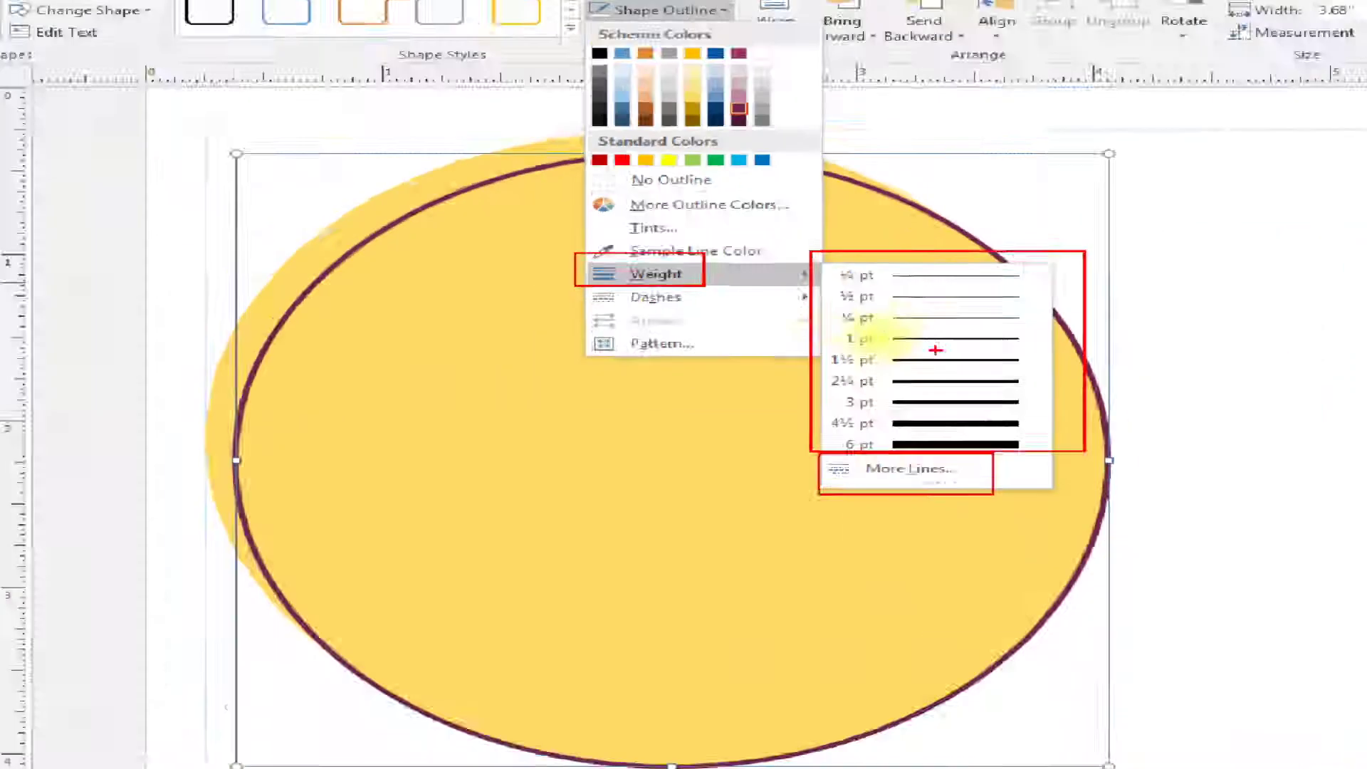
pyautogui.click(684, 281)
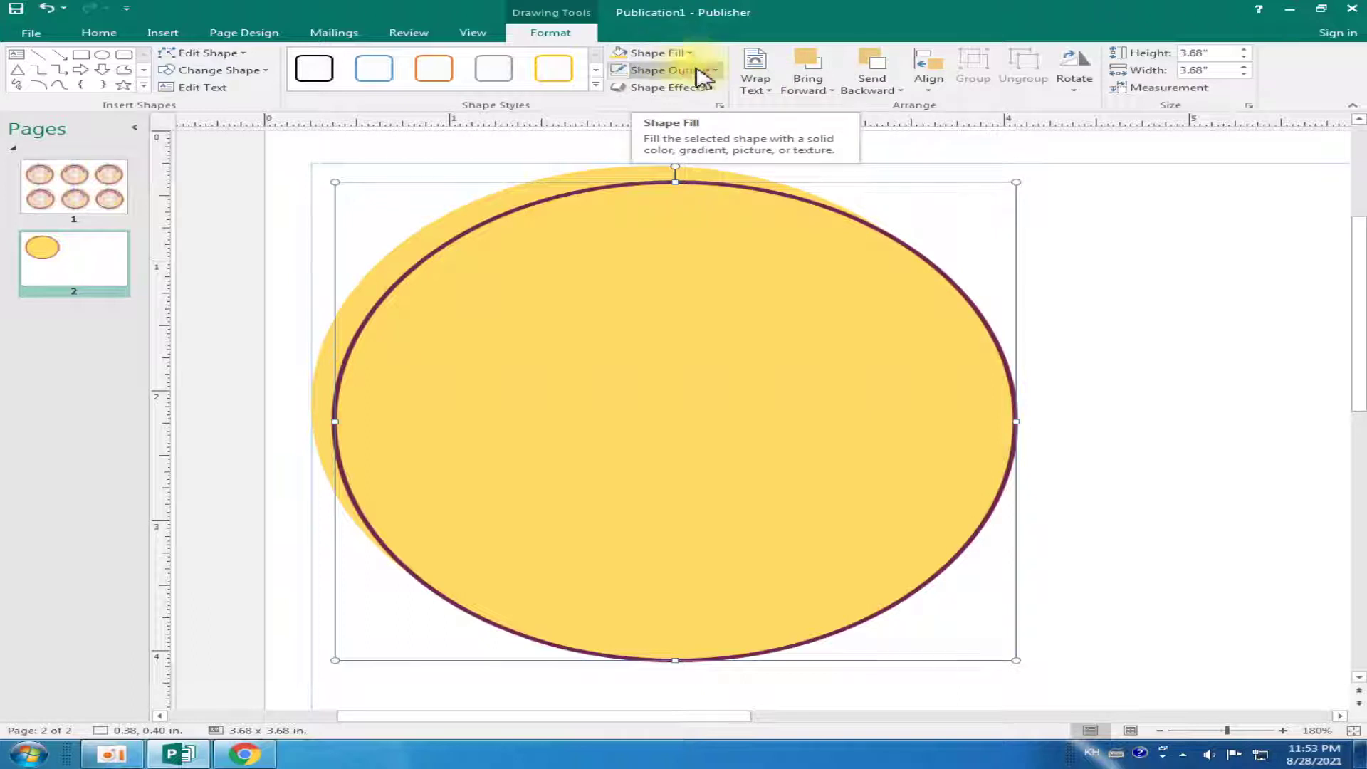
pyautogui.click(701, 70)
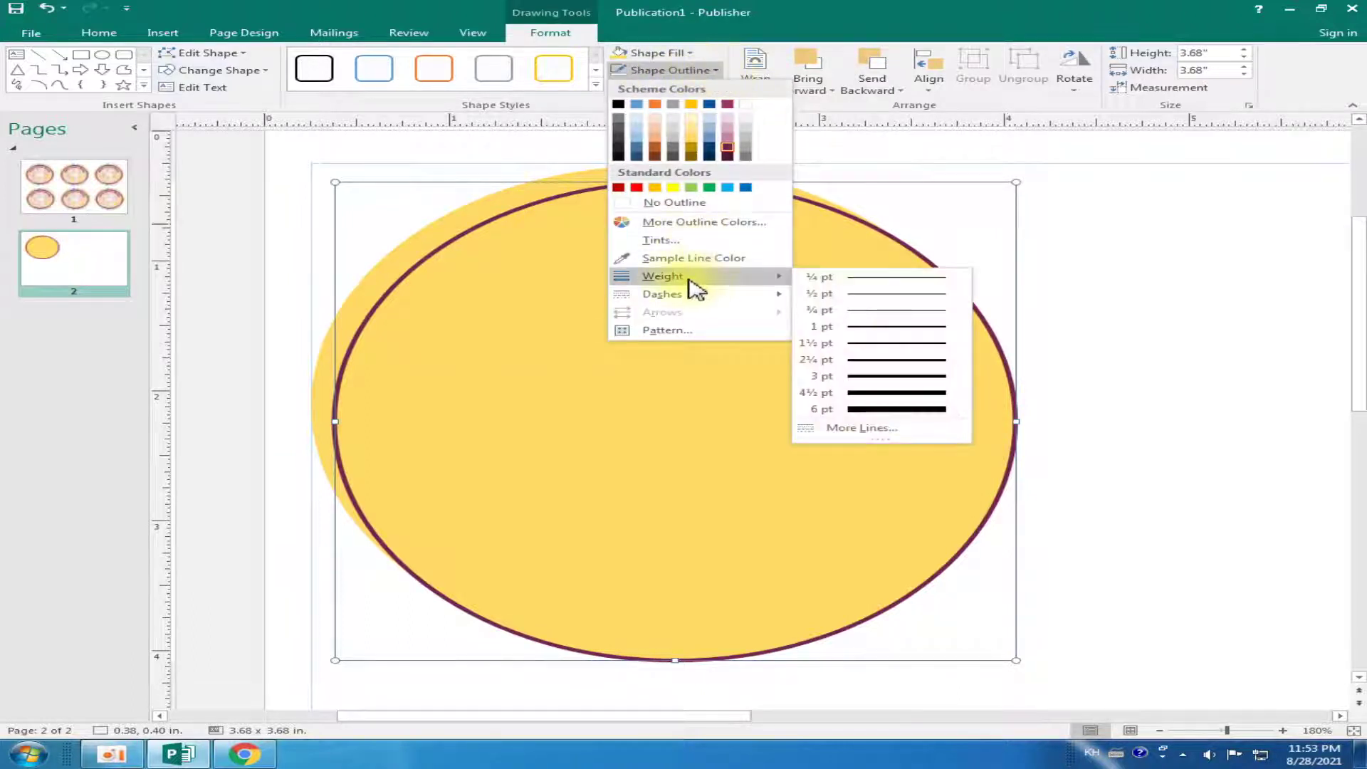
pyautogui.click(887, 393)
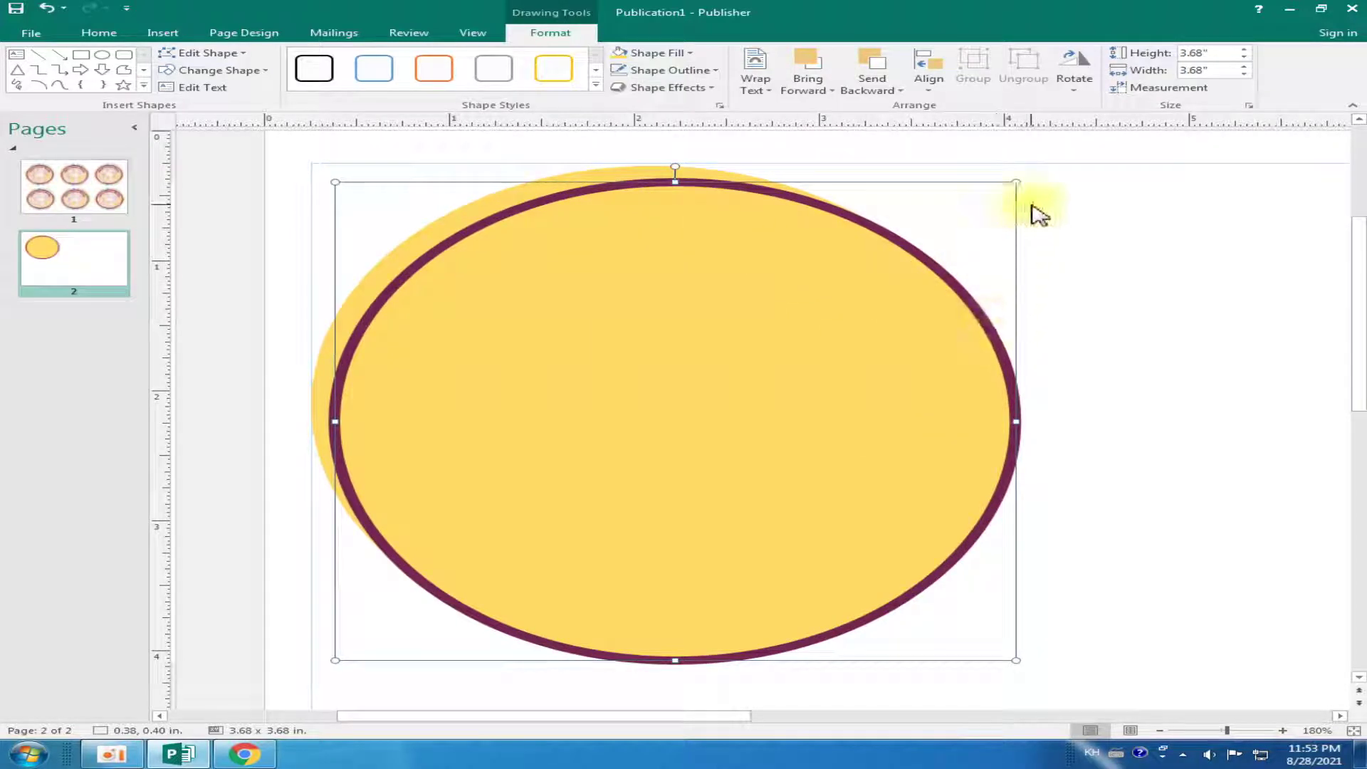
# Shrink the ringed circle to about 3.53 in and raise it inside the yellow circle
pyautogui.moveTo(1016, 182); pyautogui.dragTo(981, 206)
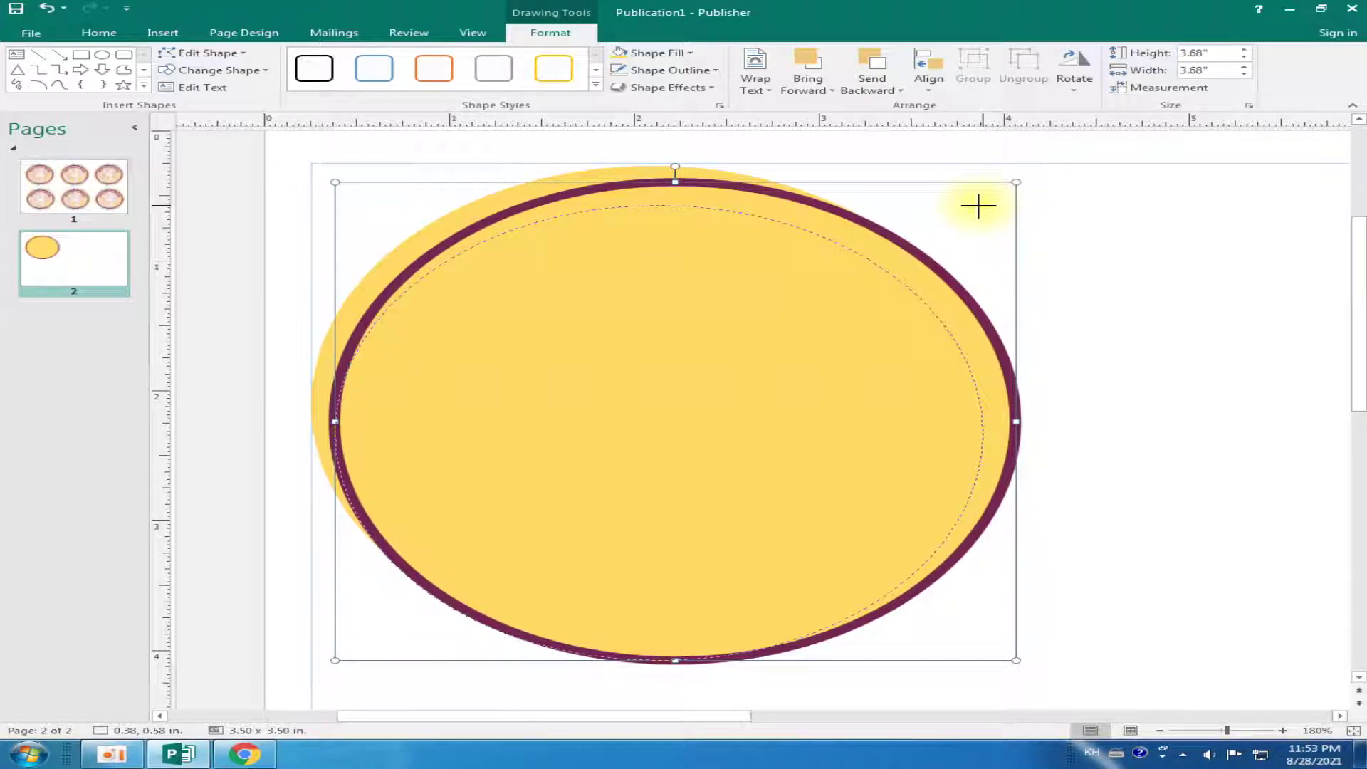
pyautogui.moveTo(979, 206); pyautogui.dragTo(983, 213)
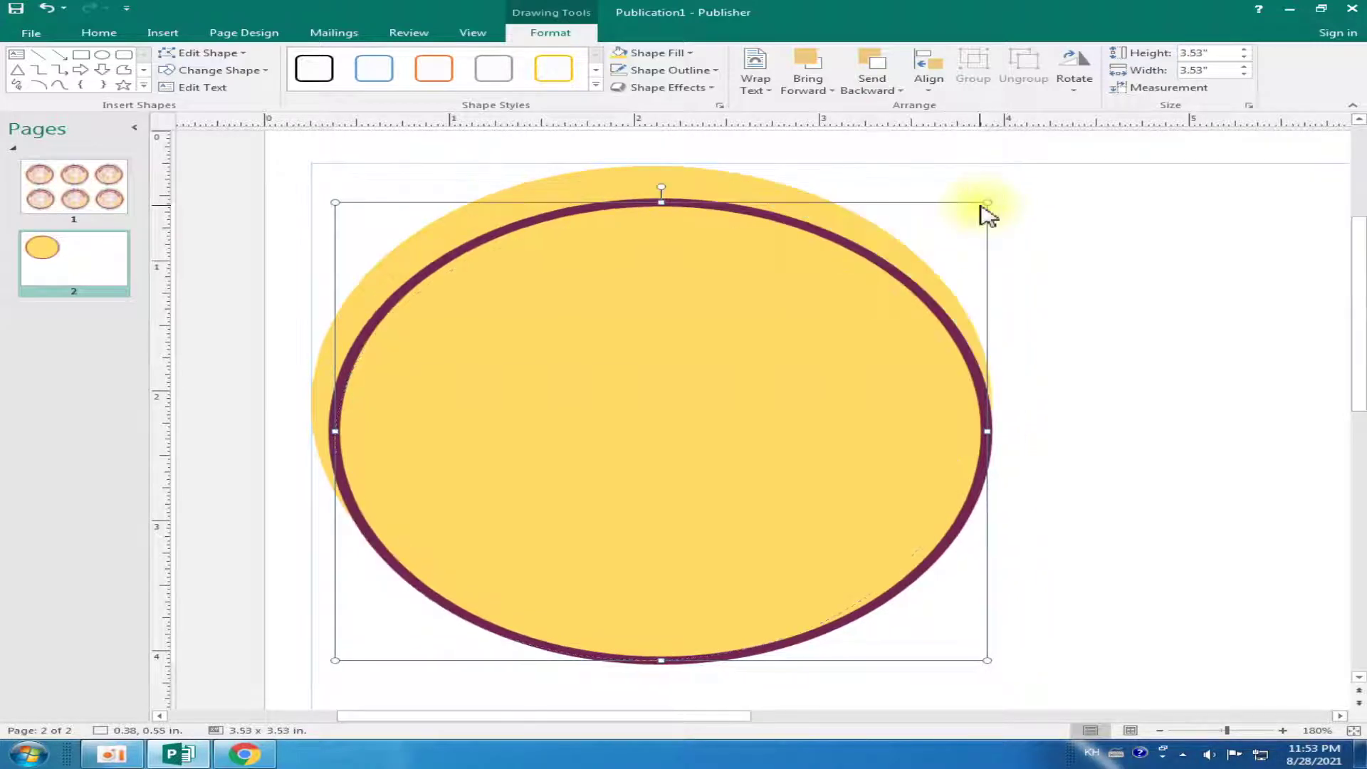
pyautogui.moveTo(888, 273); pyautogui.dragTo(880, 245)
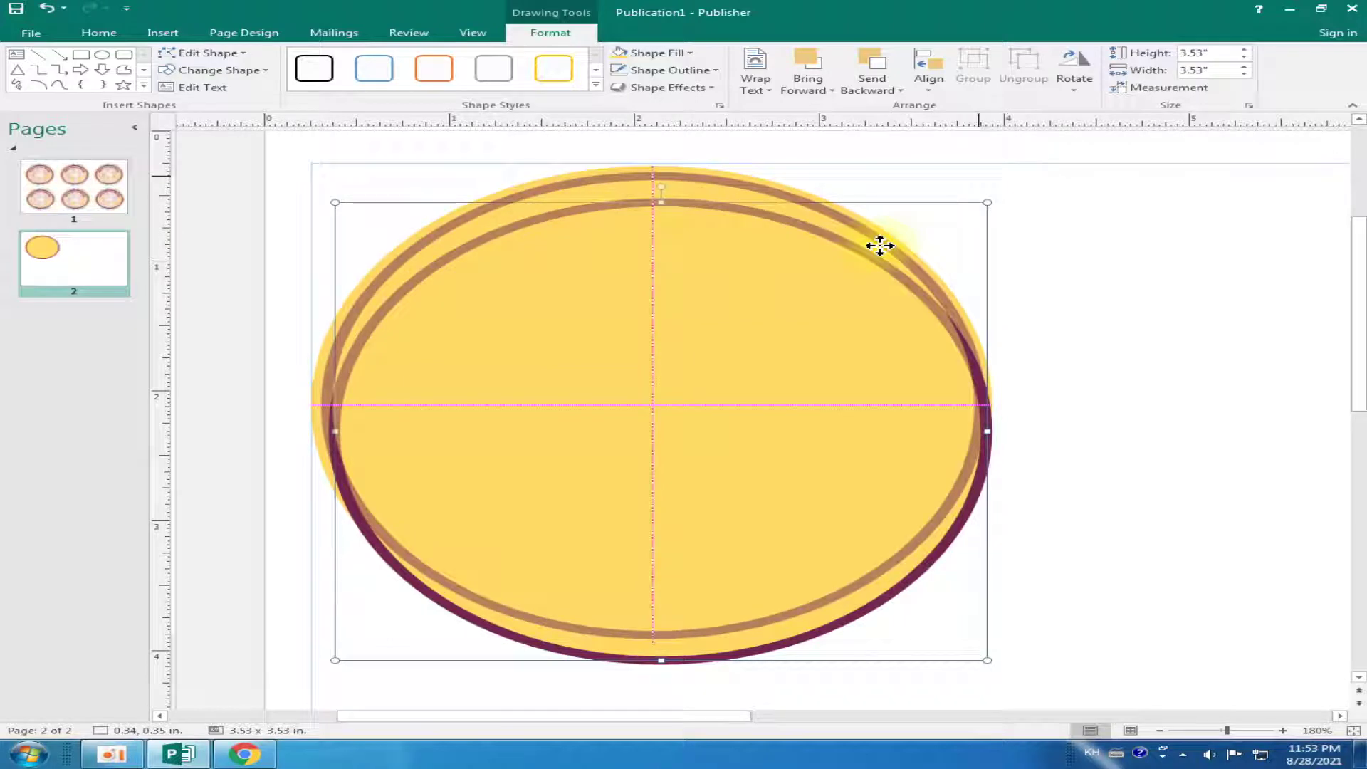
pyautogui.moveTo(880, 245); pyautogui.dragTo(882, 247)
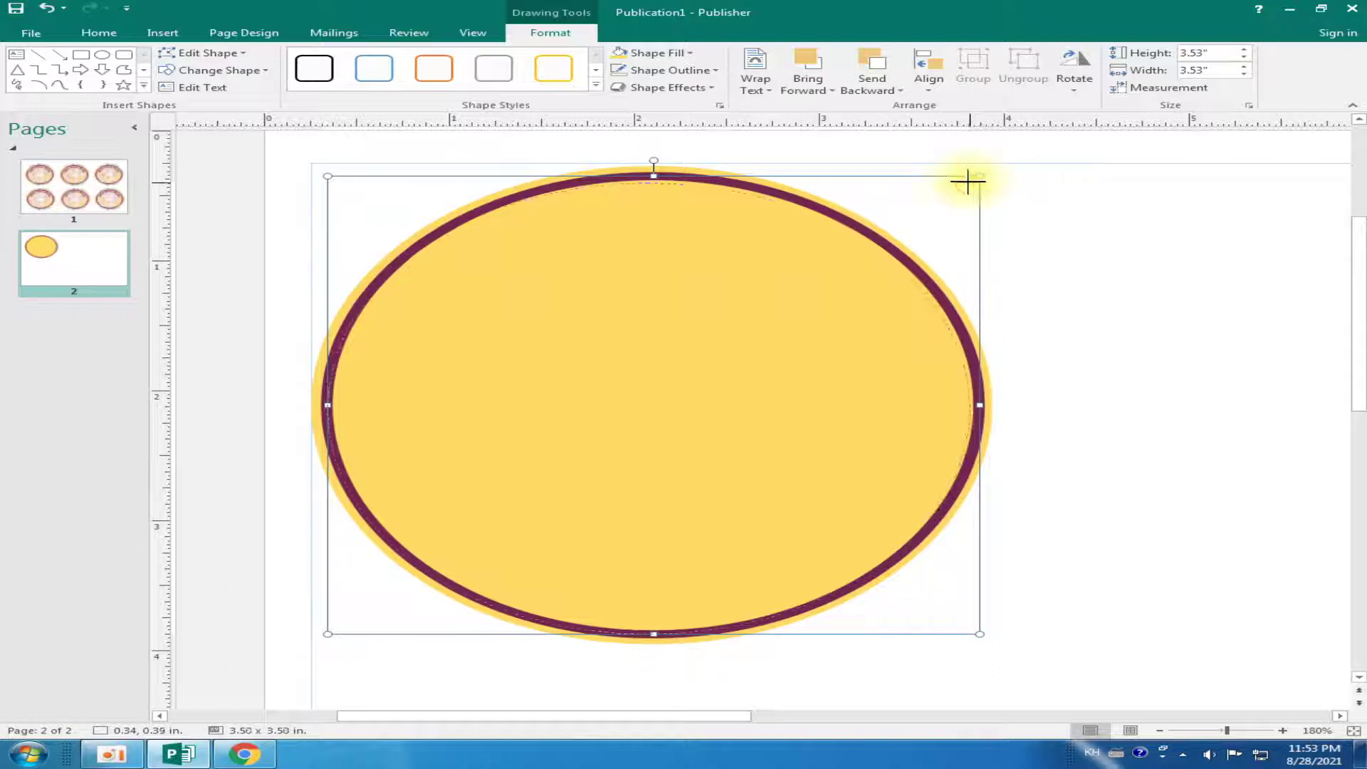
# Shrink it further to 3.08 x 3.08 in and centre it on the yellow circle
pyautogui.moveTo(942, 197); pyautogui.dragTo(943, 201)
pyautogui.moveTo(629, 387); pyautogui.dragTo(649, 375)
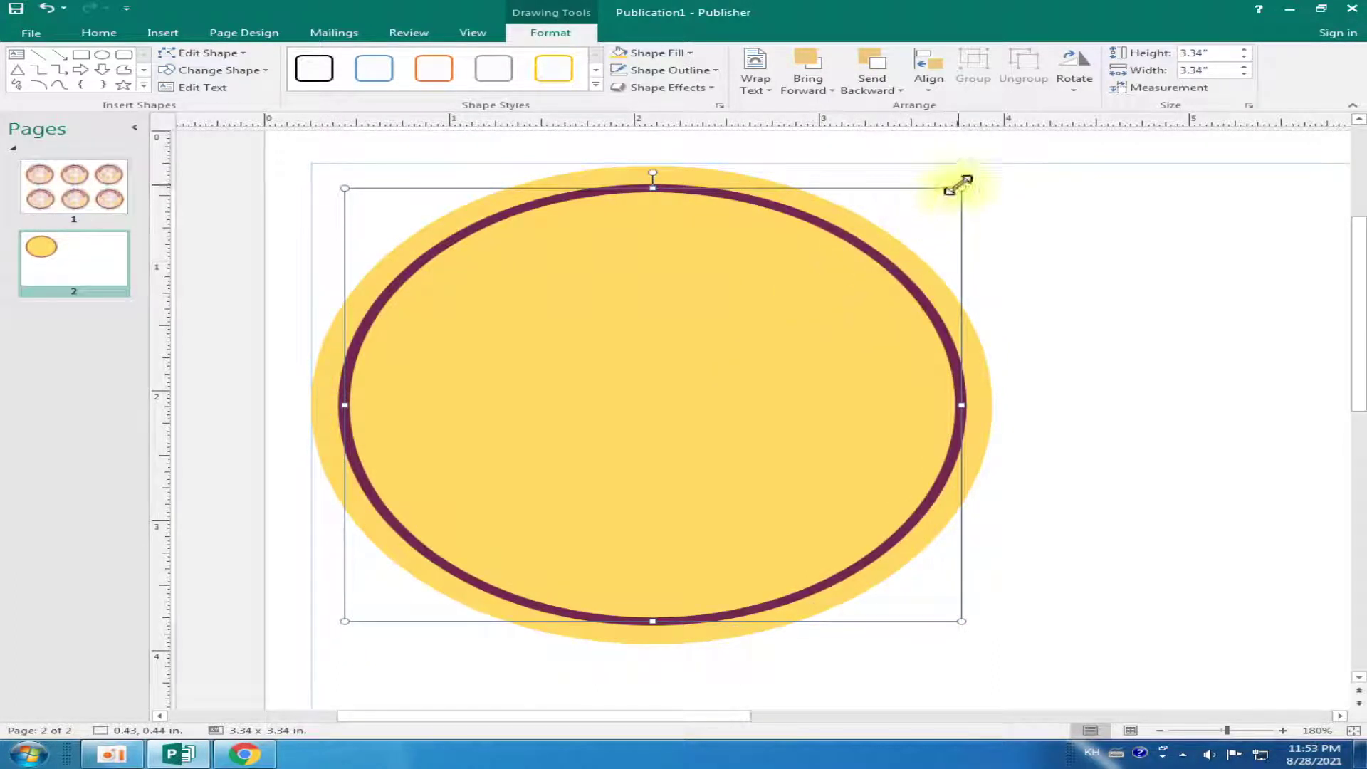
pyautogui.moveTo(961, 188); pyautogui.dragTo(913, 222)
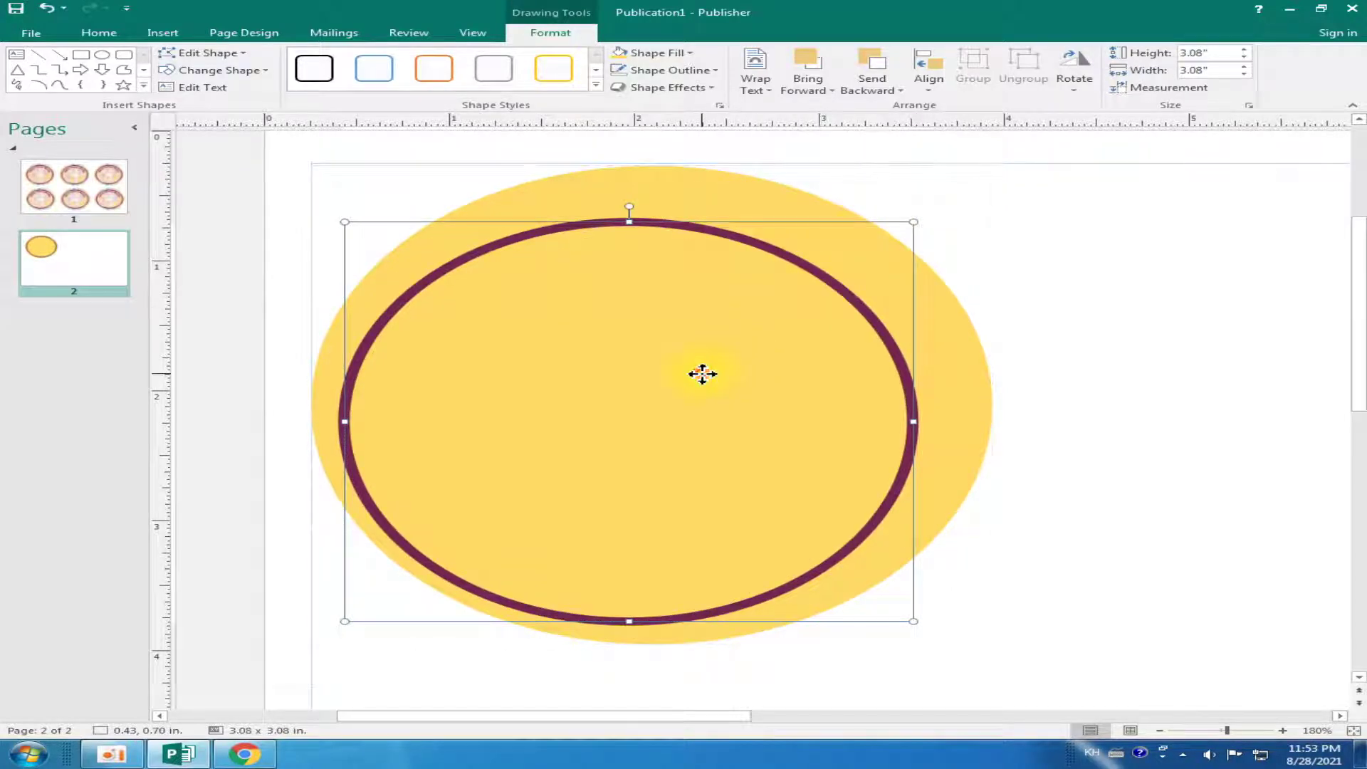
pyautogui.moveTo(703, 377); pyautogui.dragTo(727, 357)
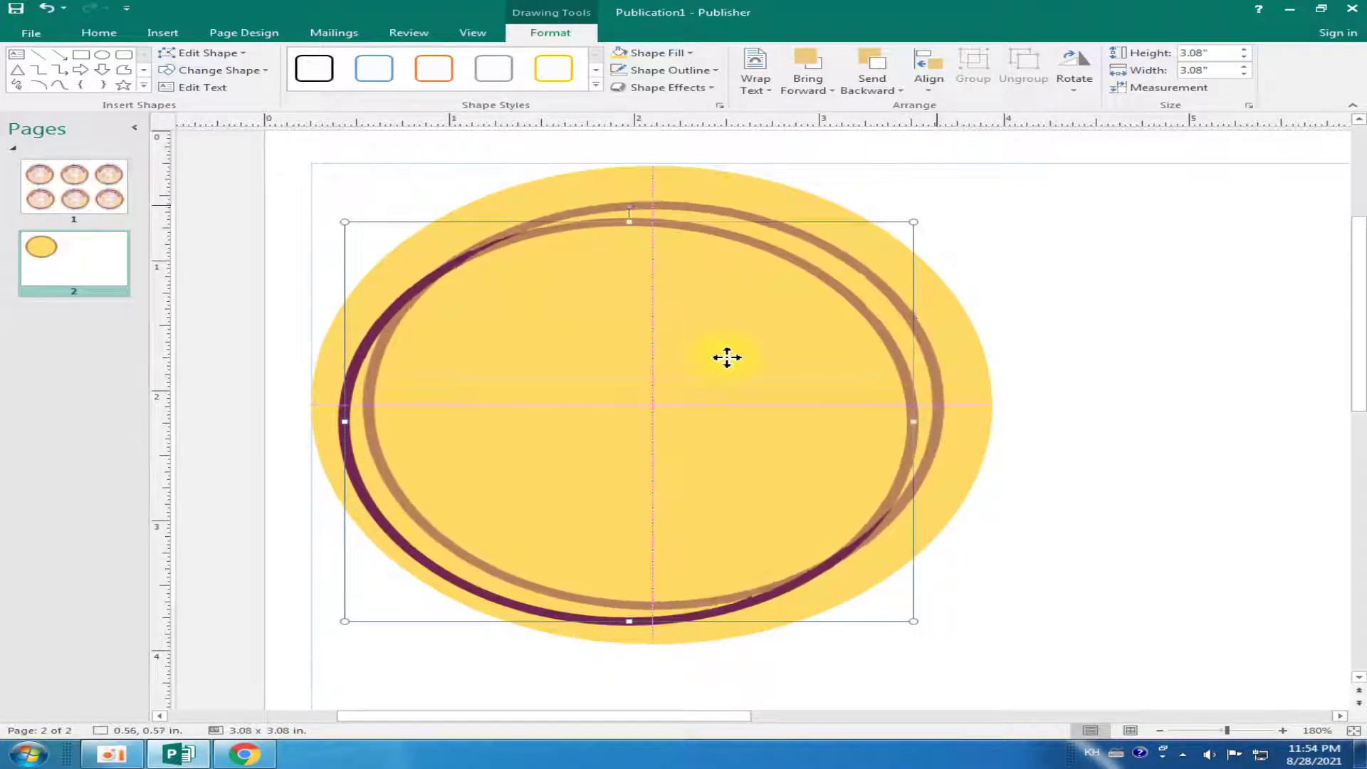
pyautogui.moveTo(727, 357); pyautogui.dragTo(727, 358)
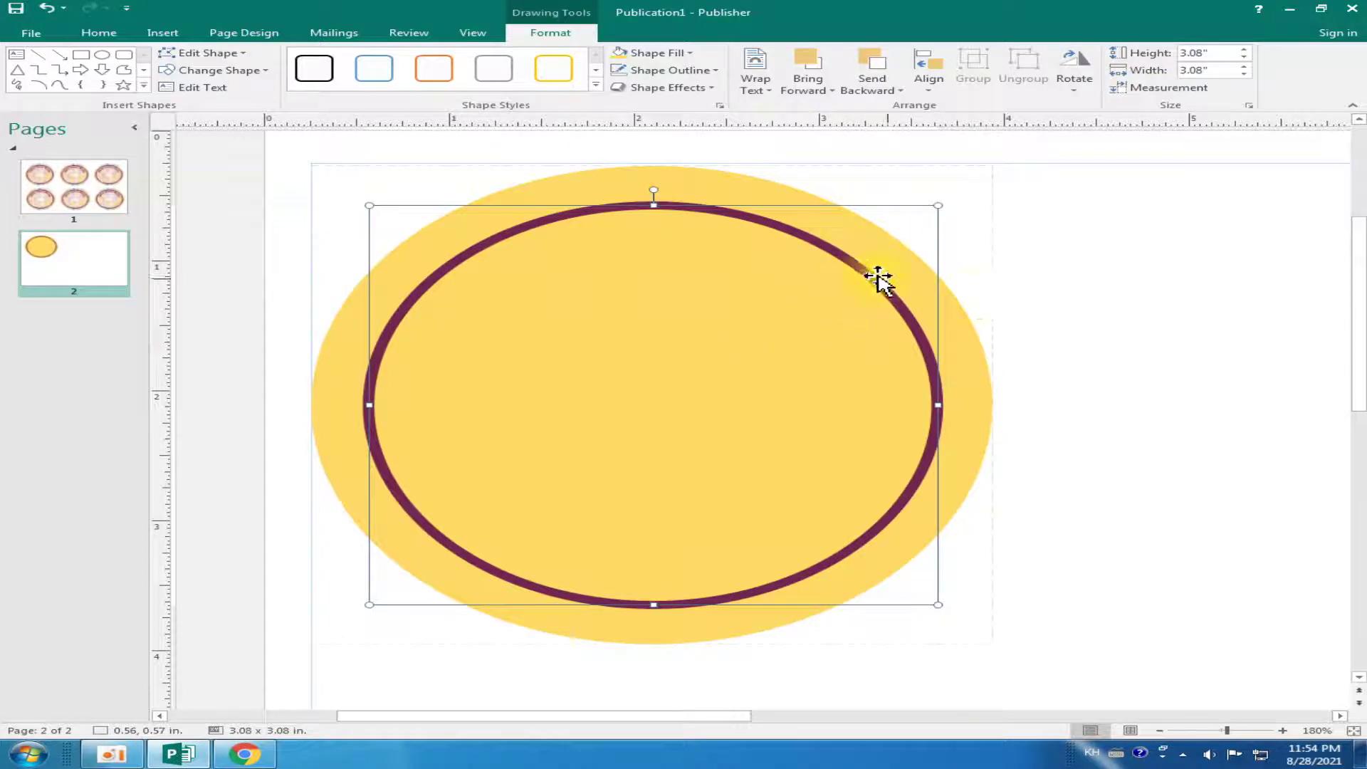
# Reselect the inner ringed circle to work on its outline
pyautogui.click(1037, 320)
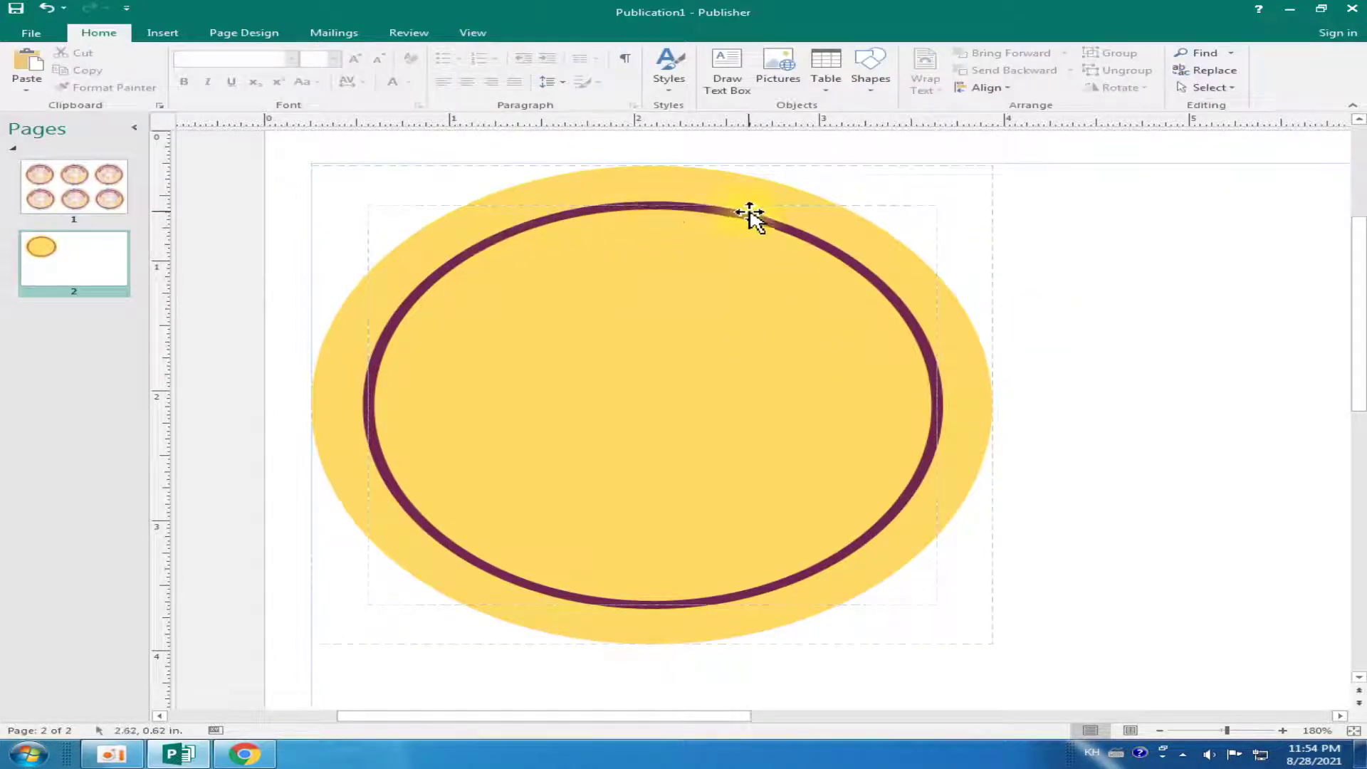
pyautogui.click(594, 219)
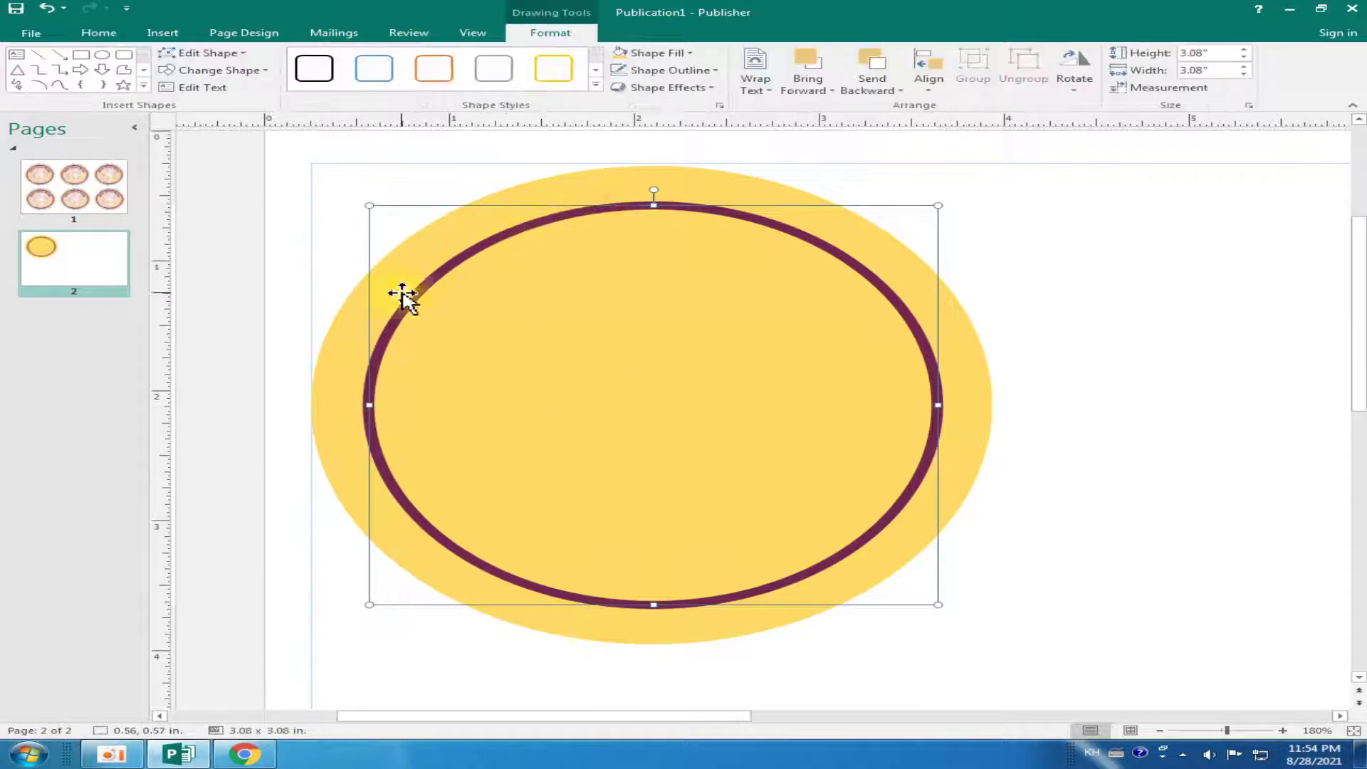
pyautogui.click(696, 70)
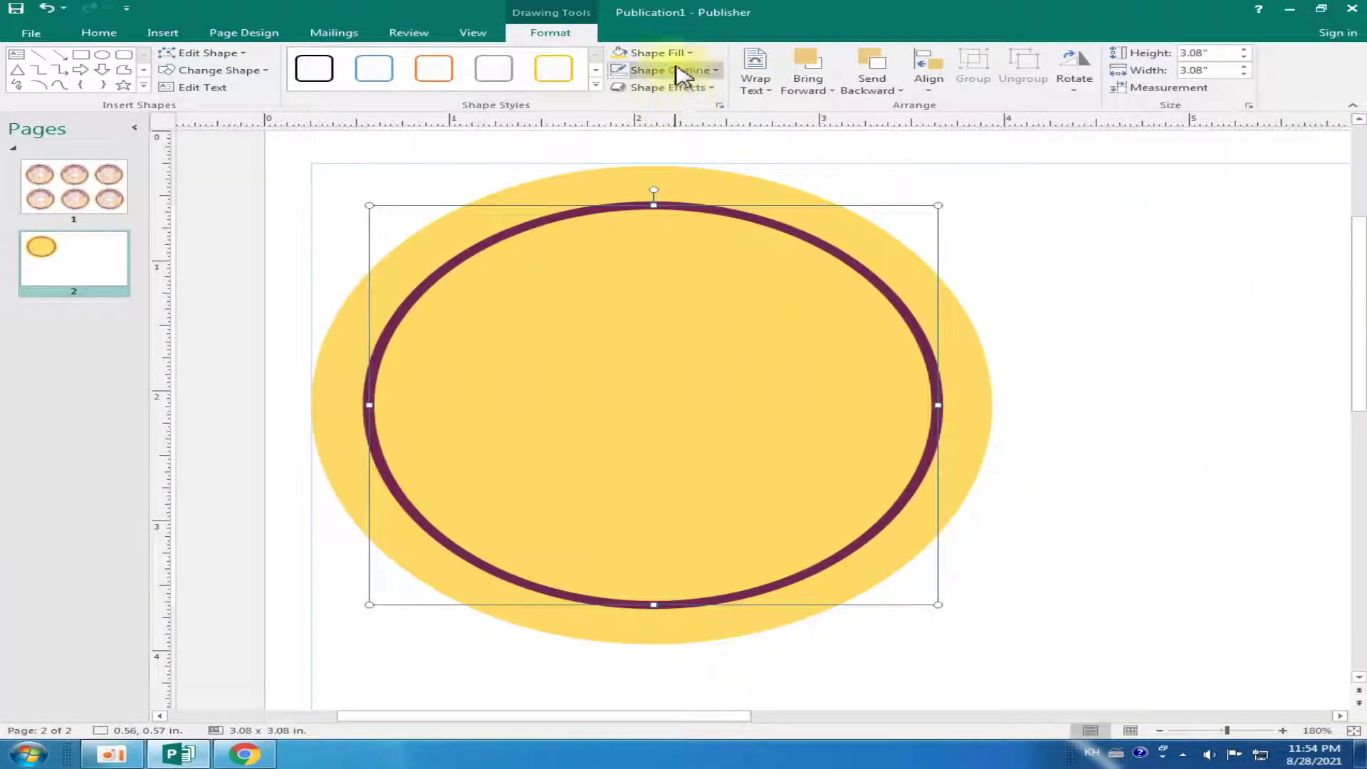
# Open the outline's More Lines settings and browse the compound and dash styles
pyautogui.click(689, 70)
pyautogui.moveTo(662, 276)
pyautogui.click(876, 433)
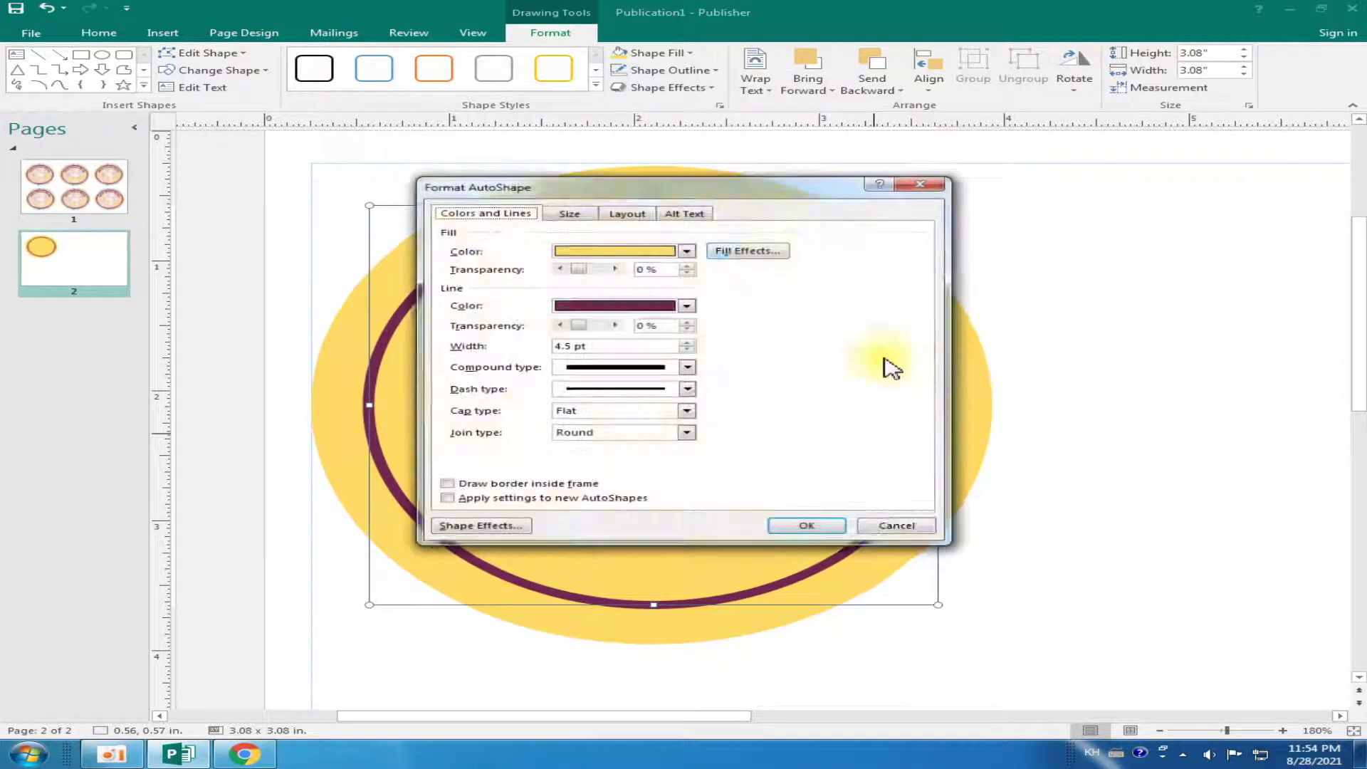
pyautogui.click(743, 344)
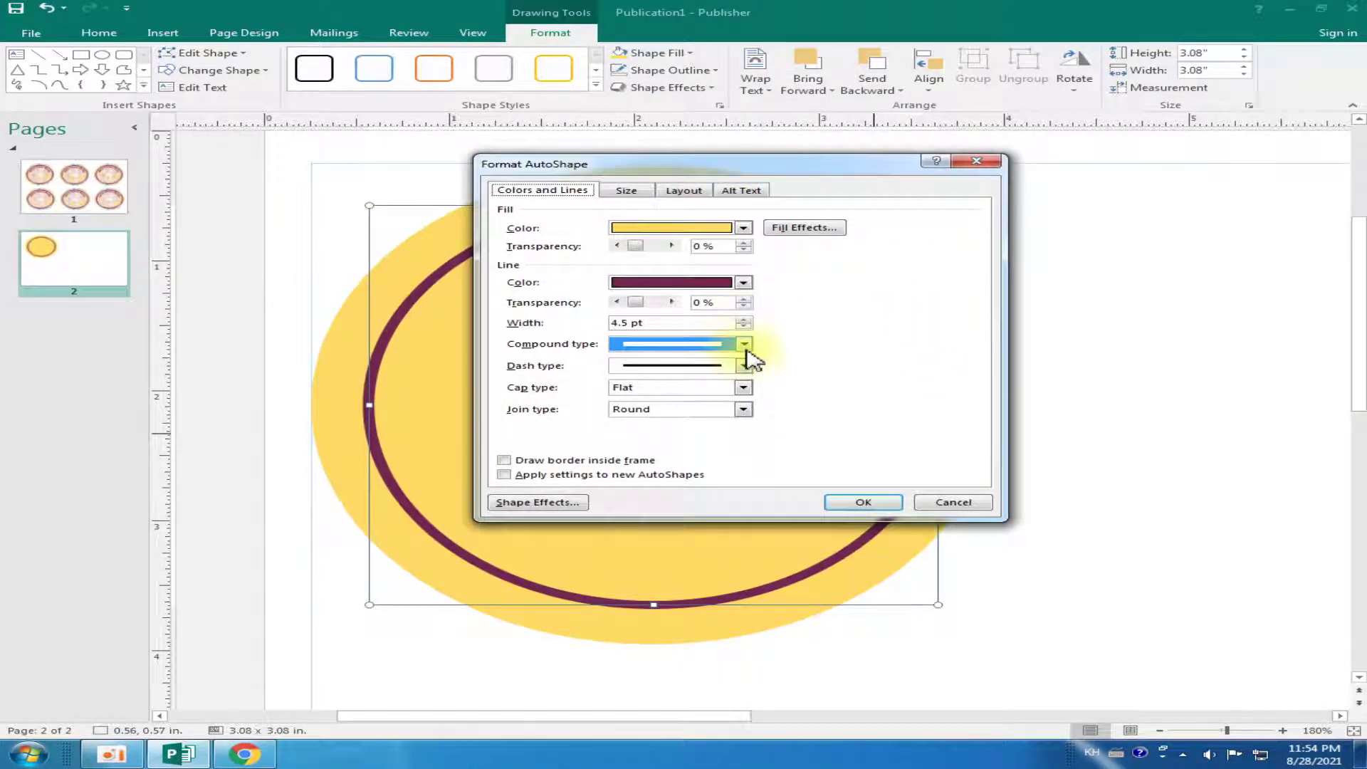
pyautogui.click(744, 344)
pyautogui.click(743, 344)
pyautogui.click(743, 344)
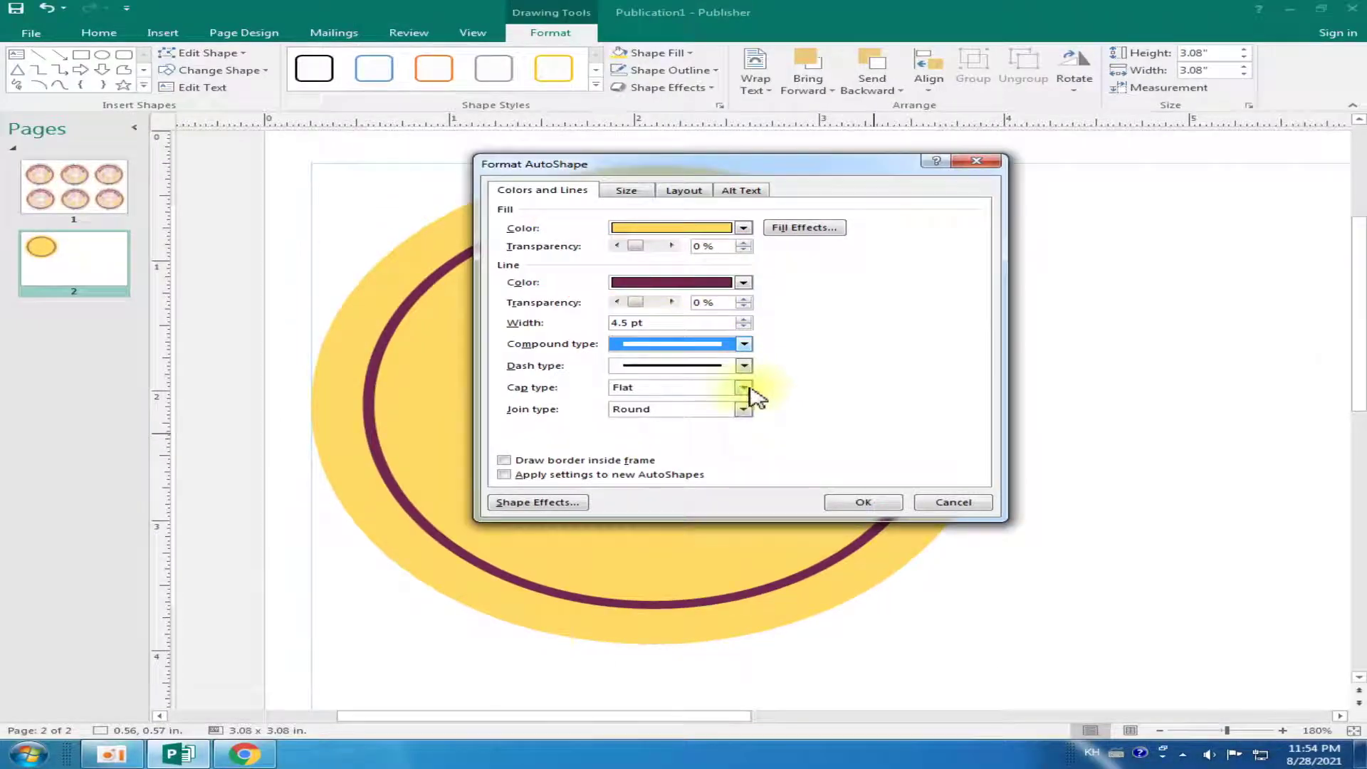
pyautogui.click(745, 366)
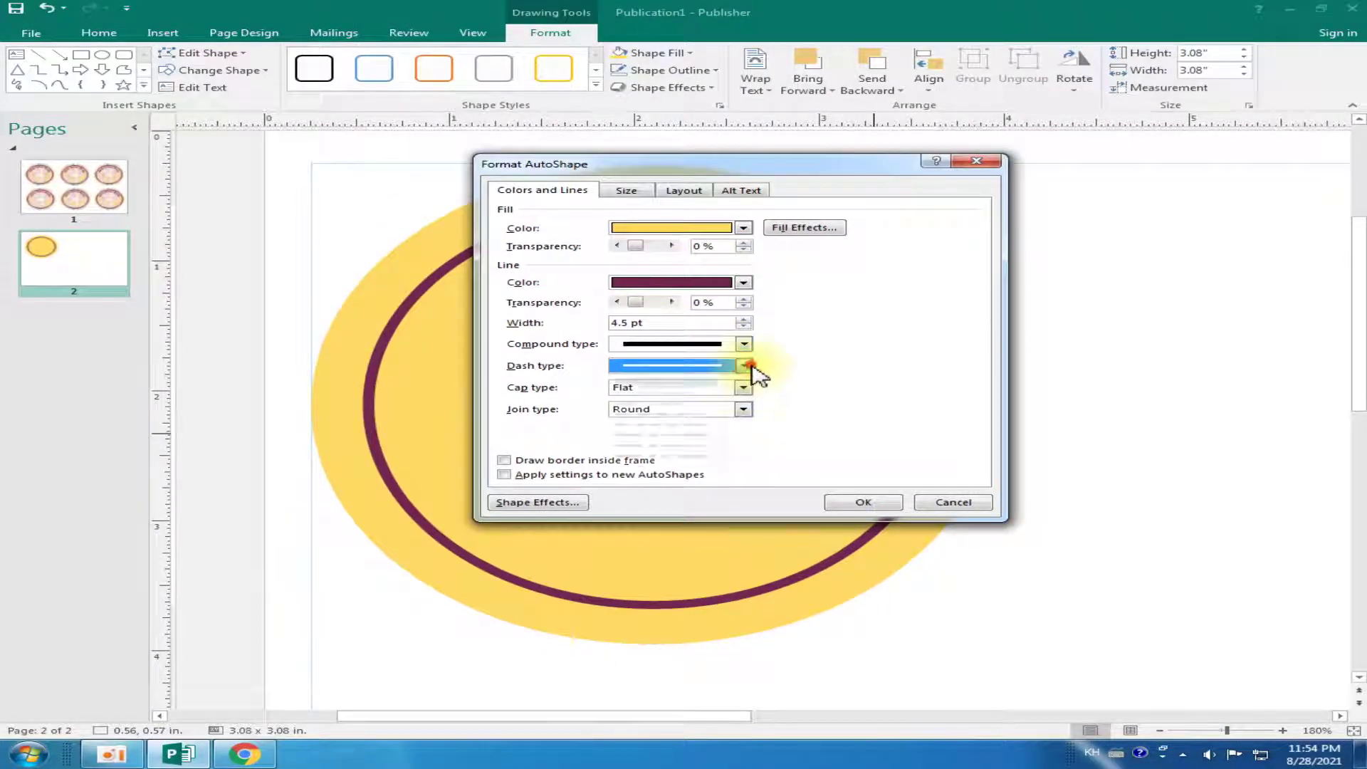
pyautogui.click(744, 367)
pyautogui.click(744, 346)
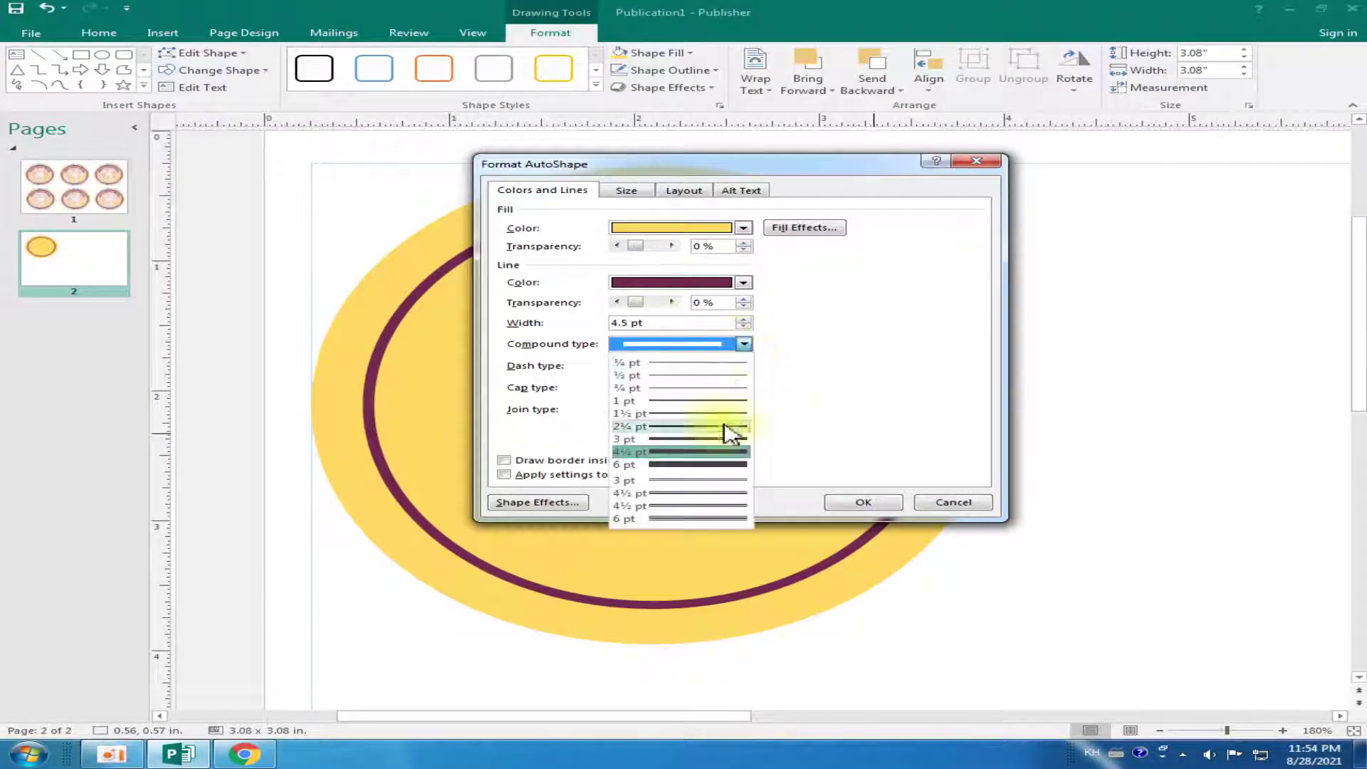
# Choose a double-line compound style with 5 pt width and apply it
pyautogui.click(709, 488)
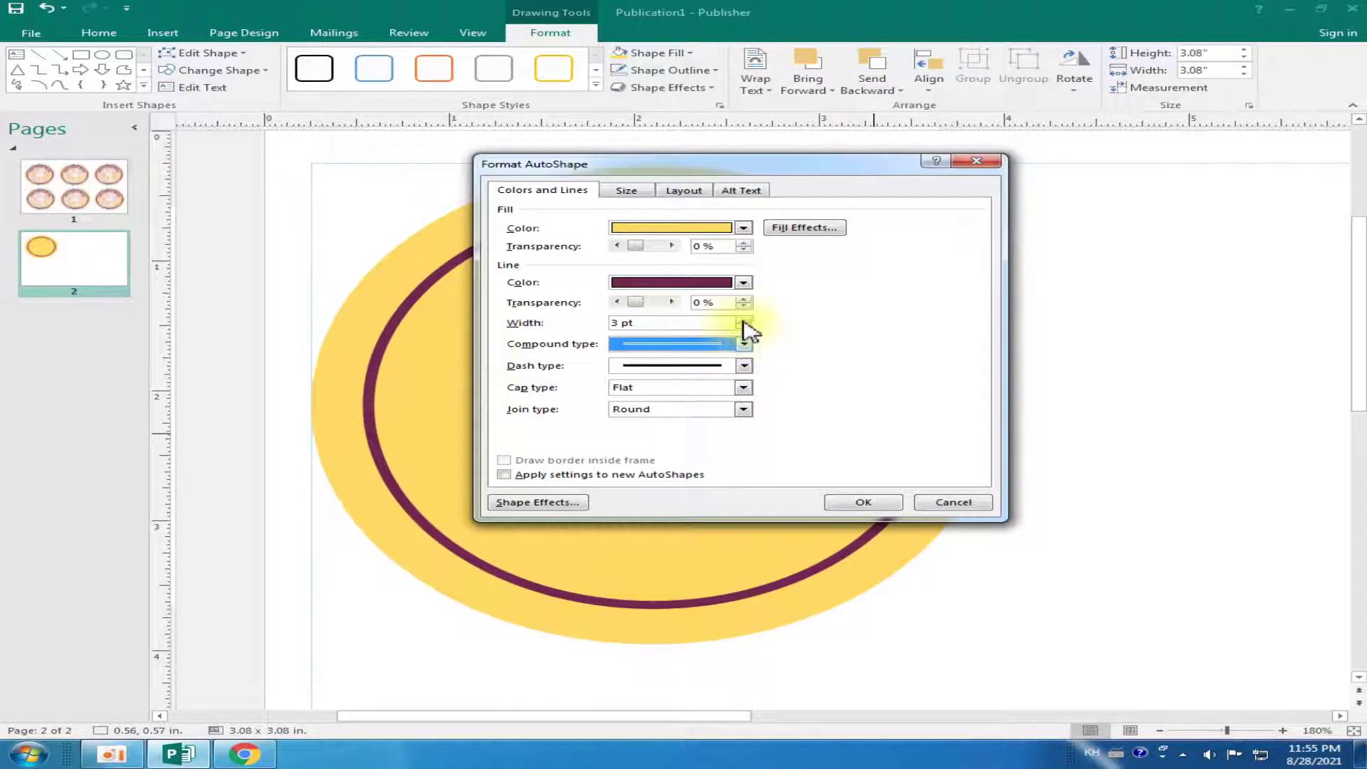
pyautogui.click(743, 320)
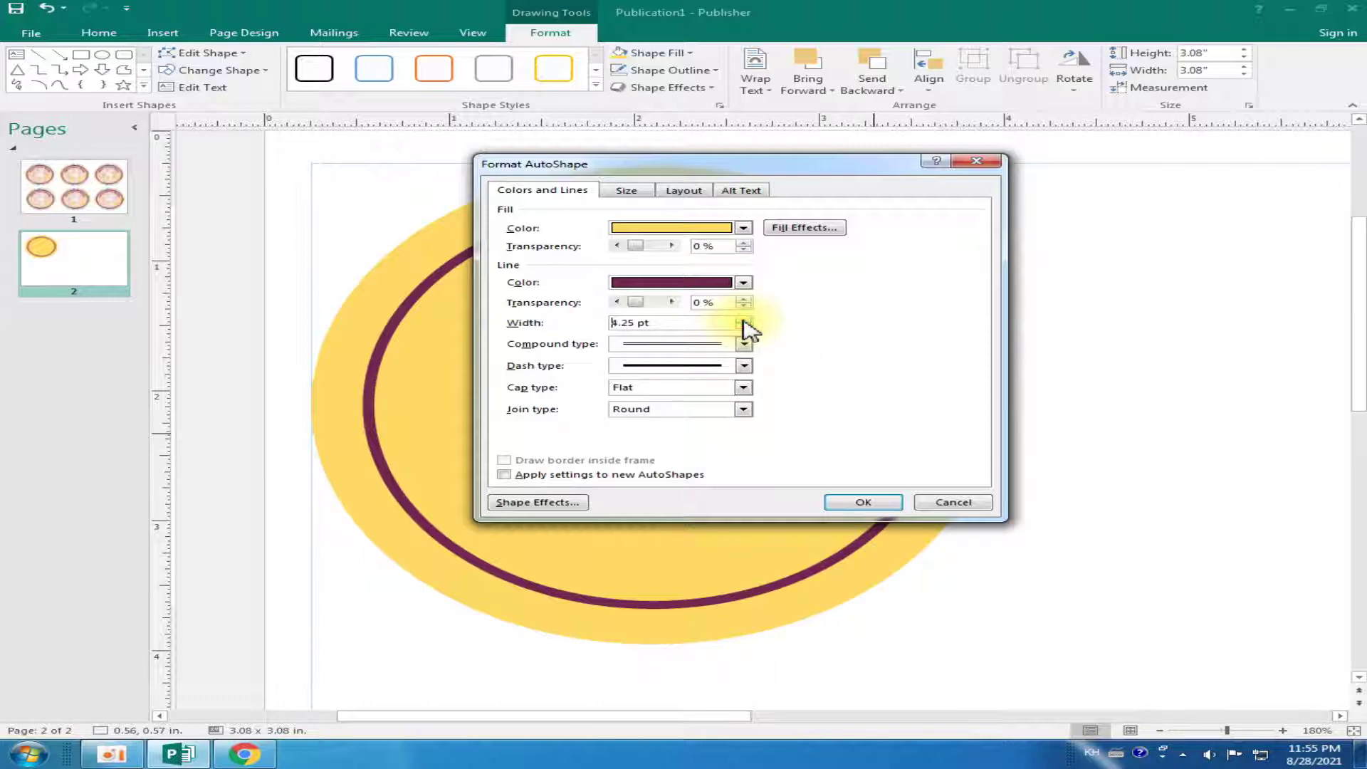
pyautogui.doubleClick(628, 322)
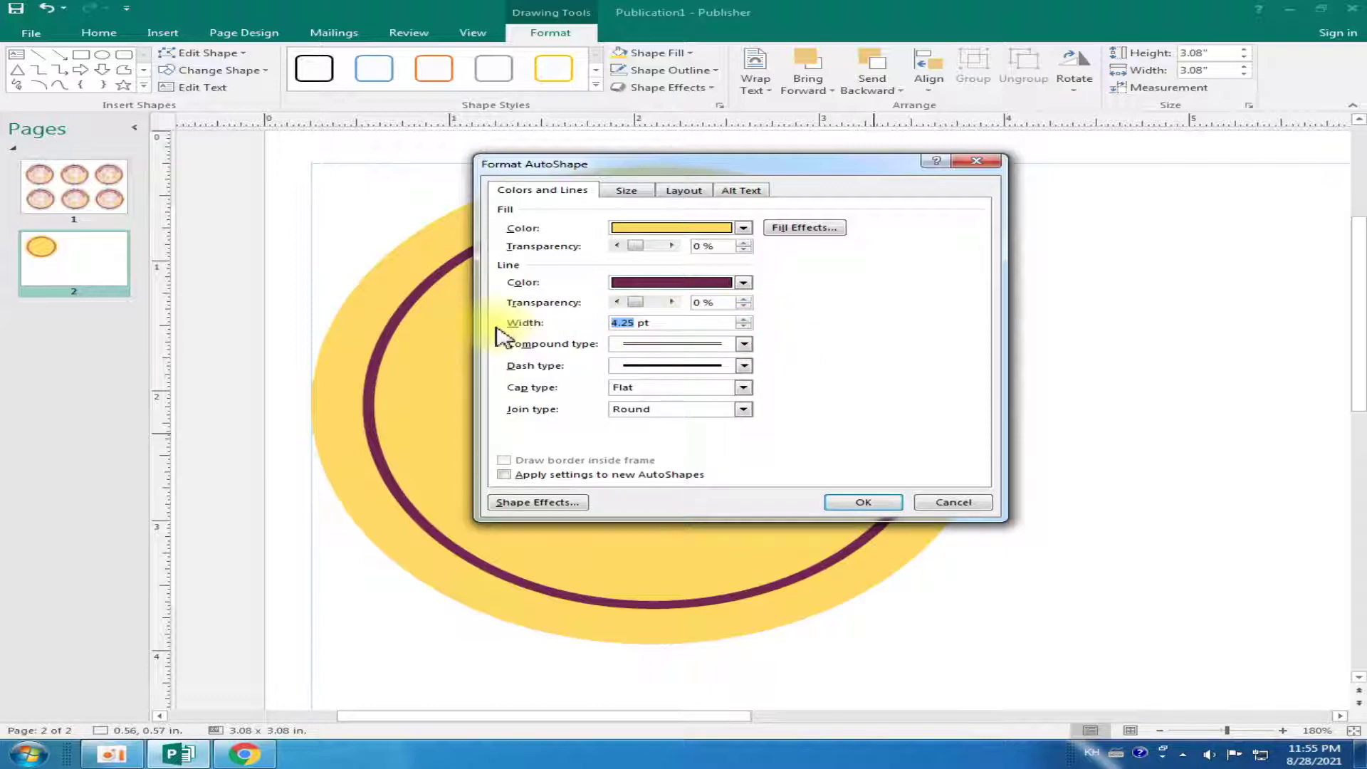
pyautogui.write('5')
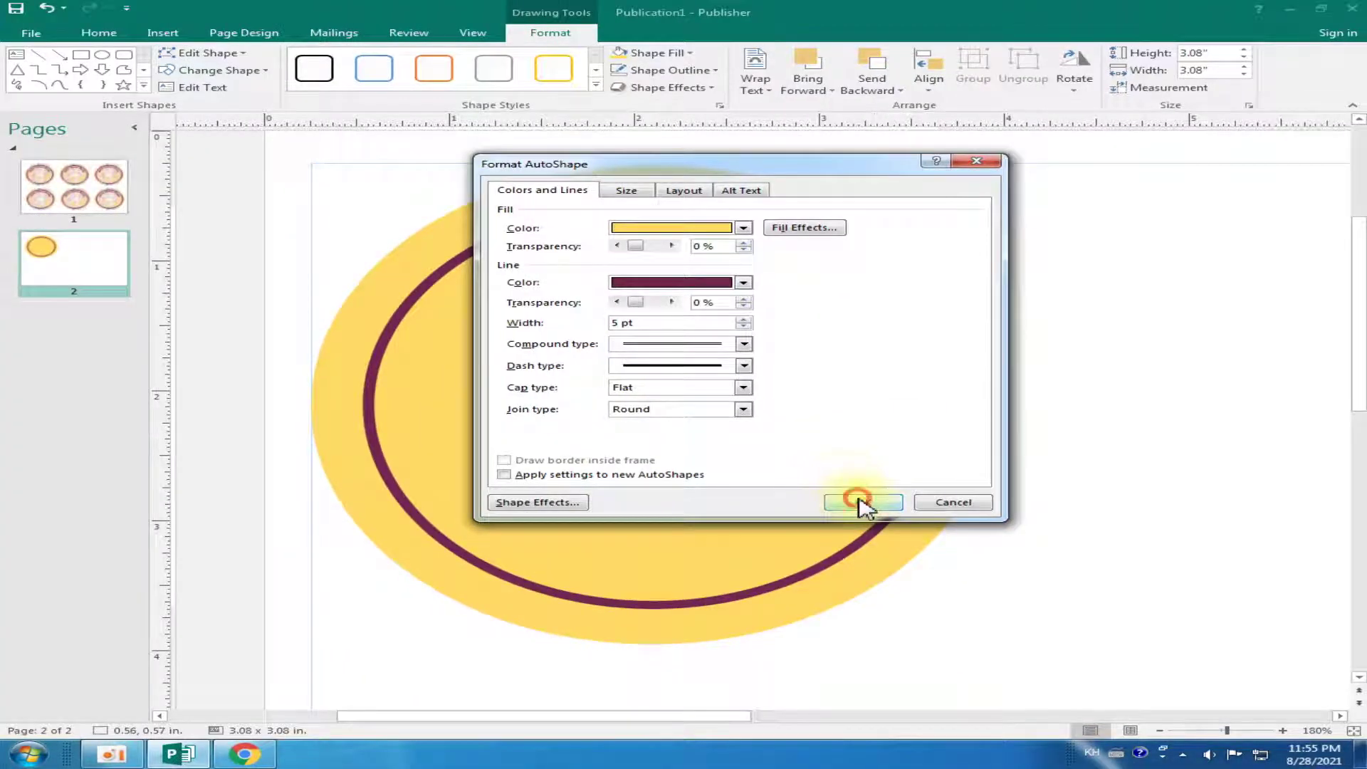
pyautogui.click(862, 502)
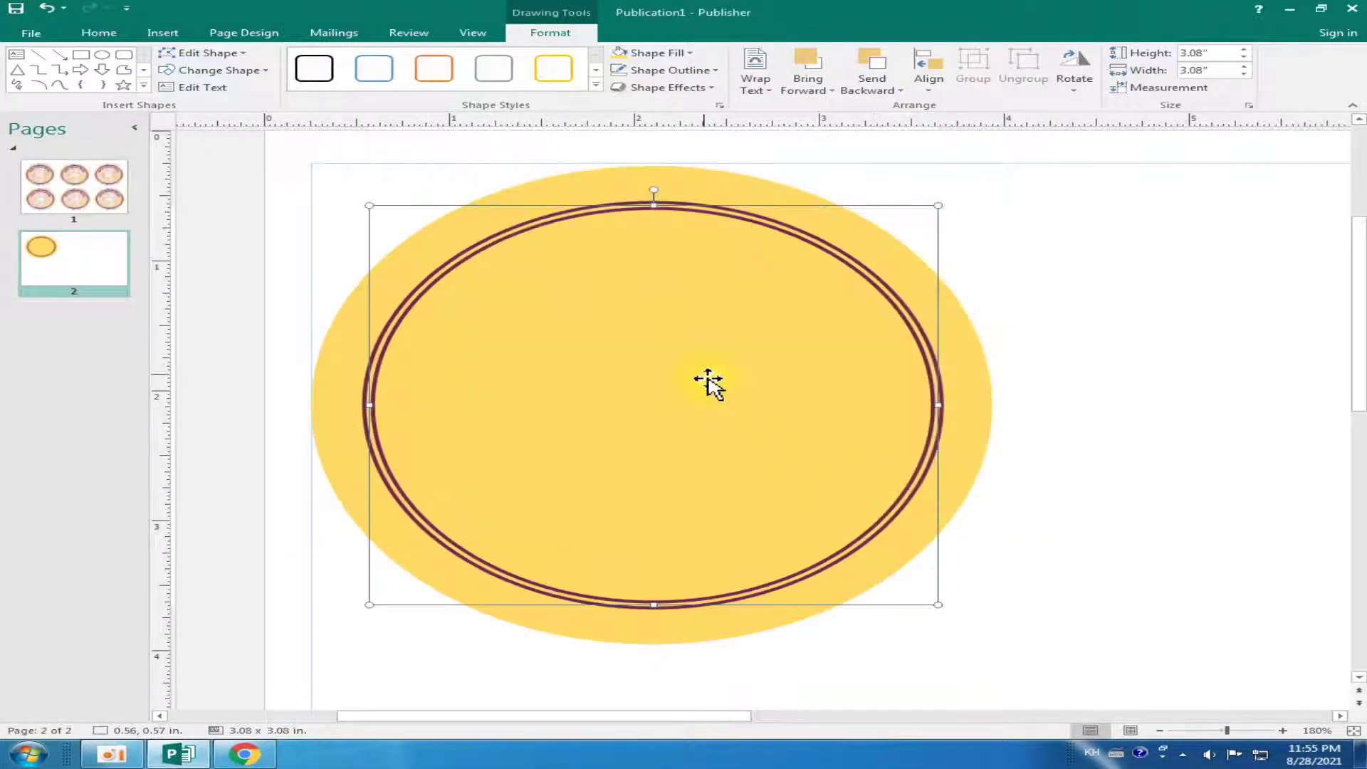
pyautogui.click(1007, 445)
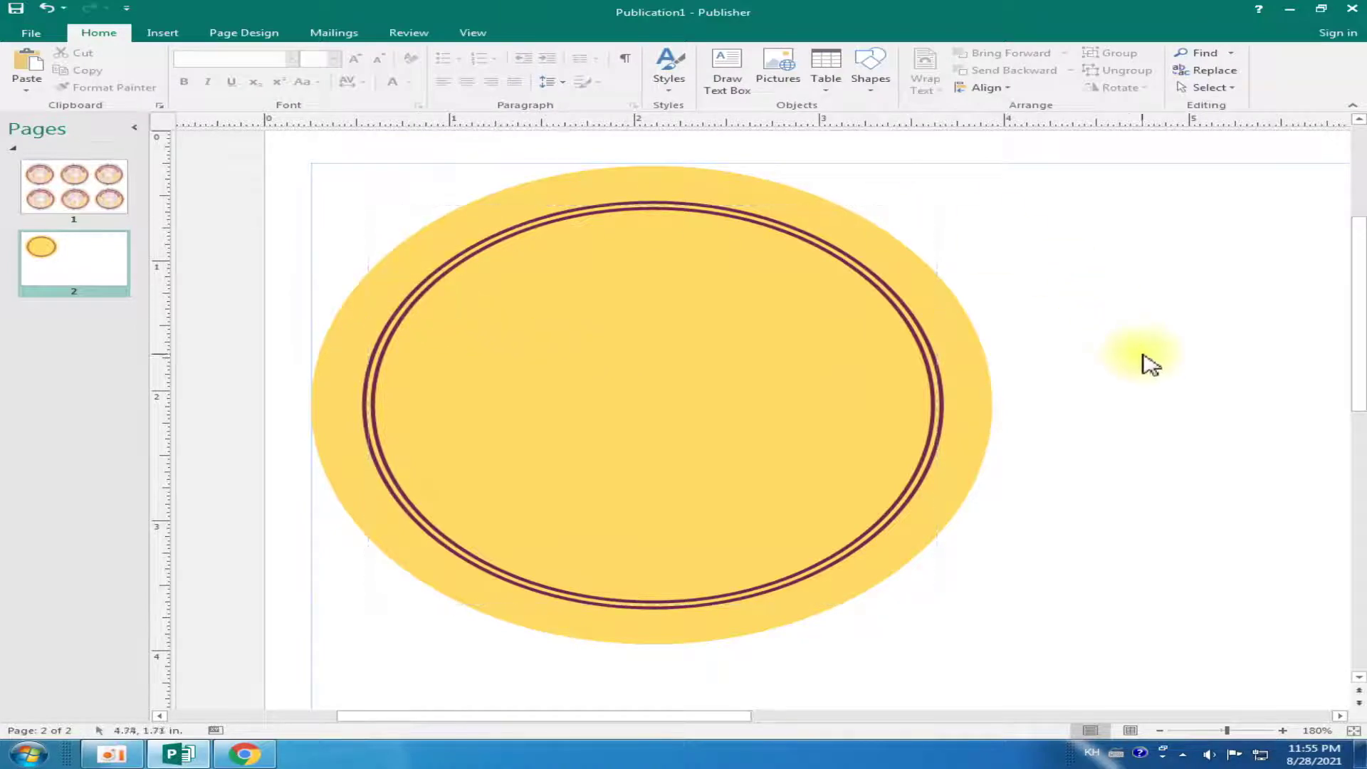
# Check page 1, then shrink the page 2 ring to 2.92 in and re-centre it
pyautogui.click(107, 196)
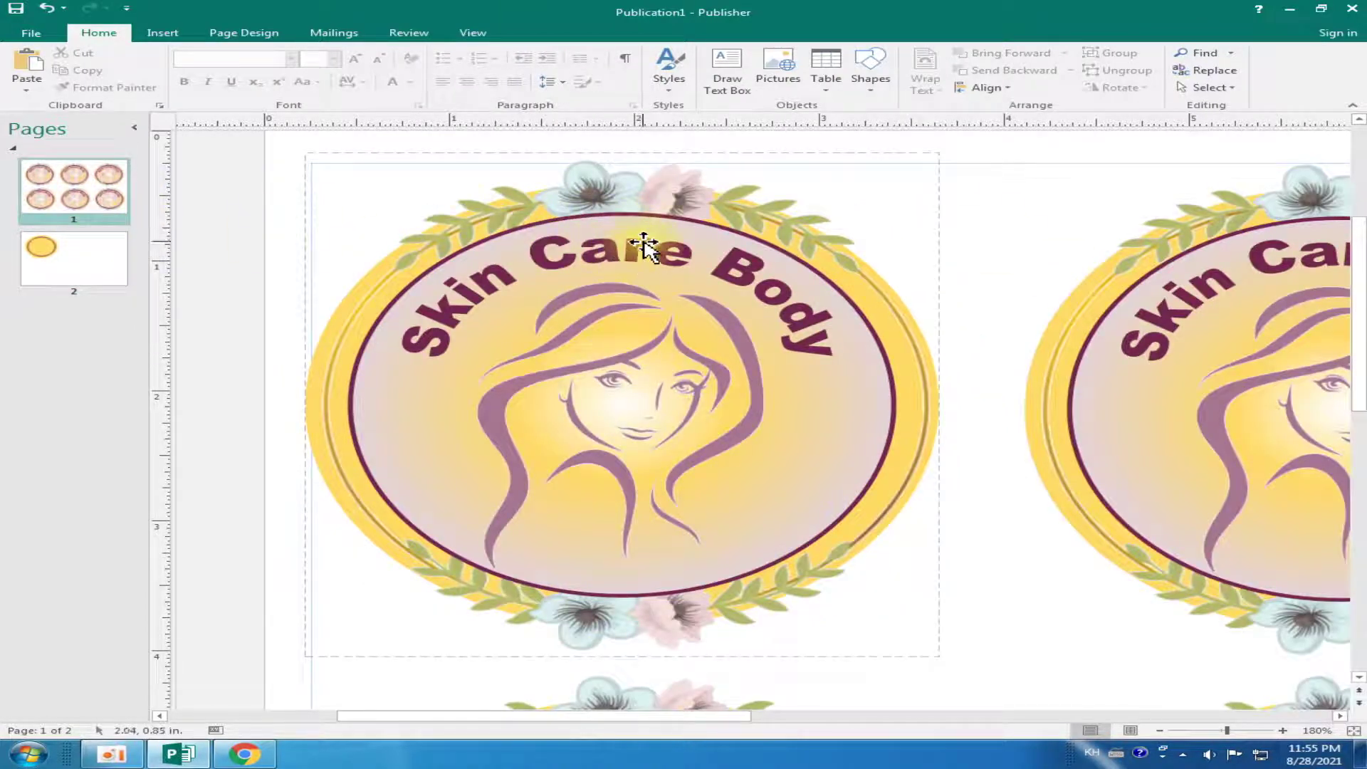
pyautogui.click(74, 199)
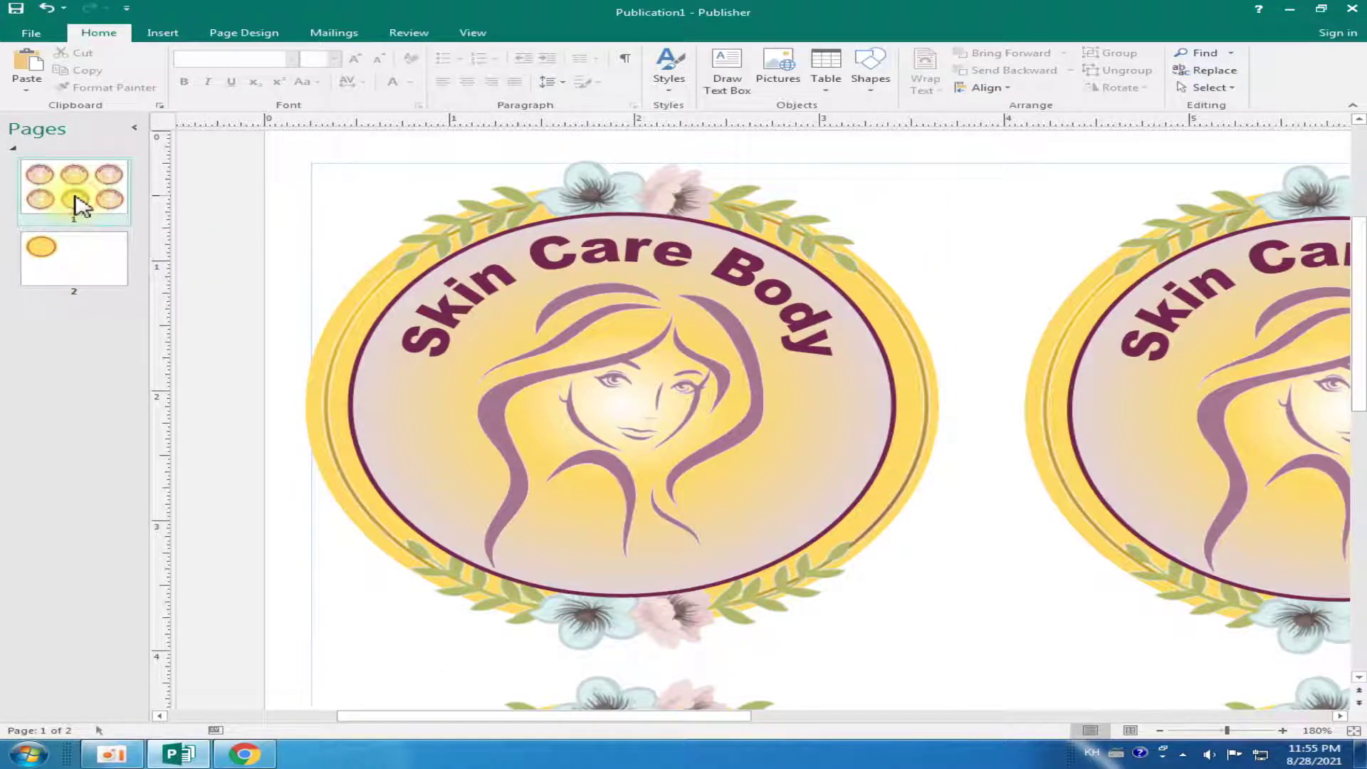
pyautogui.click(44, 245)
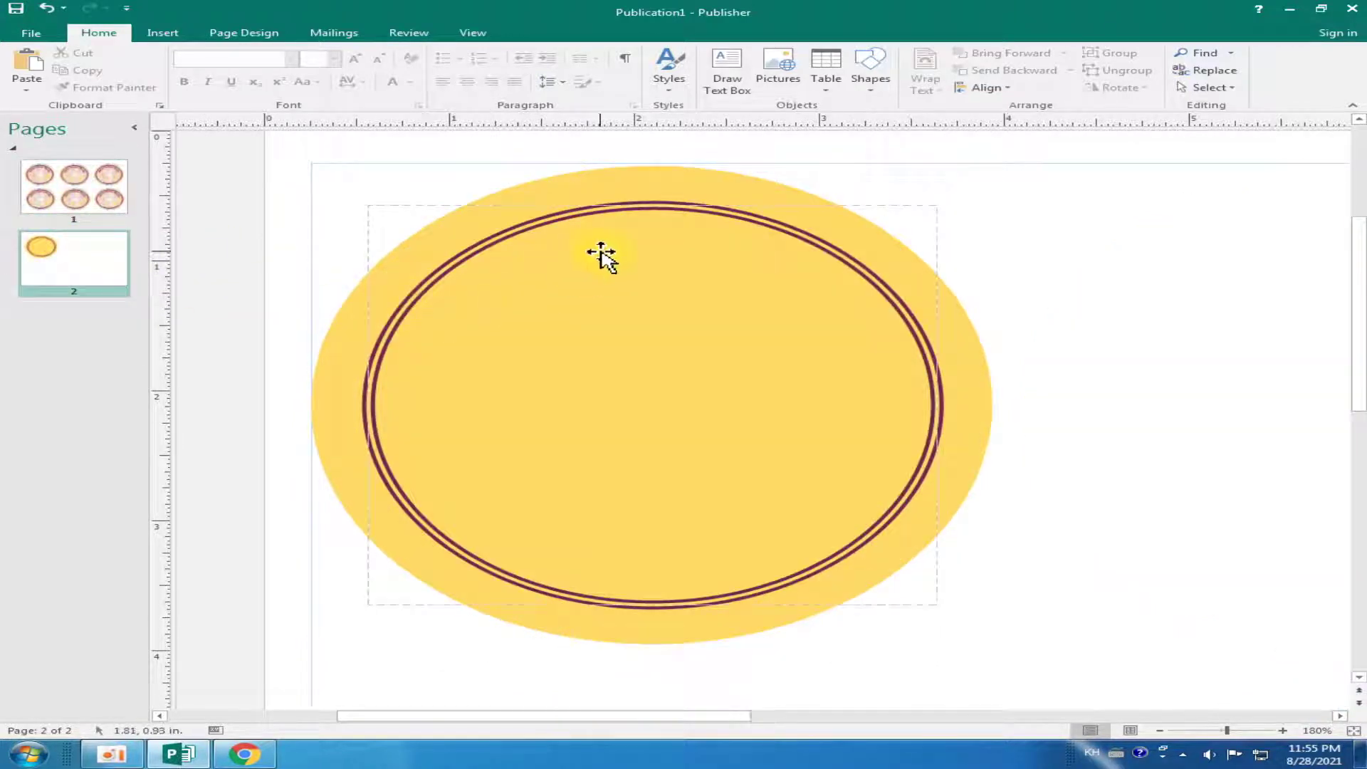
pyautogui.click(680, 208)
pyautogui.moveTo(940, 205); pyautogui.dragTo(909, 225)
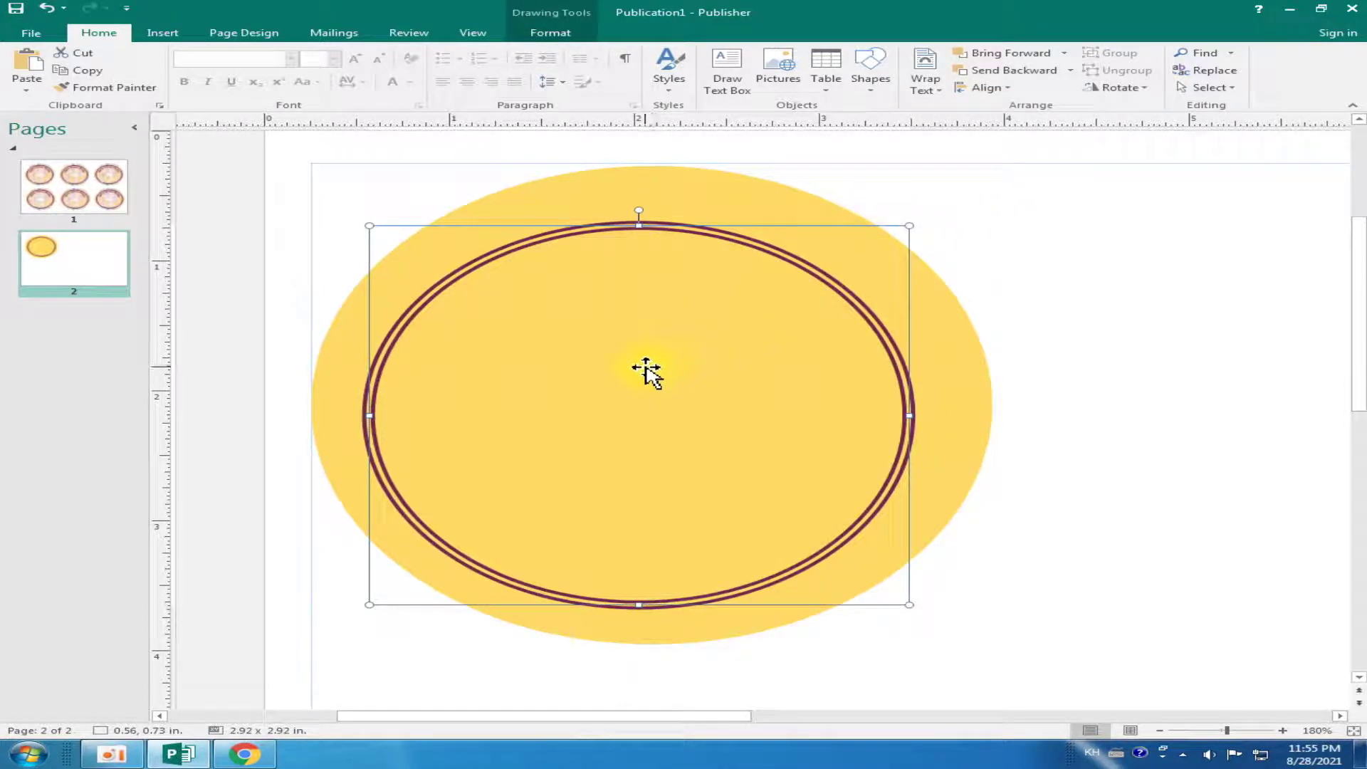
pyautogui.moveTo(645, 368); pyautogui.dragTo(651, 370)
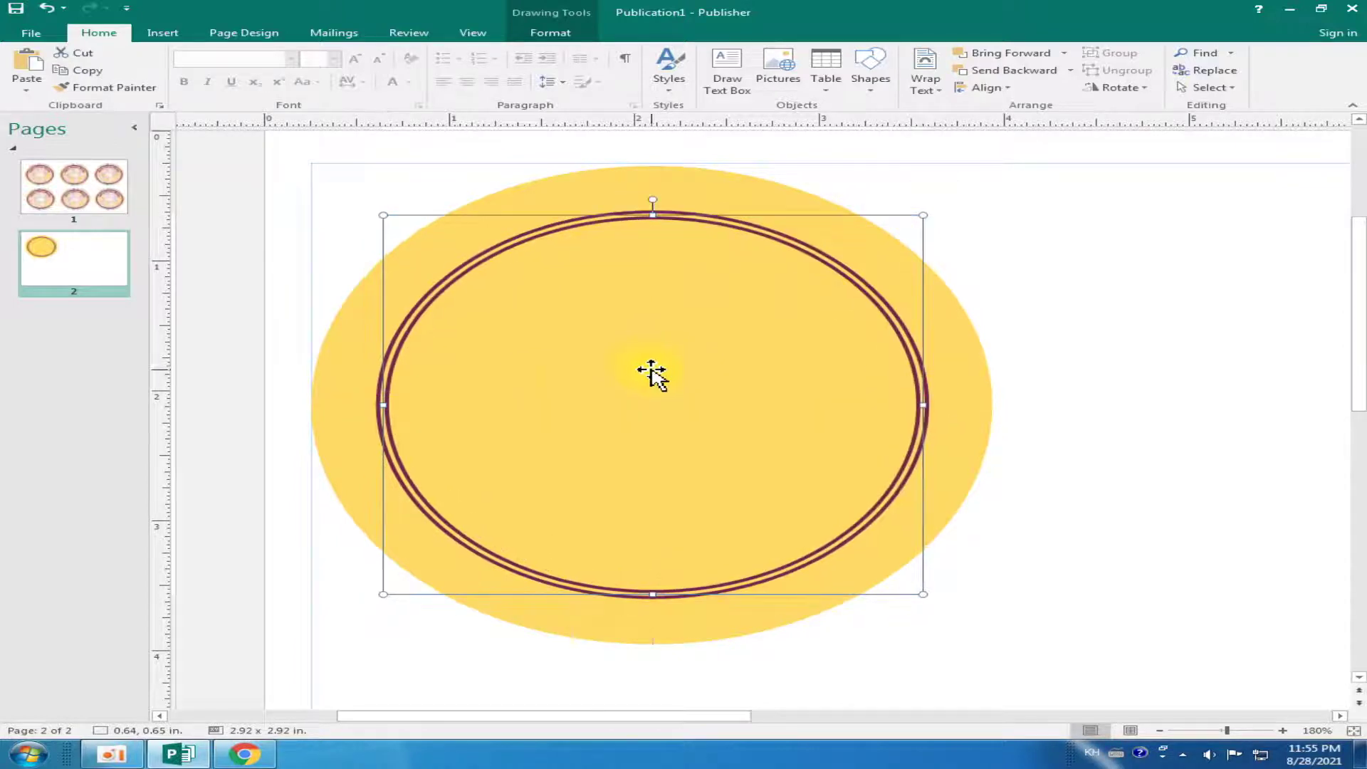
pyautogui.click(1043, 304)
# Compare again with the page 1 label and reselect the ring on page 2
pyautogui.click(90, 206)
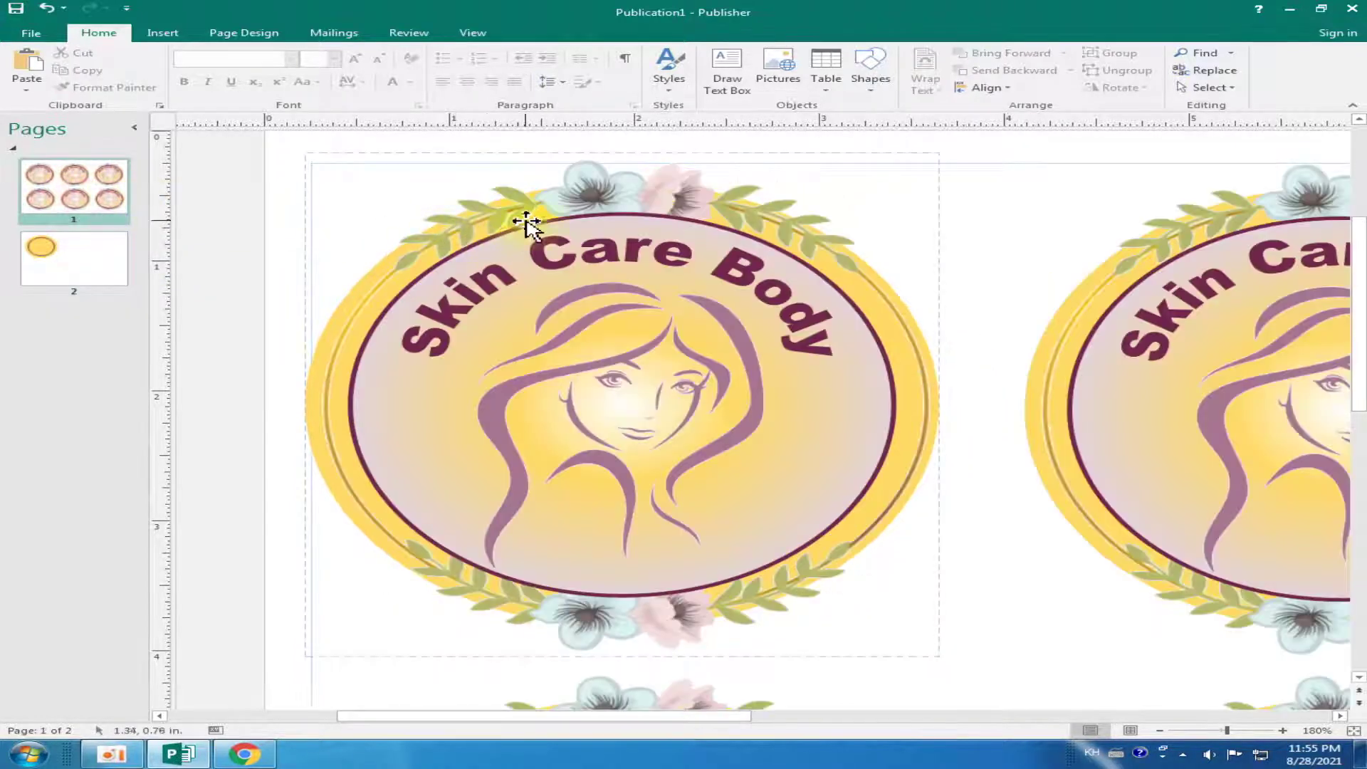
pyautogui.click(66, 243)
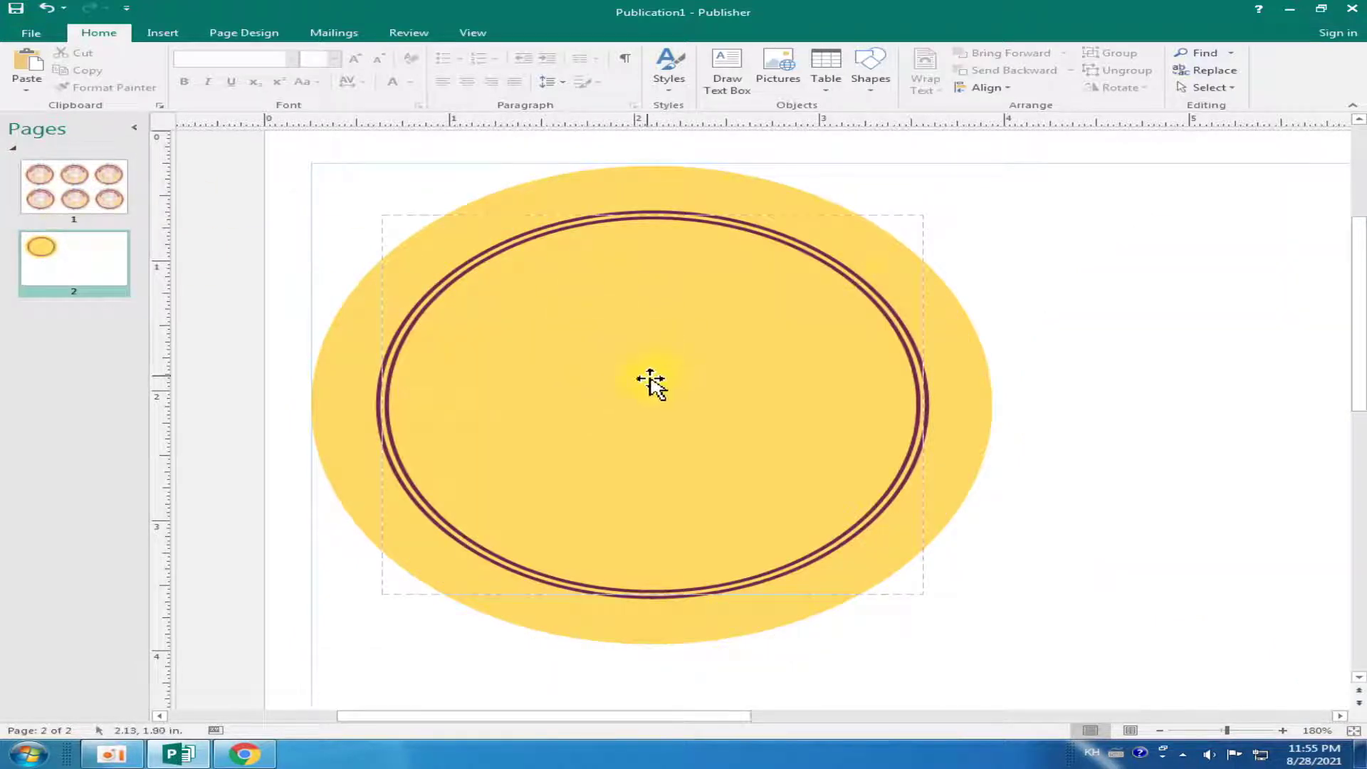
pyautogui.click(841, 278)
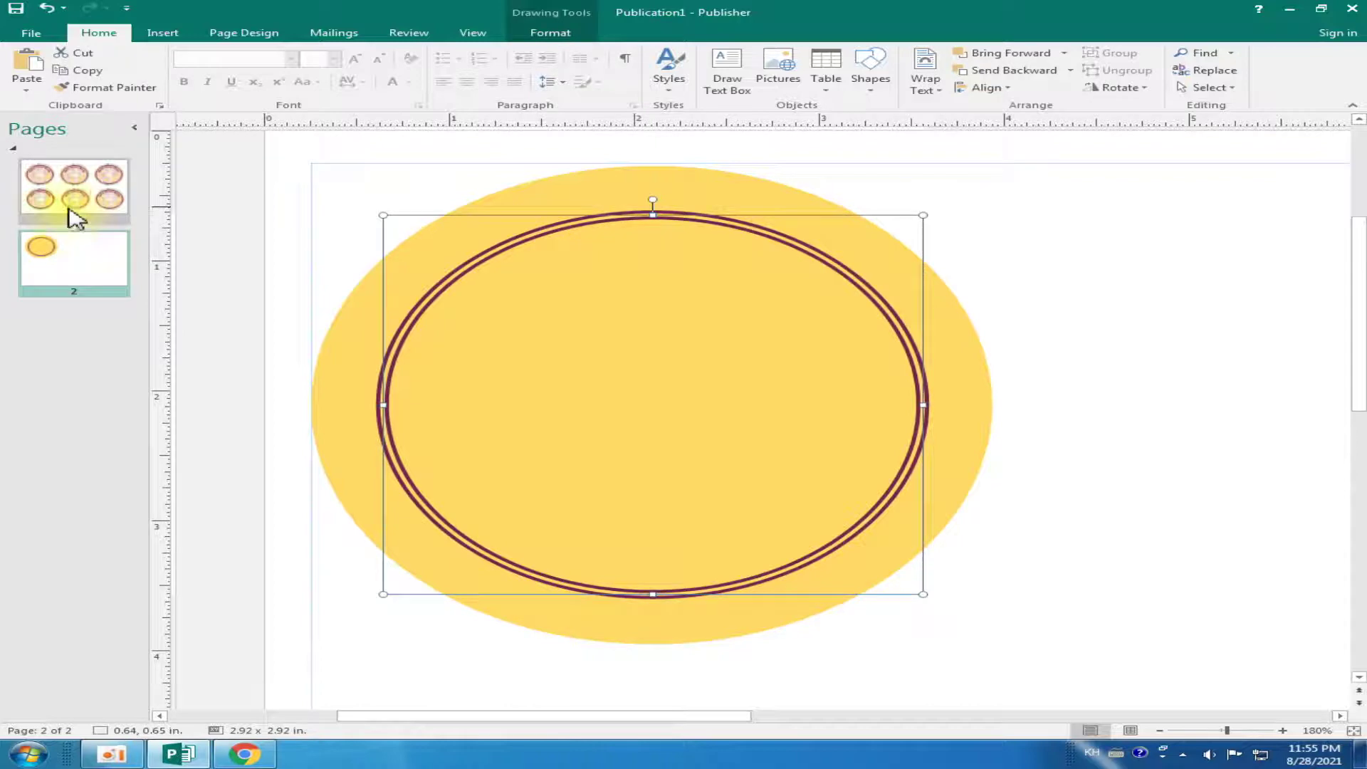
# Select the inner double-ring circle on page 2 and open its More Gradients fill settings
pyautogui.click(74, 207)
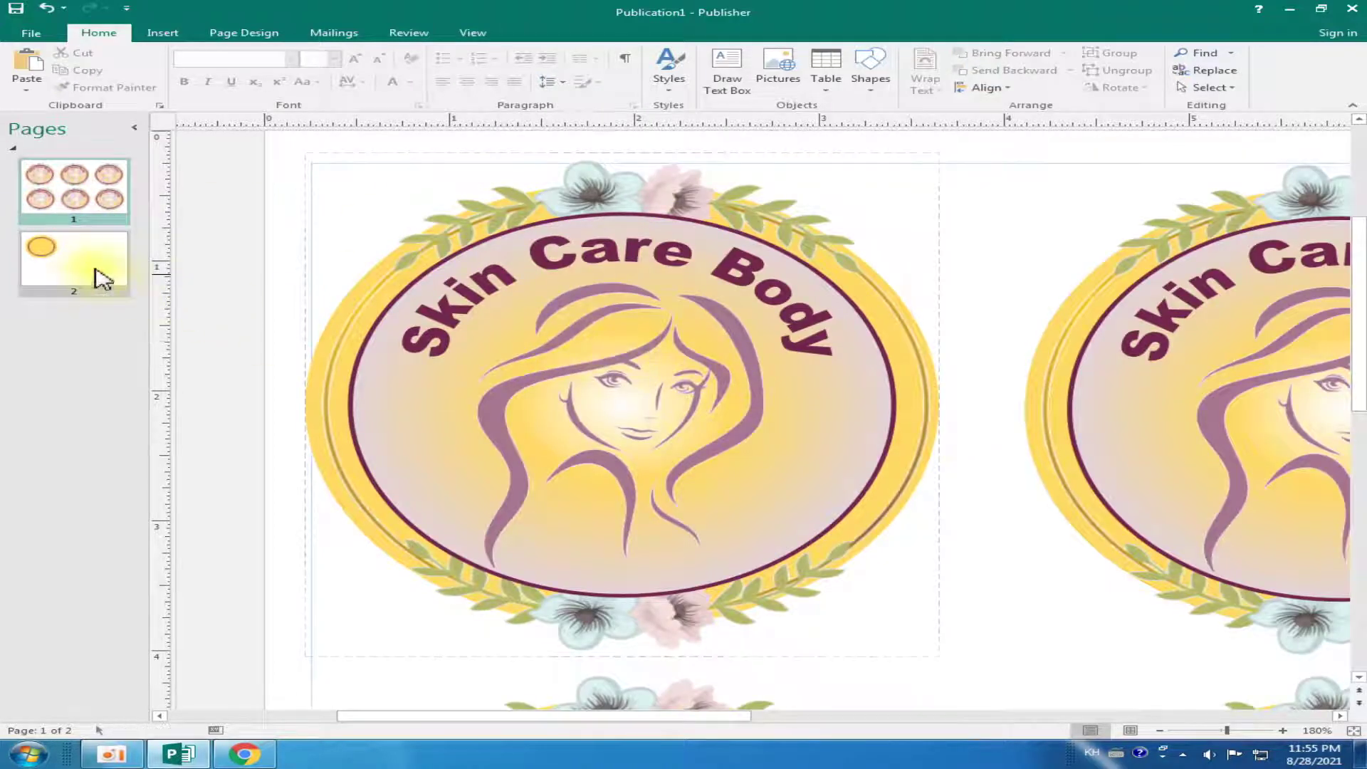
pyautogui.click(100, 279)
pyautogui.click(602, 321)
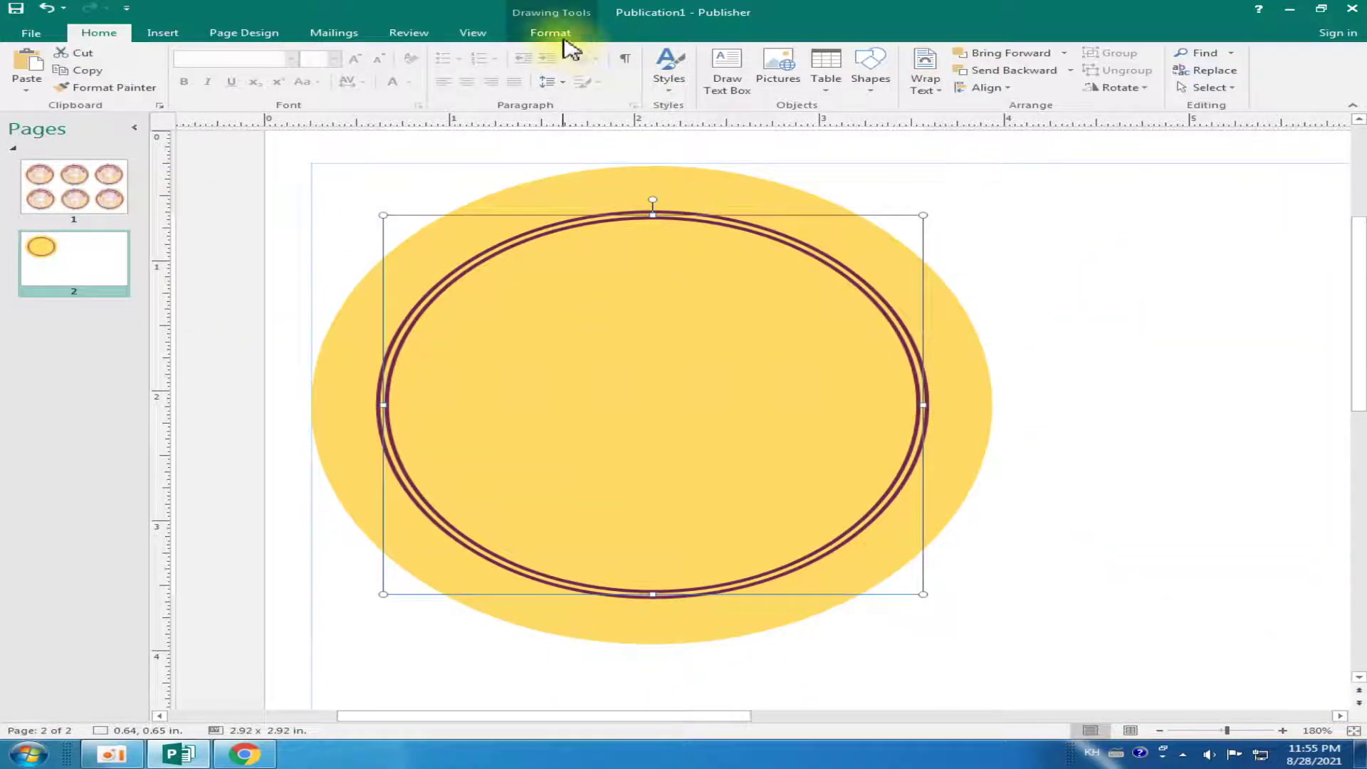
pyautogui.click(559, 34)
pyautogui.click(692, 53)
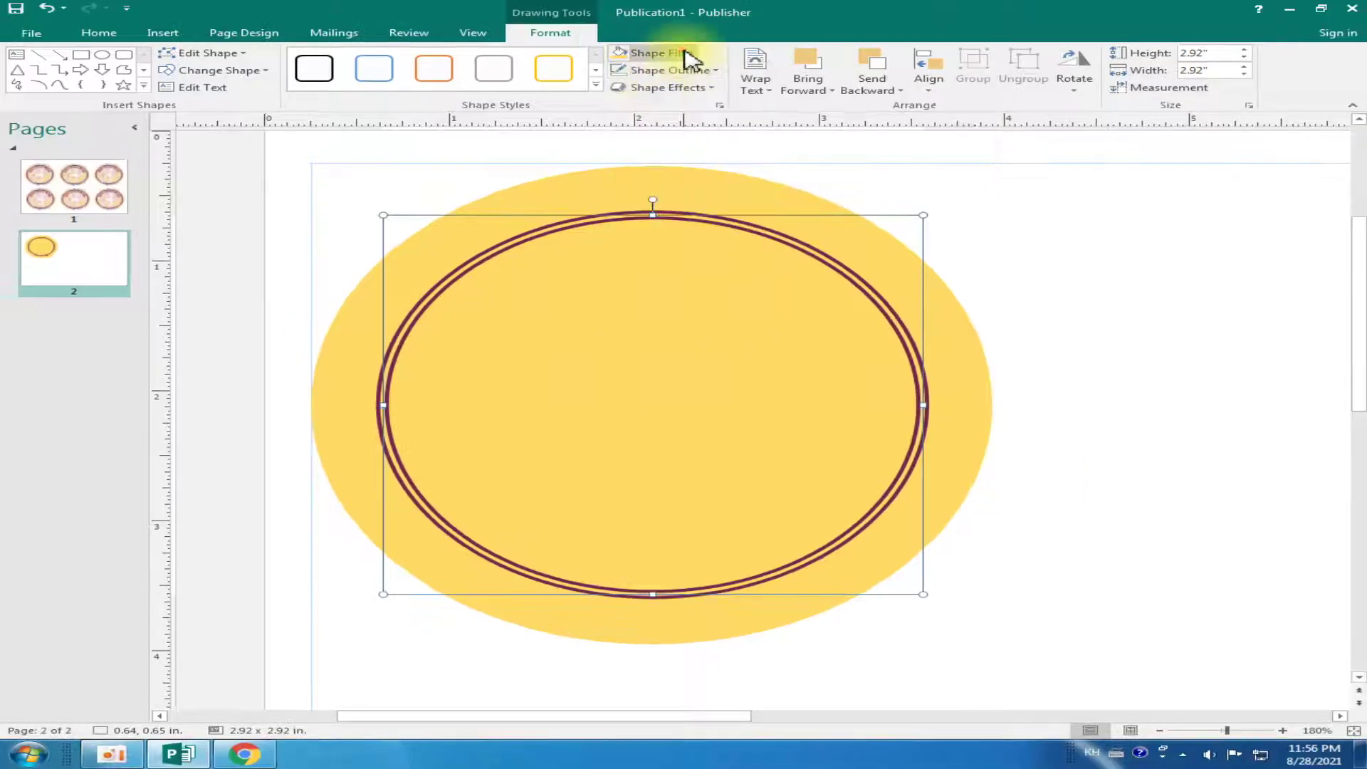
pyautogui.click(684, 53)
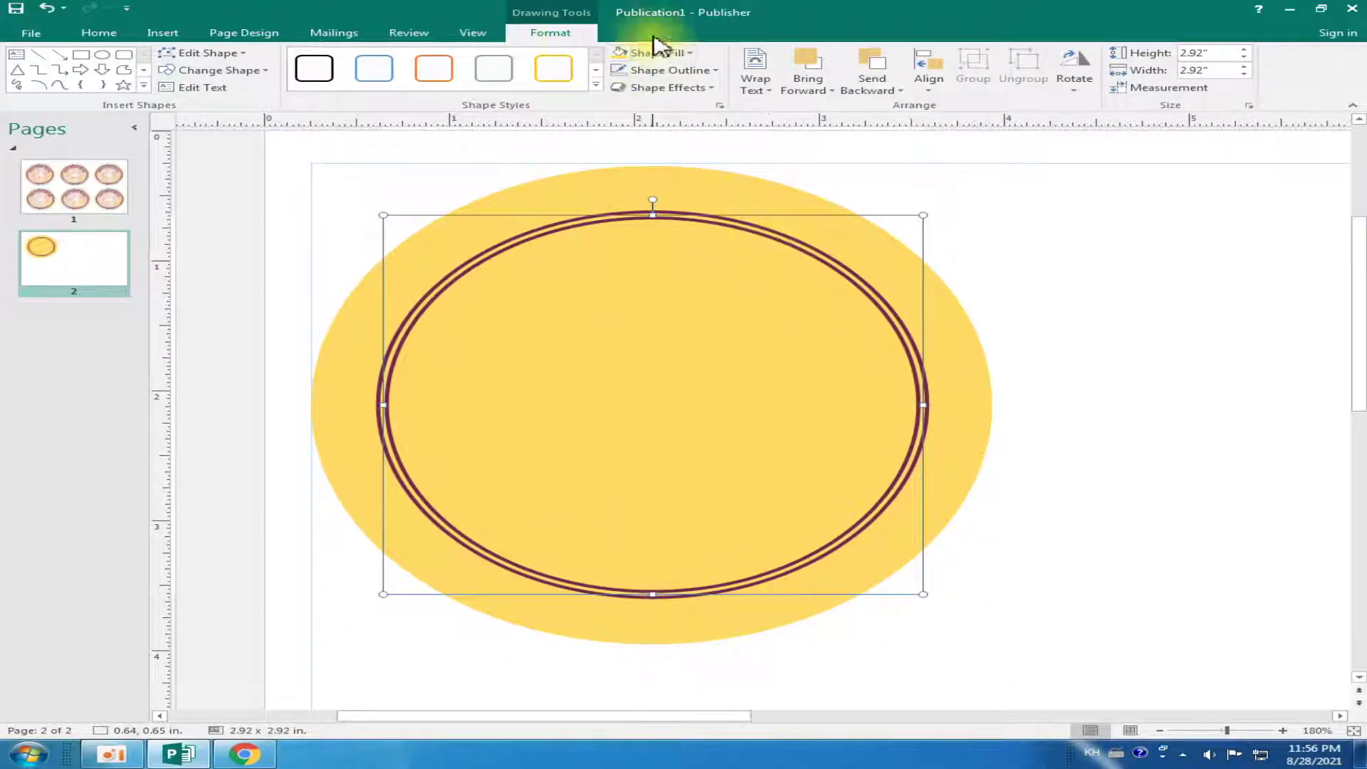
pyautogui.click(650, 53)
pyautogui.moveTo(666, 276)
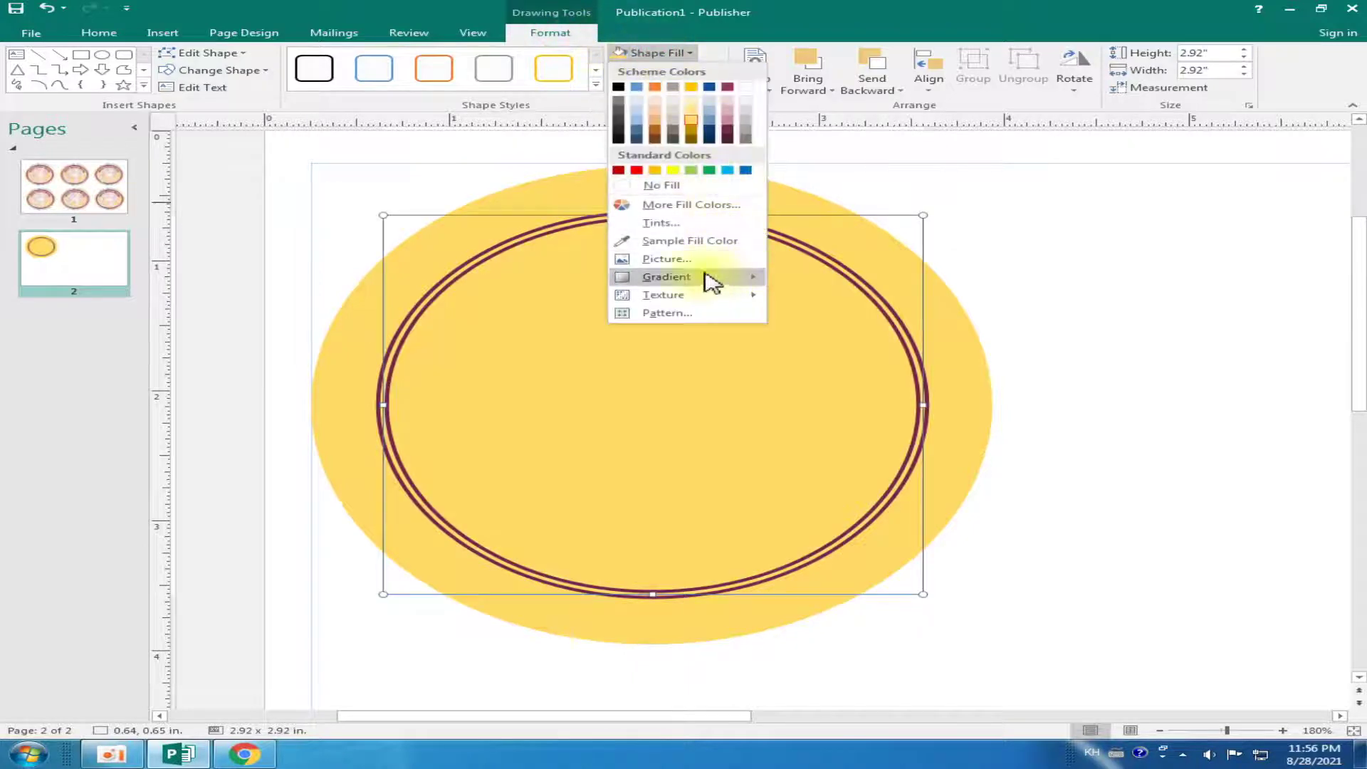
pyautogui.click(869, 623)
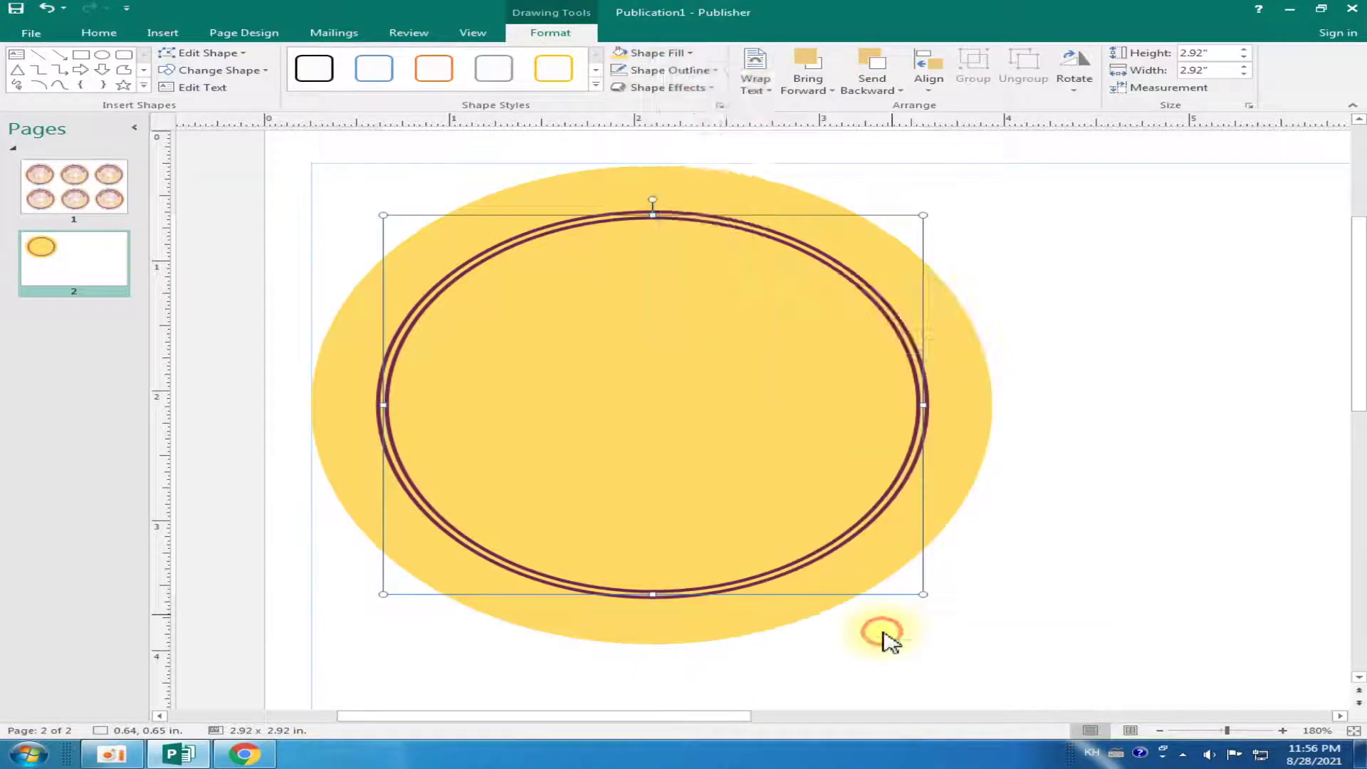
# Add a middle stop to the circle's gradient and colour it gold
pyautogui.moveTo(812, 15); pyautogui.dragTo(1017, 35)
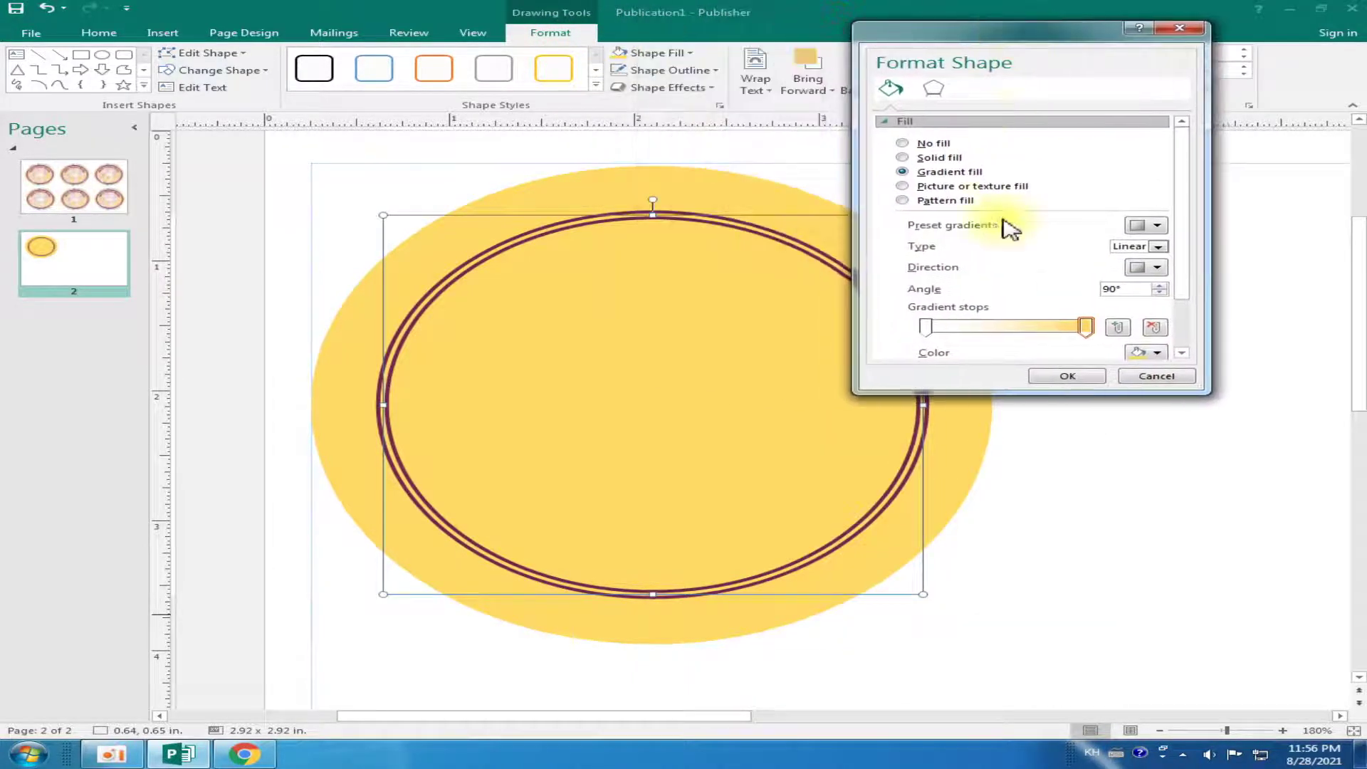
pyautogui.click(926, 328)
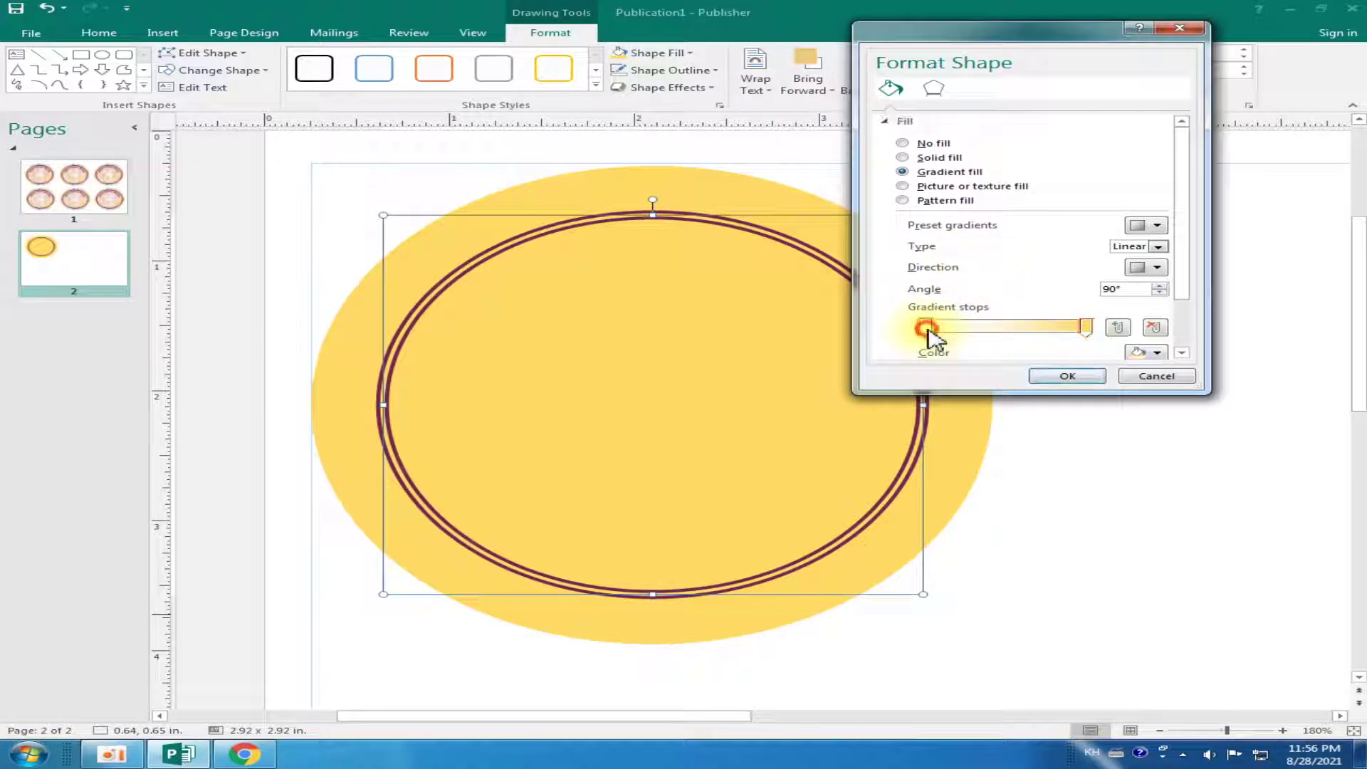
pyautogui.click(991, 329)
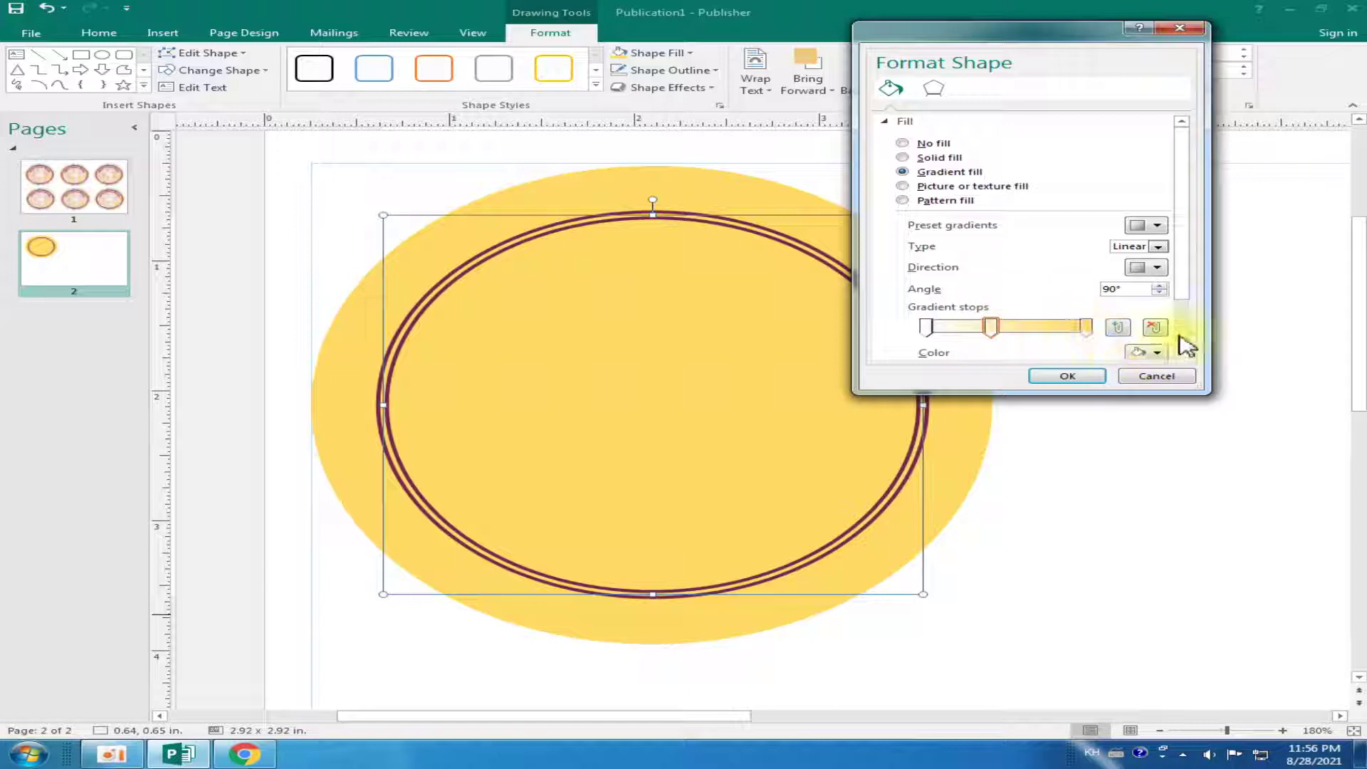
pyautogui.moveTo(1185, 248); pyautogui.dragTo(1199, 304)
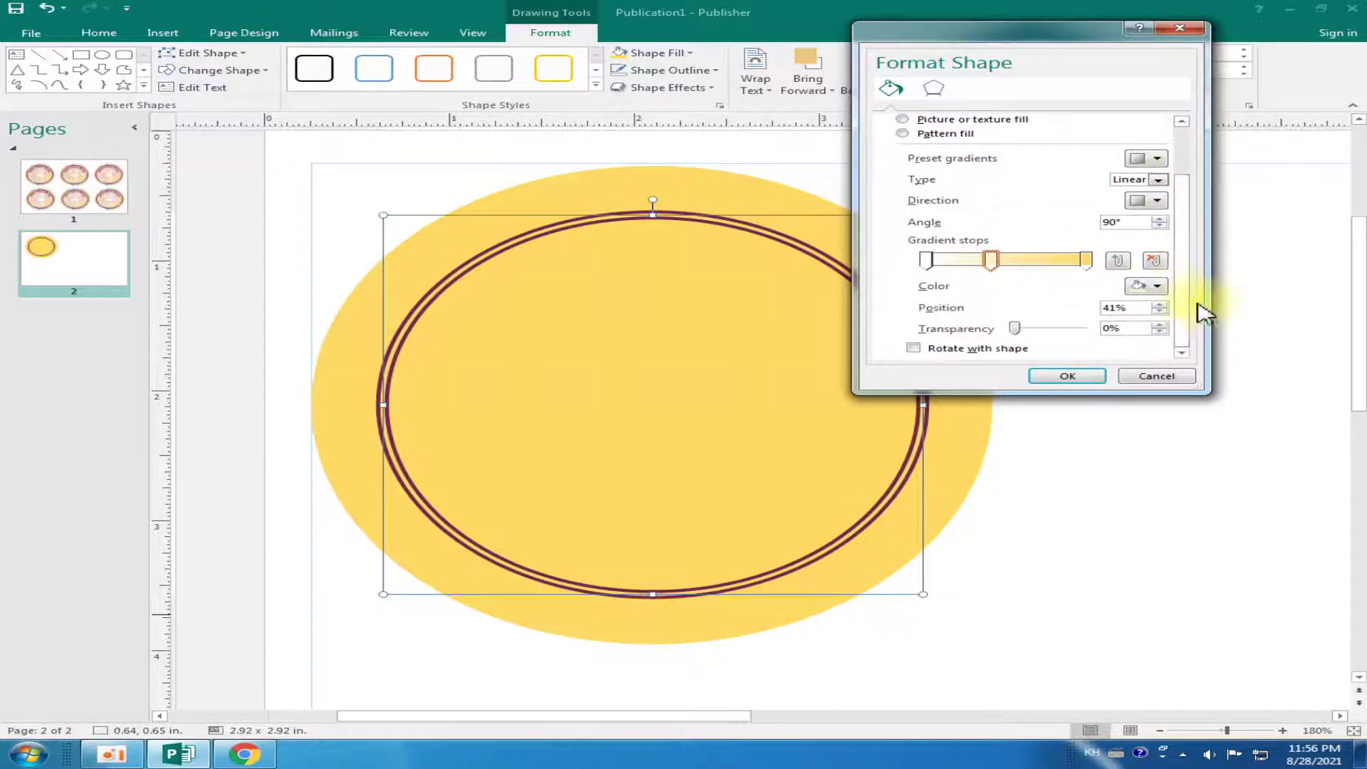
pyautogui.click(1159, 287)
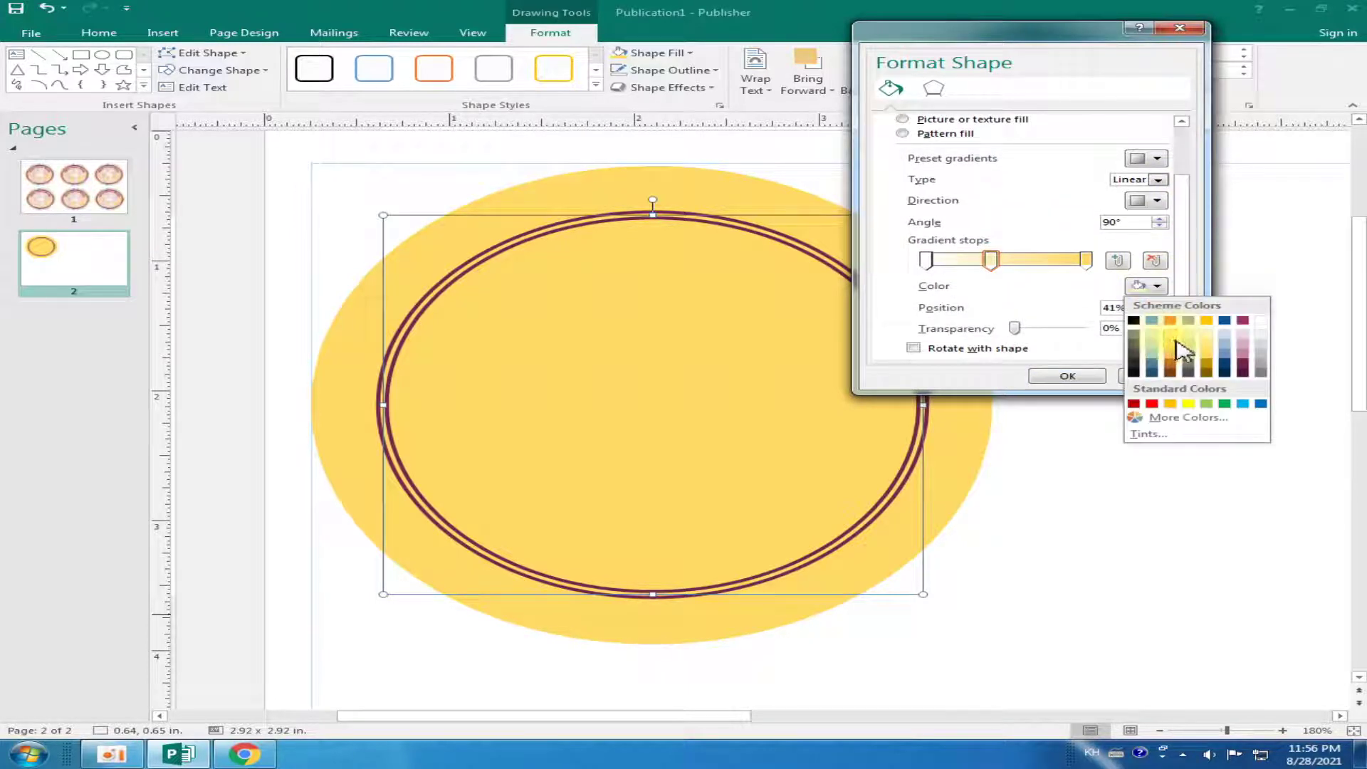
pyautogui.click(1210, 356)
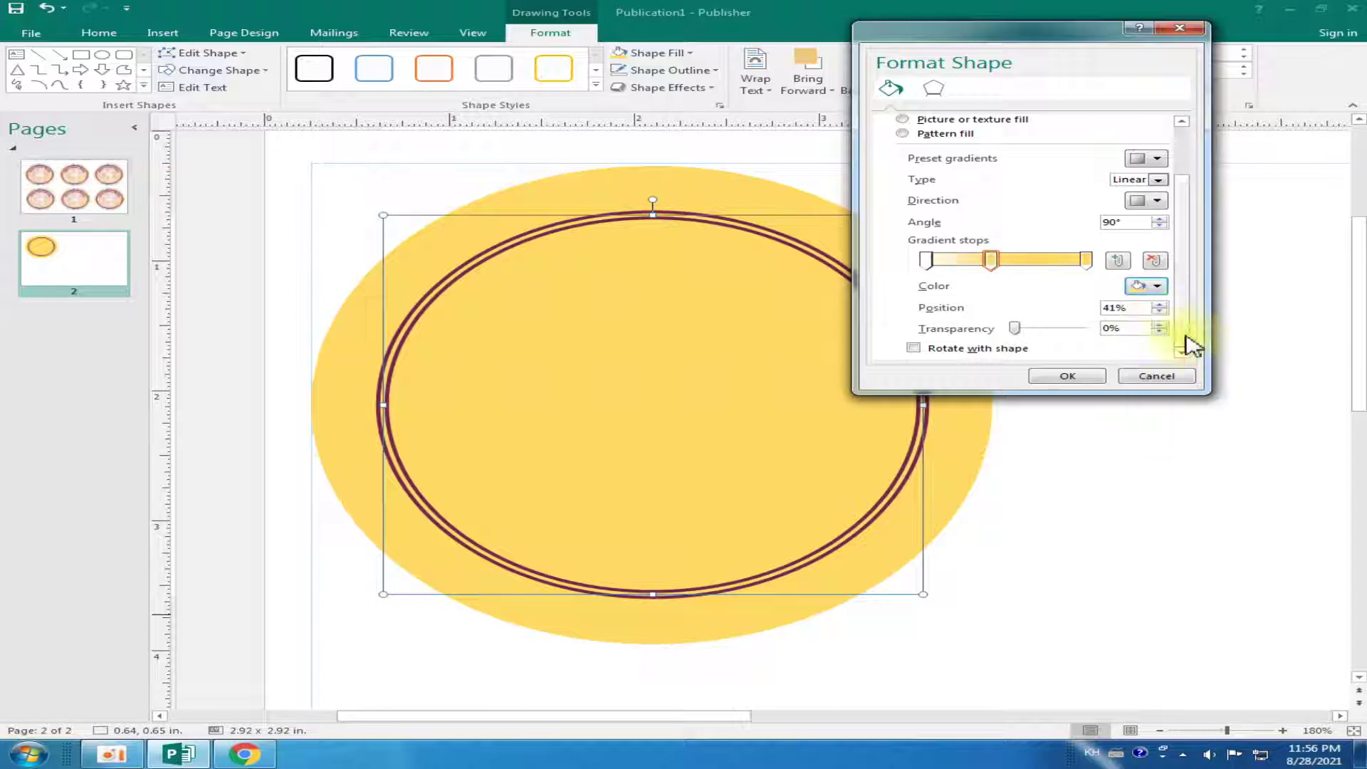
# Slide that stop to the gradient's middle and recolour it yellow
pyautogui.click(926, 262)
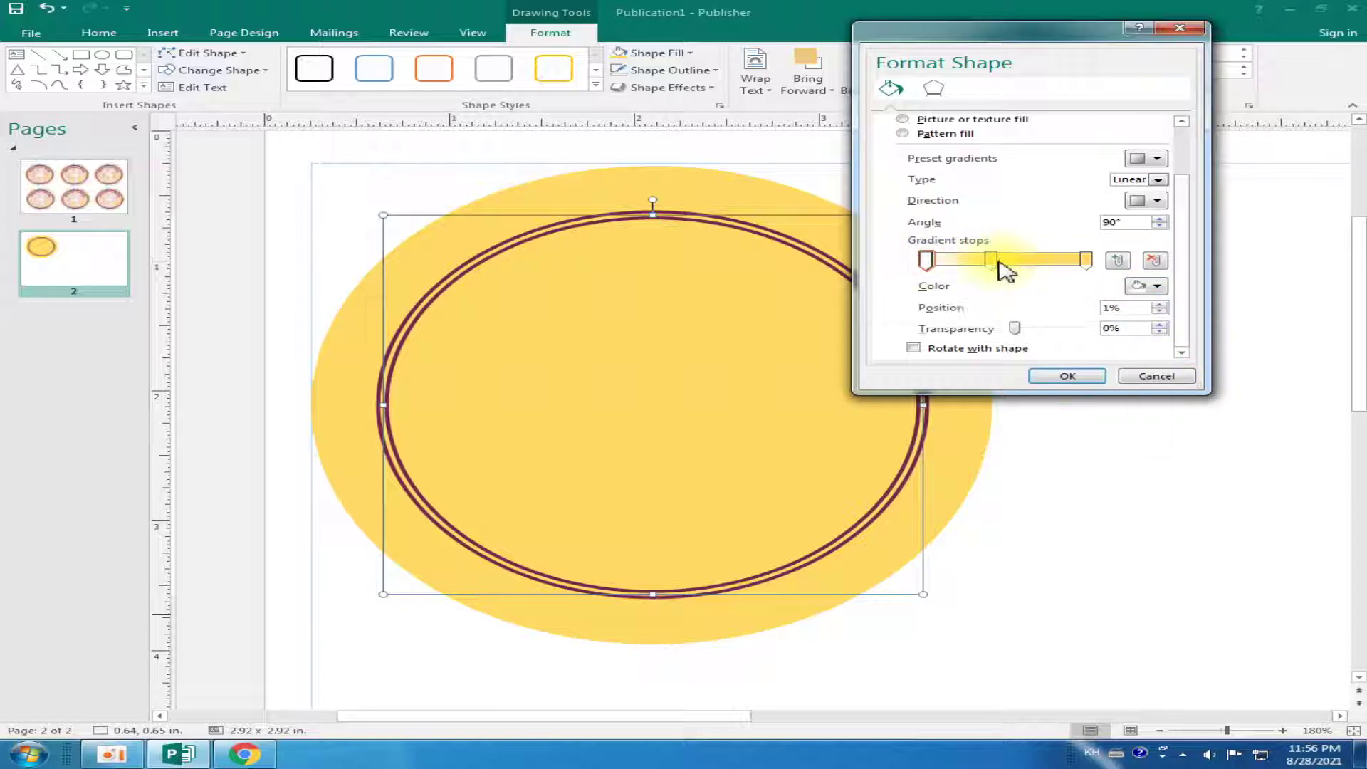
pyautogui.moveTo(975, 261); pyautogui.dragTo(934, 261)
pyautogui.click(924, 263)
pyautogui.moveTo(944, 267); pyautogui.dragTo(1007, 265)
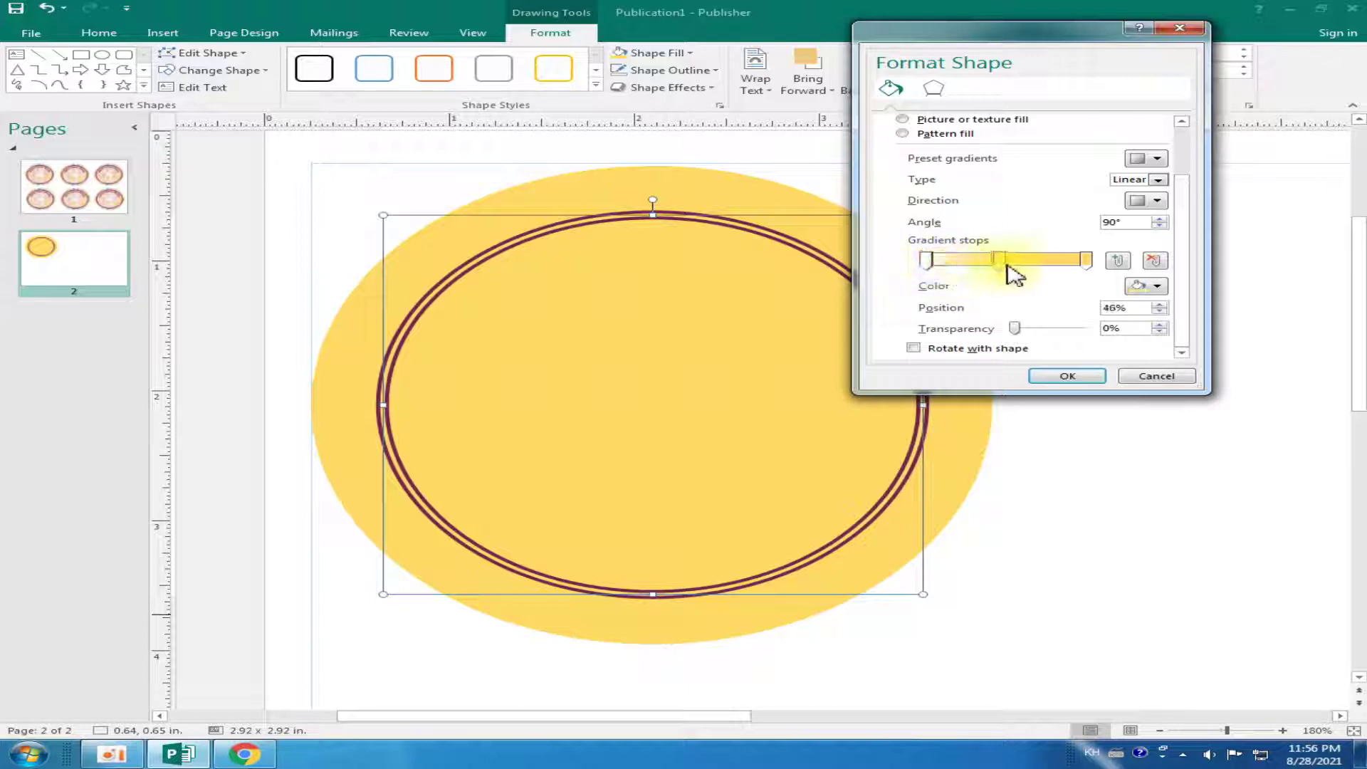
pyautogui.click(1155, 287)
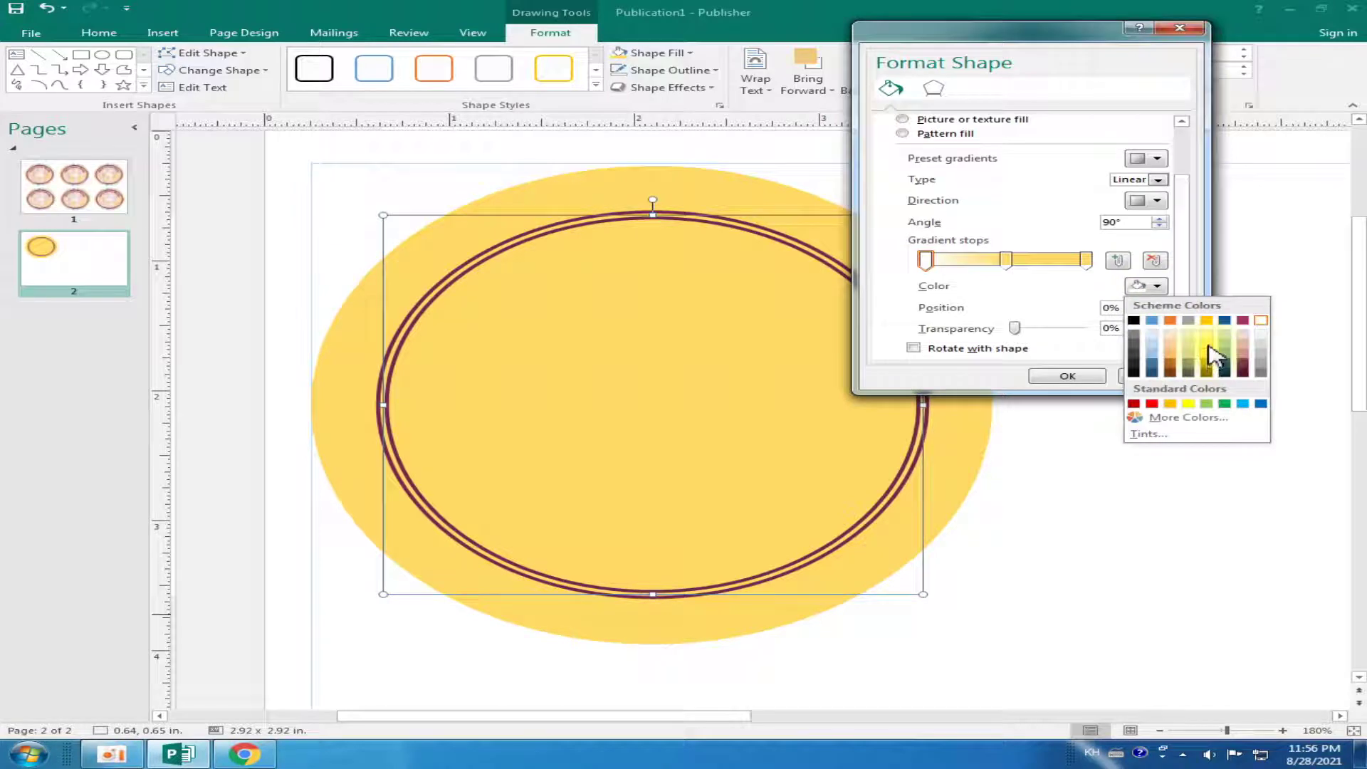
pyautogui.click(1214, 353)
pyautogui.click(1153, 291)
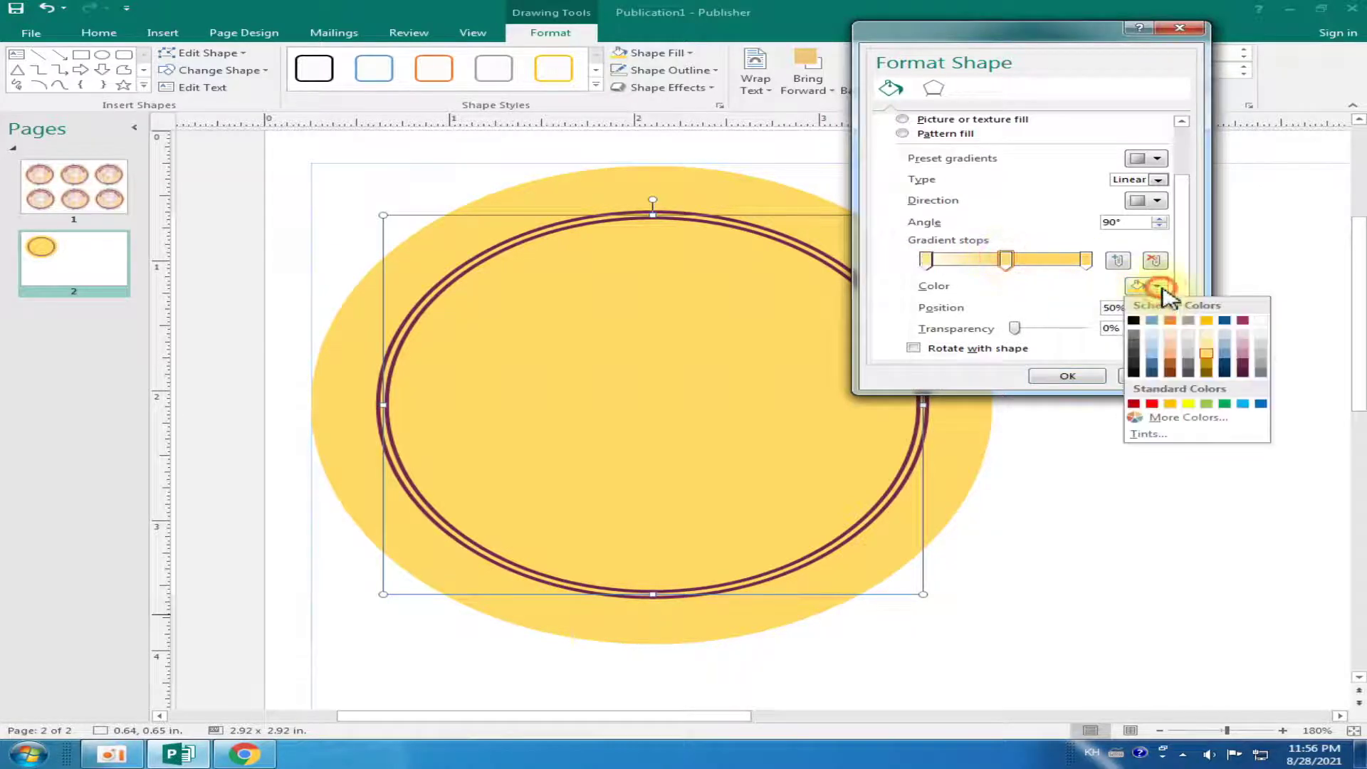
pyautogui.click(1213, 344)
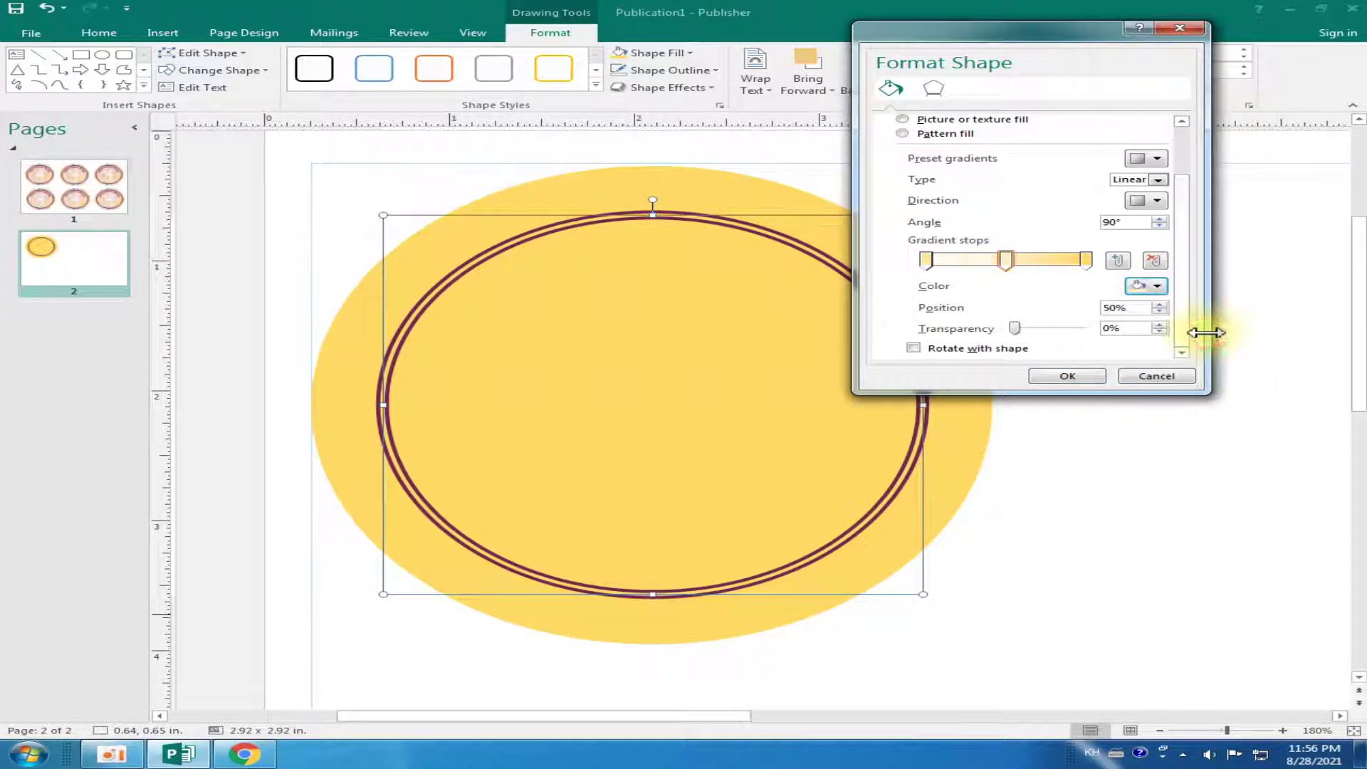
# Make the right stop pink and the left stop light yellow, set the middle at 49%, and apply
pyautogui.moveTo(1006, 264); pyautogui.dragTo(1004, 270)
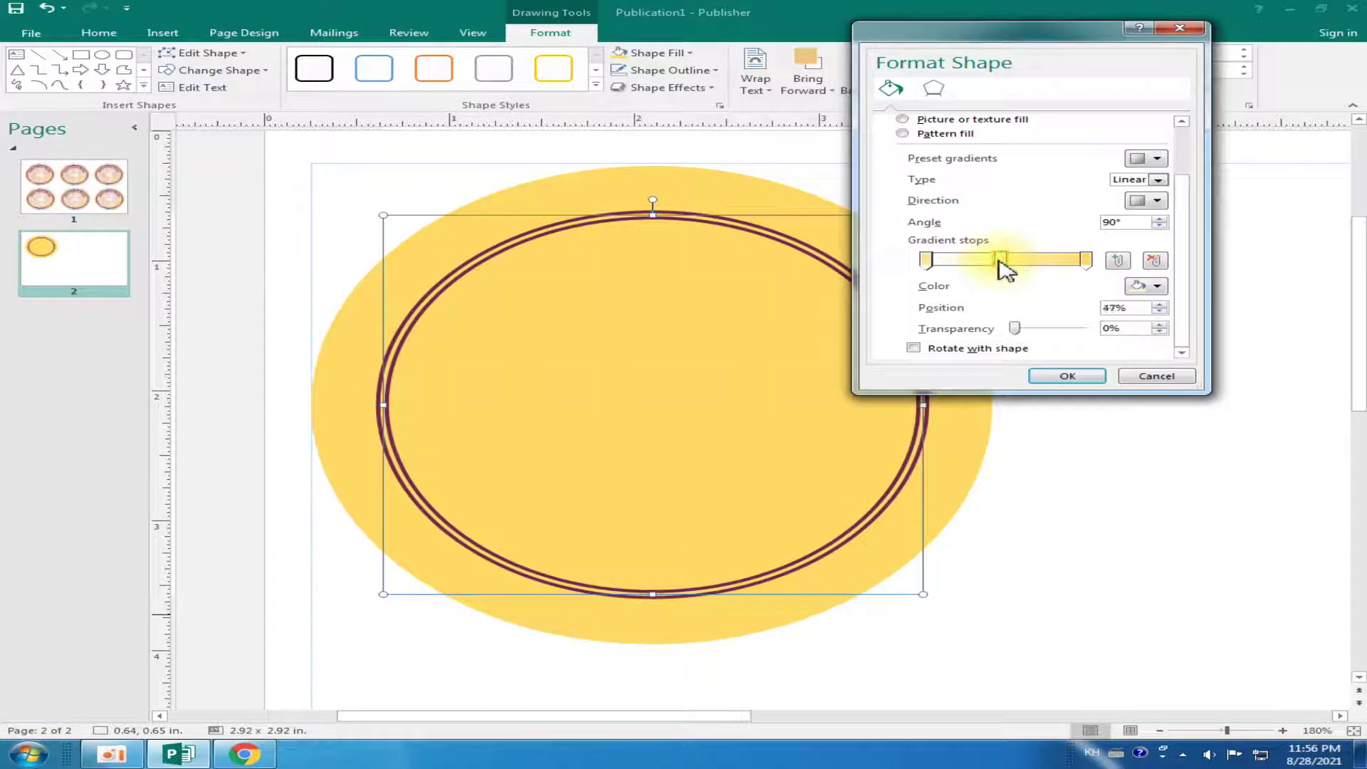
pyautogui.click(1087, 261)
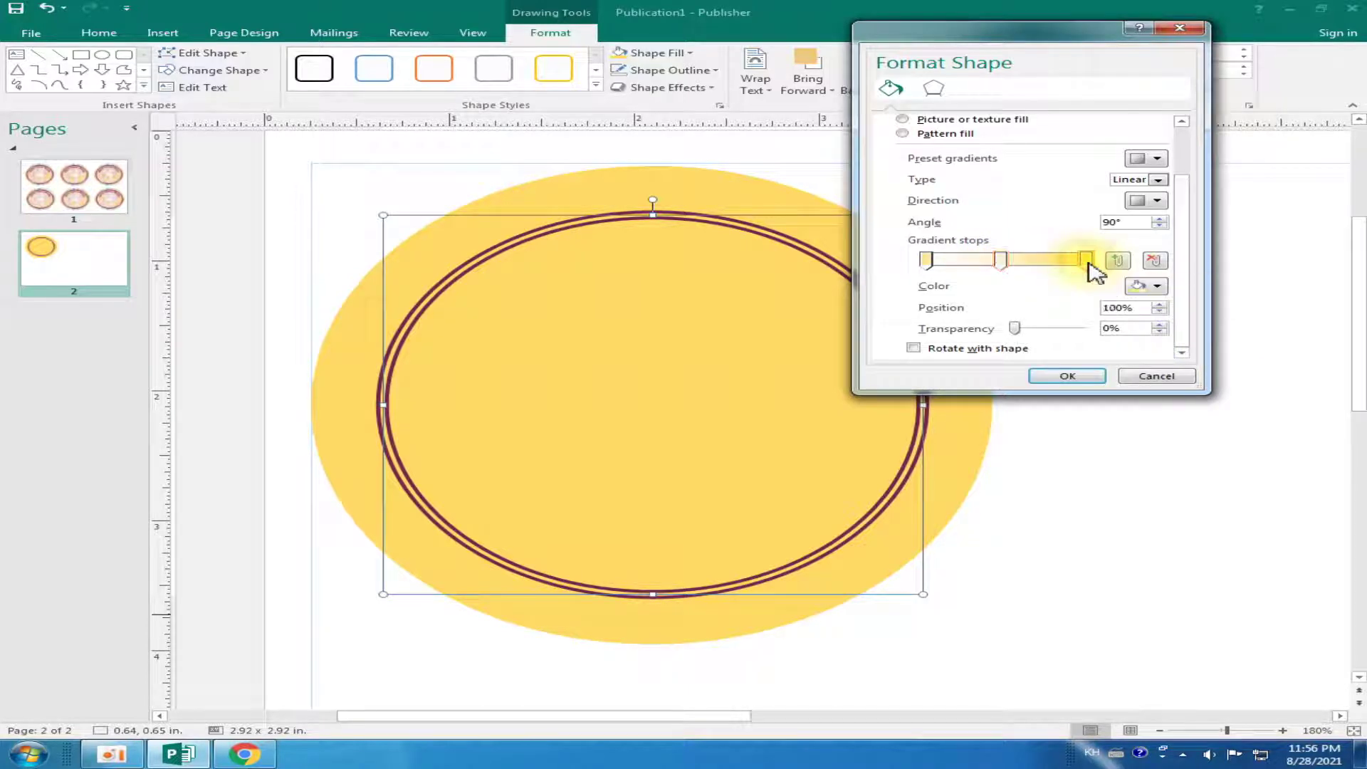
pyautogui.click(1157, 287)
pyautogui.click(1243, 348)
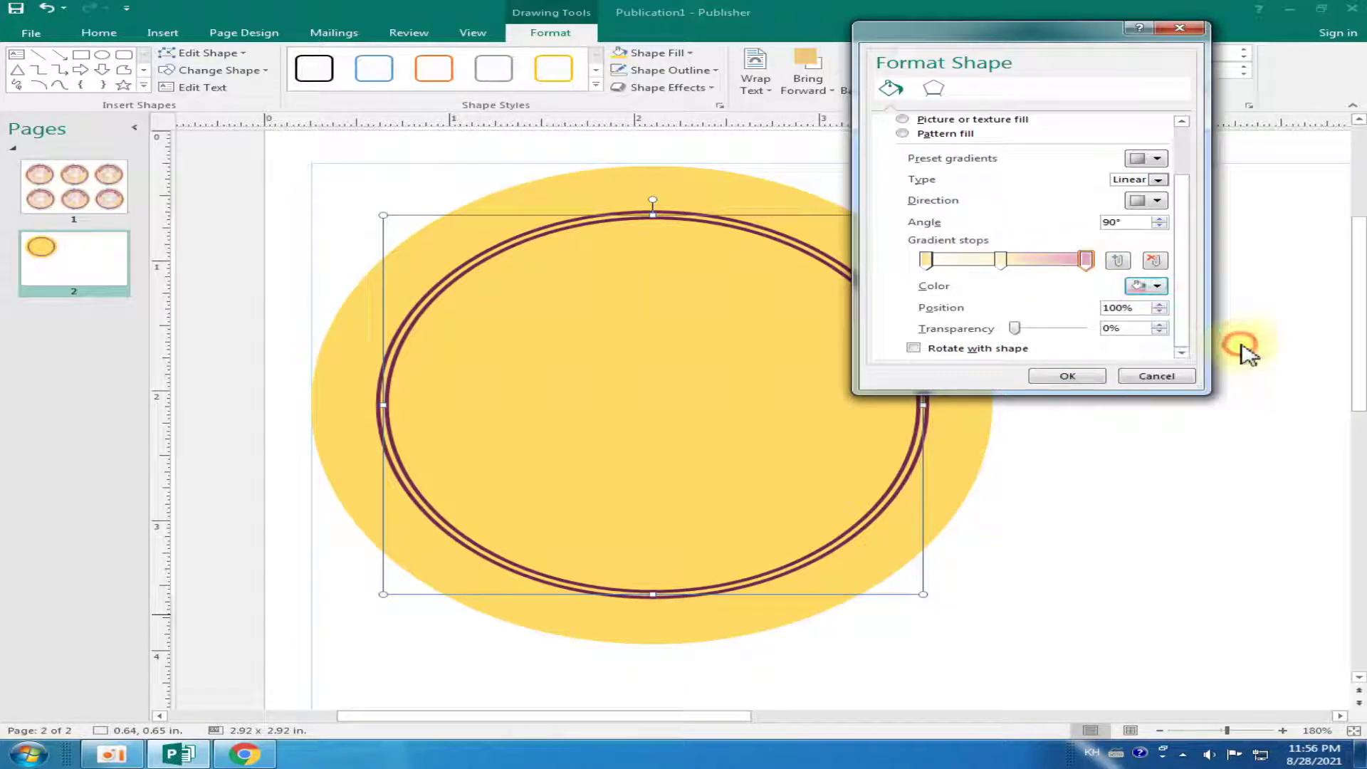
pyautogui.moveTo(998, 265); pyautogui.dragTo(1014, 269)
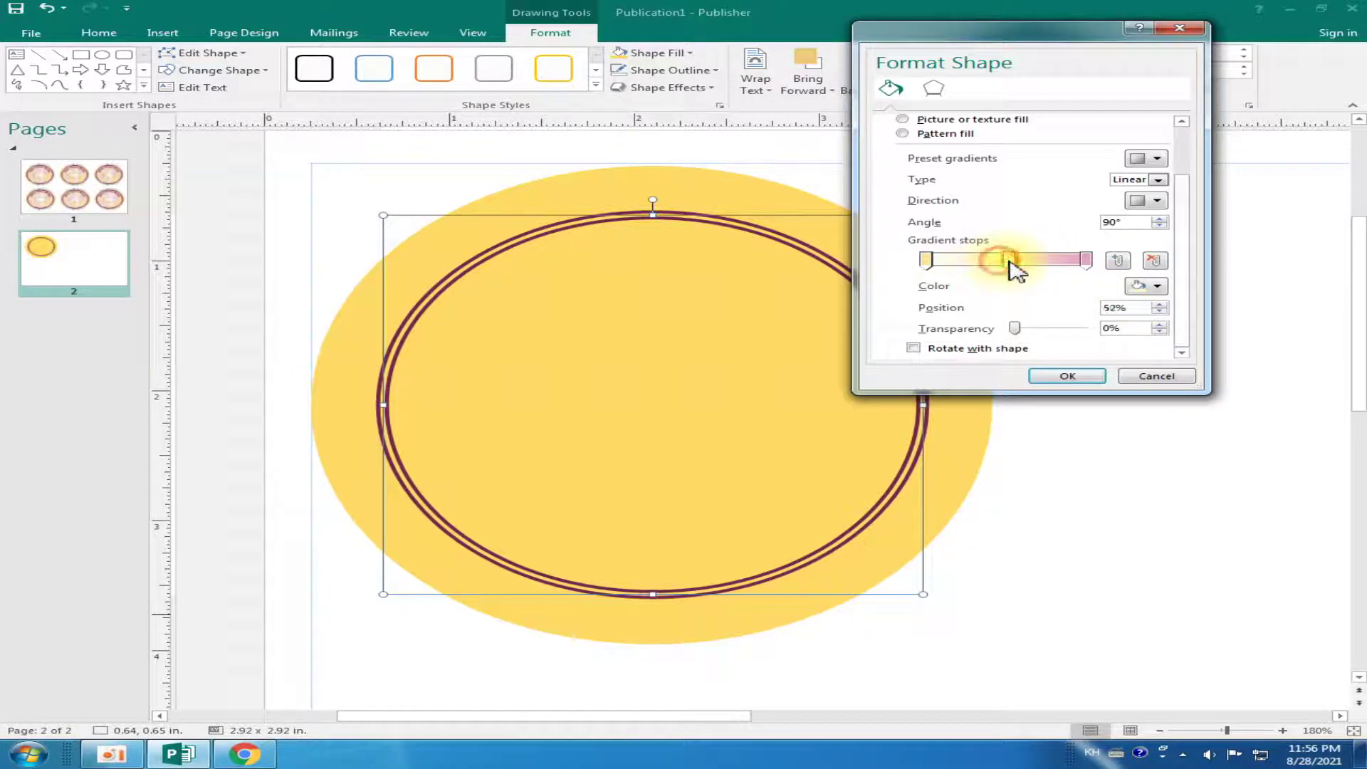
pyautogui.click(1147, 287)
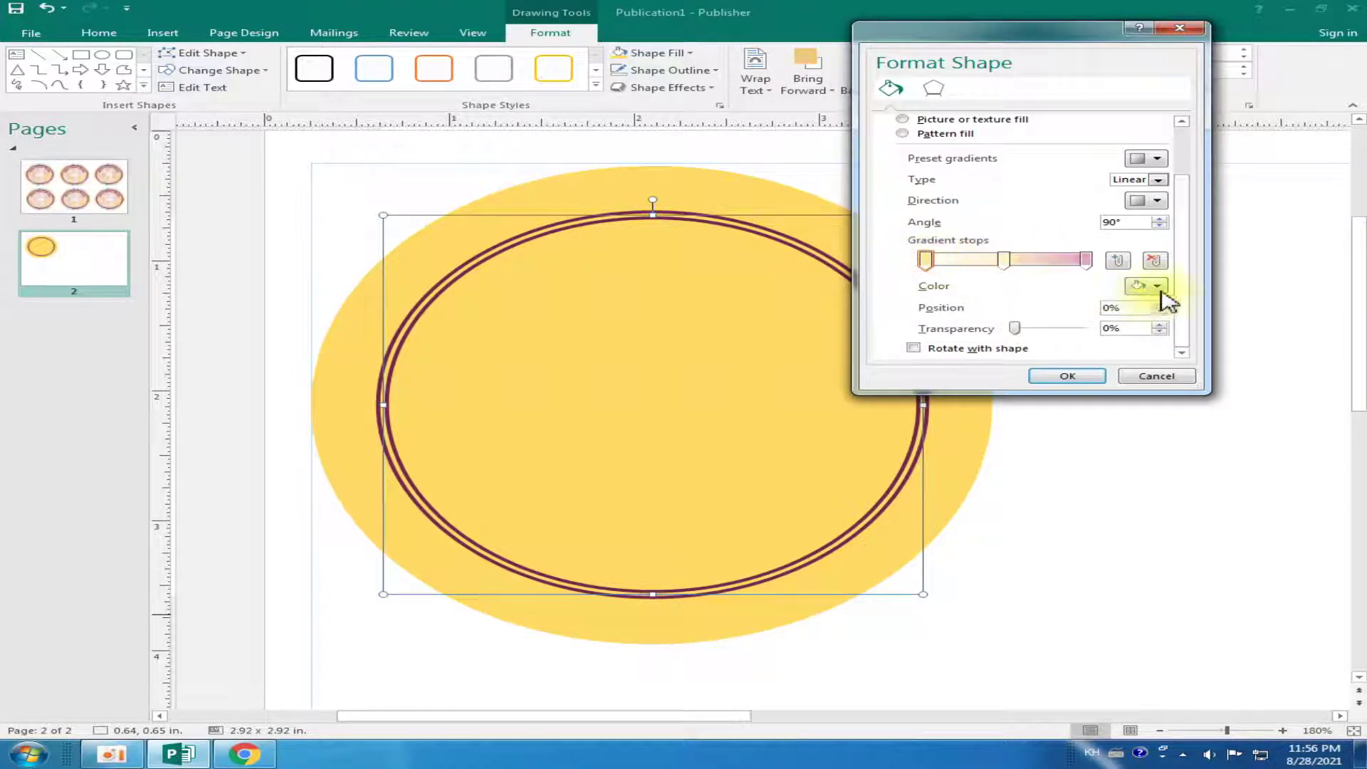
pyautogui.click(1212, 344)
pyautogui.moveTo(1014, 267); pyautogui.dragTo(1007, 265)
pyautogui.click(1156, 288)
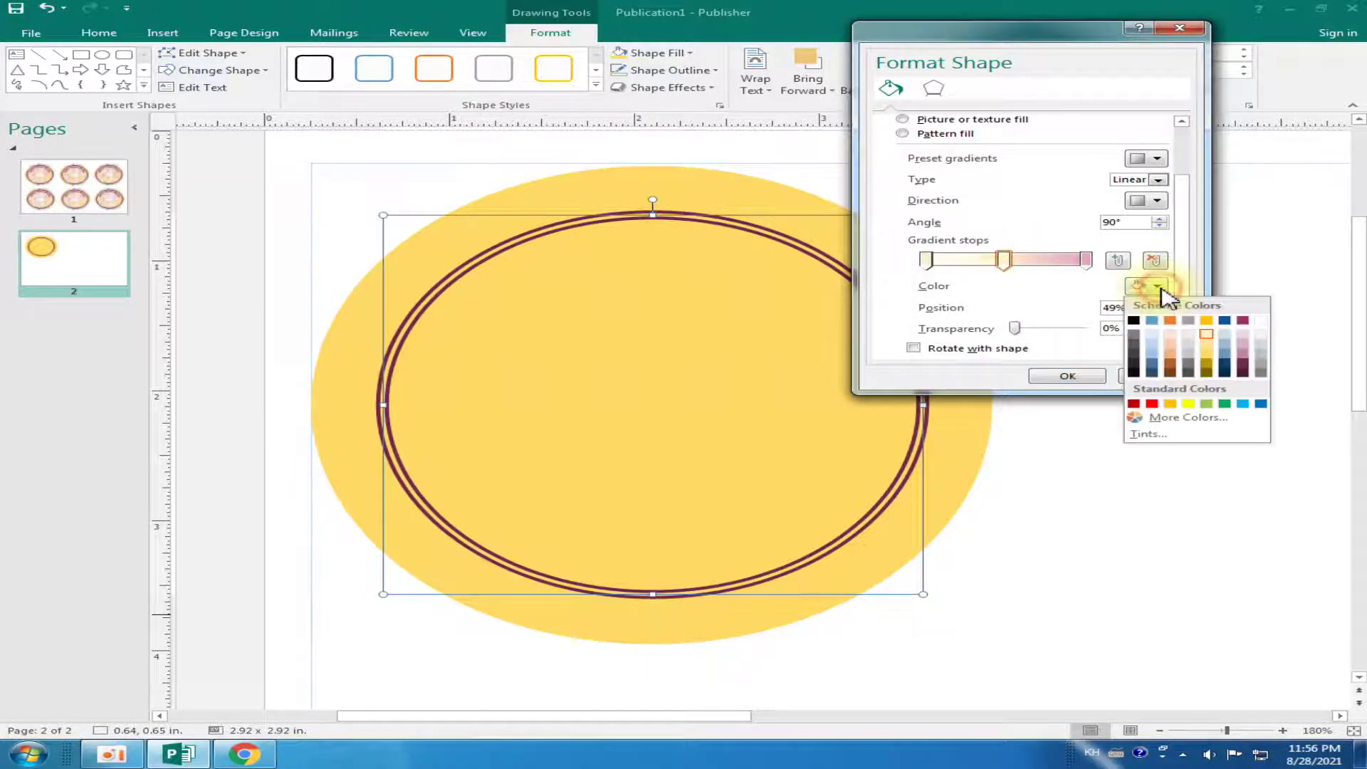
pyautogui.click(1205, 345)
pyautogui.click(1080, 381)
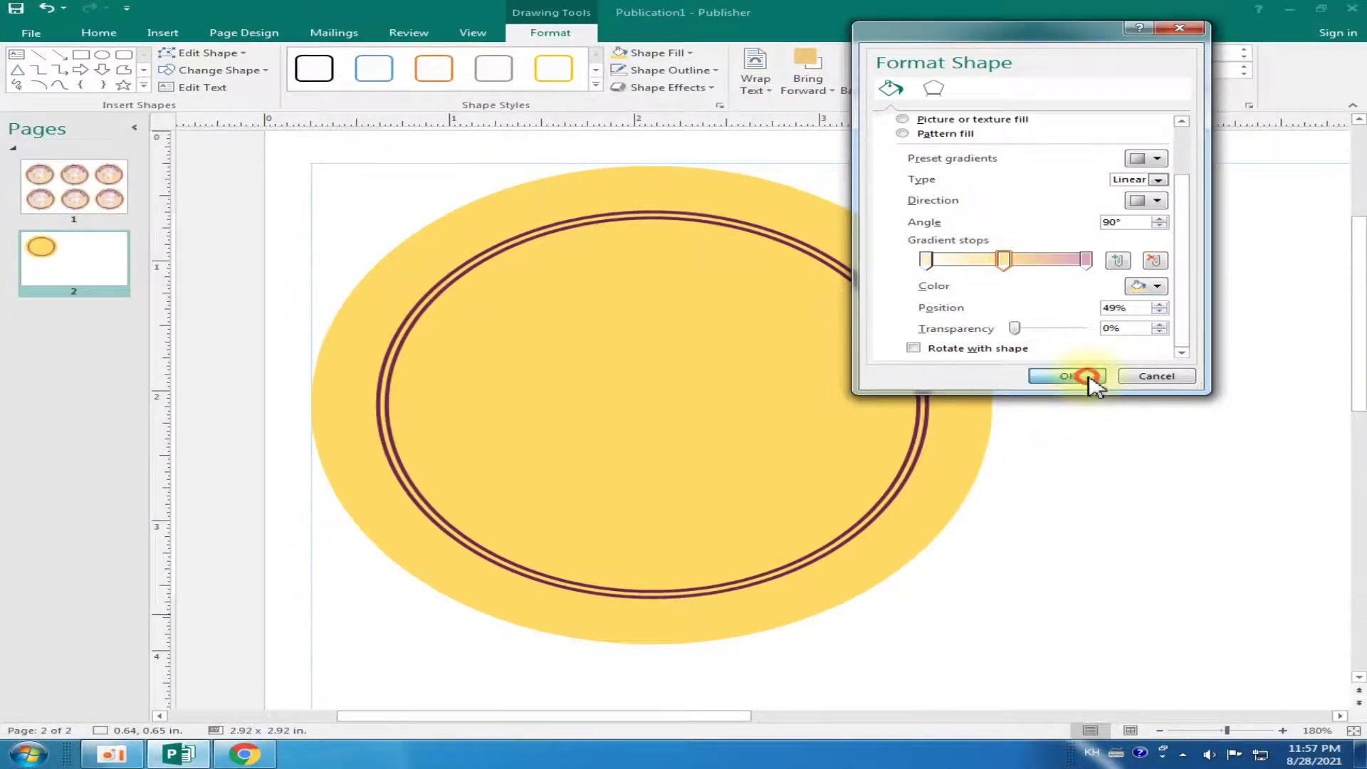
pyautogui.click(1087, 376)
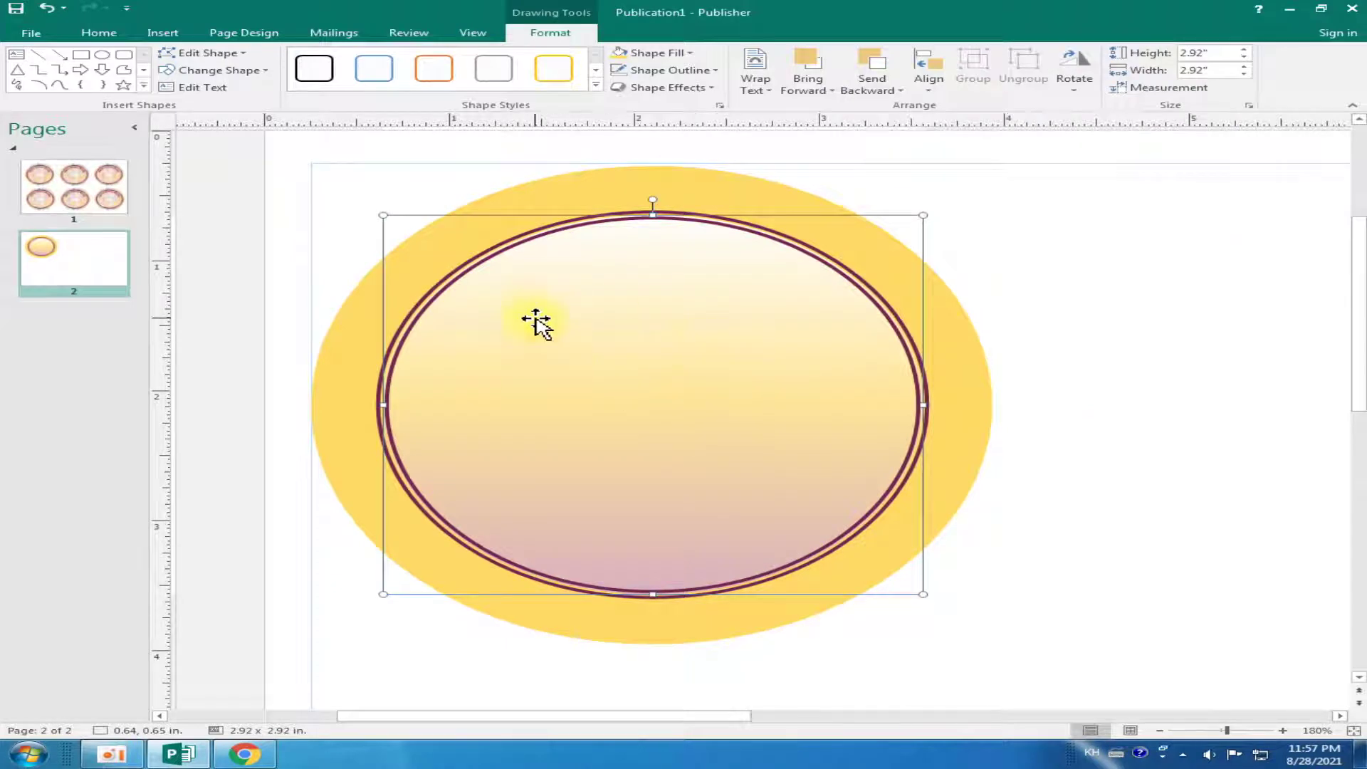
# Compare with page 1, then reopen the inner circle's full gradient fill settings
pyautogui.click(54, 175)
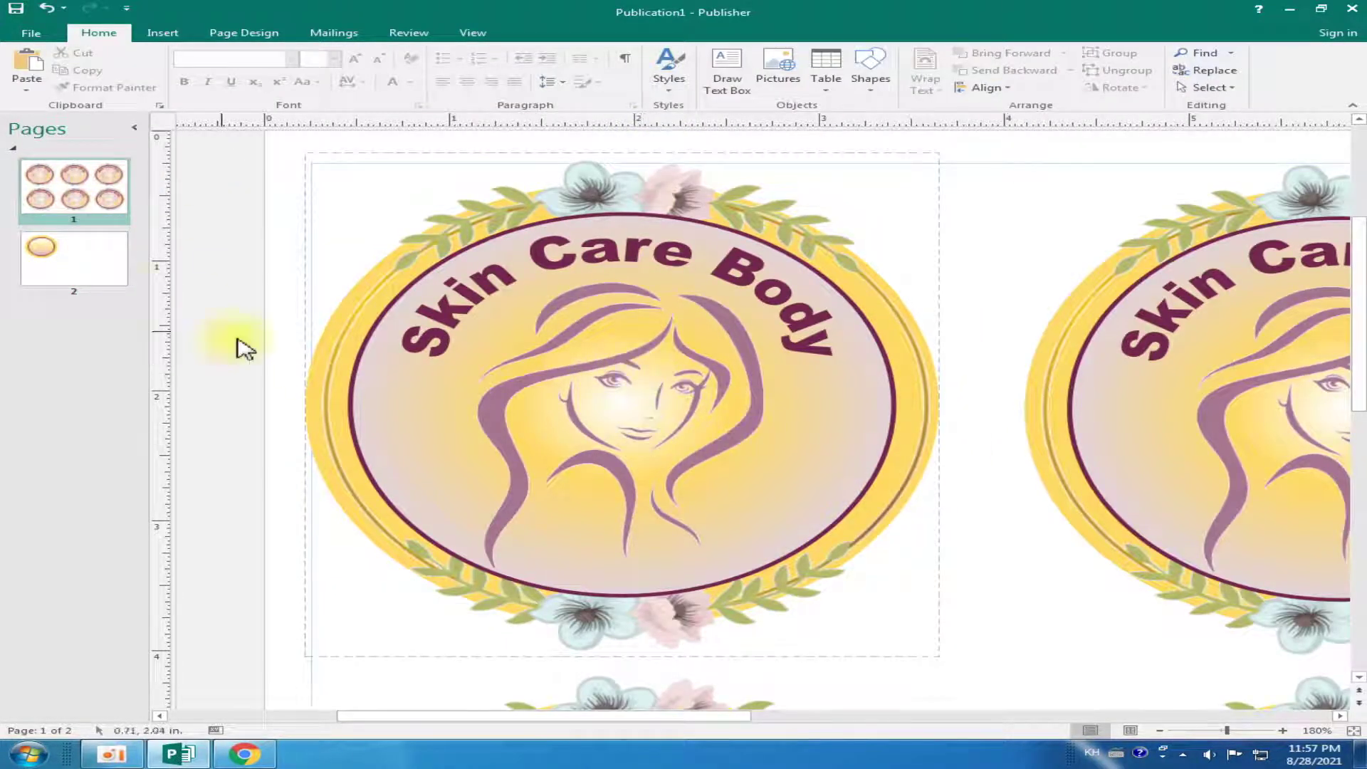
pyautogui.click(57, 250)
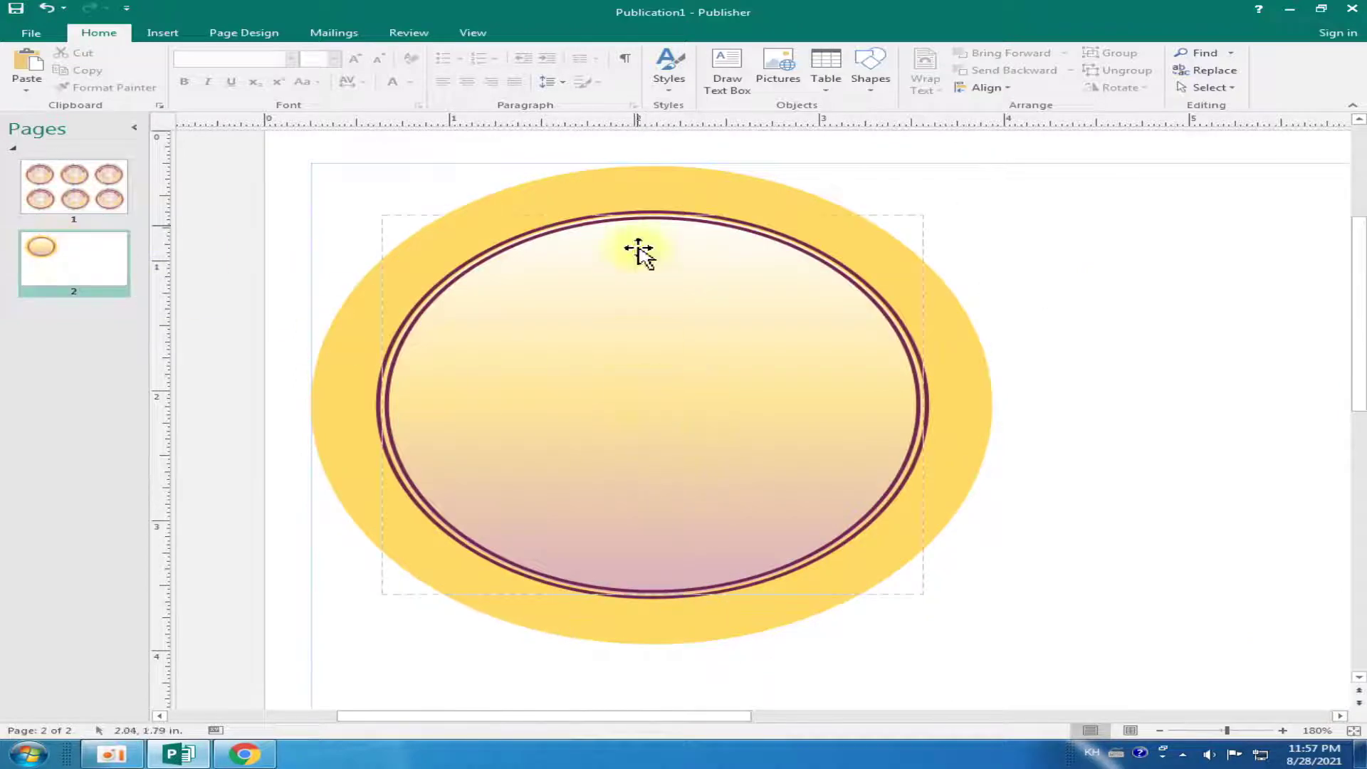
pyautogui.click(687, 277)
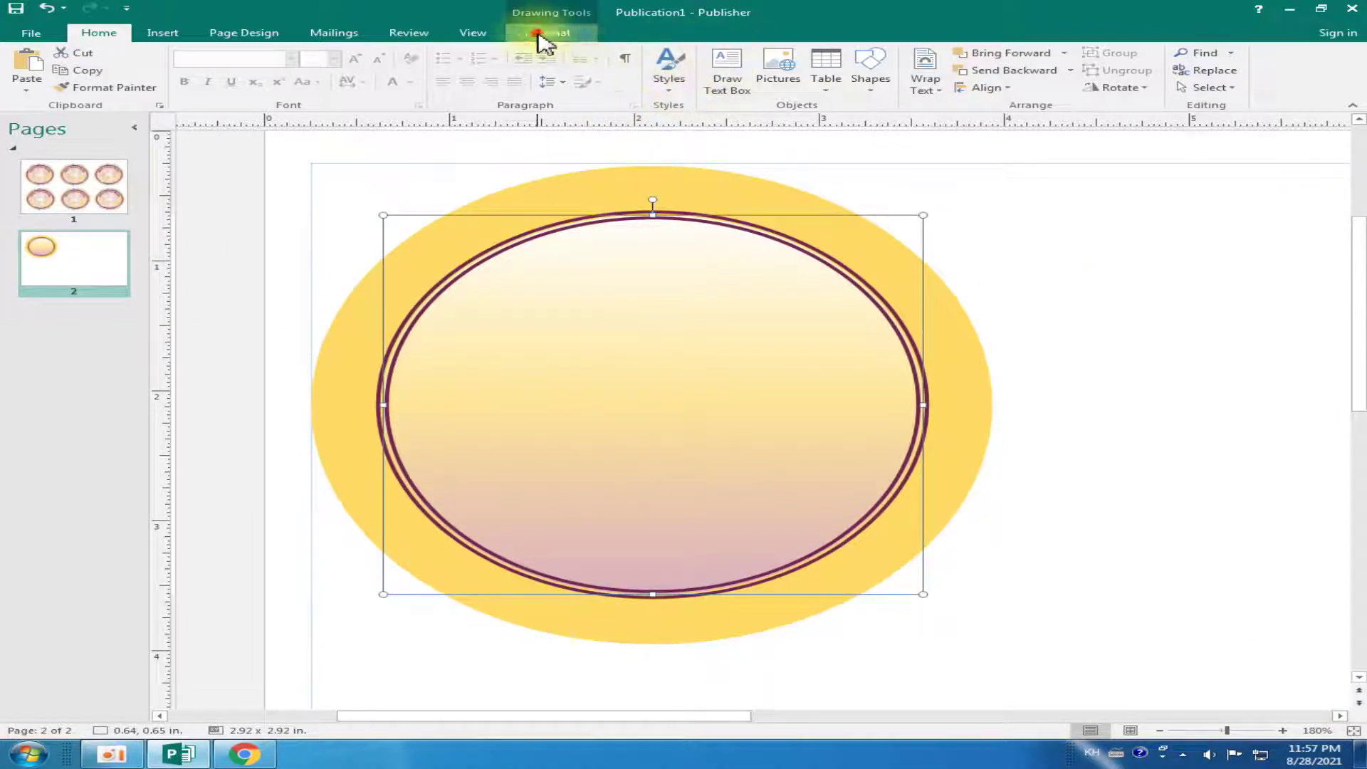
pyautogui.click(539, 33)
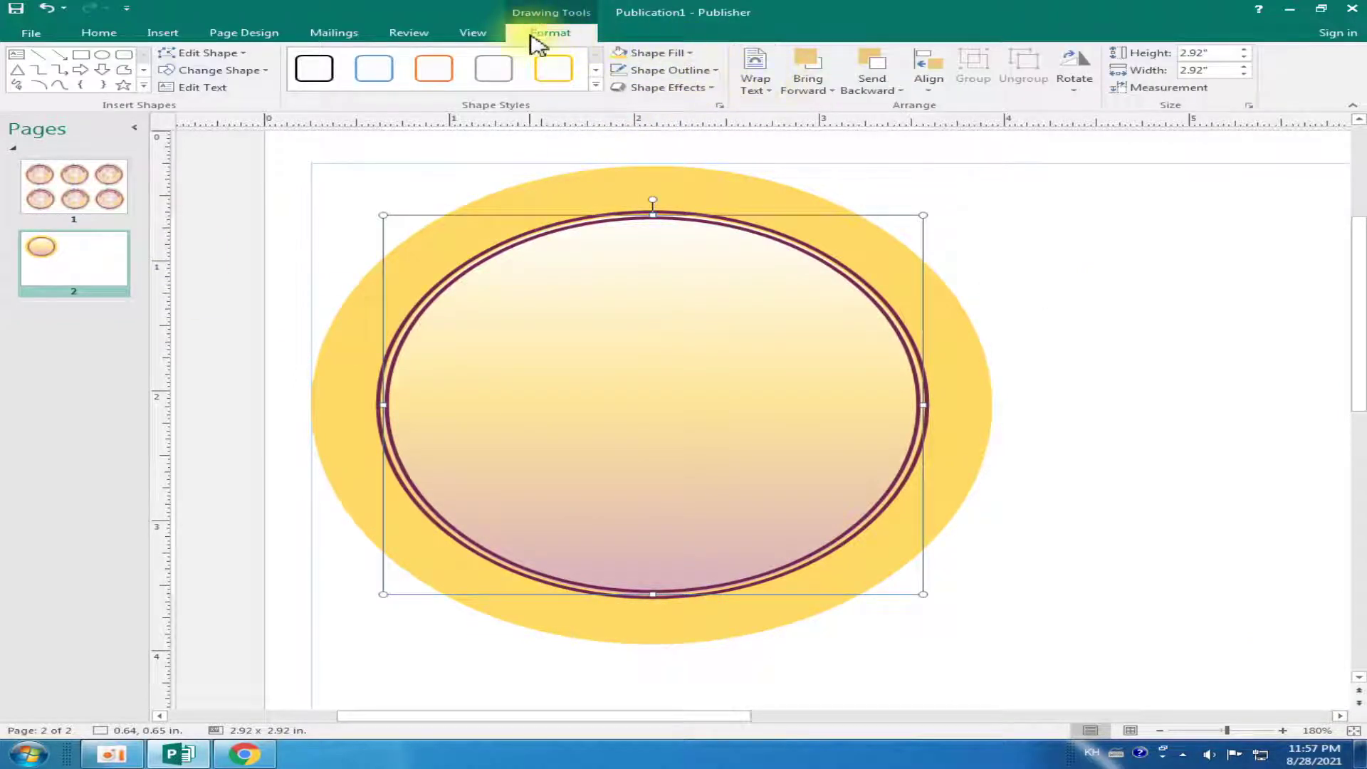
pyautogui.click(673, 52)
pyautogui.moveTo(667, 276)
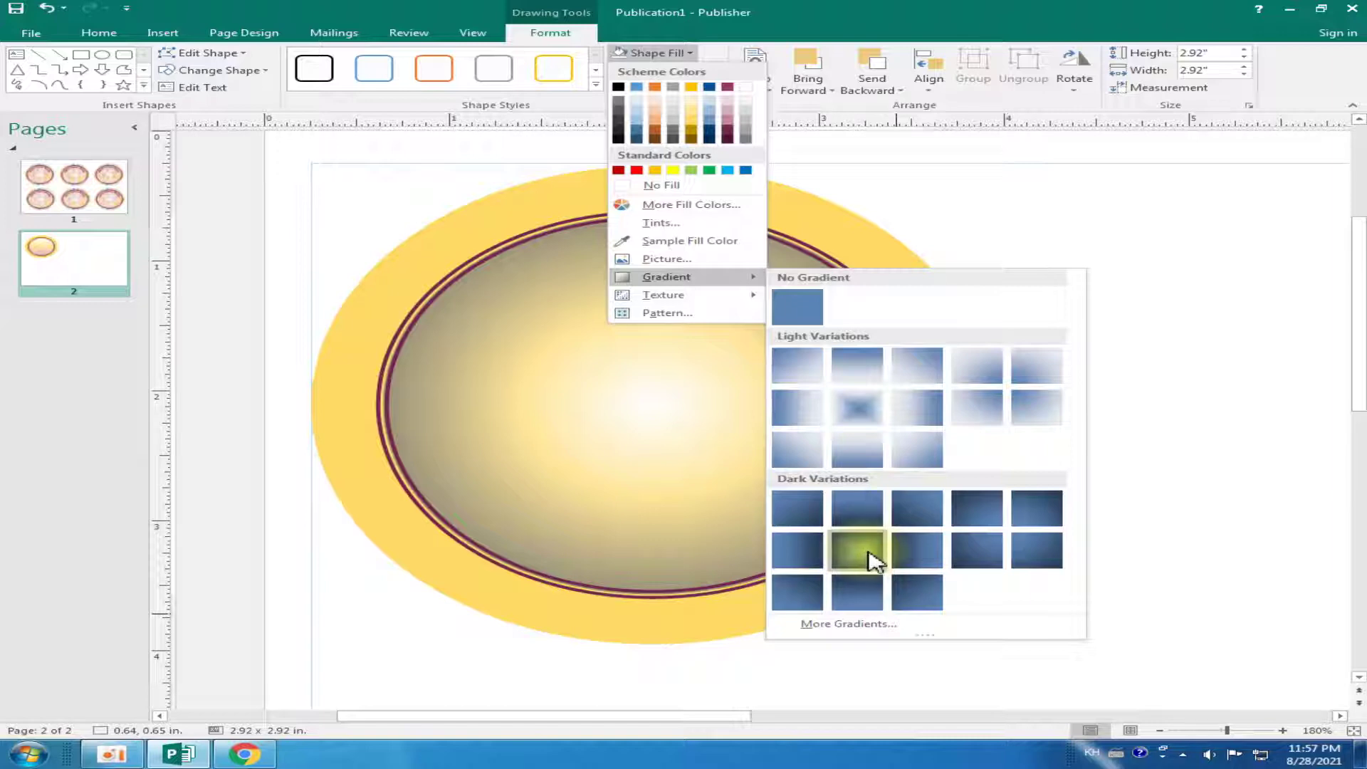
pyautogui.click(847, 624)
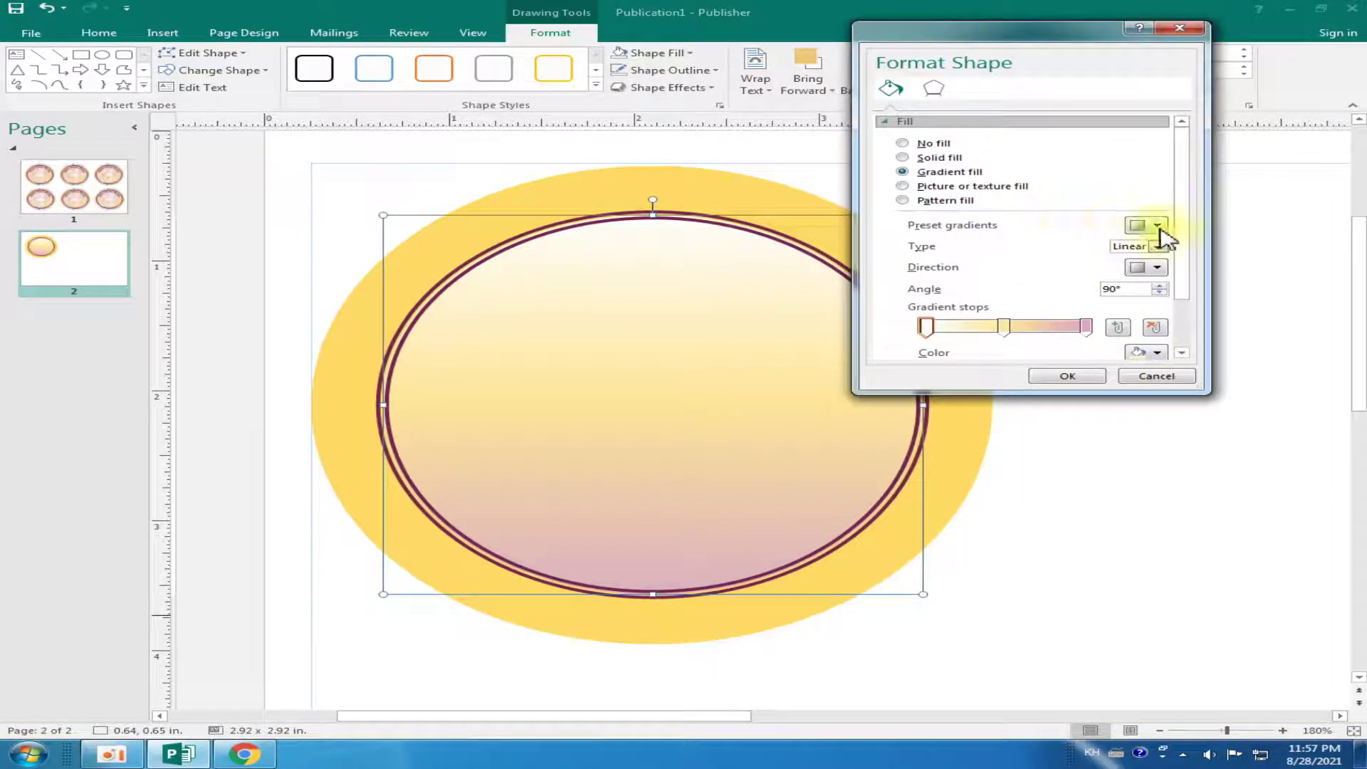
# Keep the Linear gradient type, pick a new direction, and apply it
pyautogui.click(1157, 227)
pyautogui.click(1157, 227)
pyautogui.click(1158, 246)
pyautogui.click(1160, 258)
pyautogui.click(1158, 267)
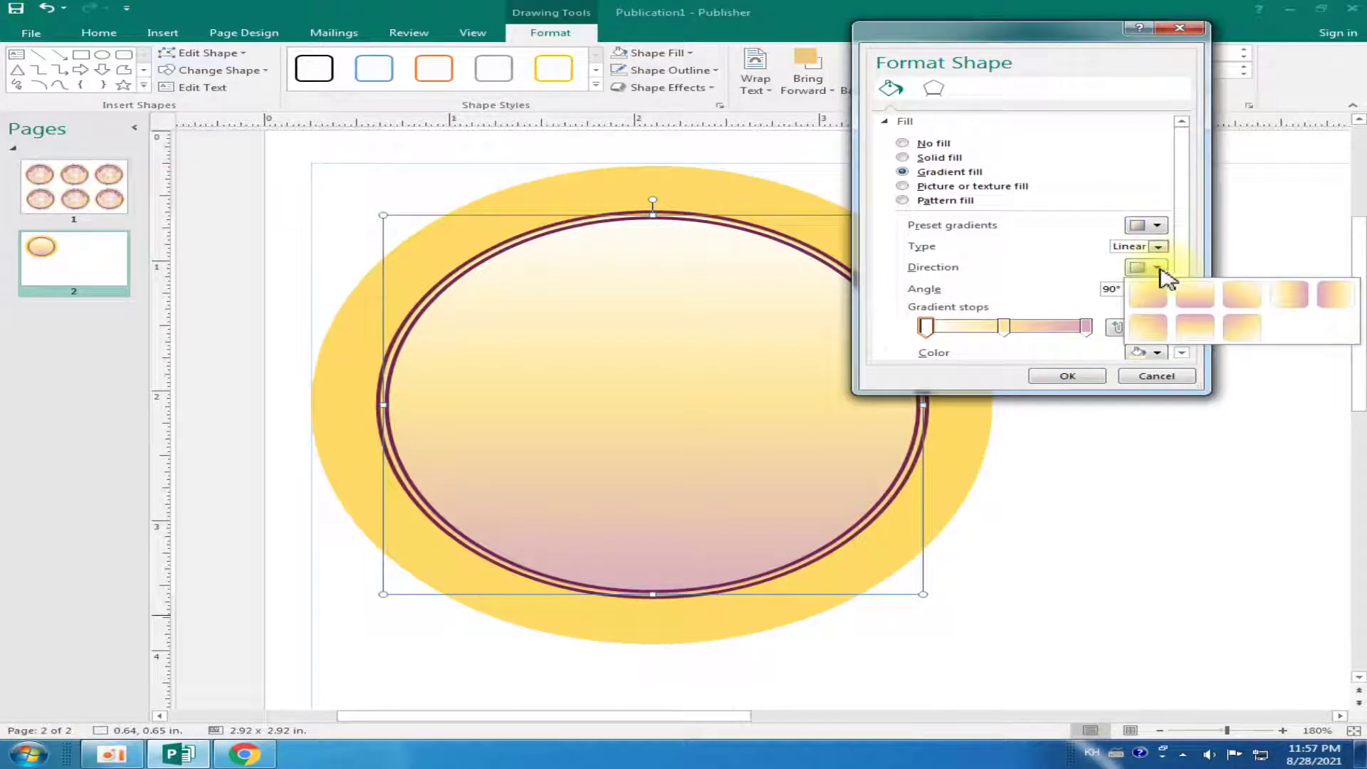
pyautogui.click(1158, 268)
pyautogui.click(1158, 268)
pyautogui.click(1208, 296)
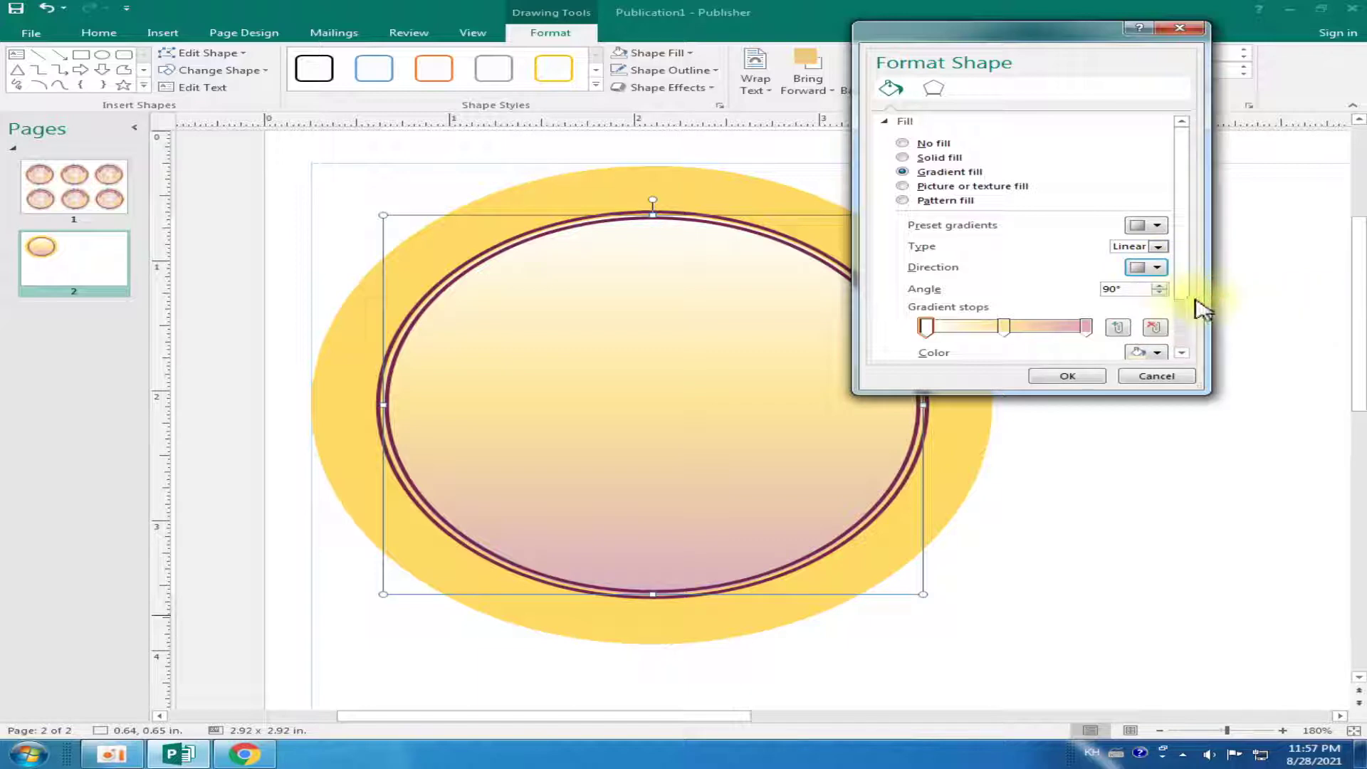
pyautogui.moveTo(1173, 324); pyautogui.dragTo(1187, 300)
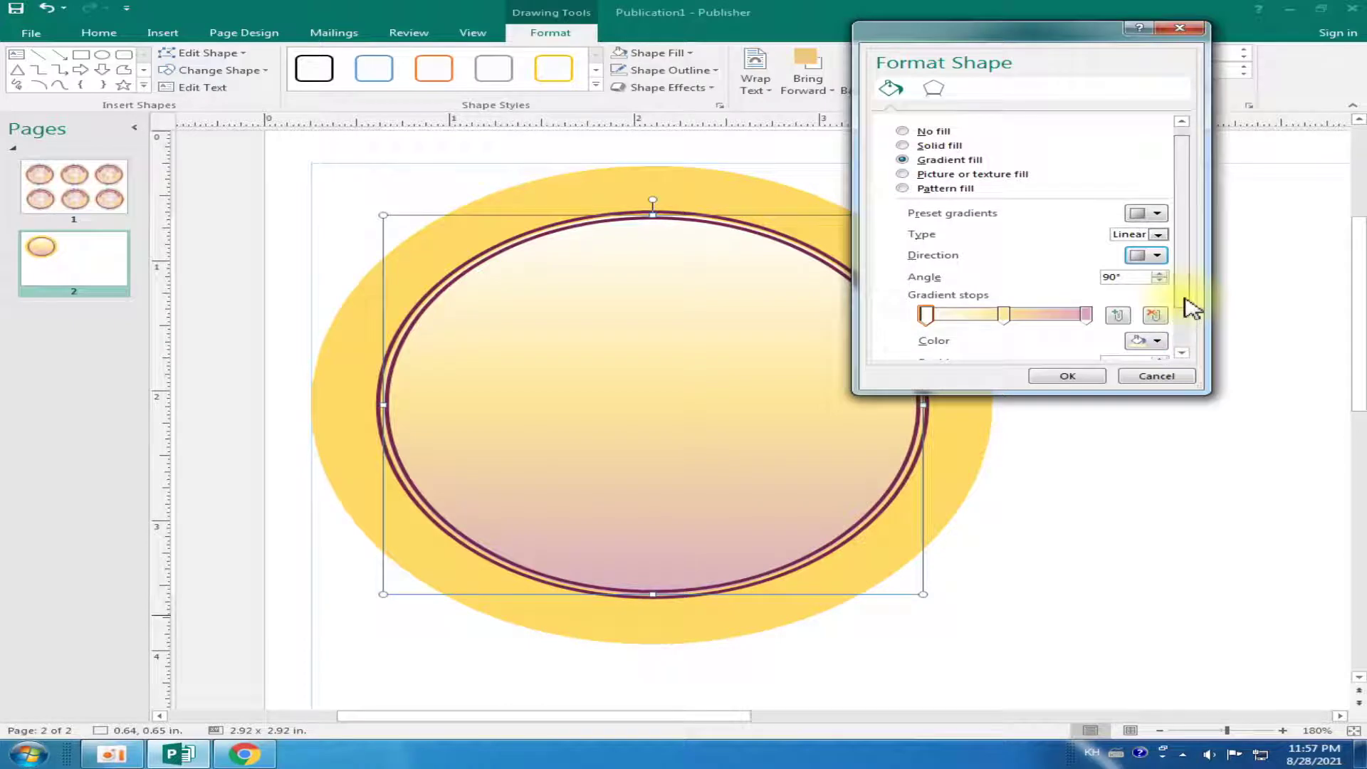
pyautogui.click(1067, 376)
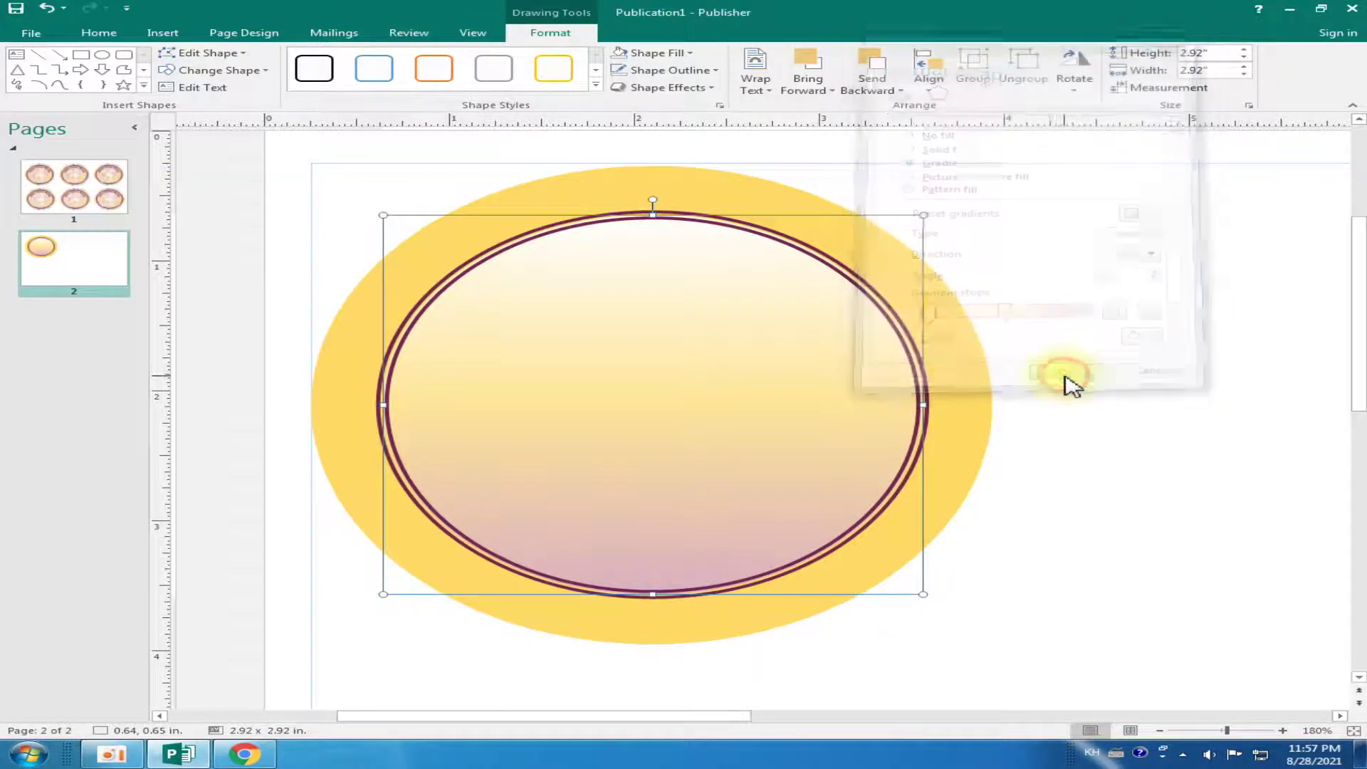
# Apply a preset radial gradient variation to the inner circle
pyautogui.click(685, 53)
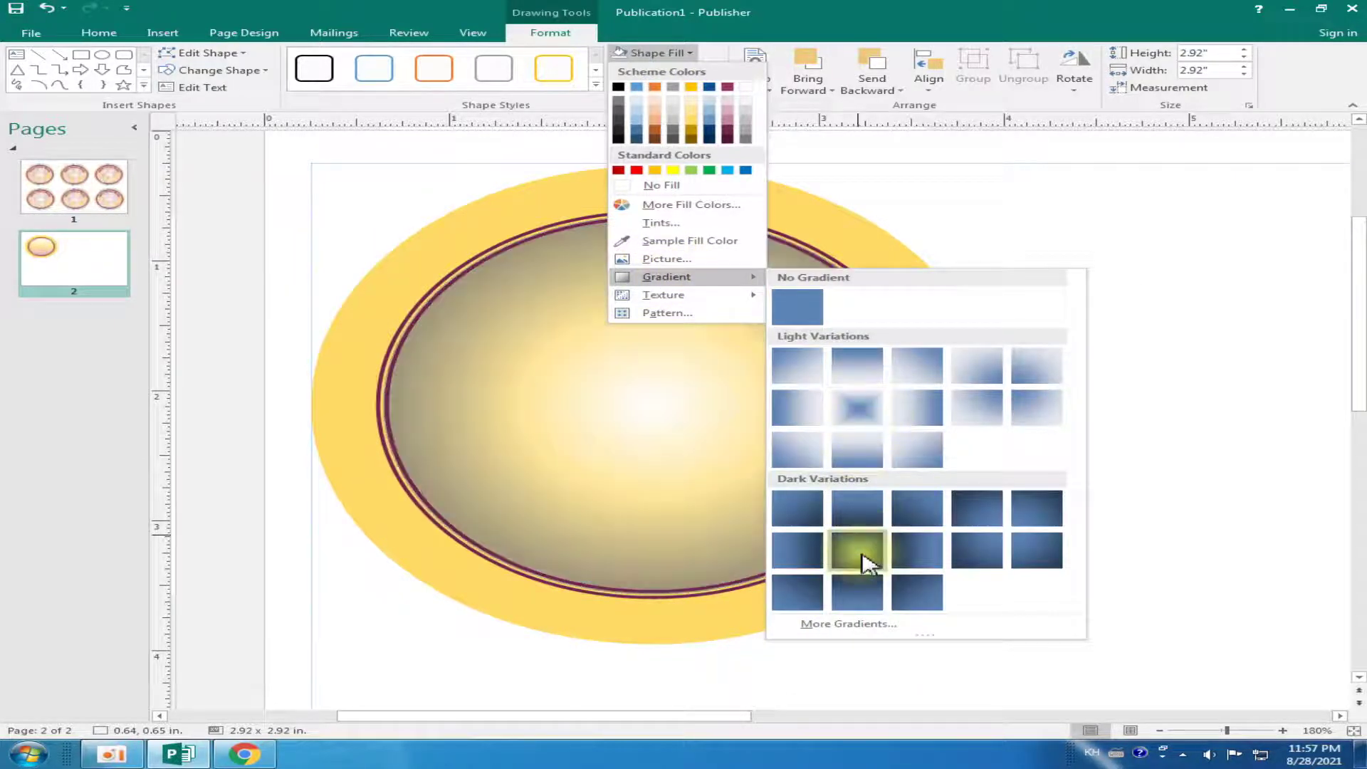
pyautogui.click(856, 410)
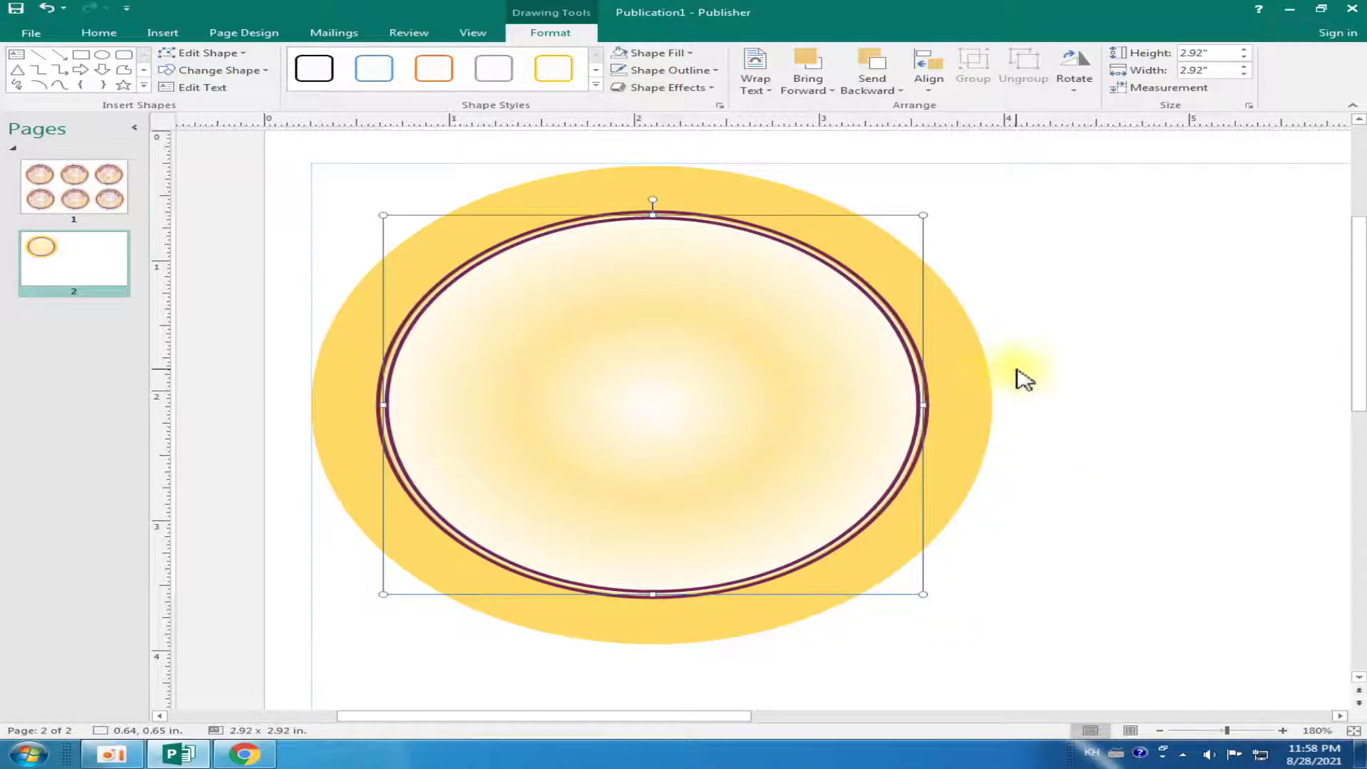
pyautogui.click(1019, 373)
# Check page 1, then open the page 2 inner circle's full gradient settings
pyautogui.click(118, 200)
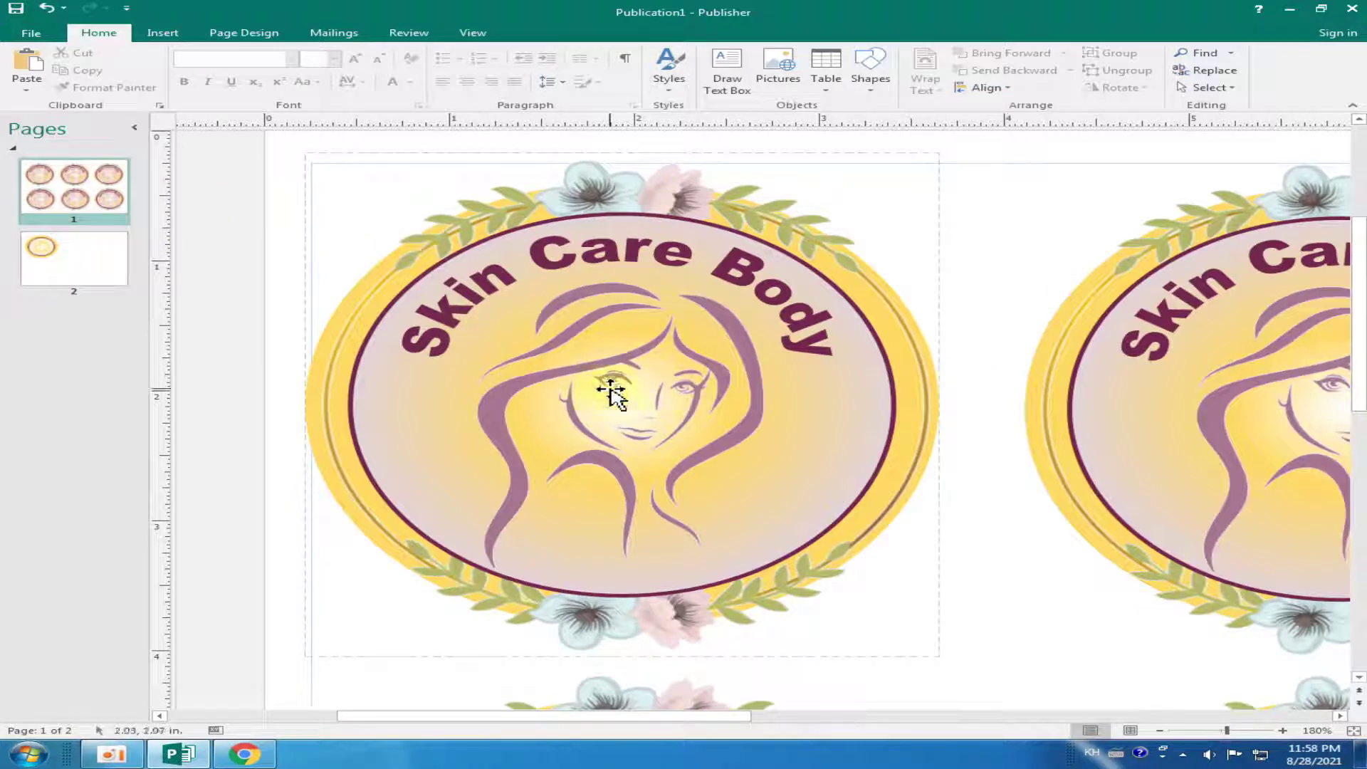
pyautogui.click(96, 253)
pyautogui.click(685, 313)
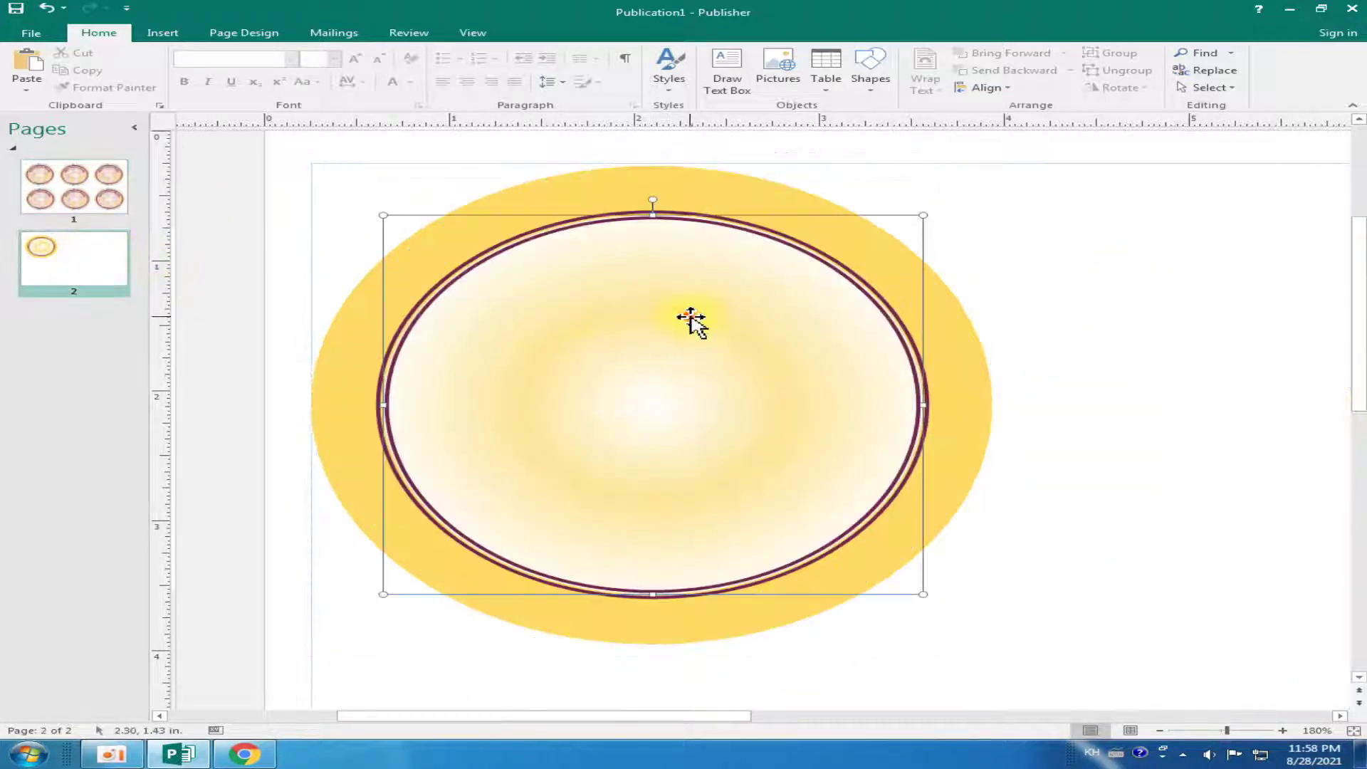
pyautogui.click(550, 32)
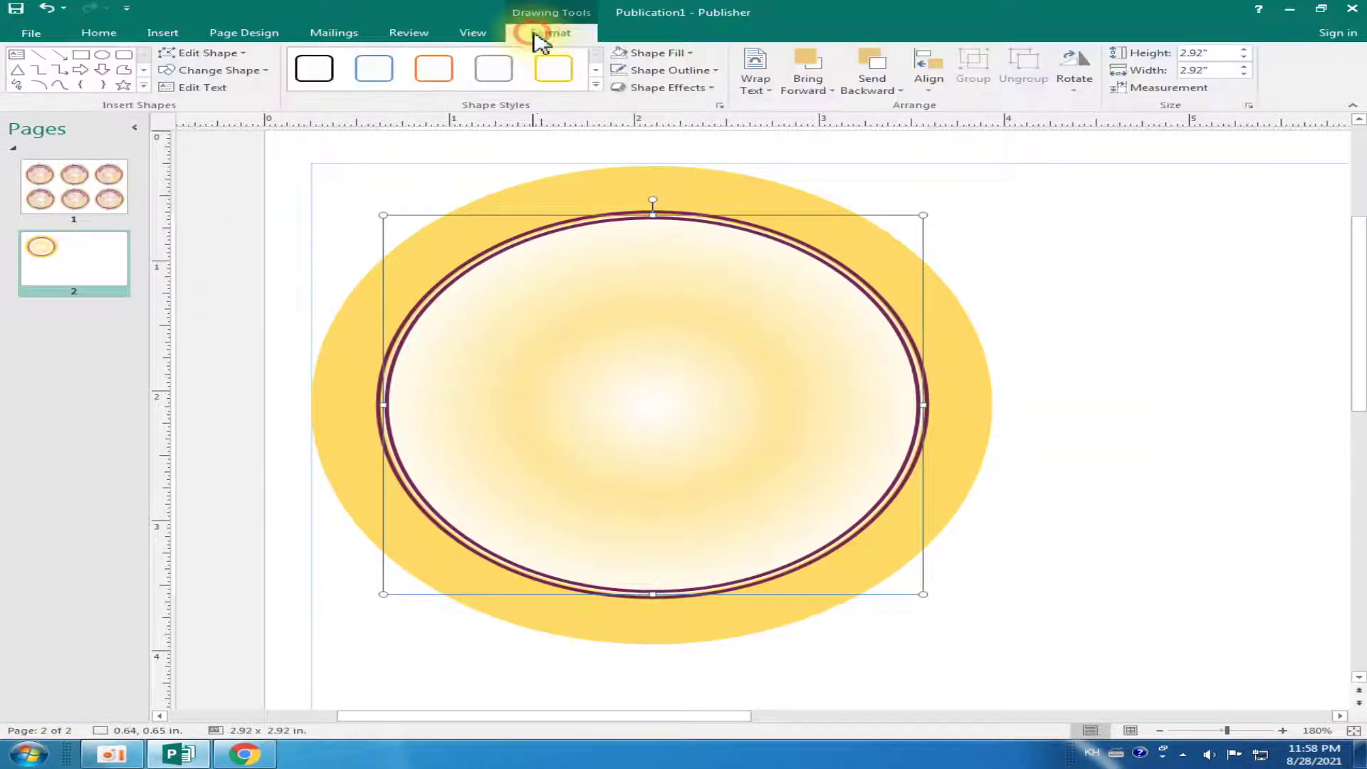
pyautogui.click(694, 56)
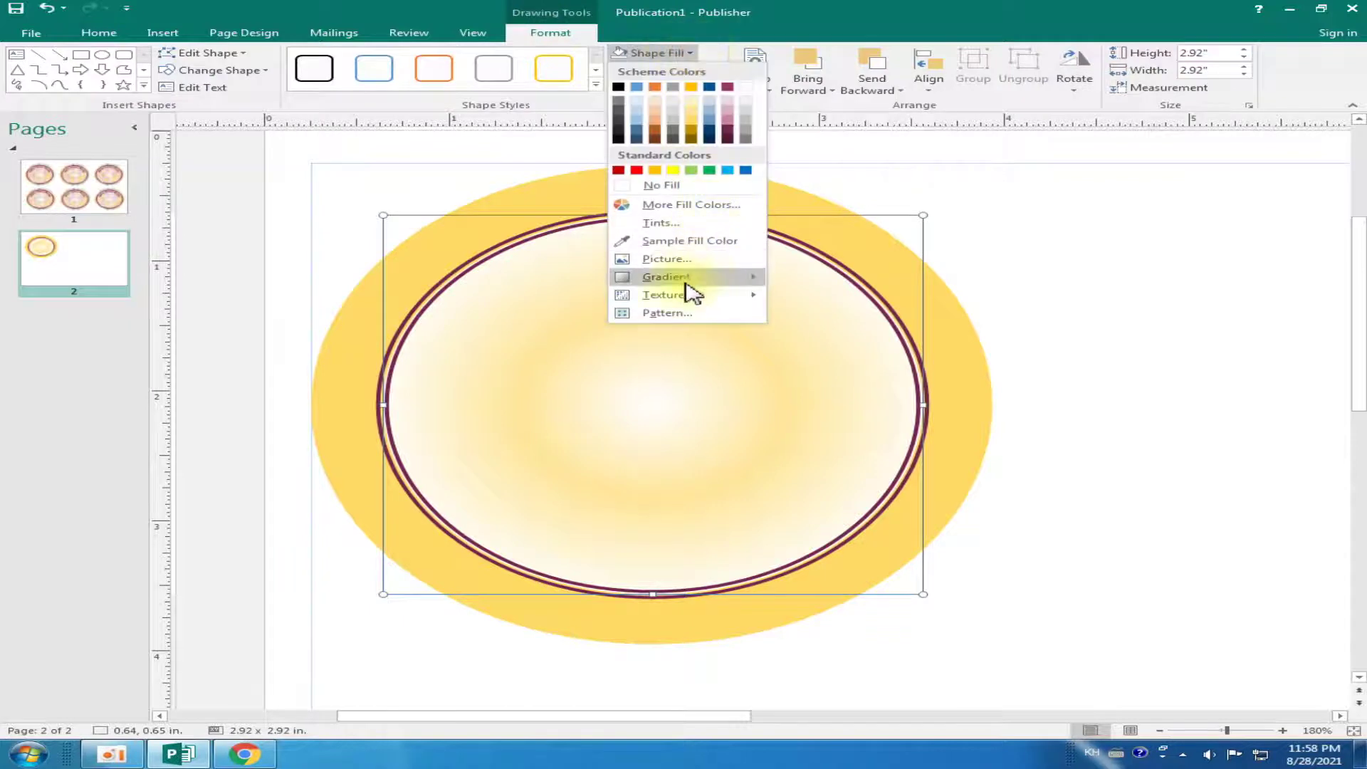
pyautogui.click(899, 626)
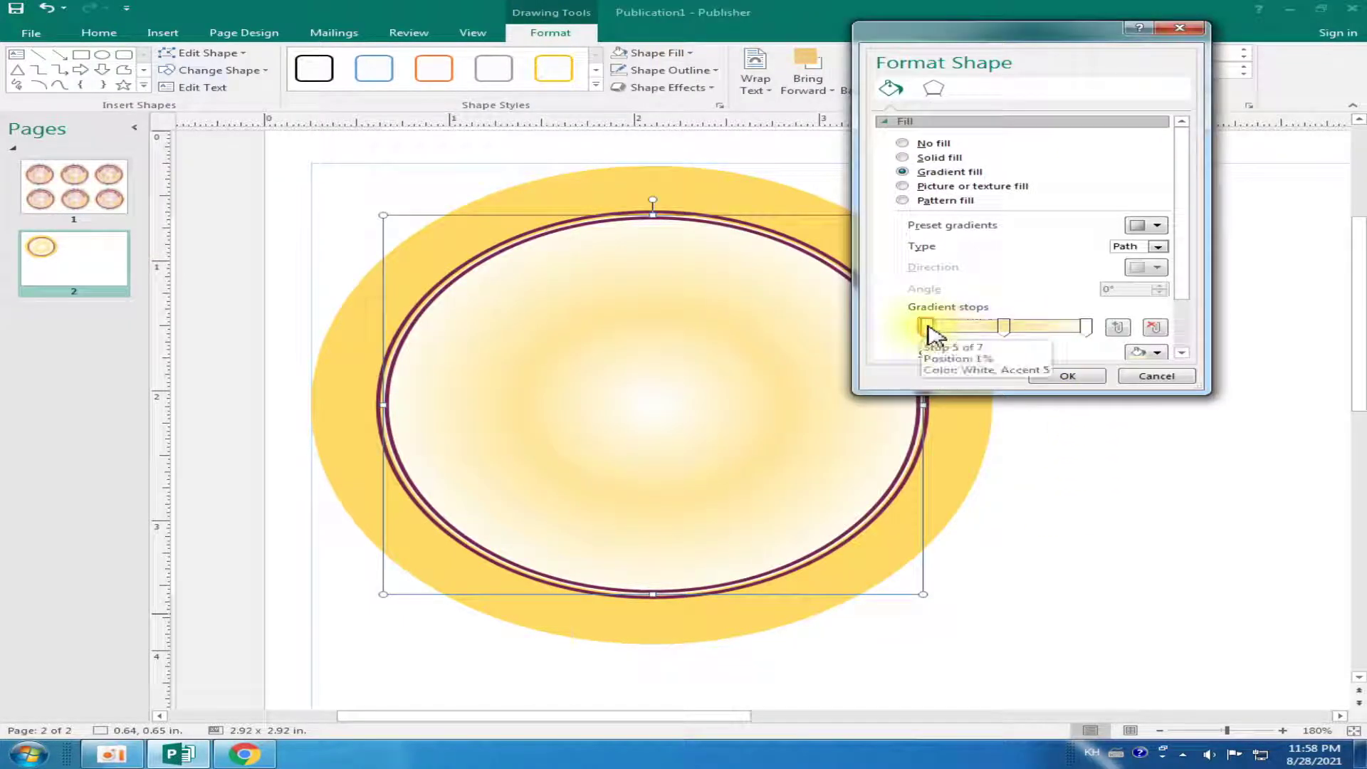
# Make the first gradient stop pink and the last dark maroon, then apply
pyautogui.click(925, 327)
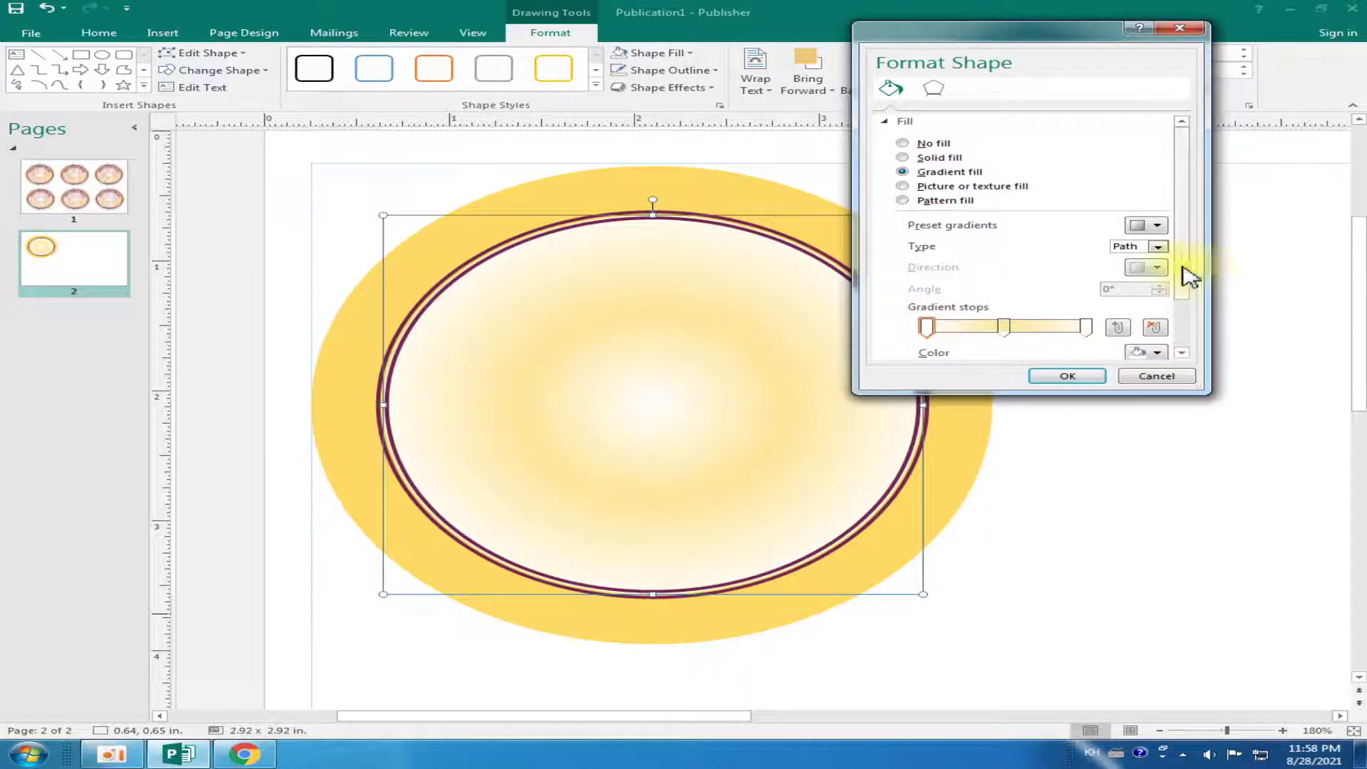
pyautogui.moveTo(1182, 268); pyautogui.dragTo(1183, 342)
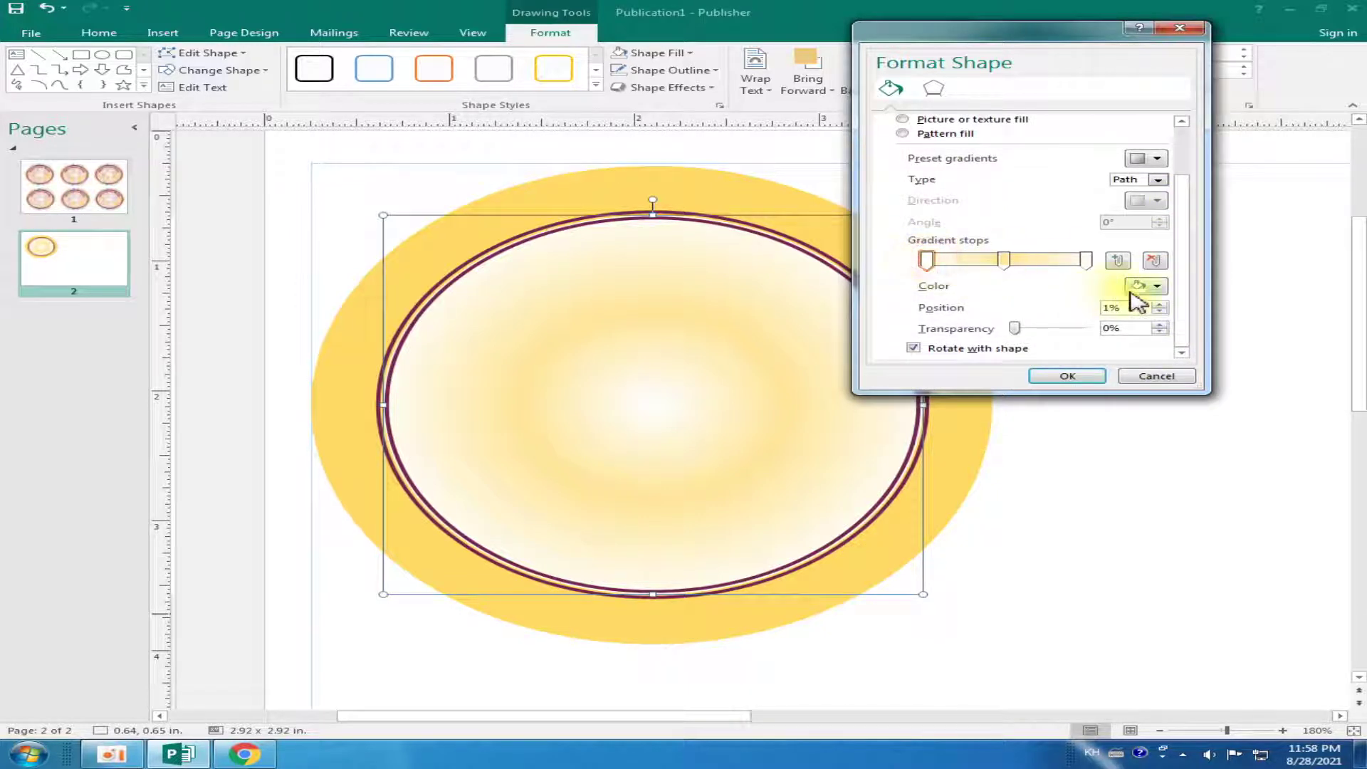
pyautogui.click(1148, 286)
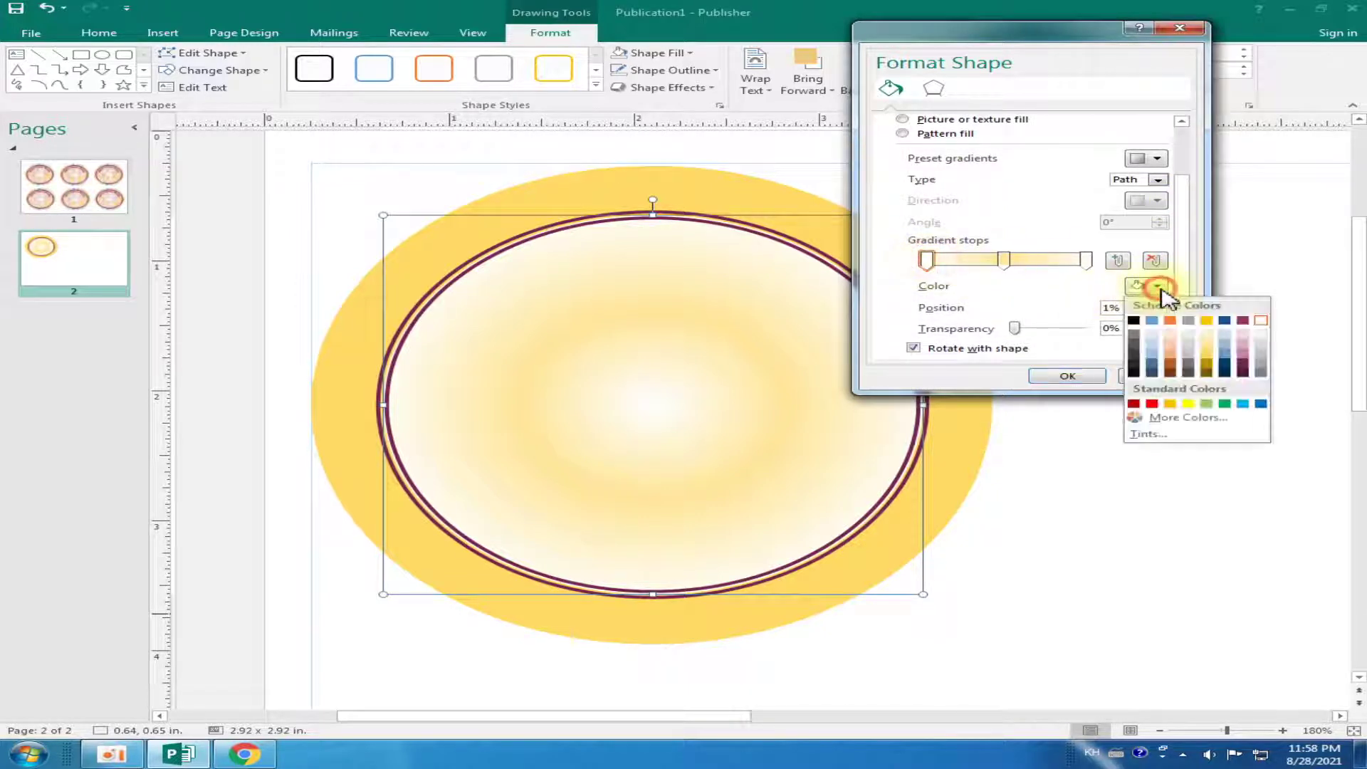
pyautogui.click(1244, 356)
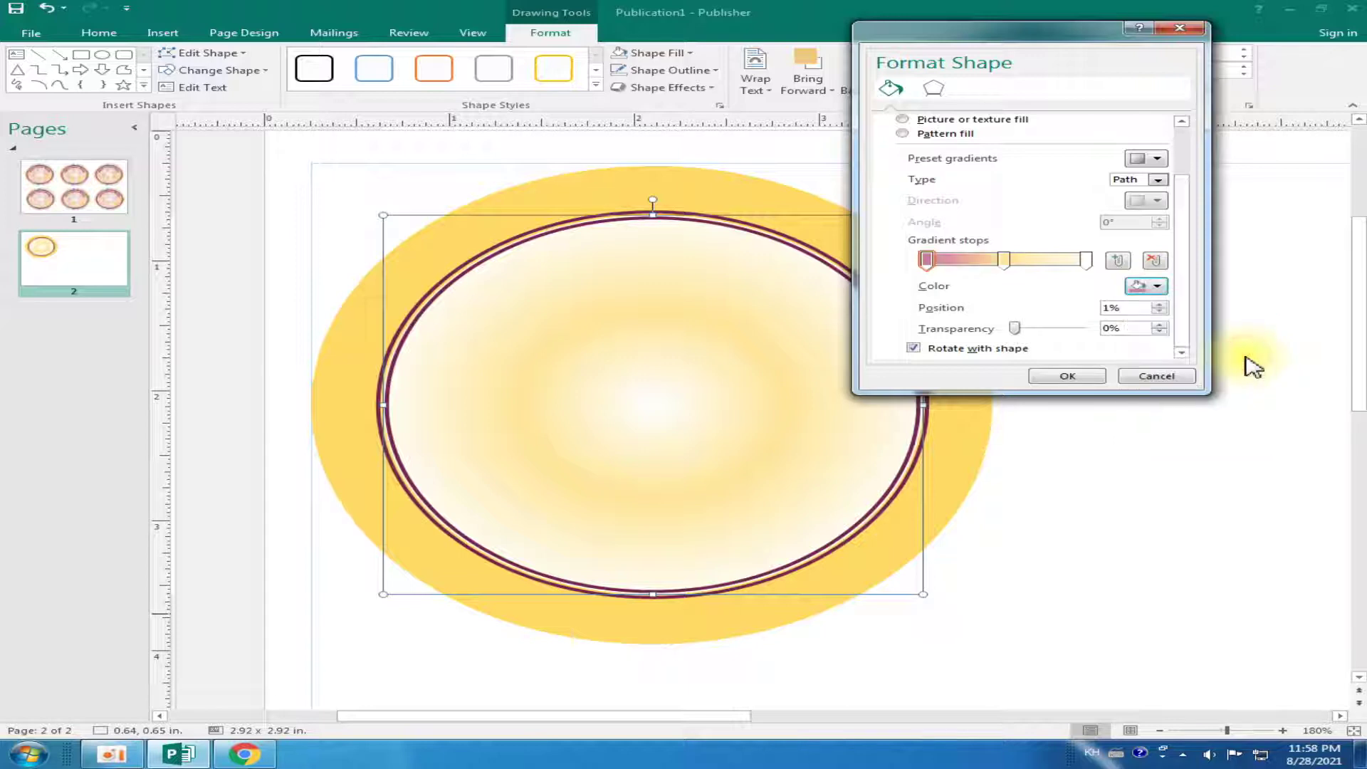
pyautogui.click(1088, 260)
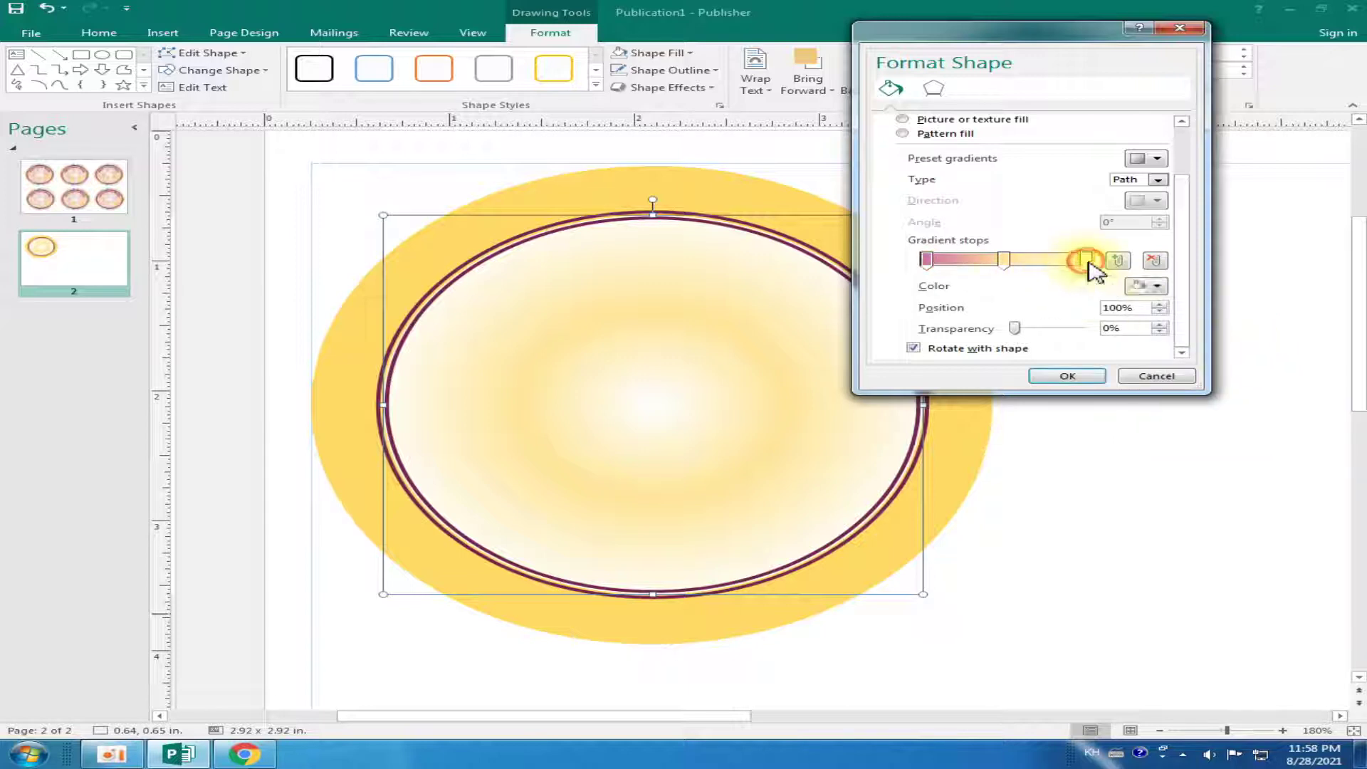
pyautogui.click(1148, 286)
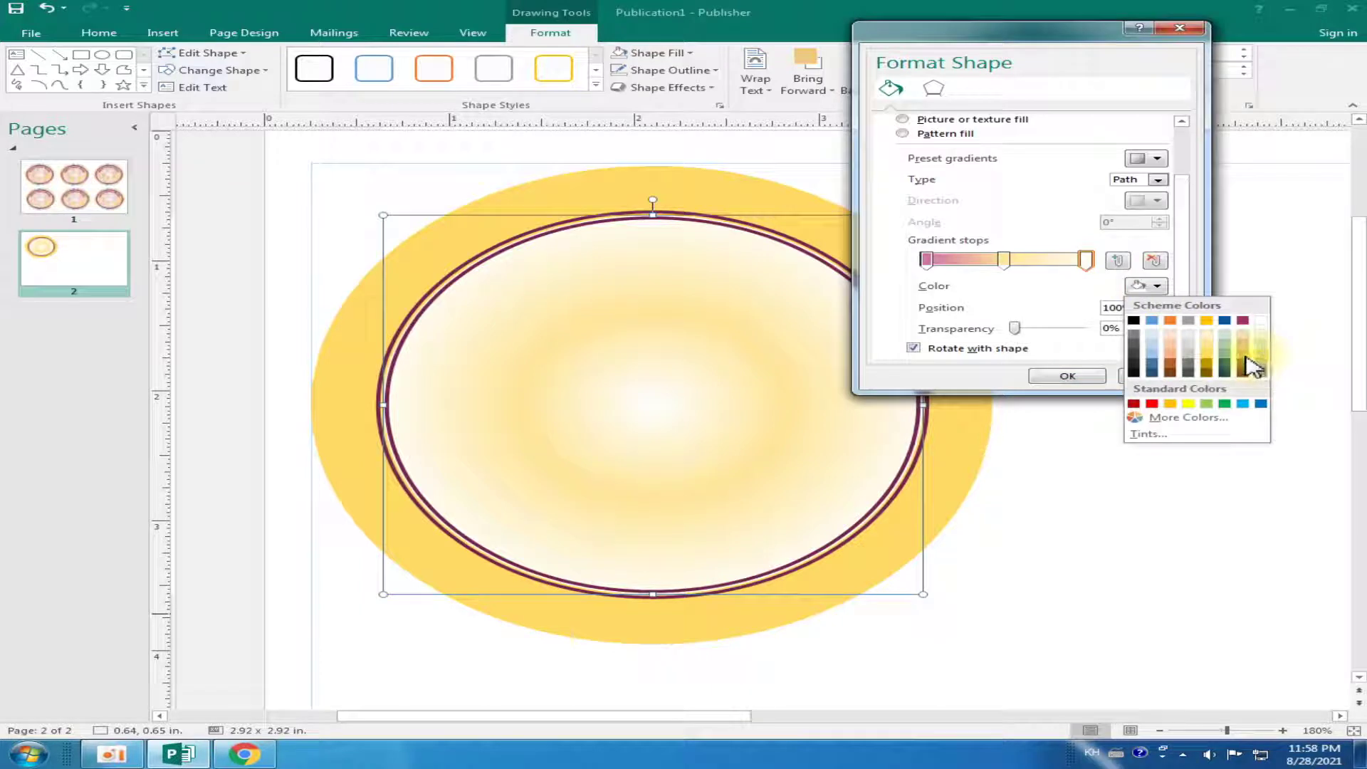
pyautogui.click(1245, 358)
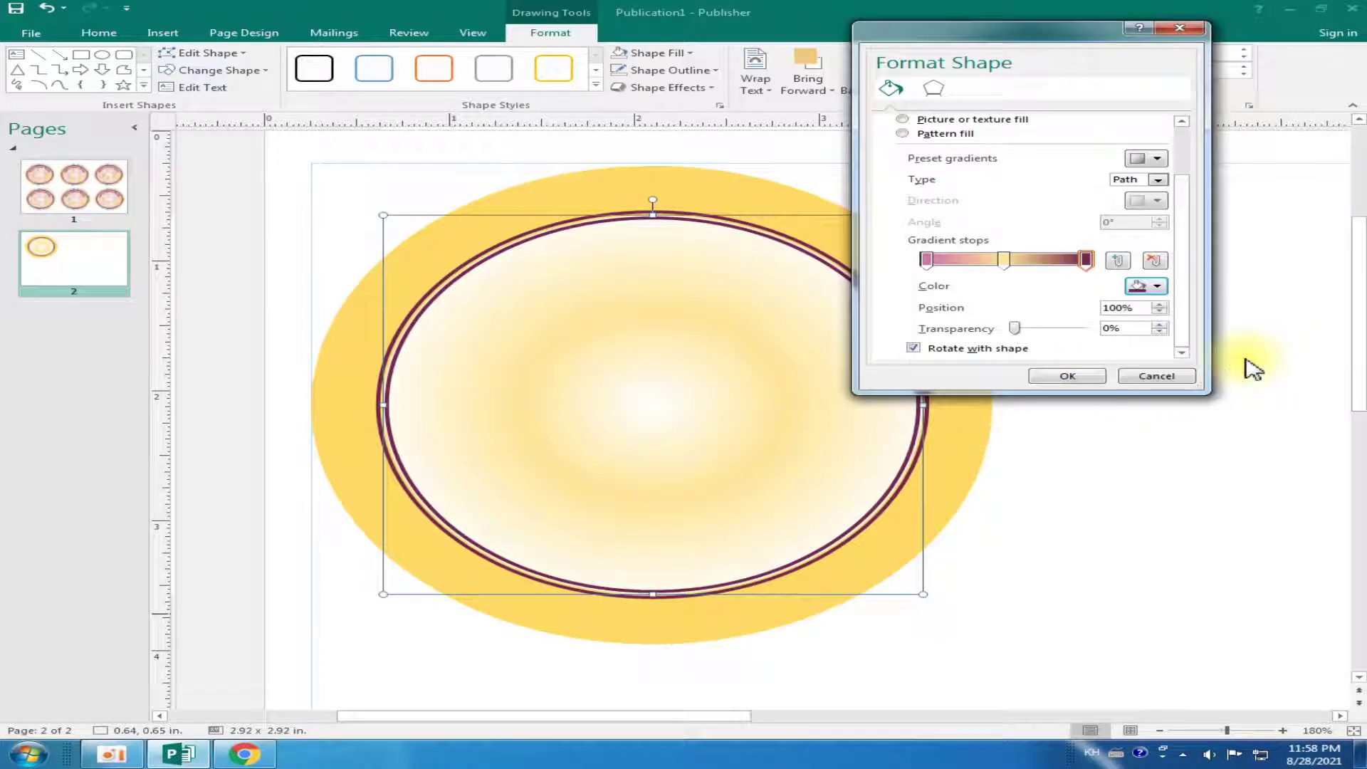
pyautogui.click(1086, 378)
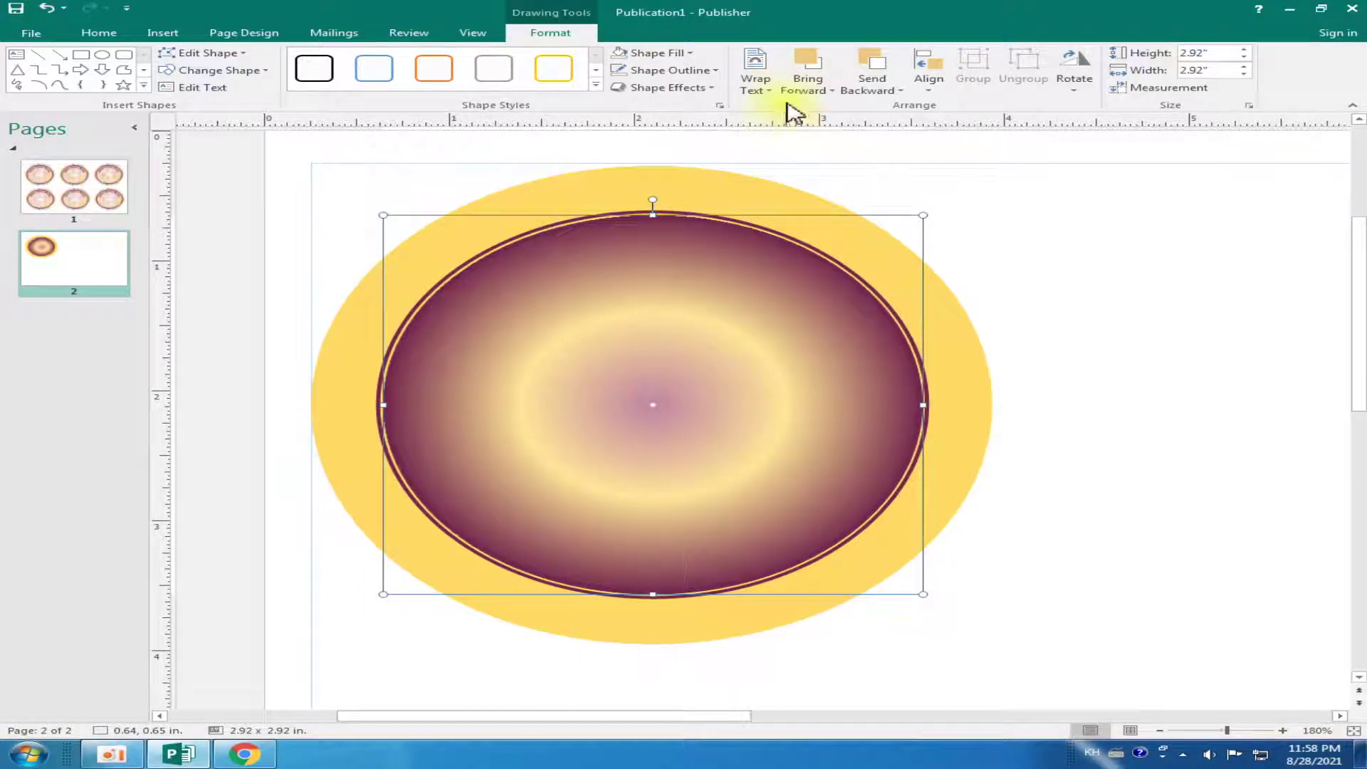
# Set the last gradient stop to pink and the middle stop to pale yellow at 53%
pyautogui.click(687, 54)
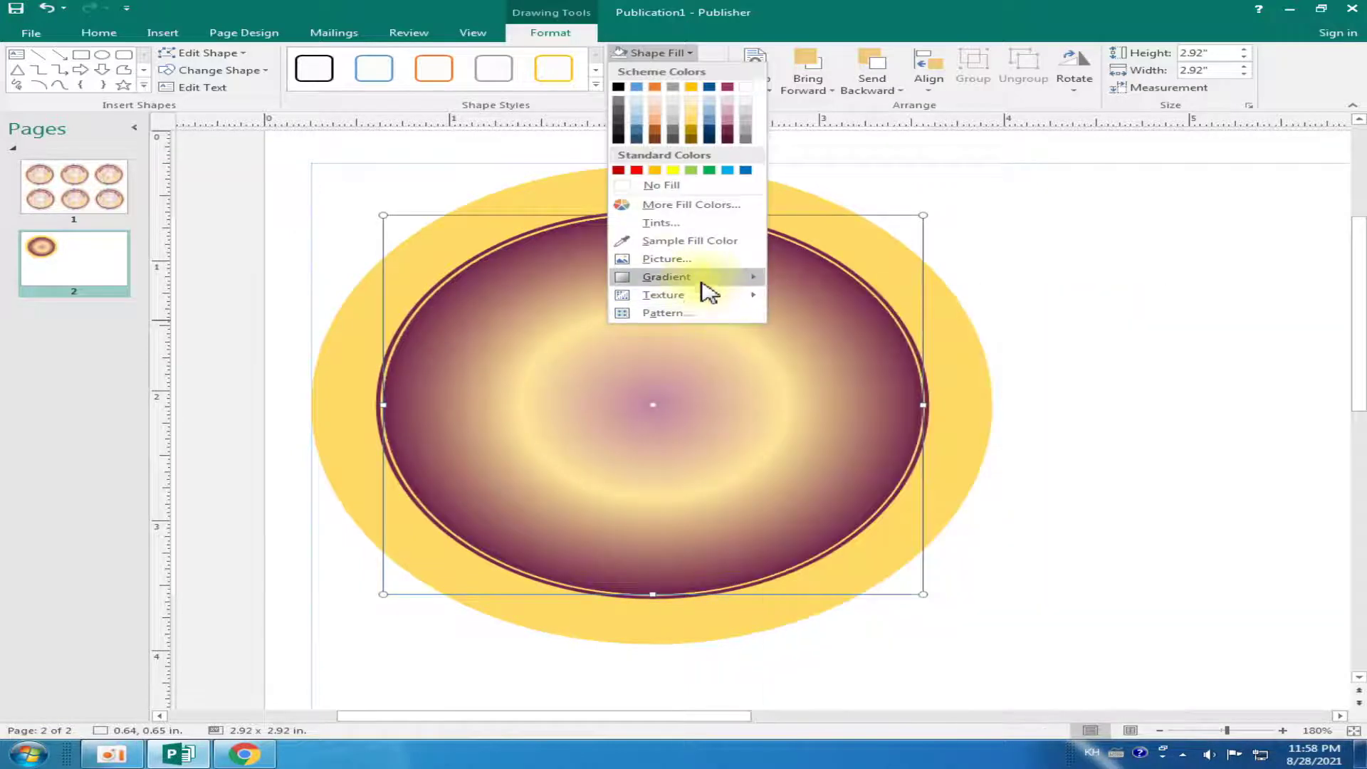
pyautogui.click(898, 626)
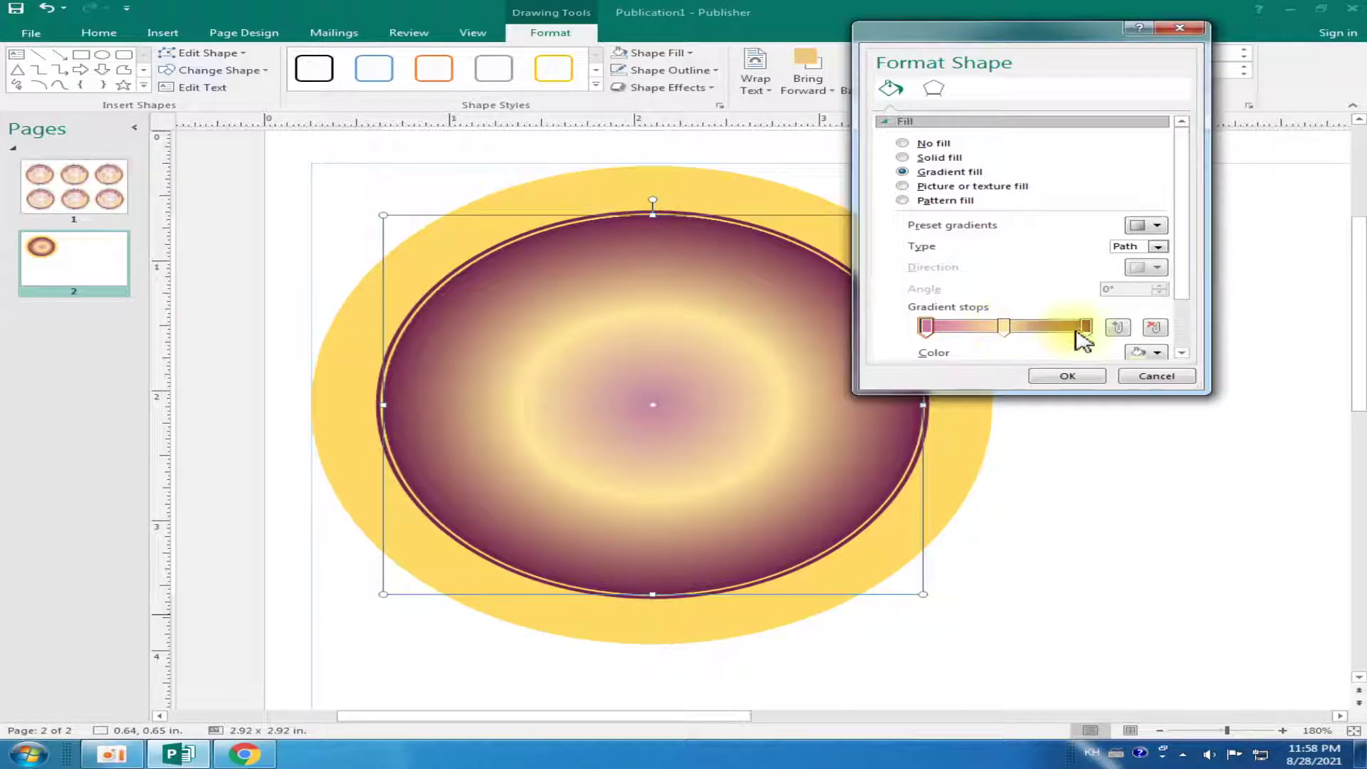
pyautogui.click(1086, 327)
pyautogui.moveTo(1184, 285); pyautogui.dragTo(1184, 320)
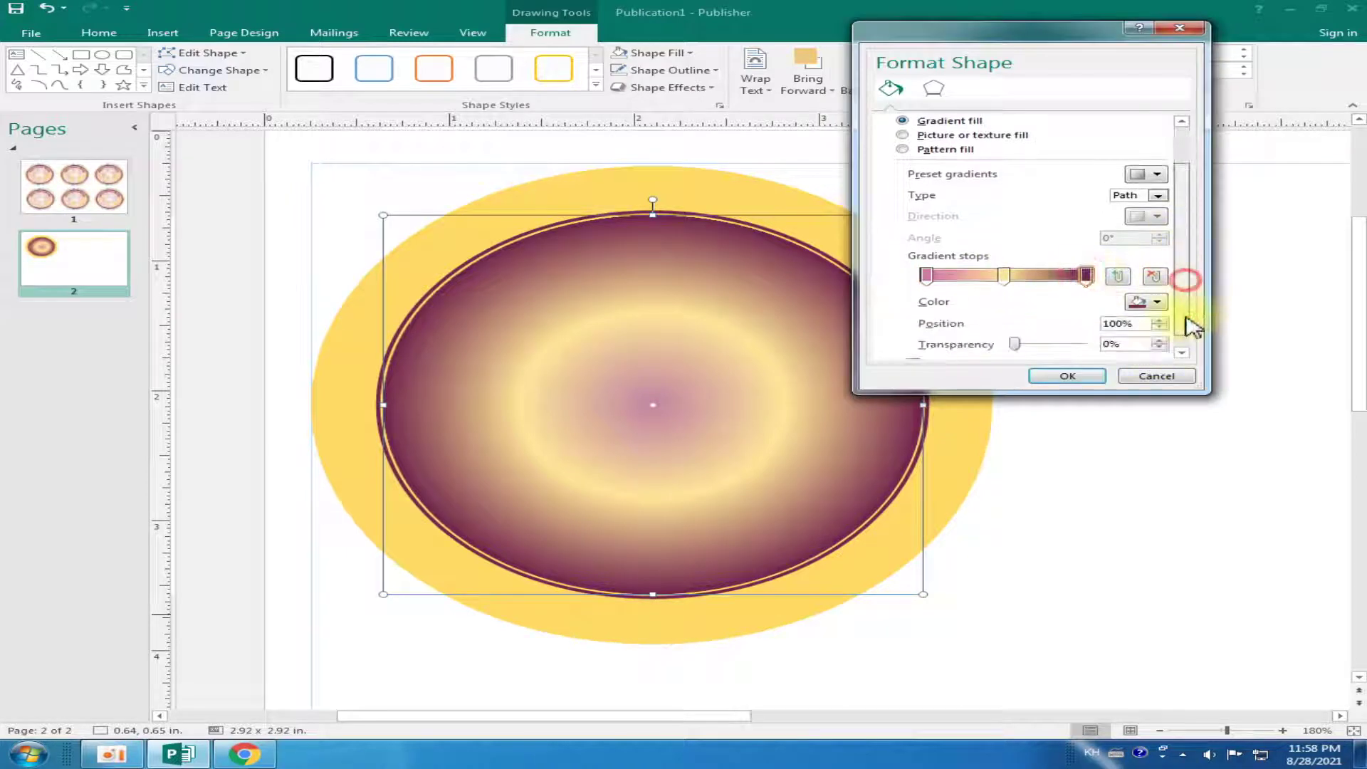
pyautogui.click(1157, 286)
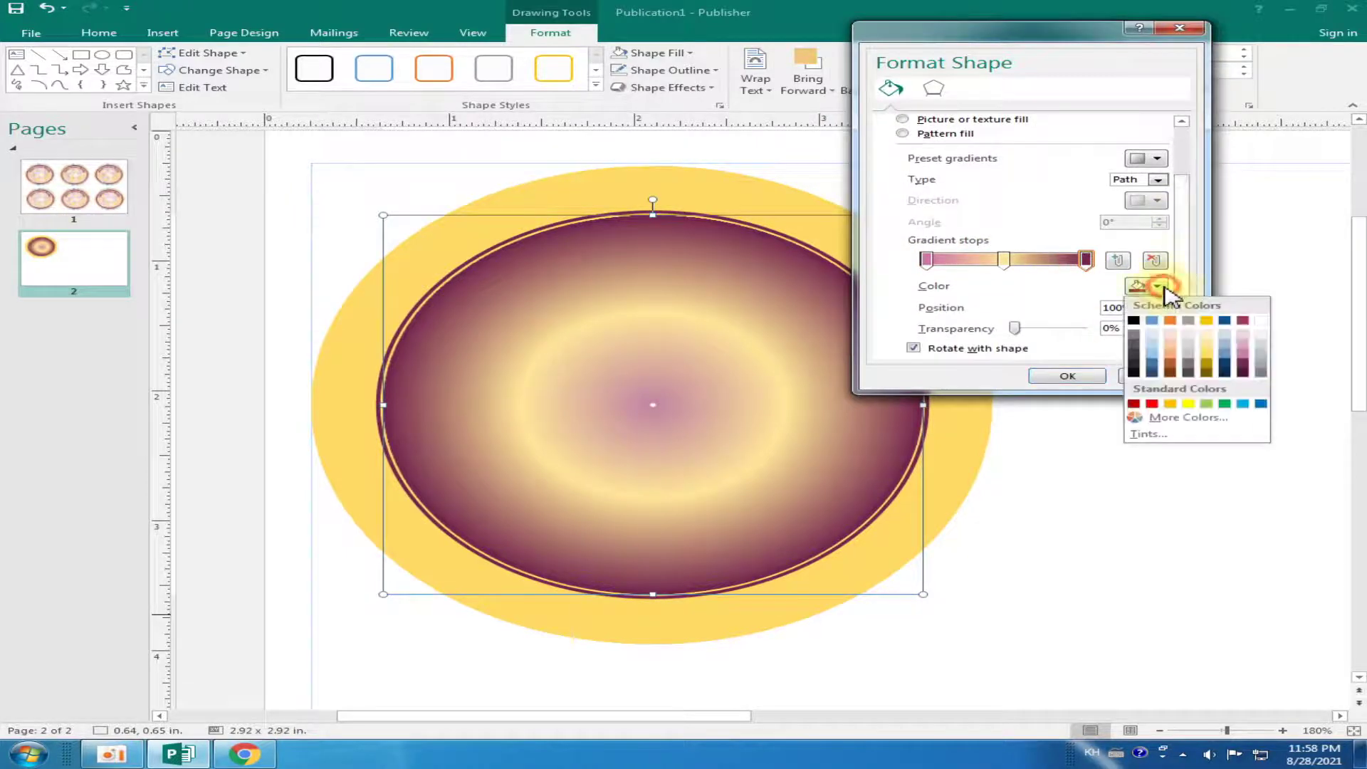
pyautogui.click(1245, 345)
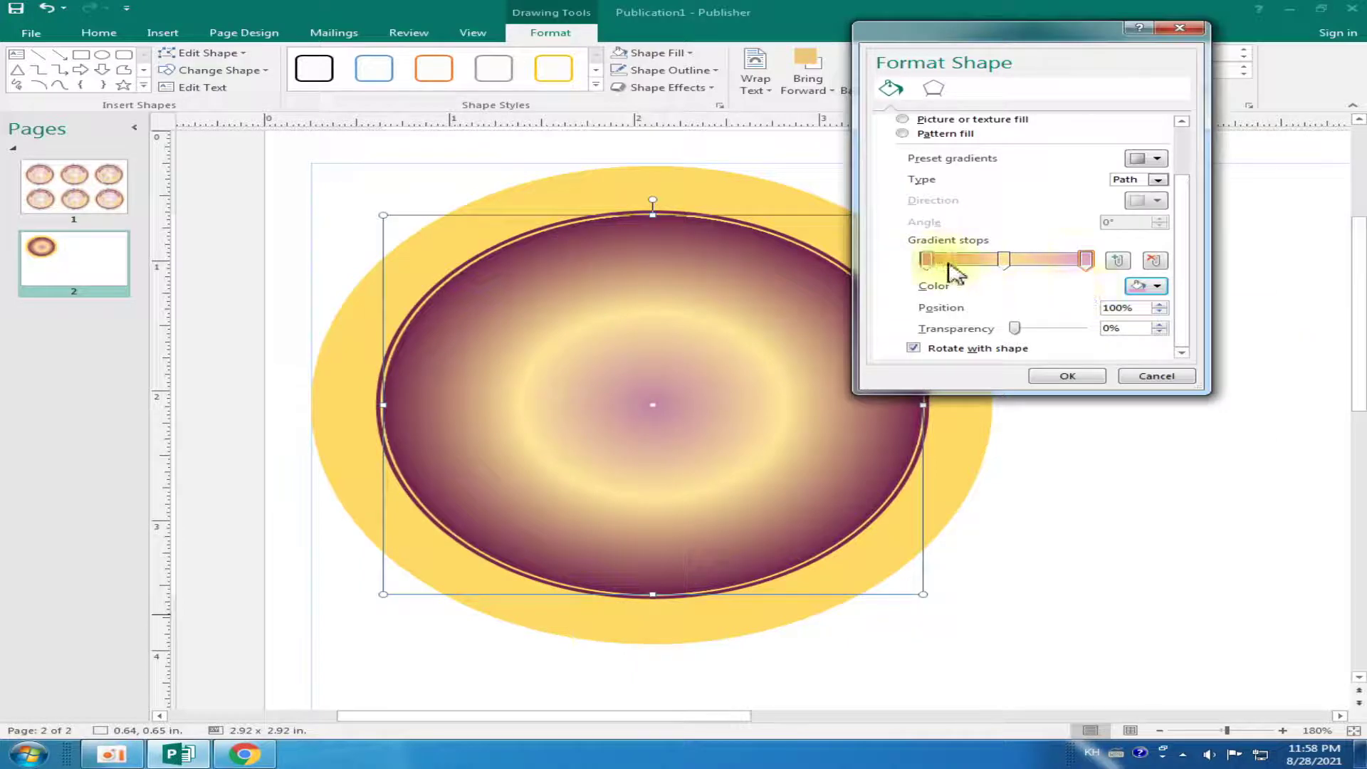
pyautogui.moveTo(1000, 264); pyautogui.dragTo(1014, 265)
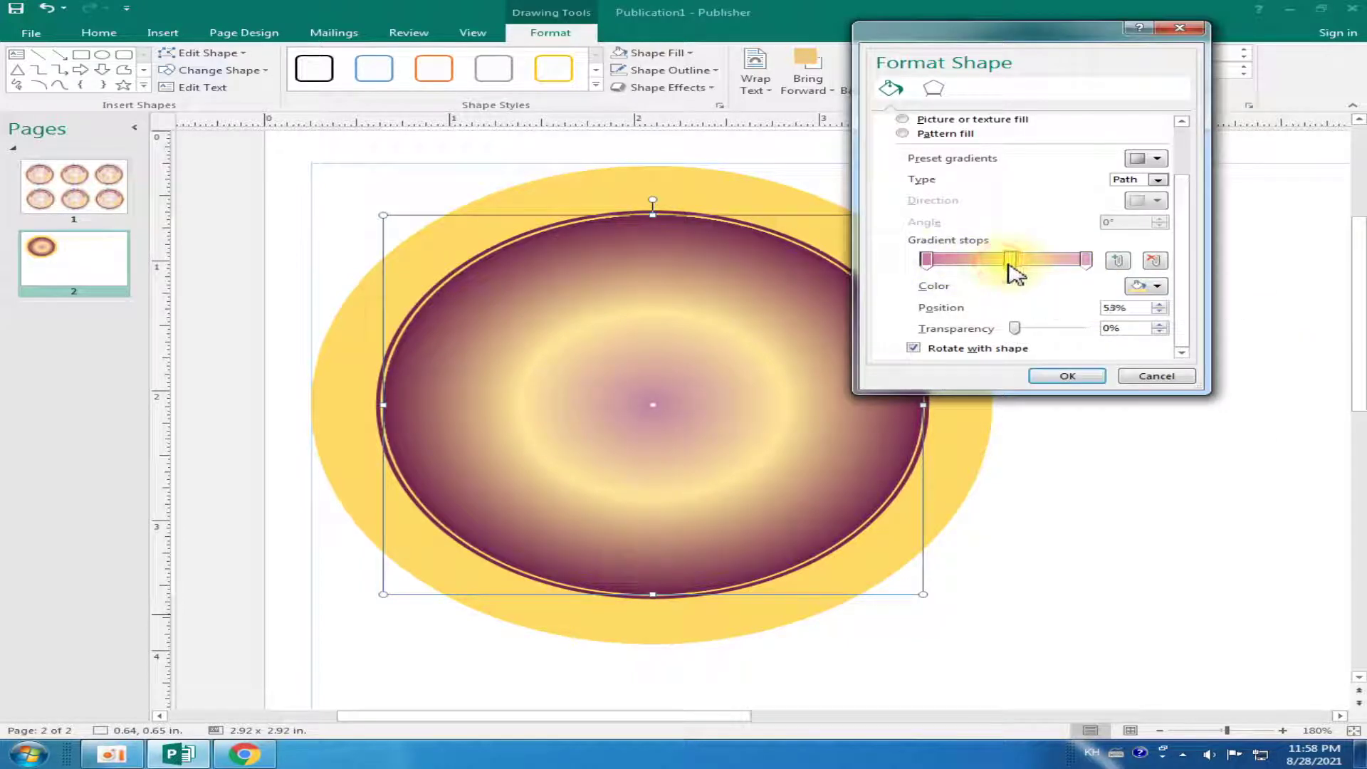
pyautogui.click(1159, 286)
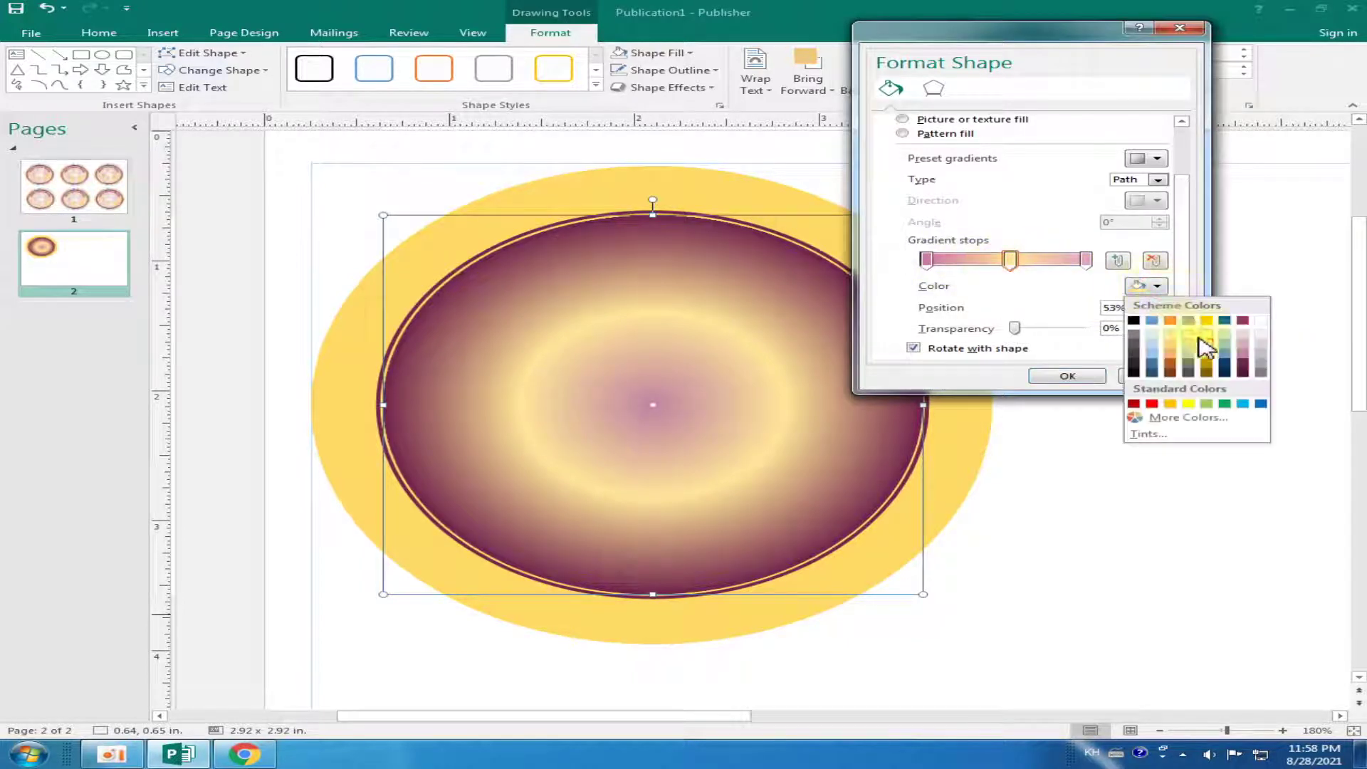
pyautogui.click(1207, 331)
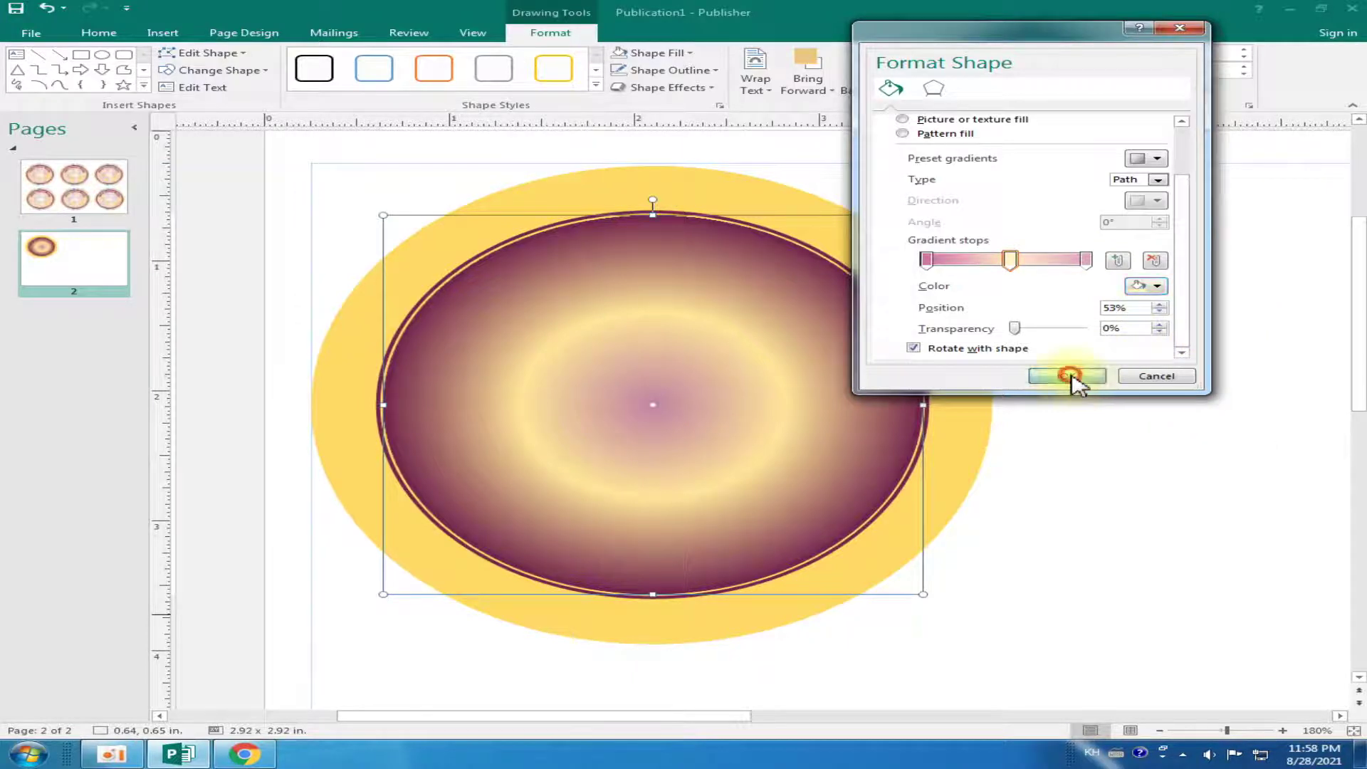
pyautogui.click(1068, 376)
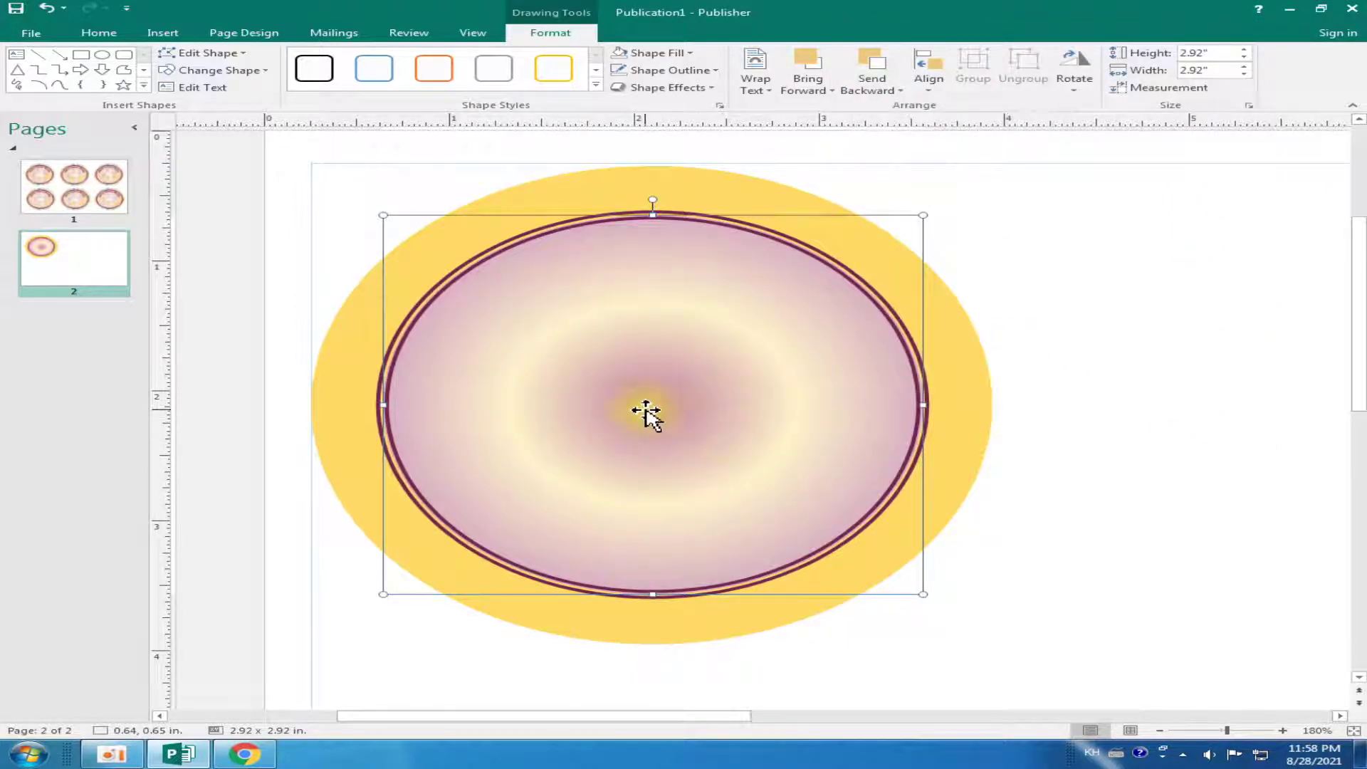
# Try a light gradient variation, then remove the middle stop for a two-stop radial gradient
pyautogui.click(685, 54)
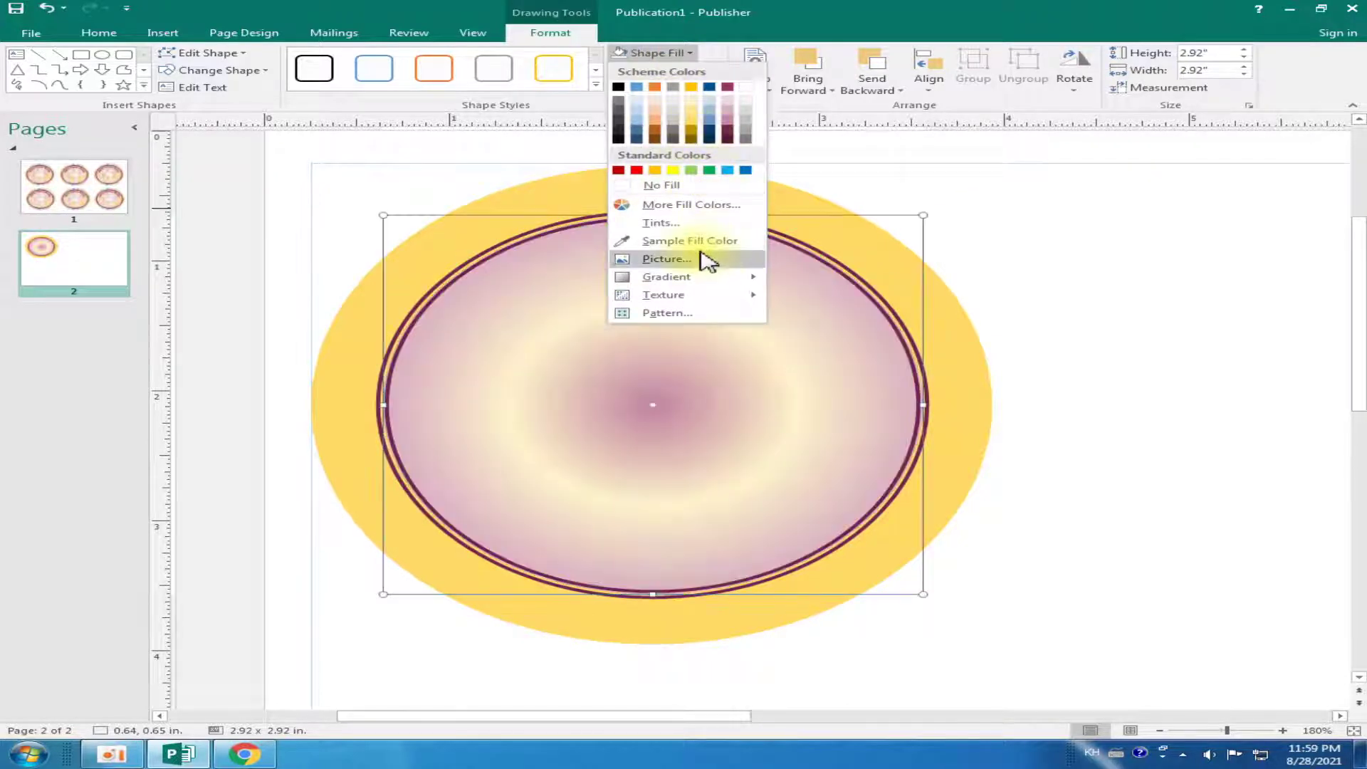
pyautogui.moveTo(666, 276)
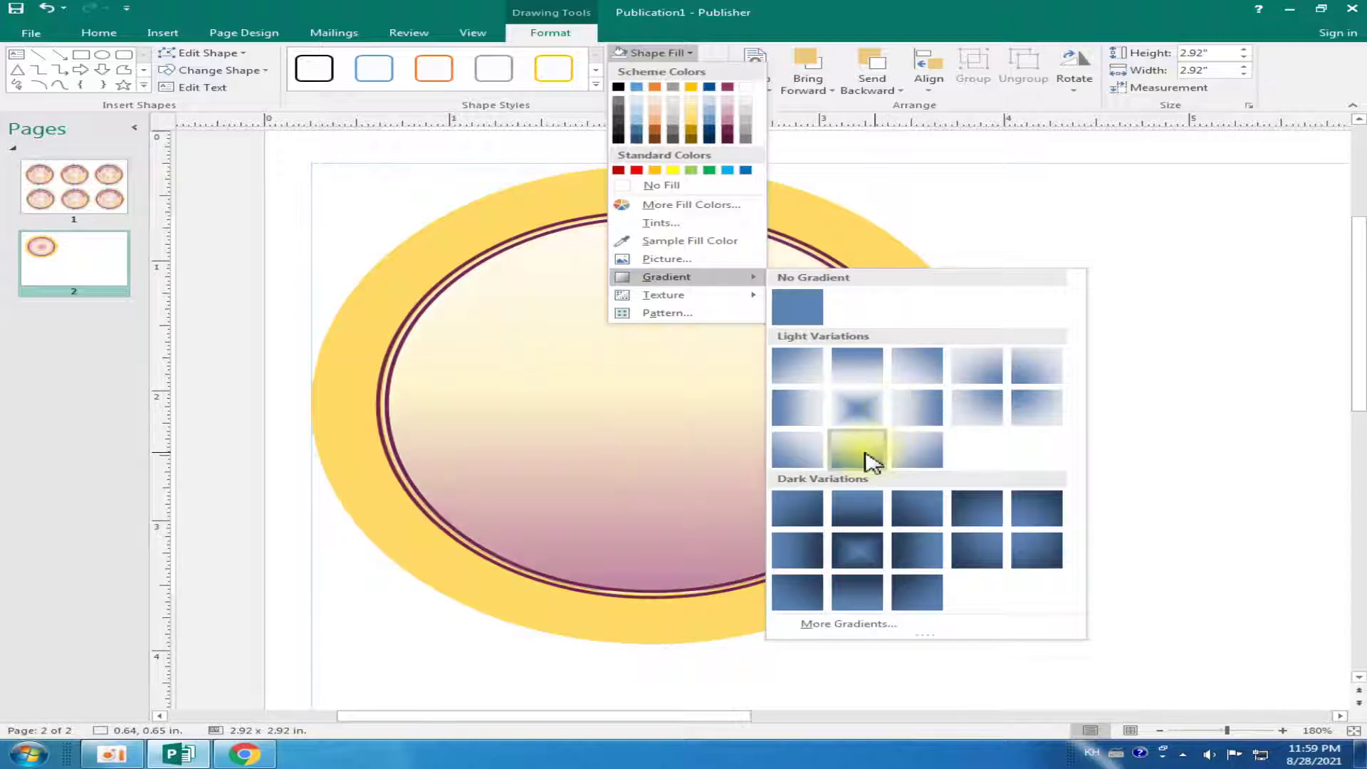
pyautogui.click(859, 413)
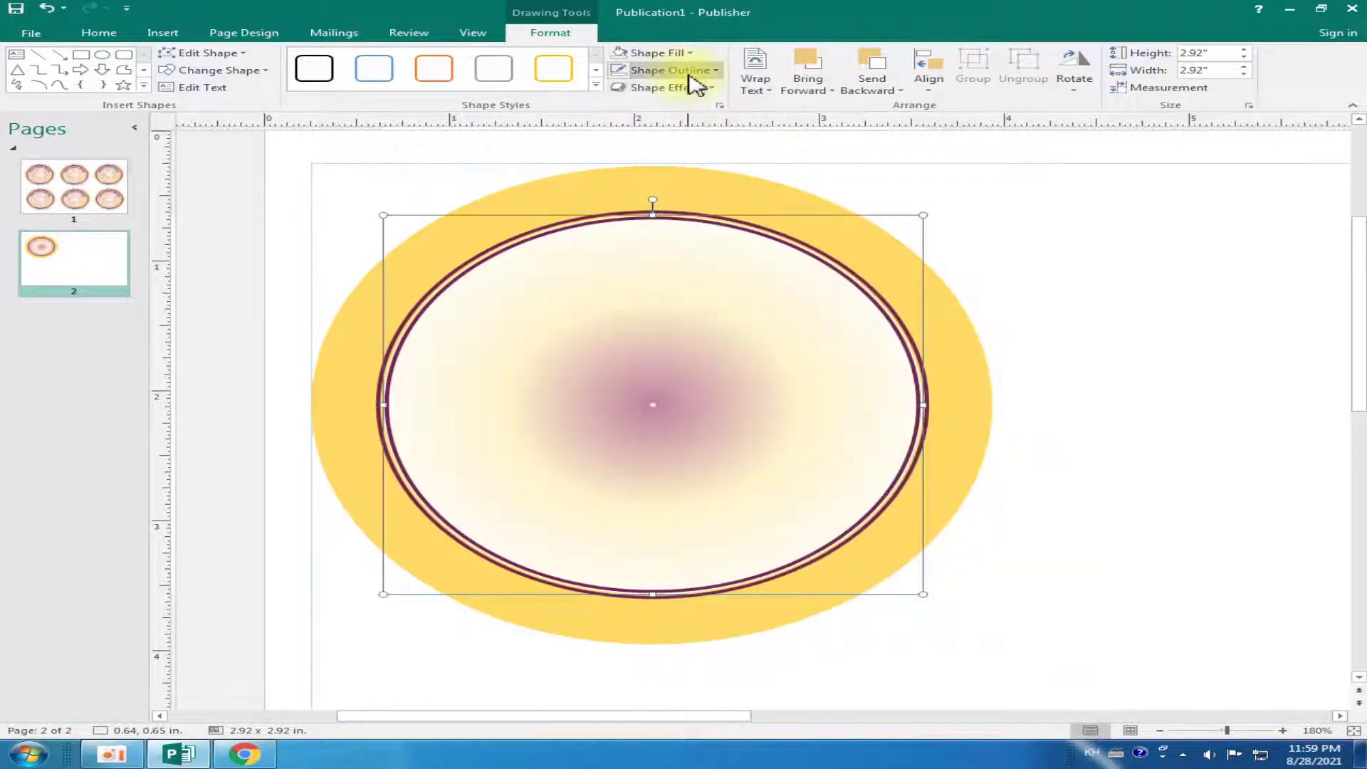
pyautogui.click(683, 54)
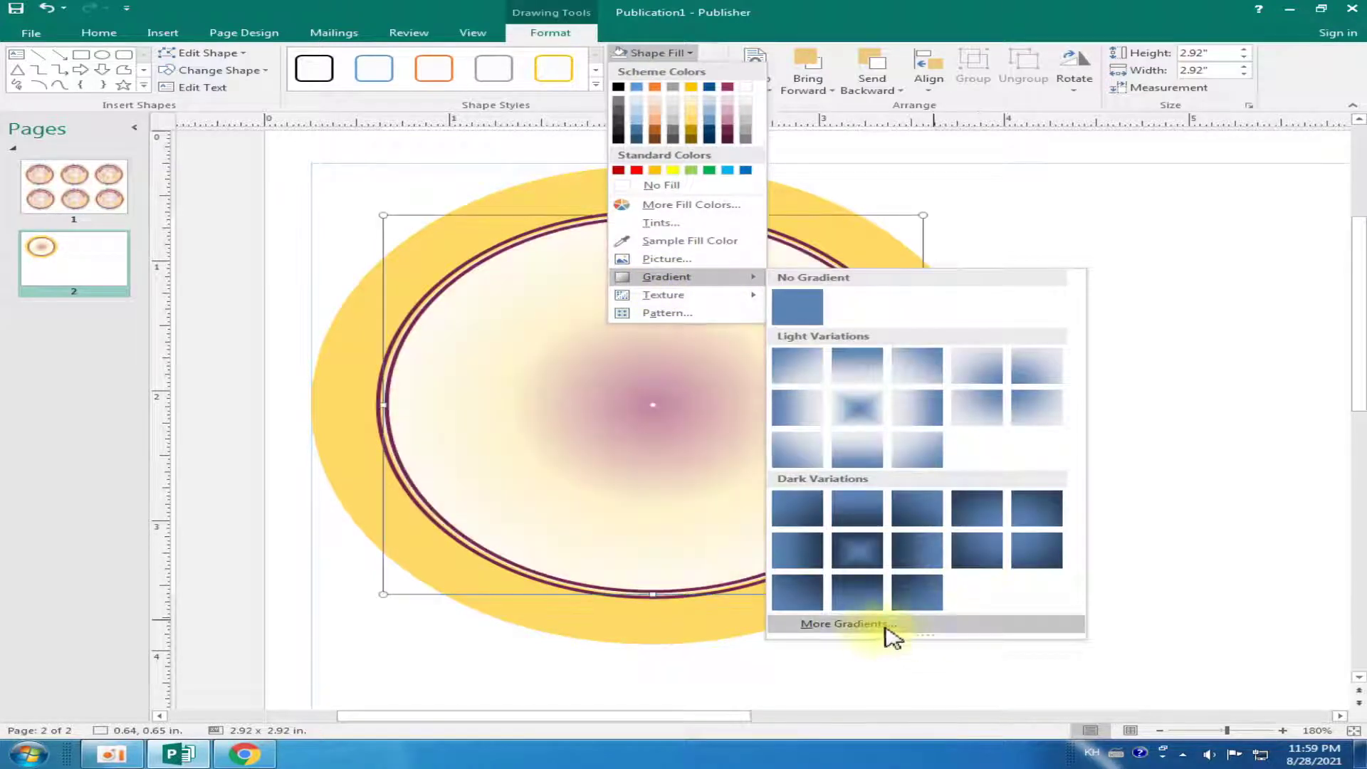
pyautogui.click(847, 624)
pyautogui.click(1010, 328)
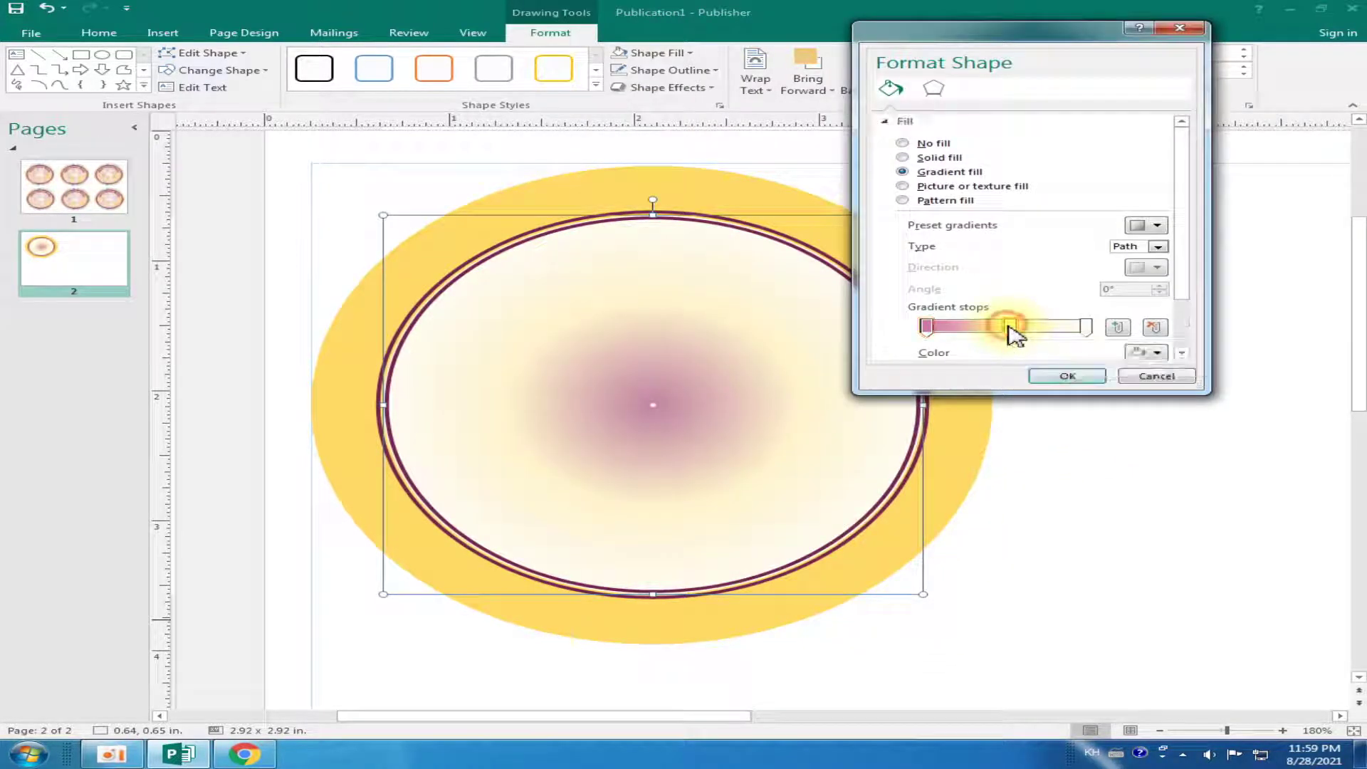
pyautogui.click(1086, 327)
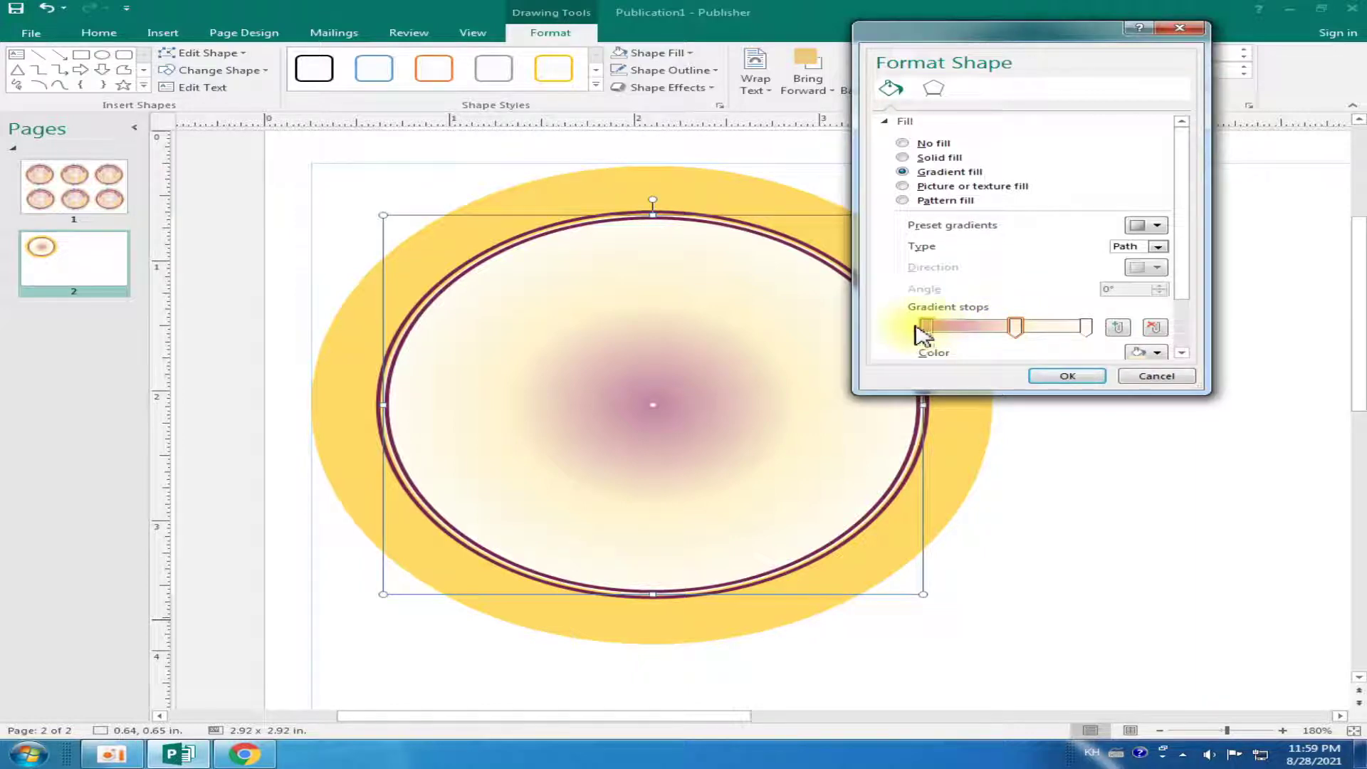
pyautogui.click(1154, 329)
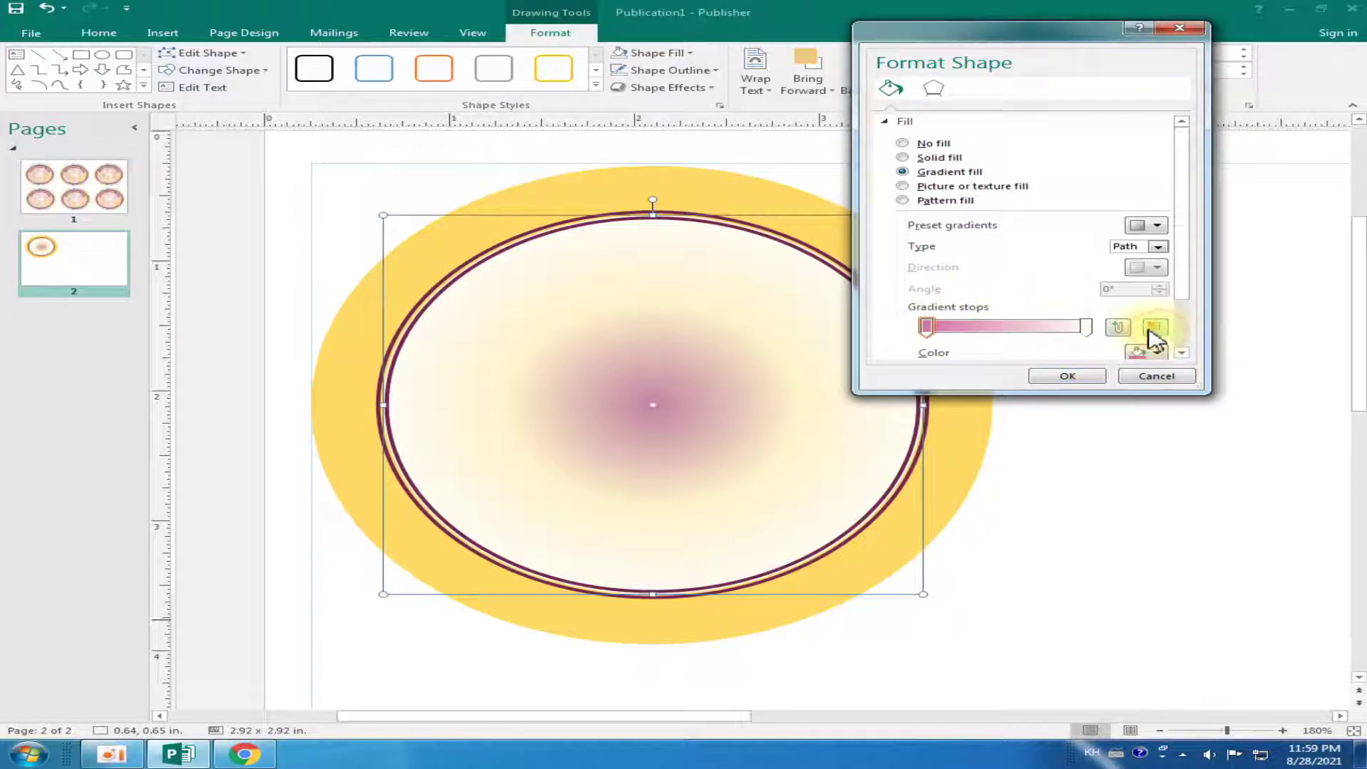
pyautogui.click(1066, 376)
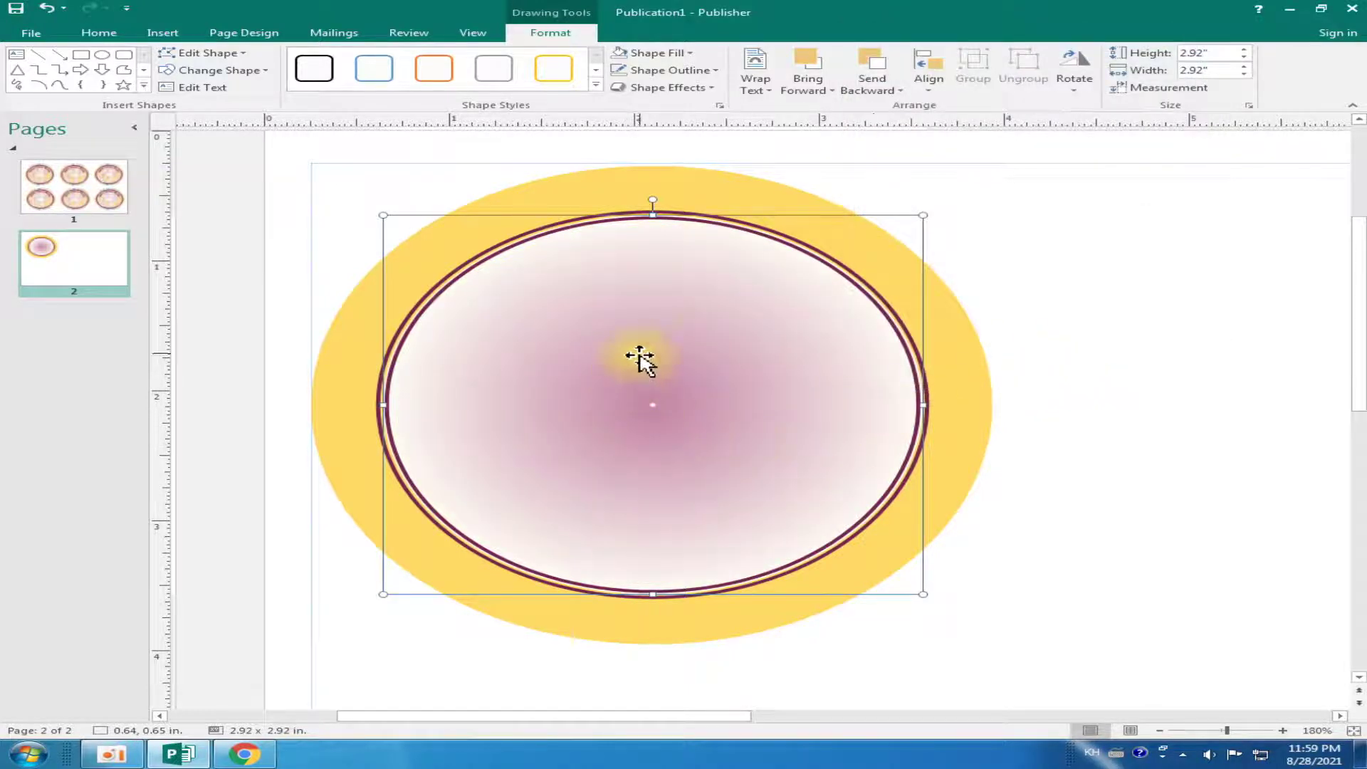
# In the inner circle's full gradient settings, add a new gold stop
pyautogui.click(79, 184)
pyautogui.click(68, 250)
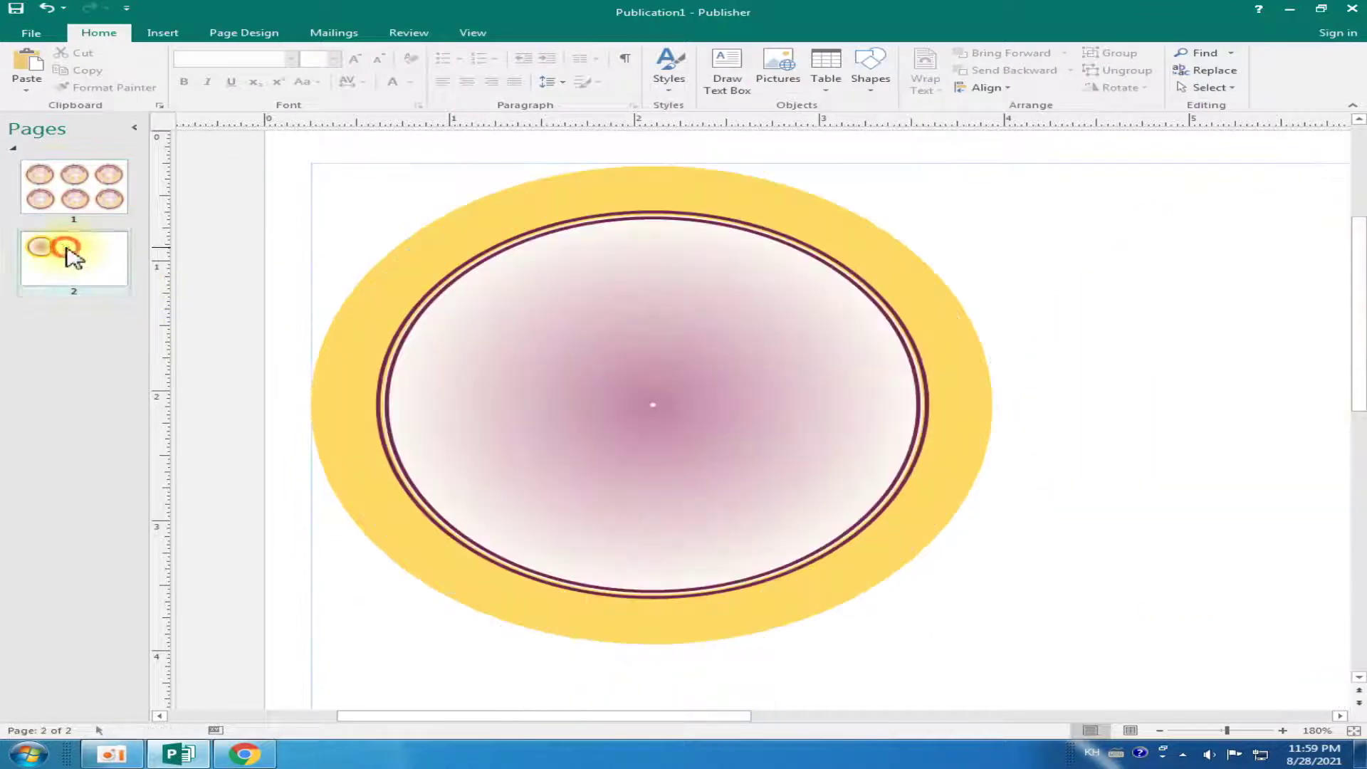
pyautogui.click(729, 372)
pyautogui.click(552, 33)
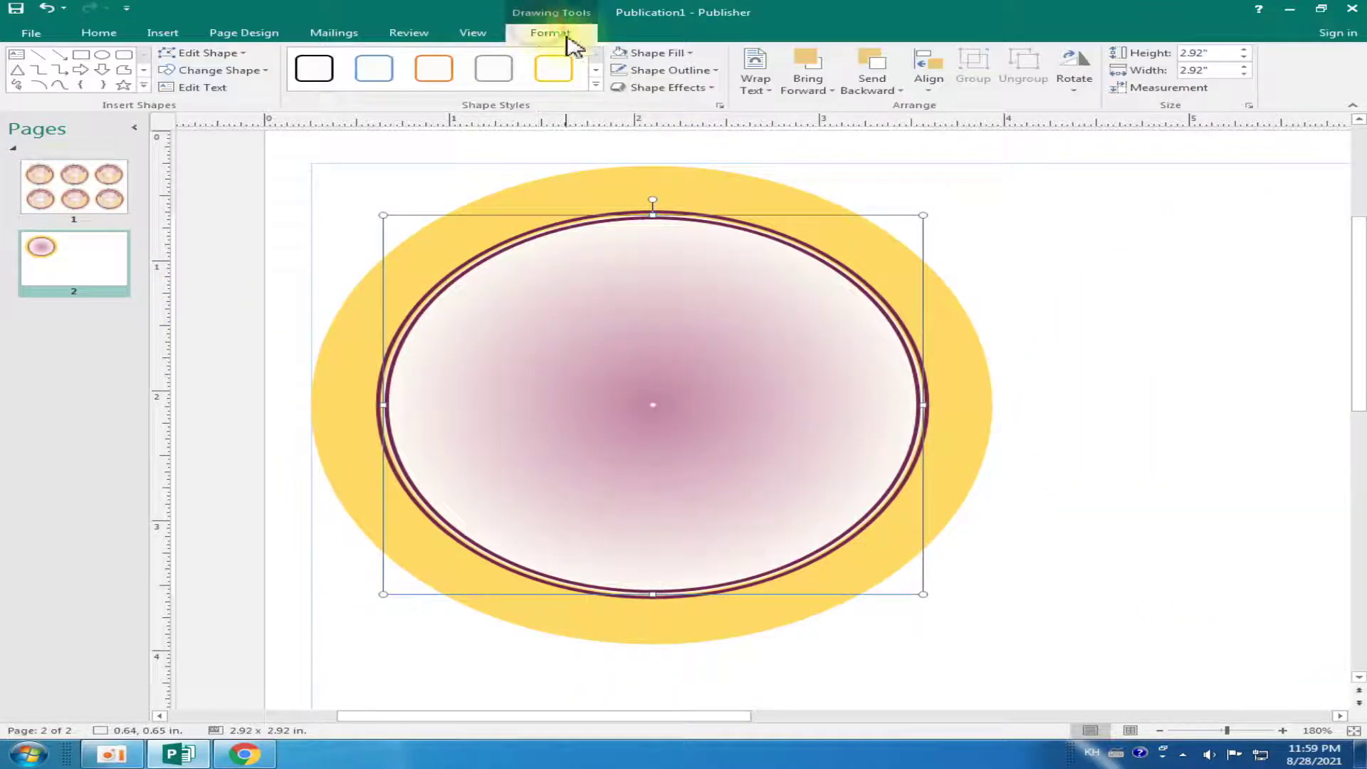
pyautogui.click(688, 53)
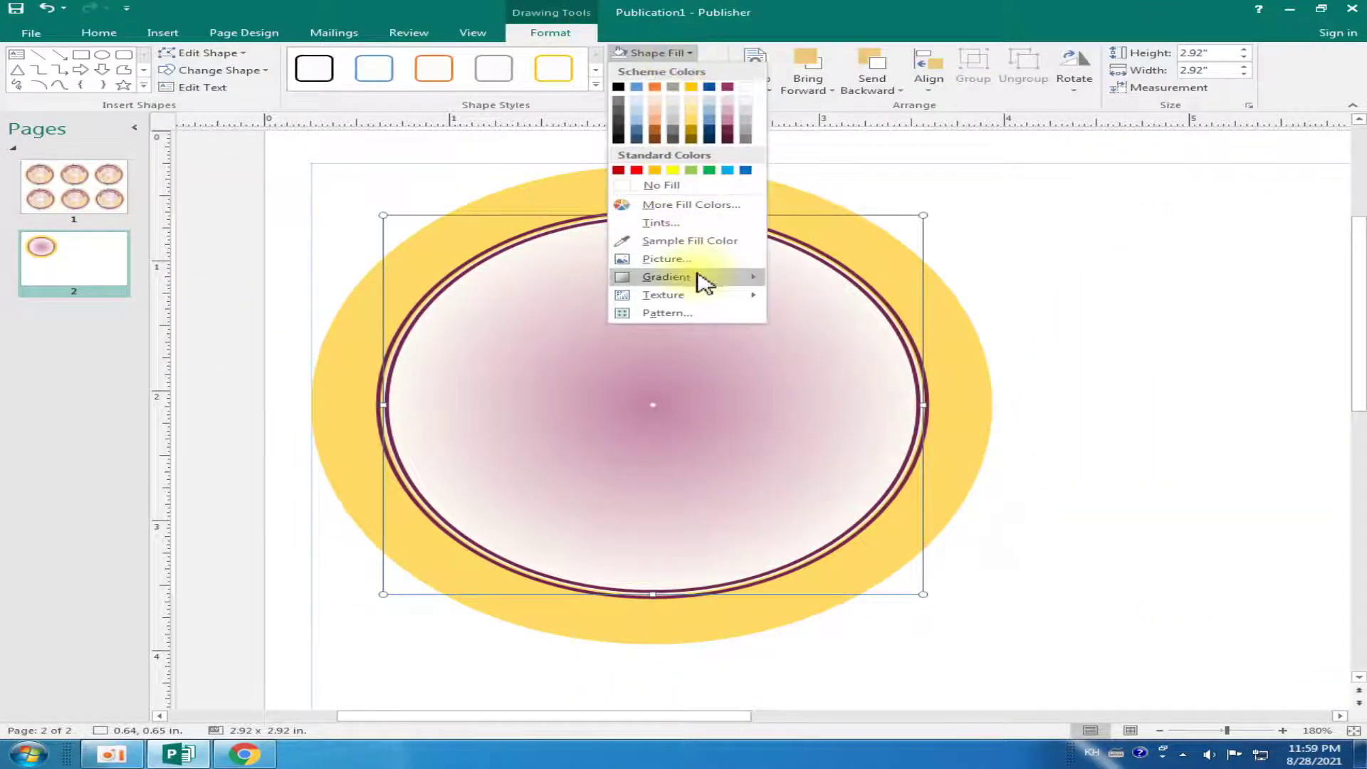
pyautogui.moveTo(667, 276)
pyautogui.click(847, 624)
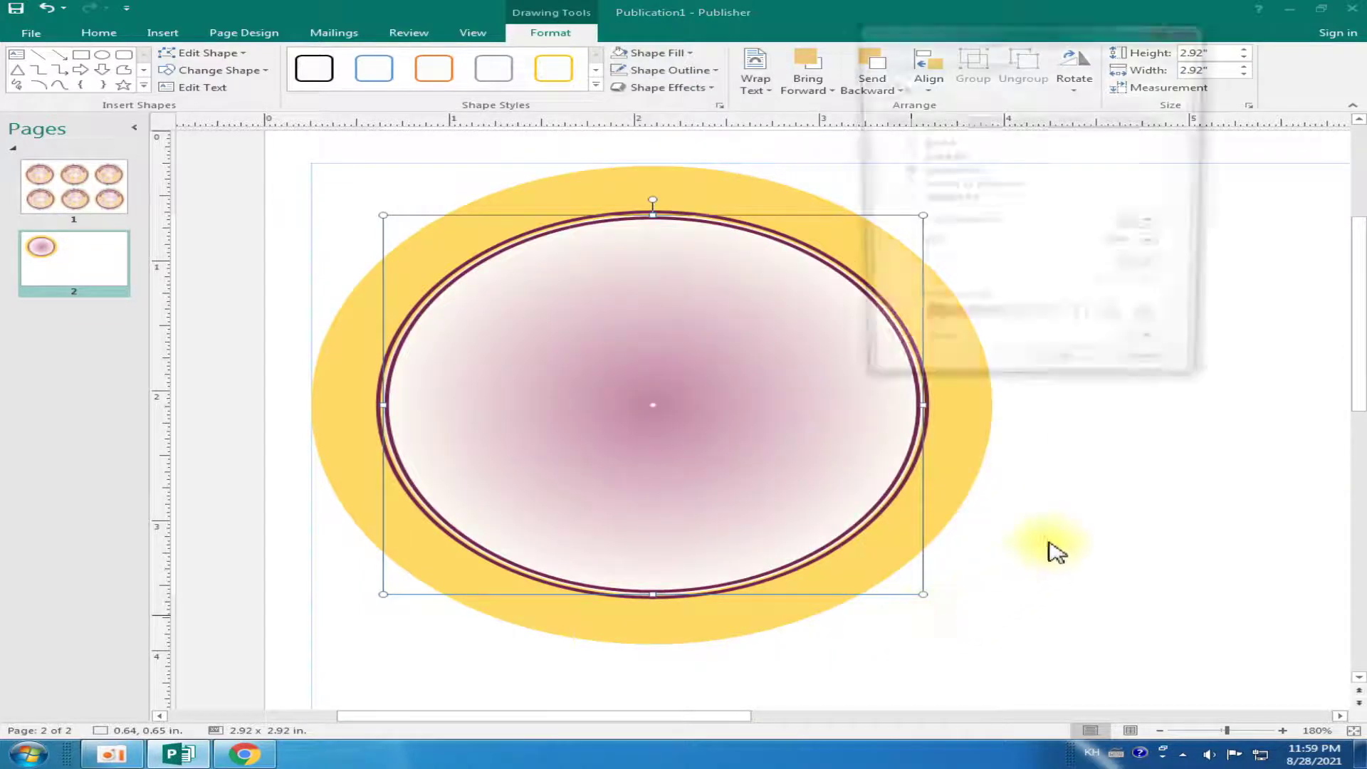
pyautogui.click(1005, 327)
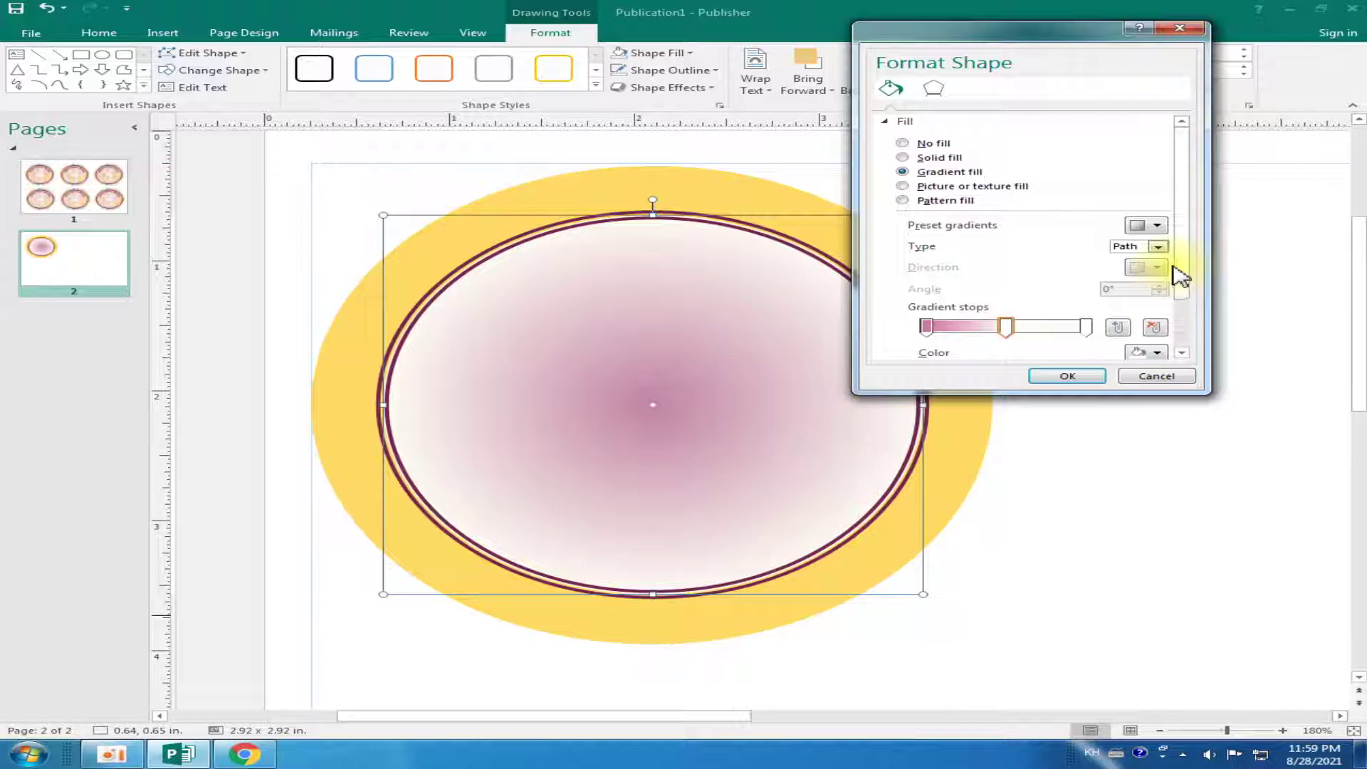
pyautogui.scroll(-2, 1181, 274)
pyautogui.click(1157, 286)
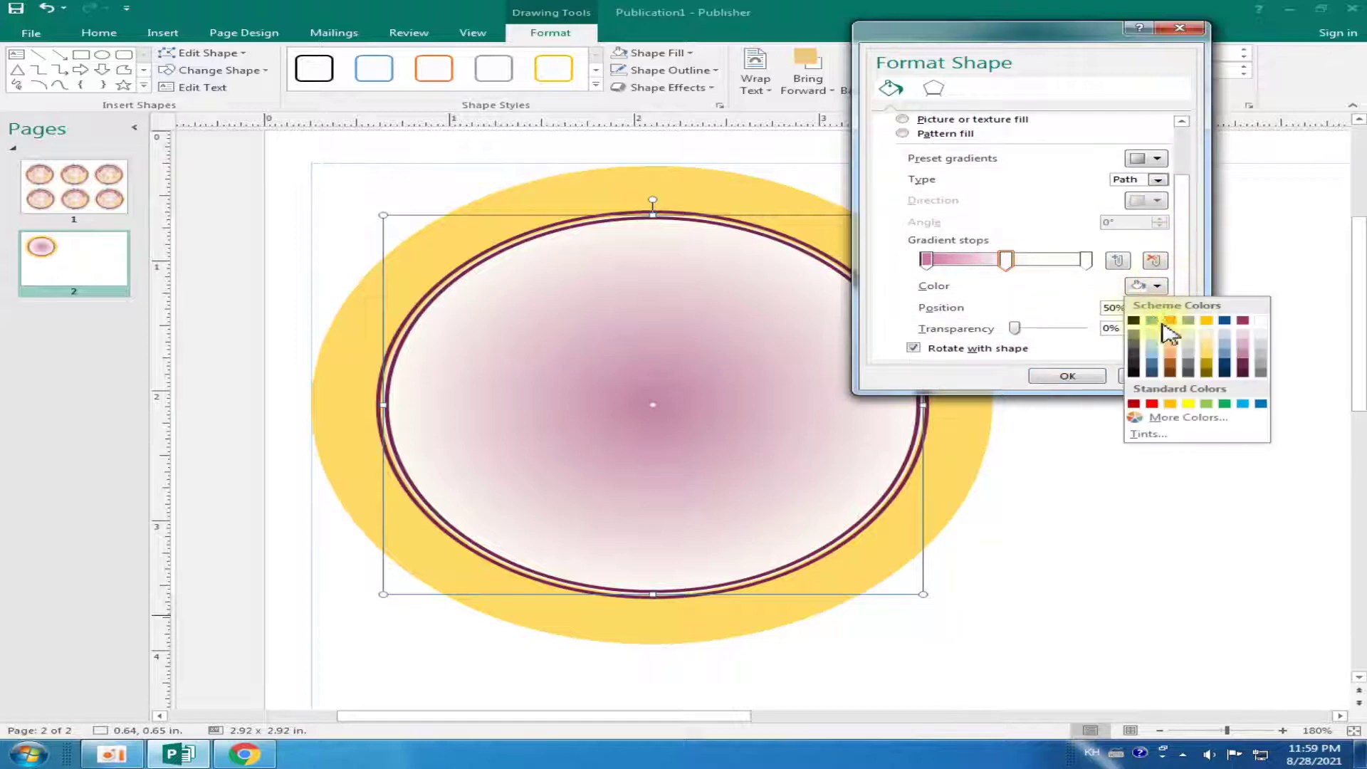
pyautogui.click(1207, 363)
# Remove the extra gradient stops crowded at the left end, including the pink one at 1%
pyautogui.click(919, 258)
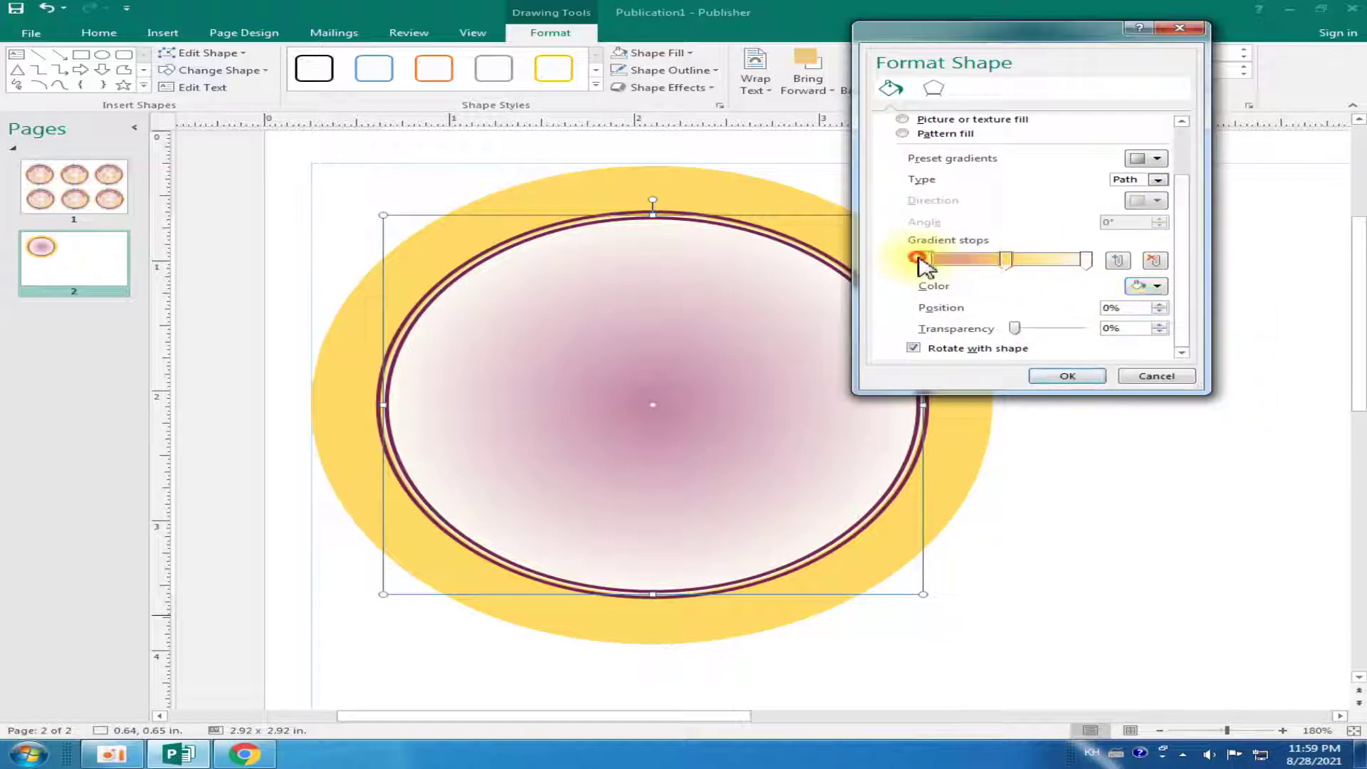
pyautogui.click(1085, 261)
pyautogui.click(925, 260)
pyautogui.click(1153, 261)
pyautogui.click(925, 260)
pyautogui.click(1153, 261)
pyautogui.click(925, 260)
pyautogui.click(1154, 261)
pyautogui.click(925, 260)
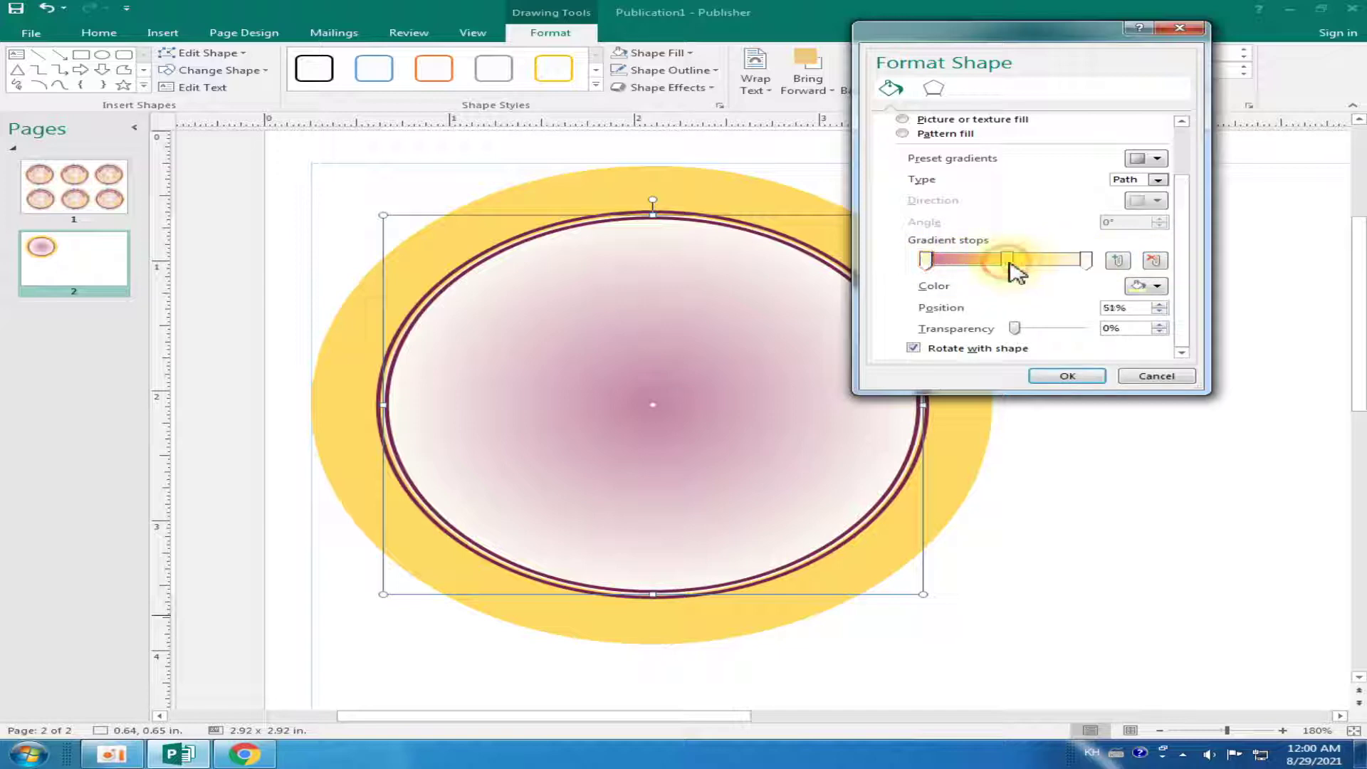
# Recolour the middle and right gradient stops with lighter, pale yellow tints
pyautogui.click(1158, 285)
pyautogui.click(1157, 285)
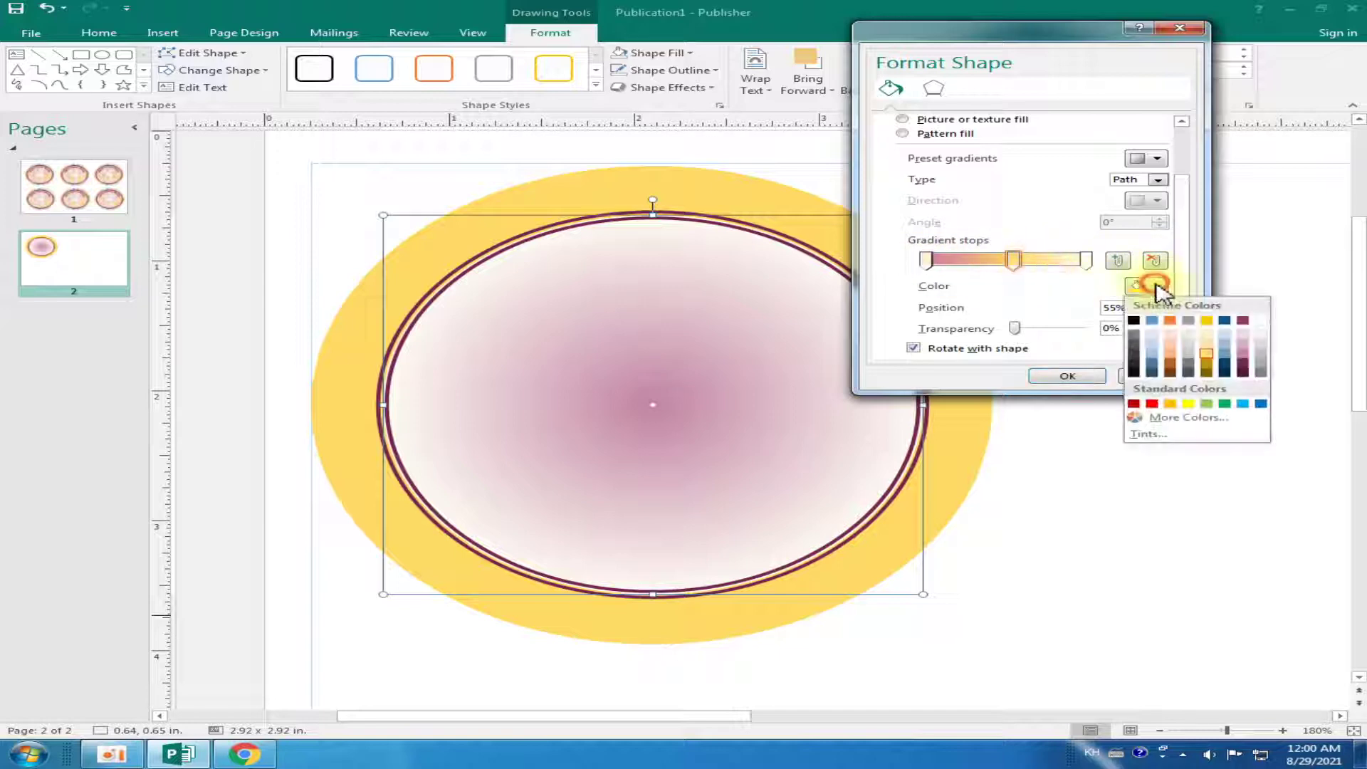
pyautogui.click(1206, 336)
pyautogui.click(1087, 260)
pyautogui.click(1159, 285)
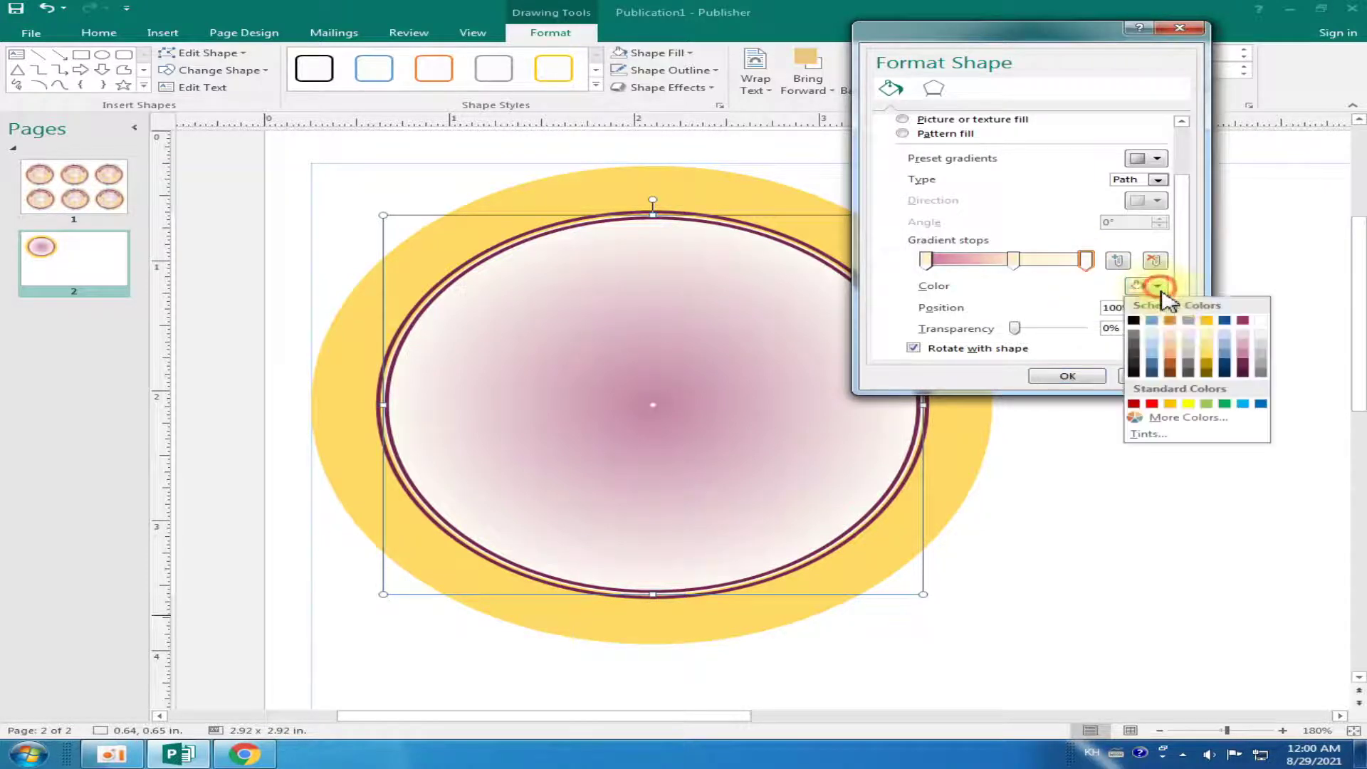
pyautogui.click(1213, 344)
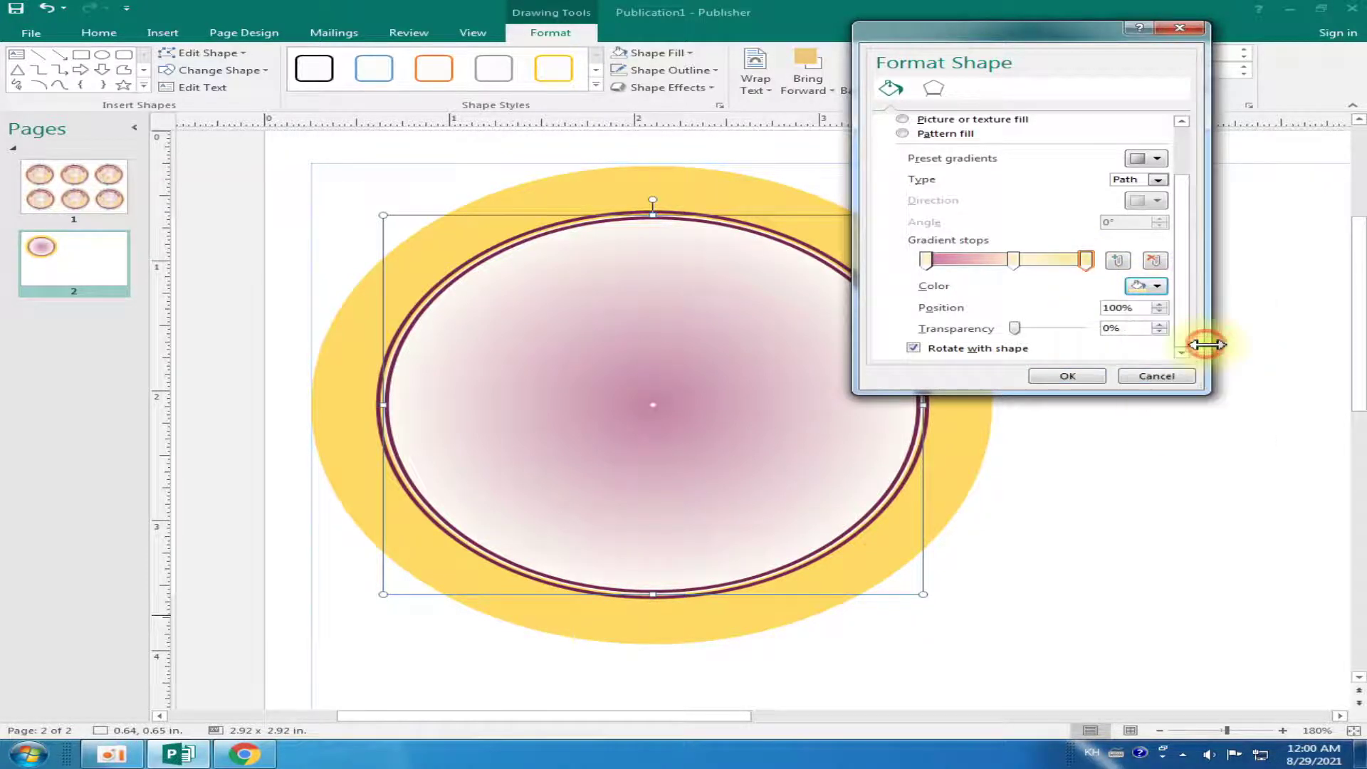
pyautogui.click(1157, 286)
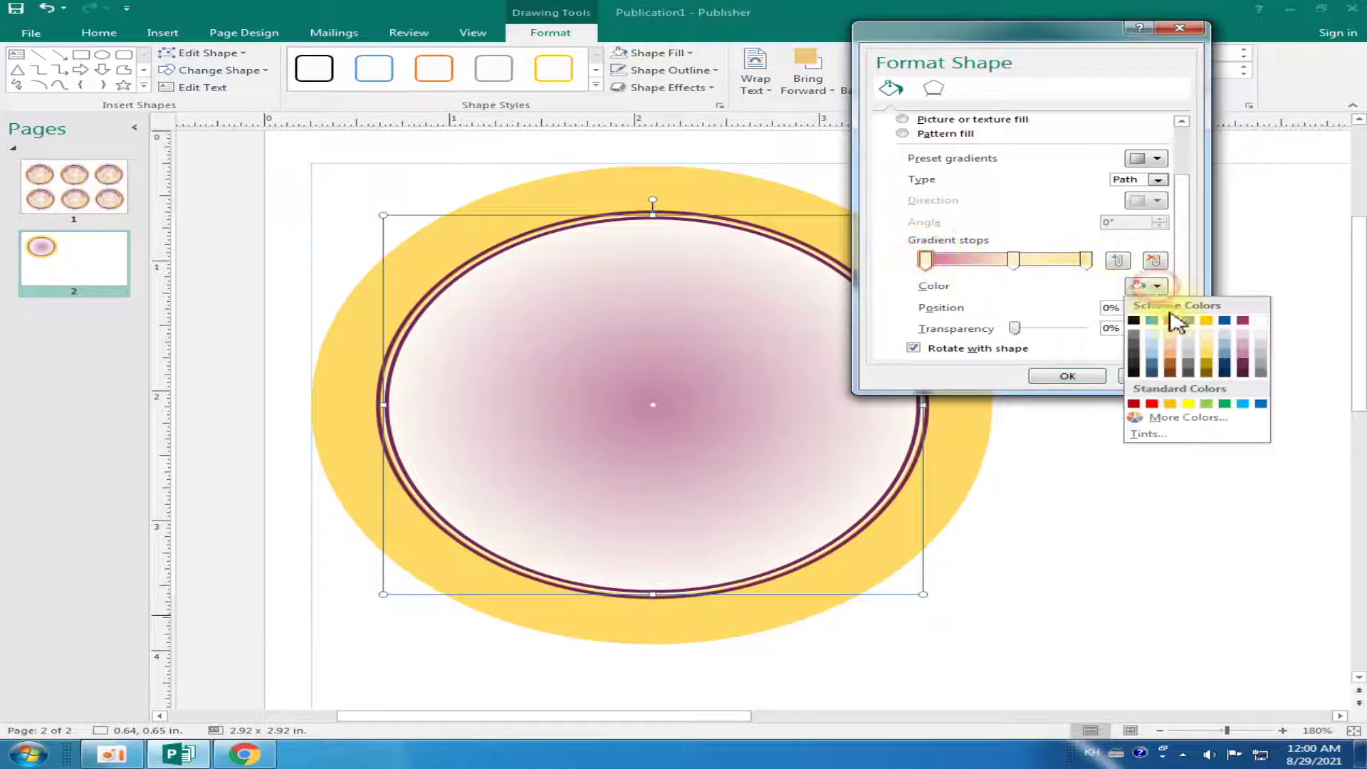
pyautogui.click(1184, 354)
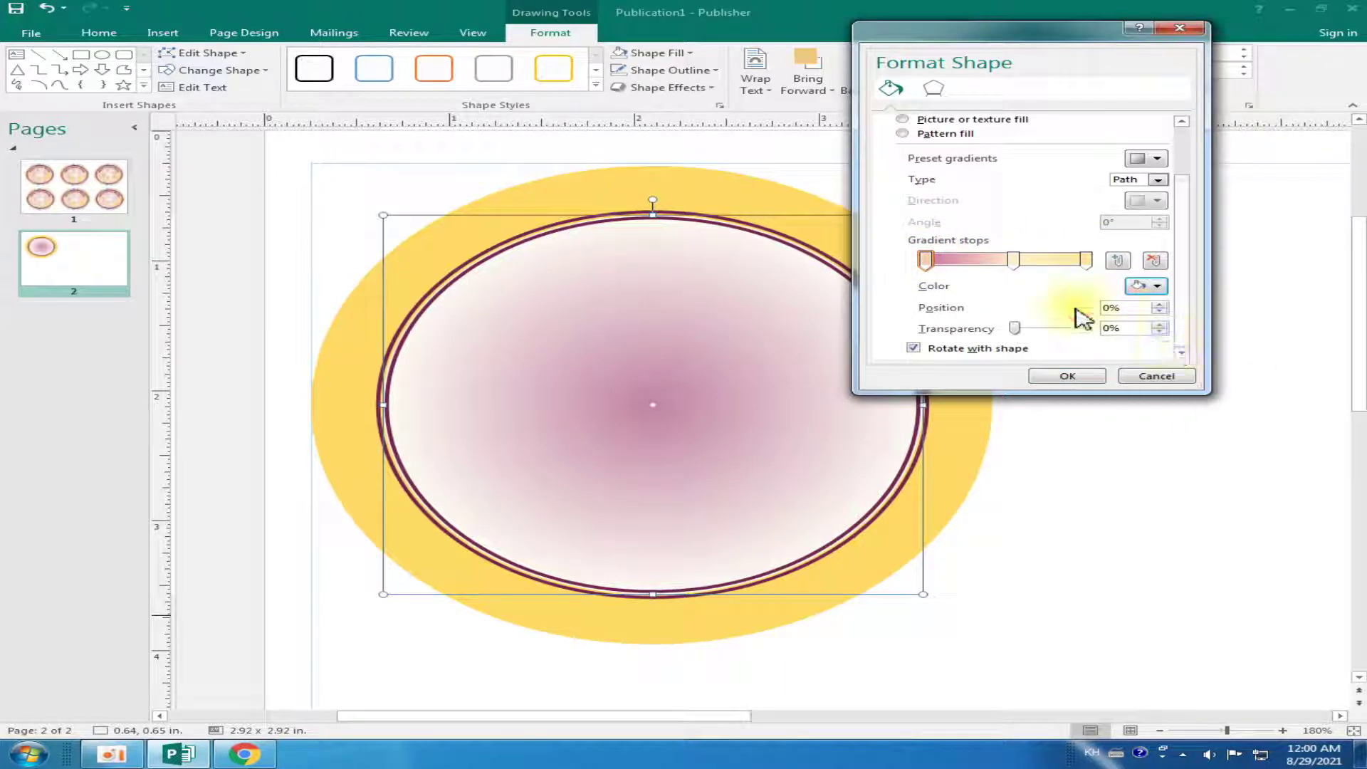
# Delete the left stop, move the first stop to 1%, recolour the right stop, and apply
pyautogui.click(926, 260)
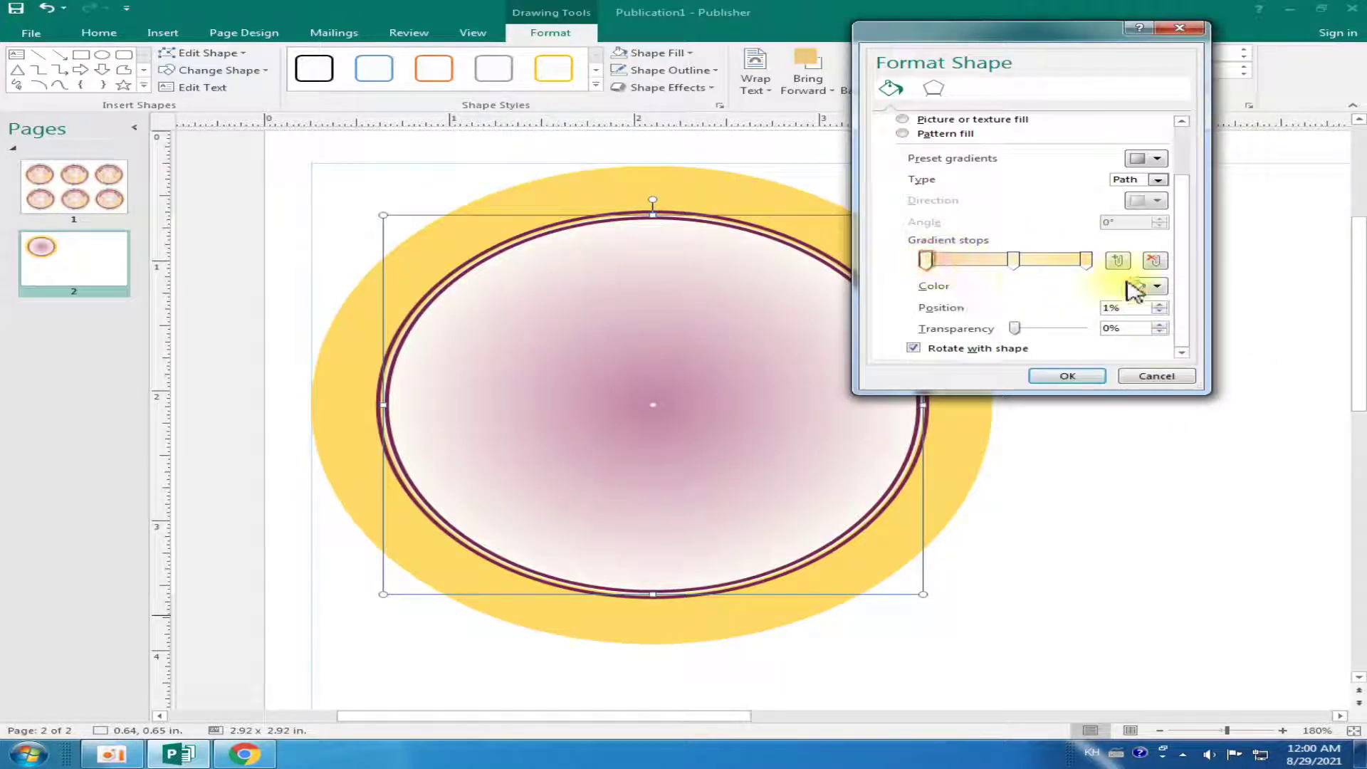
pyautogui.click(1155, 261)
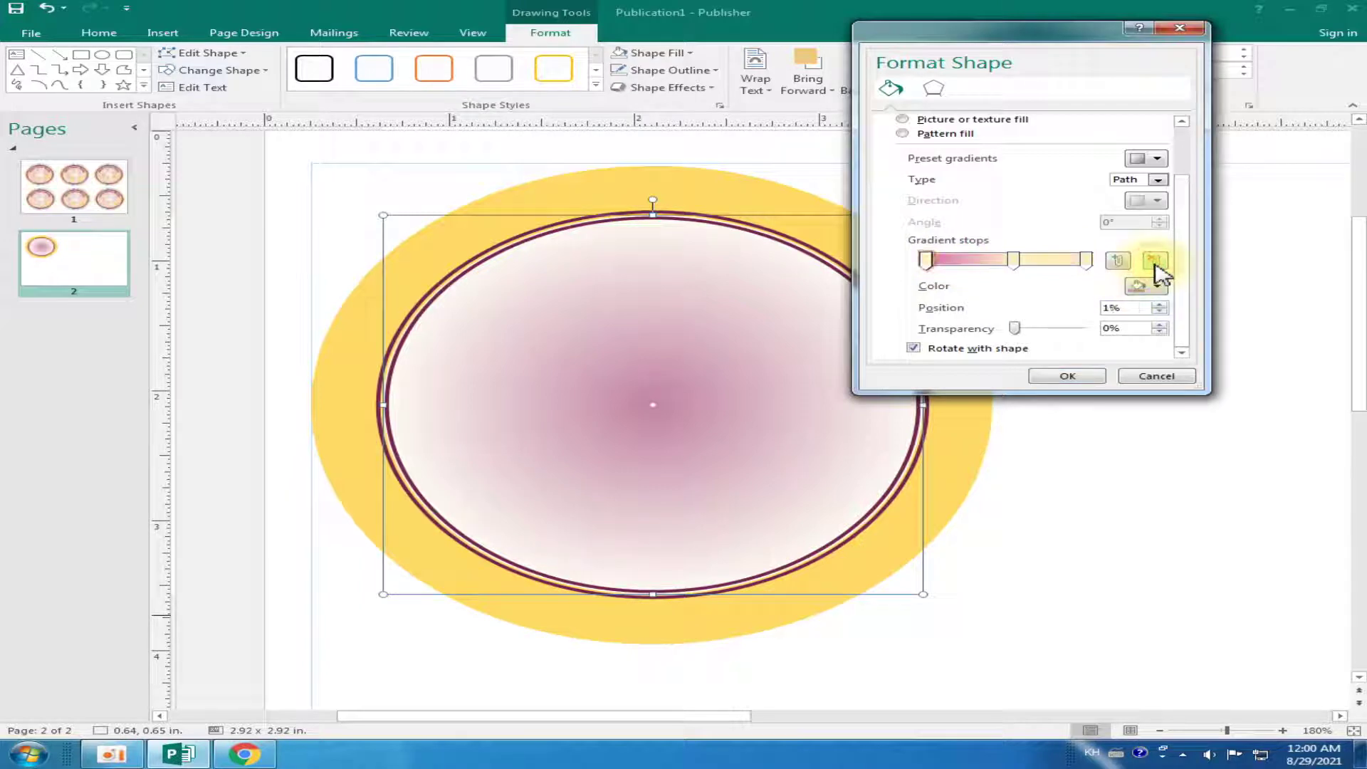
pyautogui.click(926, 260)
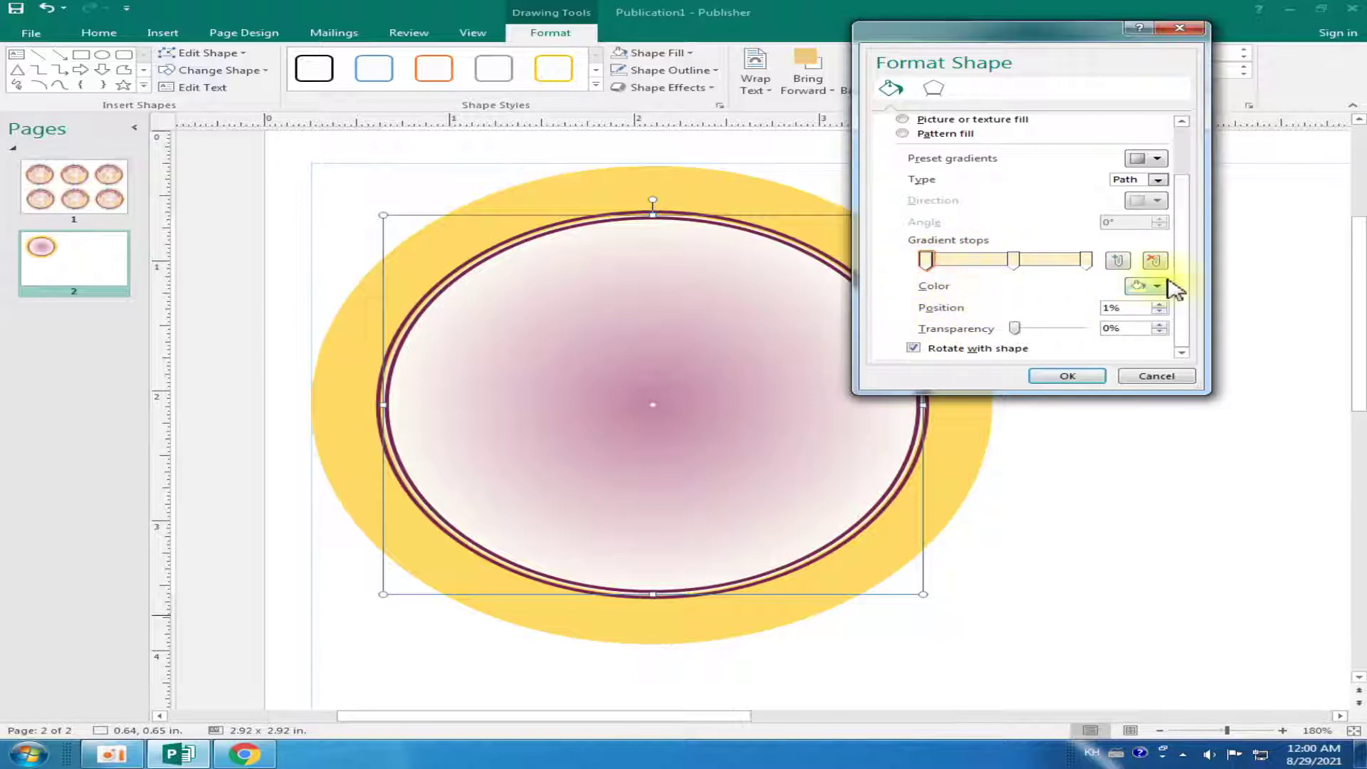
pyautogui.click(1012, 261)
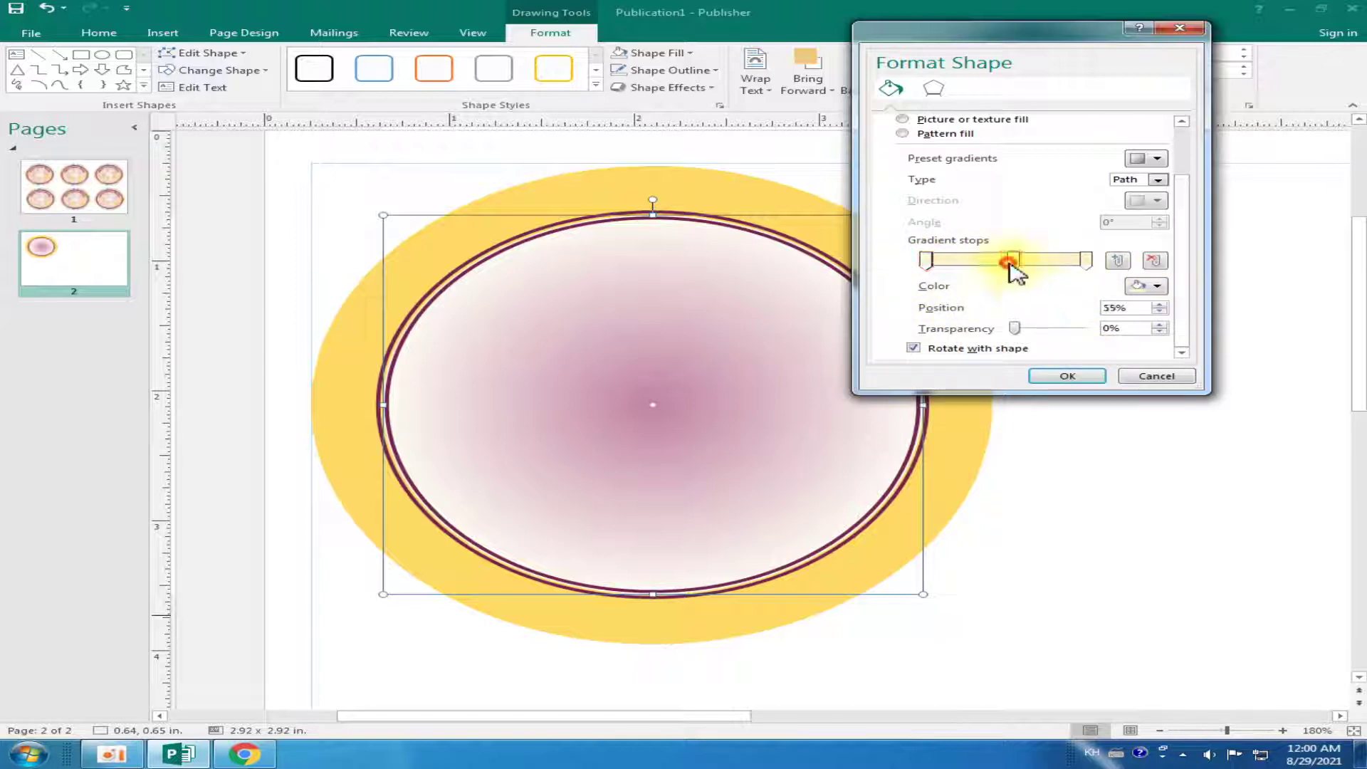
pyautogui.click(1162, 286)
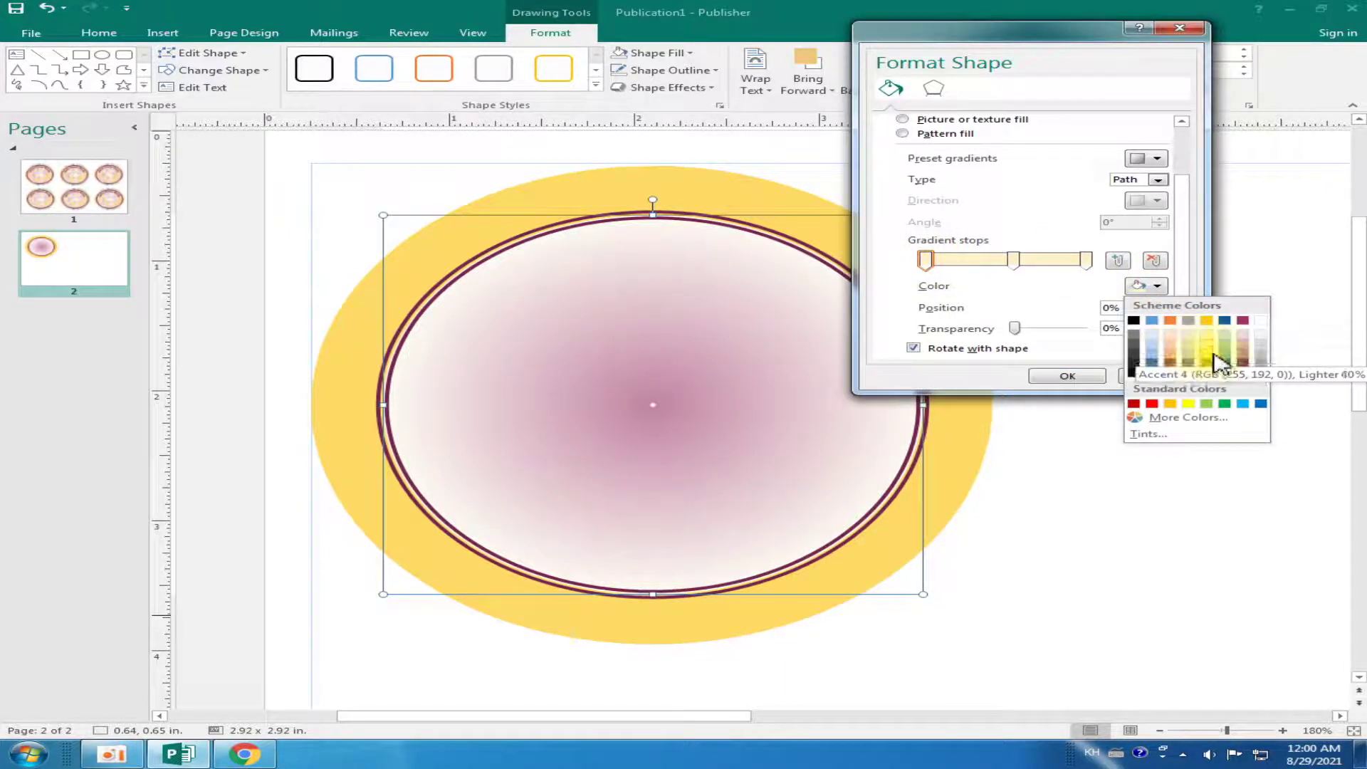
pyautogui.click(1249, 352)
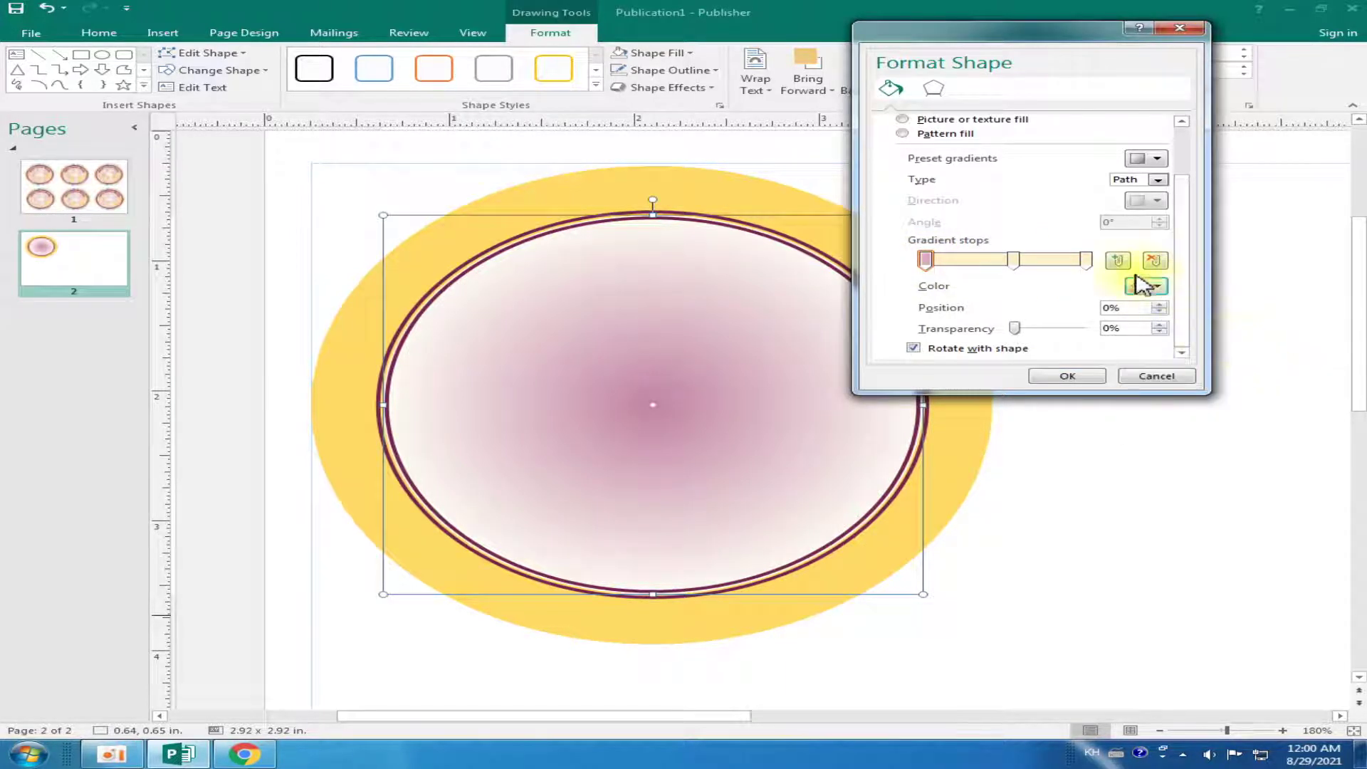
pyautogui.moveTo(925, 262); pyautogui.dragTo(984, 265)
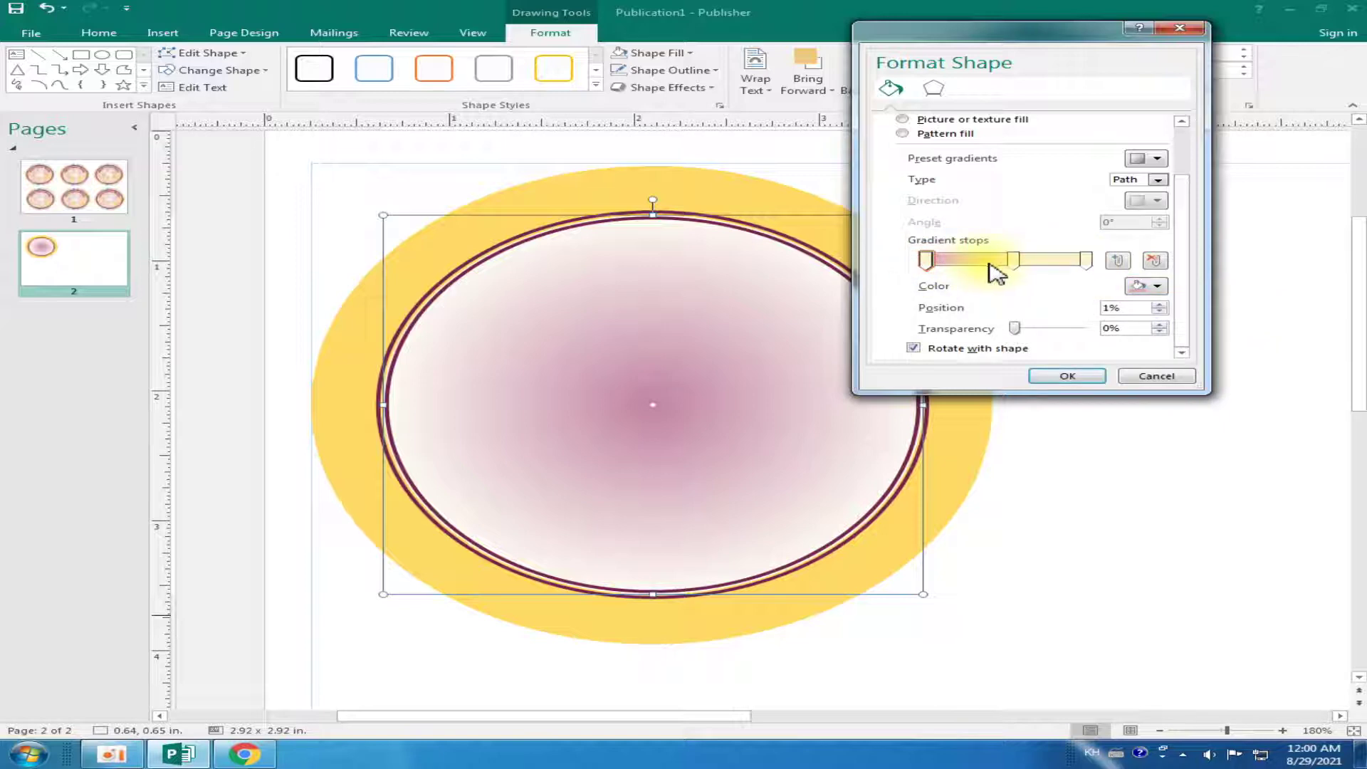
pyautogui.click(1086, 263)
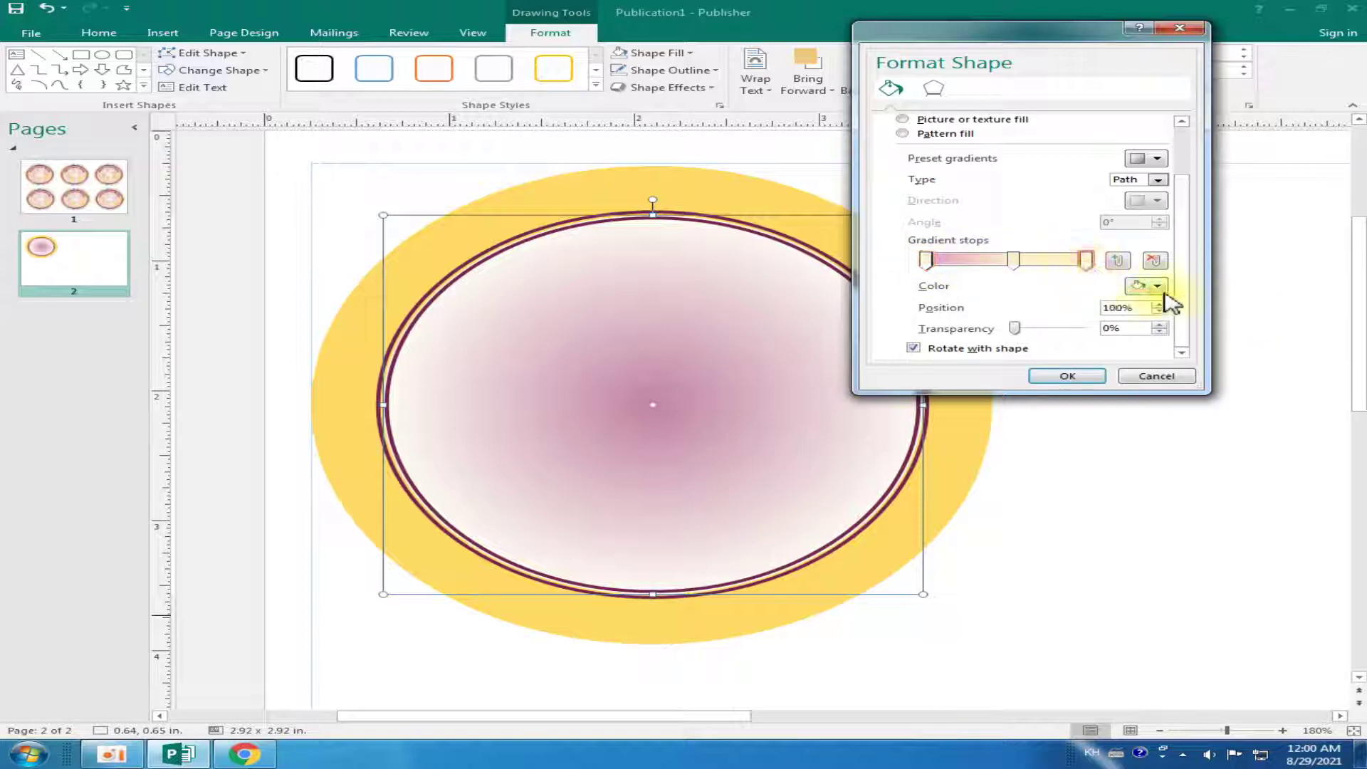
pyautogui.click(1159, 287)
pyautogui.click(1244, 346)
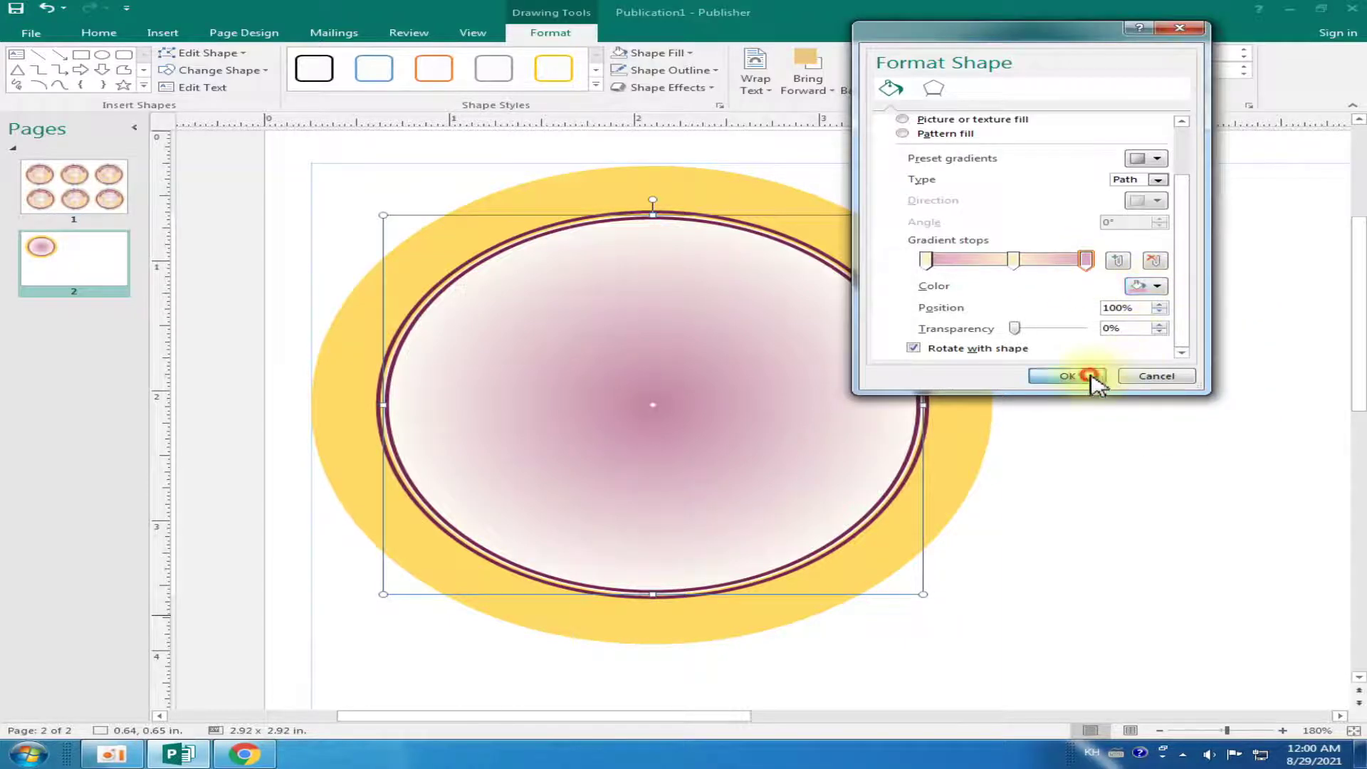
pyautogui.click(1068, 376)
pyautogui.scroll(-1, 738, 436)
pyautogui.click(43, 183)
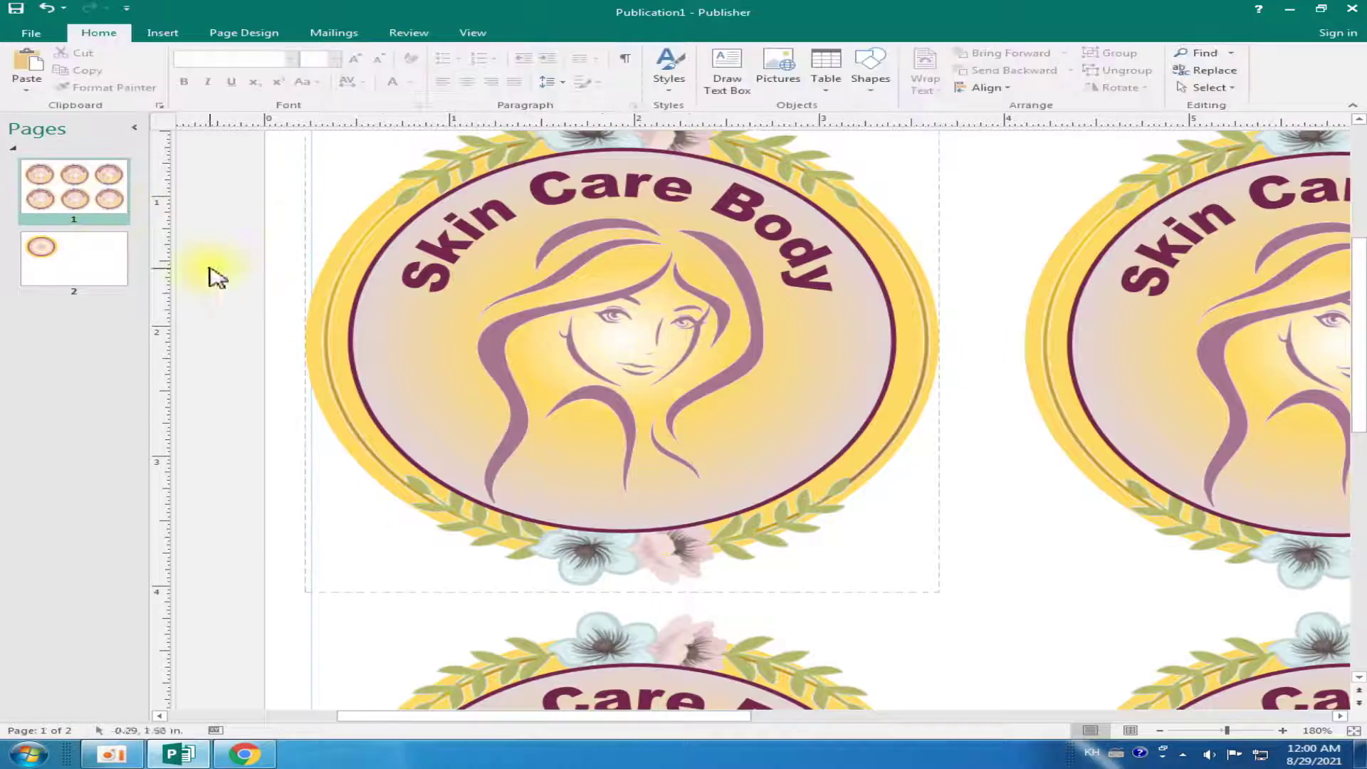
pyautogui.click(42, 245)
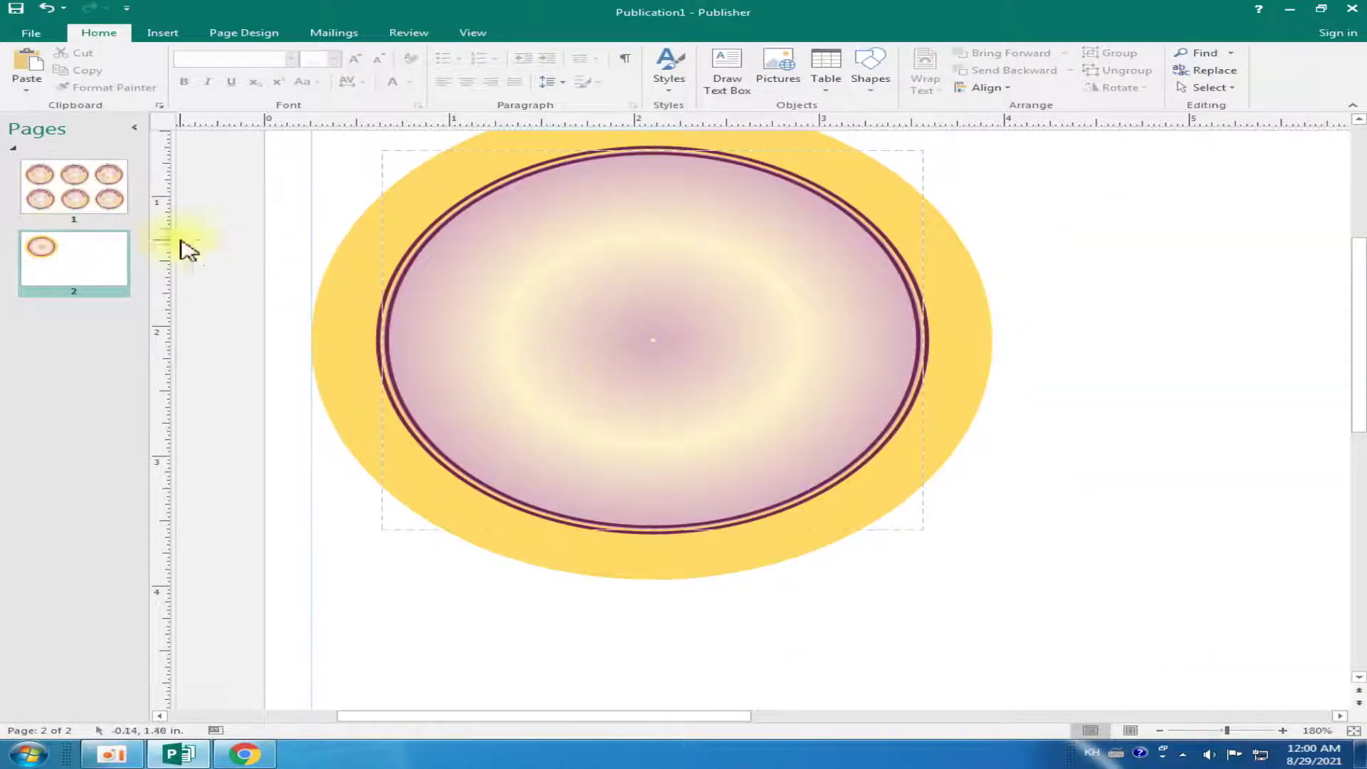
pyautogui.click(765, 317)
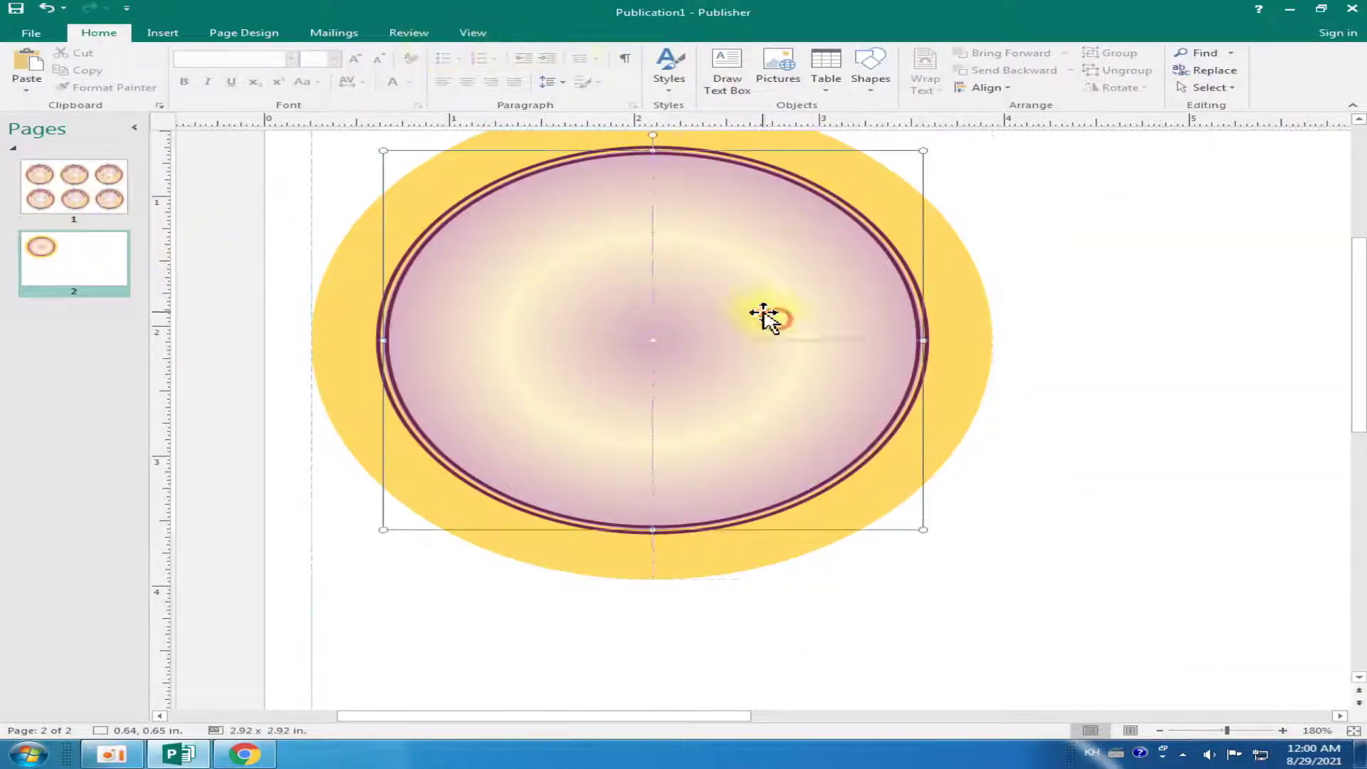
pyautogui.click(527, 32)
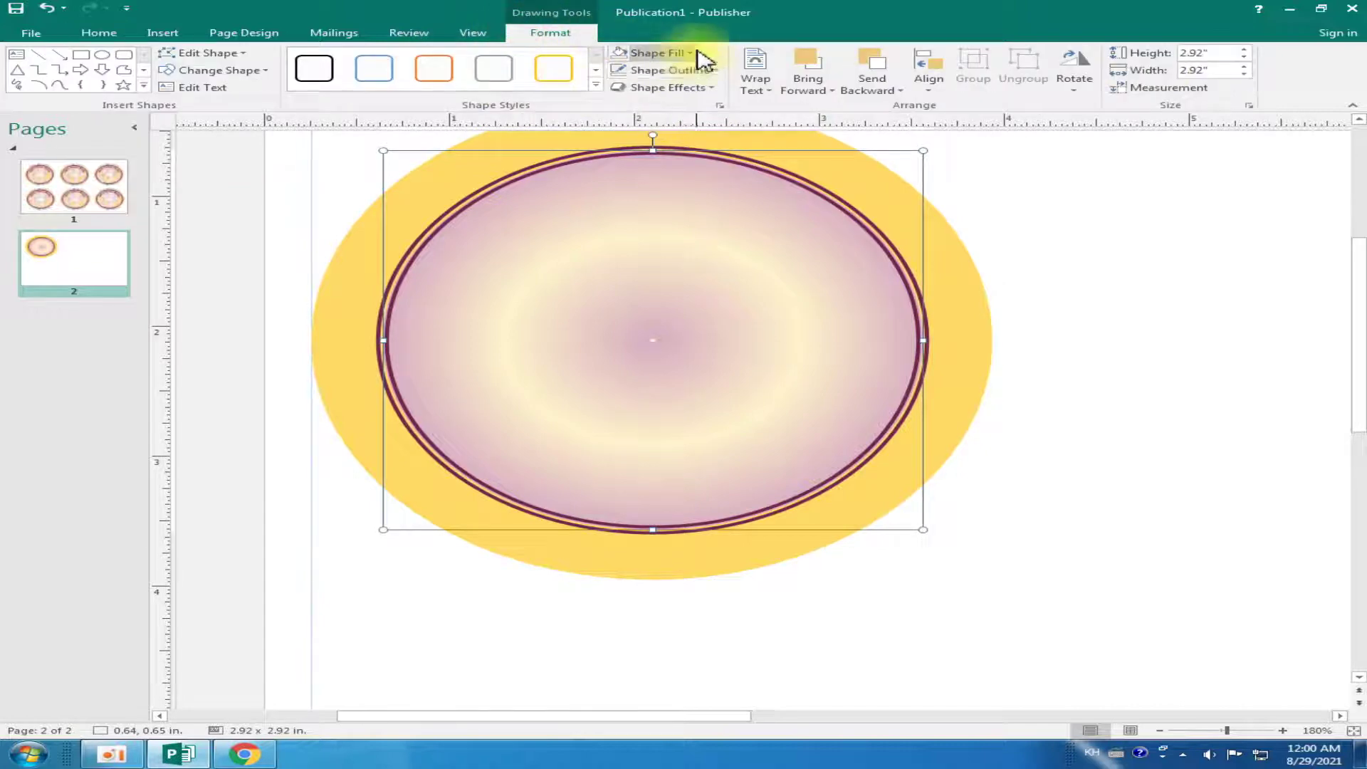
# Change the 55% middle gradient stop to a gold scheme colour and apply it to the circle
pyautogui.click(691, 54)
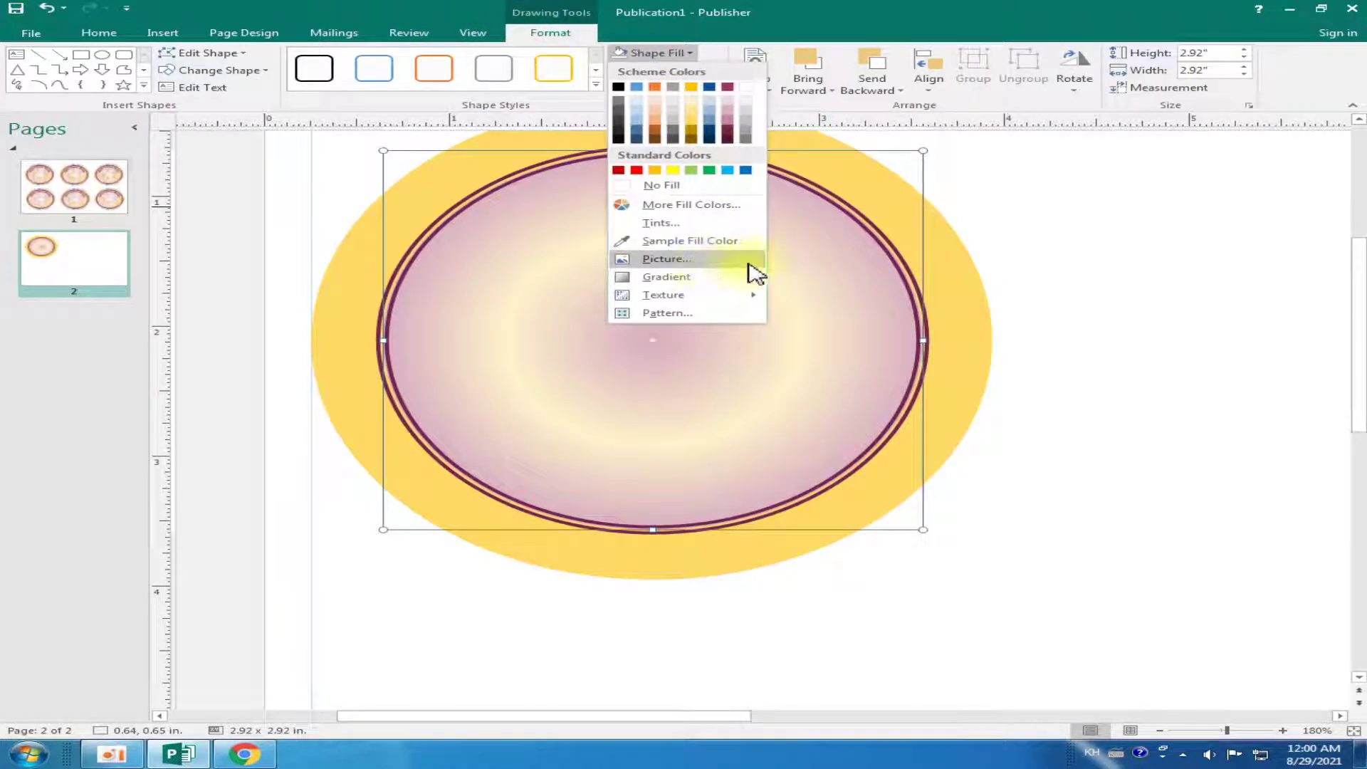
pyautogui.moveTo(666, 276)
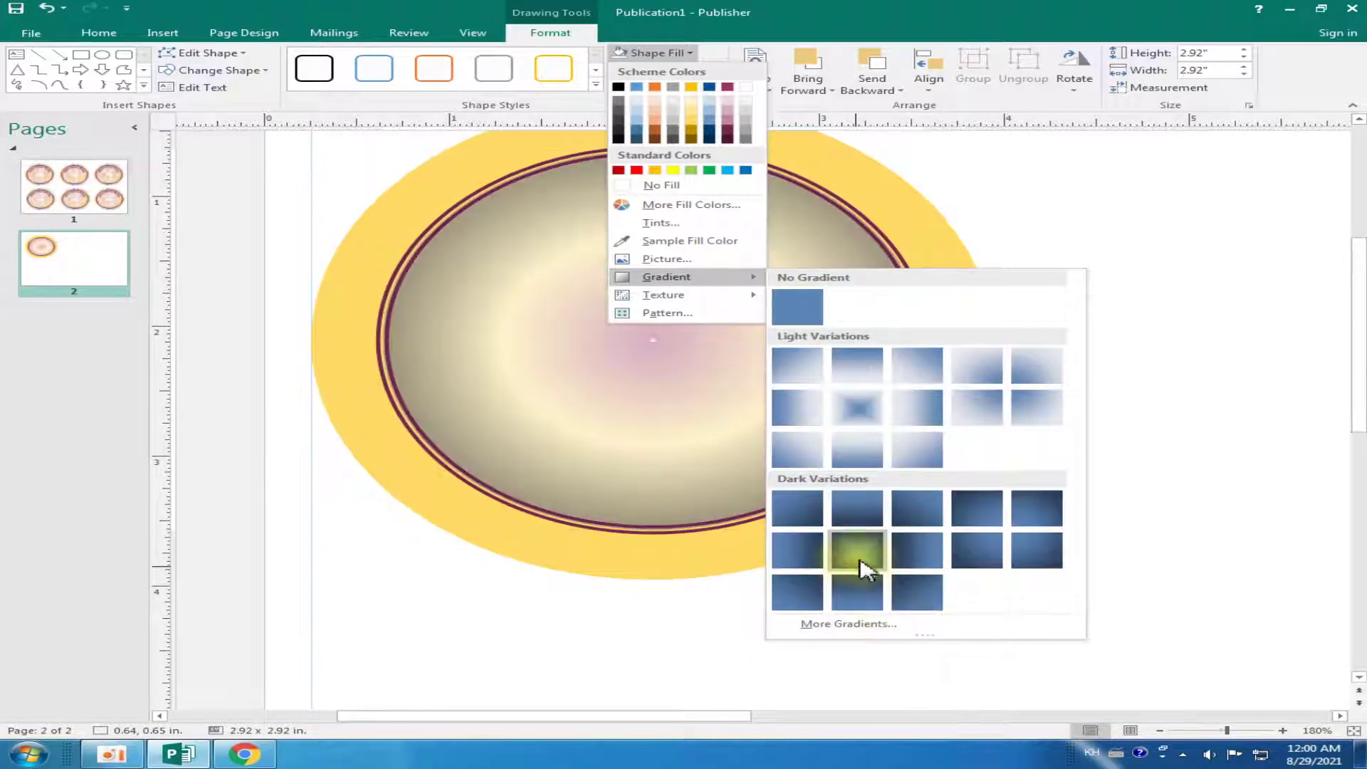
pyautogui.click(919, 625)
pyautogui.click(1011, 326)
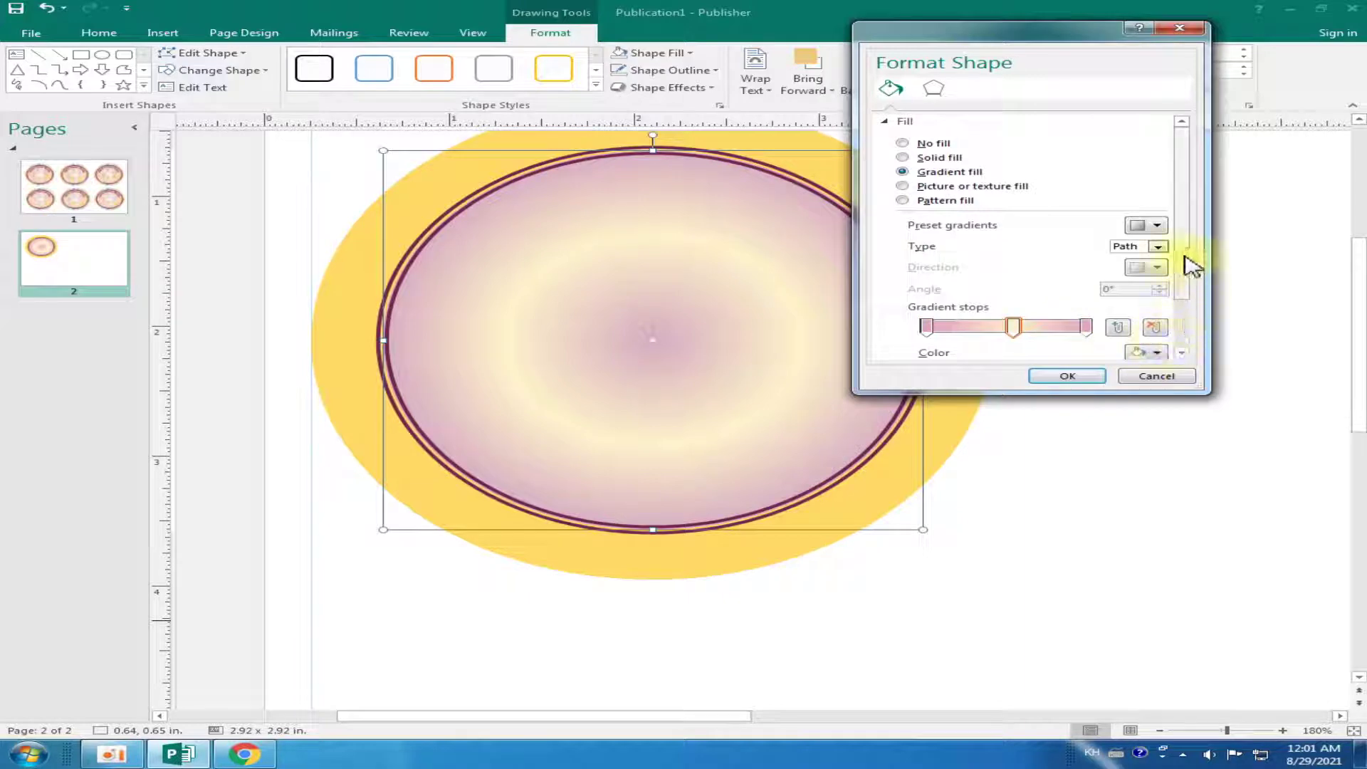
pyautogui.scroll(-3, 1182, 285)
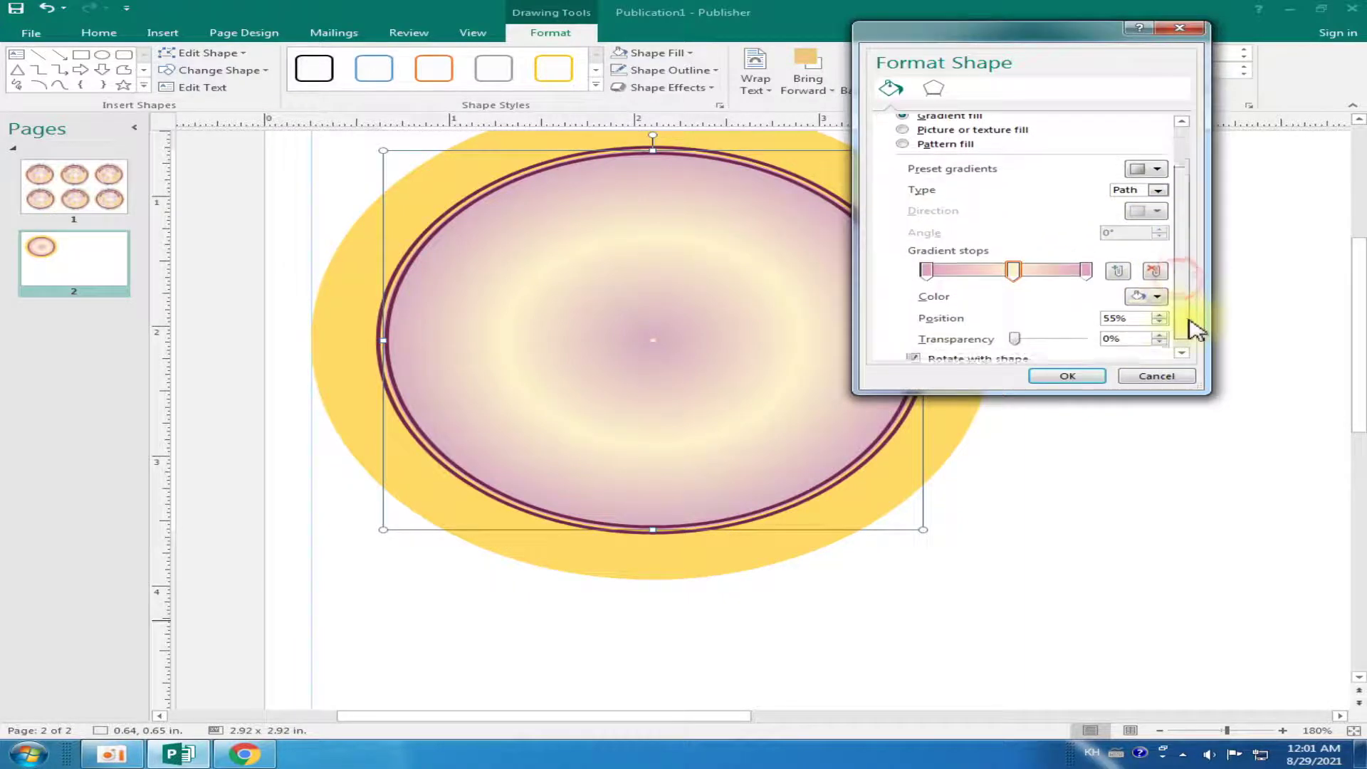
pyautogui.click(1157, 286)
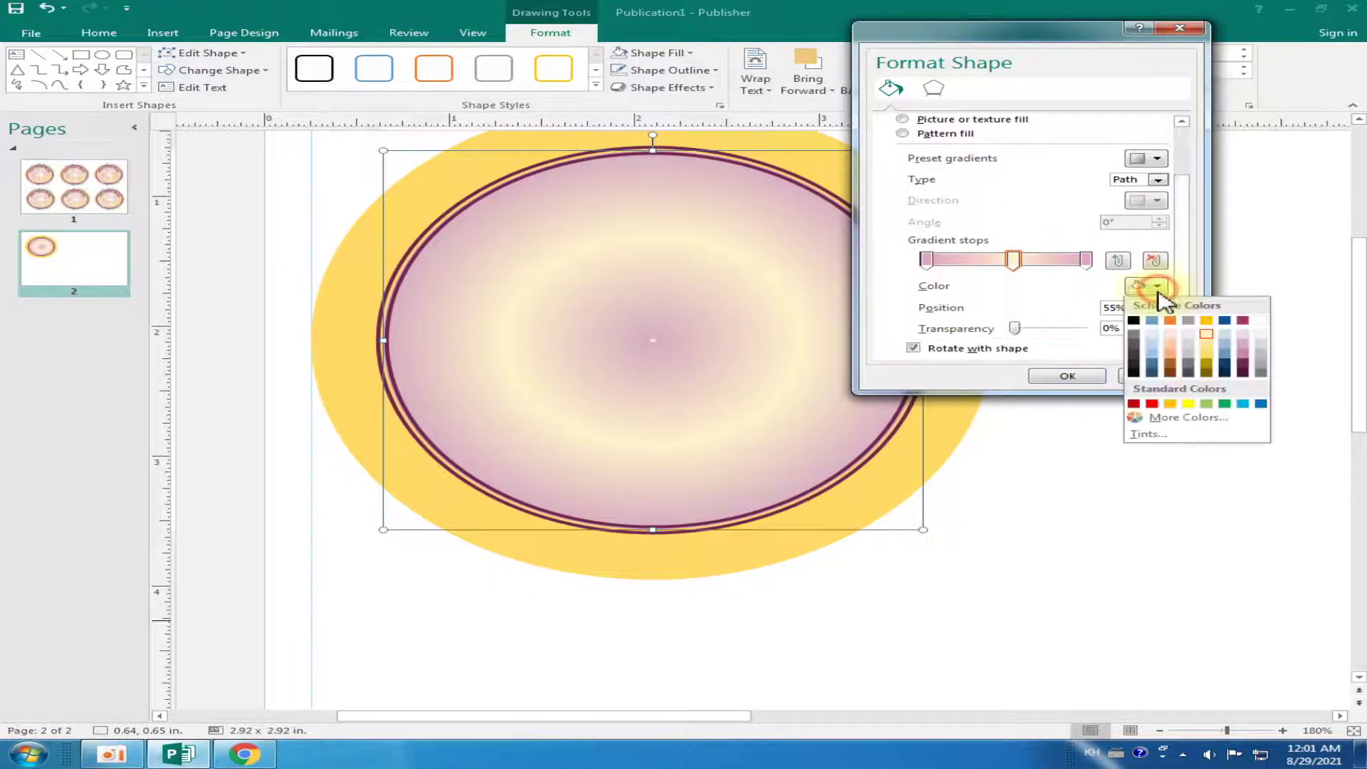
pyautogui.click(1206, 345)
pyautogui.click(1100, 373)
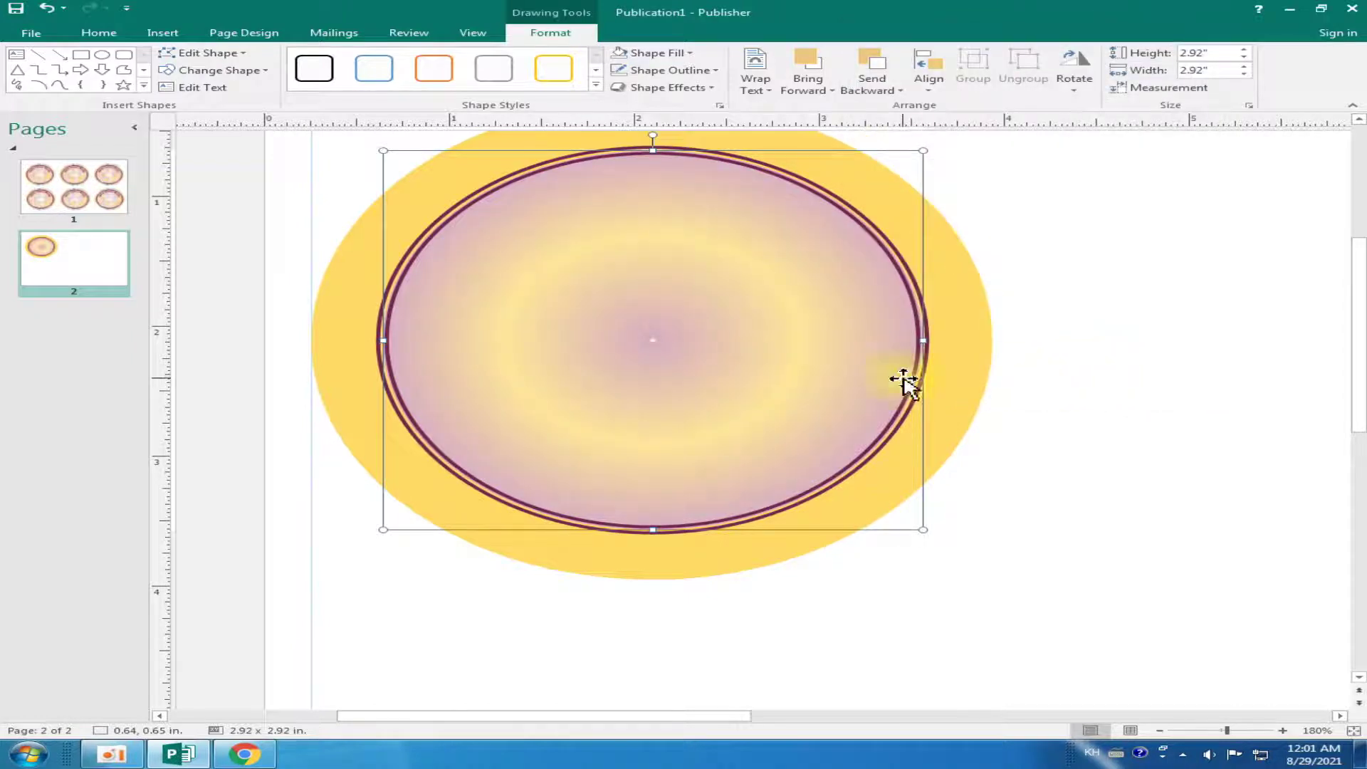
pyautogui.click(1112, 377)
pyautogui.scroll(1, 1007, 397)
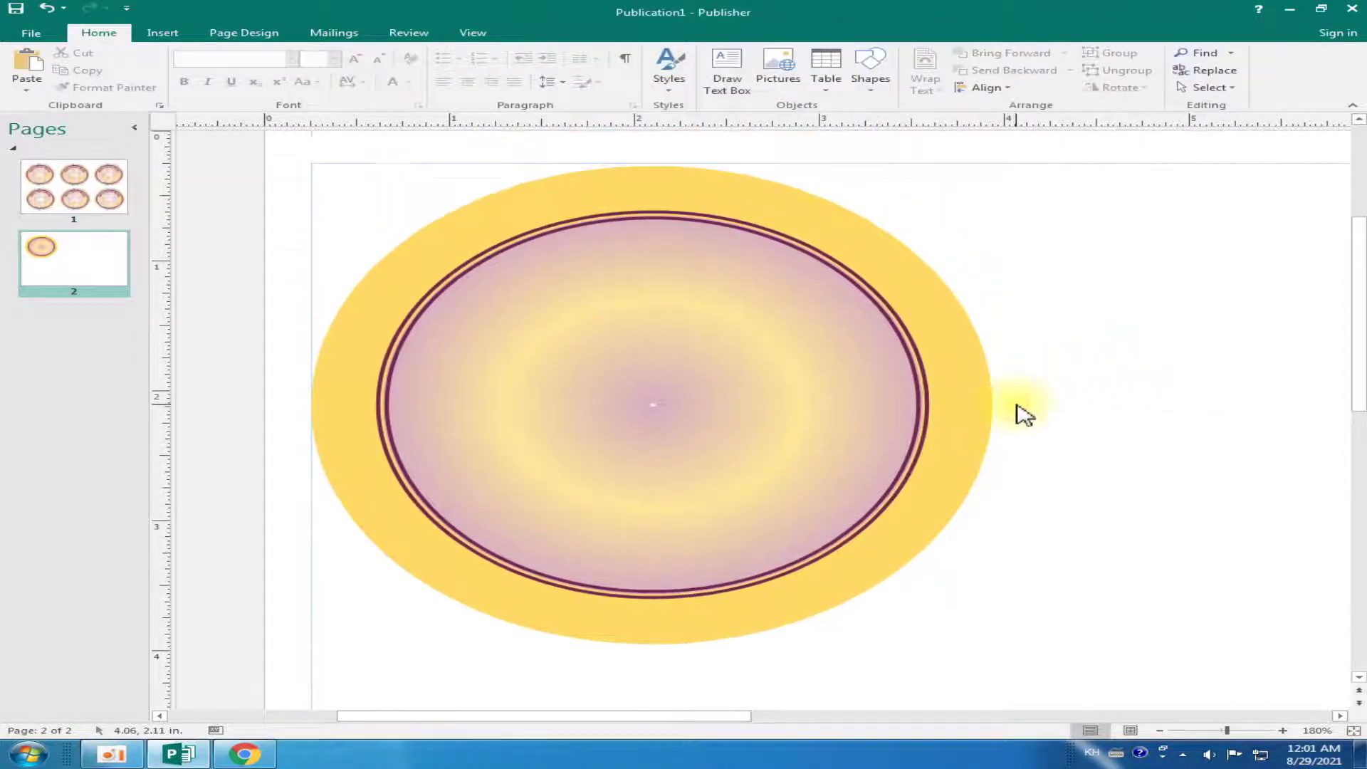
pyautogui.click(77, 194)
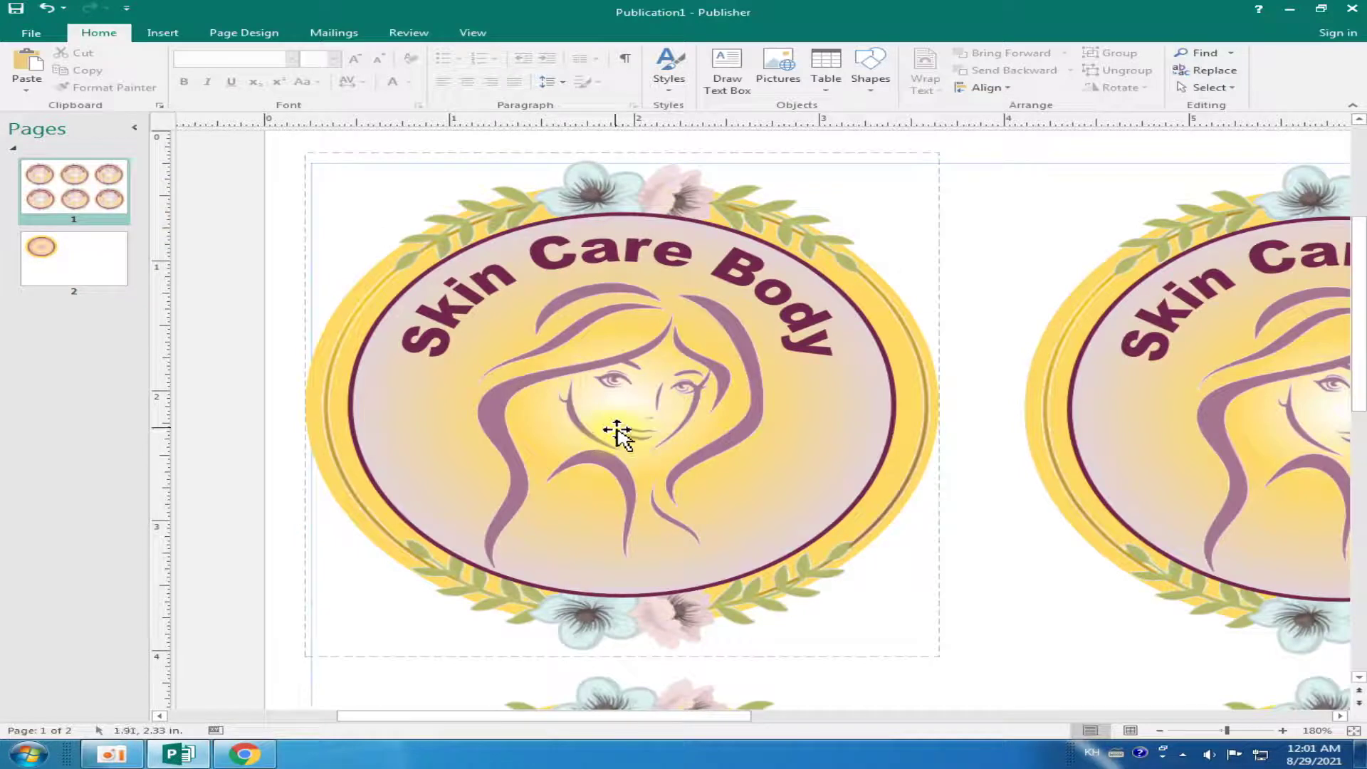
pyautogui.click(80, 257)
pyautogui.click(134, 188)
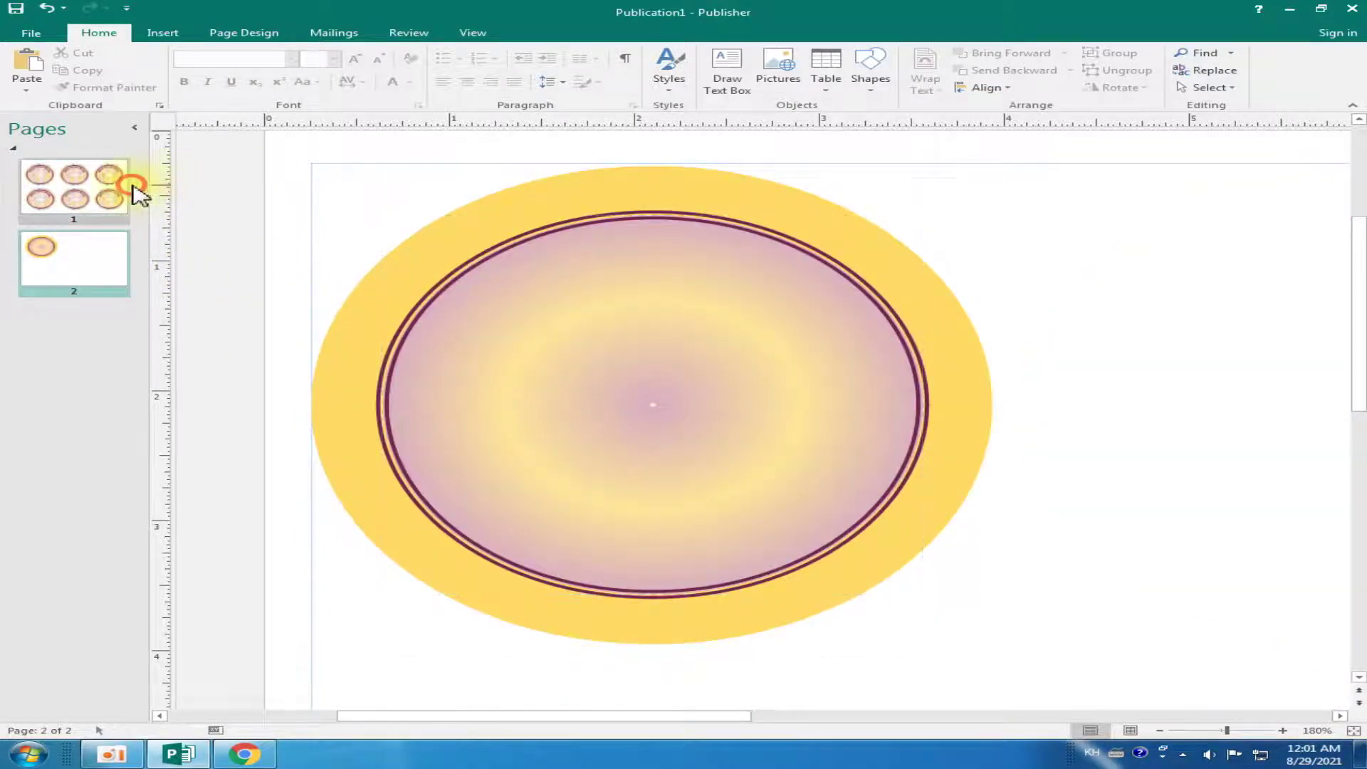
pyautogui.click(60, 256)
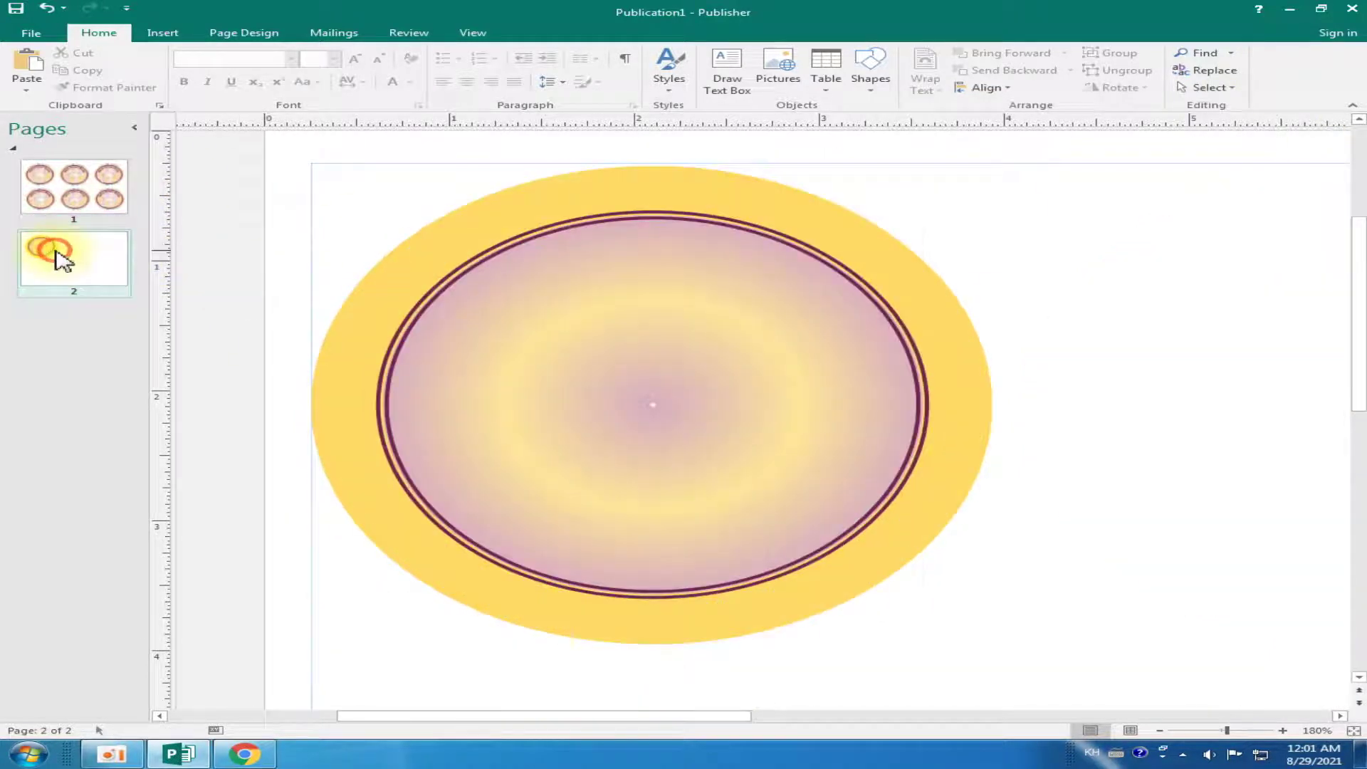
pyautogui.scroll(-3, 314, 503)
pyautogui.click(662, 369)
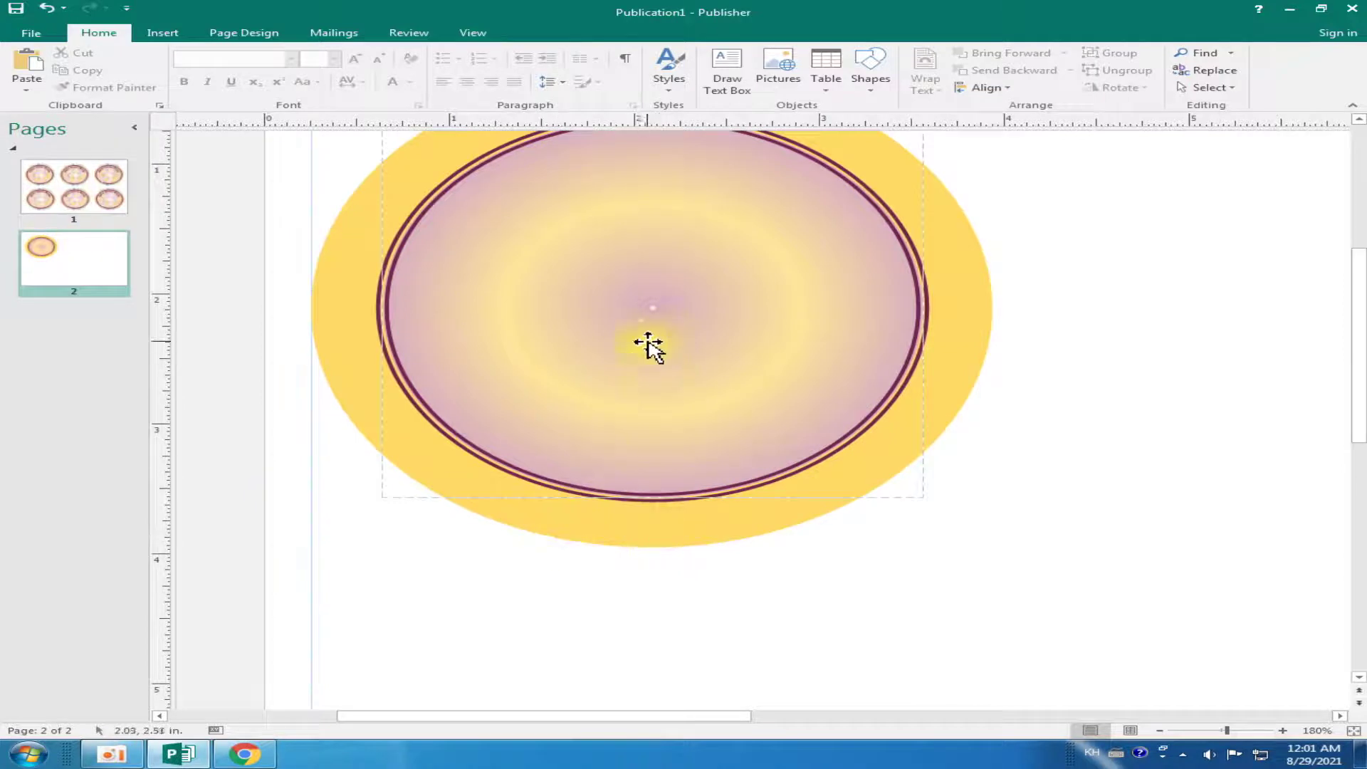
pyautogui.scroll(1, 648, 349)
pyautogui.click(653, 349)
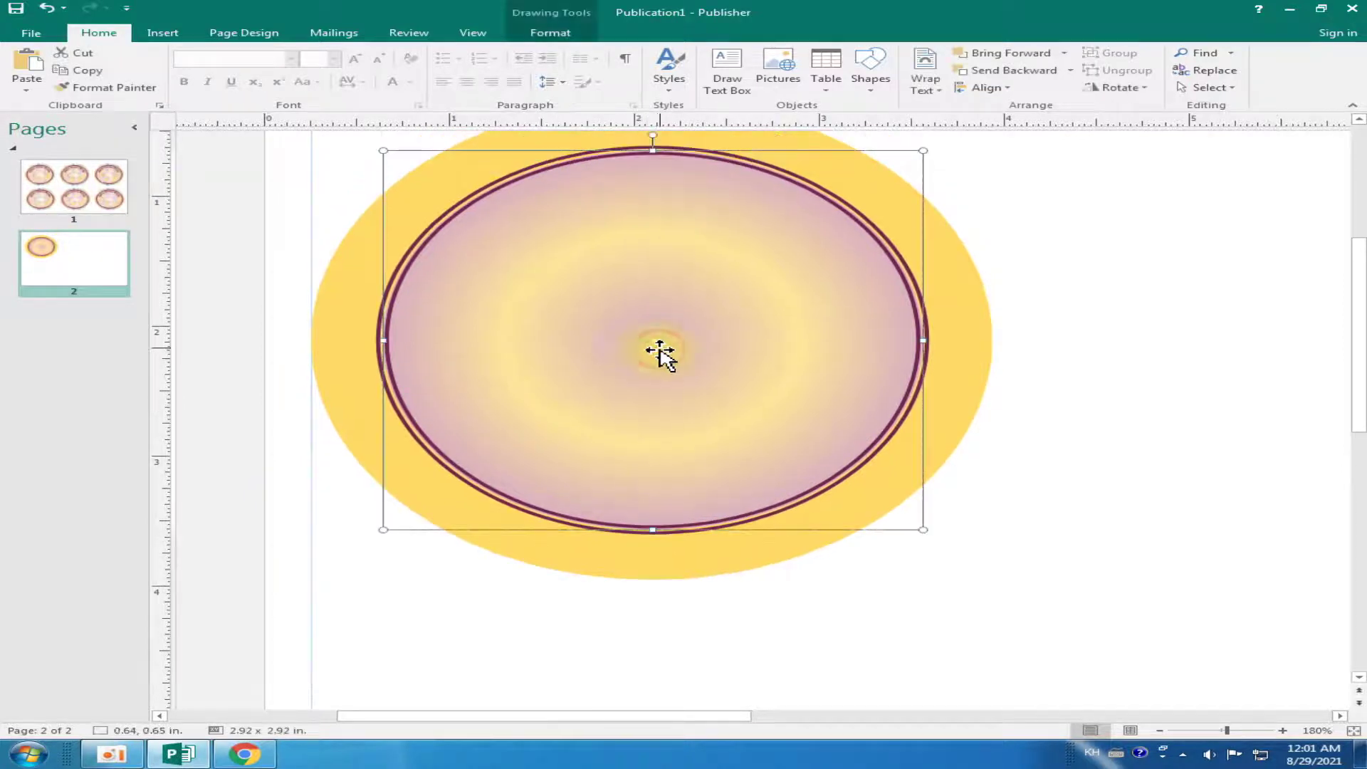
# Insert another stop beside the middle one in the gradient bar, colour it gold, and apply
pyautogui.click(559, 34)
pyautogui.click(660, 57)
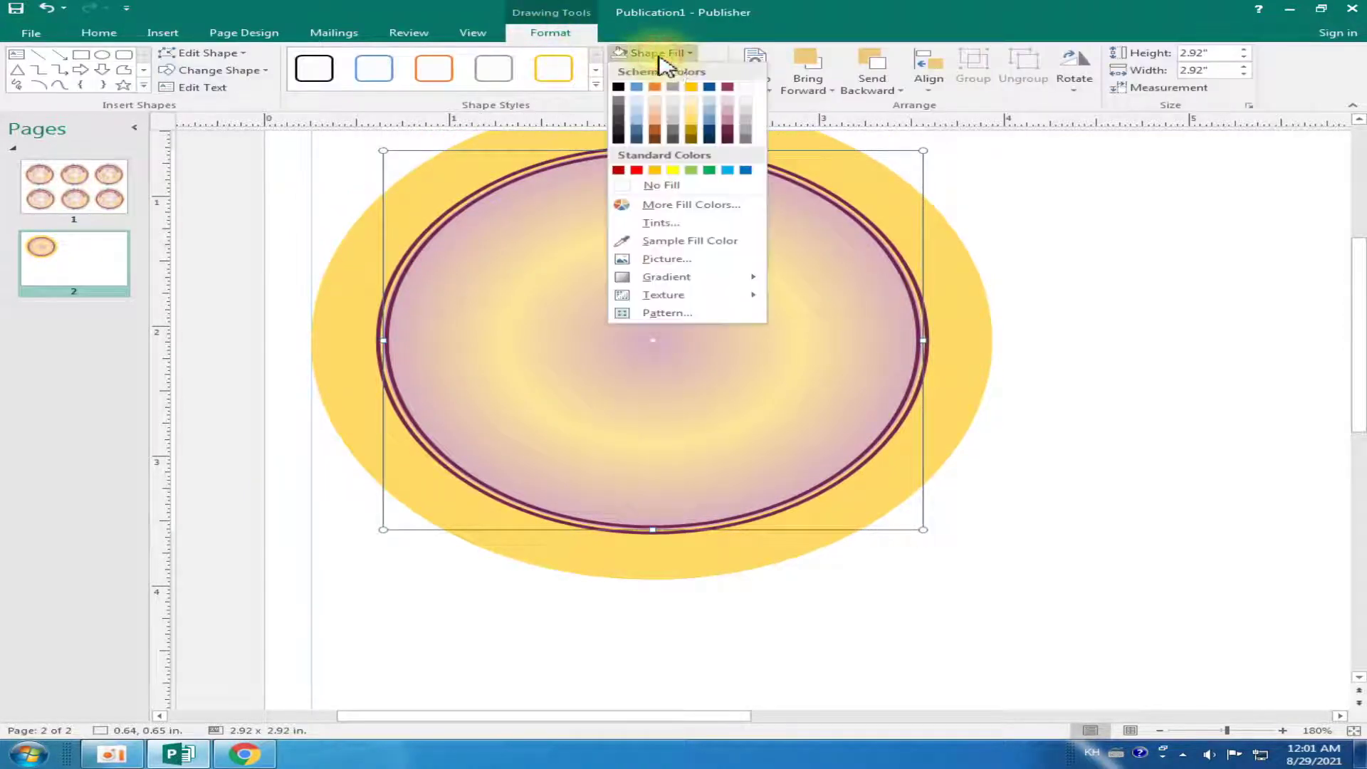
pyautogui.moveTo(667, 277)
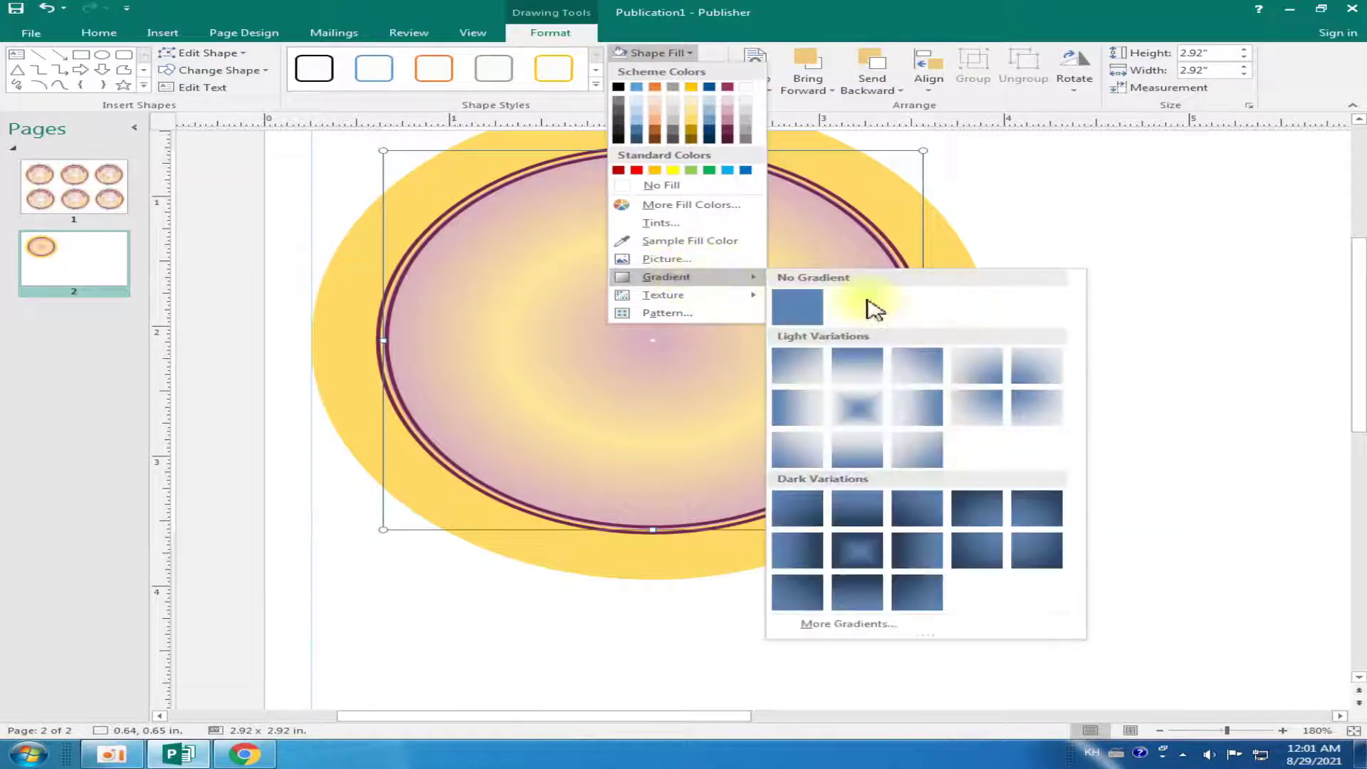
pyautogui.click(947, 630)
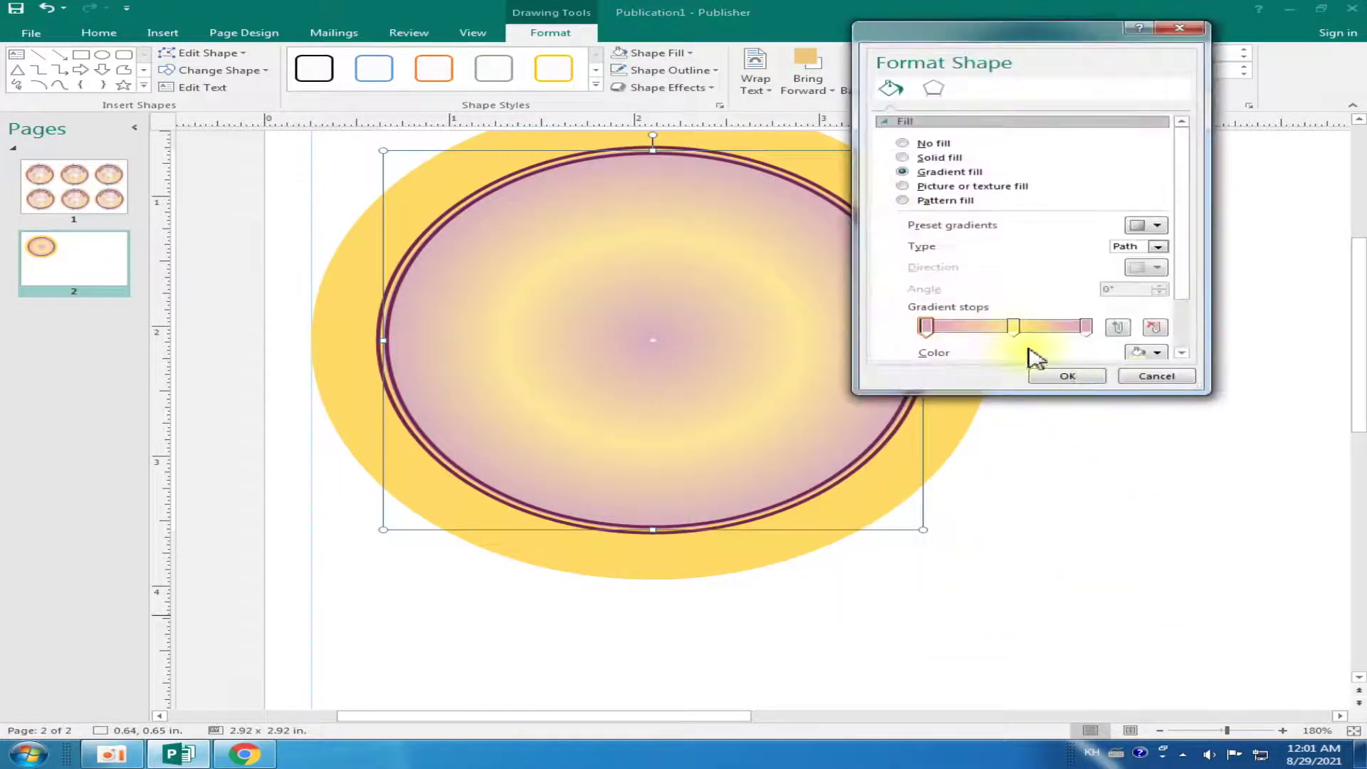
pyautogui.click(987, 328)
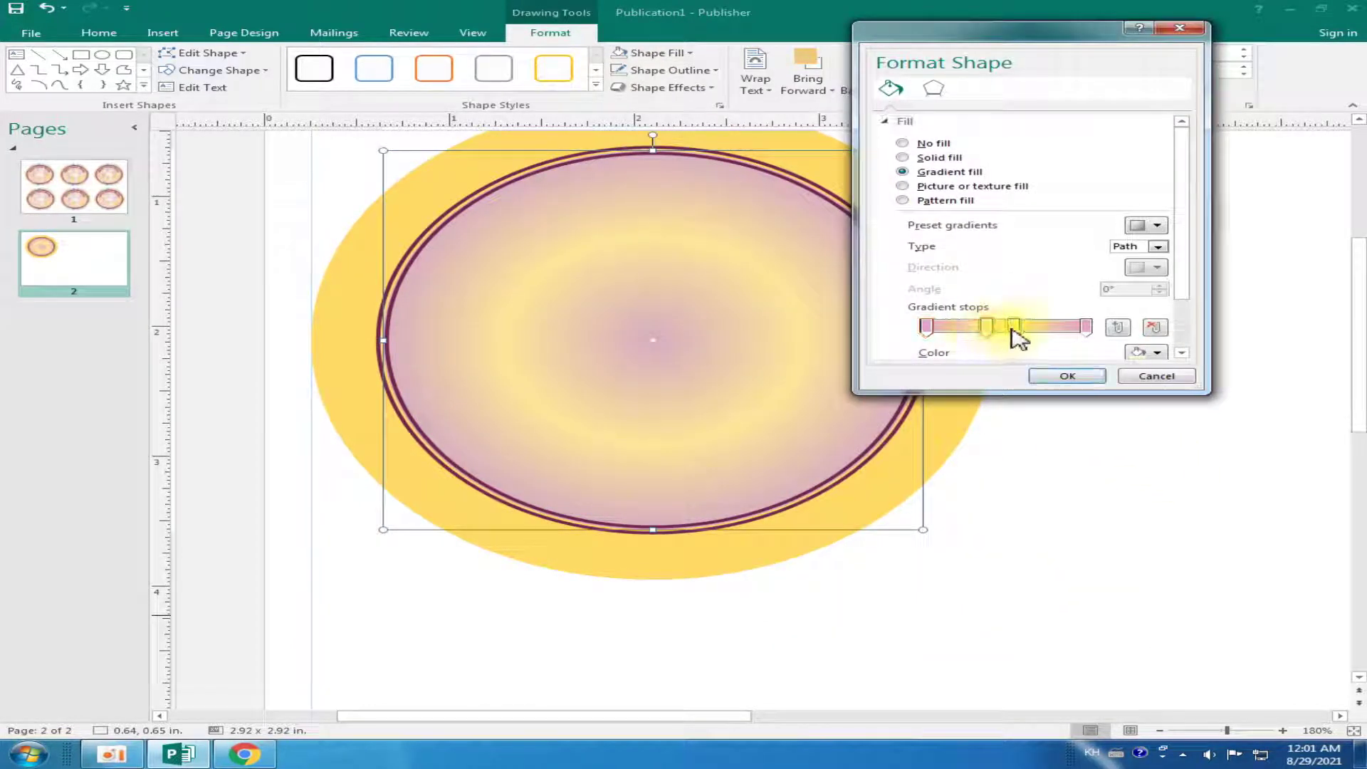
pyautogui.click(1158, 351)
pyautogui.click(1211, 421)
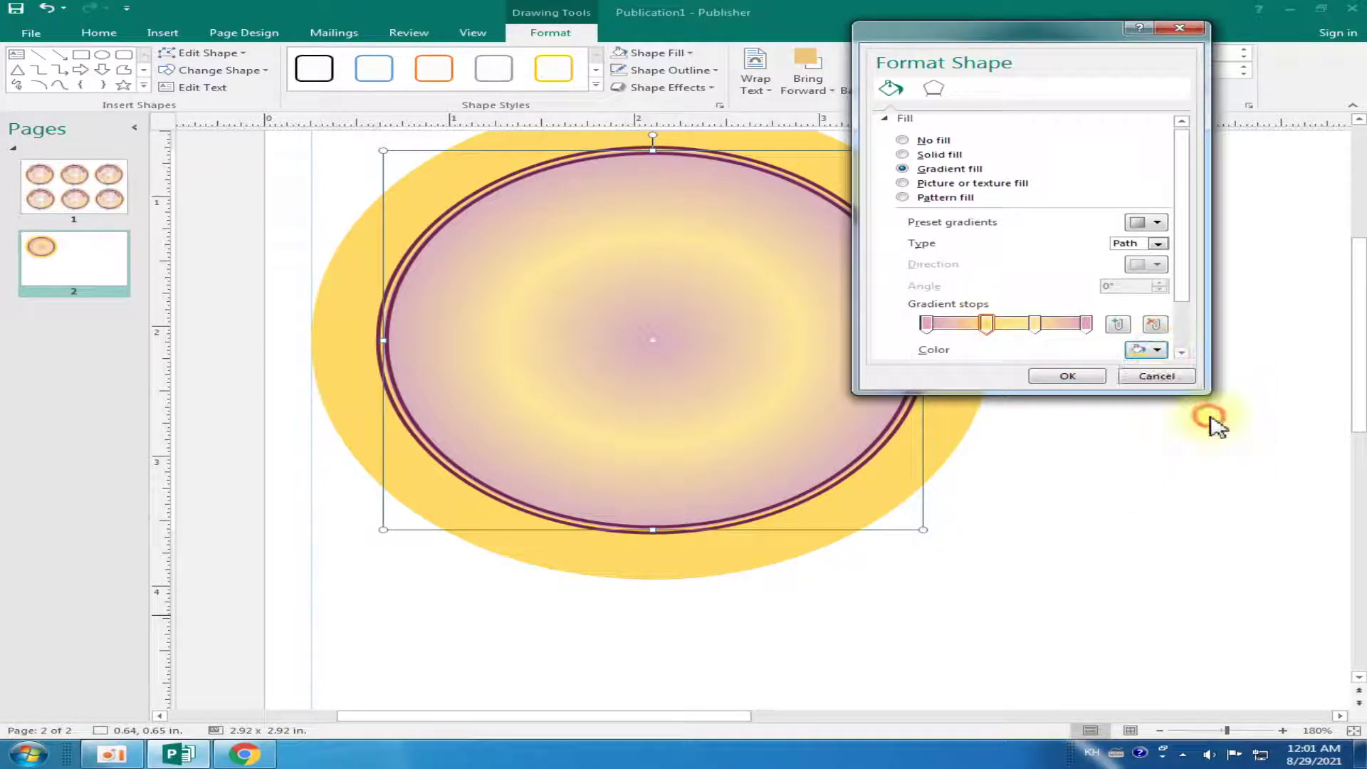
pyautogui.click(1083, 375)
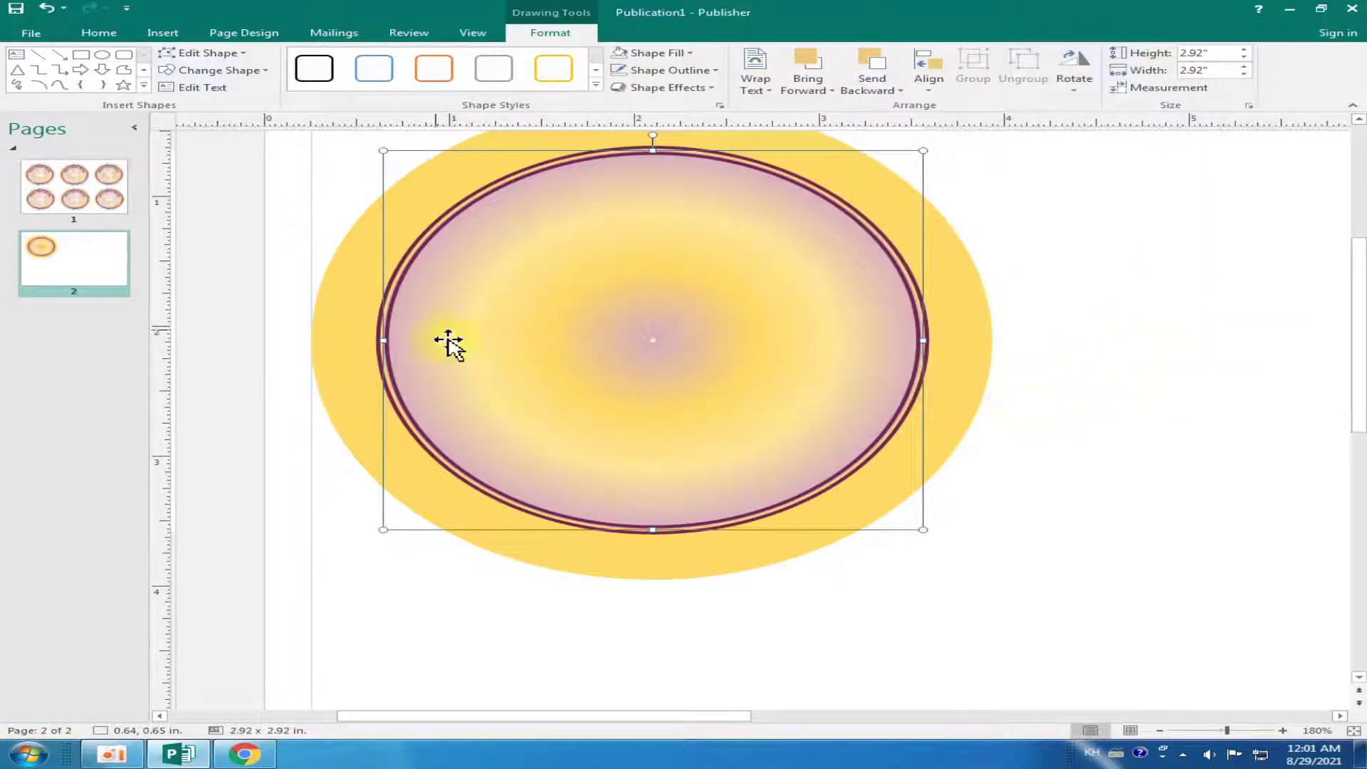
pyautogui.click(1100, 294)
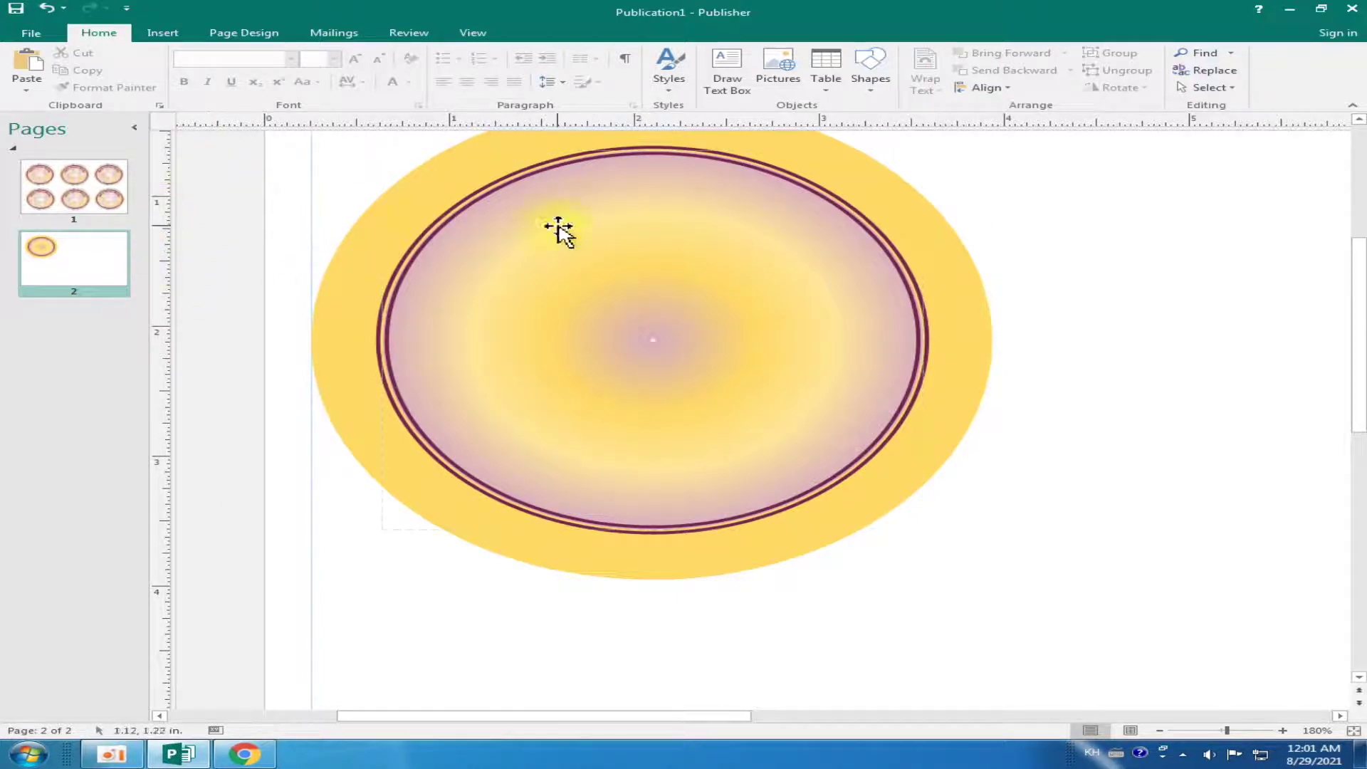
# Select both circles and align them to each other with Align Center and Align Middle
pyautogui.scroll(2, 790, 326)
pyautogui.moveTo(282, 142)
pyautogui.mouseDown()
pyautogui.moveTo(1059, 609)
pyautogui.moveTo(1083, 527)
pyautogui.mouseUp()
pyautogui.scroll(1, 1086, 531)
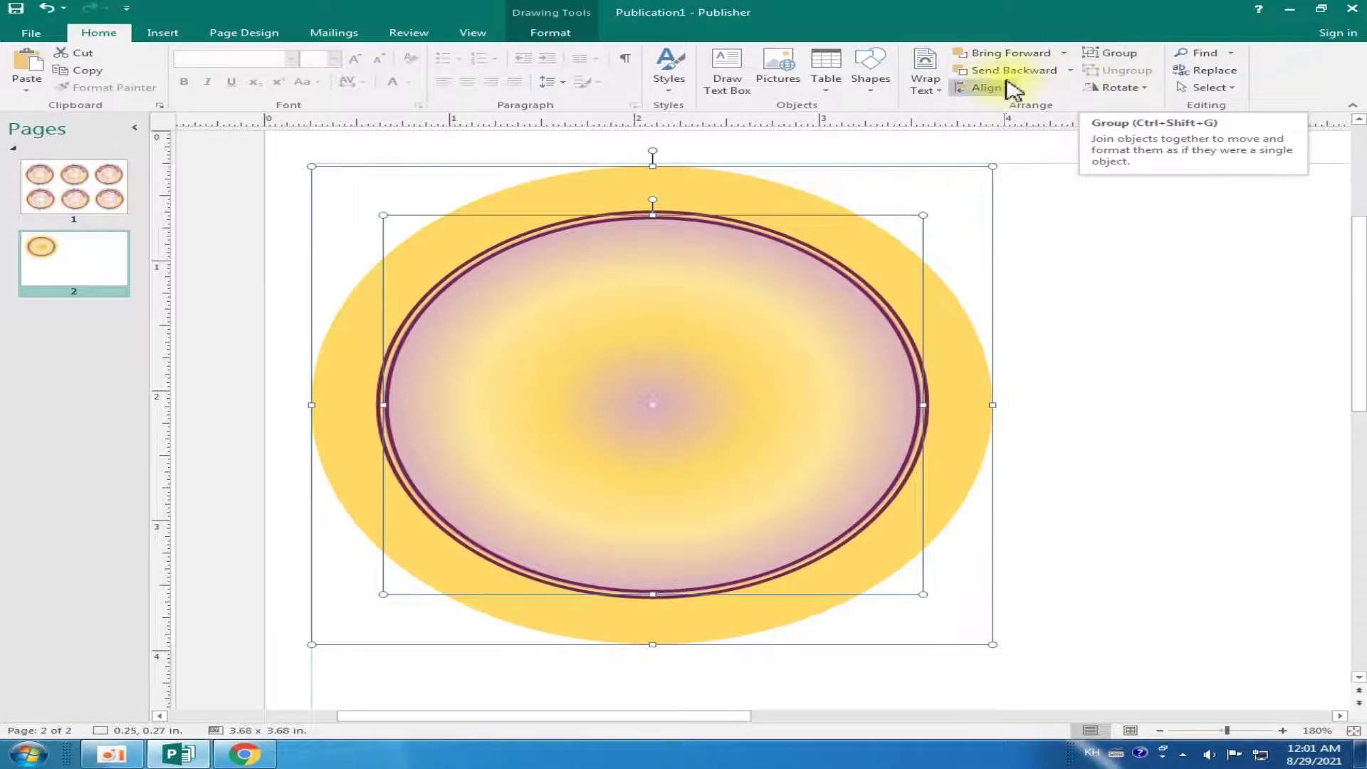
pyautogui.click(1004, 88)
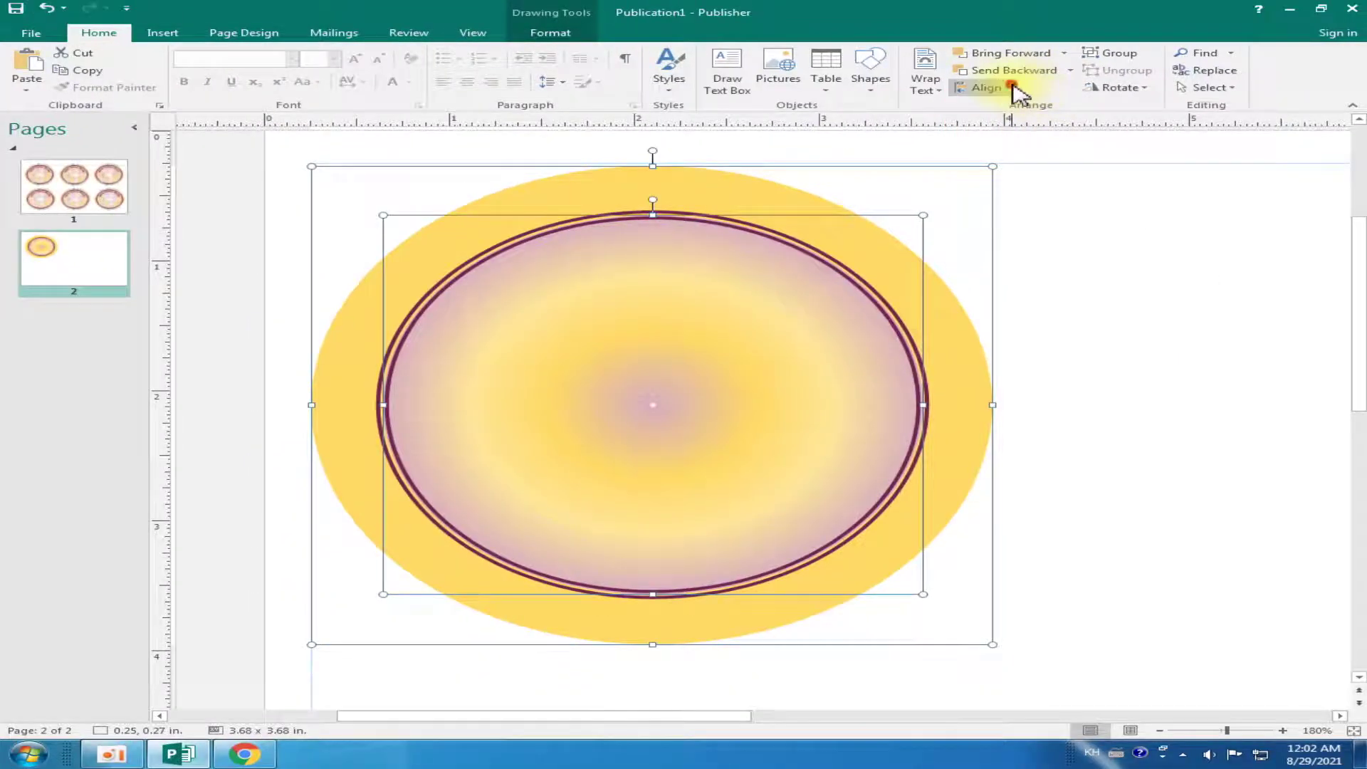
pyautogui.click(1011, 87)
pyautogui.click(1018, 127)
pyautogui.click(995, 87)
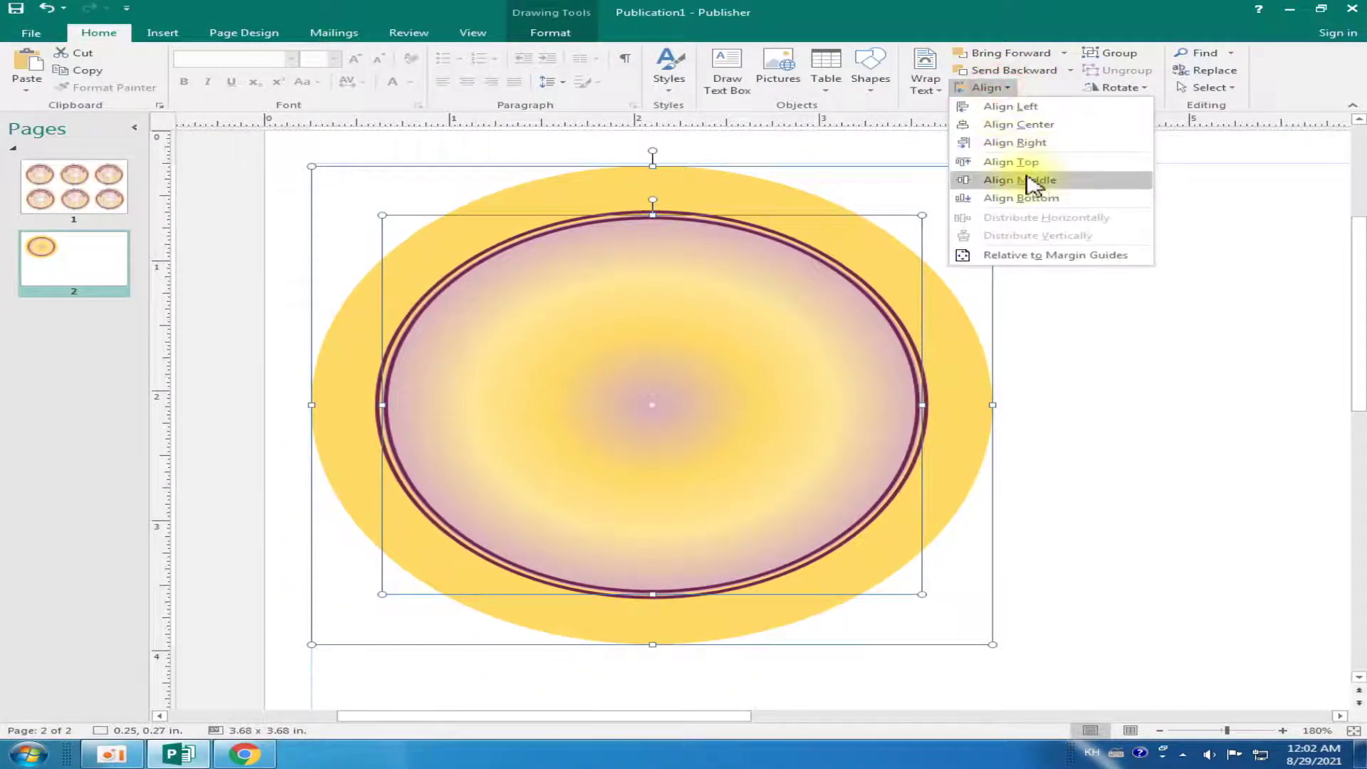
pyautogui.click(1031, 182)
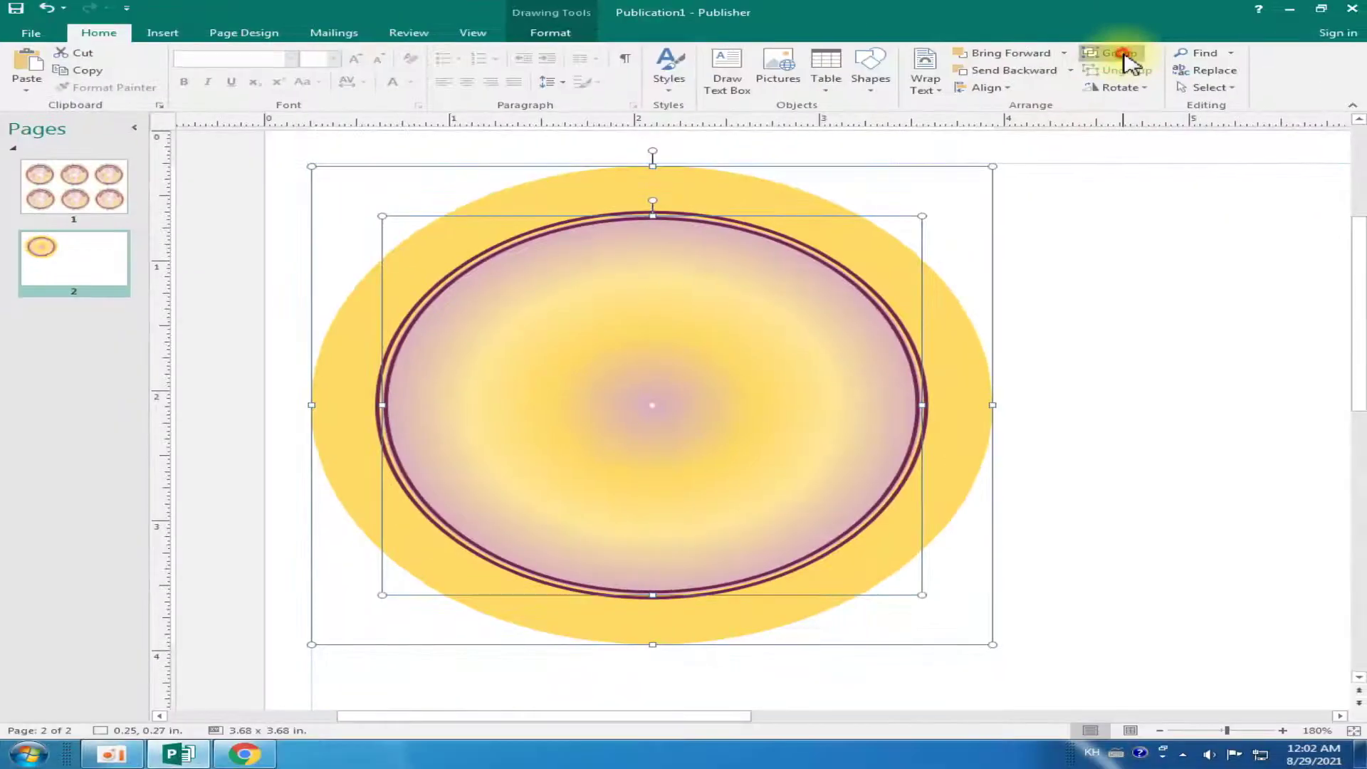
# Group the two circles into one object and check page 1 before returning to page 2
pyautogui.click(1124, 54)
pyautogui.click(1099, 256)
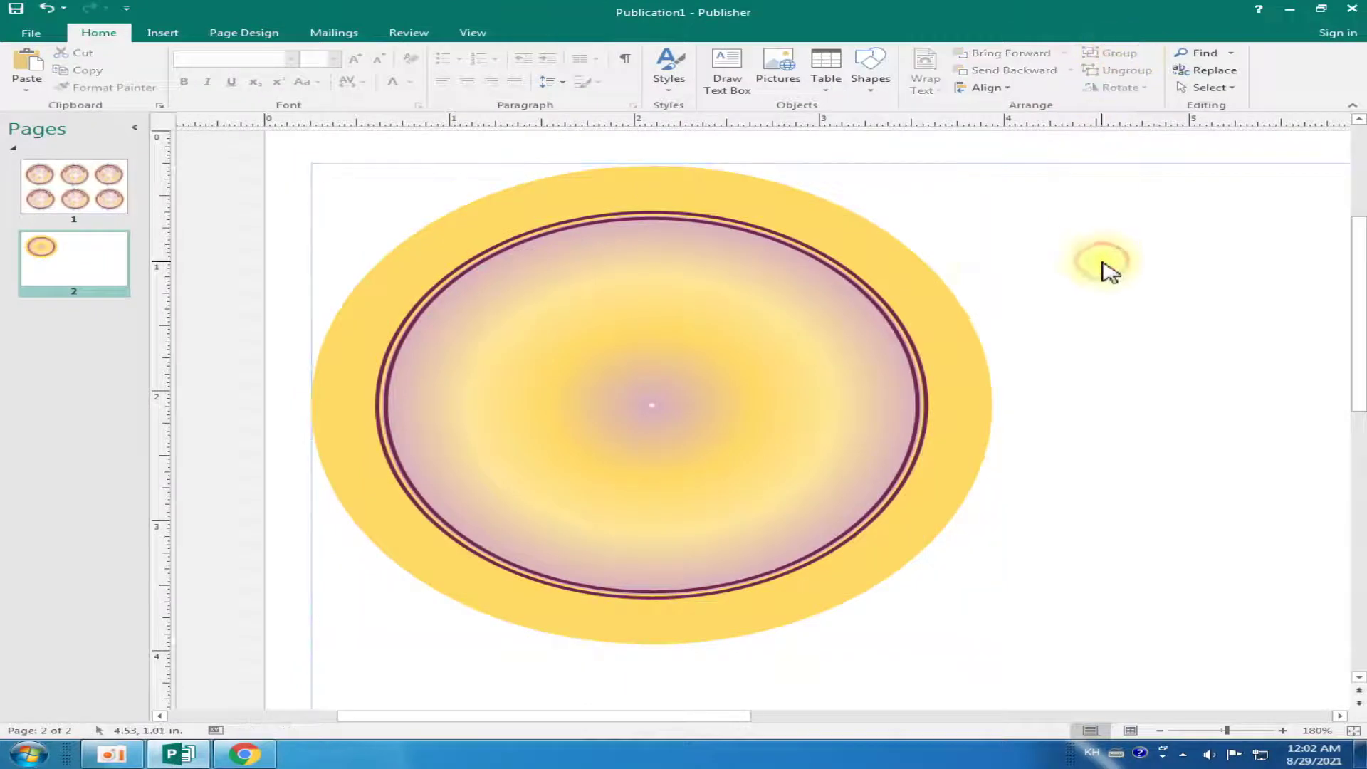
pyautogui.click(66, 199)
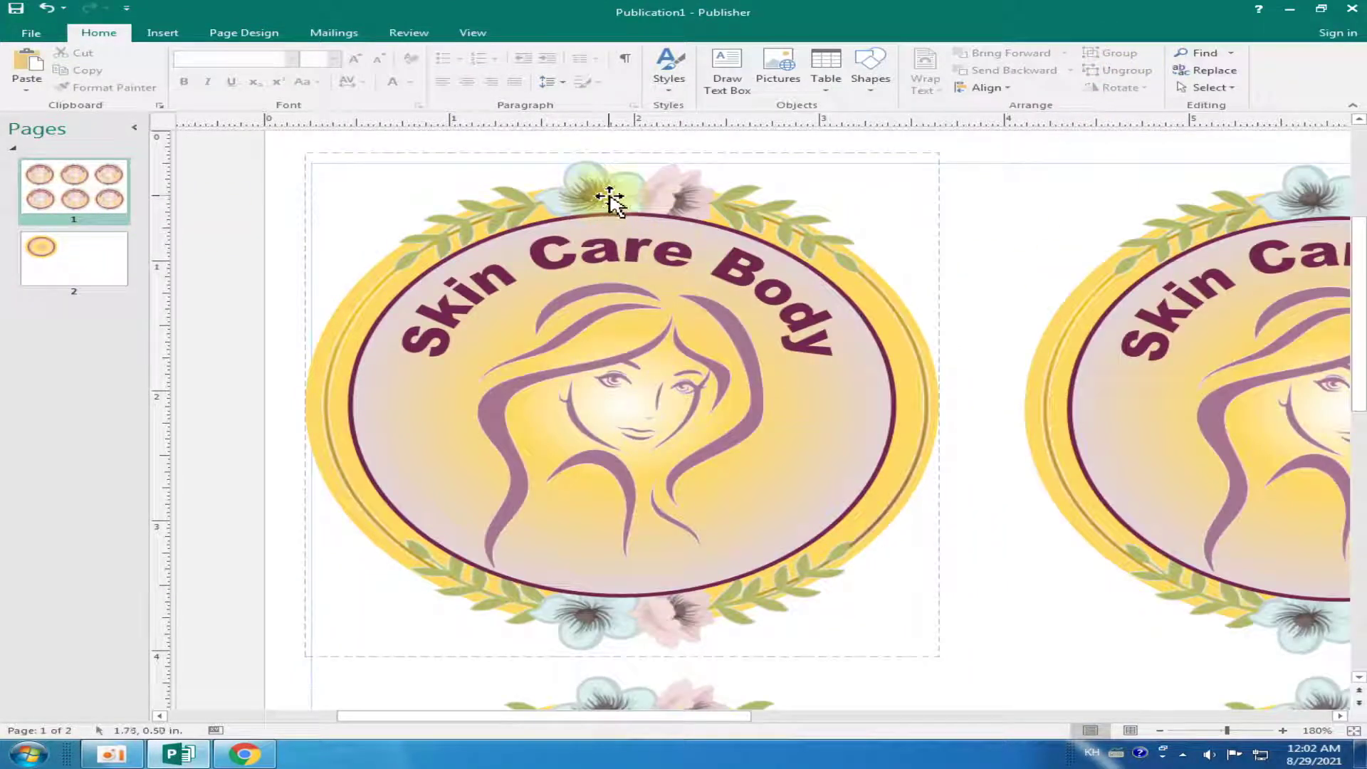
pyautogui.click(45, 258)
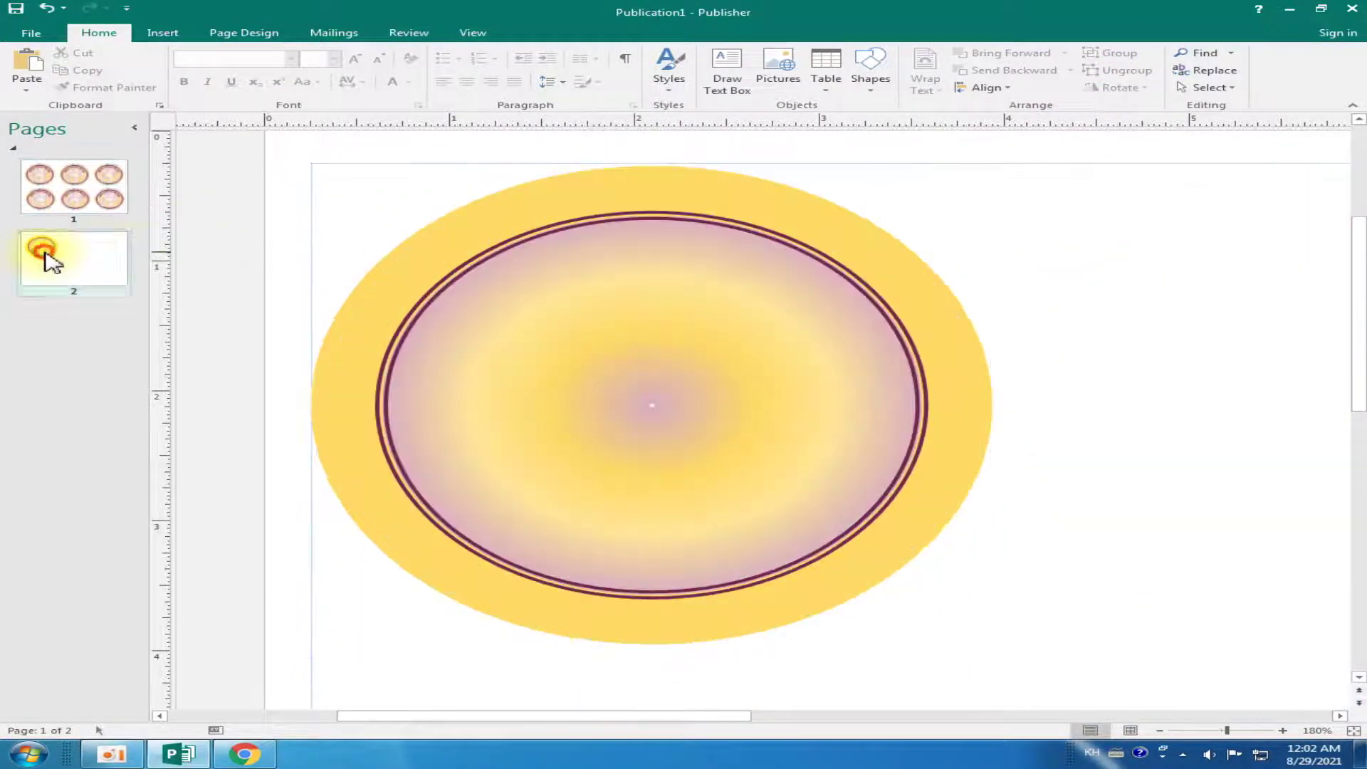
pyautogui.click(160, 32)
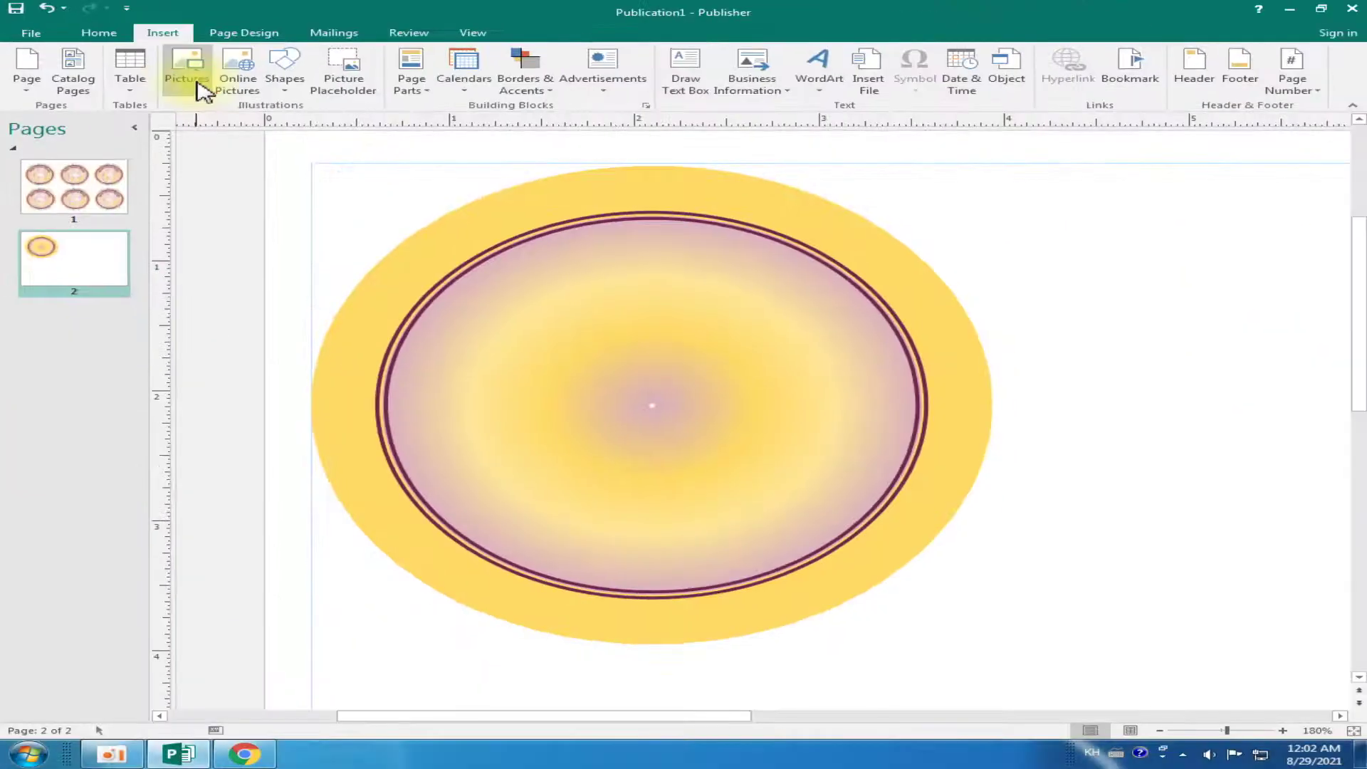
# Insert the watercolour-flowers-4610117_960_720 picture and drag it over the gradient circle
pyautogui.click(191, 74)
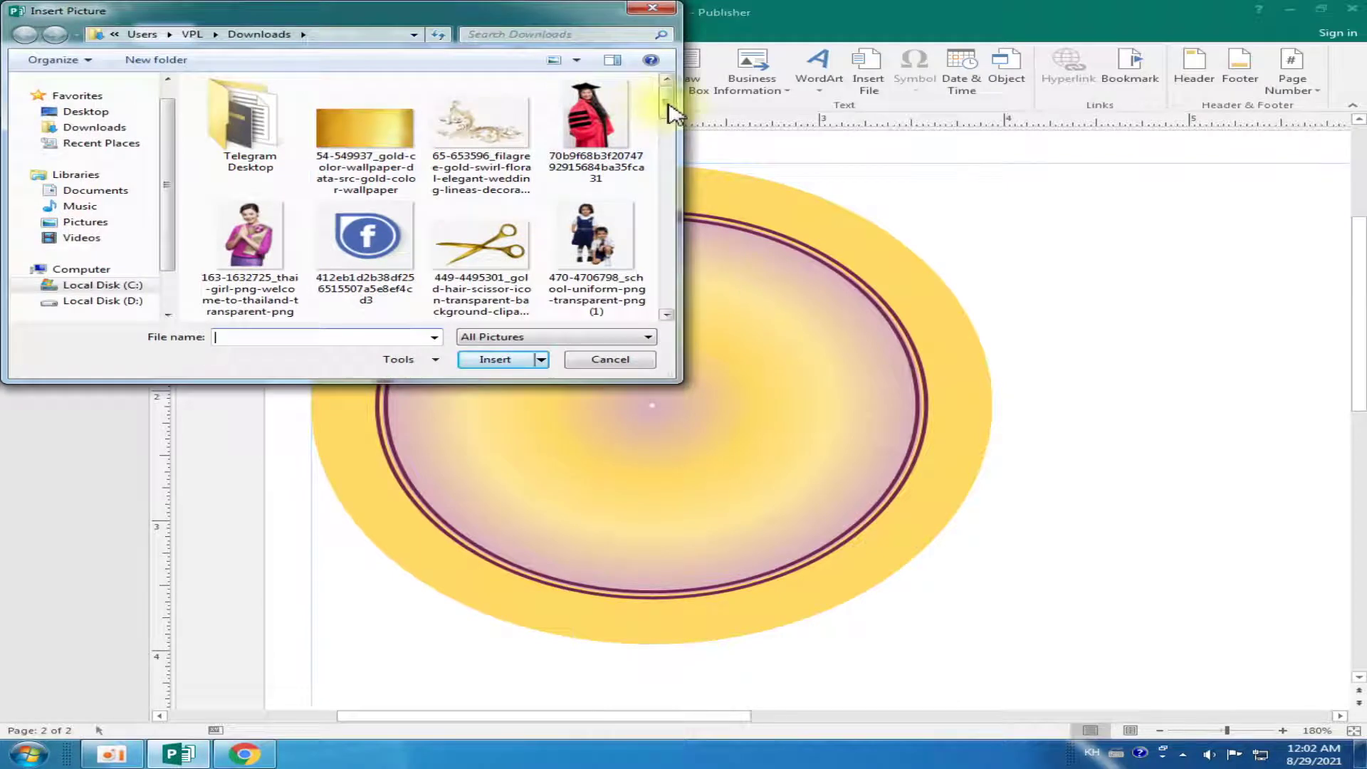
pyautogui.moveTo(669, 107); pyautogui.dragTo(705, 279)
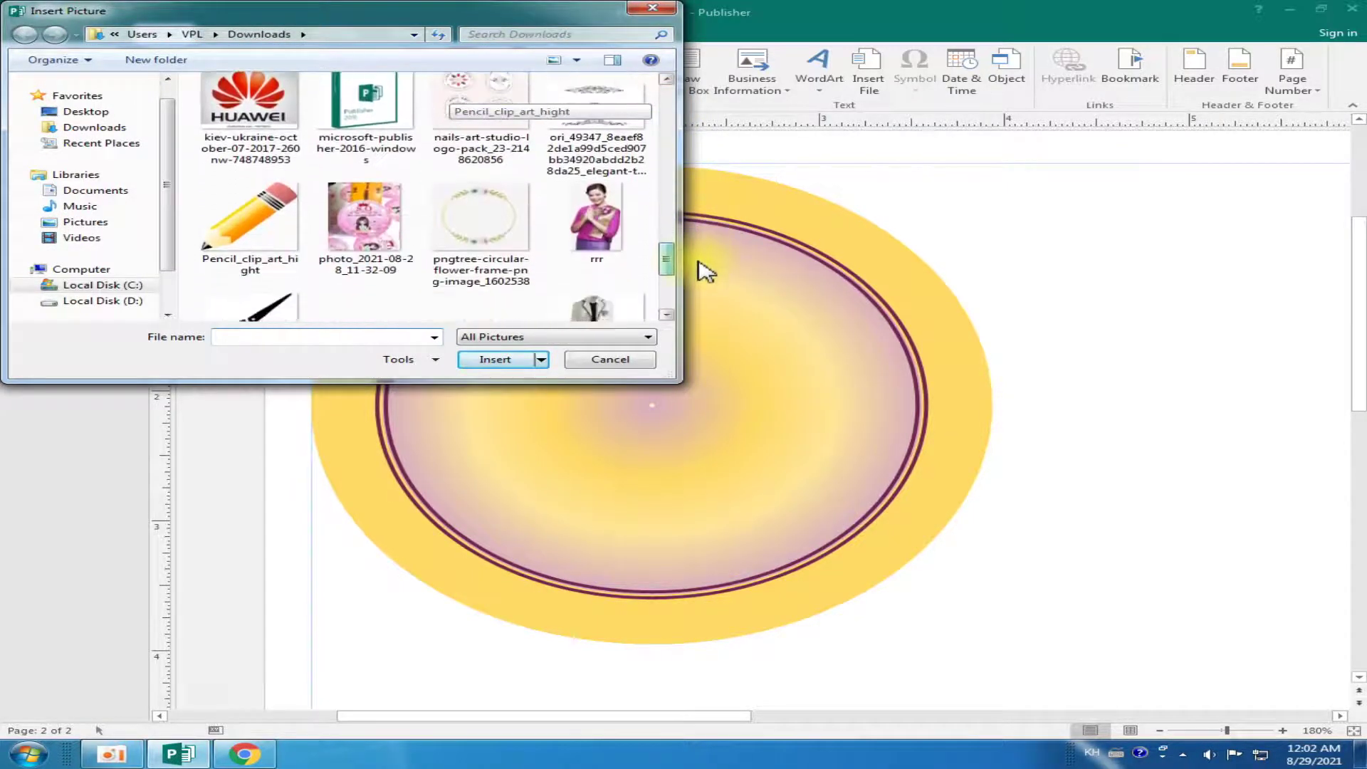
pyautogui.moveTo(704, 279); pyautogui.dragTo(712, 321)
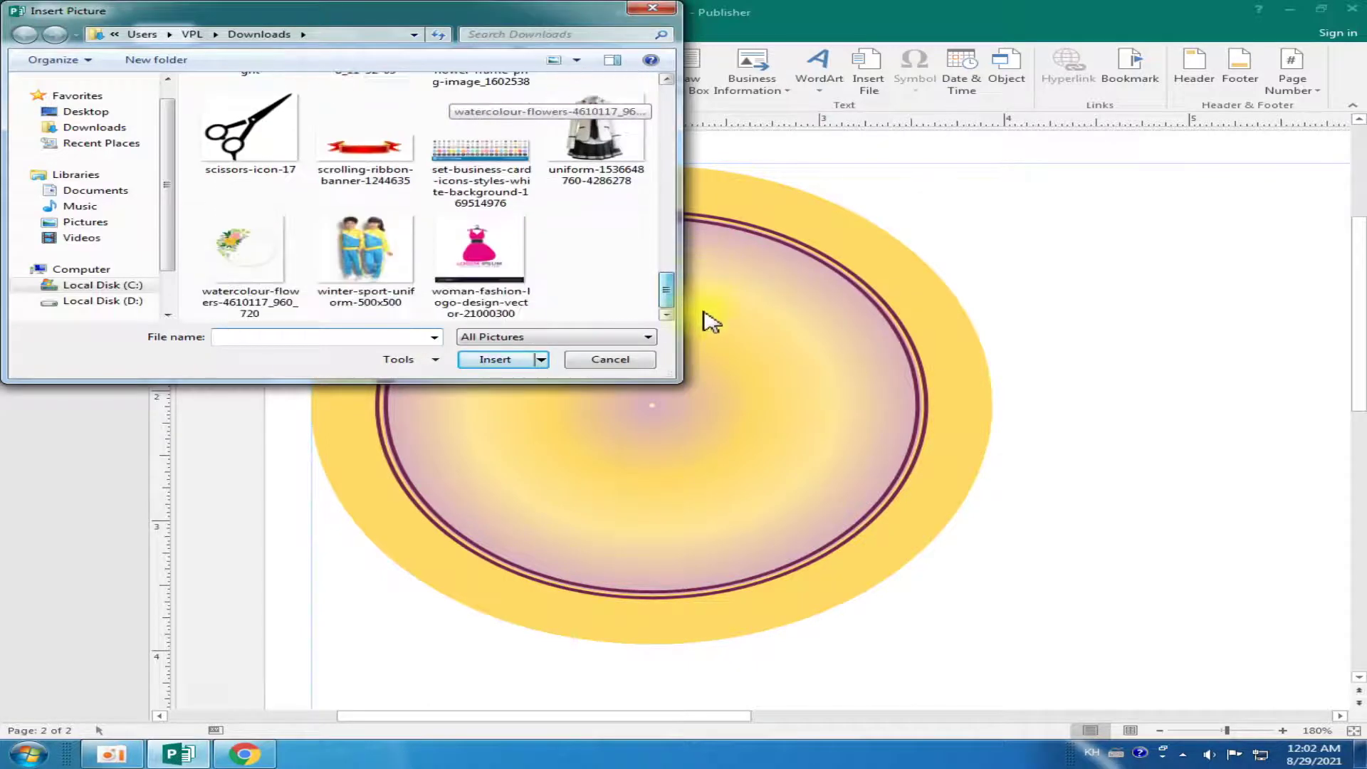
pyautogui.click(274, 273)
pyautogui.click(492, 360)
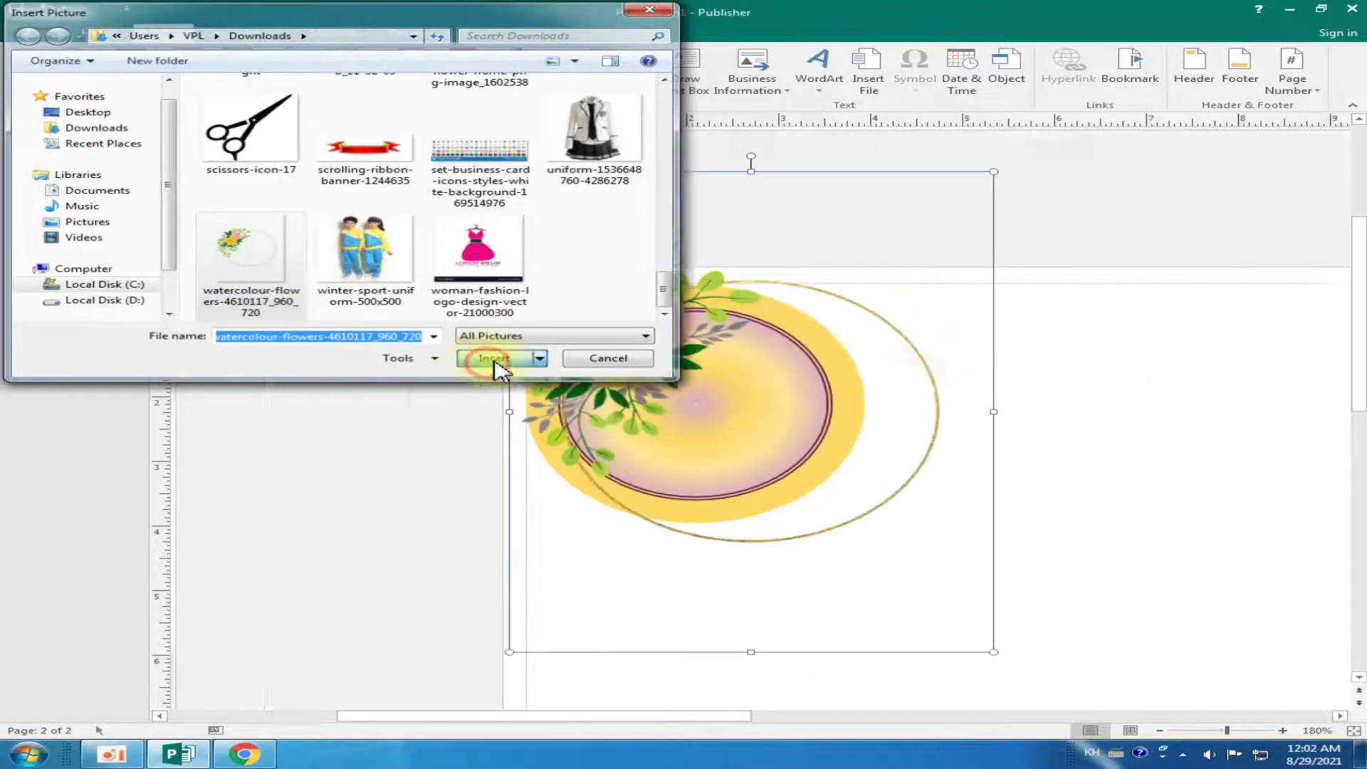
pyautogui.moveTo(740, 397); pyautogui.dragTo(862, 431)
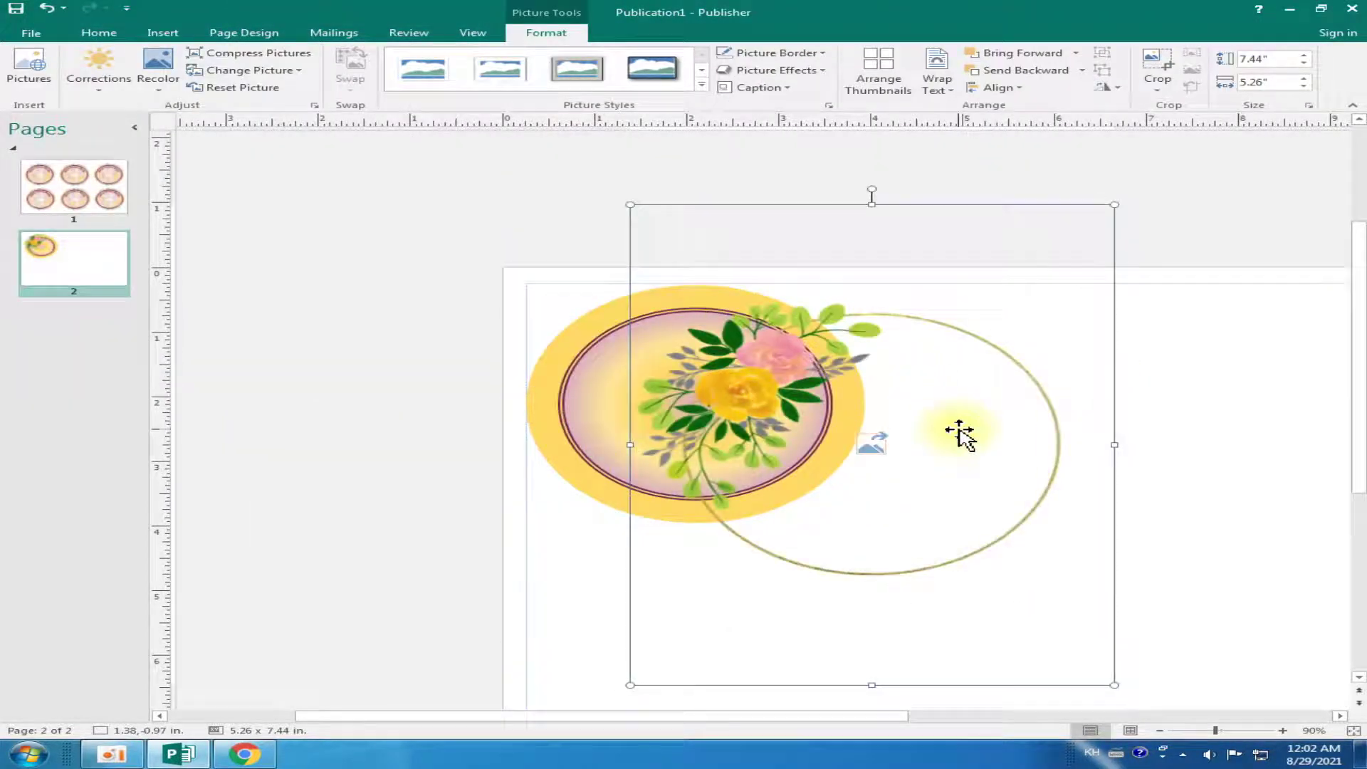
pyautogui.moveTo(748, 406); pyautogui.dragTo(801, 307)
pyautogui.moveTo(862, 260); pyautogui.dragTo(854, 360)
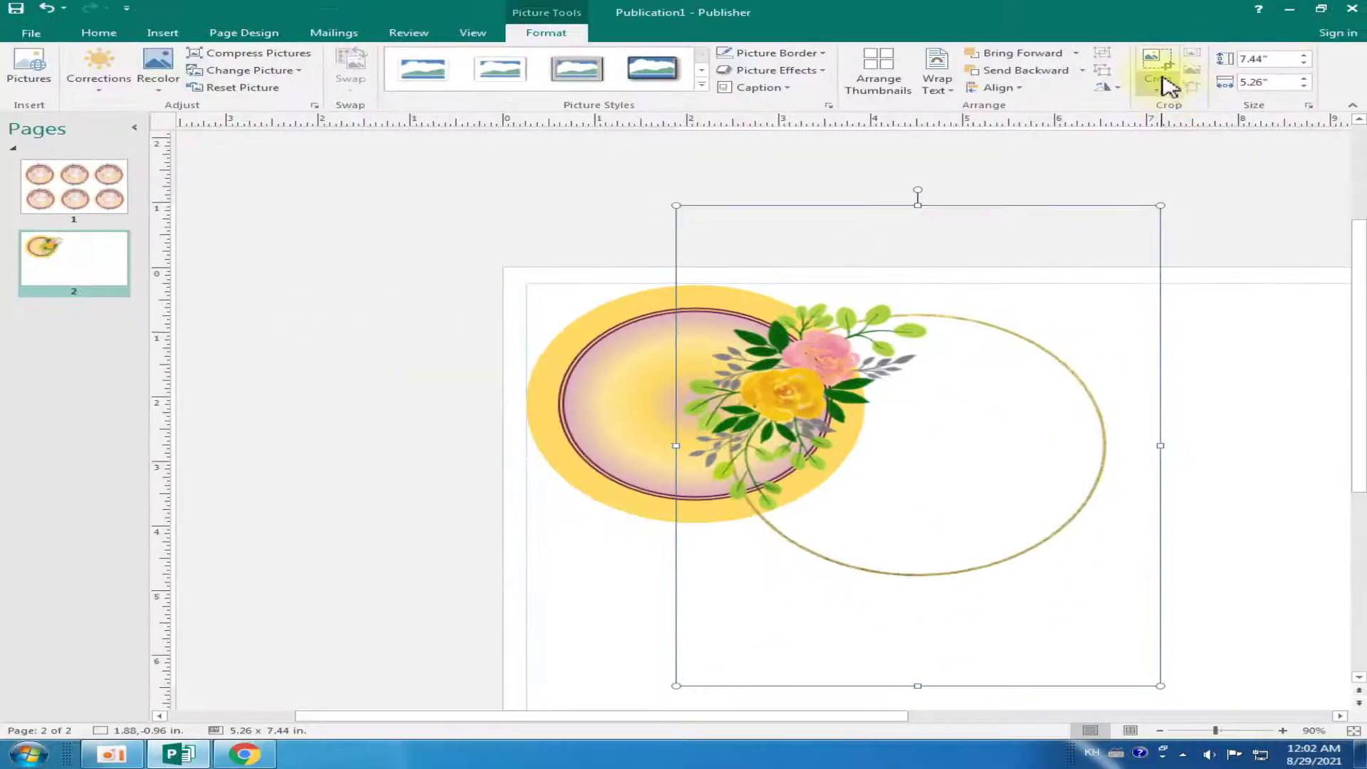
# Crop away the empty top, the bottom and the right side of the flower picture
pyautogui.click(1157, 84)
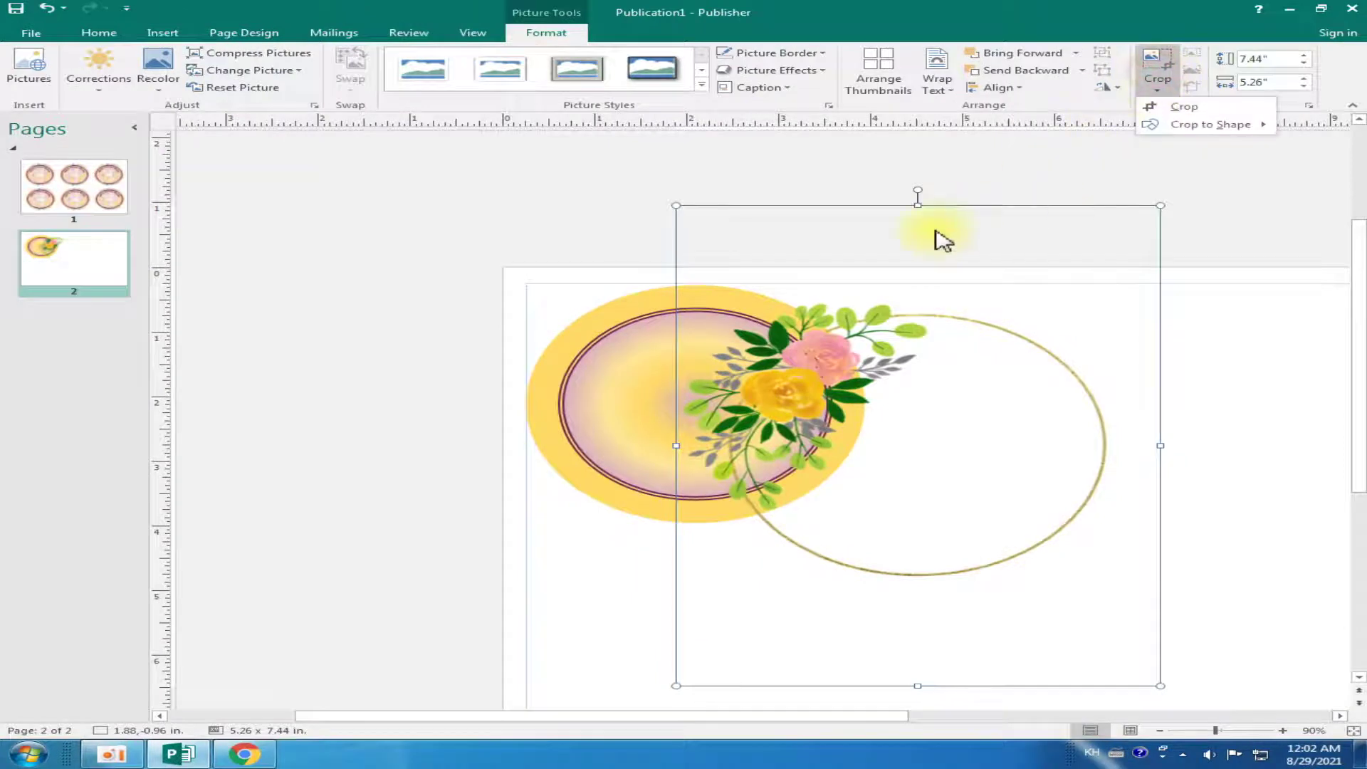
pyautogui.click(1182, 107)
pyautogui.moveTo(918, 208); pyautogui.dragTo(919, 294)
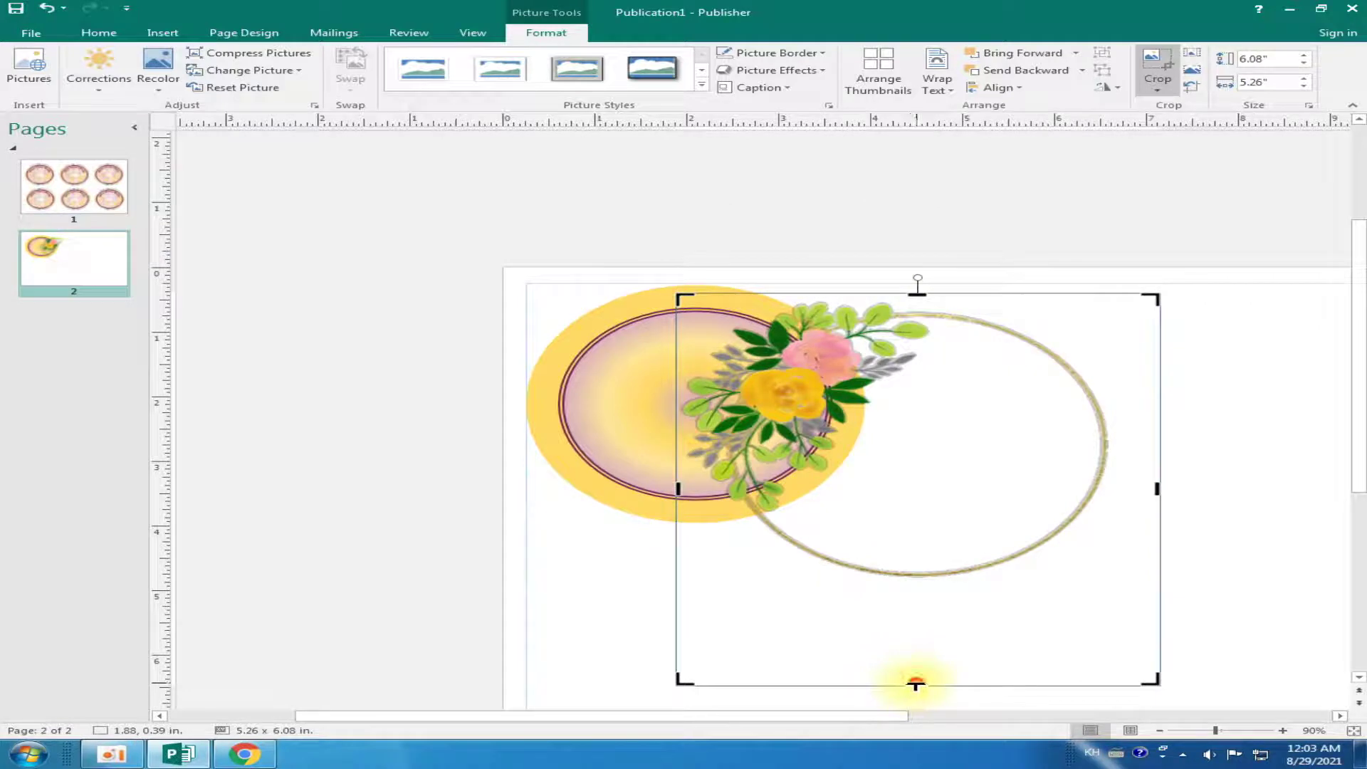
pyautogui.moveTo(916, 685); pyautogui.dragTo(916, 584)
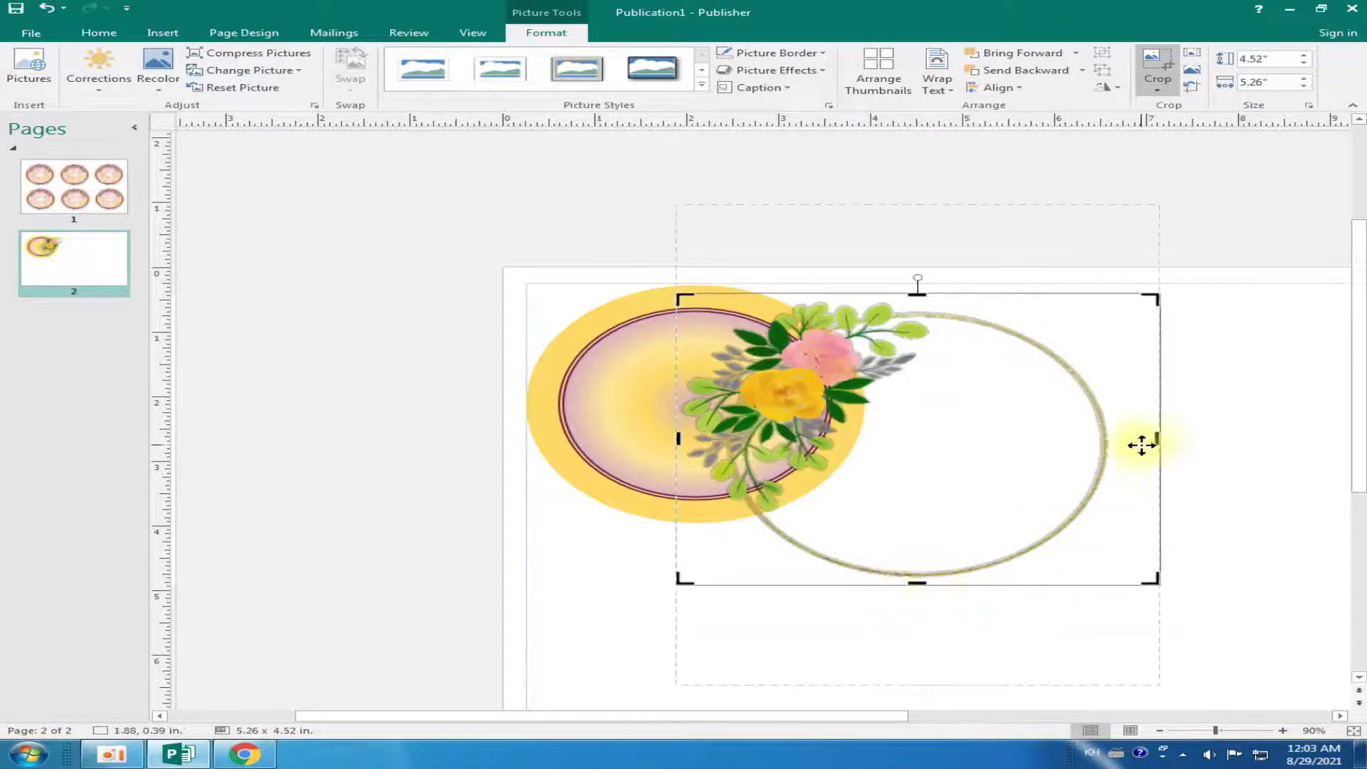
pyautogui.moveTo(1154, 438); pyautogui.dragTo(1122, 438)
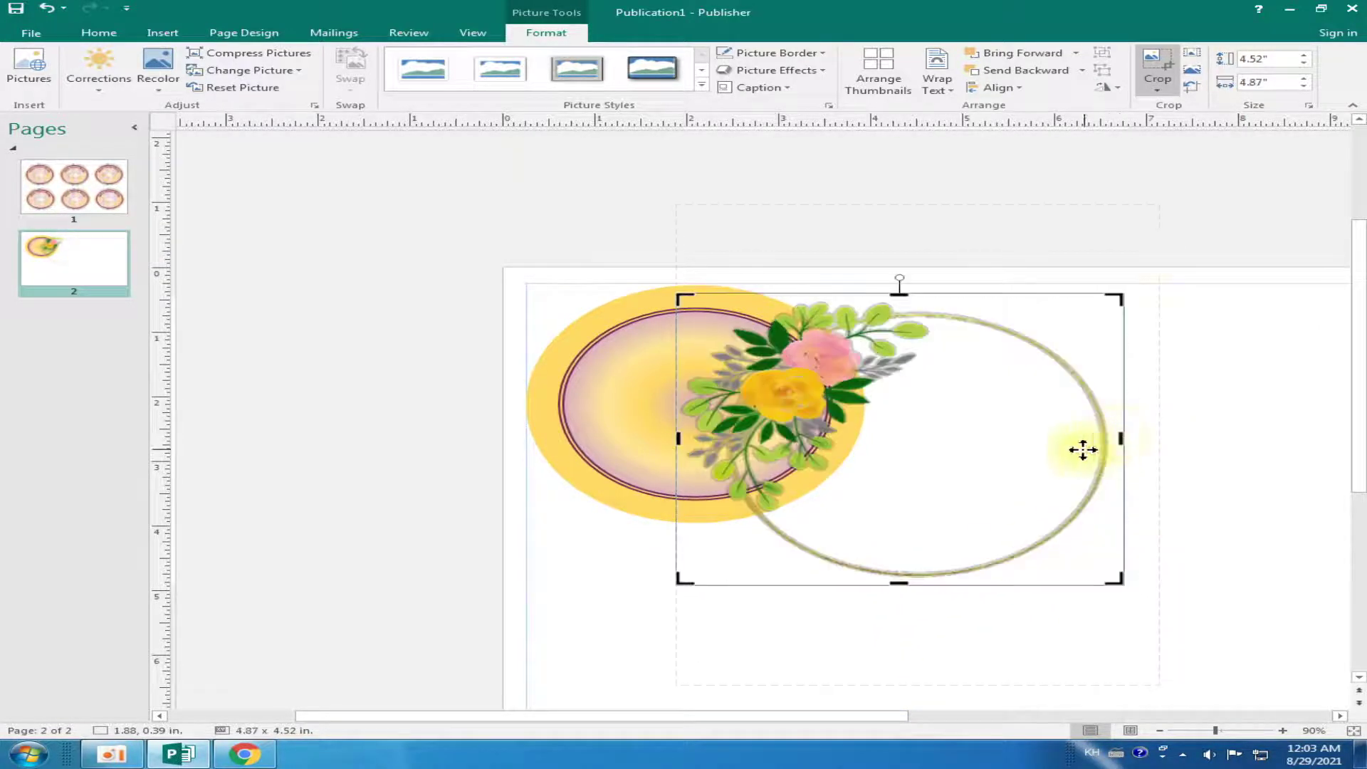
pyautogui.click(1168, 71)
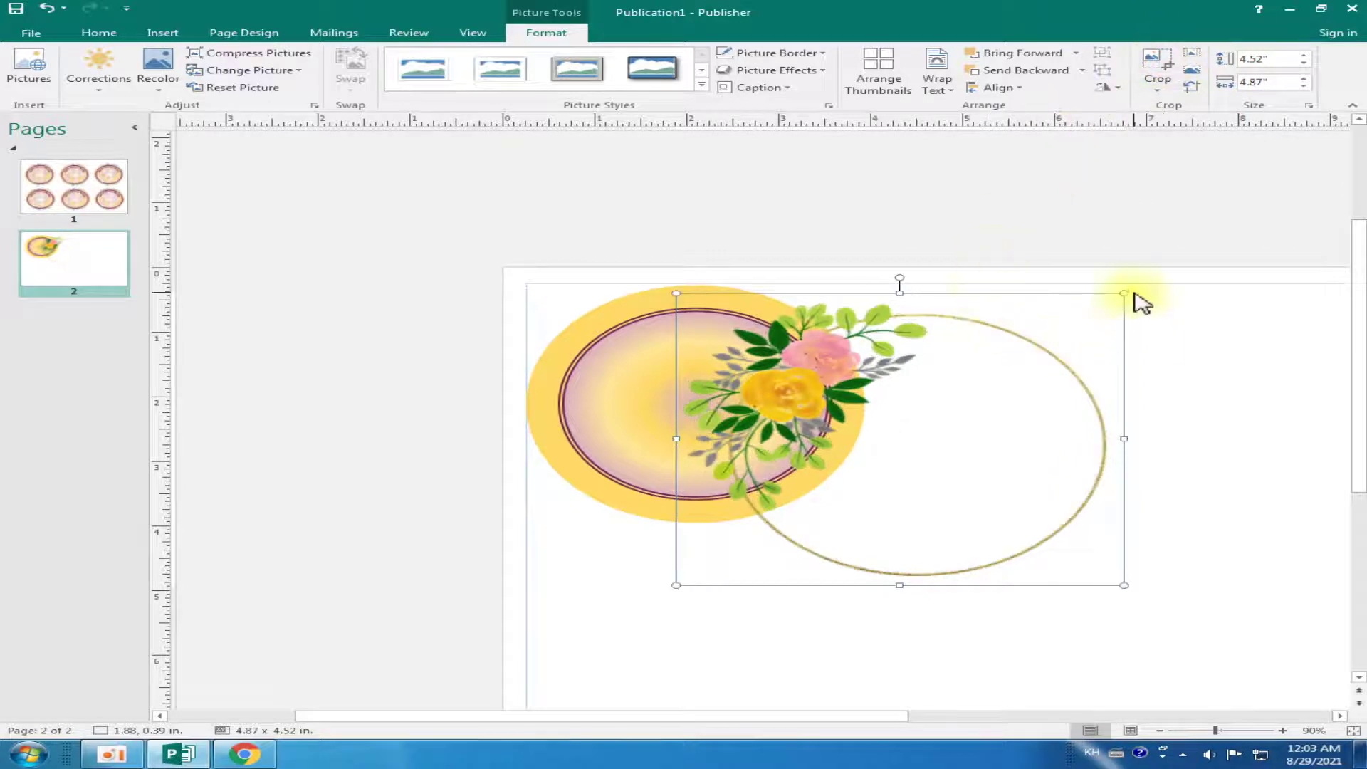
# Resize the flower picture to 3.60 x 3.35 in and fit it over the circle's upper-left rim
pyautogui.moveTo(1124, 293); pyautogui.dragTo(995, 377)
pyautogui.moveTo(784, 427); pyautogui.dragTo(623, 352)
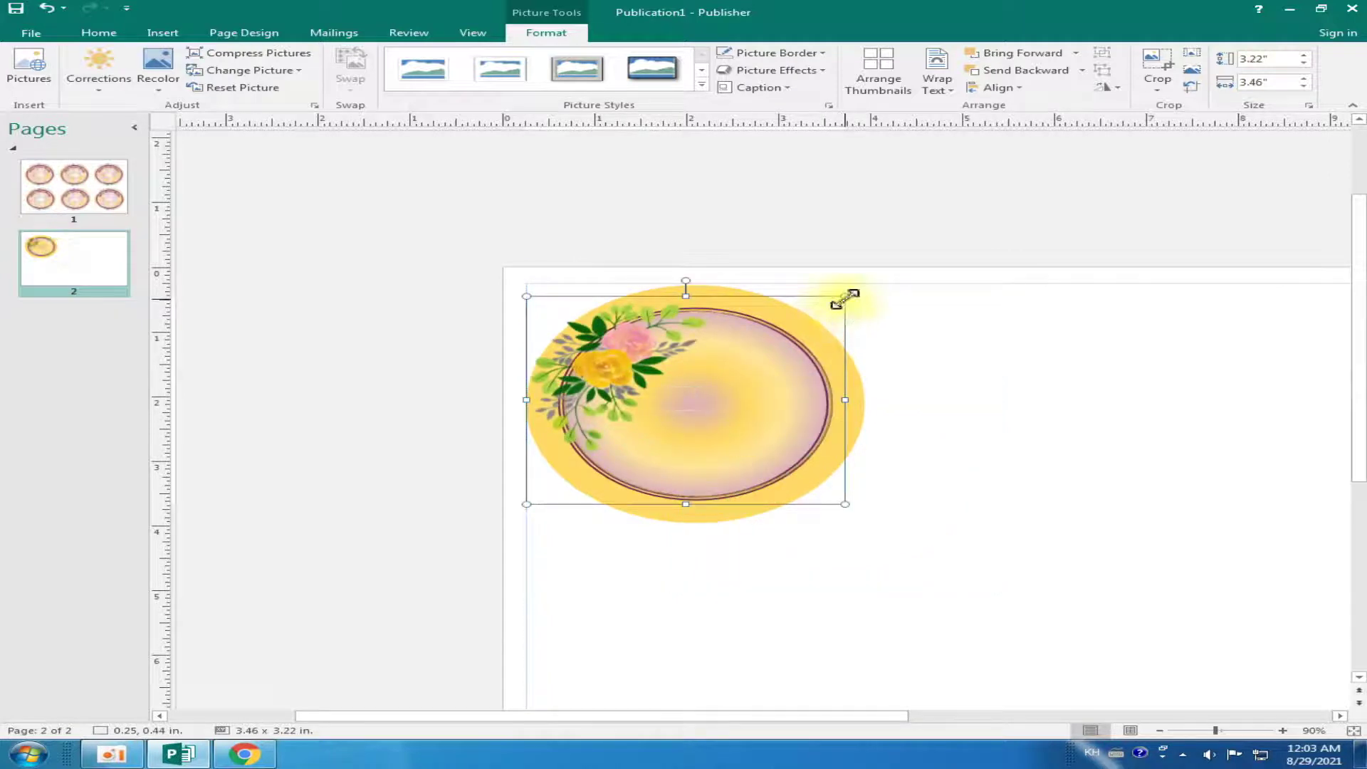
pyautogui.moveTo(803, 308); pyautogui.dragTo(781, 320)
pyautogui.moveTo(619, 373); pyautogui.dragTo(663, 363)
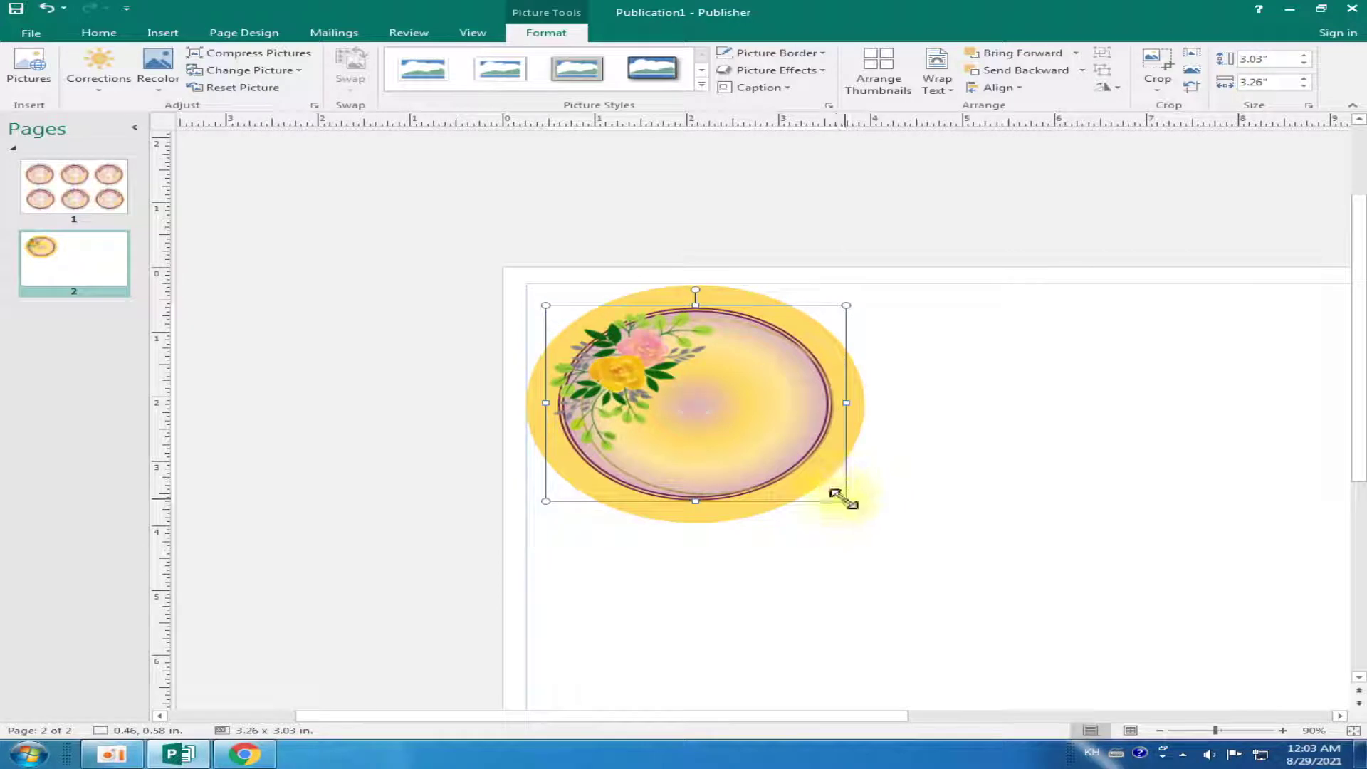
pyautogui.moveTo(810, 484); pyautogui.dragTo(812, 482)
pyautogui.moveTo(665, 394); pyautogui.dragTo(594, 355)
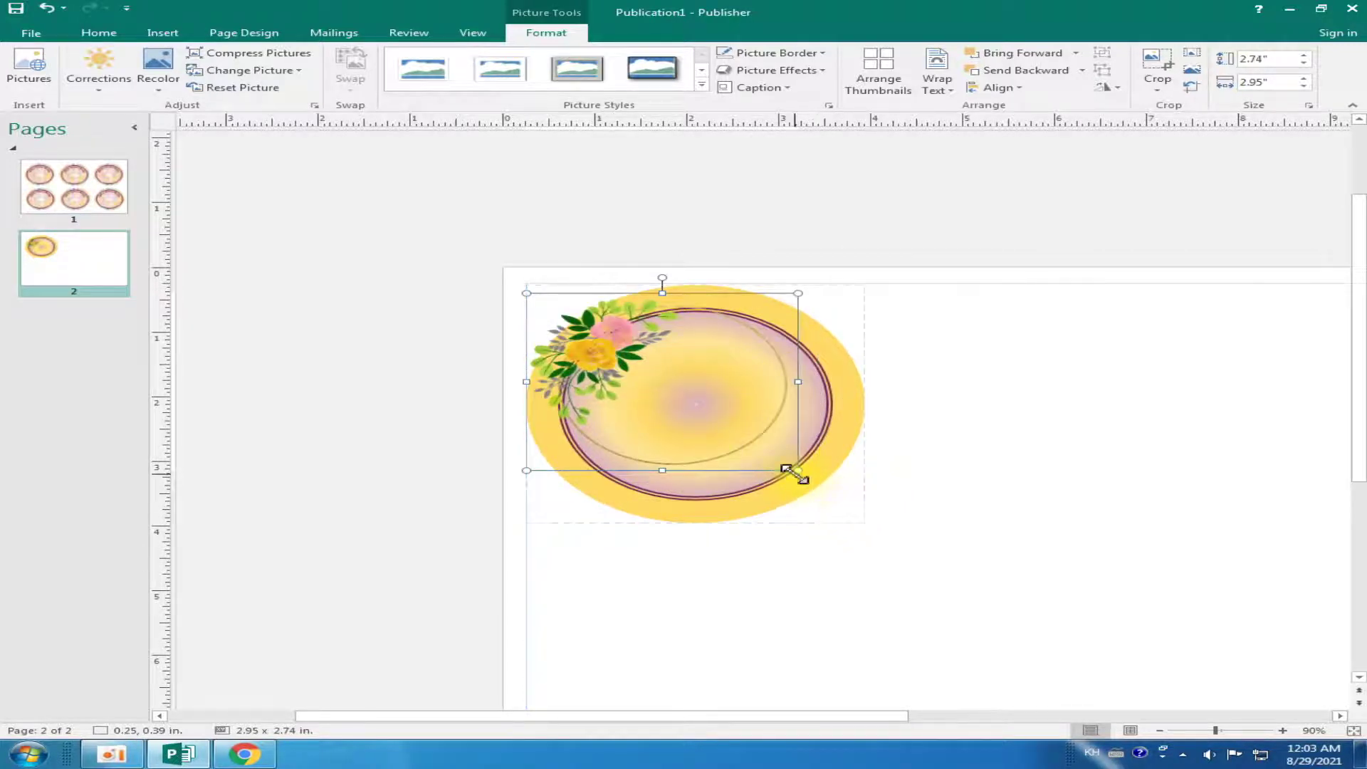
pyautogui.moveTo(807, 483); pyautogui.dragTo(838, 511)
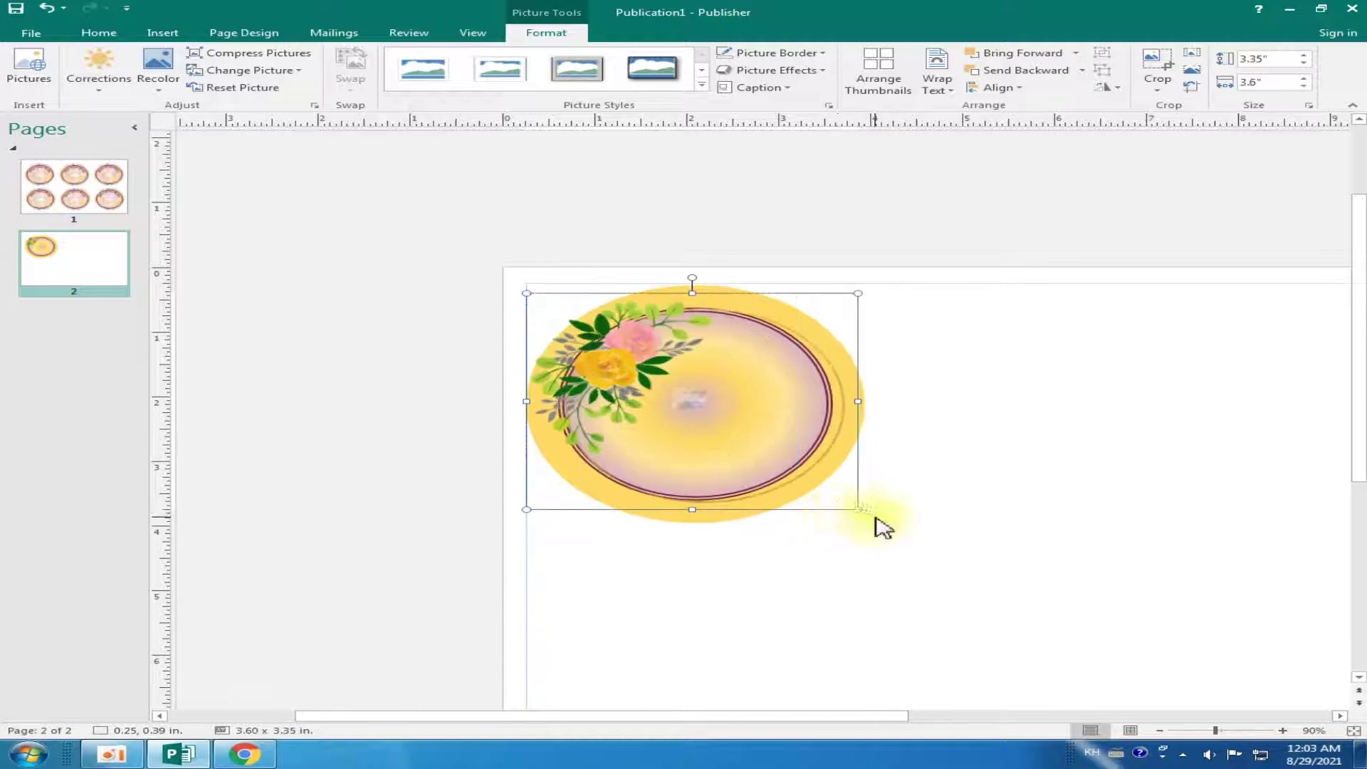
pyautogui.moveTo(620, 379)
pyautogui.mouseDown()
pyautogui.moveTo(606, 370)
pyautogui.moveTo(622, 373)
pyautogui.mouseUp()
pyautogui.click(940, 477)
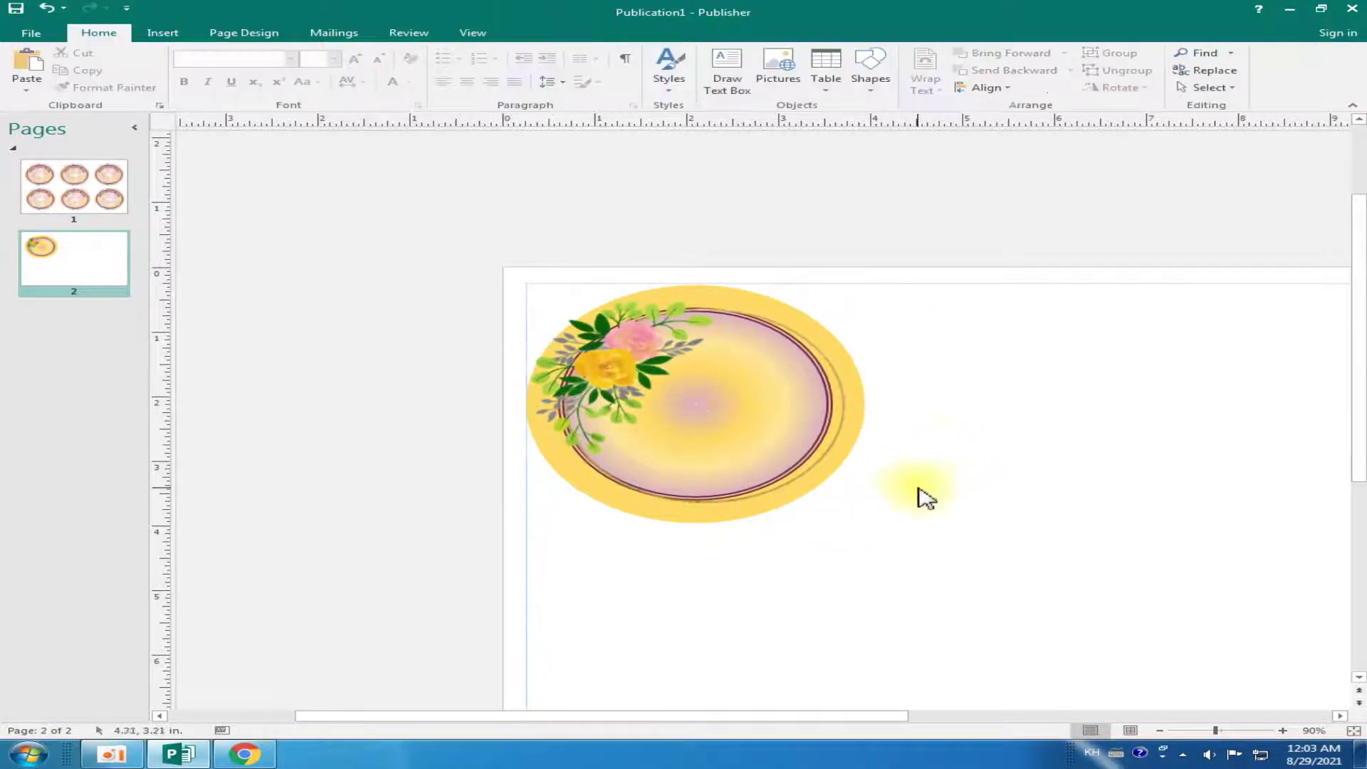
pyautogui.scroll(-1, 919, 510)
pyautogui.click(1282, 731)
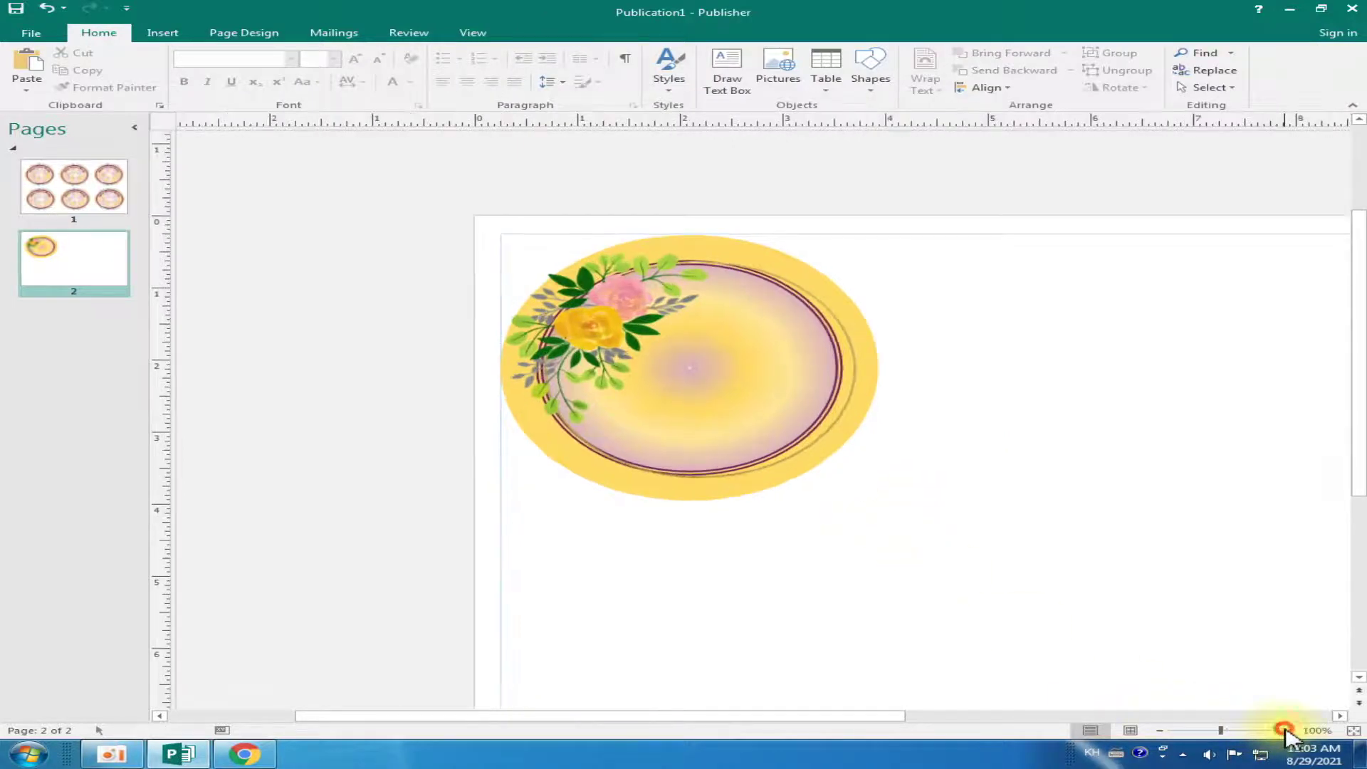
pyautogui.click(1283, 730)
pyautogui.click(1282, 730)
pyautogui.click(1283, 730)
pyautogui.click(1282, 730)
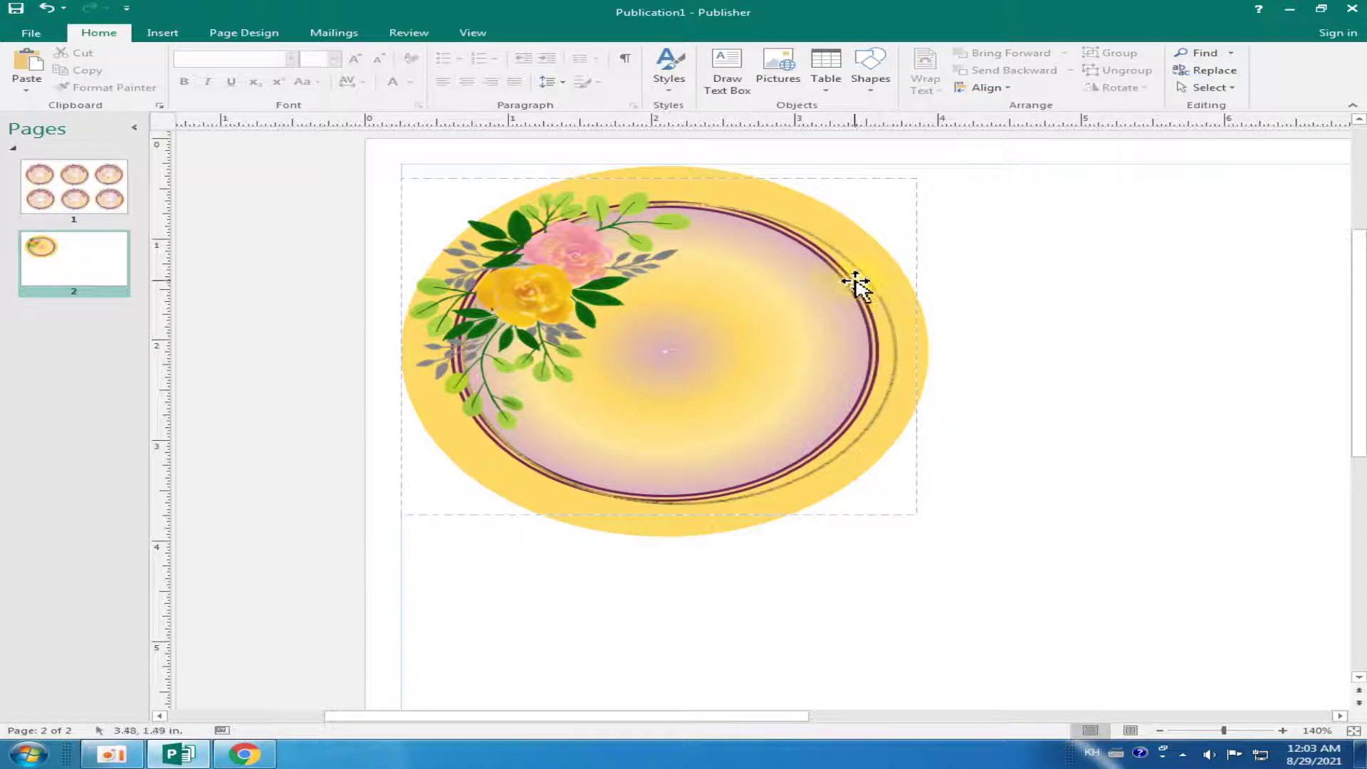
pyautogui.click(78, 206)
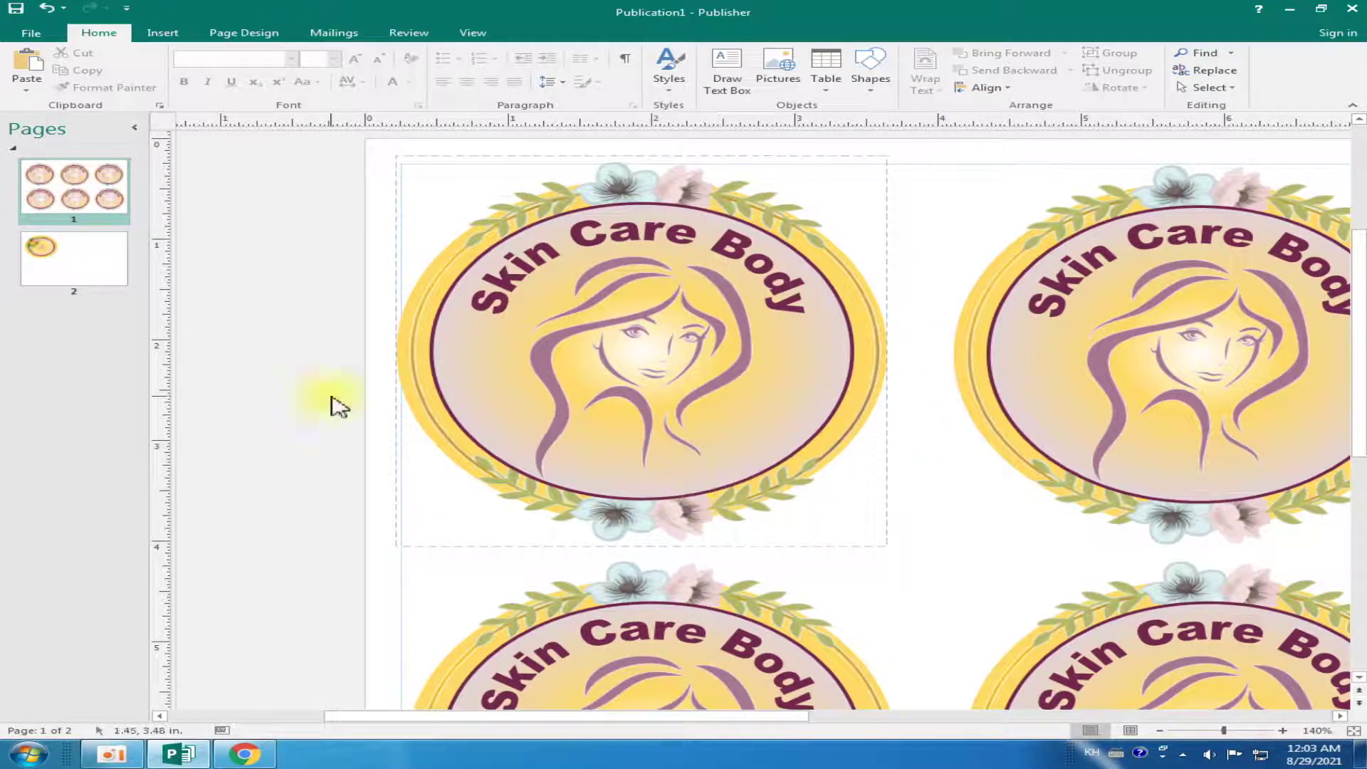
pyautogui.click(60, 253)
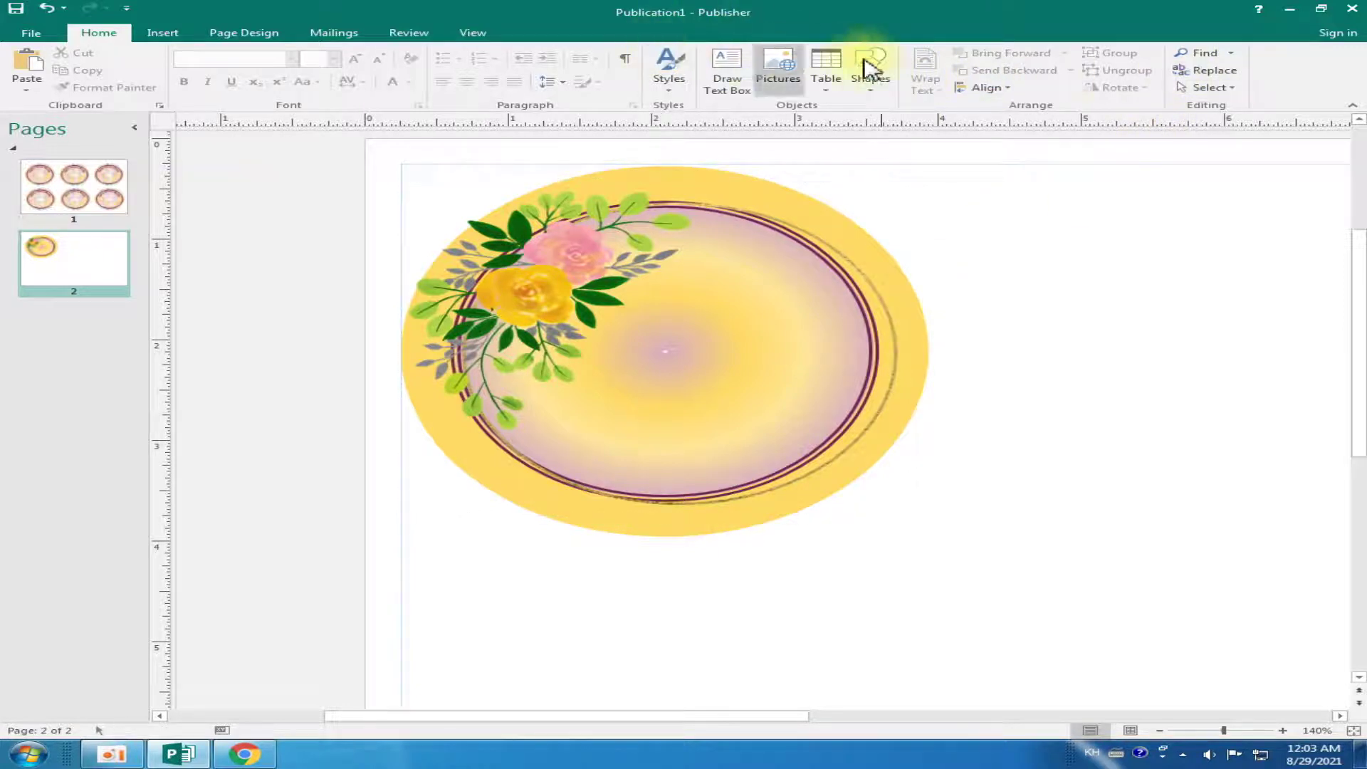
pyautogui.click(549, 244)
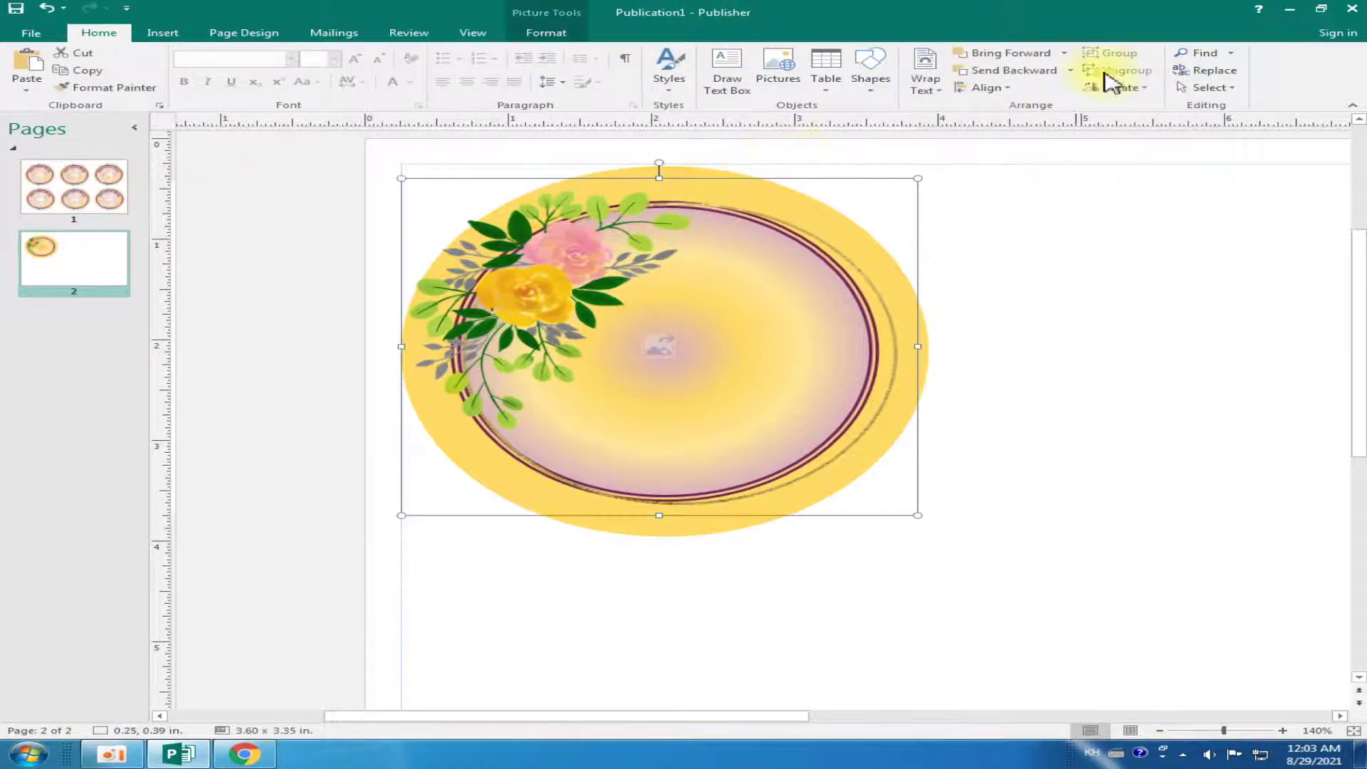
# Crop the picture's right and bottom edges to 2.22 x 2.59 in, leaving only the floral spray
pyautogui.click(546, 33)
pyautogui.click(1158, 67)
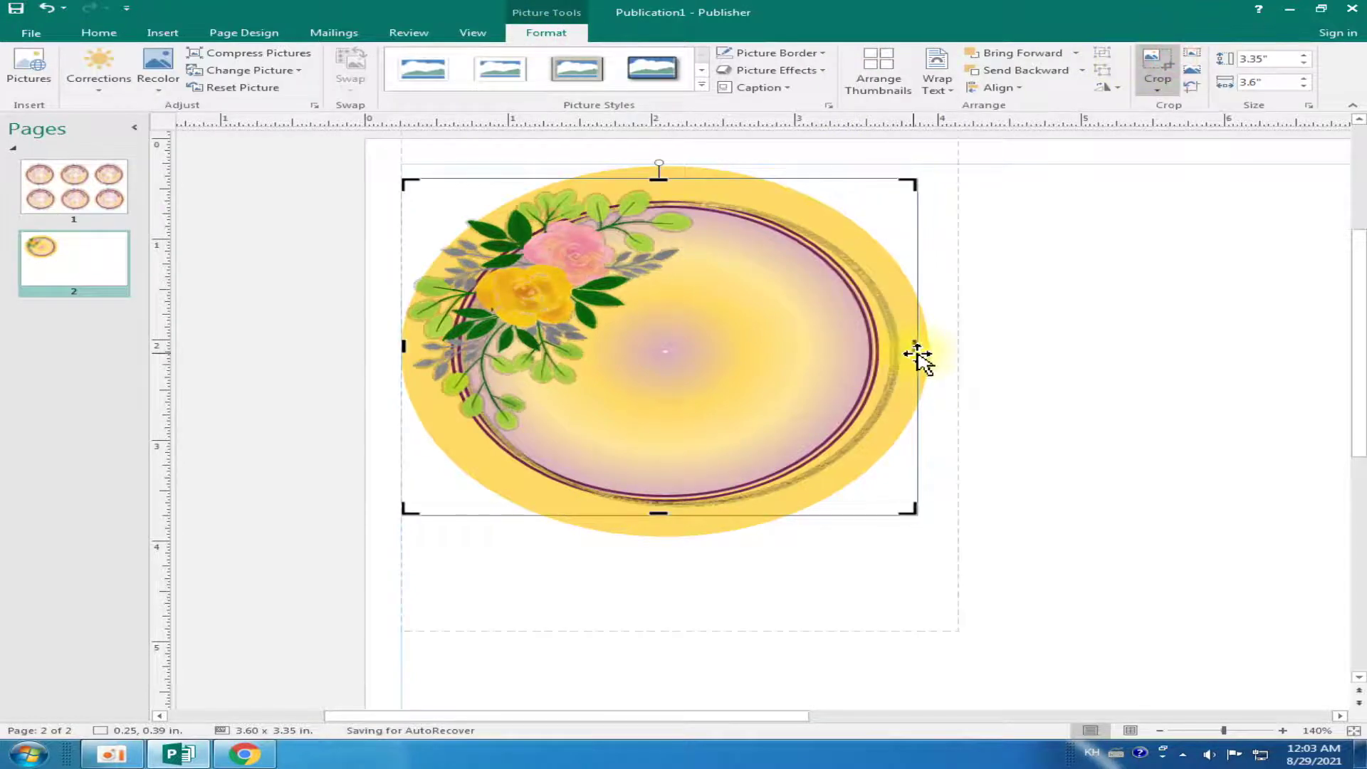
pyautogui.moveTo(900, 346); pyautogui.dragTo(698, 336)
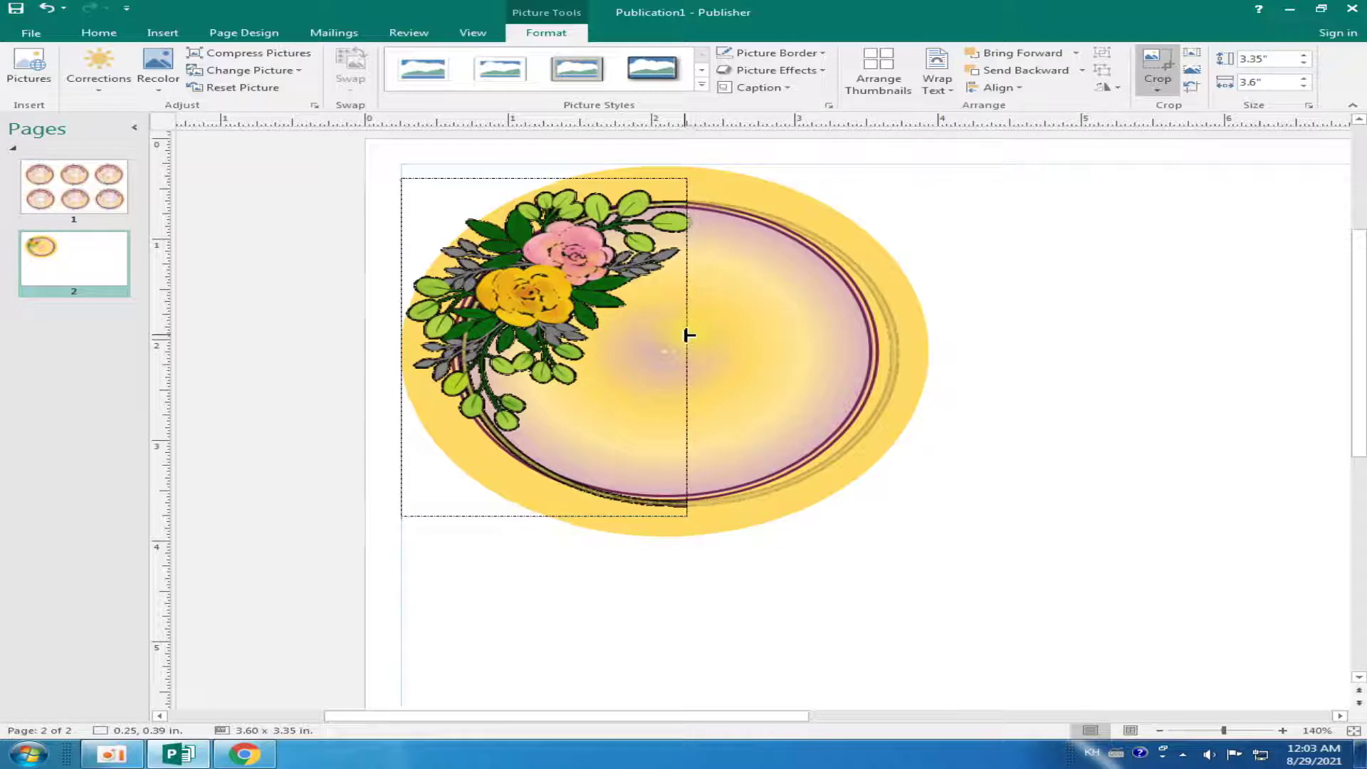
pyautogui.moveTo(698, 336); pyautogui.dragTo(717, 342)
pyautogui.moveTo(560, 514); pyautogui.dragTo(560, 436)
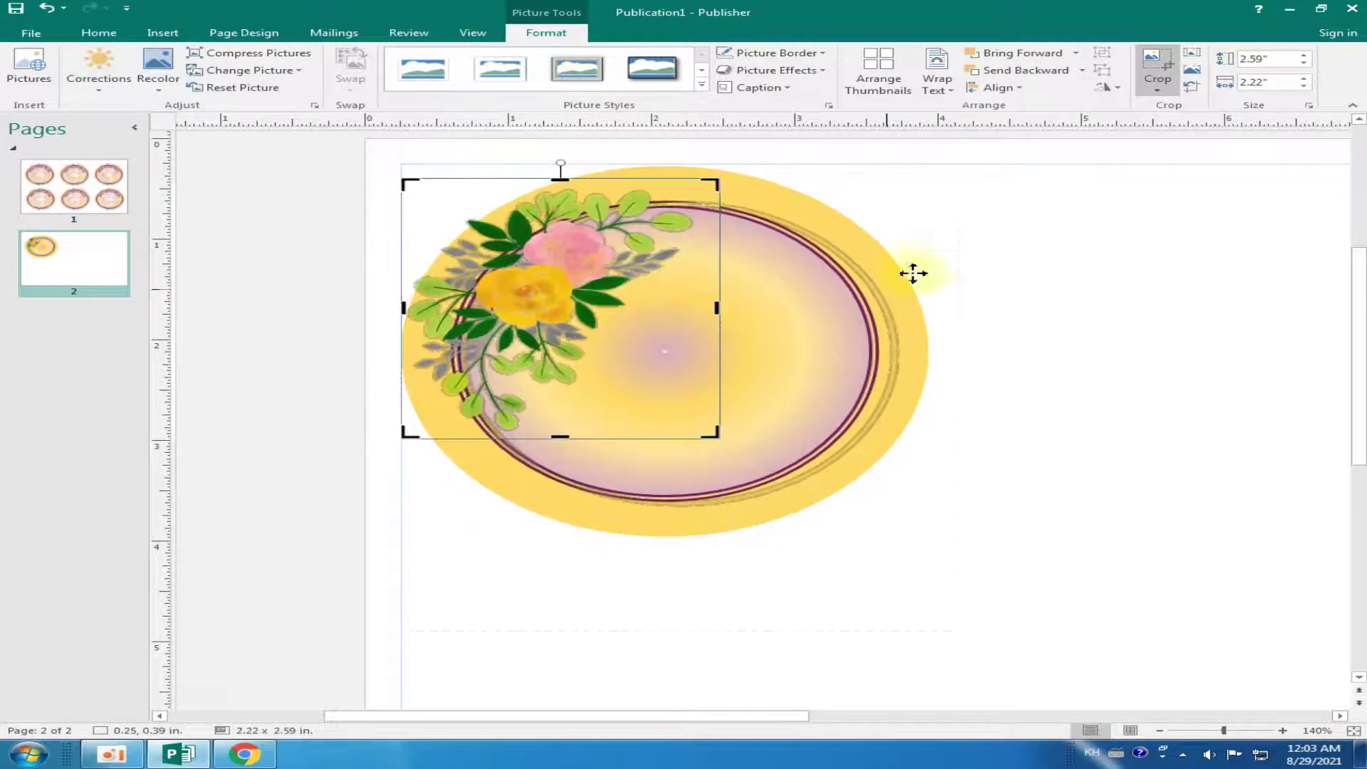
pyautogui.click(1156, 63)
pyautogui.click(1012, 324)
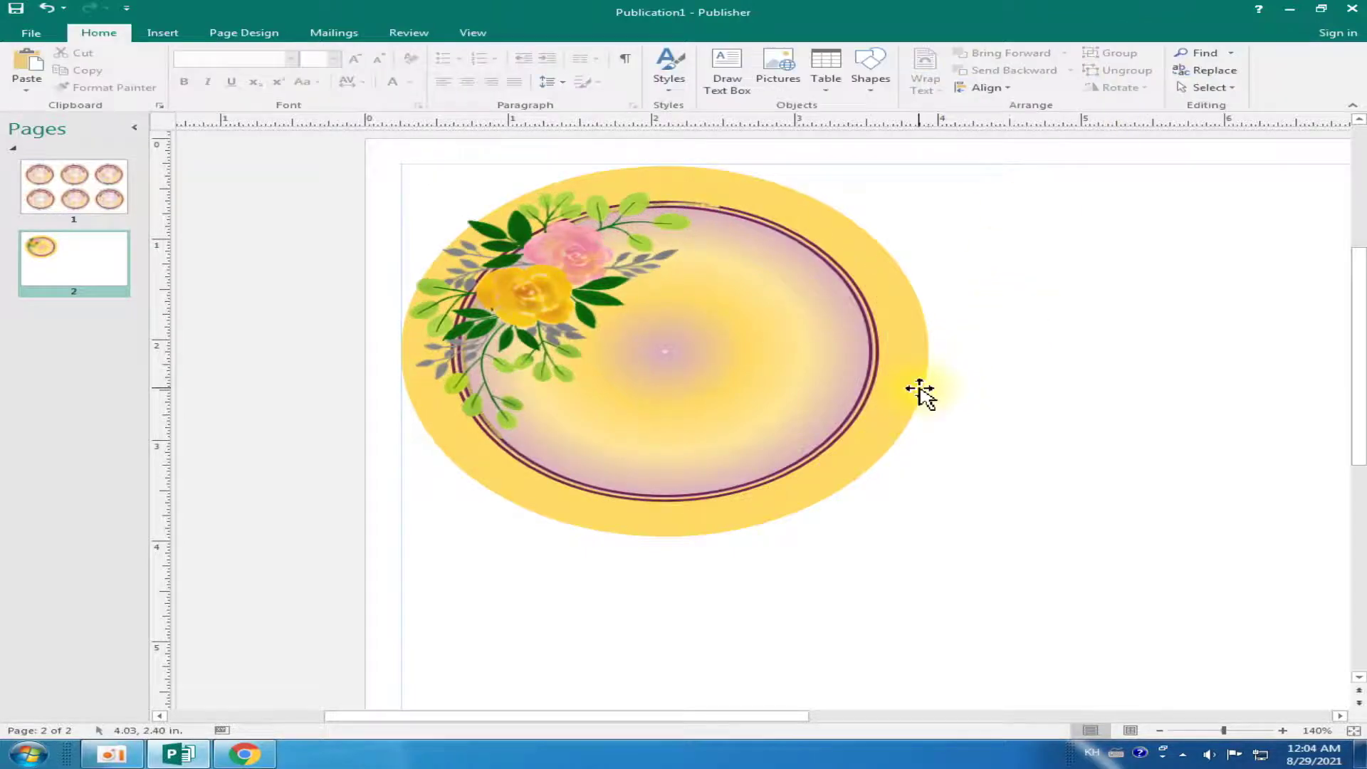
# Shrink the floral spray slightly and nudge it into position over the circle
pyautogui.click(512, 320)
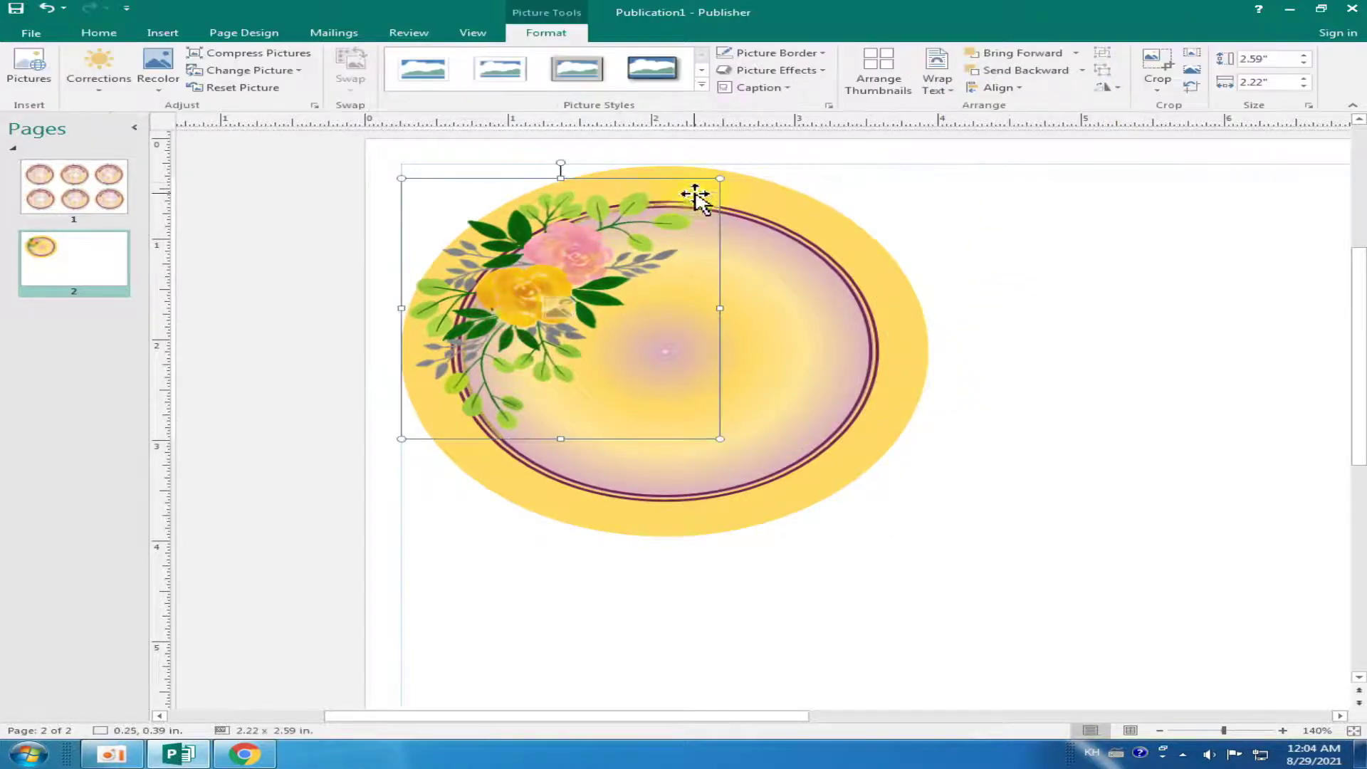
pyautogui.moveTo(721, 177); pyautogui.dragTo(697, 187)
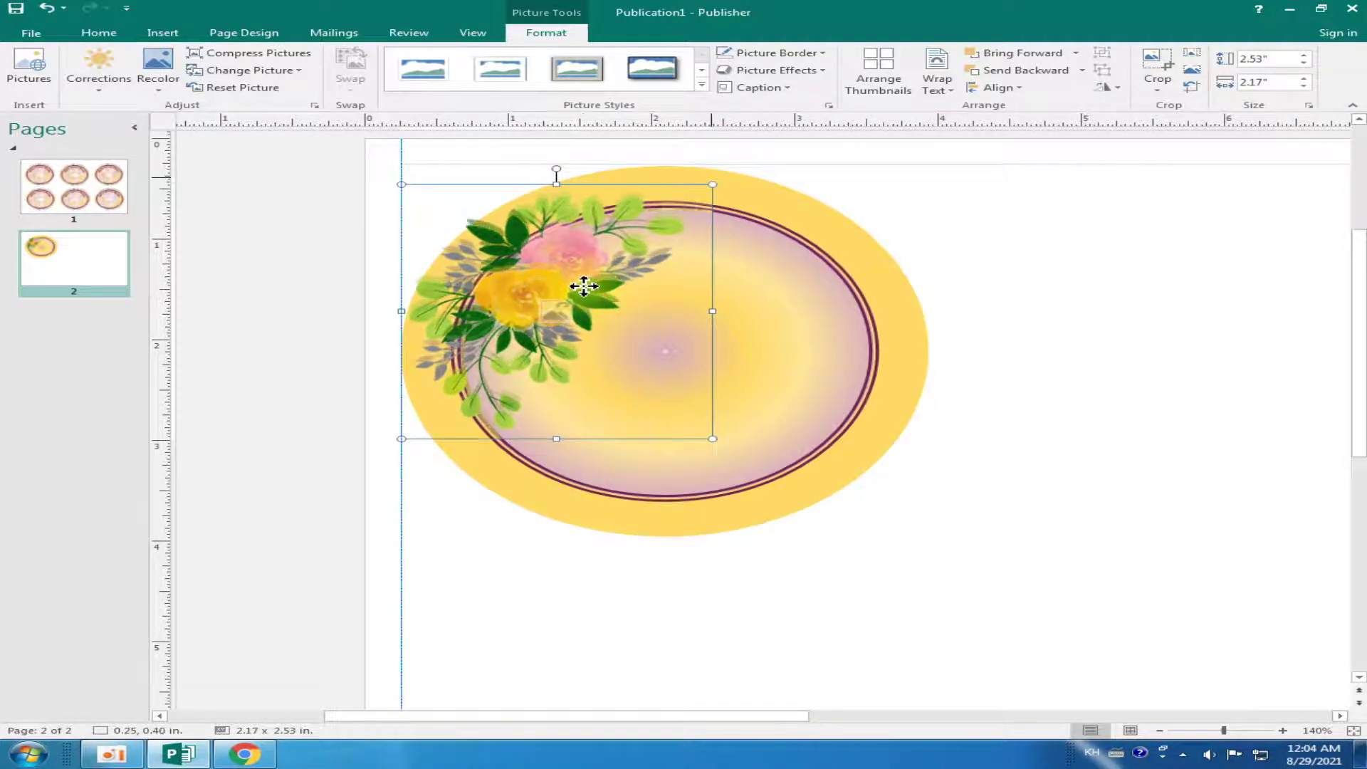
pyautogui.moveTo(630, 267); pyautogui.dragTo(630, 260)
pyautogui.moveTo(712, 431); pyautogui.dragTo(680, 423)
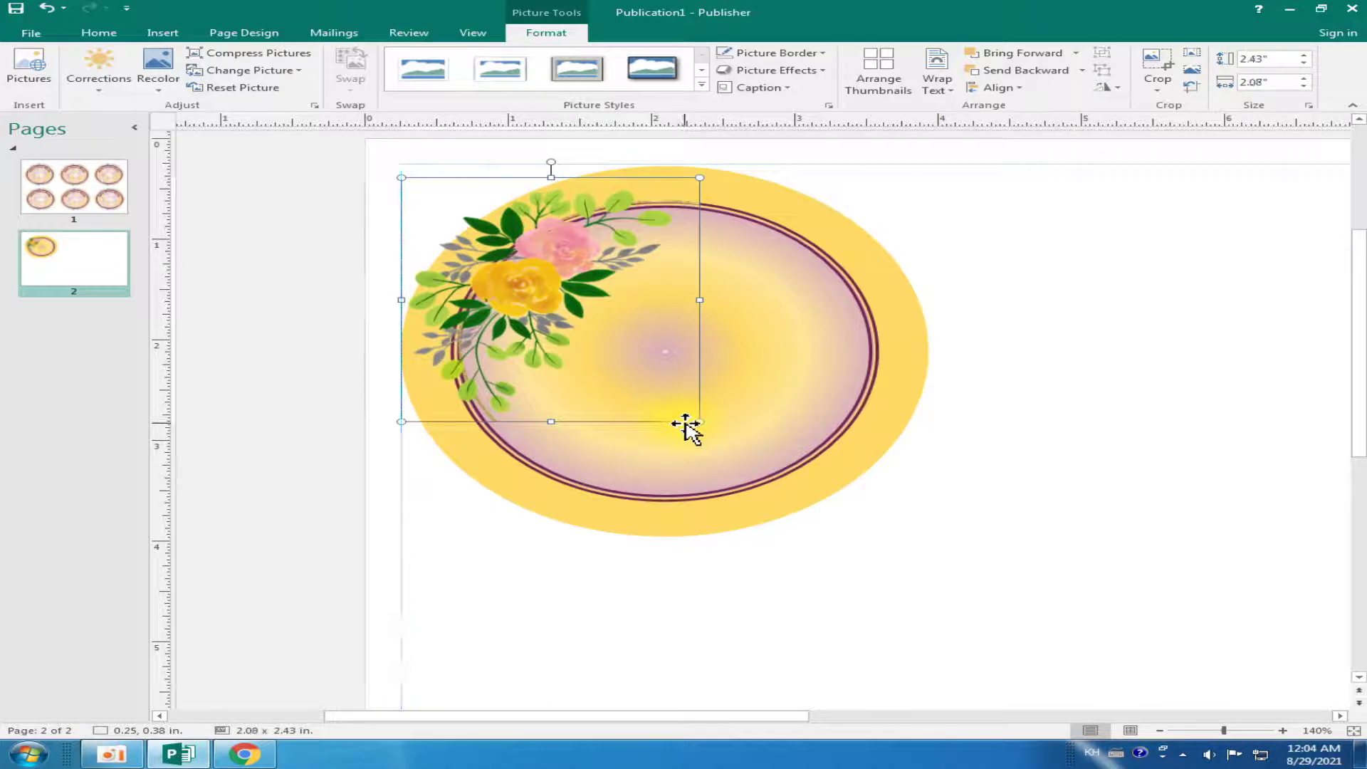
pyautogui.moveTo(686, 425); pyautogui.dragTo(692, 428)
pyautogui.press('Down')
pyautogui.press('Up')
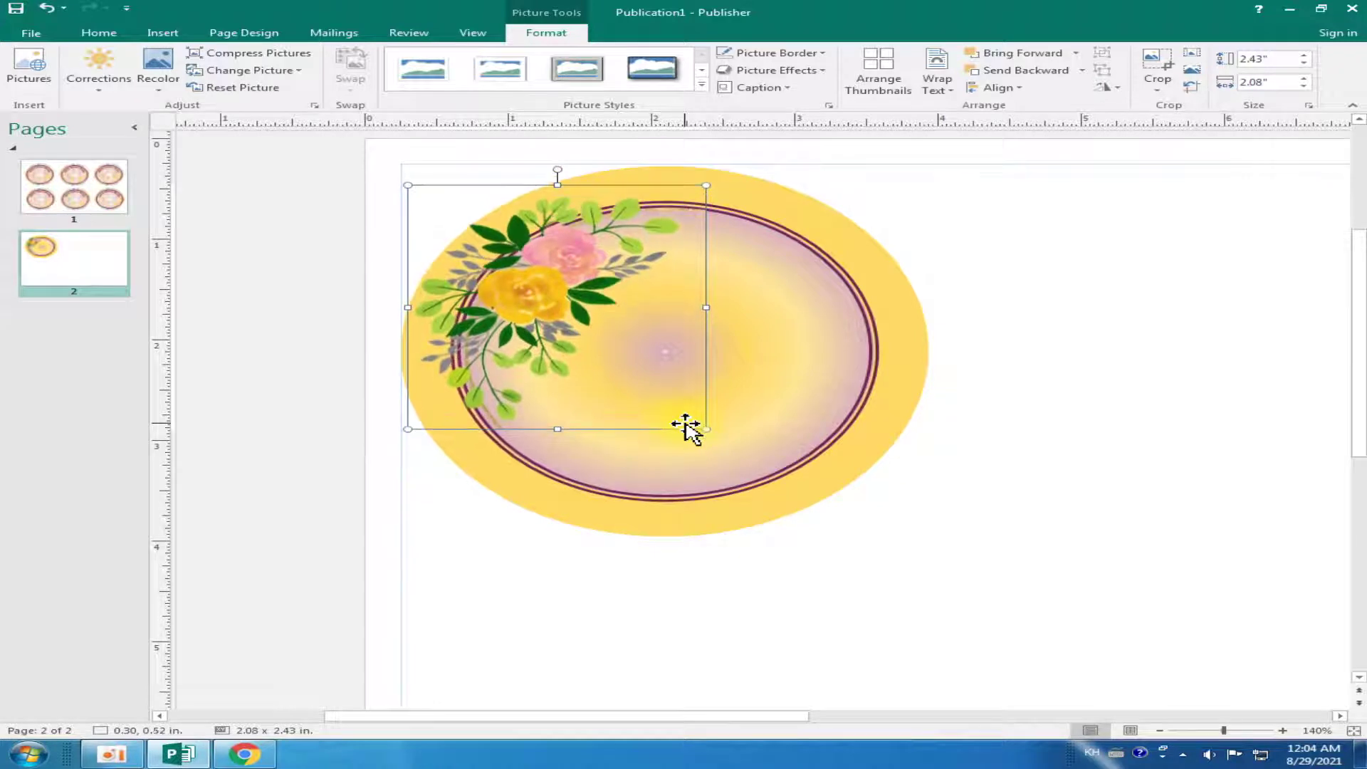
# Delete the floral spray picture from page 2
pyautogui.click(958, 429)
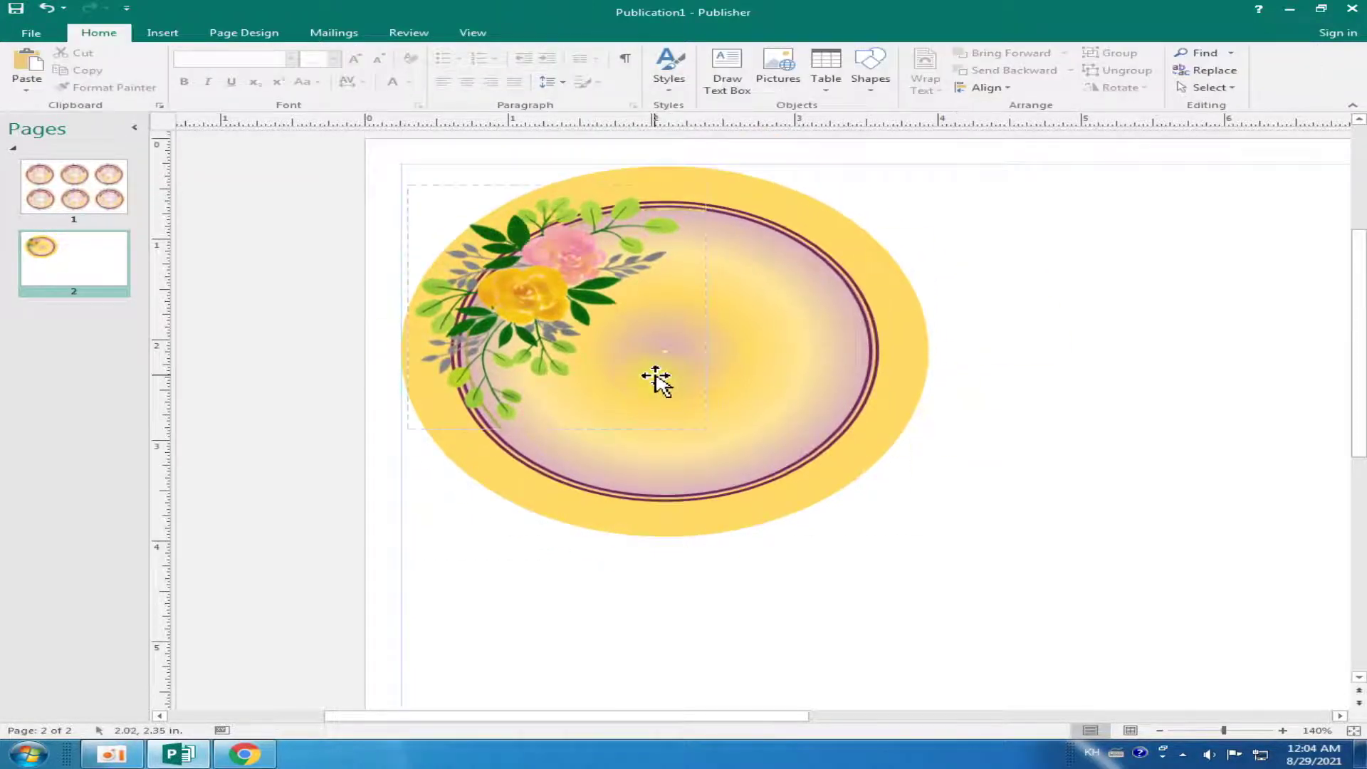
pyautogui.click(580, 292)
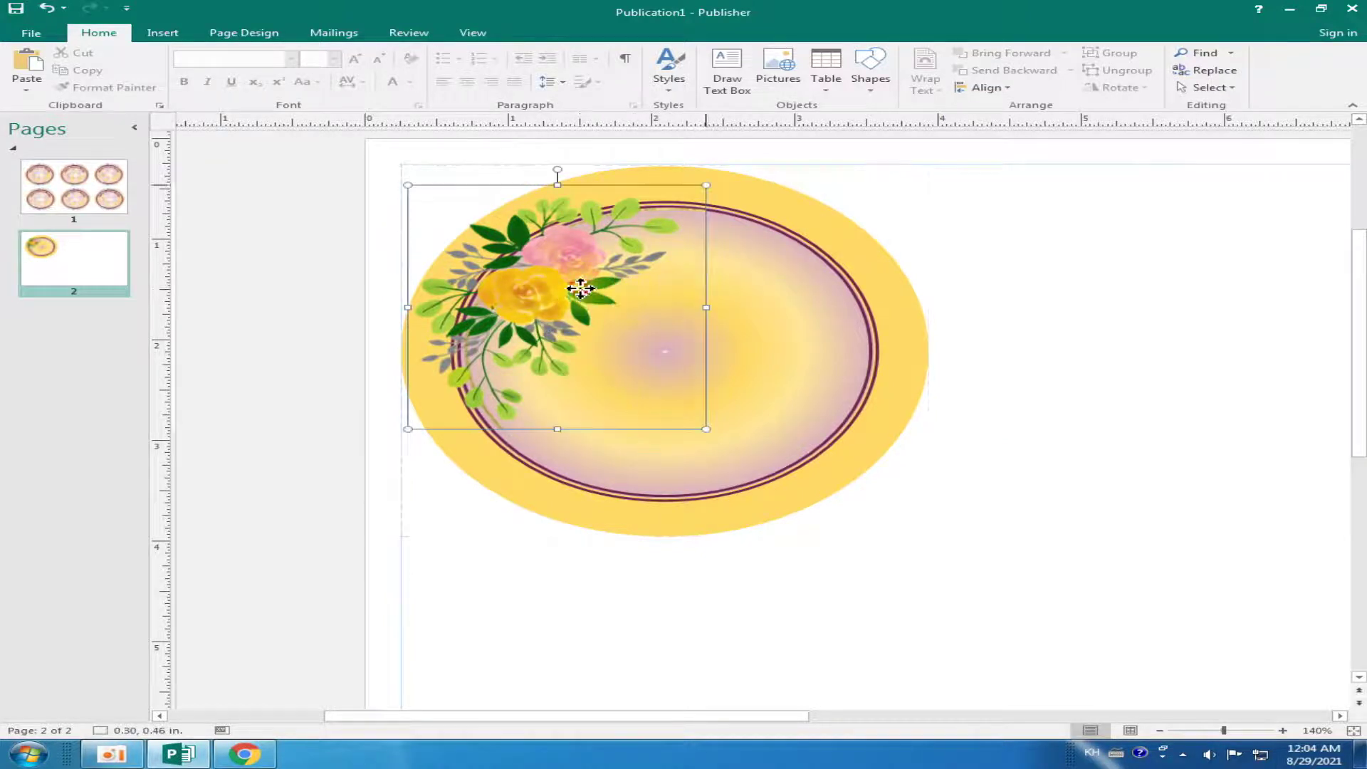
pyautogui.press('Delete')
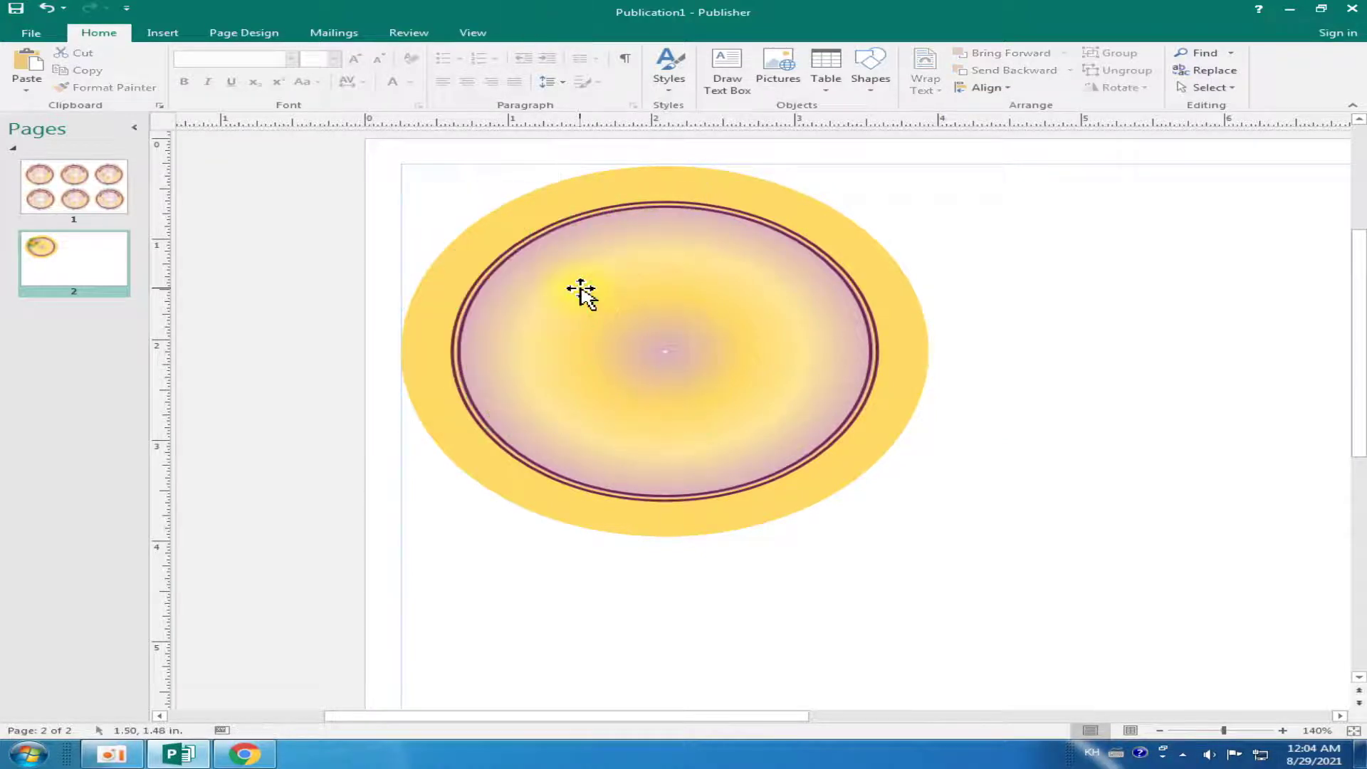
# Insert the floral-4411029_960_720 wreath picture onto page 2
pyautogui.click(161, 35)
pyautogui.click(186, 85)
pyautogui.moveTo(668, 111)
pyautogui.mouseDown()
pyautogui.moveTo(680, 199)
pyautogui.moveTo(676, 183)
pyautogui.mouseUp()
pyautogui.click(473, 157)
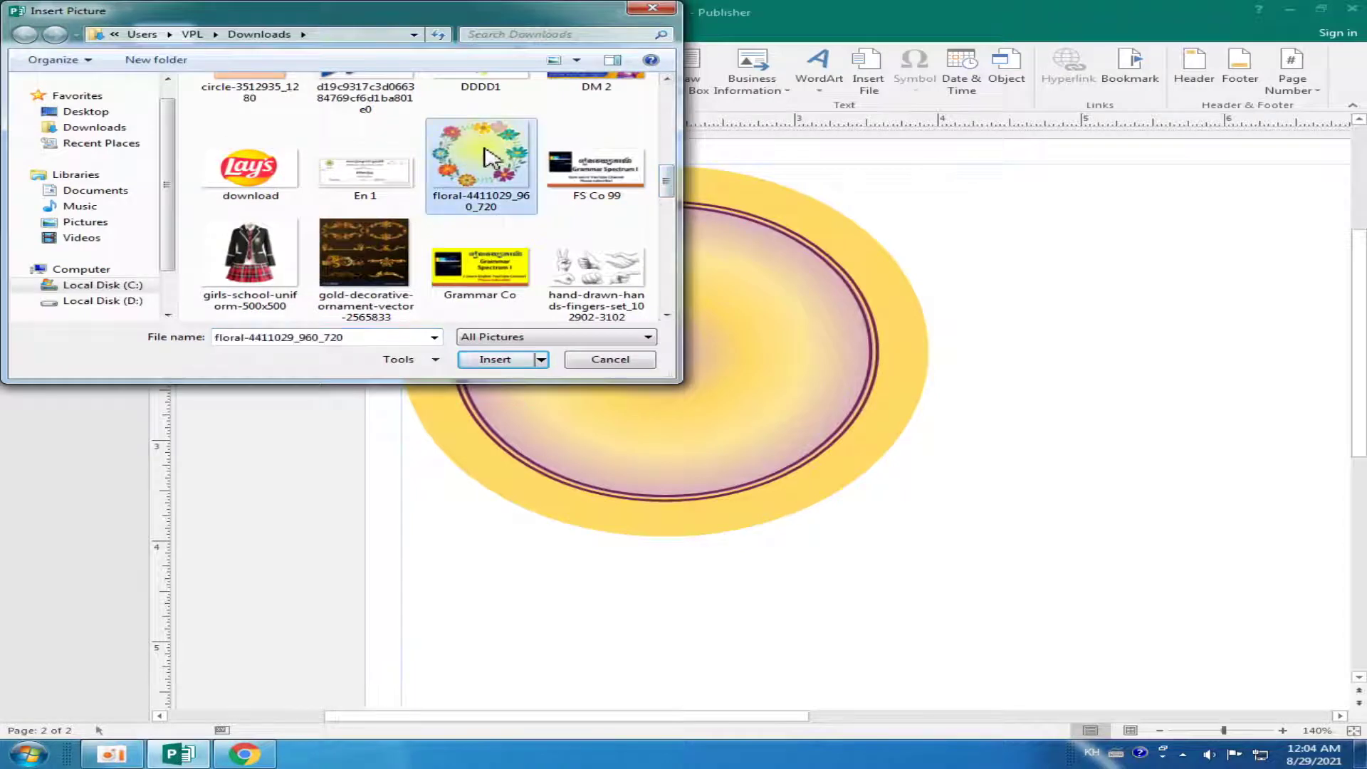
pyautogui.click(508, 360)
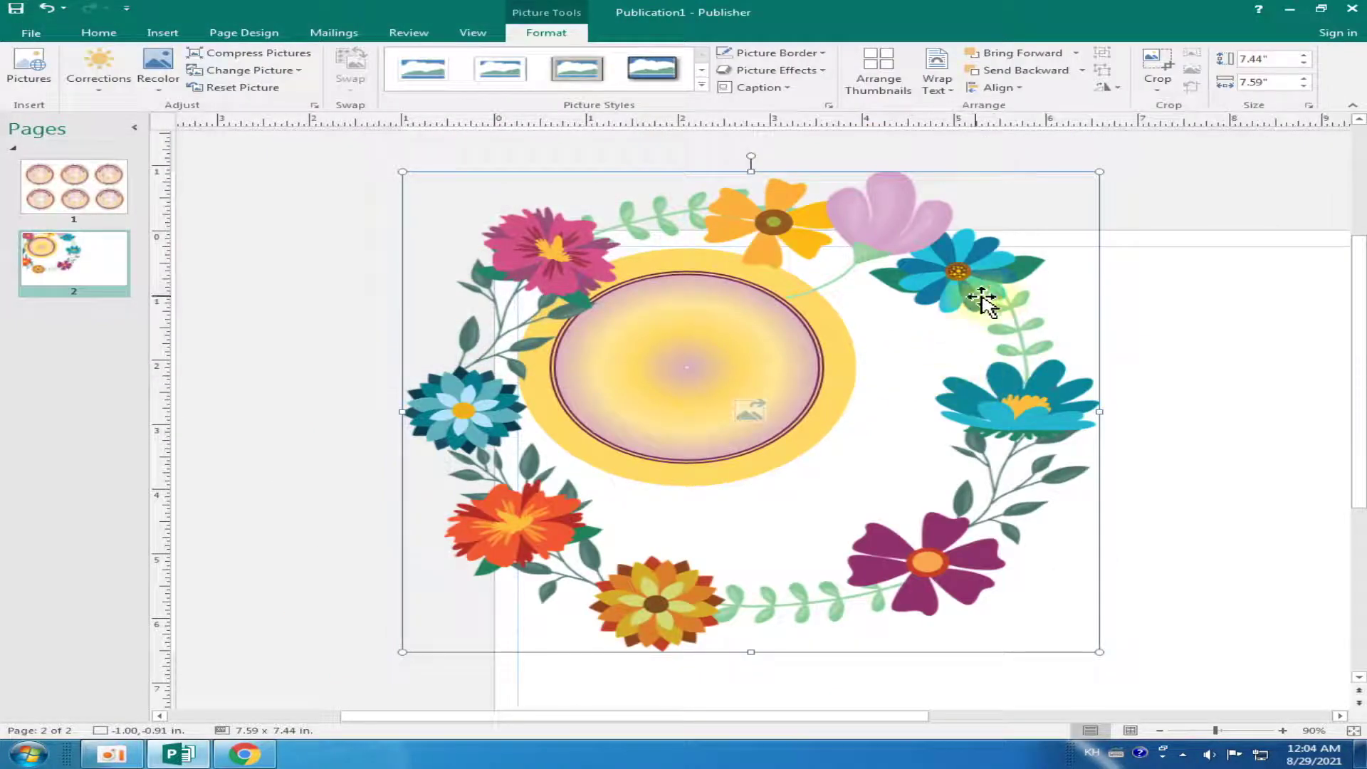
# Shrink the wreath and move it over the yellow circle so it frames the circle
pyautogui.moveTo(1098, 171); pyautogui.dragTo(828, 358)
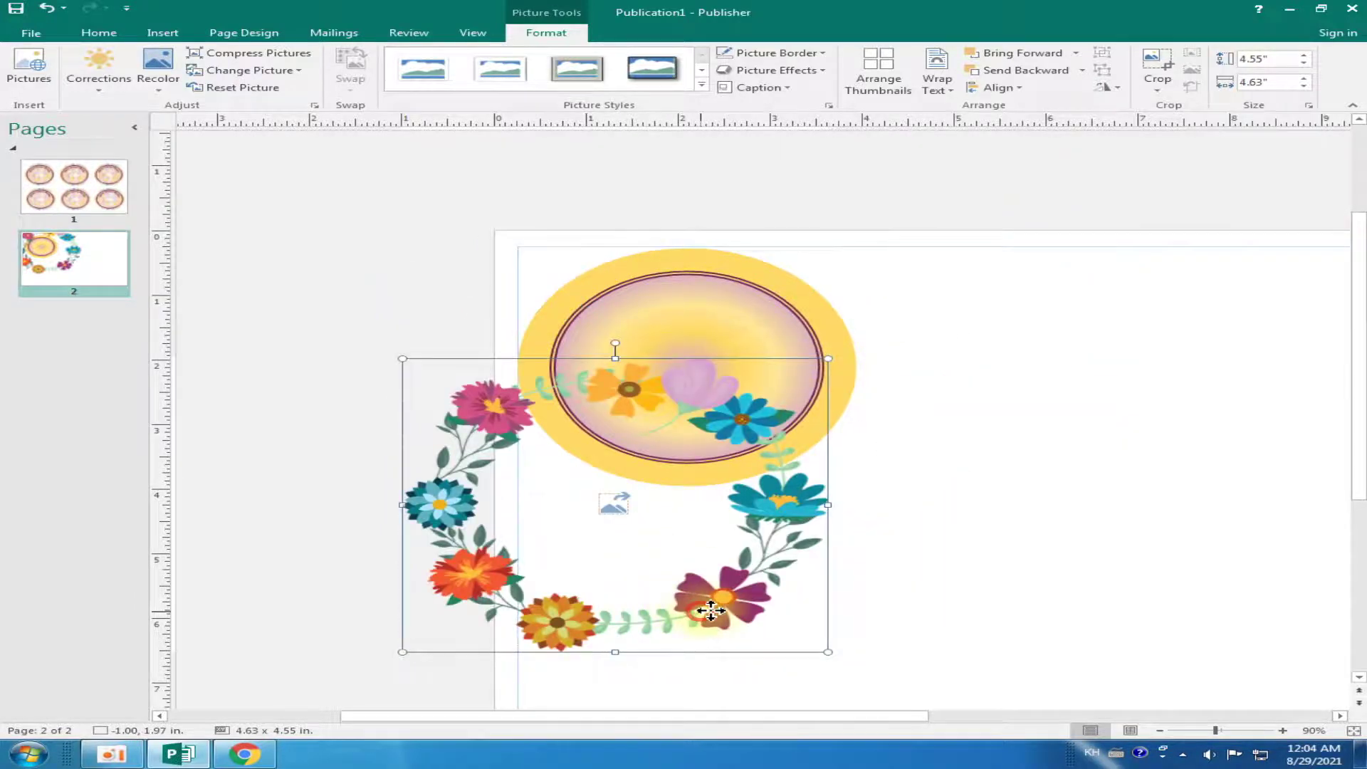
pyautogui.moveTo(702, 611); pyautogui.dragTo(774, 473)
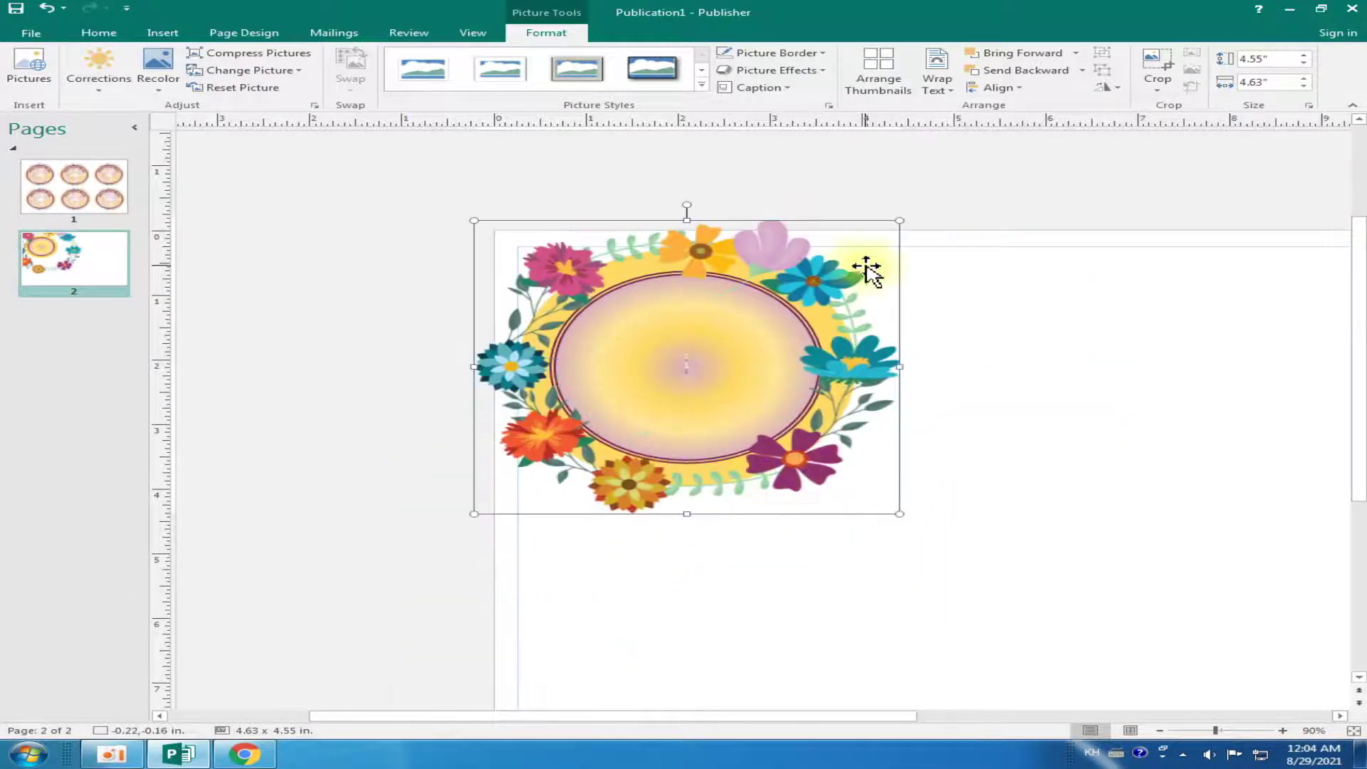
pyautogui.moveTo(891, 223); pyautogui.dragTo(862, 242)
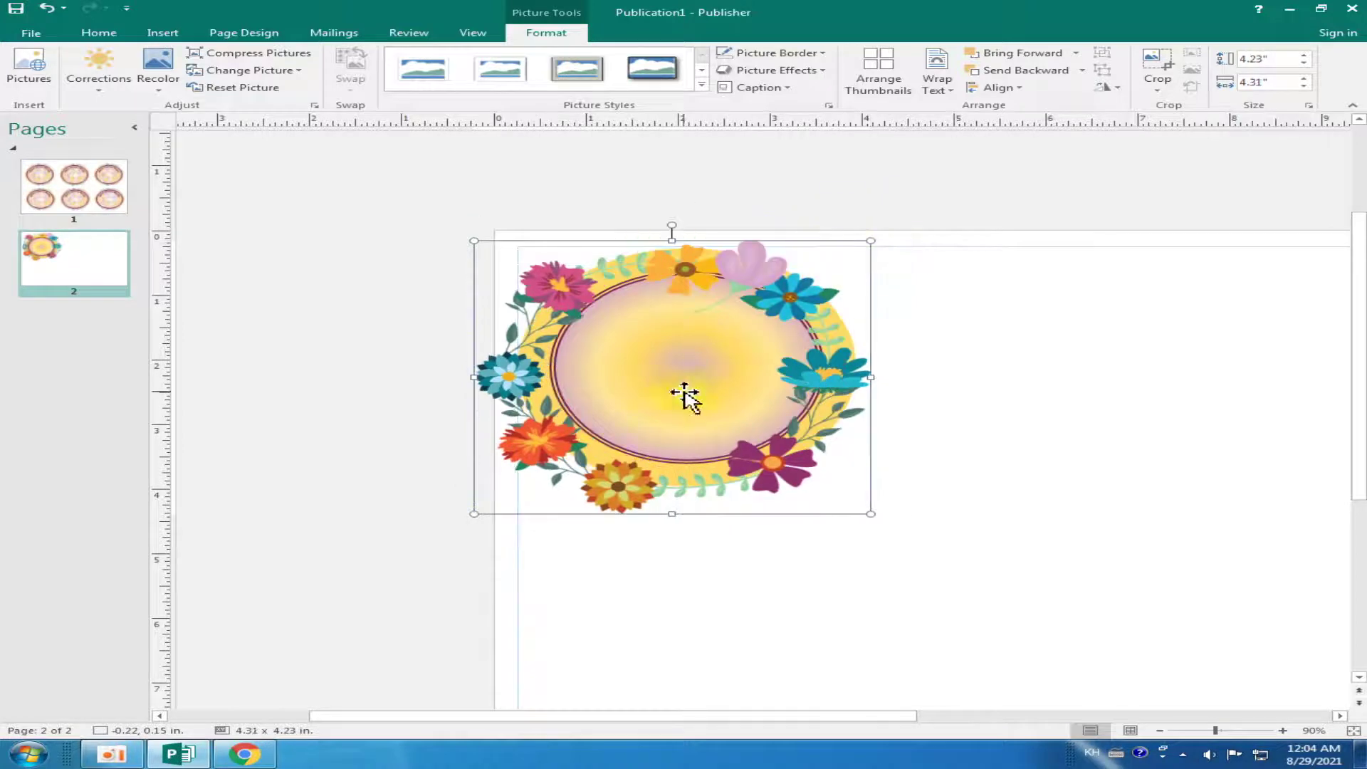
pyautogui.moveTo(475, 514); pyautogui.dragTo(514, 488)
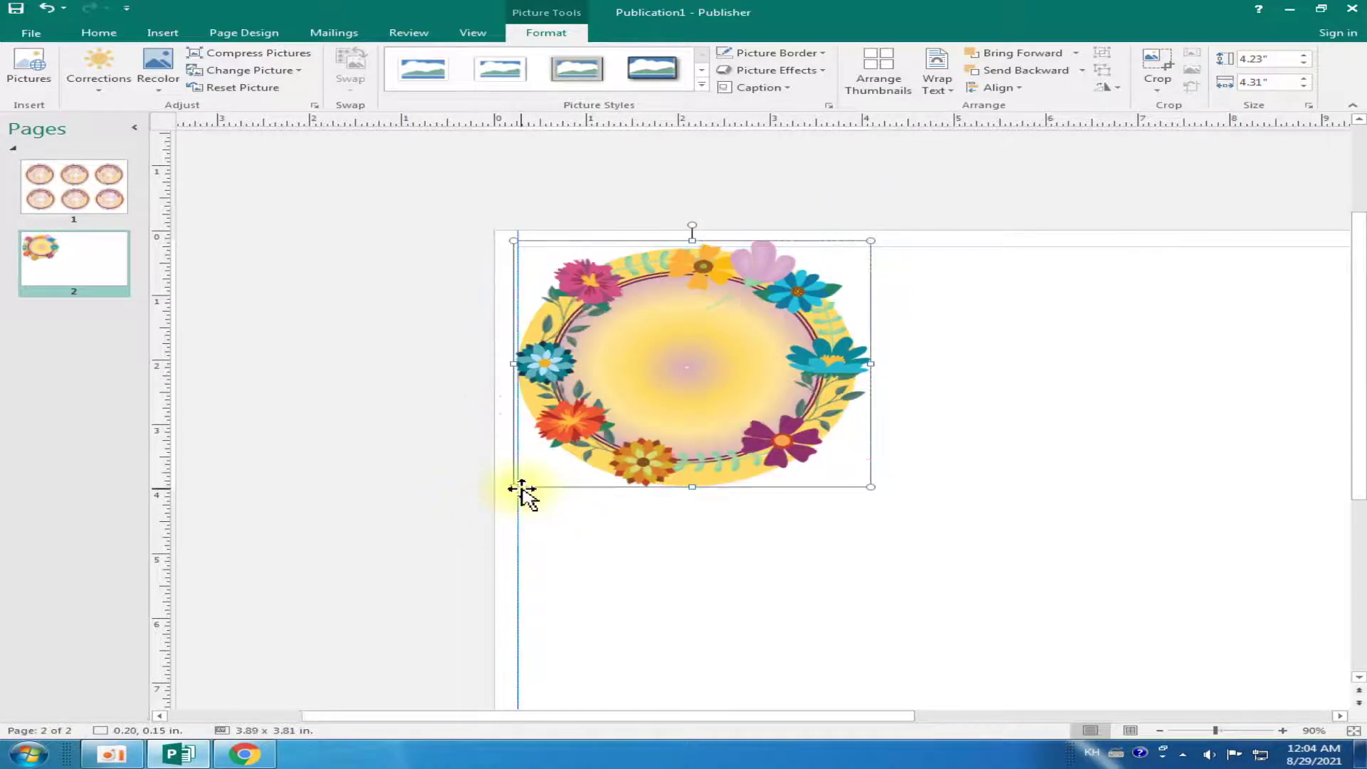
pyautogui.click(1282, 730)
pyautogui.click(1282, 731)
pyautogui.click(1282, 730)
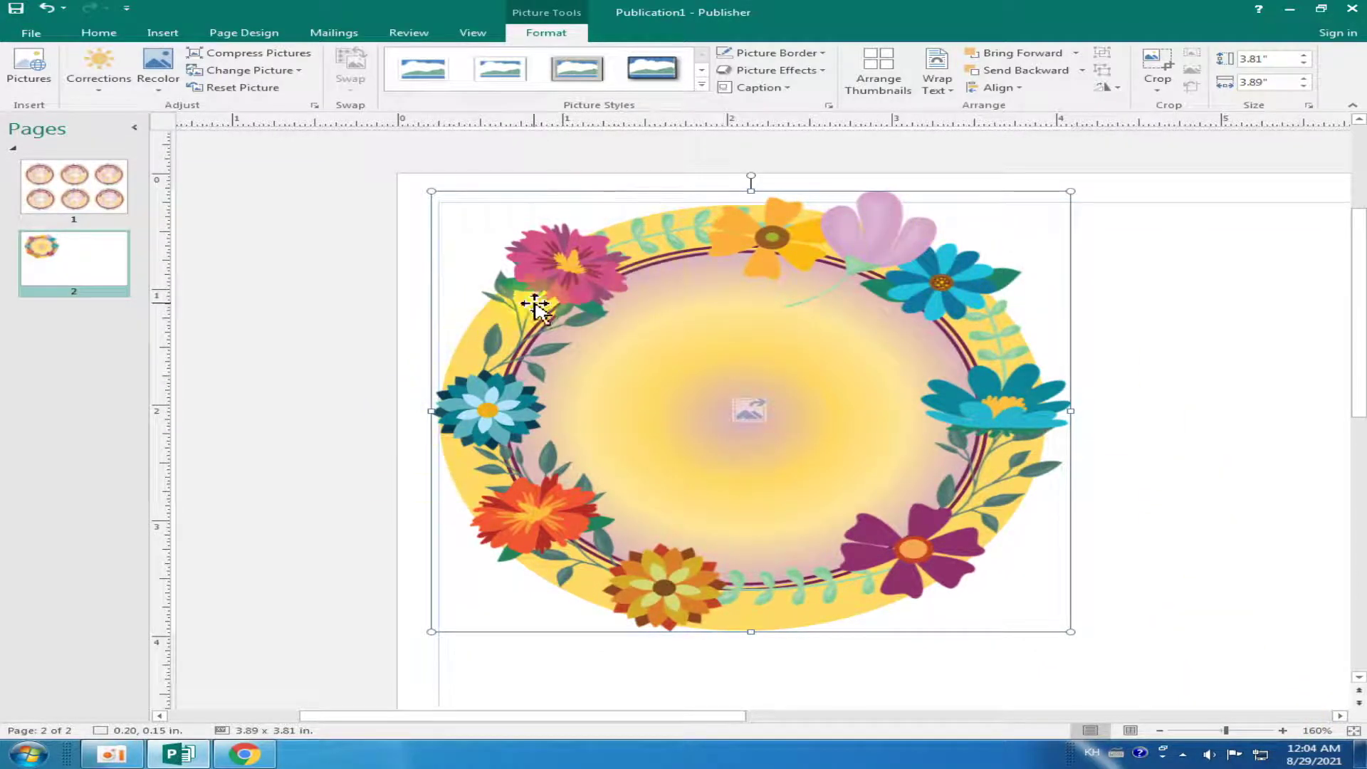
# Nudge the wreath, fine-tune it to 3.59 x 3.52 in, then slide it right off the disc
pyautogui.hotkey('alt', 'Left')
pyautogui.hotkey('alt', 'Left')
pyautogui.hotkey('alt', 'Left')
pyautogui.hotkey('alt', 'Up')
pyautogui.hotkey('alt', 'Up')
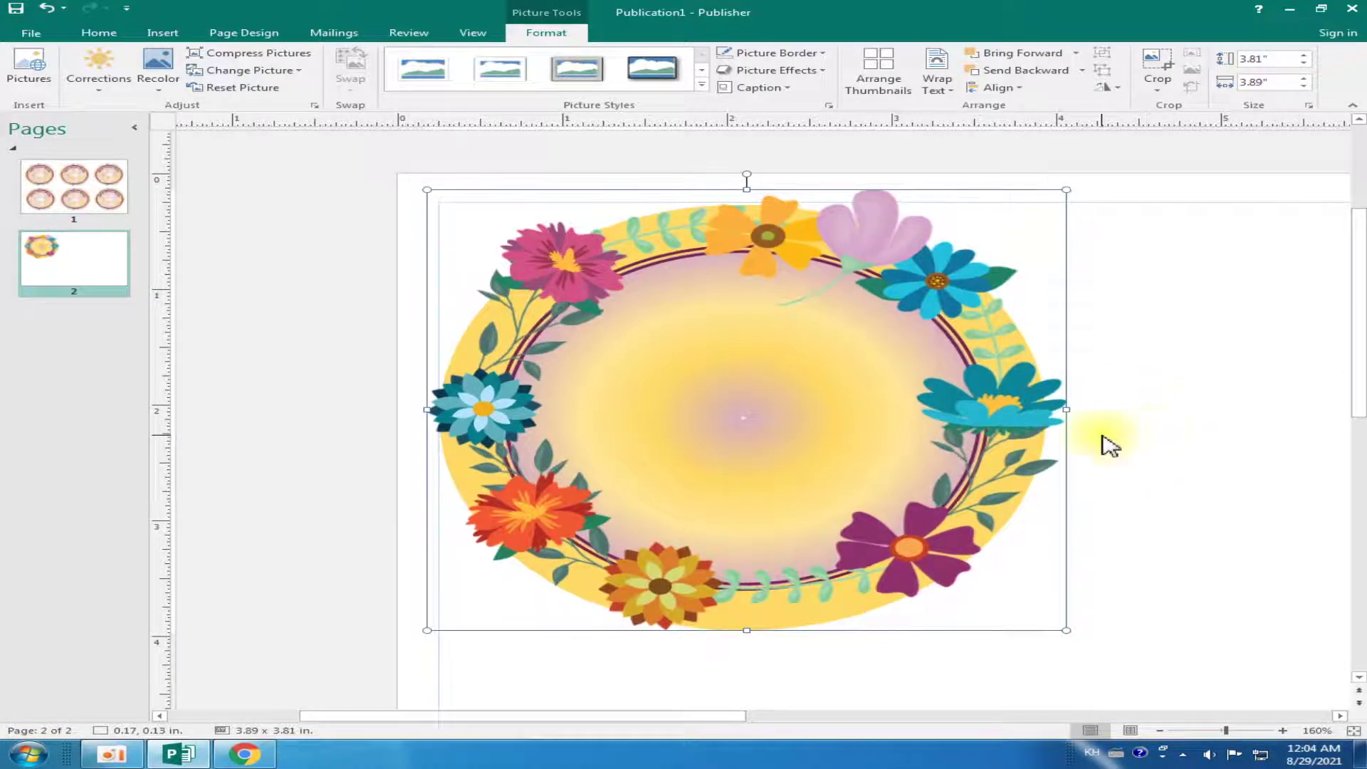
pyautogui.moveTo(1058, 195); pyautogui.dragTo(1043, 205)
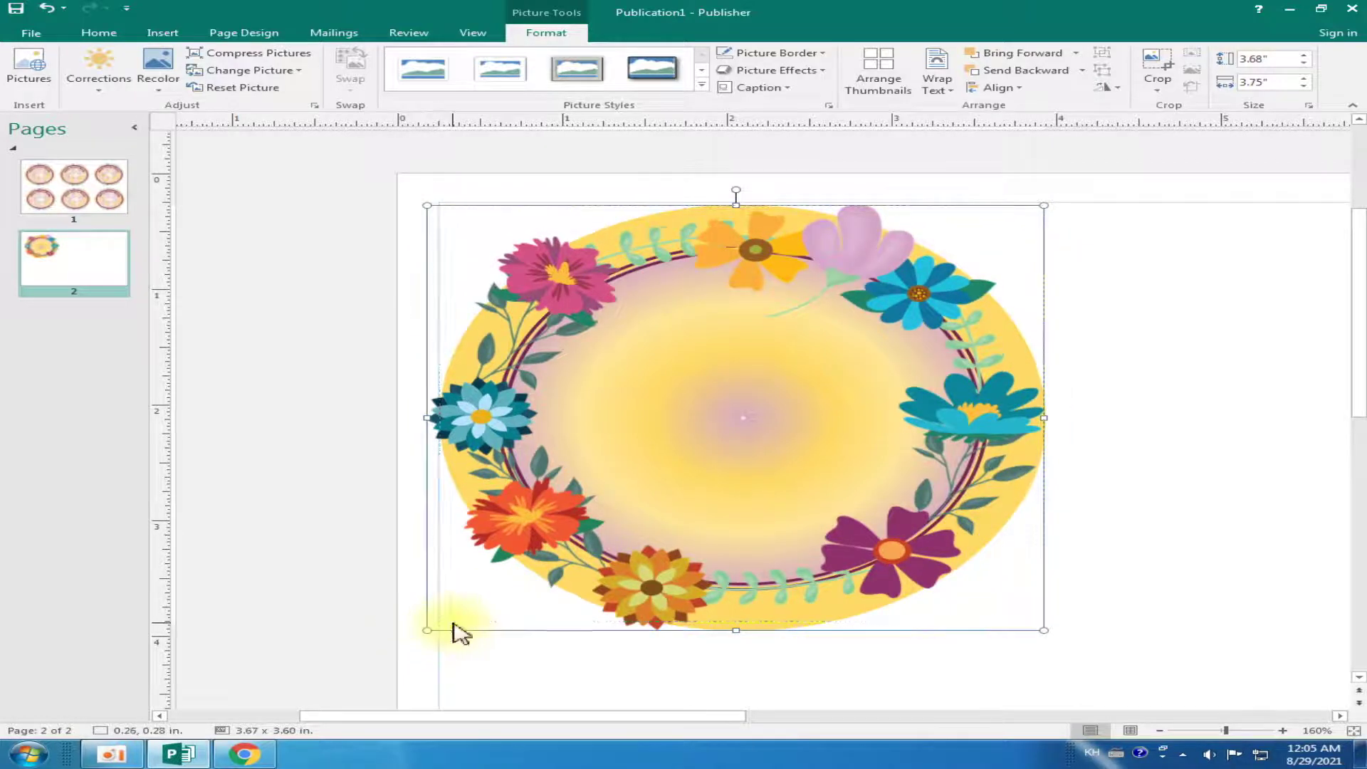
pyautogui.moveTo(420, 631); pyautogui.dragTo(440, 621)
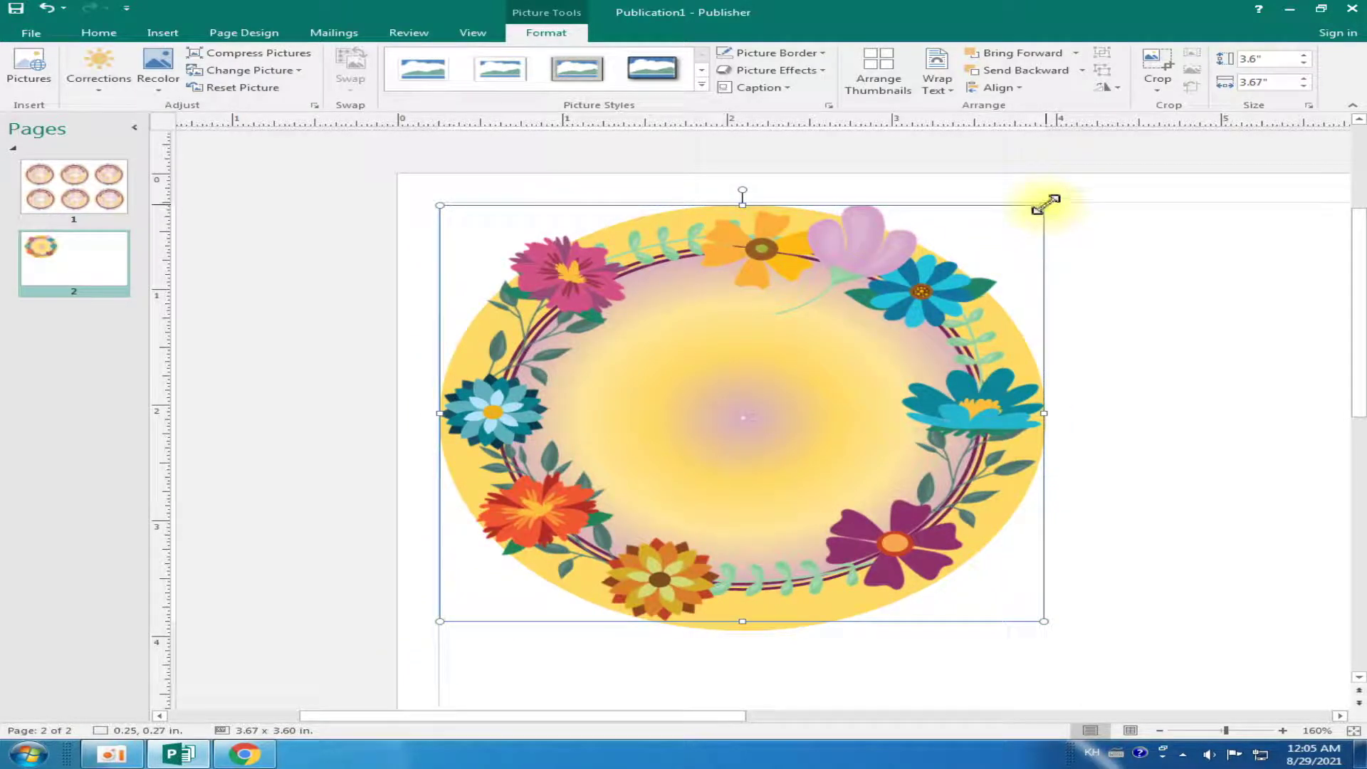
pyautogui.moveTo(1030, 213); pyautogui.dragTo(1025, 217)
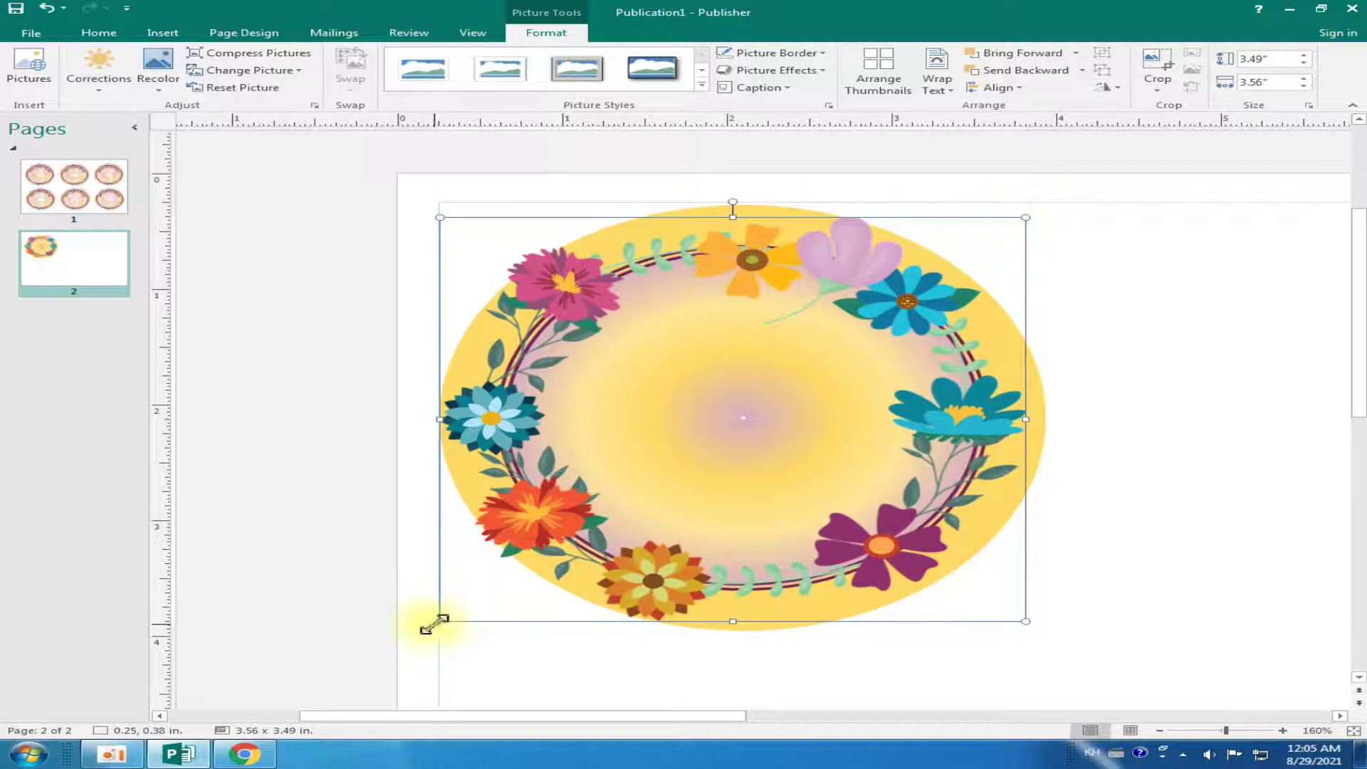
pyautogui.moveTo(435, 623); pyautogui.dragTo(447, 616)
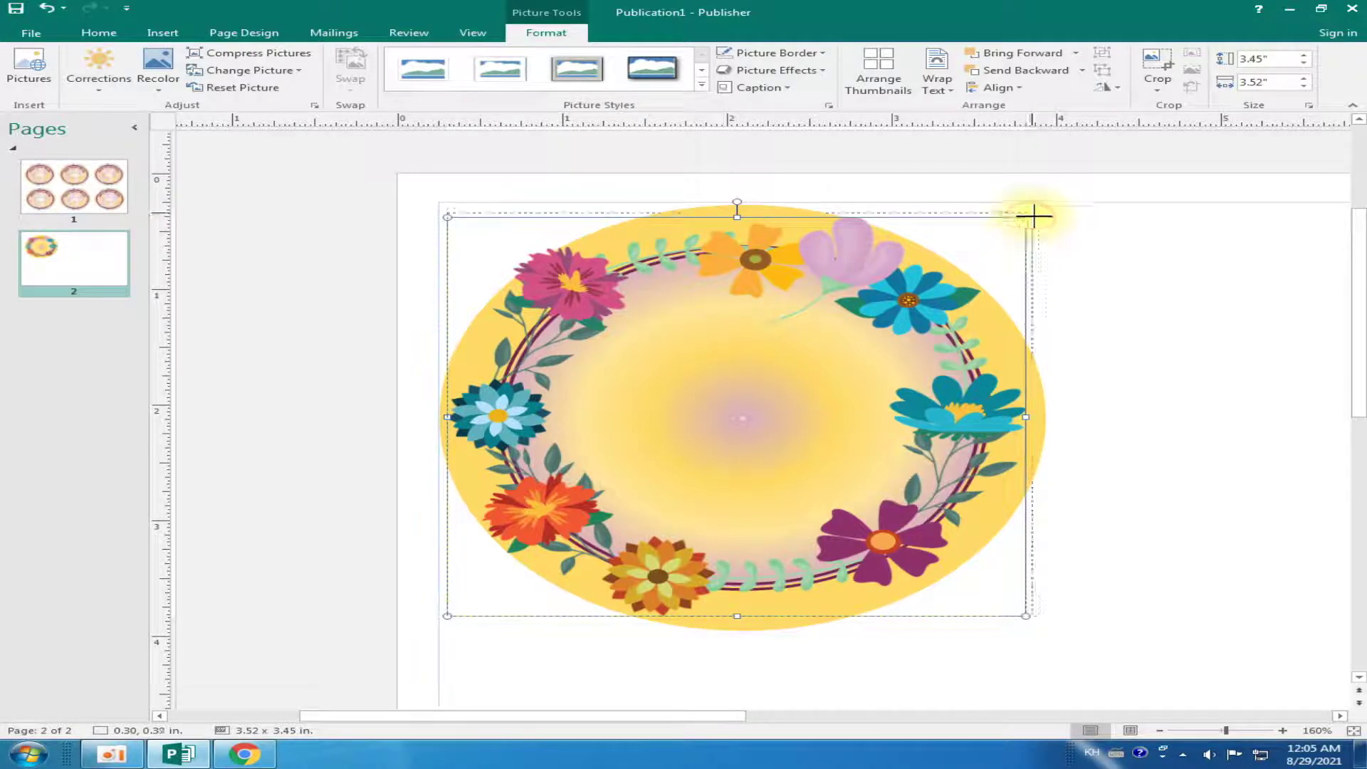
pyautogui.moveTo(1025, 217); pyautogui.dragTo(1039, 208)
pyautogui.moveTo(959, 345); pyautogui.dragTo(1203, 341)
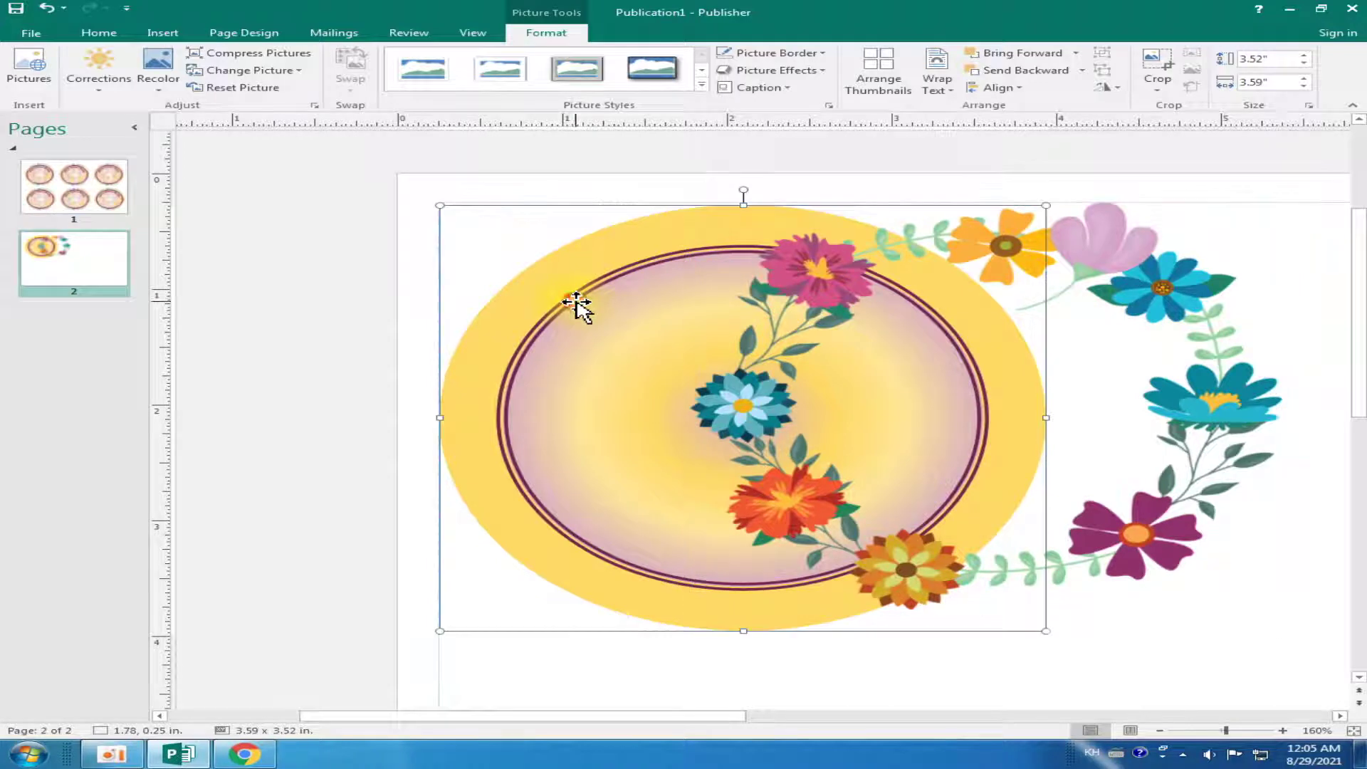
# Remove the dark outline from the inner pink circle by setting Shape Outline to No Outline
pyautogui.click(576, 307)
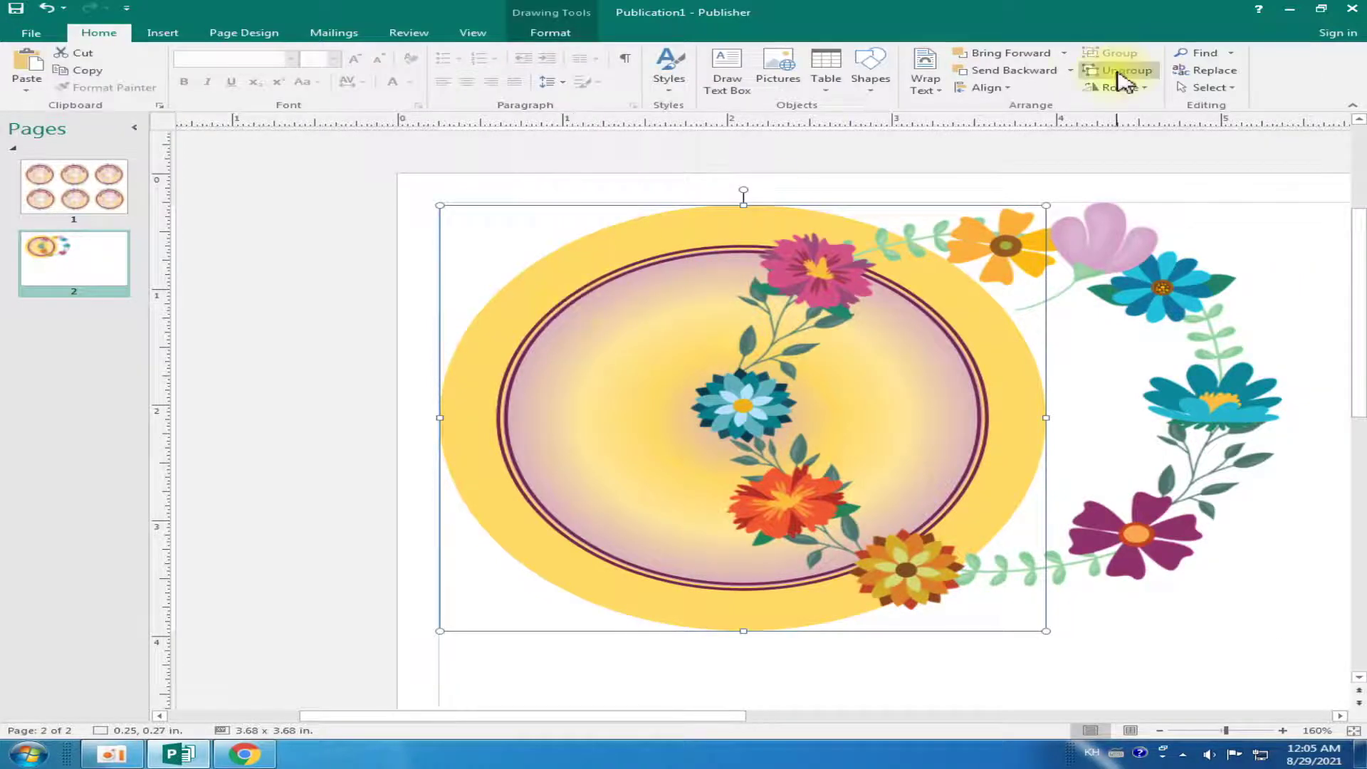
pyautogui.click(914, 178)
pyautogui.click(716, 257)
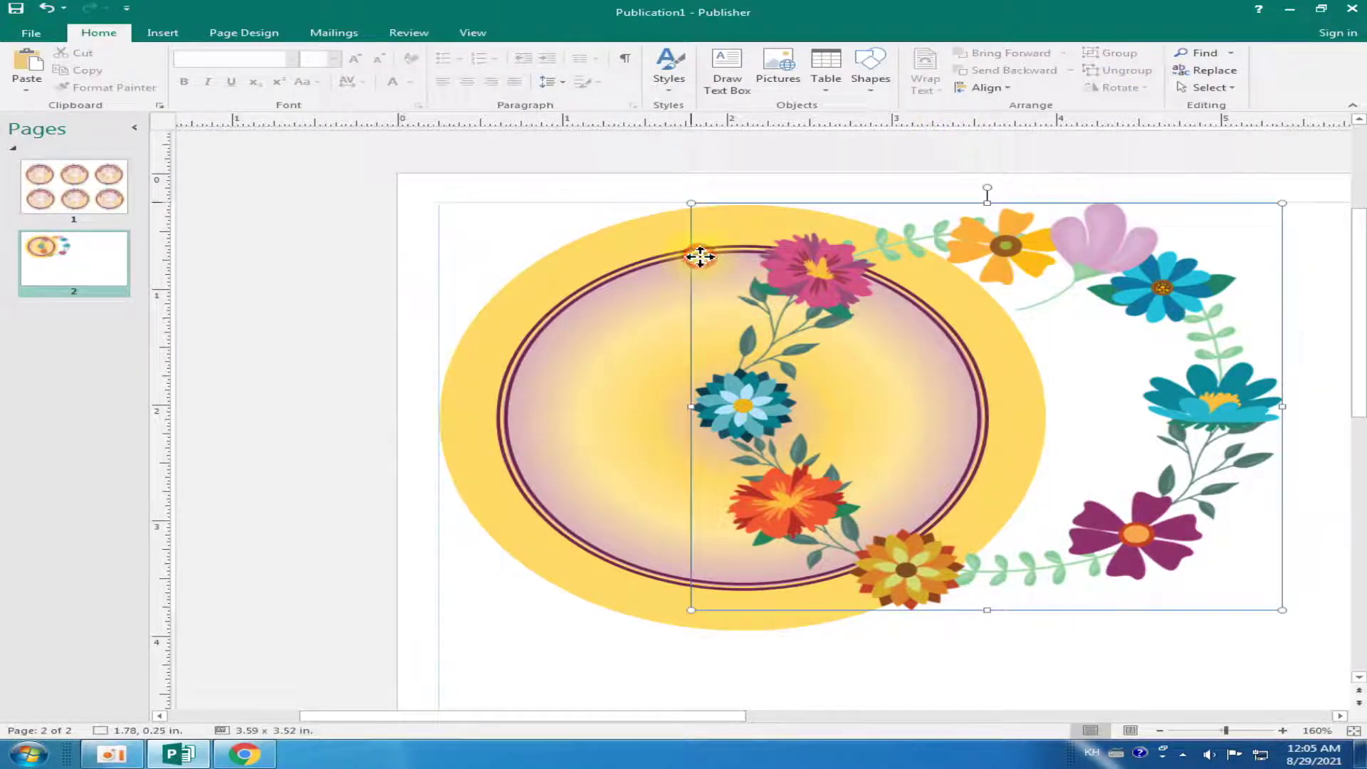
pyautogui.click(646, 268)
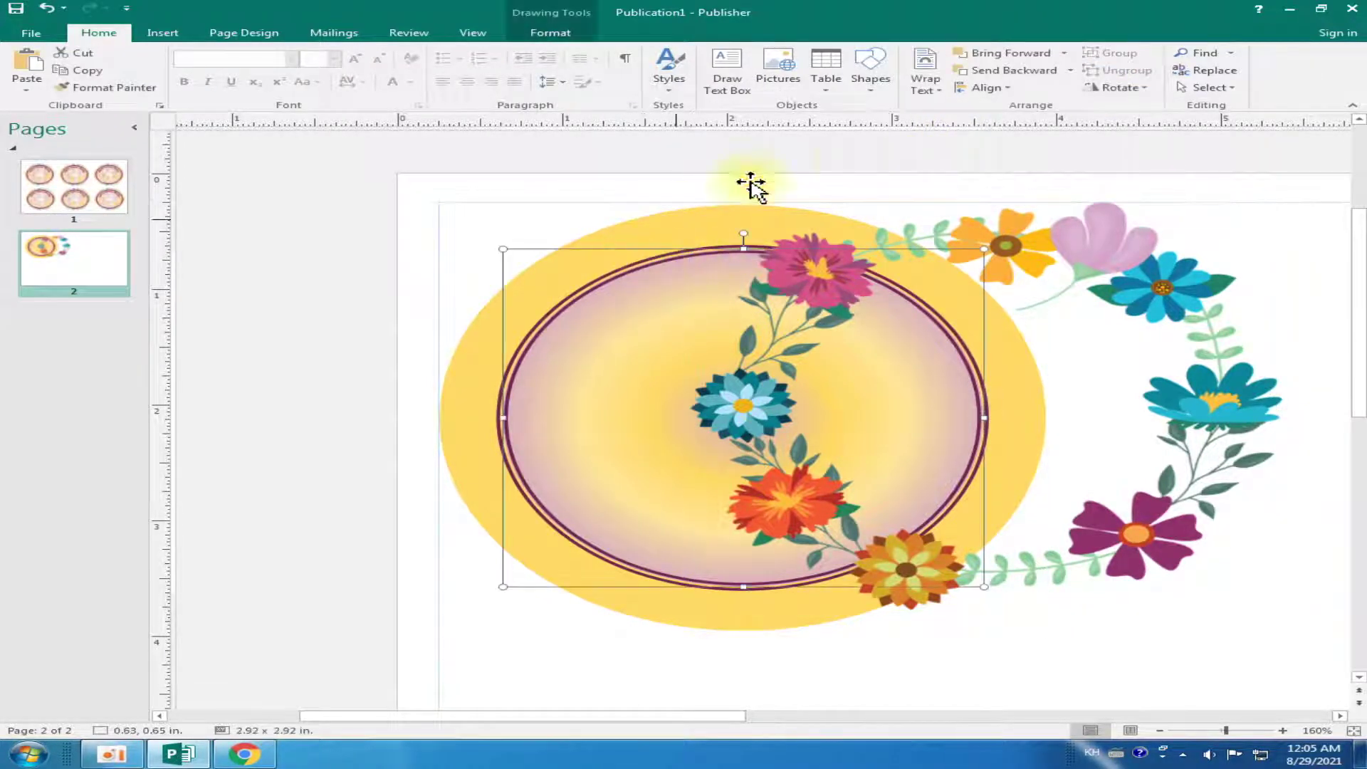
pyautogui.click(549, 33)
pyautogui.click(700, 71)
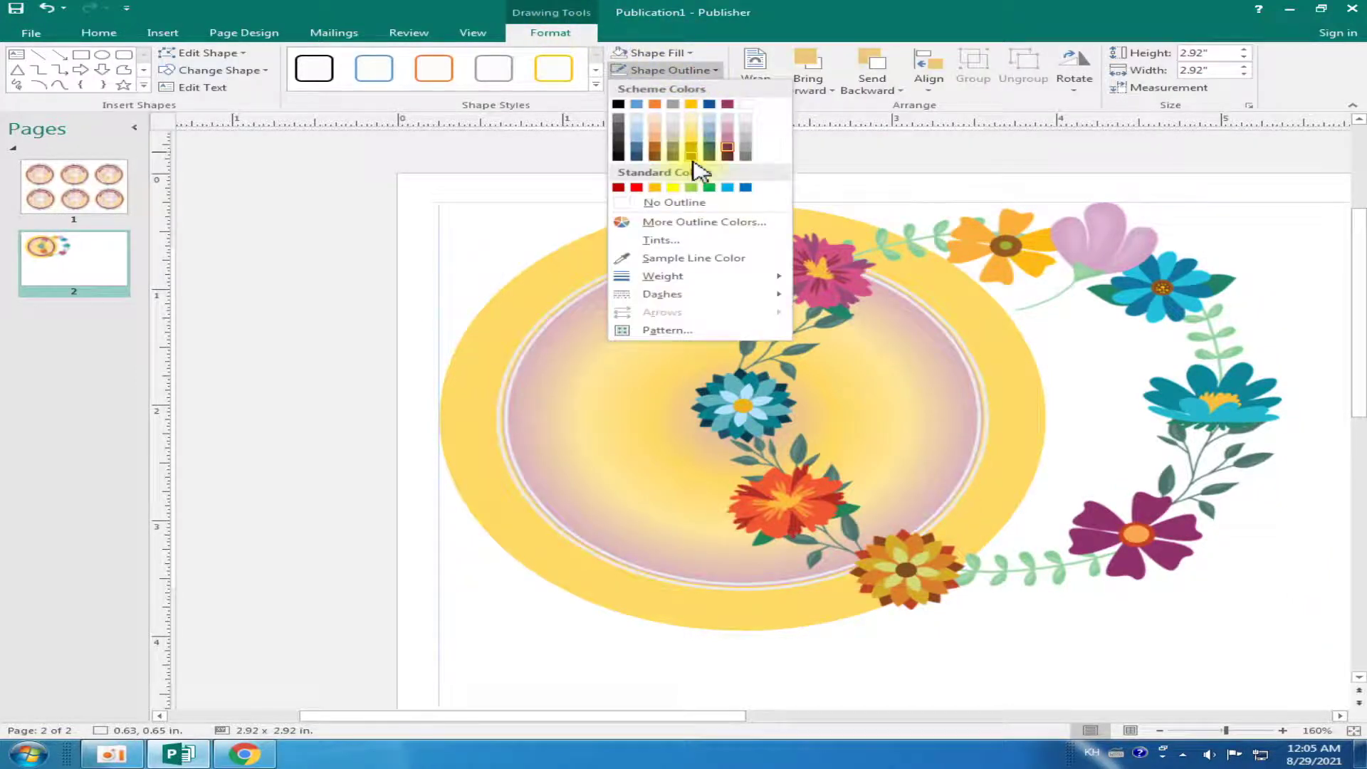
pyautogui.click(685, 207)
# Move the wreath back over the yellow circle, then align both with Align Center and Align Middle
pyautogui.moveTo(1076, 292); pyautogui.dragTo(863, 268)
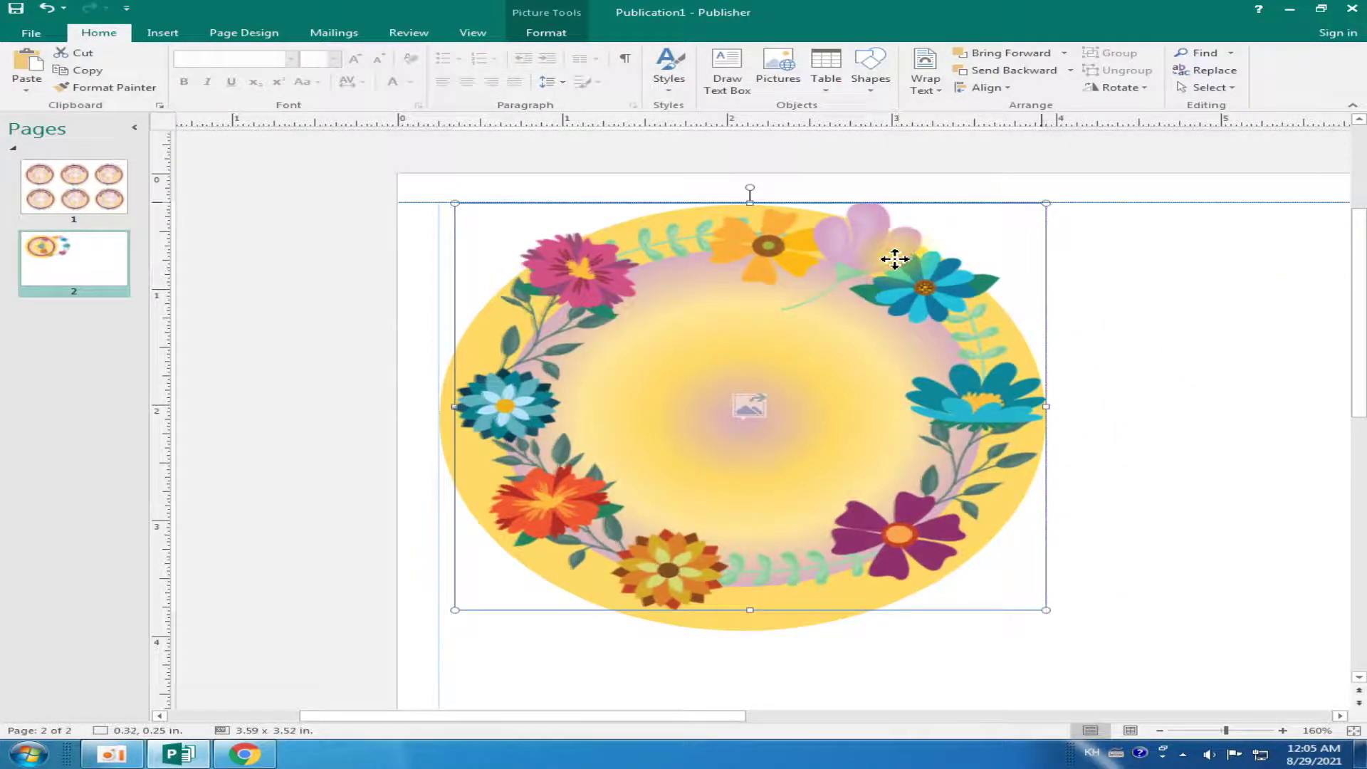
pyautogui.click(1118, 369)
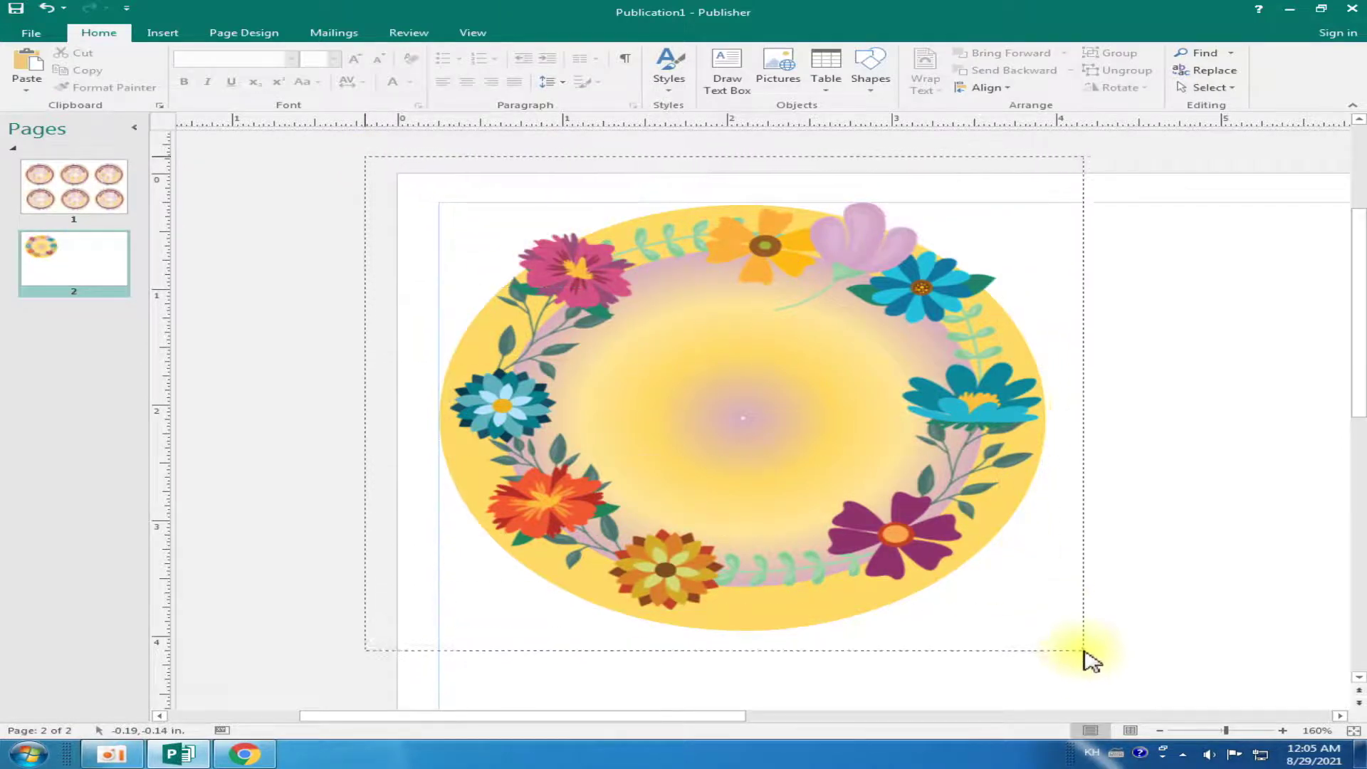
pyautogui.moveTo(801, 393); pyautogui.dragTo(1102, 675)
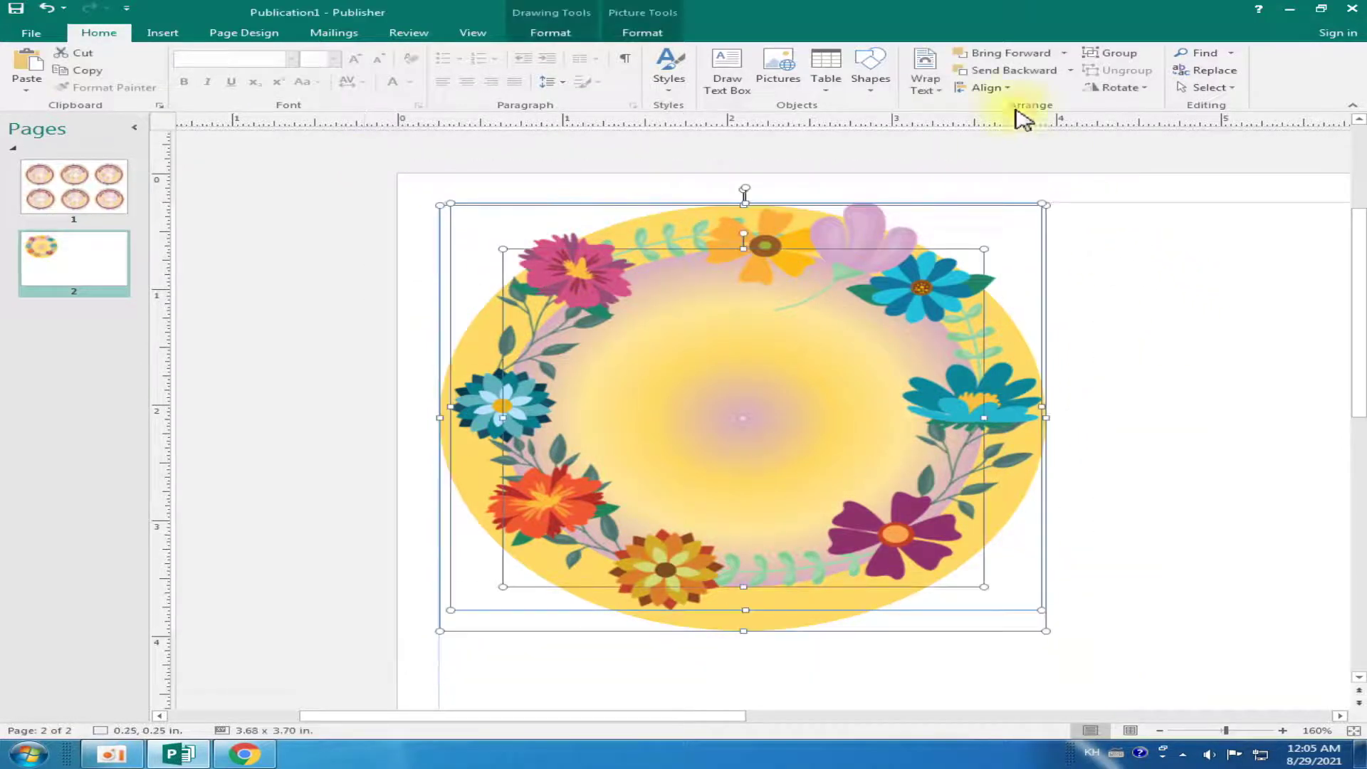
pyautogui.click(989, 88)
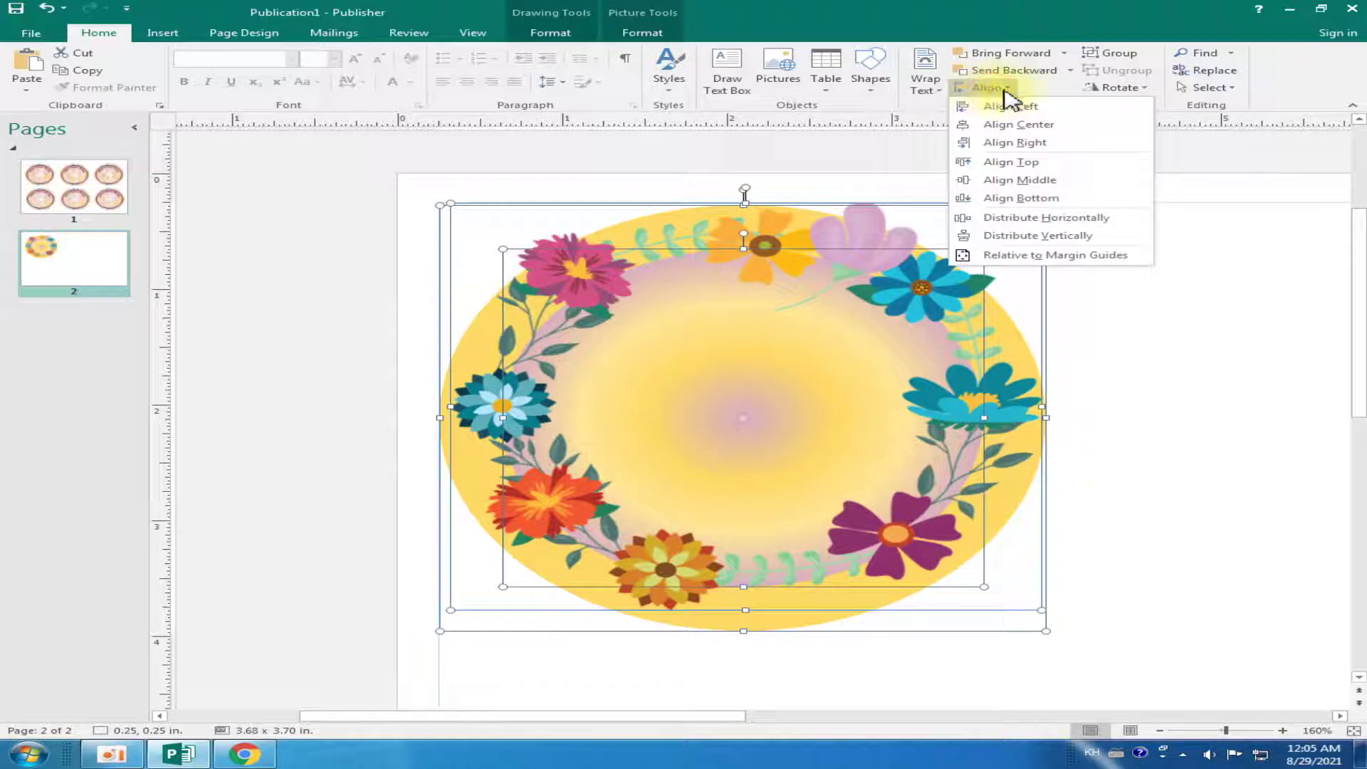
pyautogui.click(1018, 124)
pyautogui.click(997, 87)
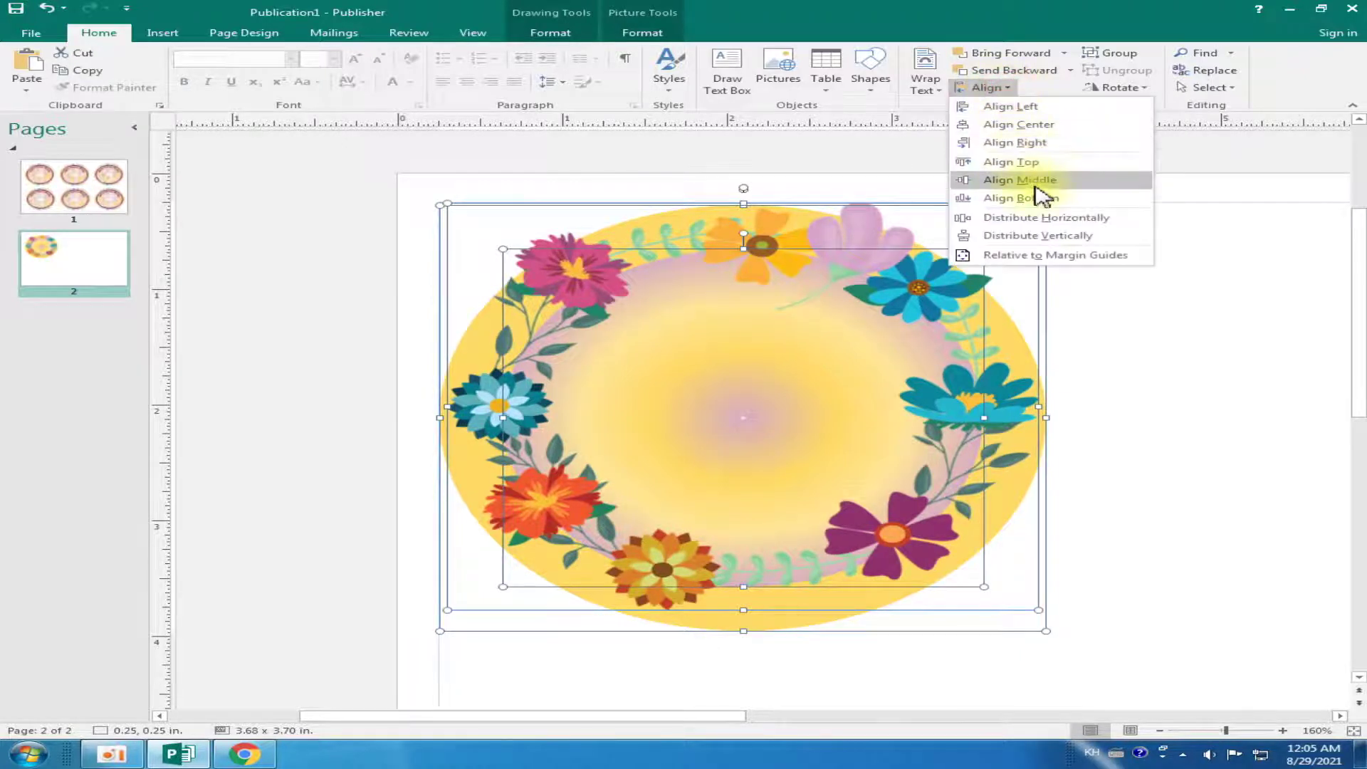
pyautogui.click(1036, 181)
pyautogui.click(1101, 322)
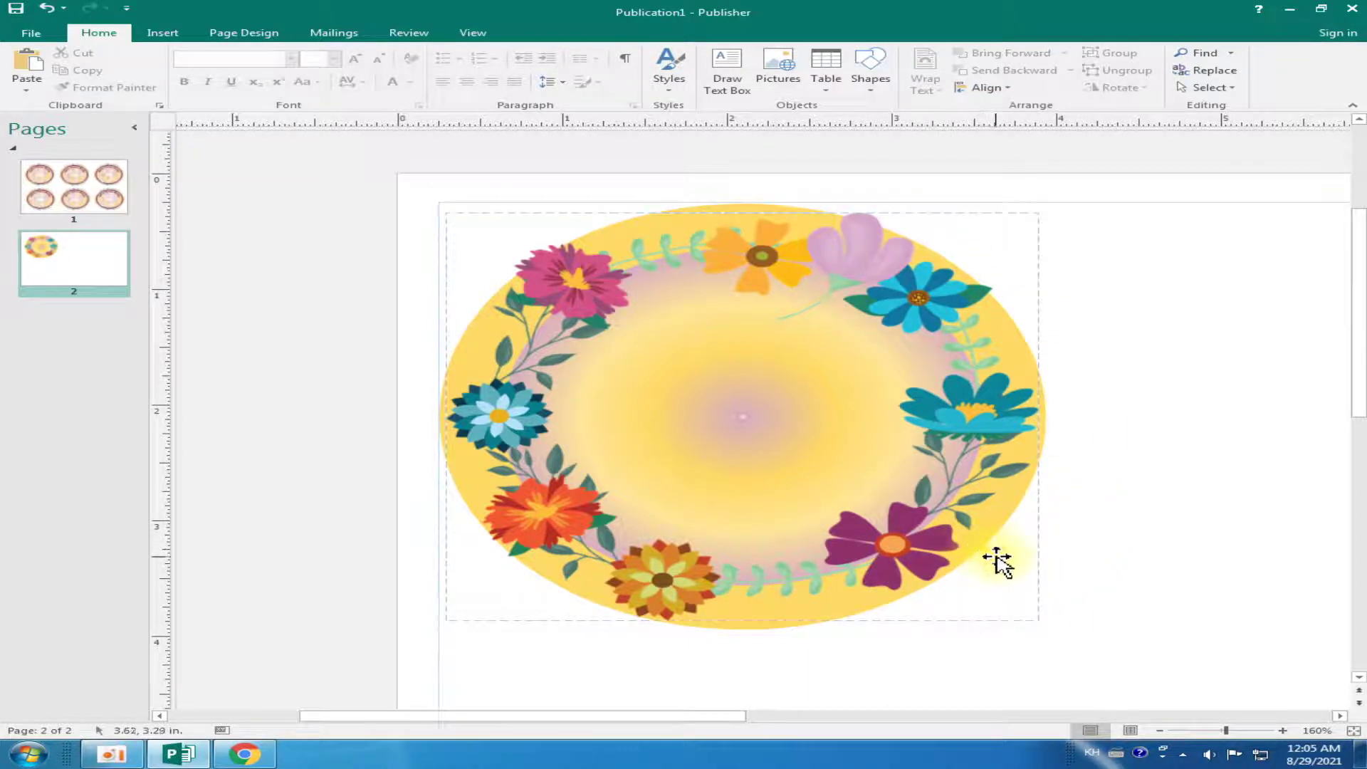
# Select the outer yellow circle beneath the flower wreath and show its Shape Fill colour choices
pyautogui.click(1023, 345)
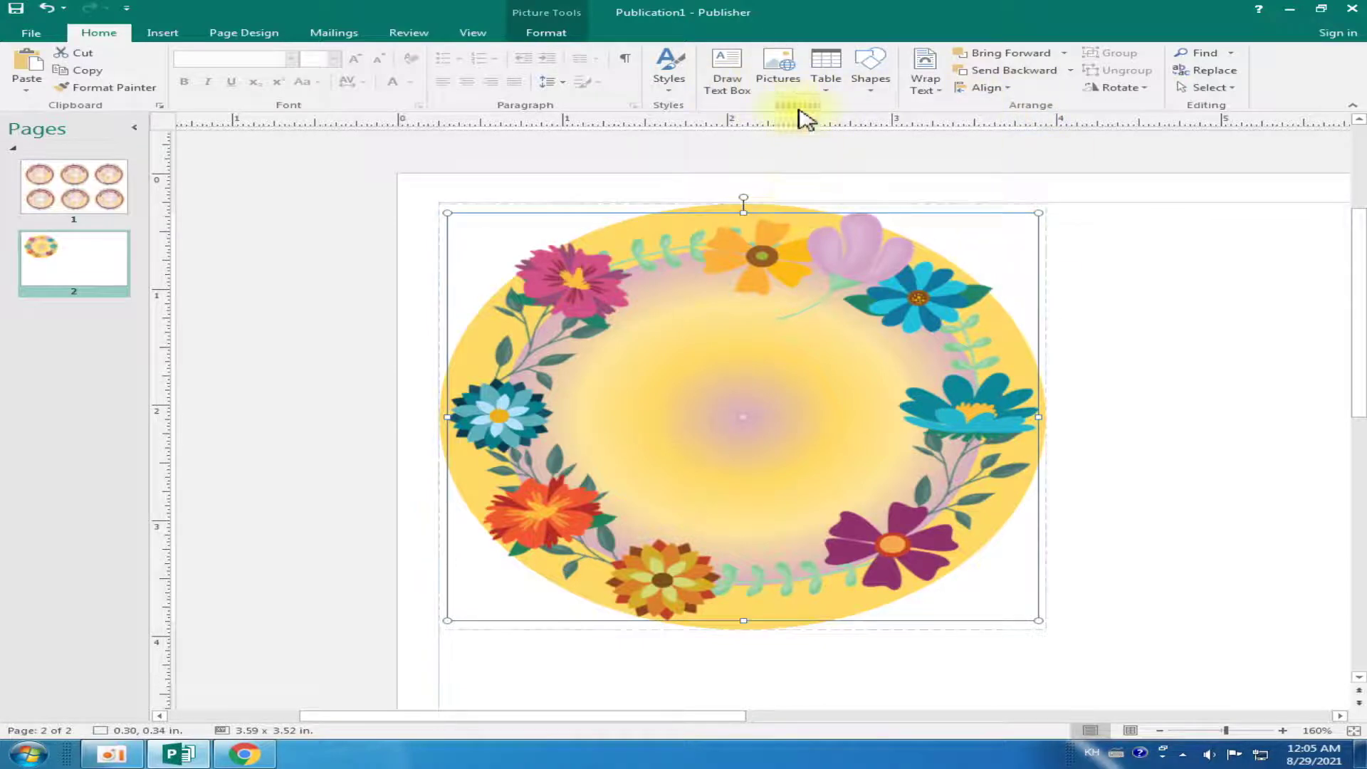
pyautogui.click(562, 30)
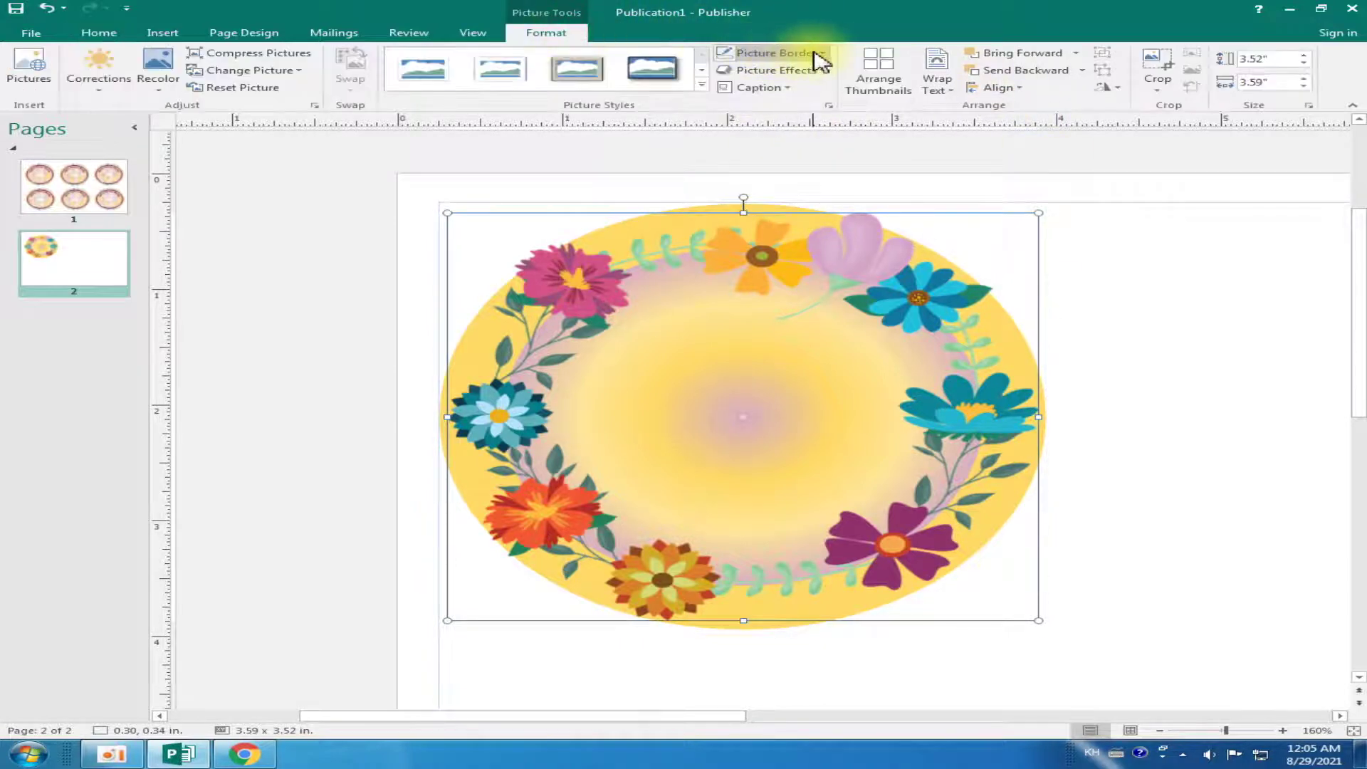
pyautogui.click(1114, 240)
pyautogui.doubleClick(958, 261)
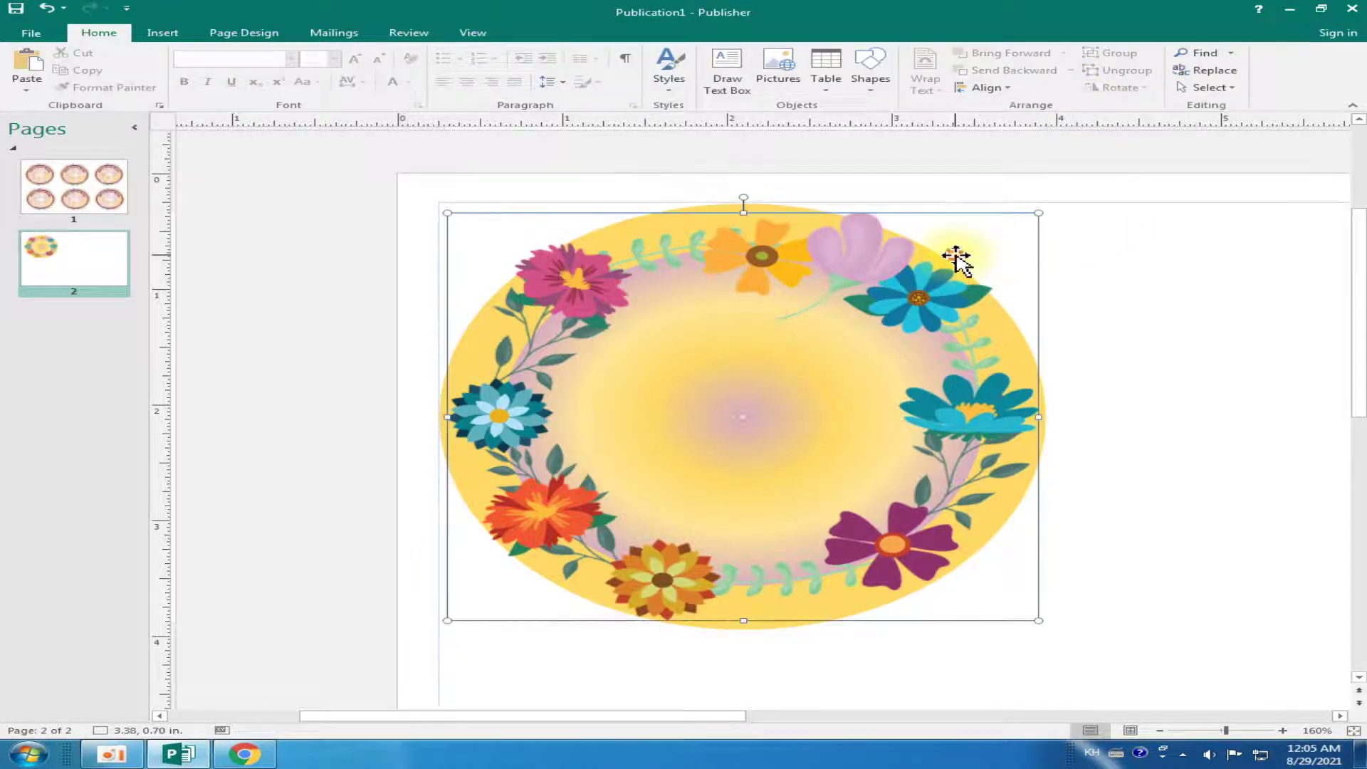
pyautogui.click(769, 207)
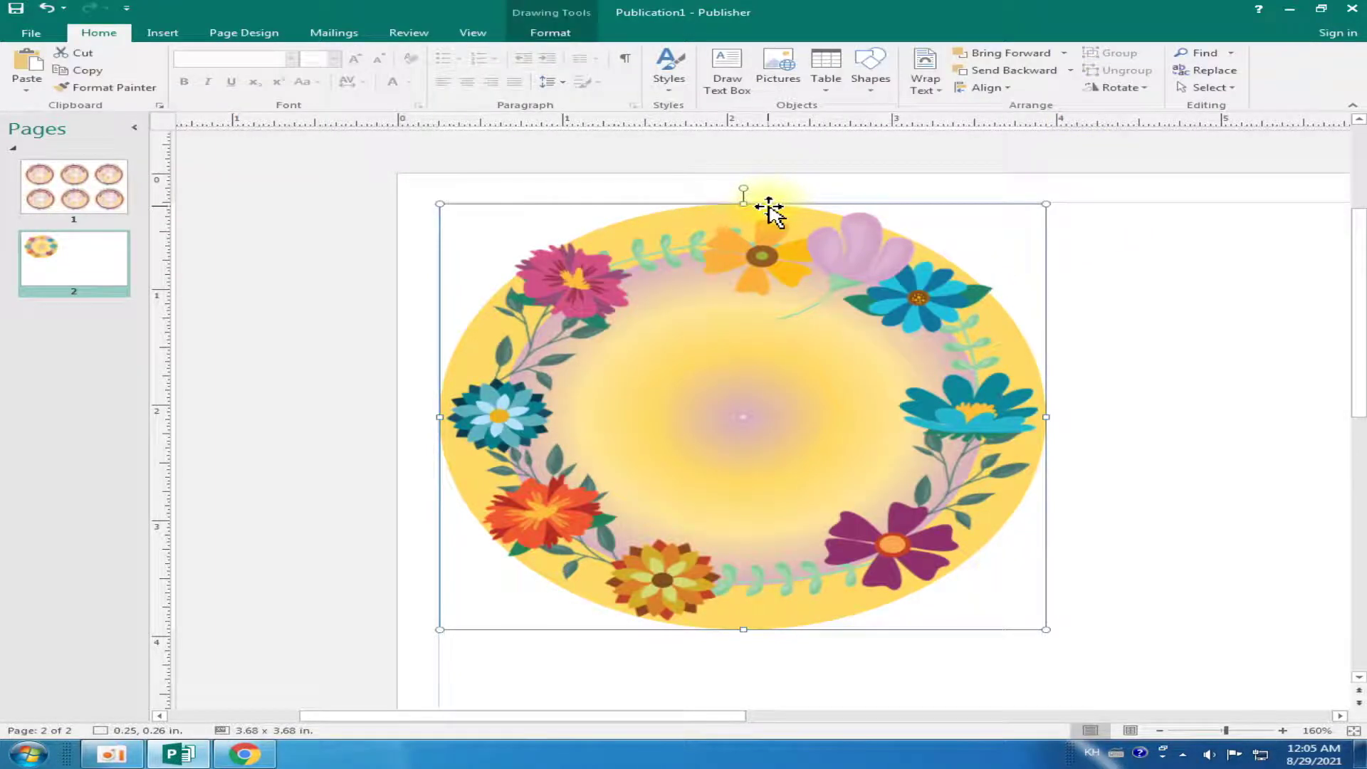
pyautogui.click(555, 33)
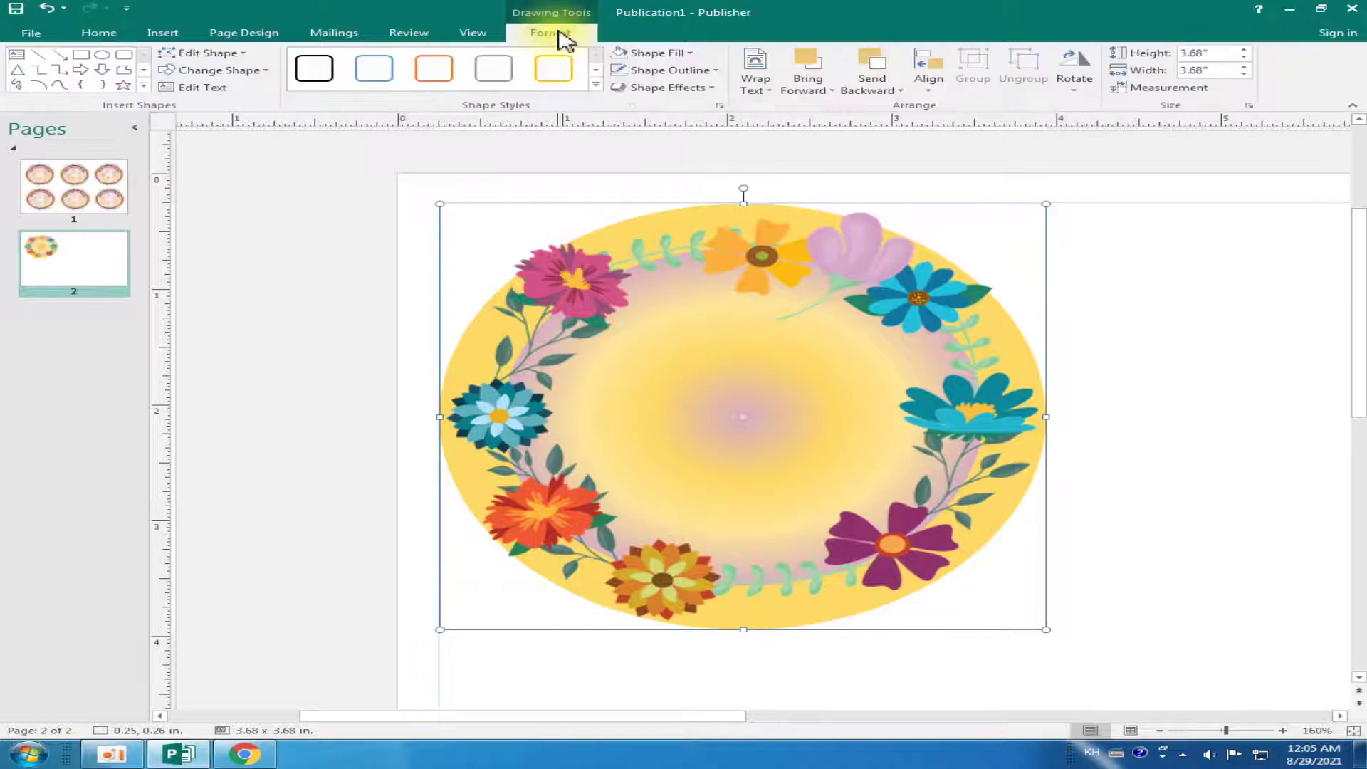
pyautogui.click(672, 53)
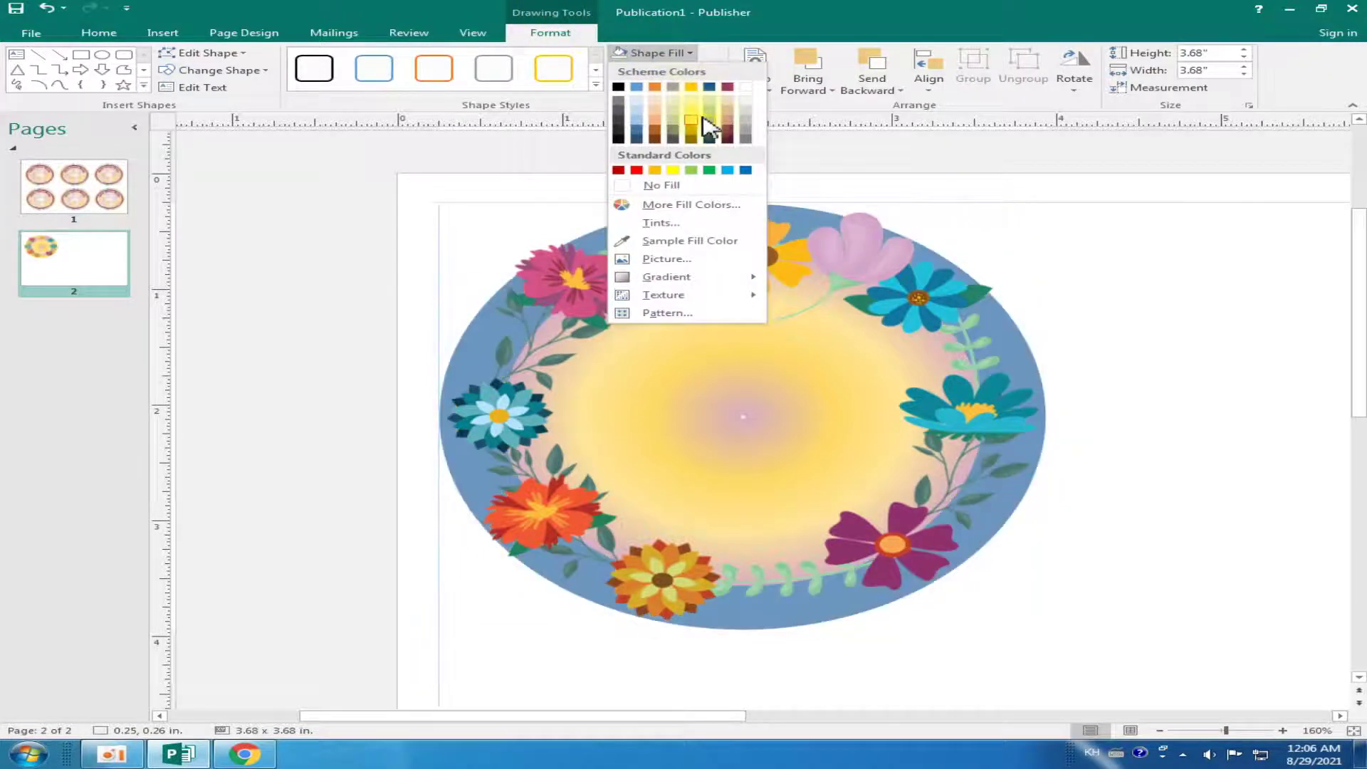
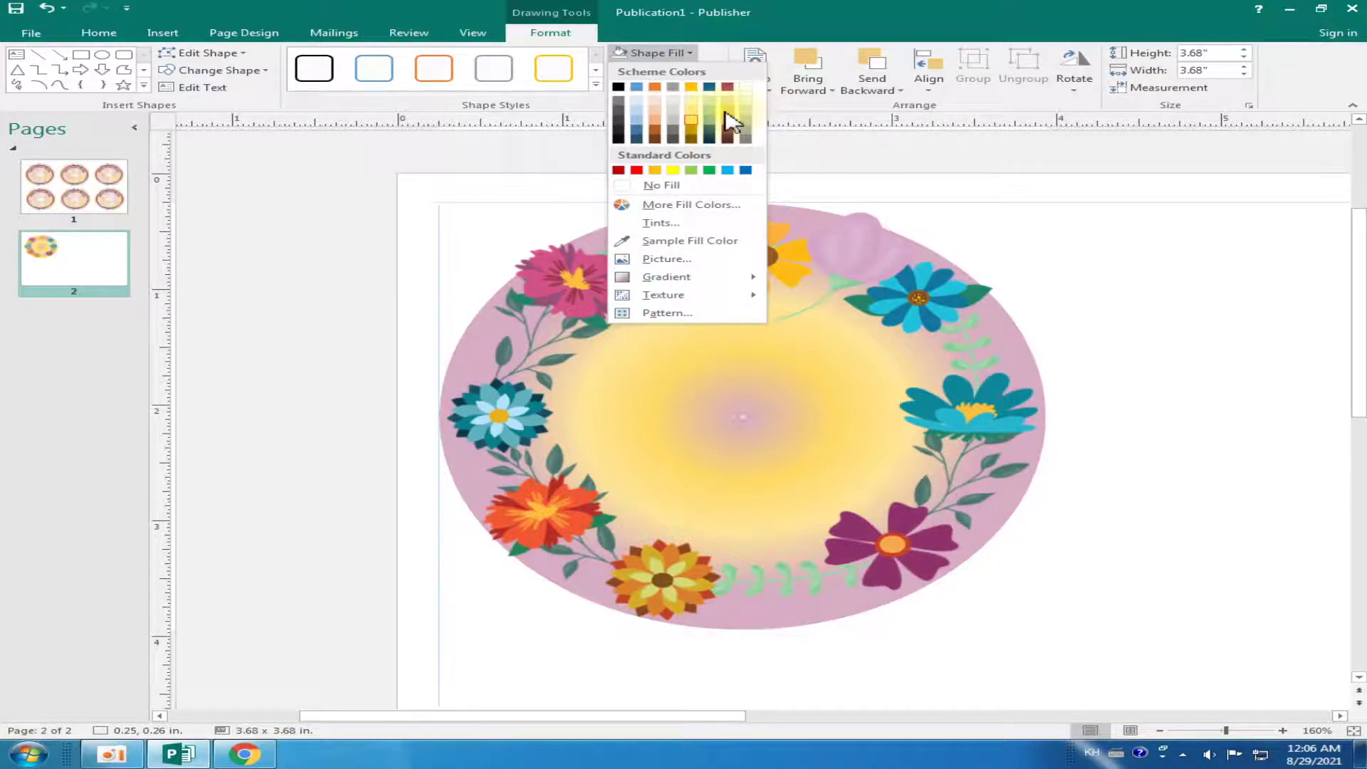
# Fill the oval behind the flower wreath with a mauve-pink scheme colour from Shape Fill
pyautogui.click(727, 114)
pyautogui.click(1128, 343)
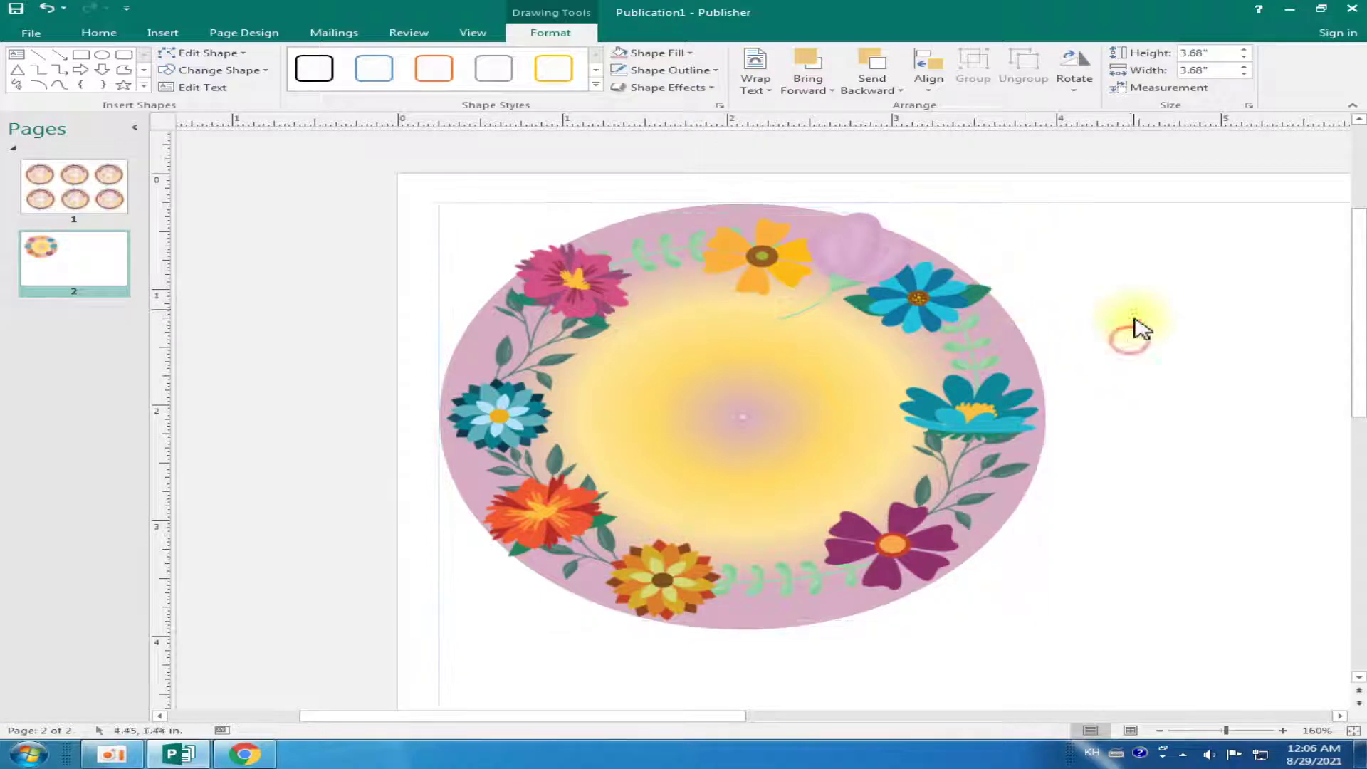
pyautogui.click(716, 208)
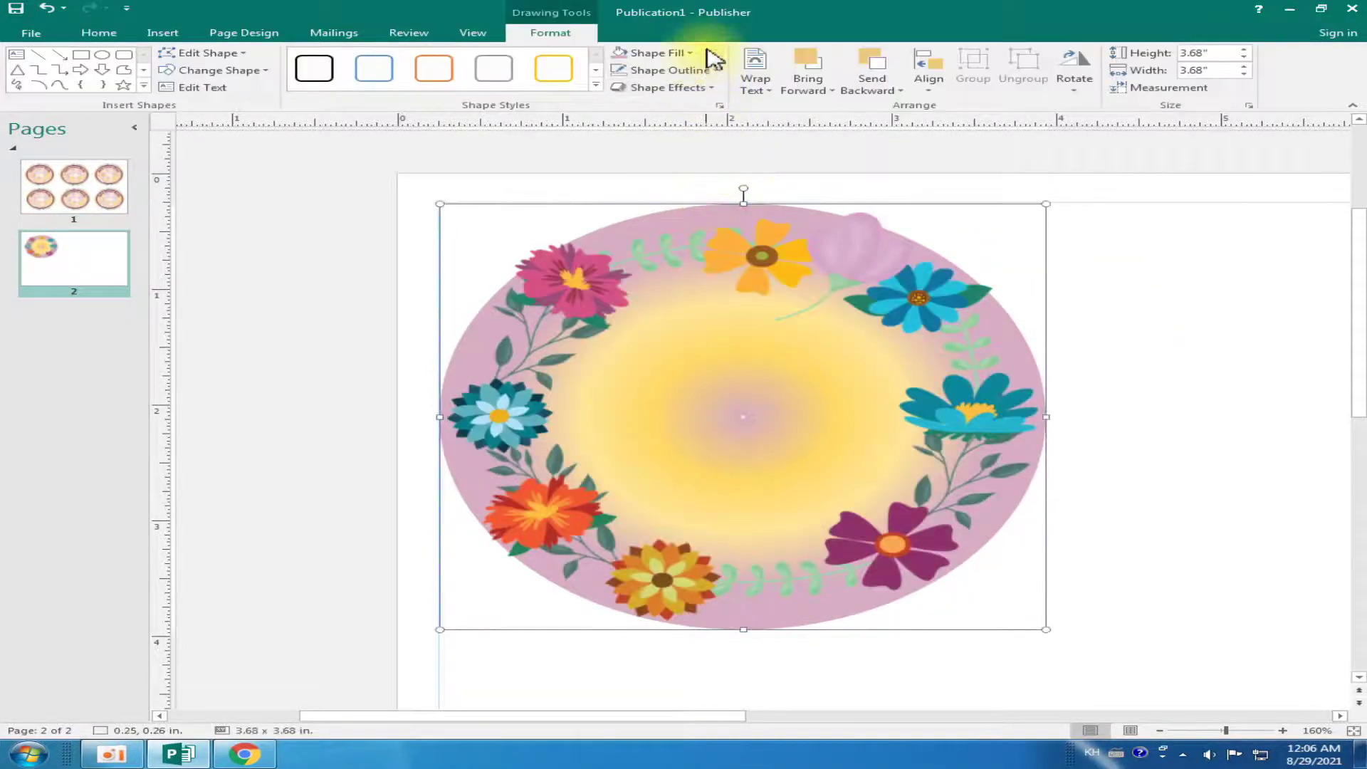
pyautogui.click(687, 53)
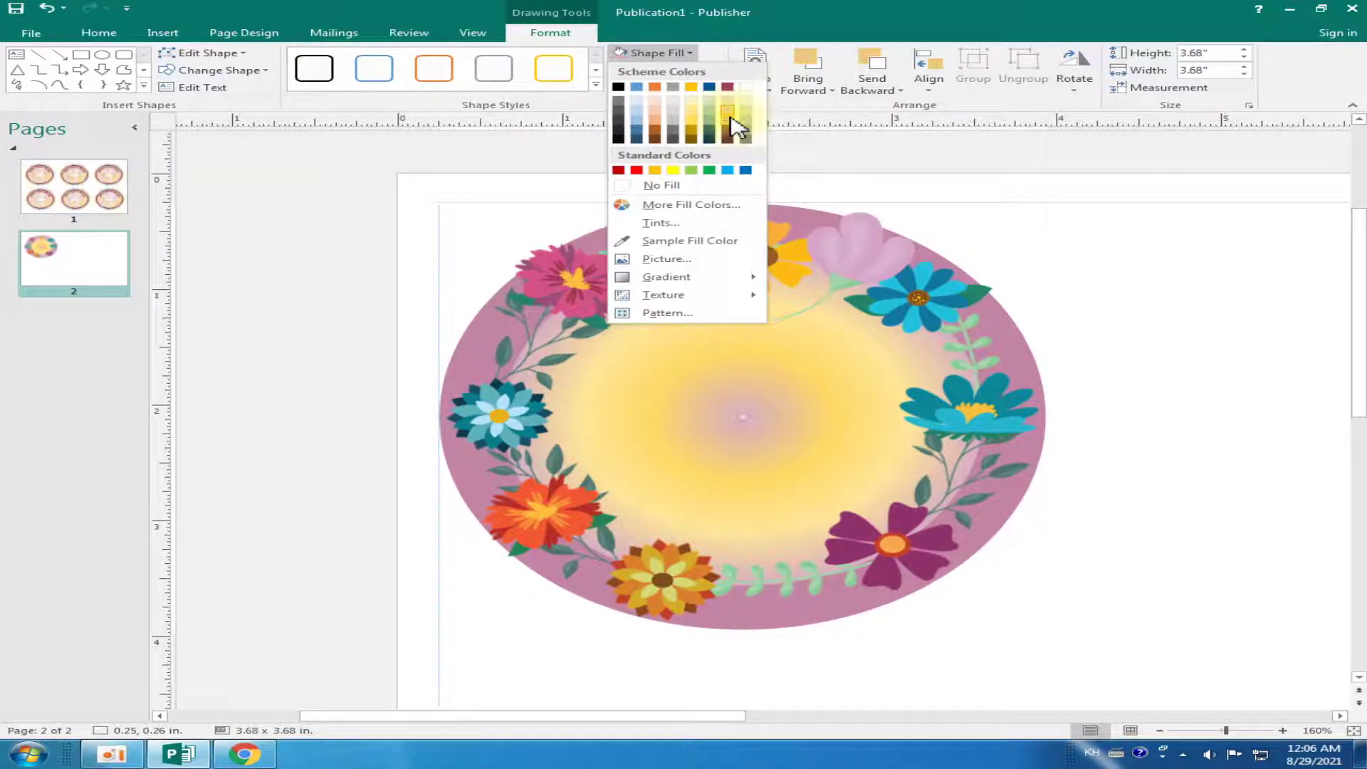
pyautogui.click(731, 118)
pyautogui.click(1068, 321)
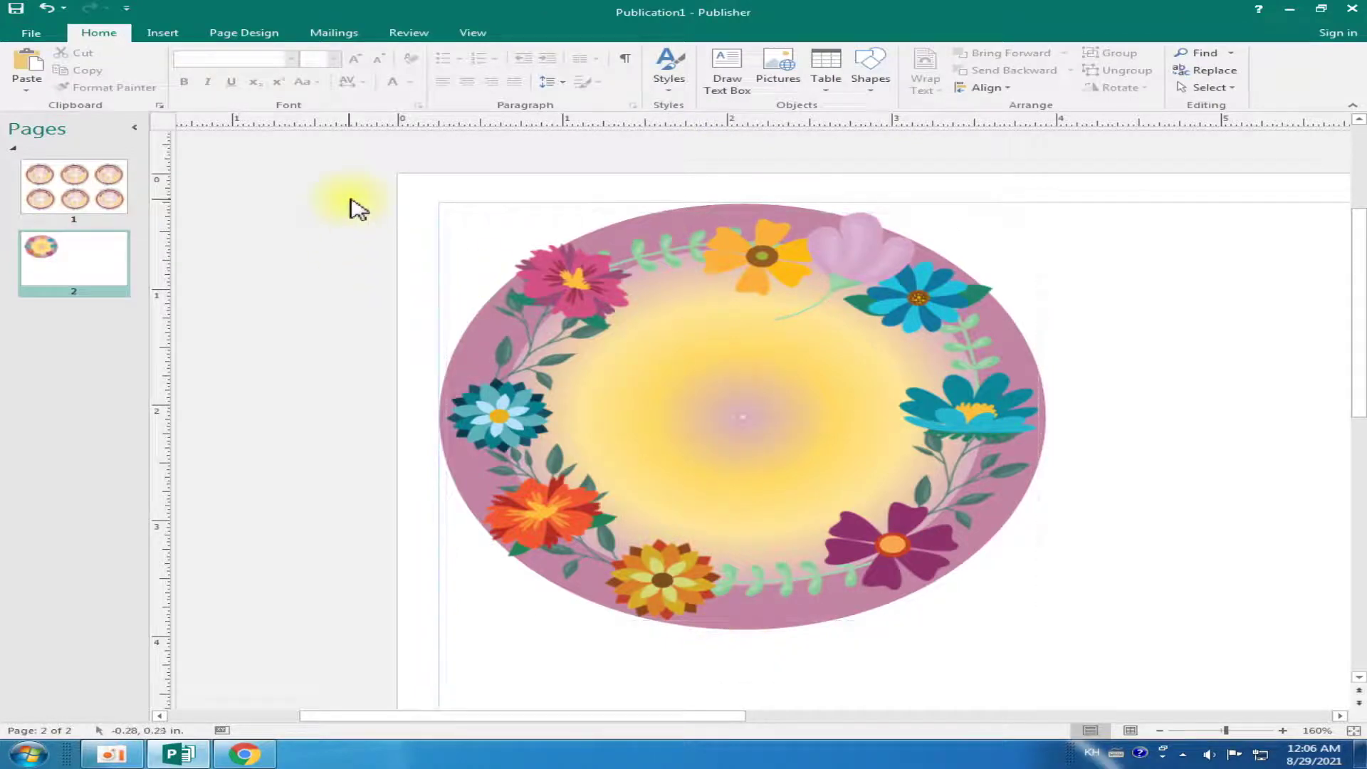
# Group the wreath picture with its oval, then compare page 1 and return to page 2
pyautogui.moveTo(343, 150); pyautogui.dragTo(1083, 694)
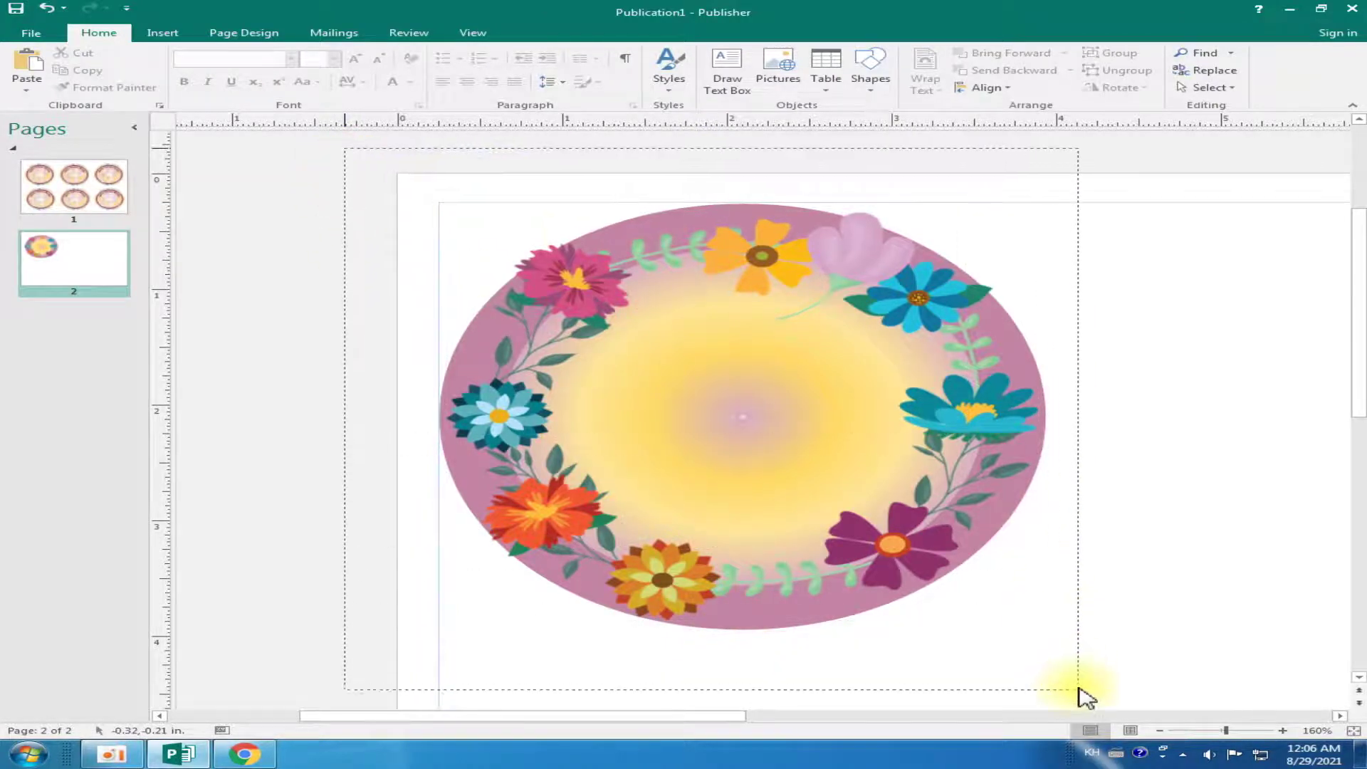
pyautogui.click(1124, 57)
pyautogui.click(1089, 249)
pyautogui.click(64, 182)
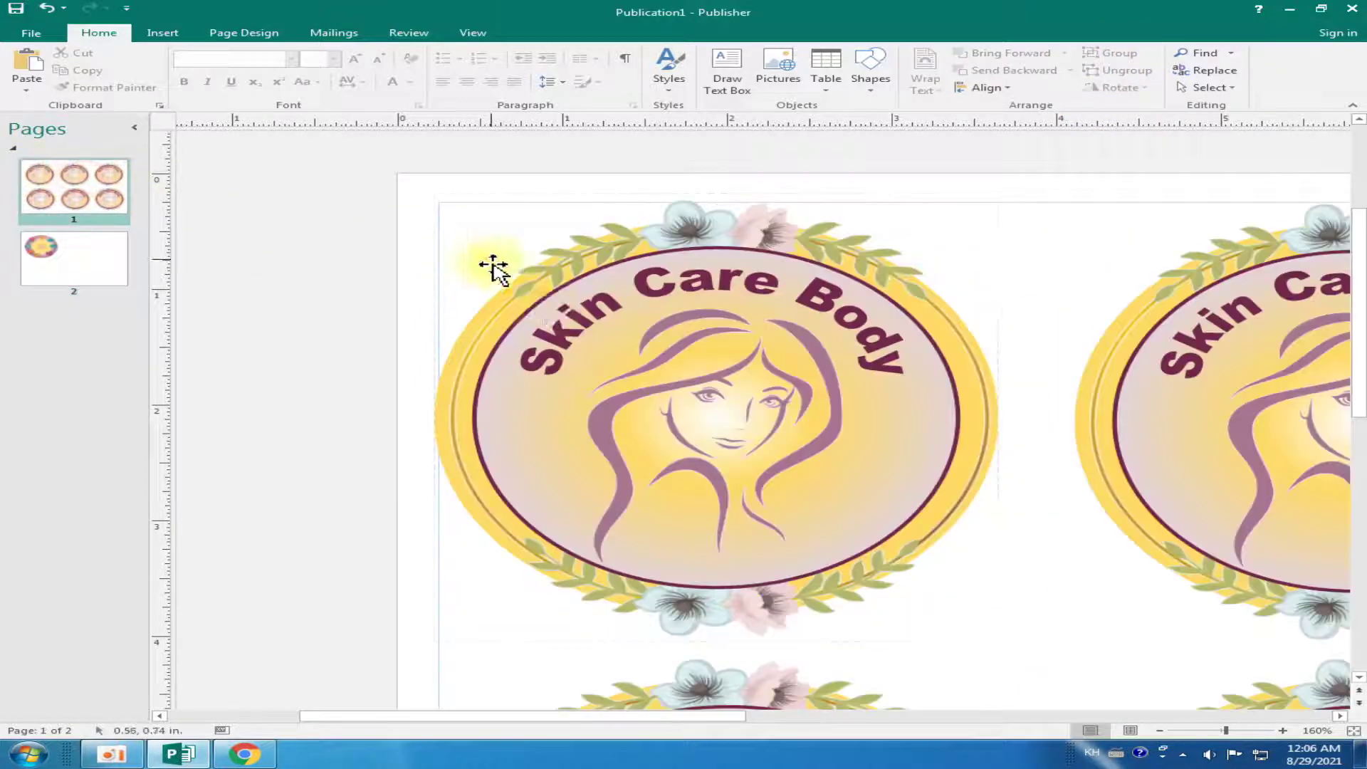
pyautogui.click(123, 269)
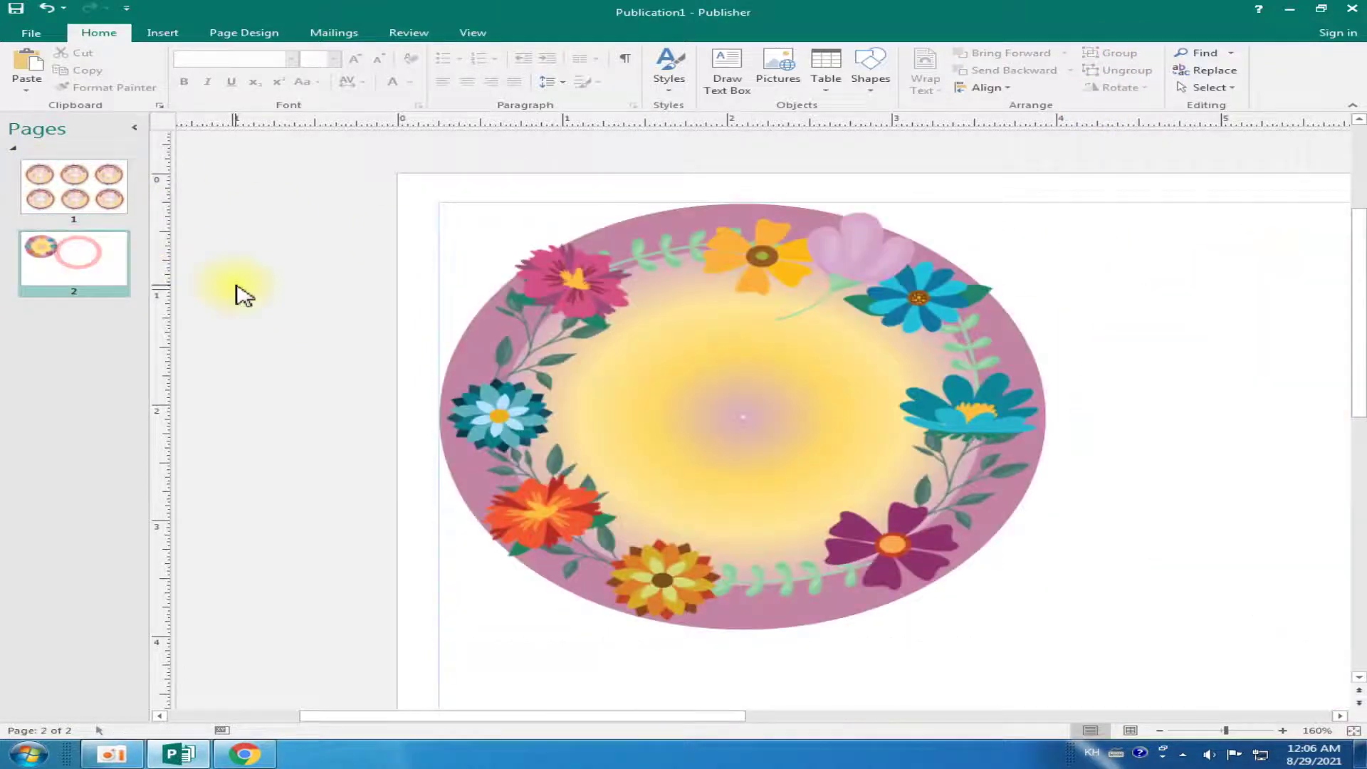
pyautogui.click(161, 32)
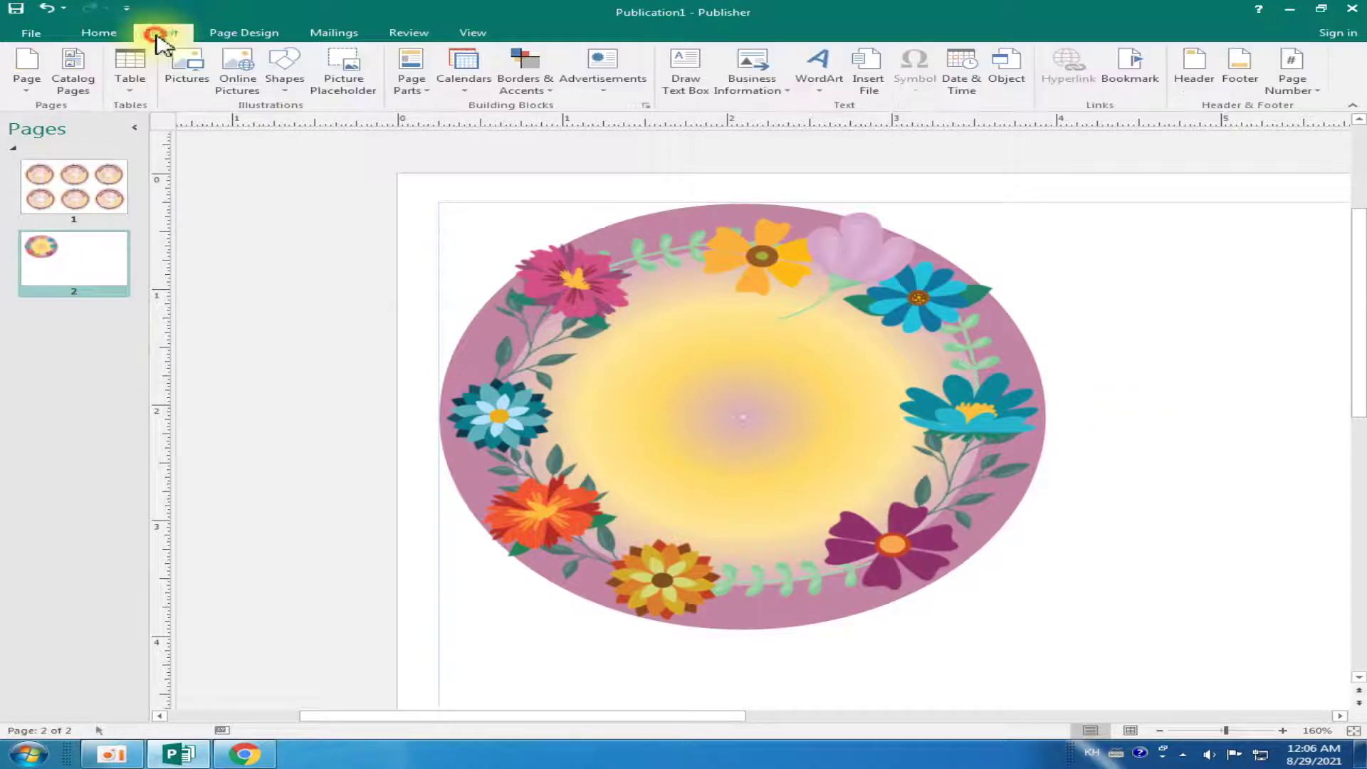
# Insert beautiful-girl-face-vector-6350006 from Downloads onto page 2
pyautogui.click(187, 74)
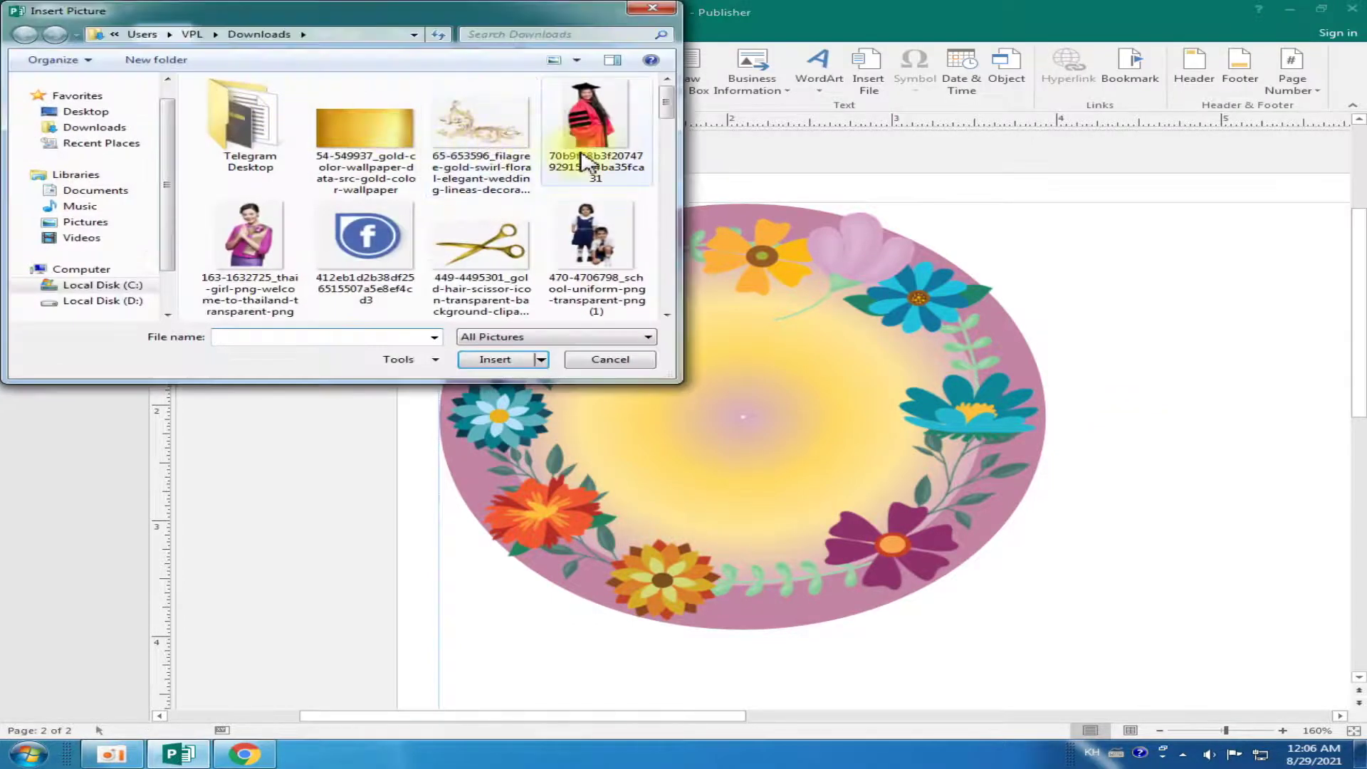
pyautogui.moveTo(668, 107); pyautogui.dragTo(680, 161)
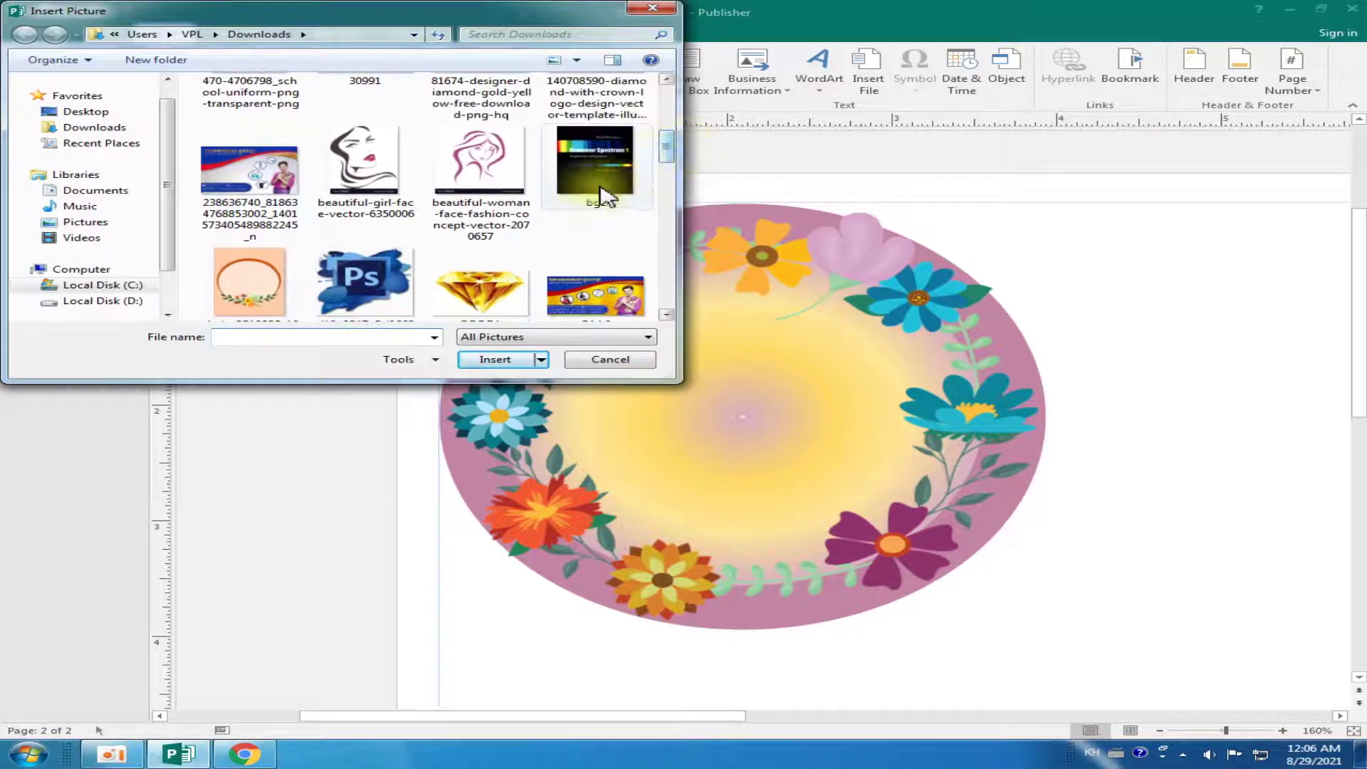
pyautogui.click(354, 175)
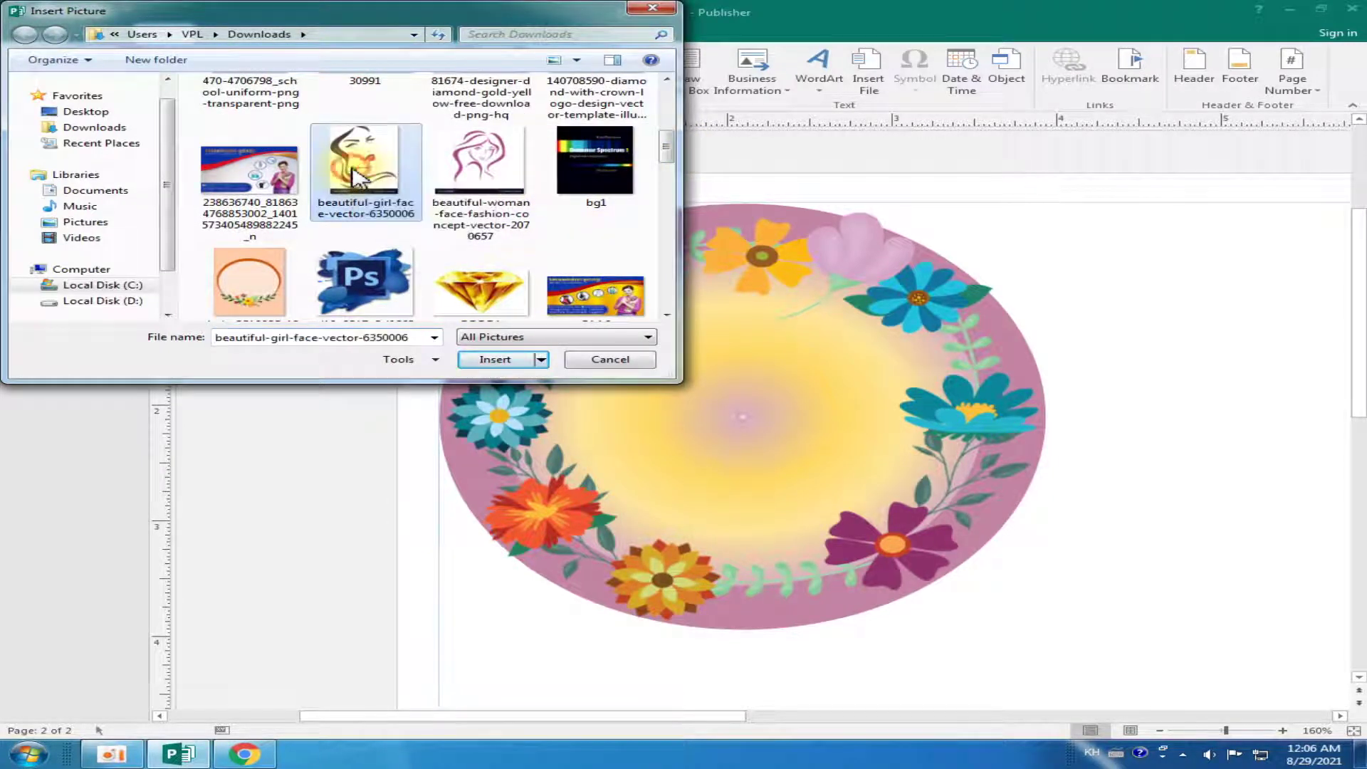
pyautogui.moveTo(665, 153); pyautogui.dragTo(687, 292)
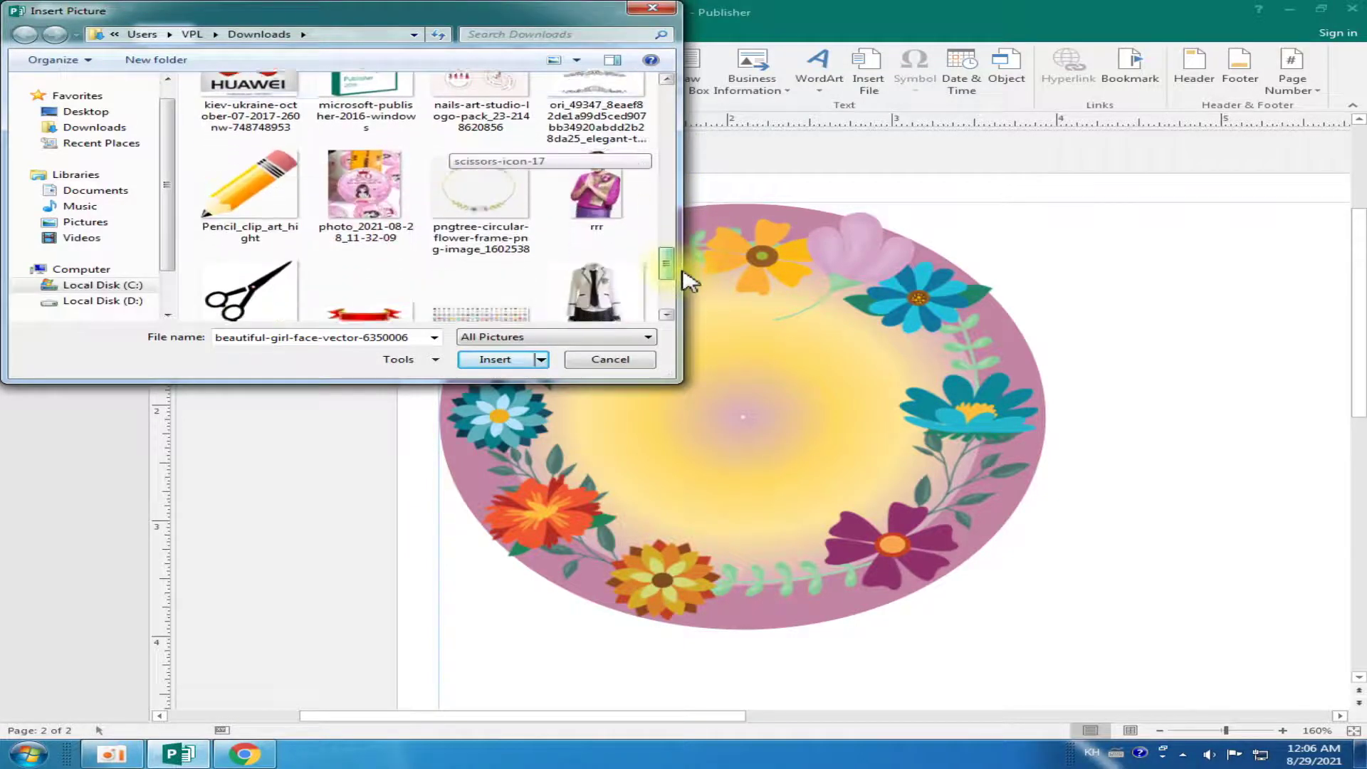
pyautogui.moveTo(687, 292)
pyautogui.mouseDown()
pyautogui.moveTo(728, 197)
pyautogui.moveTo(719, 147)
pyautogui.mouseUp()
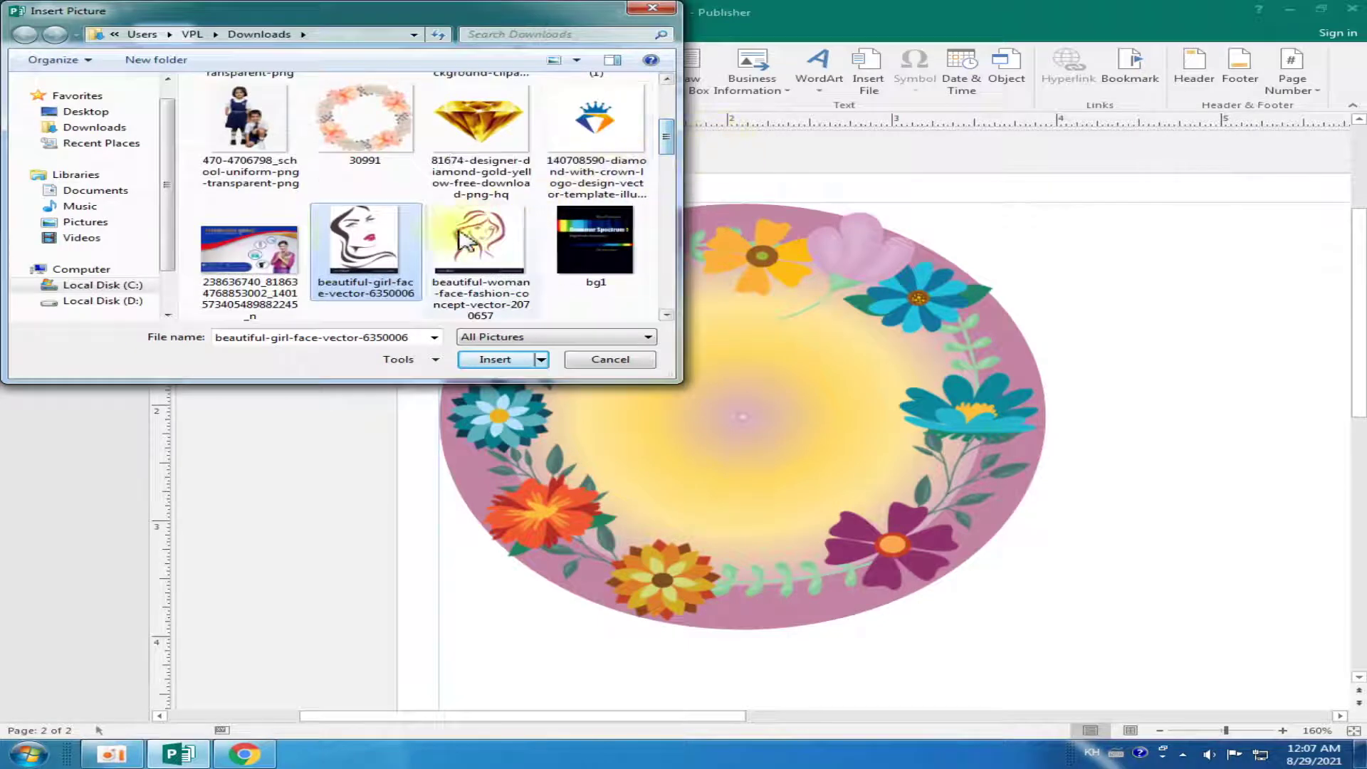
pyautogui.click(520, 358)
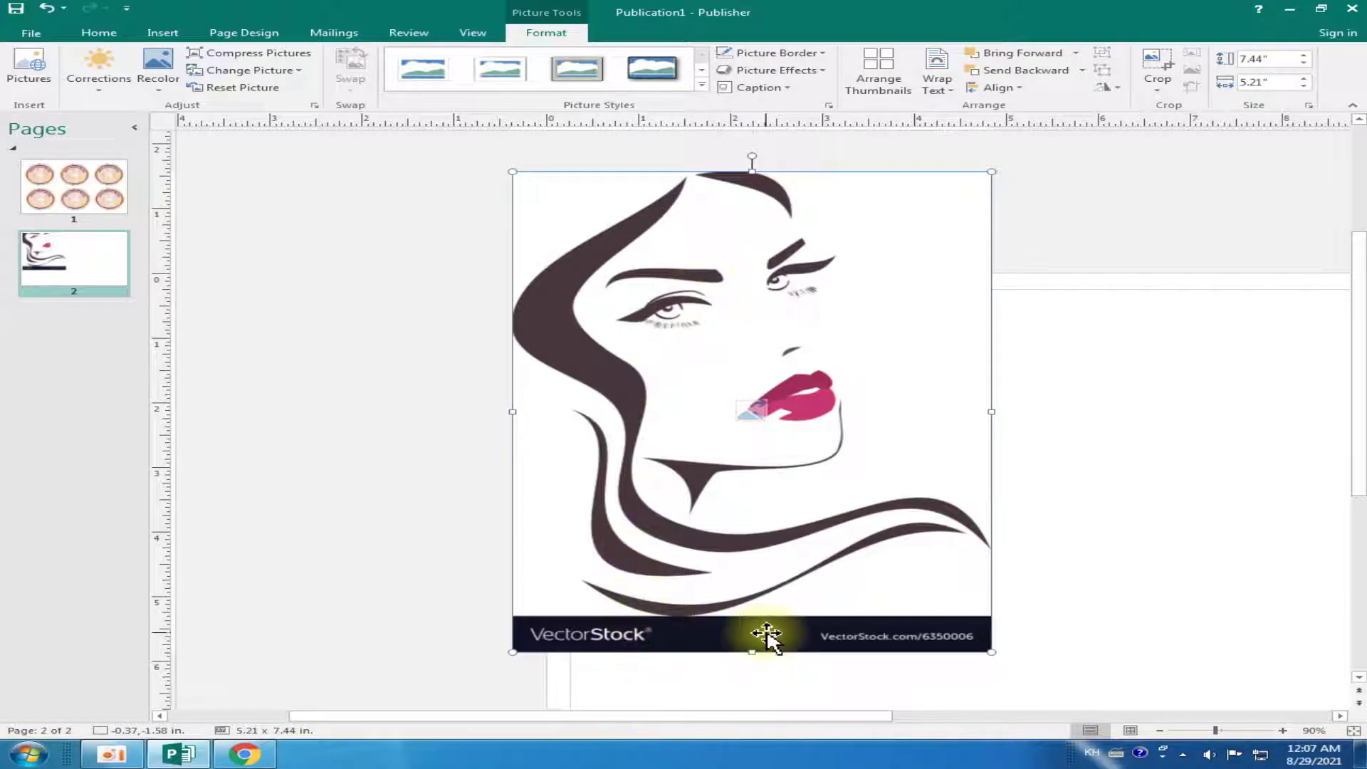
# Crop the VectorStock watermark strip off the bottom of the face picture
pyautogui.click(1162, 74)
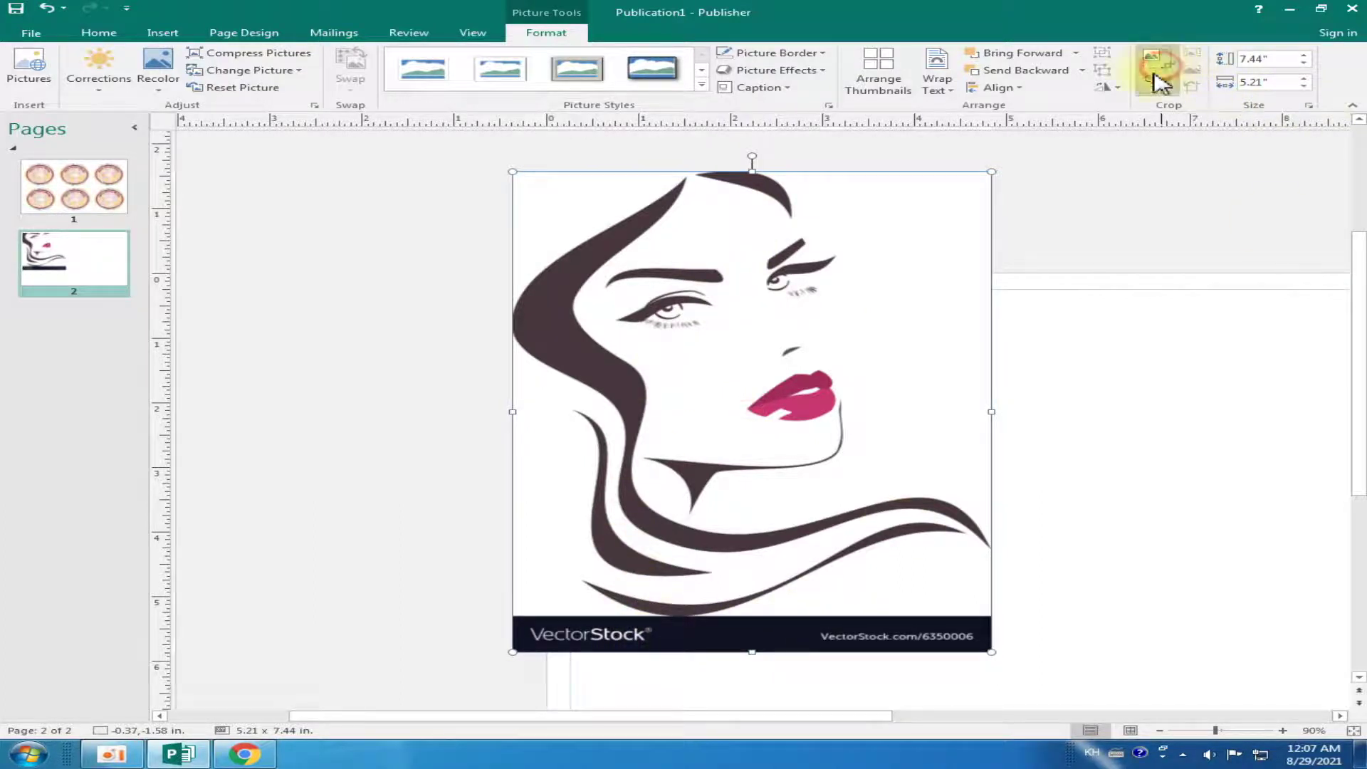
pyautogui.moveTo(749, 653); pyautogui.dragTo(757, 618)
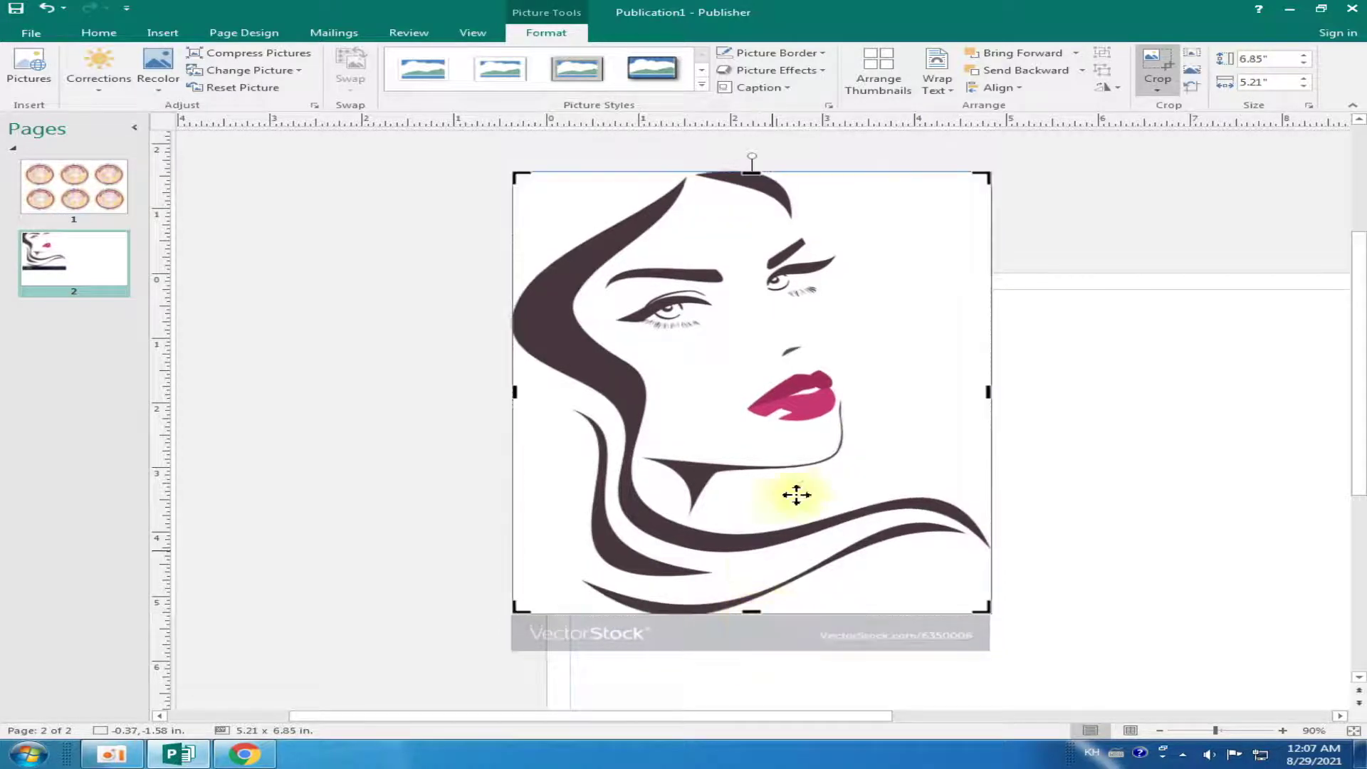
pyautogui.click(1161, 69)
pyautogui.click(1053, 306)
# Shrink the face picture to about 2.93 by 2.23 inches and centre it over the wreath
pyautogui.click(853, 280)
pyautogui.moveTo(992, 171); pyautogui.dragTo(717, 425)
pyautogui.moveTo(590, 510); pyautogui.dragTo(716, 416)
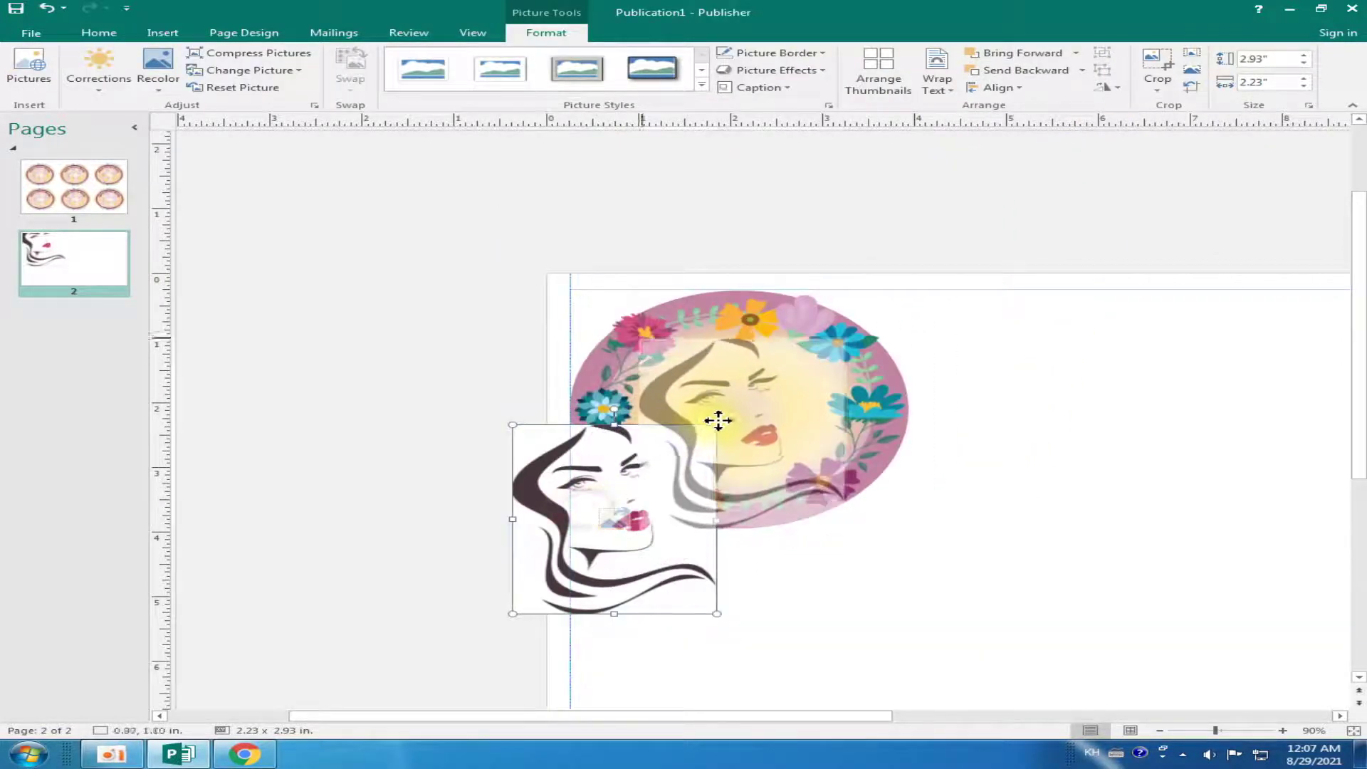
pyautogui.click(1248, 730)
pyautogui.click(1231, 732)
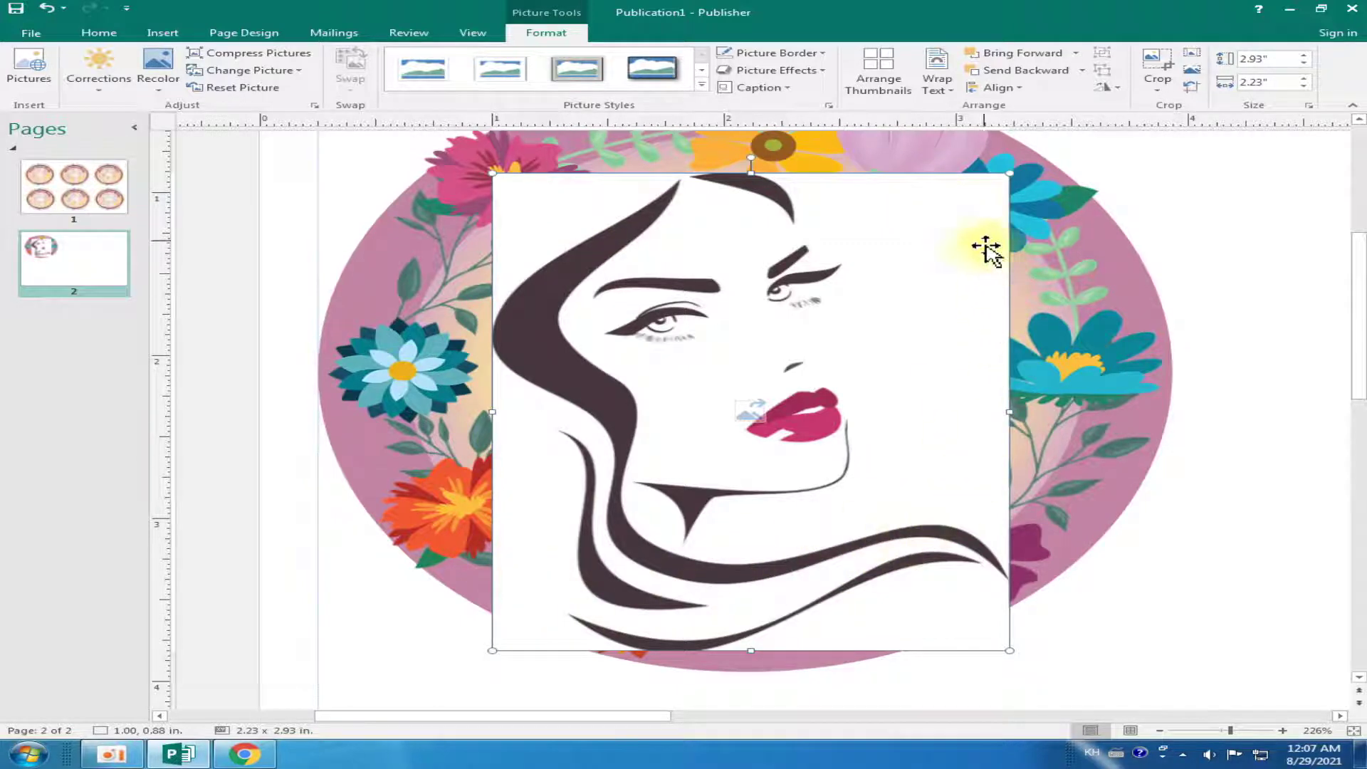
# Make the face picture's white background transparent with Recolor > Set Transparent Color
pyautogui.click(157, 90)
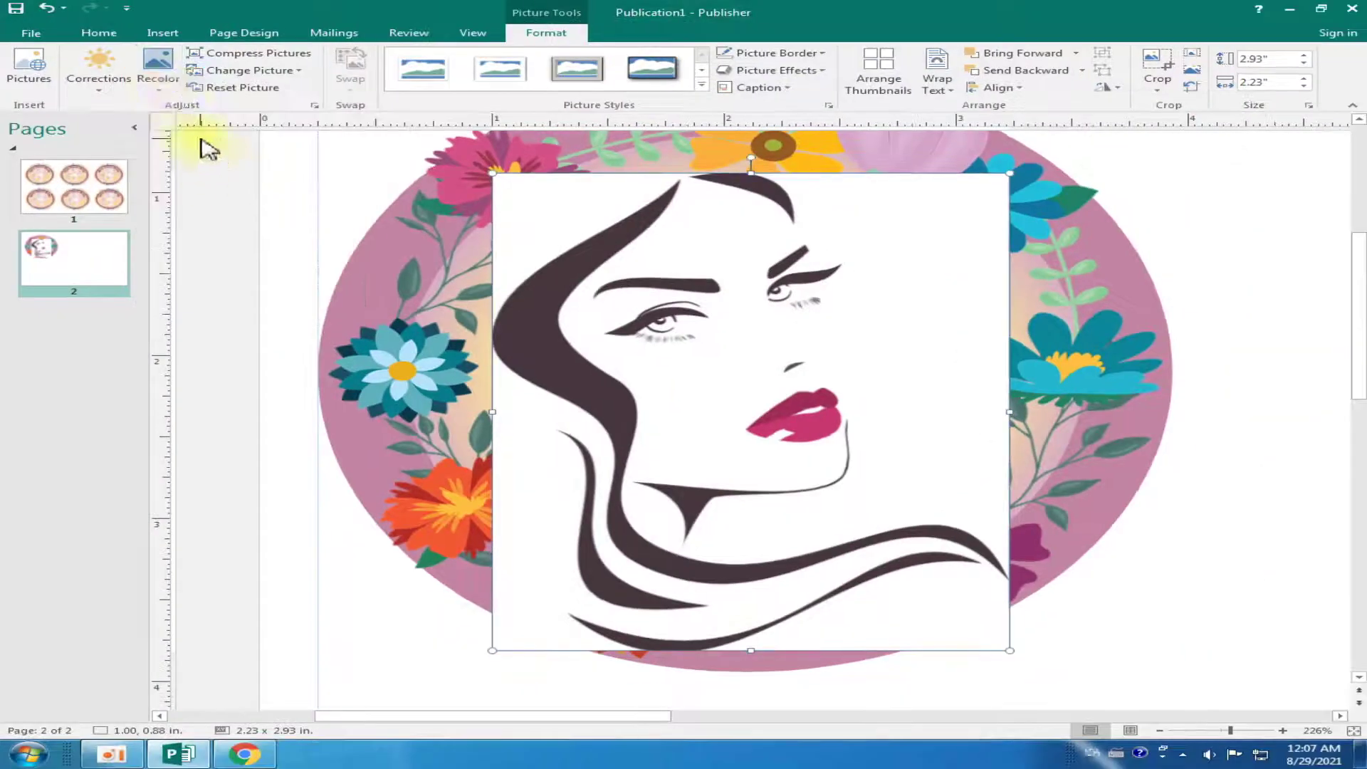
pyautogui.click(169, 79)
pyautogui.click(171, 278)
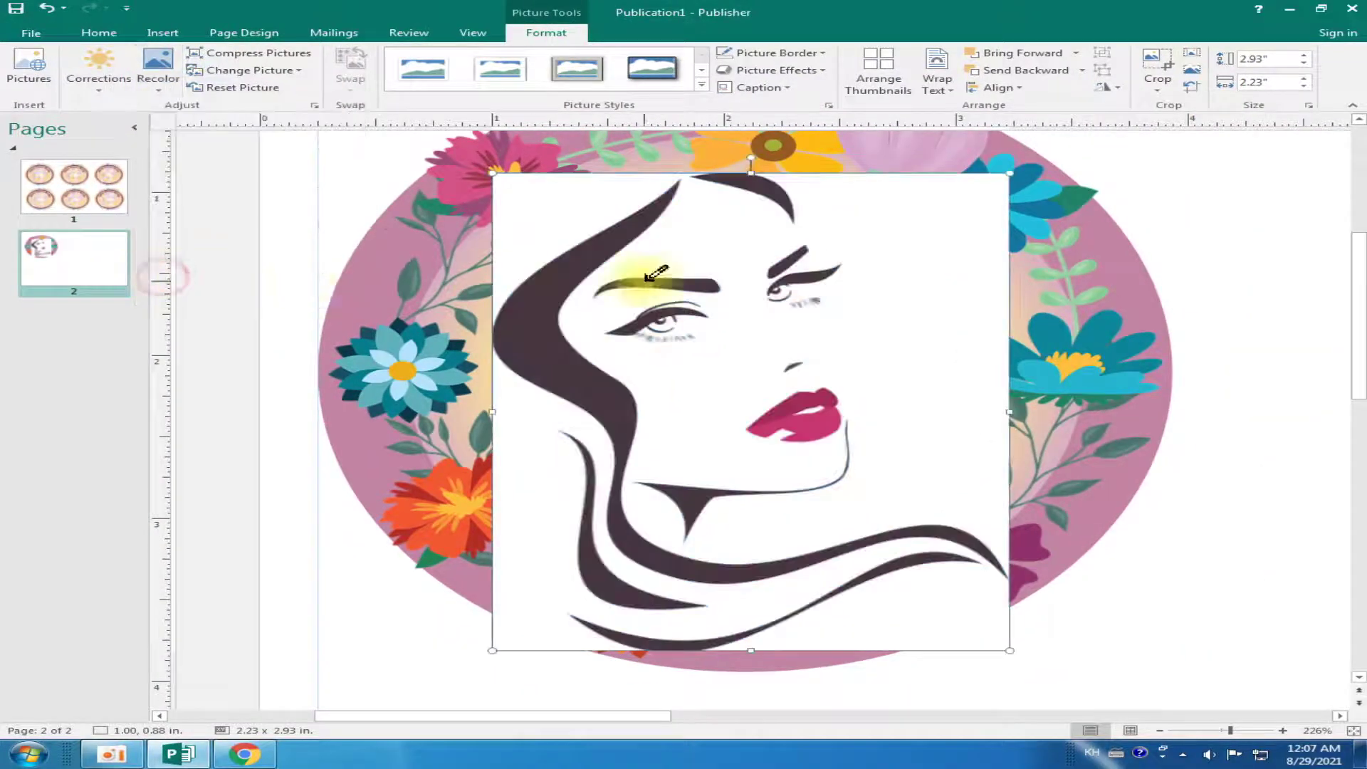
pyautogui.click(887, 207)
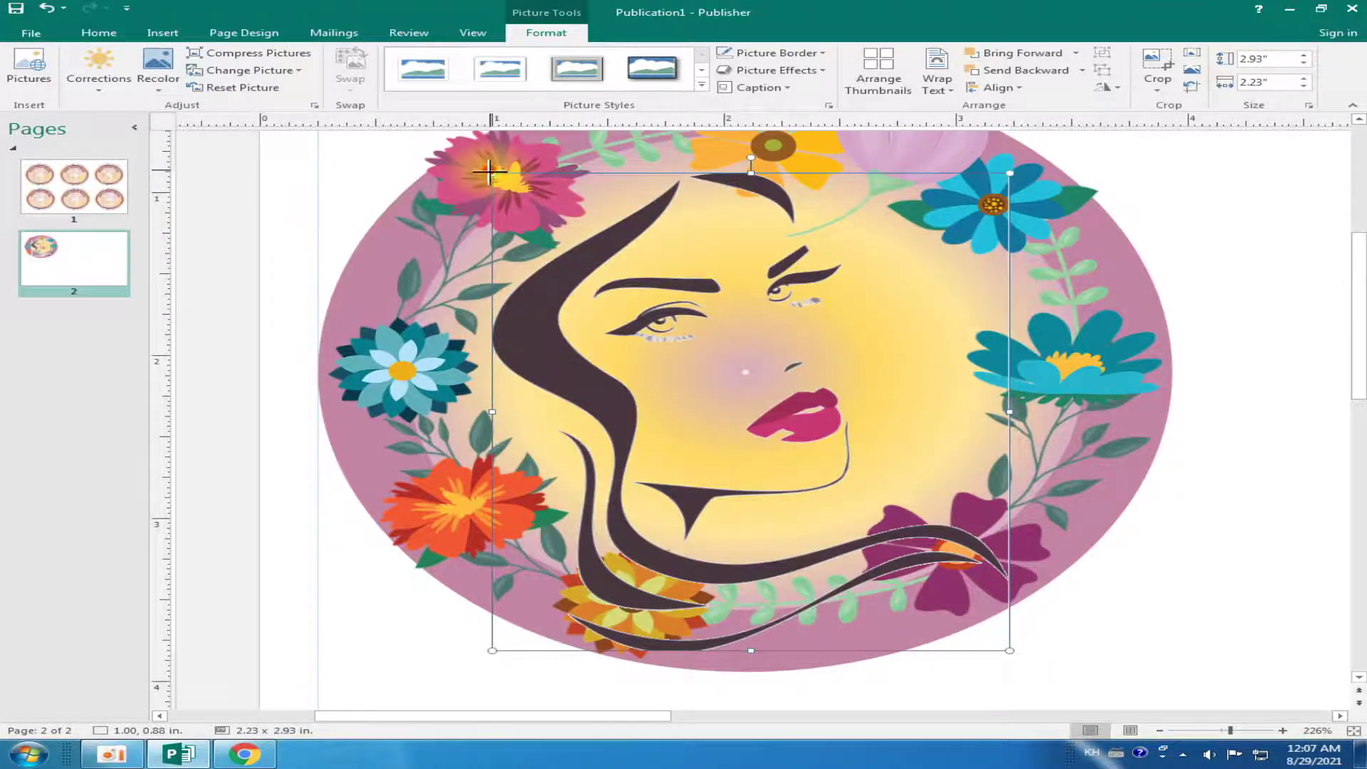
# Shrink the face to about 2.12 by 1.61 inches and move it into the wreath's centre
pyautogui.moveTo(492, 173); pyautogui.dragTo(635, 304)
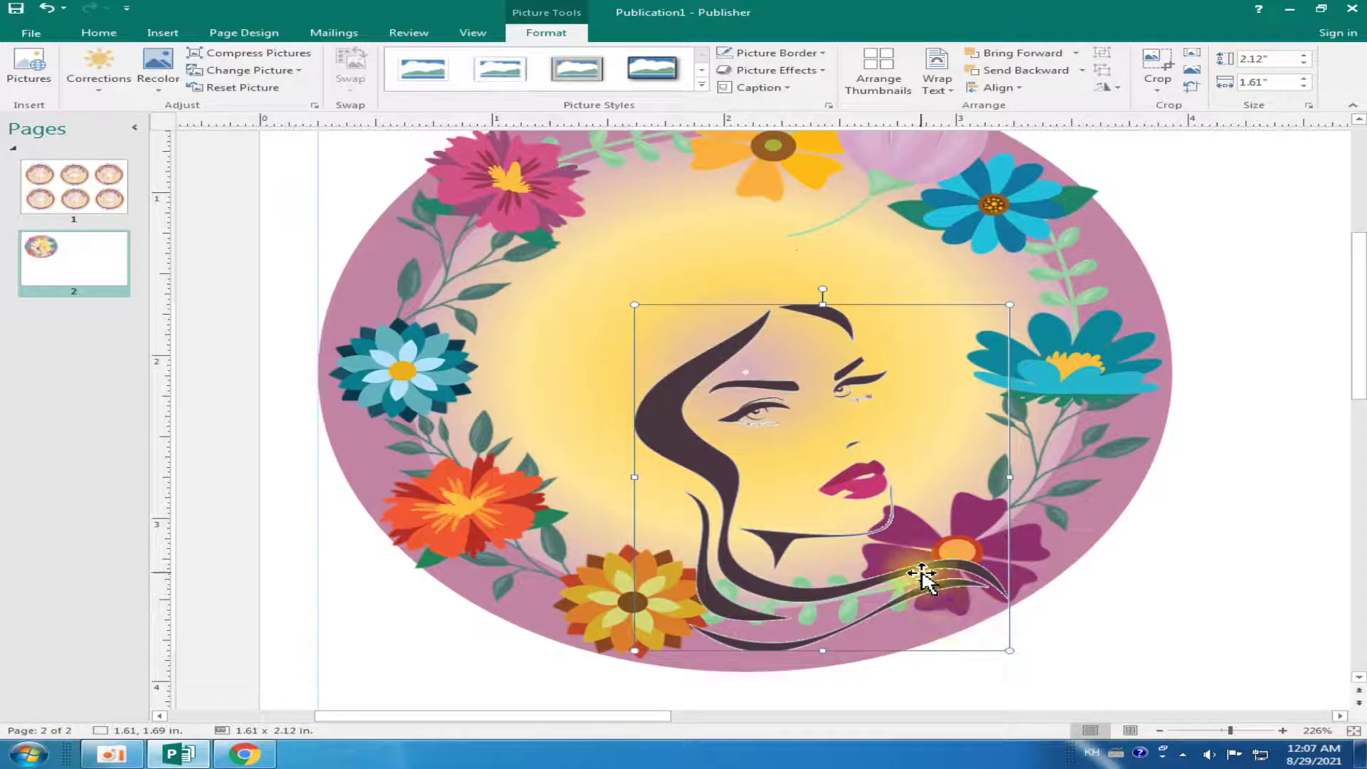
pyautogui.moveTo(918, 573); pyautogui.dragTo(858, 468)
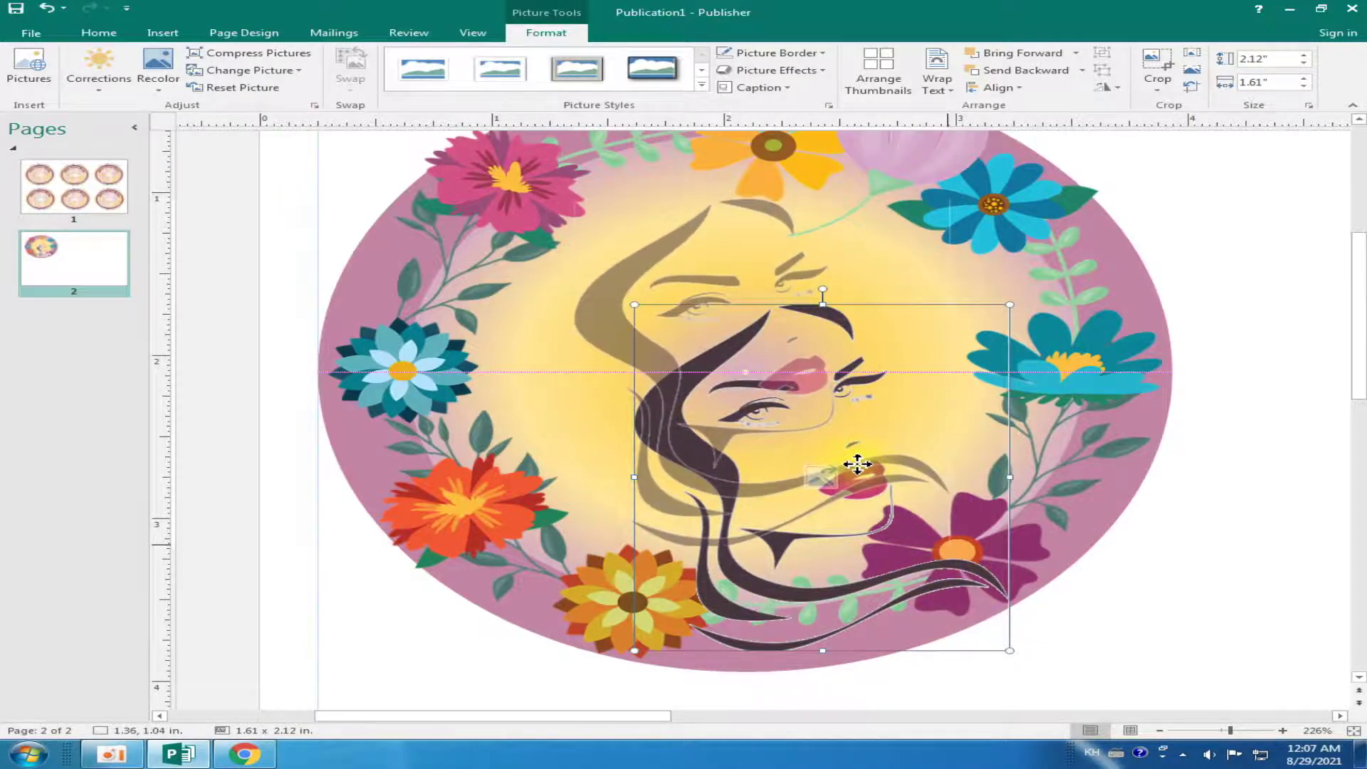
pyautogui.moveTo(948, 545); pyautogui.dragTo(922, 521)
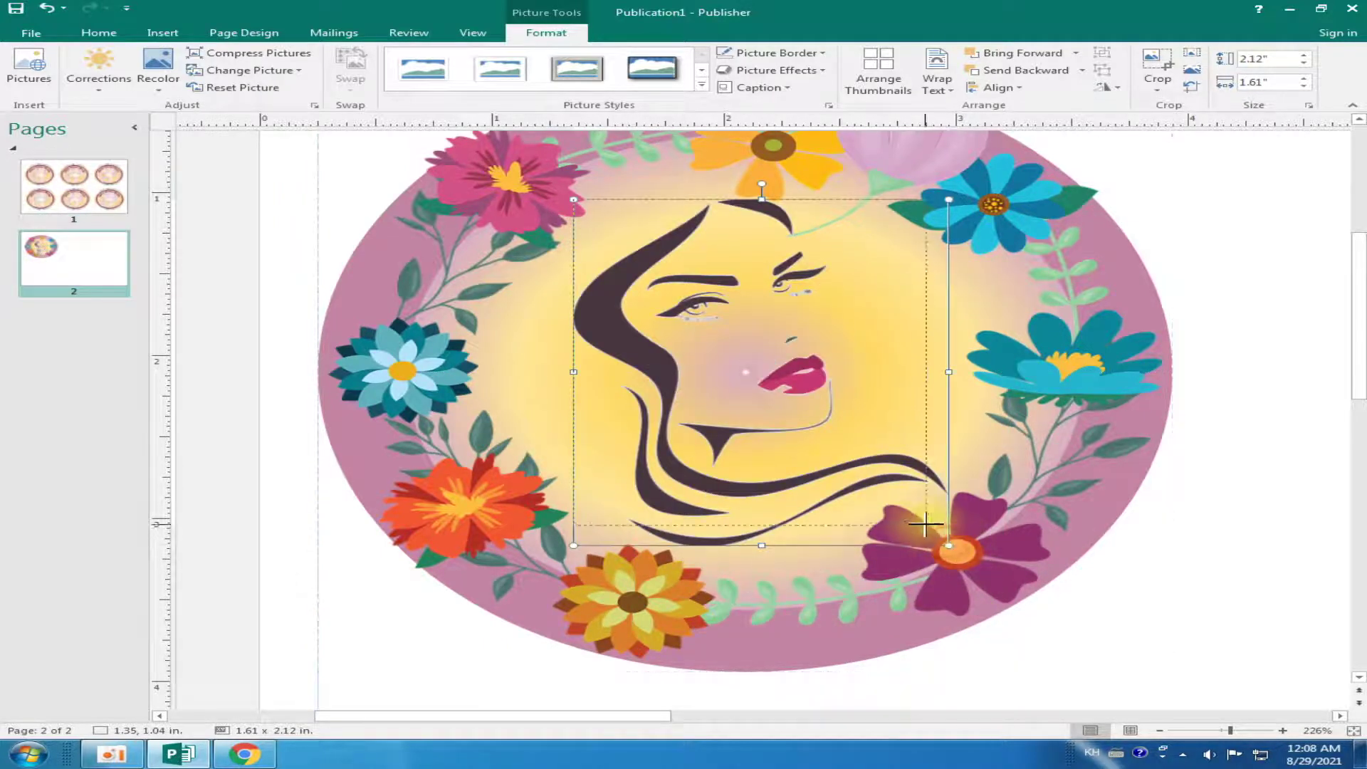
pyautogui.click(1136, 541)
pyautogui.scroll(3, 1136, 541)
pyautogui.scroll(-2, 1007, 504)
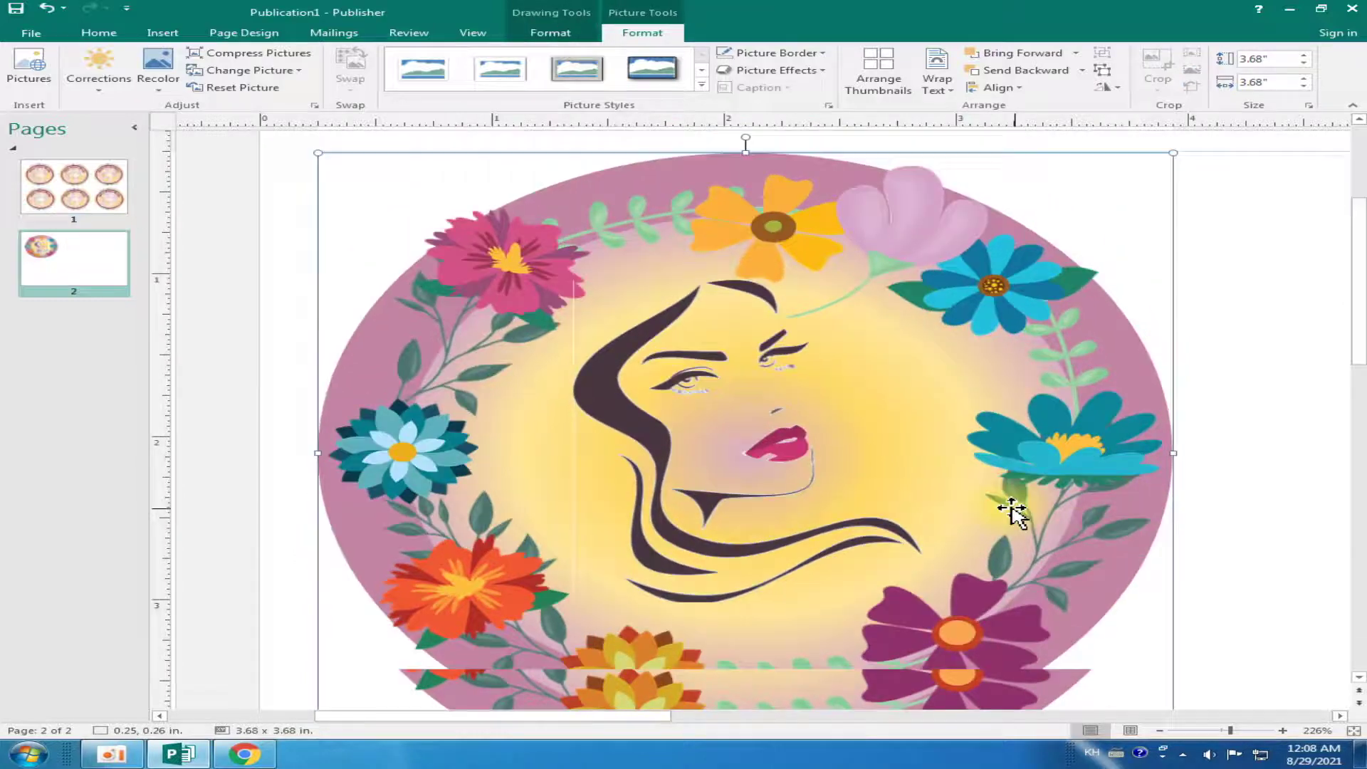
# Shrink the face picture to 1.40 by 1.85 inches
pyautogui.click(756, 354)
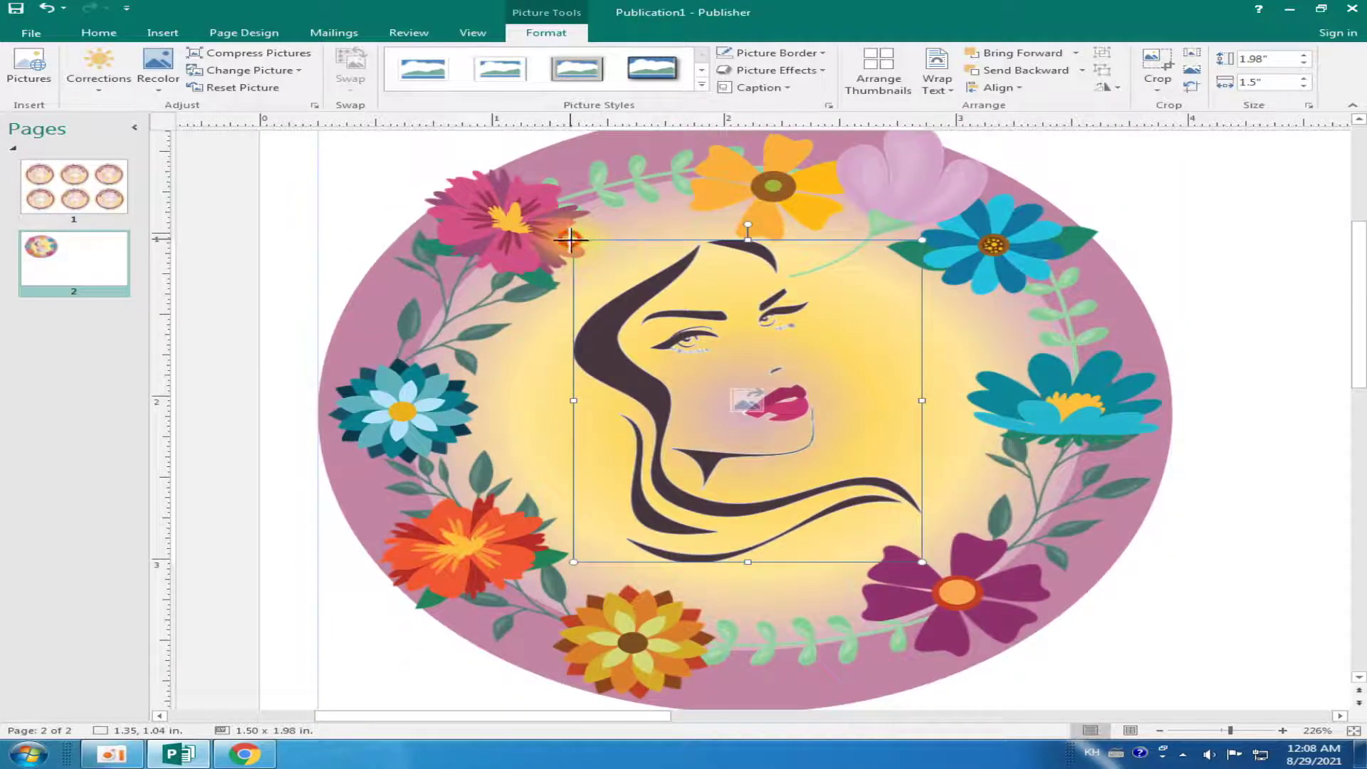
pyautogui.moveTo(570, 239); pyautogui.dragTo(596, 261)
pyautogui.click(952, 335)
pyautogui.click(1047, 372)
pyautogui.scroll(1, 1133, 421)
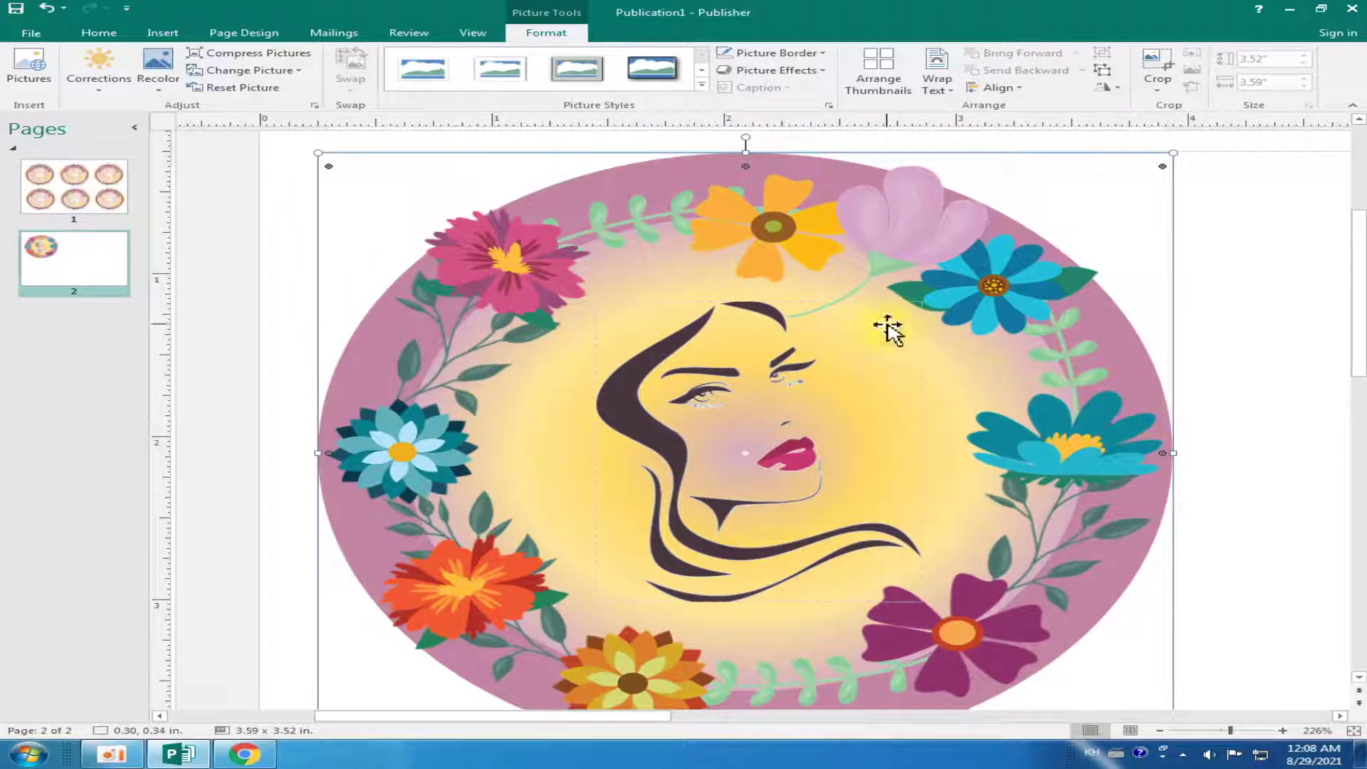
pyautogui.click(1093, 284)
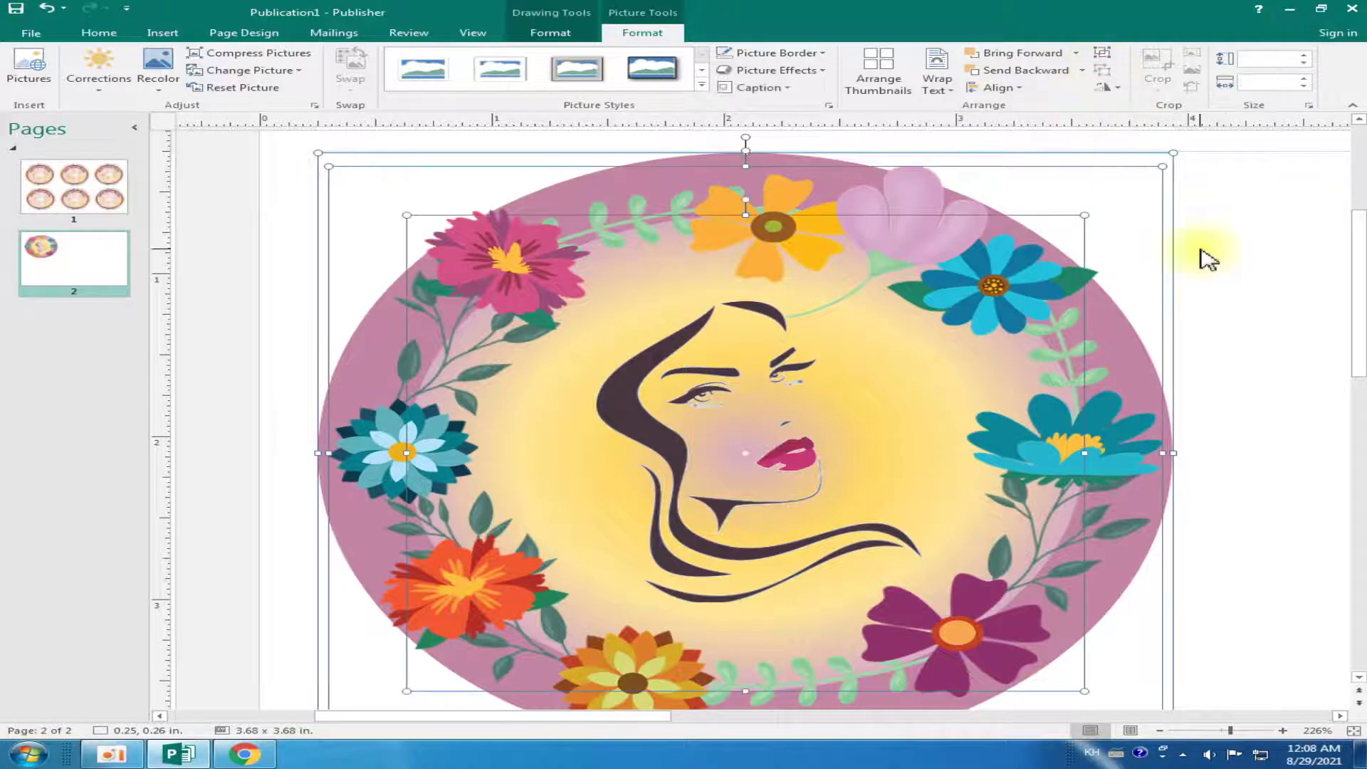
pyautogui.click(1222, 285)
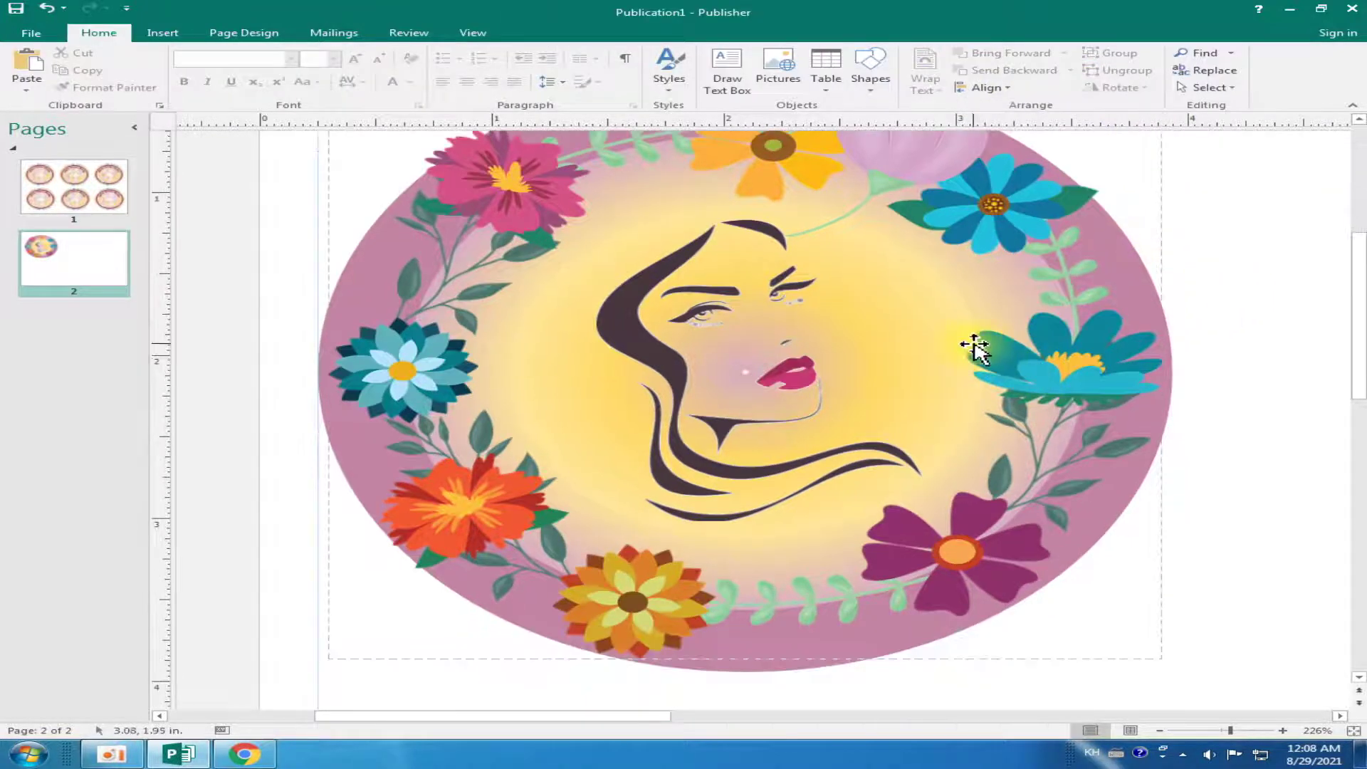
# Send the flower wreath picture to the back, behind the pink oval
pyautogui.click(990, 335)
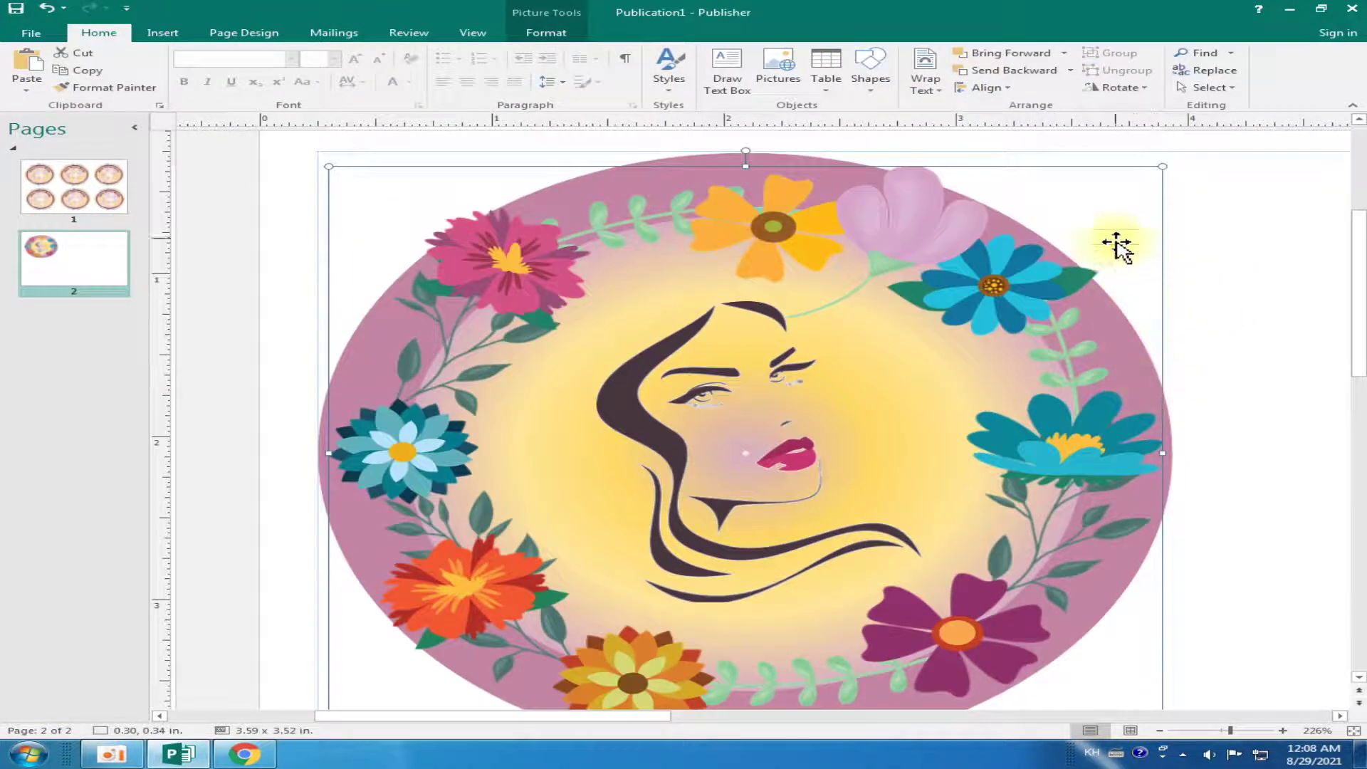
pyautogui.click(1068, 74)
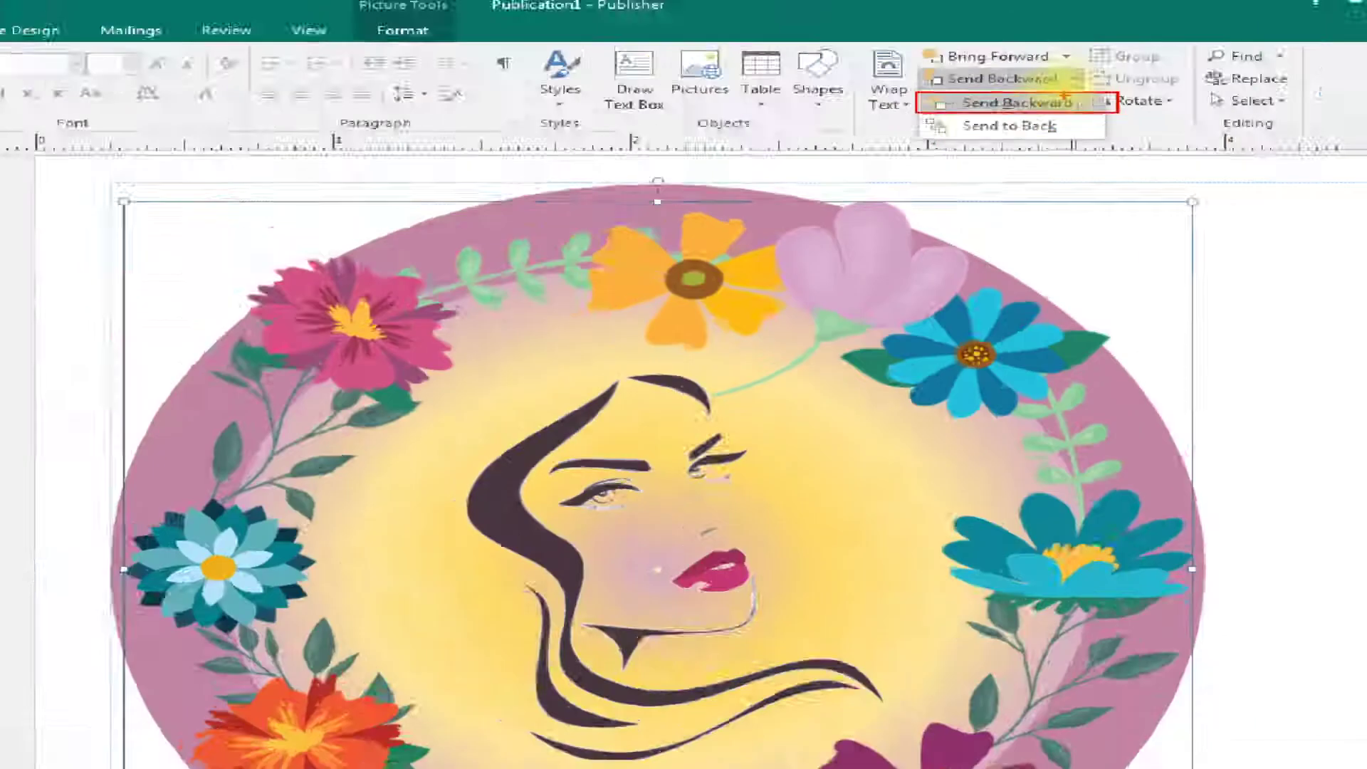
pyautogui.click(1065, 102)
pyautogui.click(1070, 70)
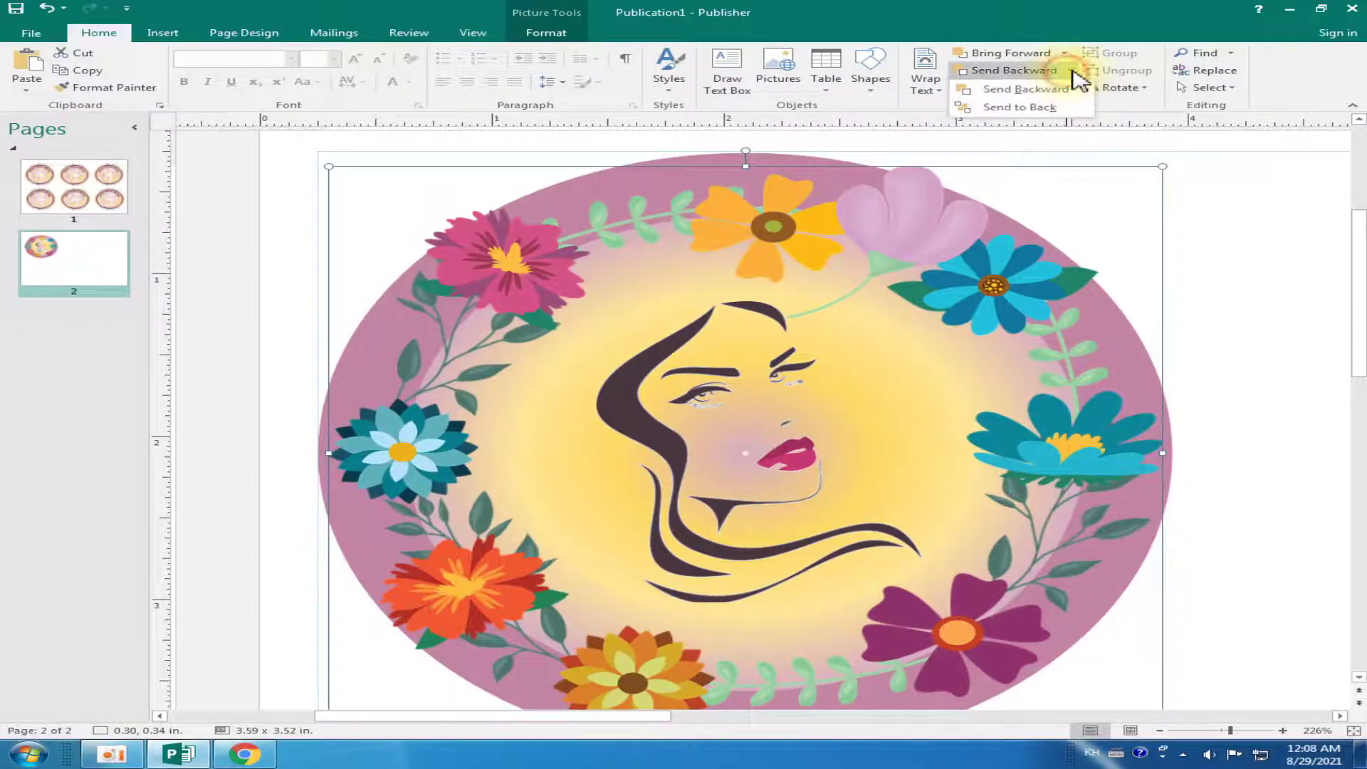
pyautogui.click(1032, 114)
pyautogui.click(868, 285)
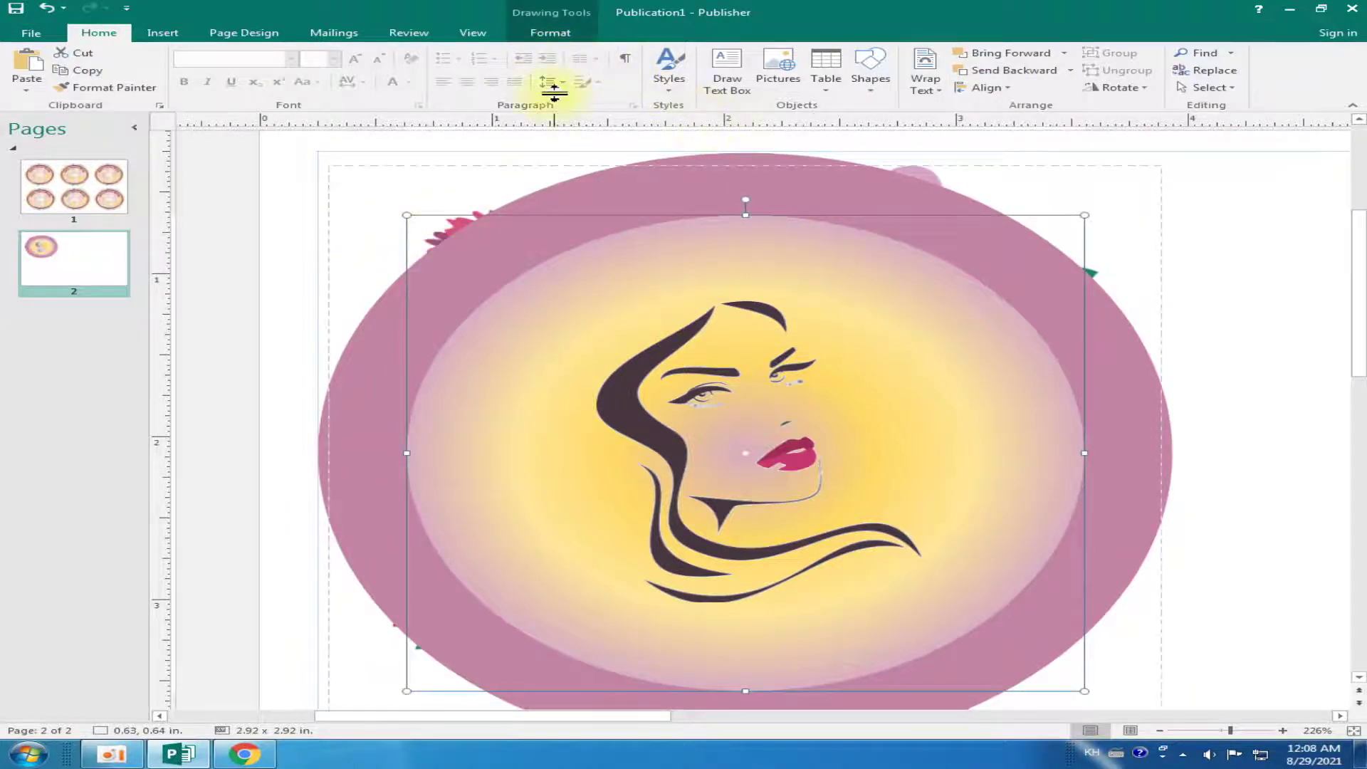
# Change the inner circle's fill from yellow to plain white
pyautogui.click(555, 34)
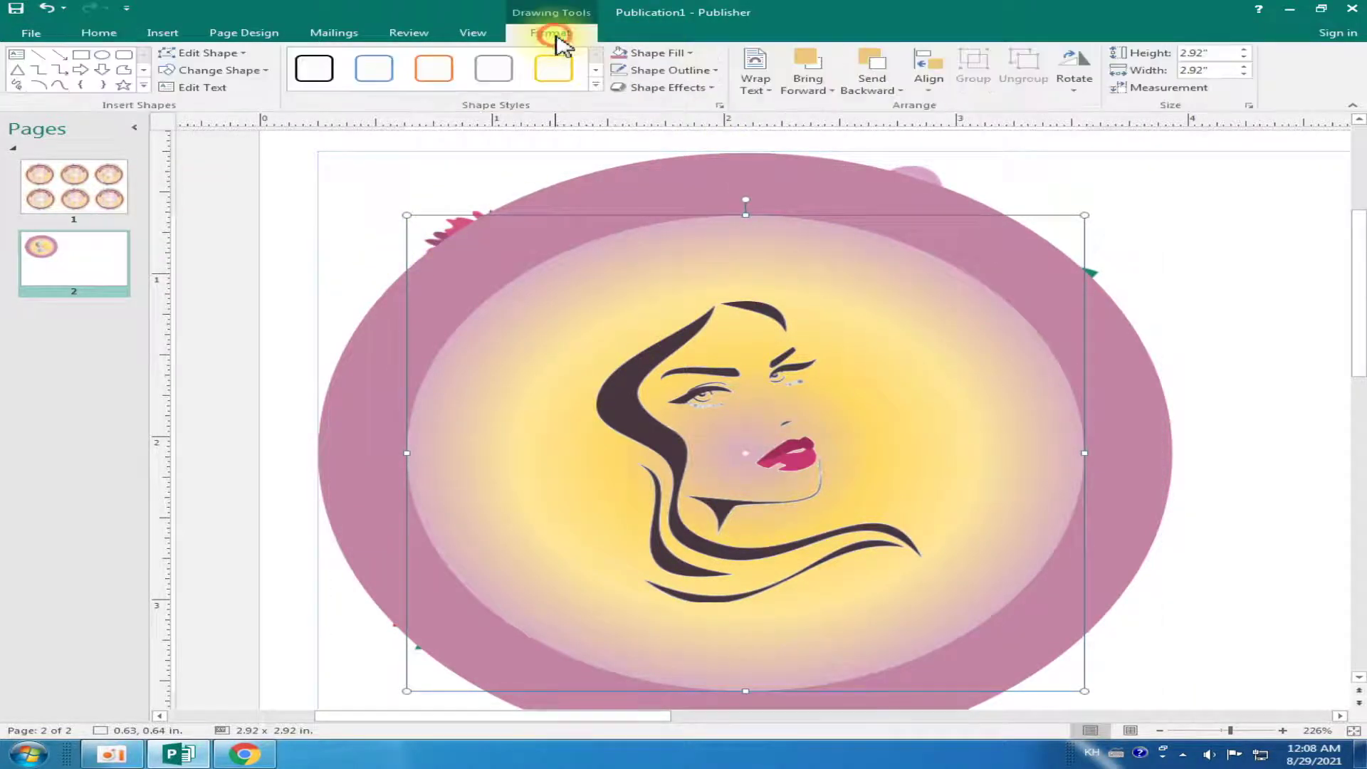
pyautogui.click(696, 53)
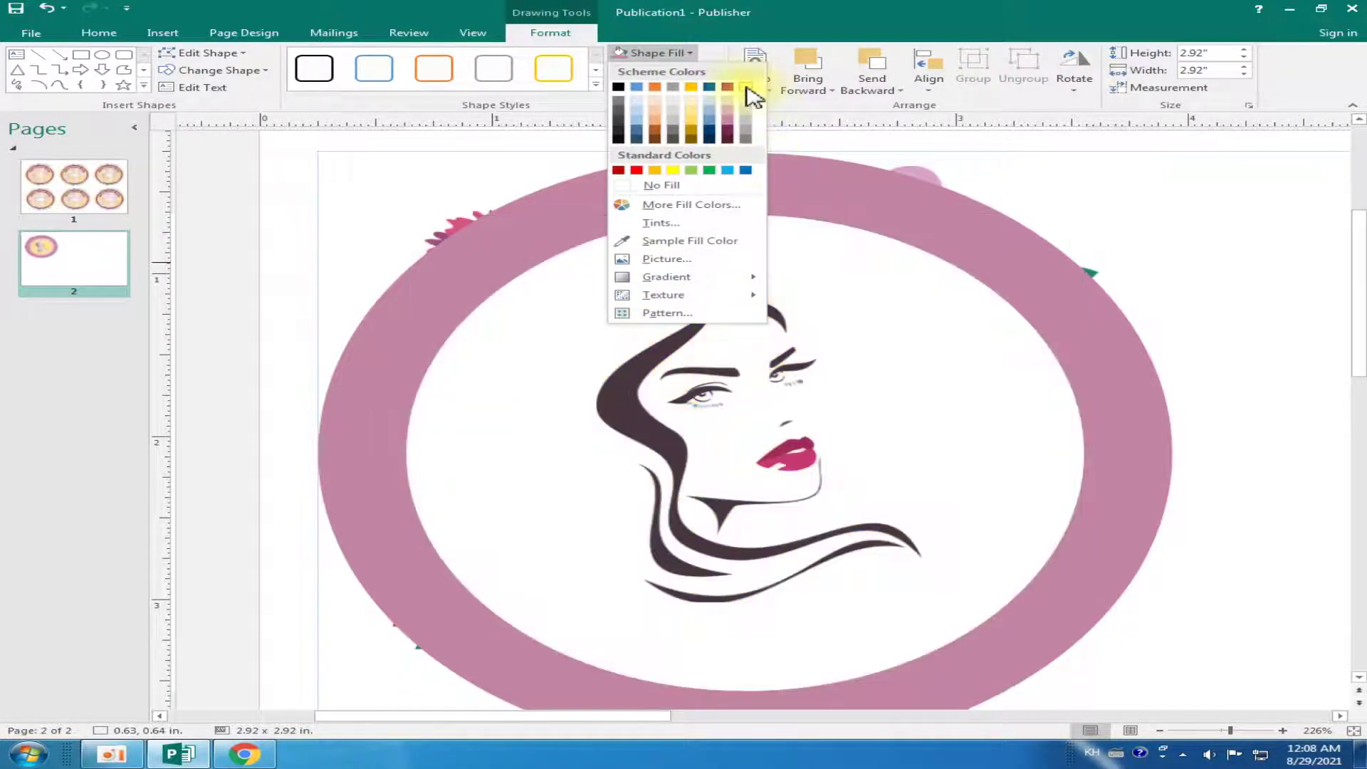
pyautogui.click(746, 87)
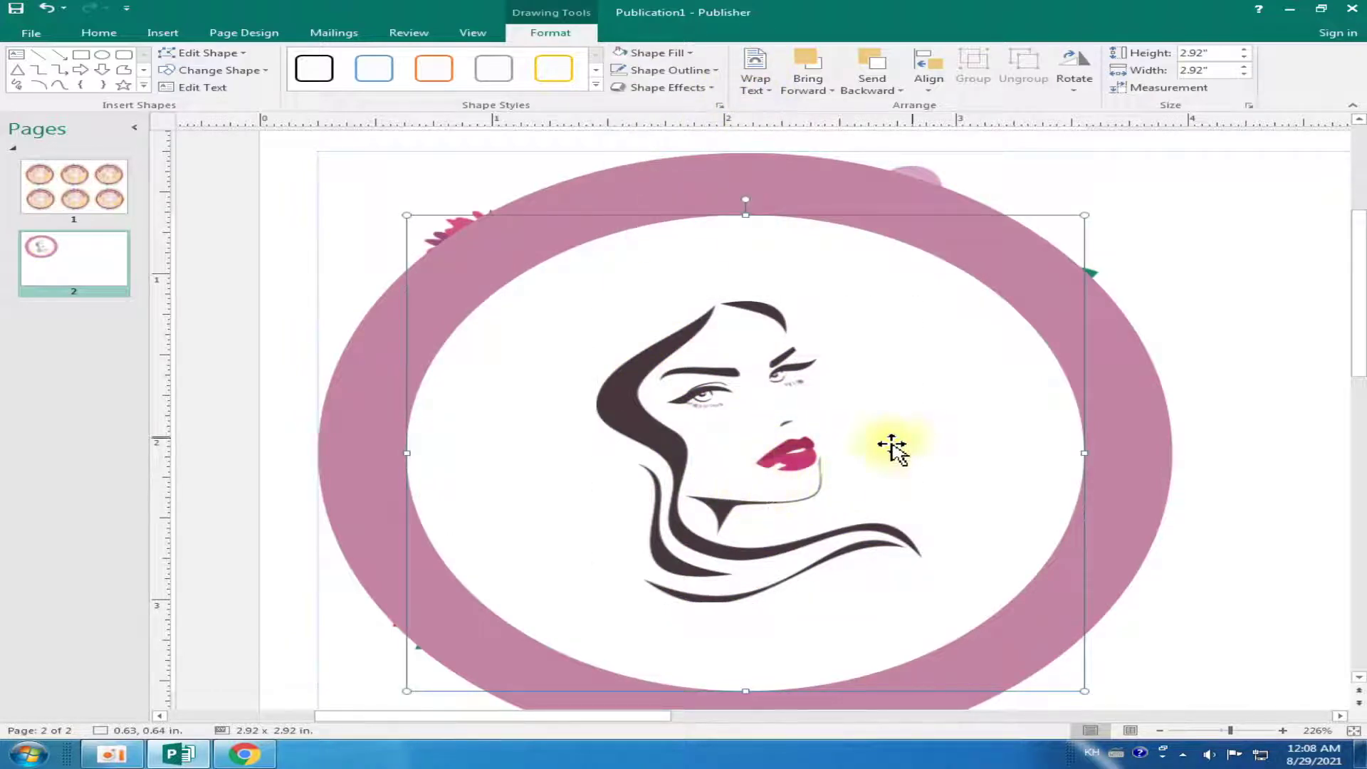
pyautogui.click(1210, 354)
# Delete the face drawing from the sticker
pyautogui.click(811, 425)
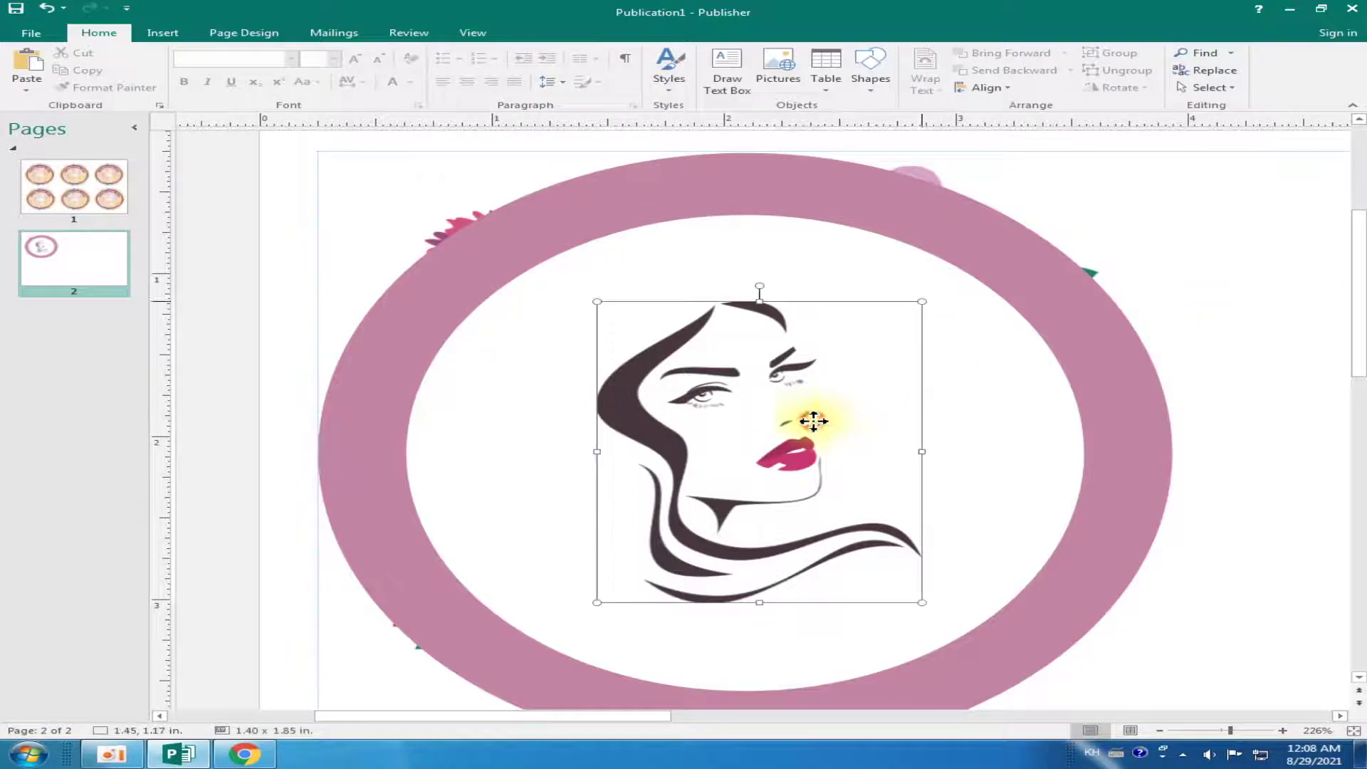
pyautogui.press('Delete')
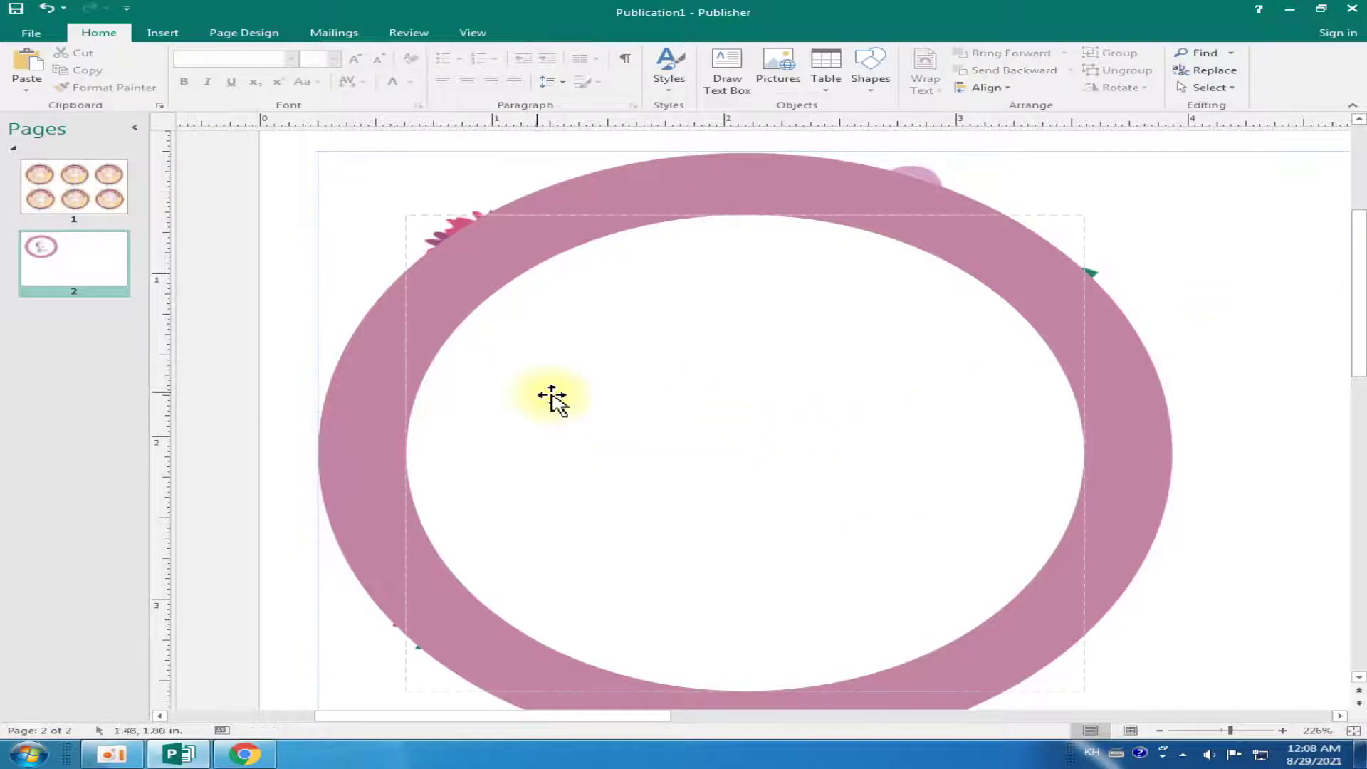
pyautogui.click(183, 32)
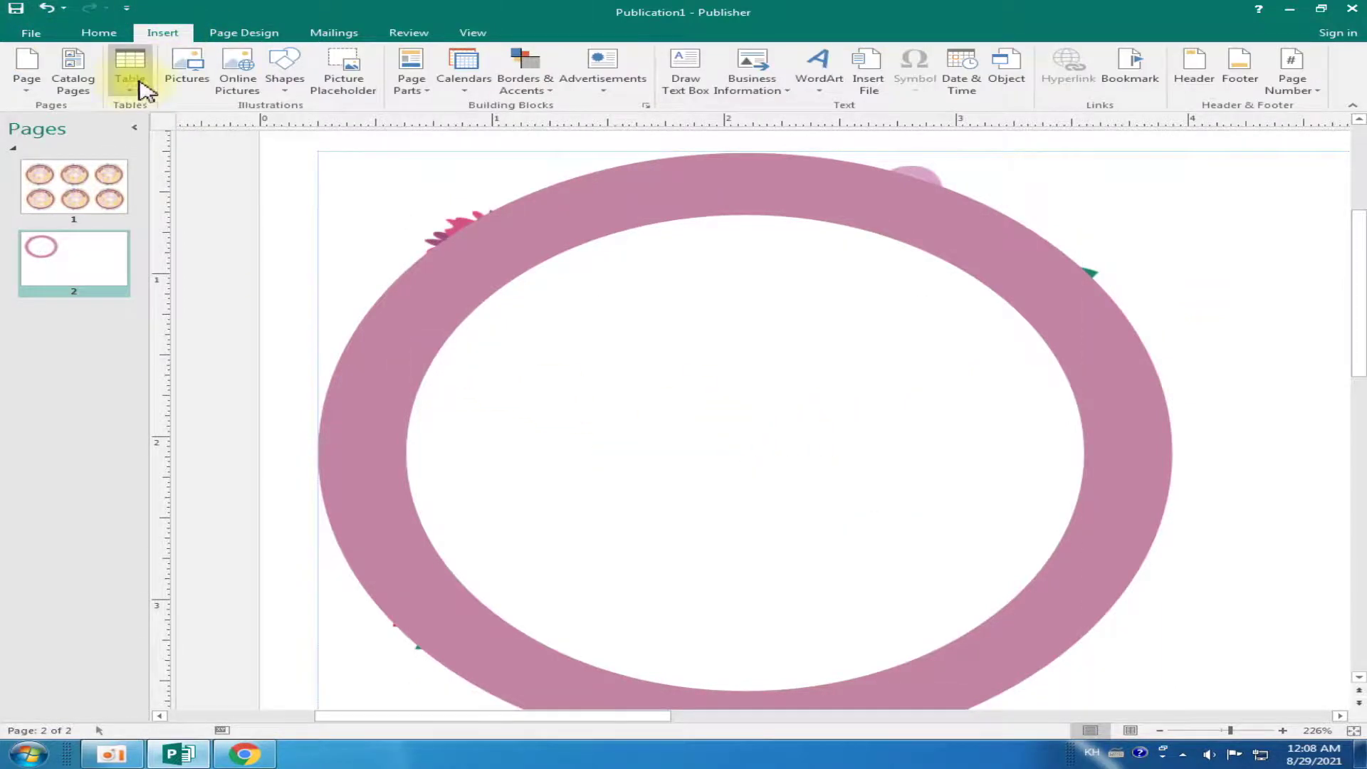
# Insert the beautiful-woman-face fashion image onto the page
pyautogui.click(179, 75)
pyautogui.moveTo(665, 103); pyautogui.dragTo(666, 155)
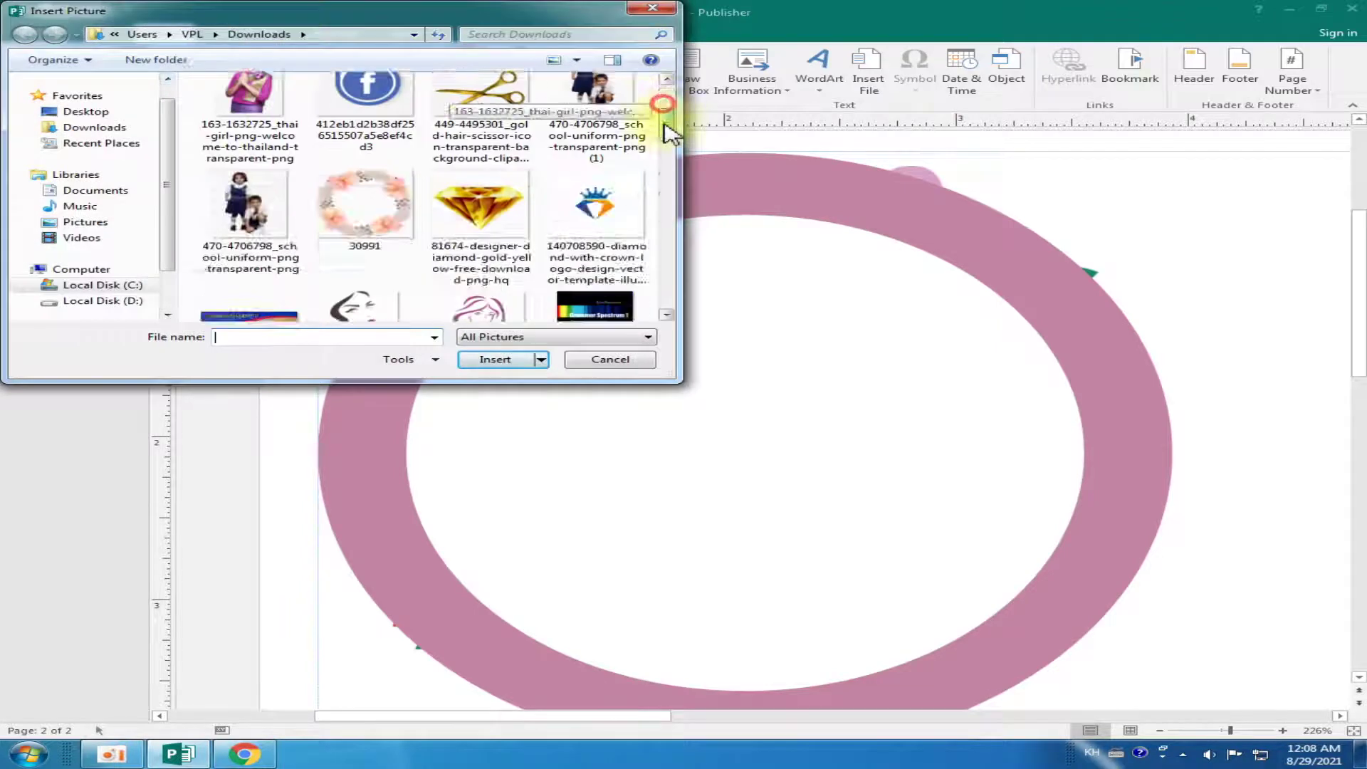
pyautogui.click(492, 132)
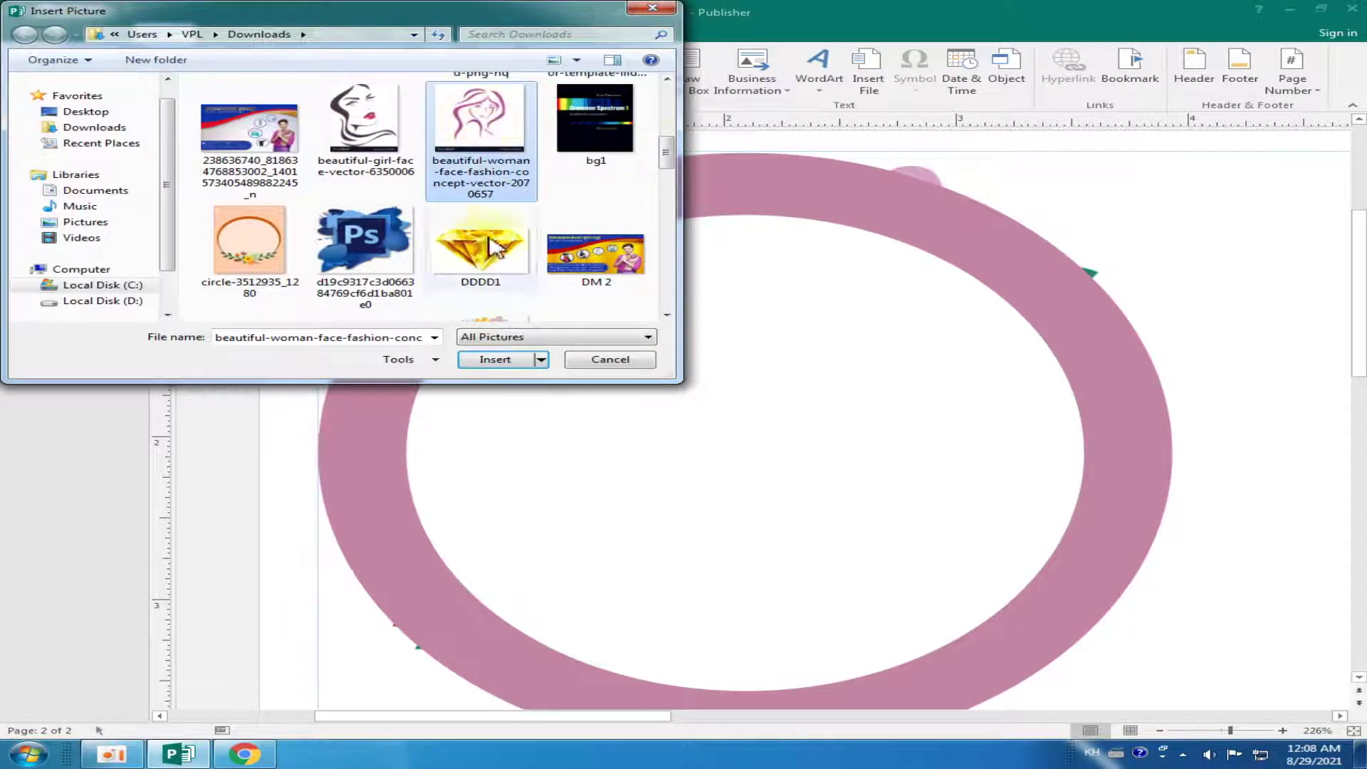
pyautogui.click(515, 358)
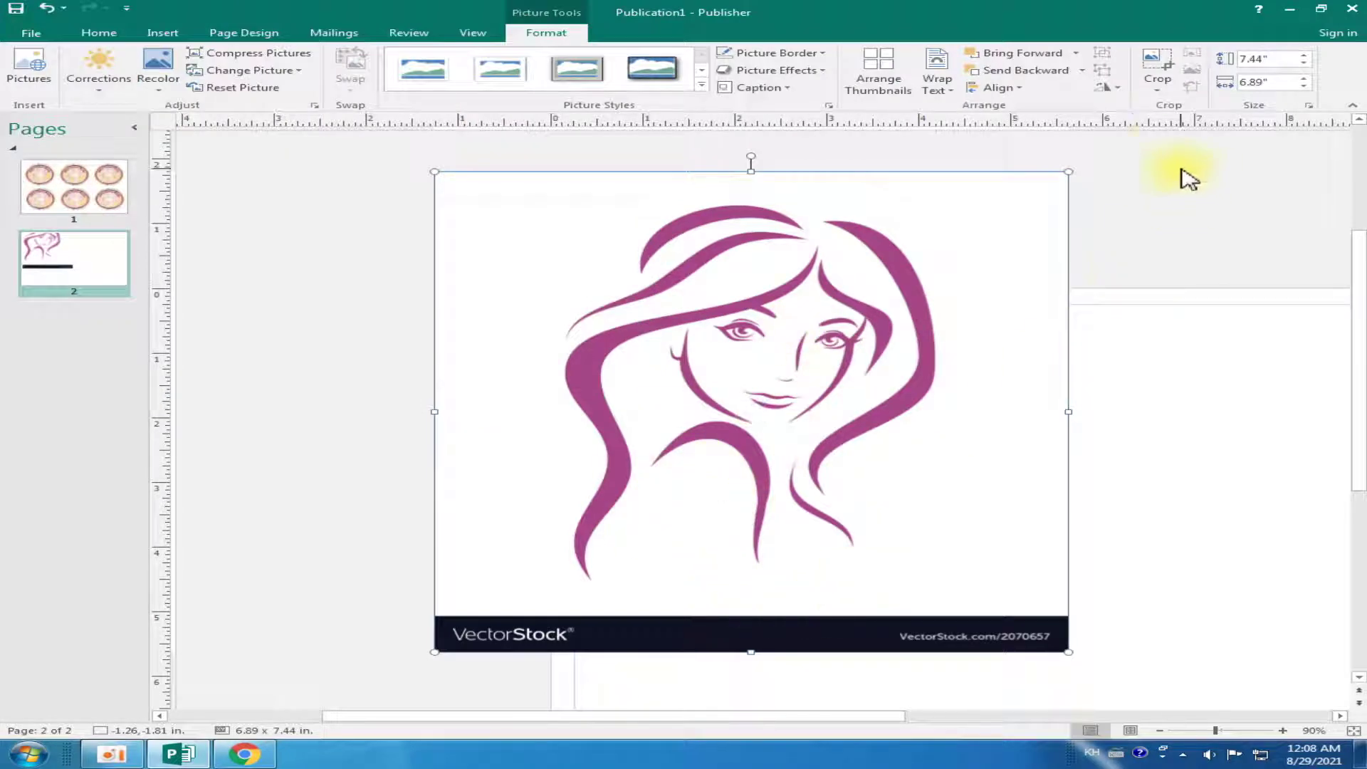
# Crop the VectorStock banner, side margins and a little of the top from the picture
pyautogui.click(1144, 84)
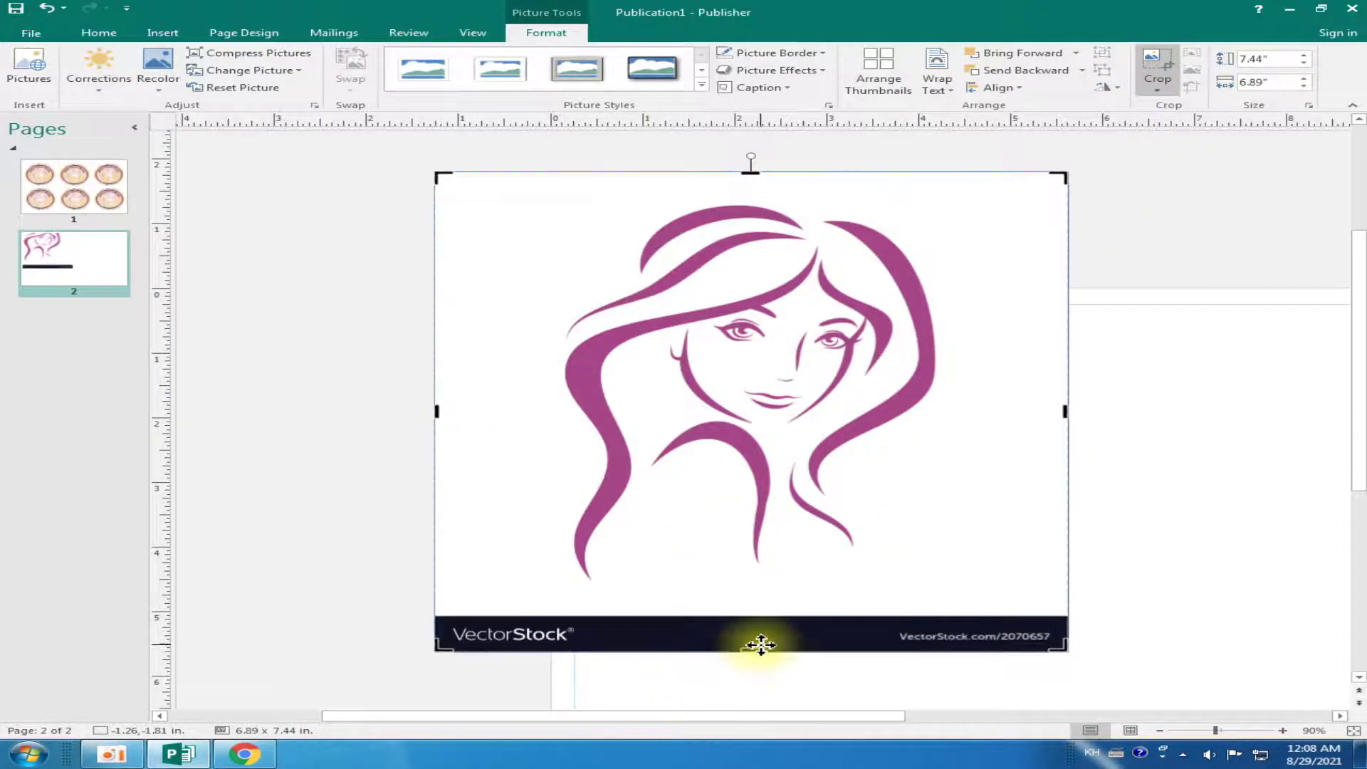
pyautogui.moveTo(749, 653); pyautogui.dragTo(757, 595)
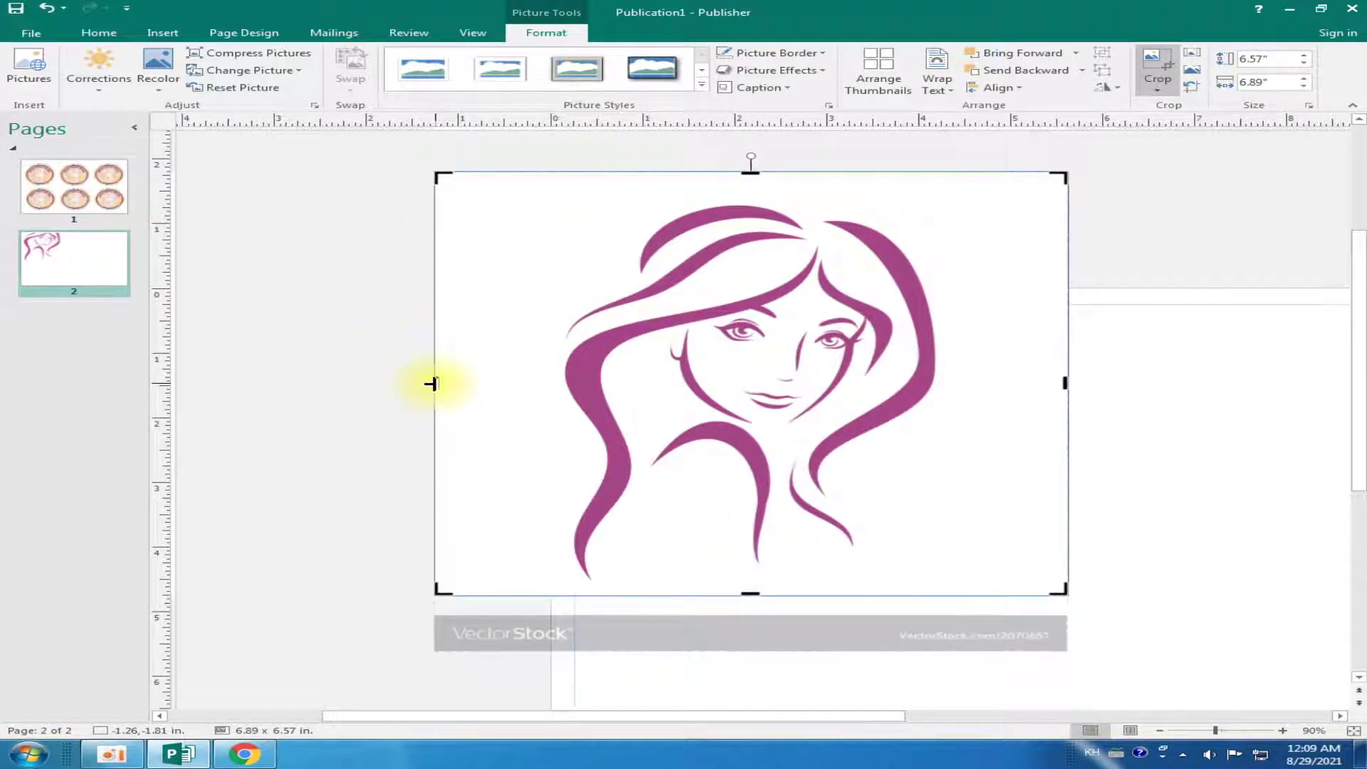
pyautogui.moveTo(431, 384); pyautogui.dragTo(553, 384)
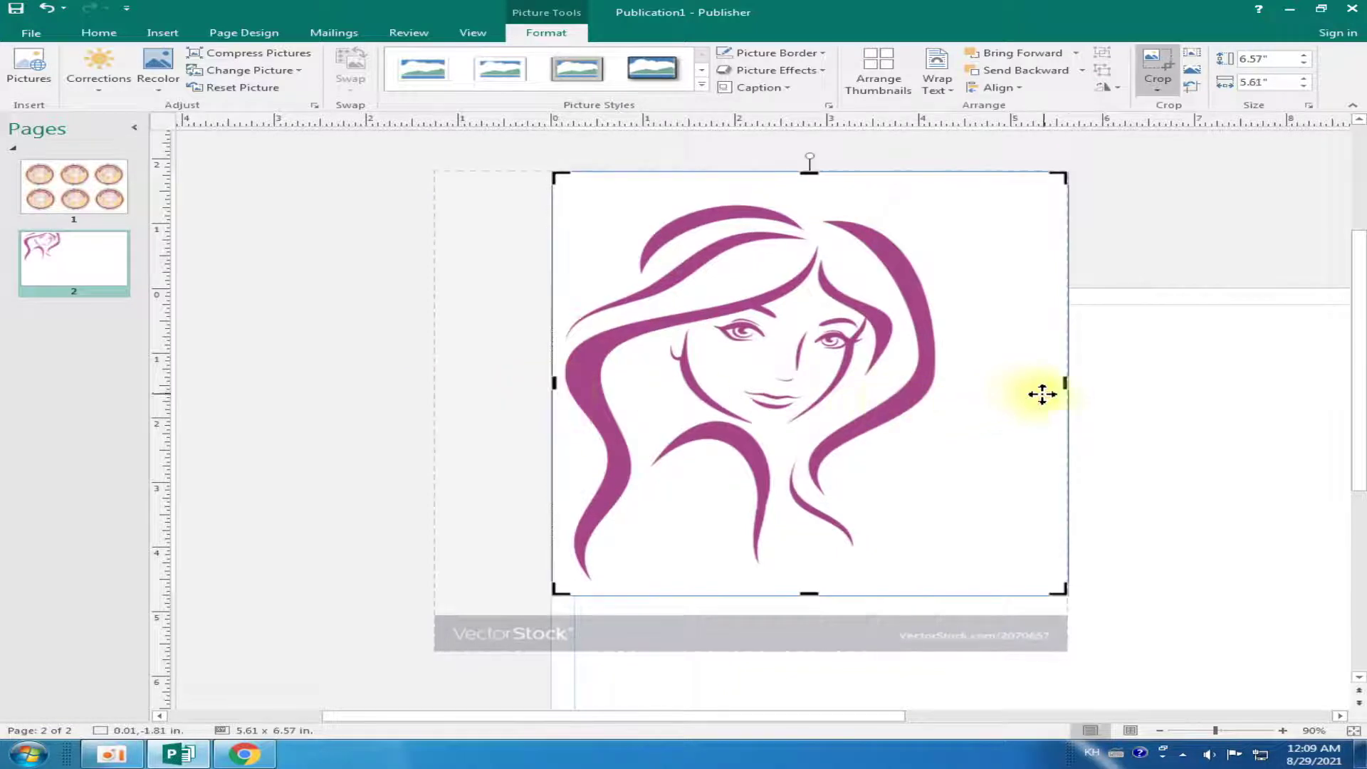
pyautogui.moveTo(1068, 383); pyautogui.dragTo(948, 383)
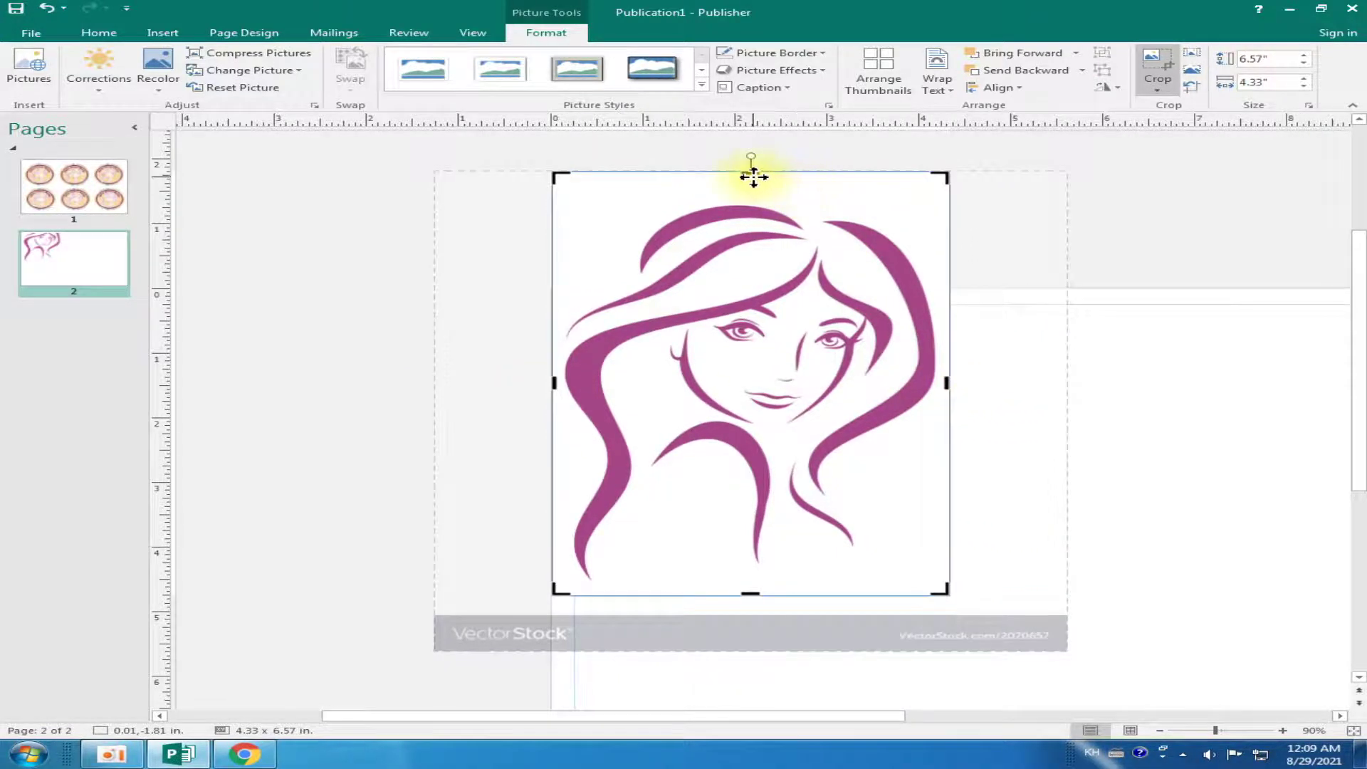
pyautogui.moveTo(752, 171); pyautogui.dragTo(751, 200)
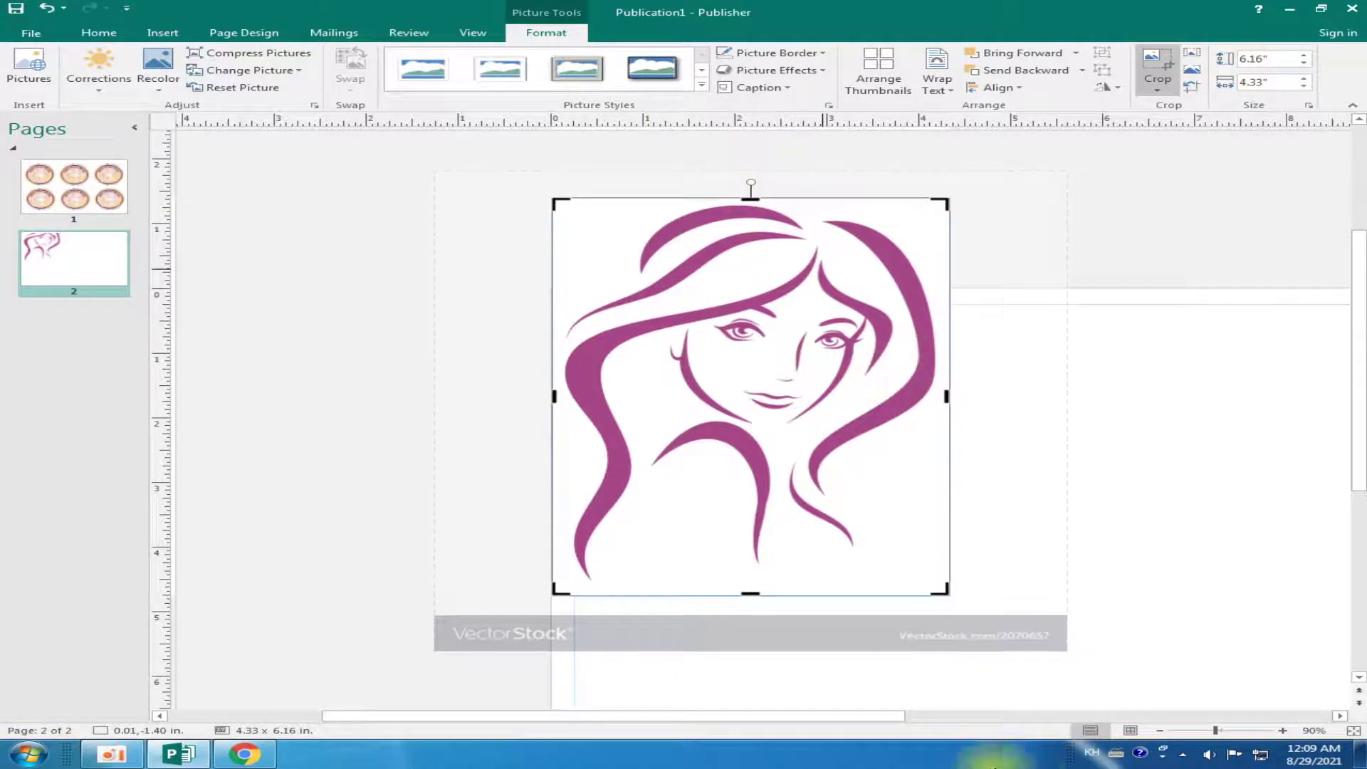
pyautogui.click(1158, 63)
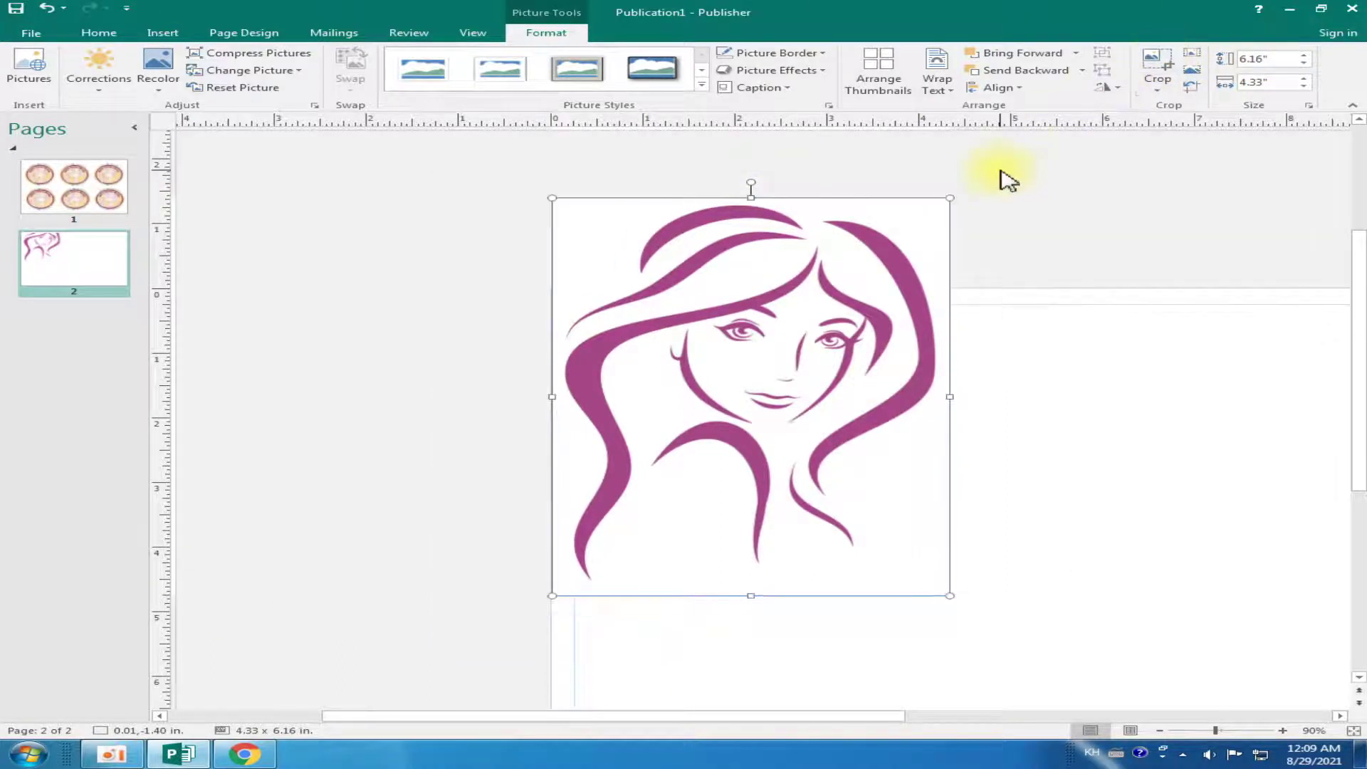
# Shrink the face to about 2.32 by 1.63 inches and centre it inside the pink ring
pyautogui.moveTo(954, 196); pyautogui.dragTo(792, 356)
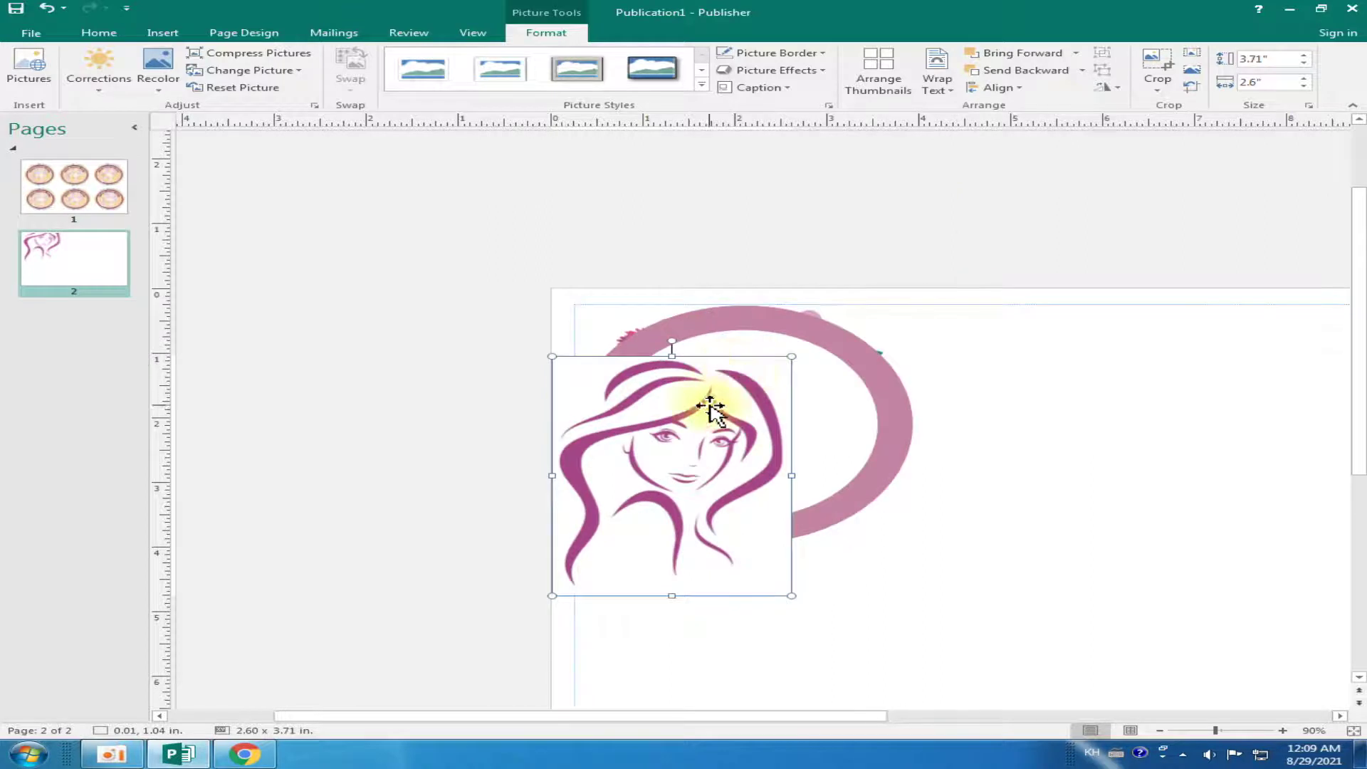
pyautogui.moveTo(651, 554)
pyautogui.mouseDown()
pyautogui.moveTo(721, 485)
pyautogui.moveTo(708, 385)
pyautogui.mouseUp()
pyautogui.moveTo(611, 312); pyautogui.dragTo(688, 389)
pyautogui.moveTo(793, 489); pyautogui.dragTo(678, 357)
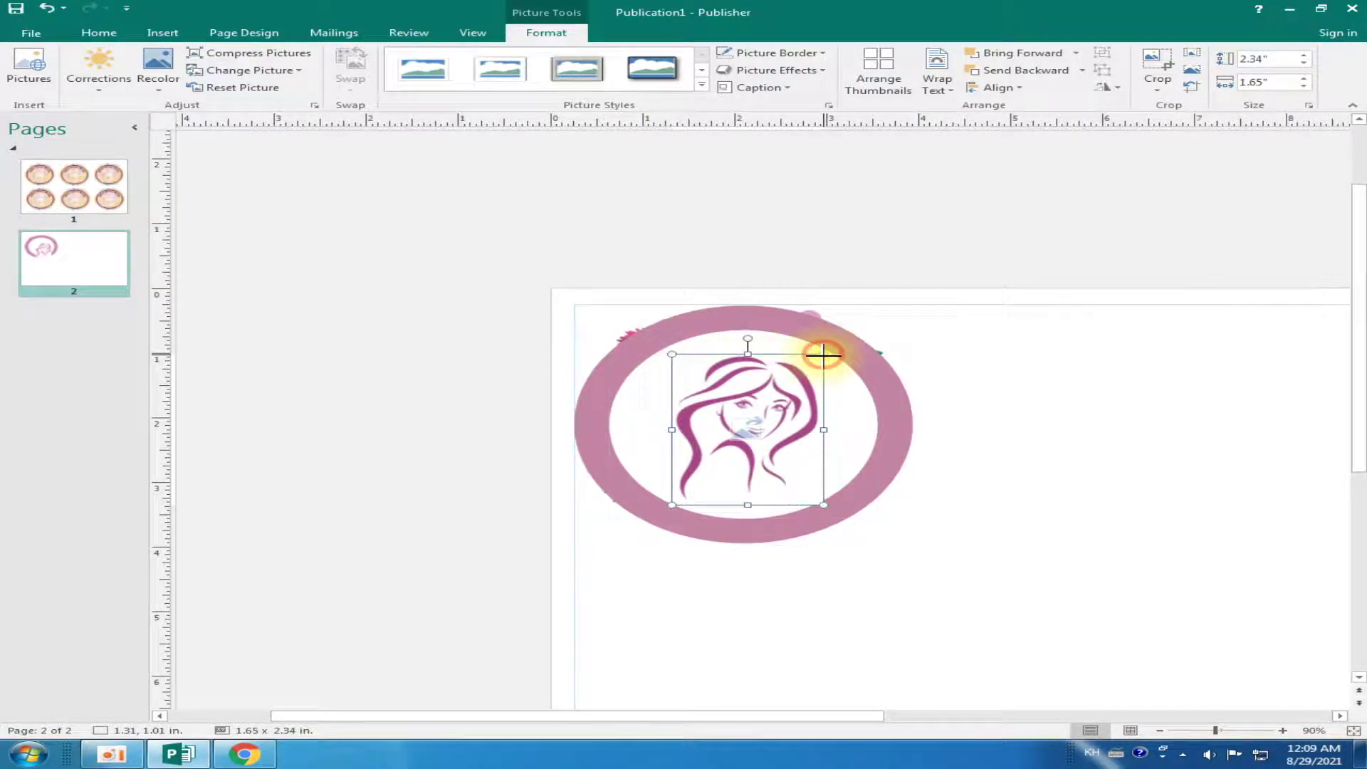
pyautogui.moveTo(823, 354); pyautogui.dragTo(822, 356)
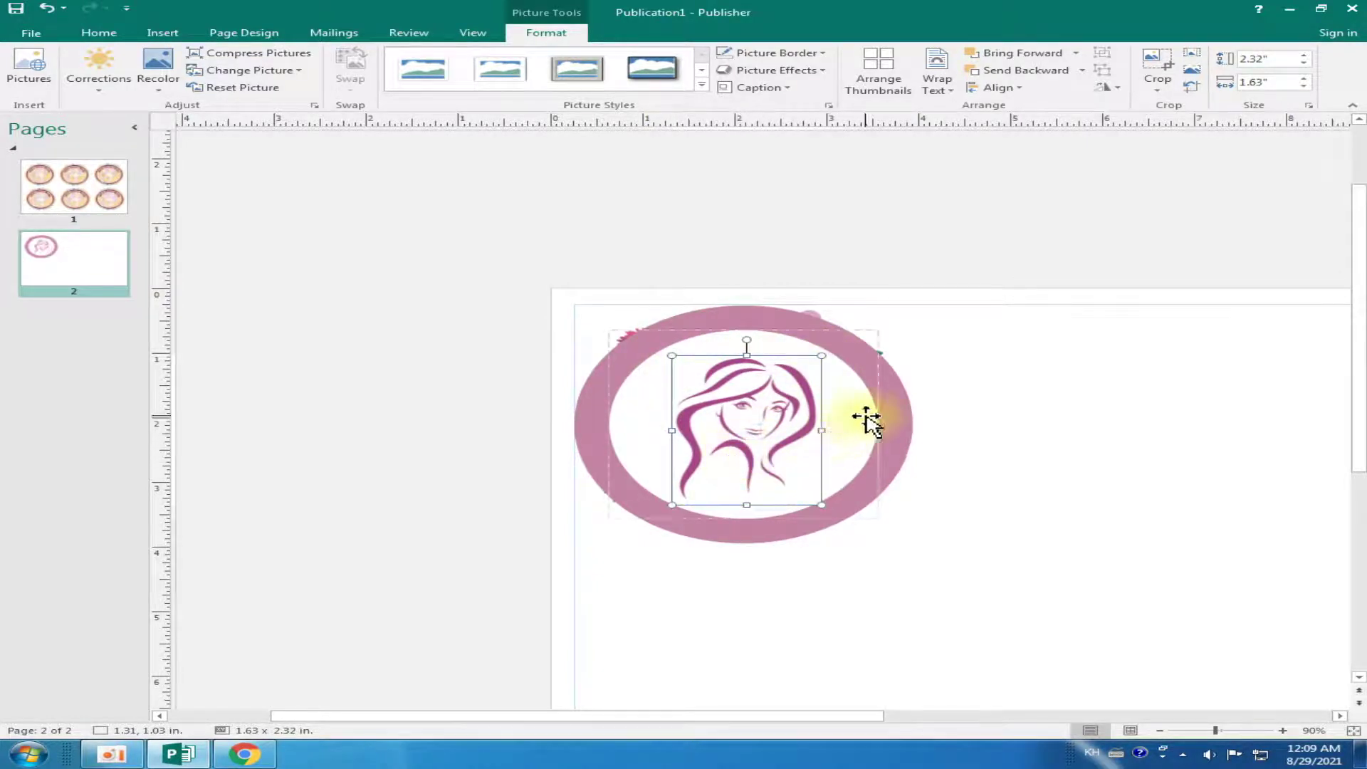
pyautogui.click(865, 409)
pyautogui.click(552, 36)
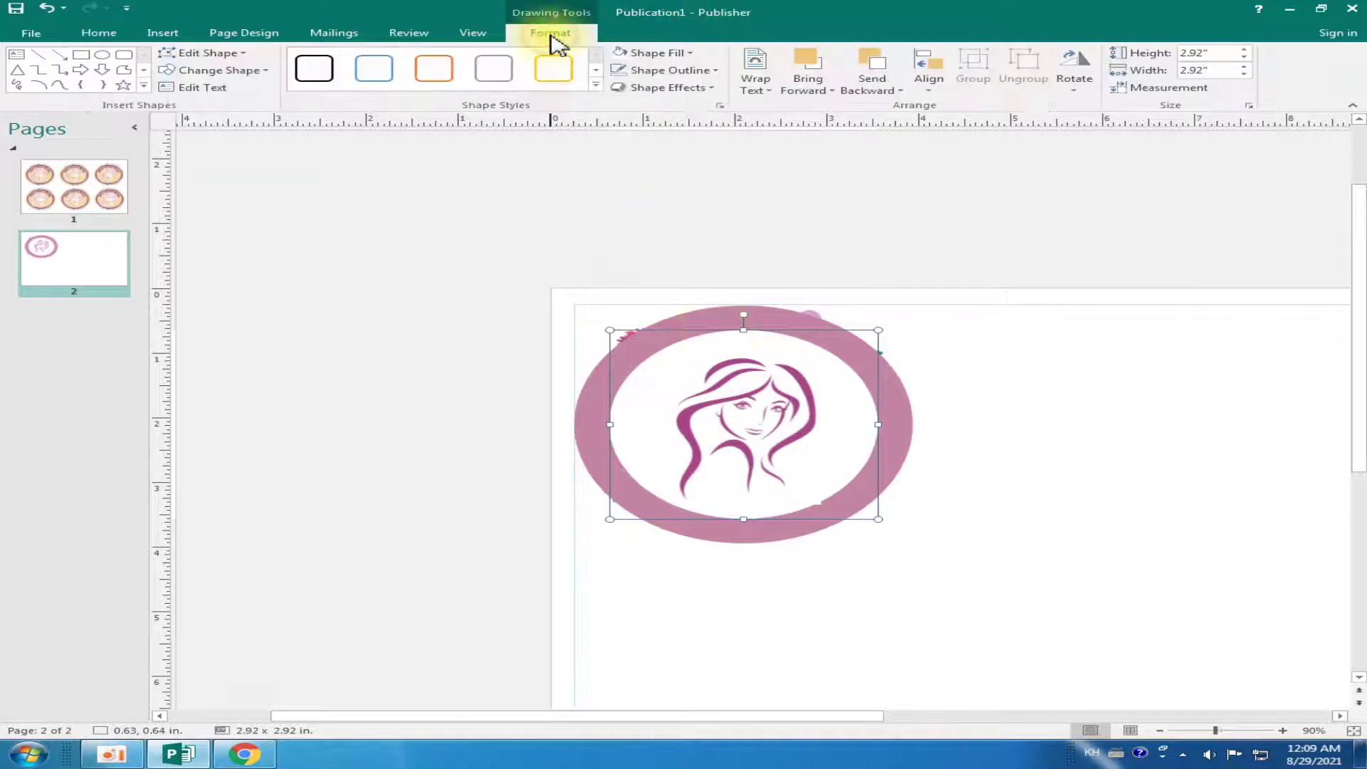
# Give the inner circle a From Center gradient, white in the middle fading to soft yellow
pyautogui.click(652, 53)
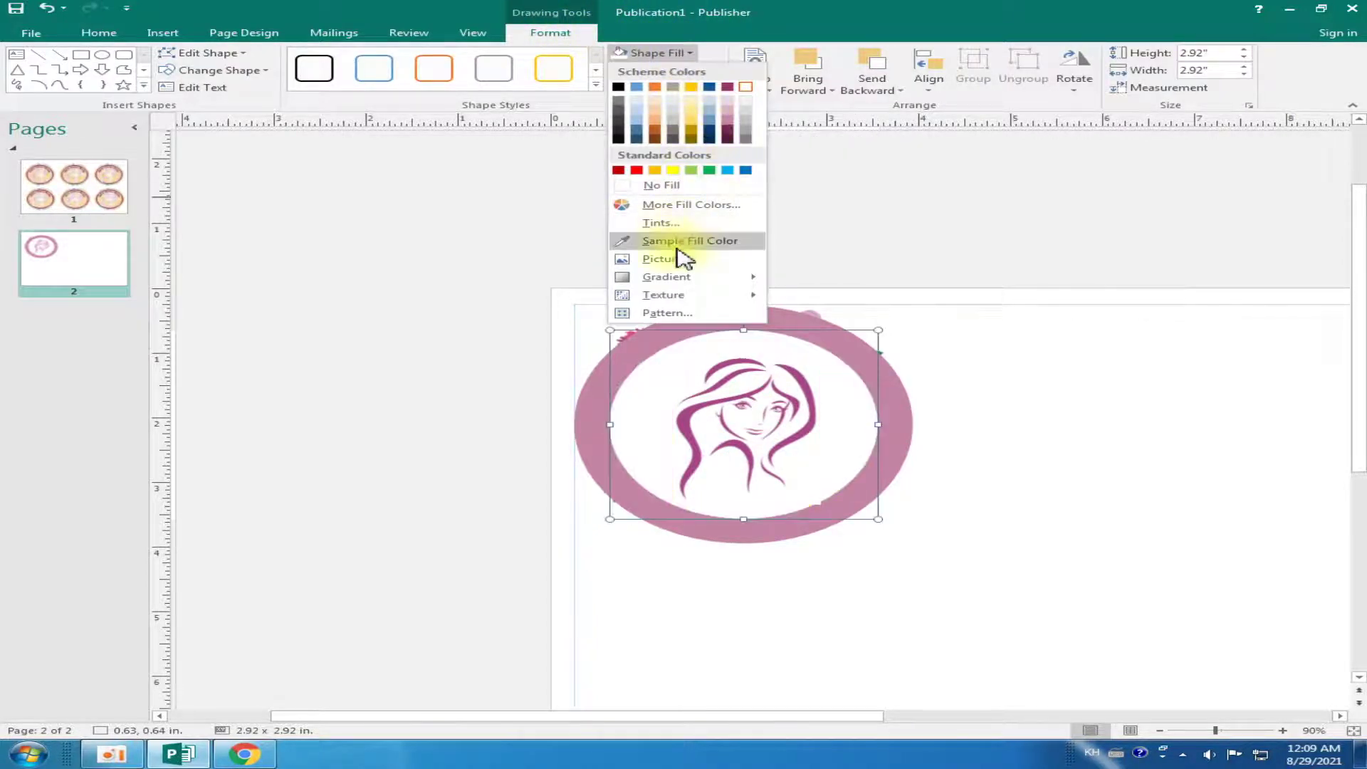
pyautogui.moveTo(667, 276)
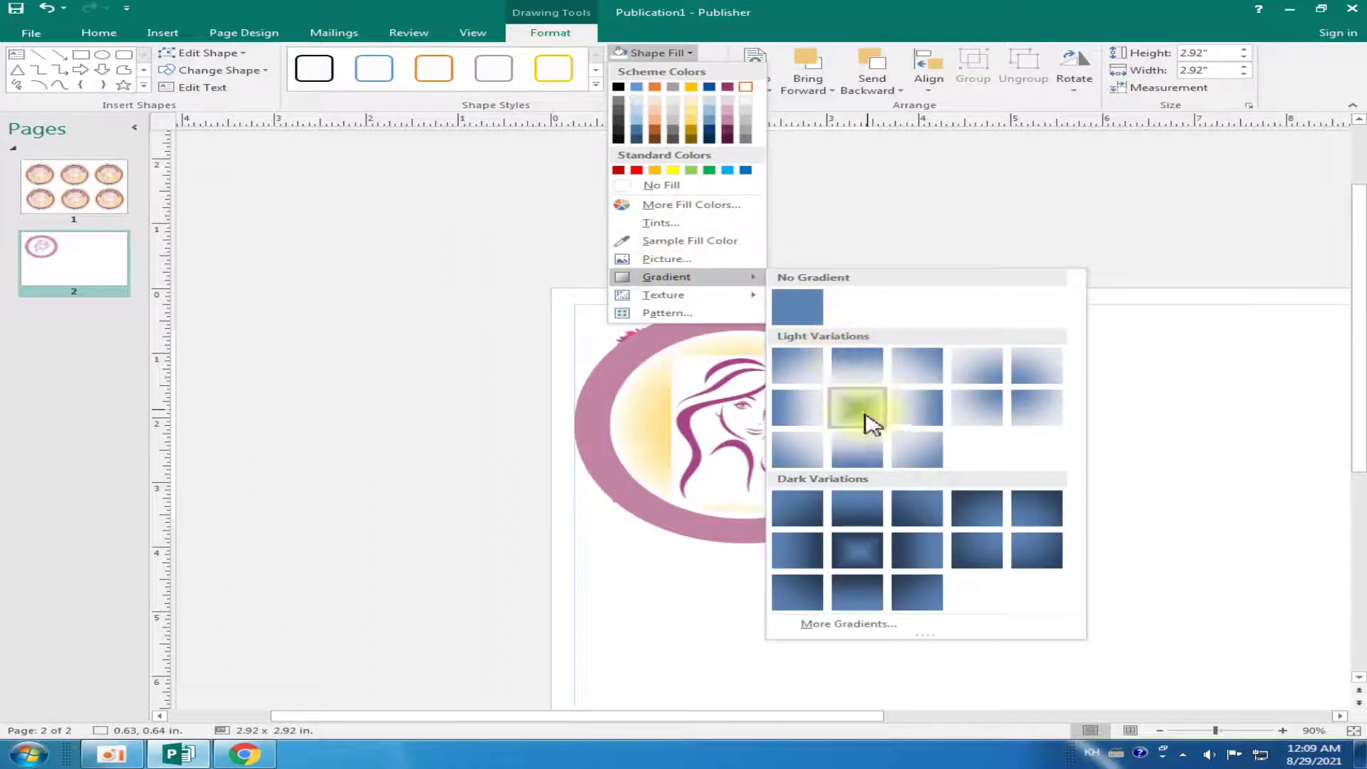
pyautogui.click(865, 416)
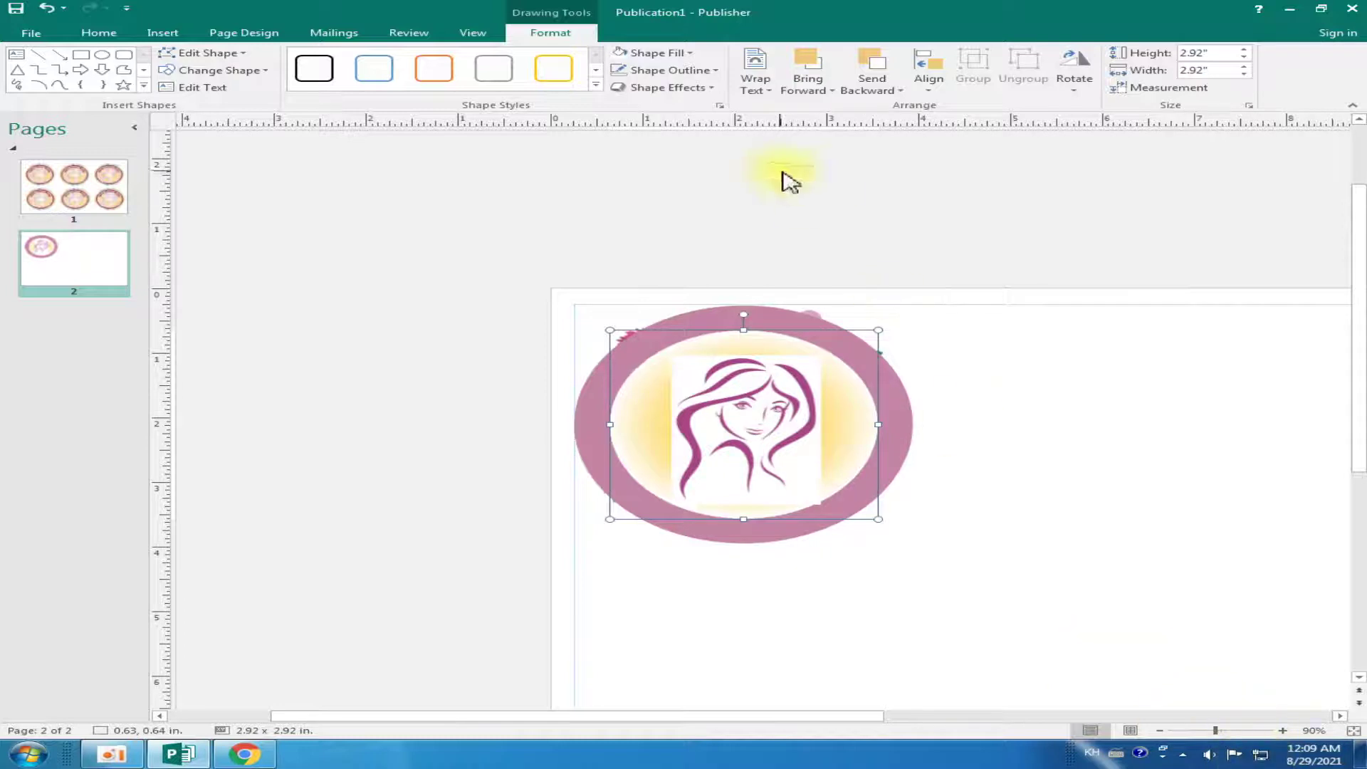
pyautogui.click(670, 54)
pyautogui.moveTo(666, 276)
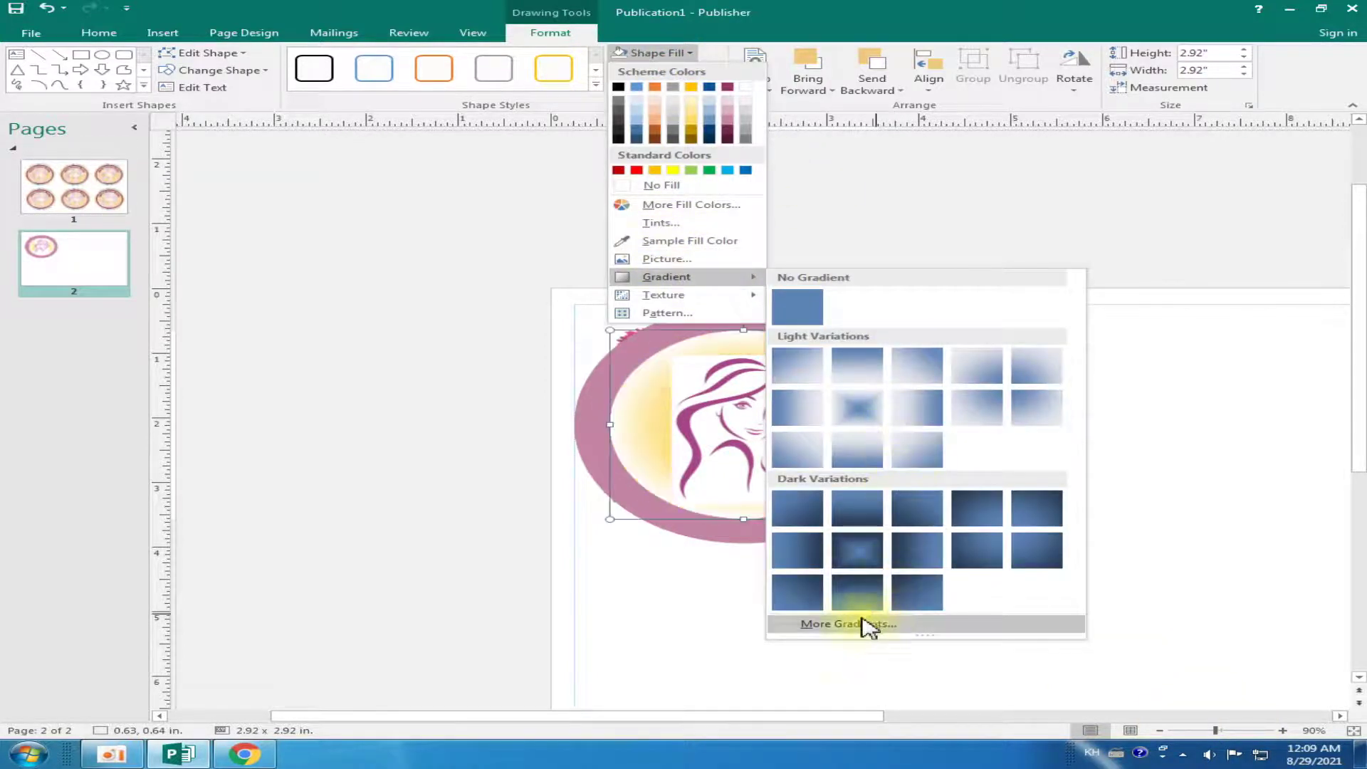
pyautogui.click(848, 624)
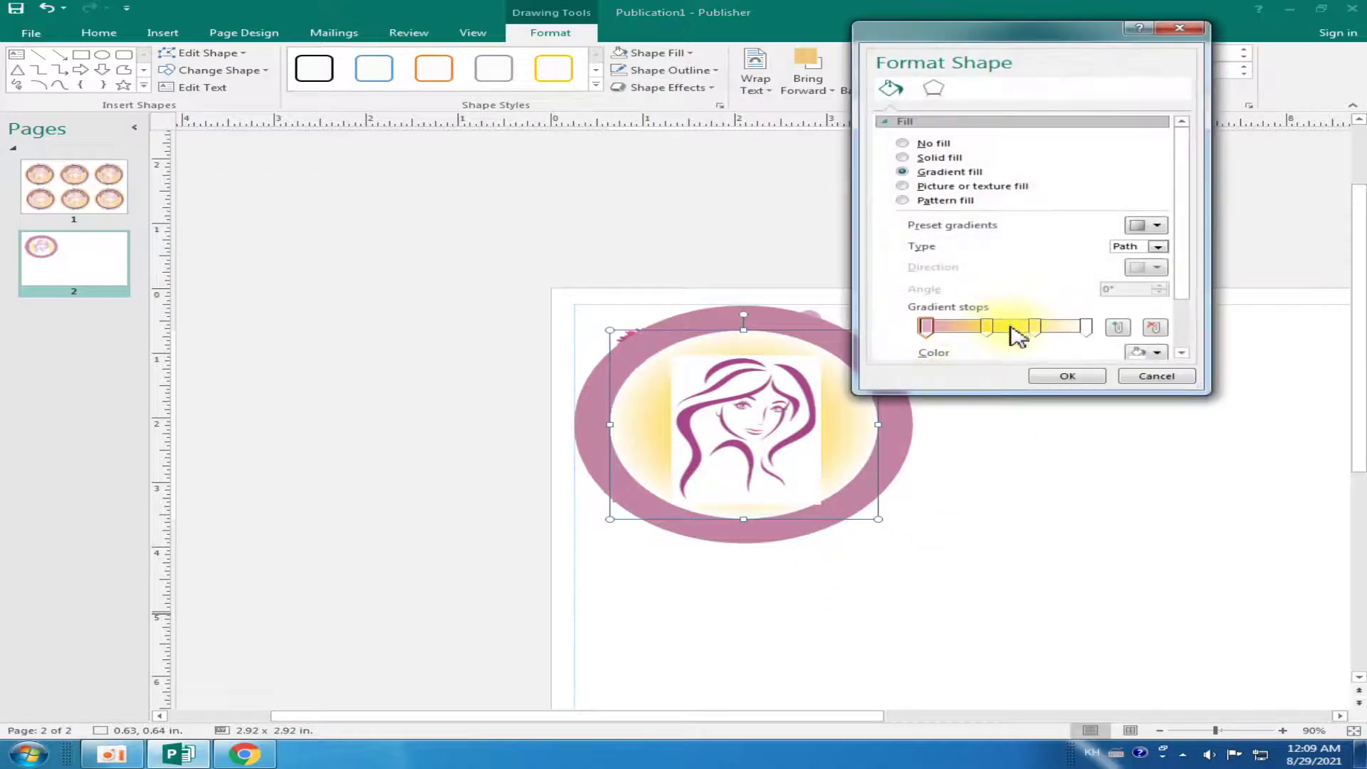
pyautogui.click(925, 326)
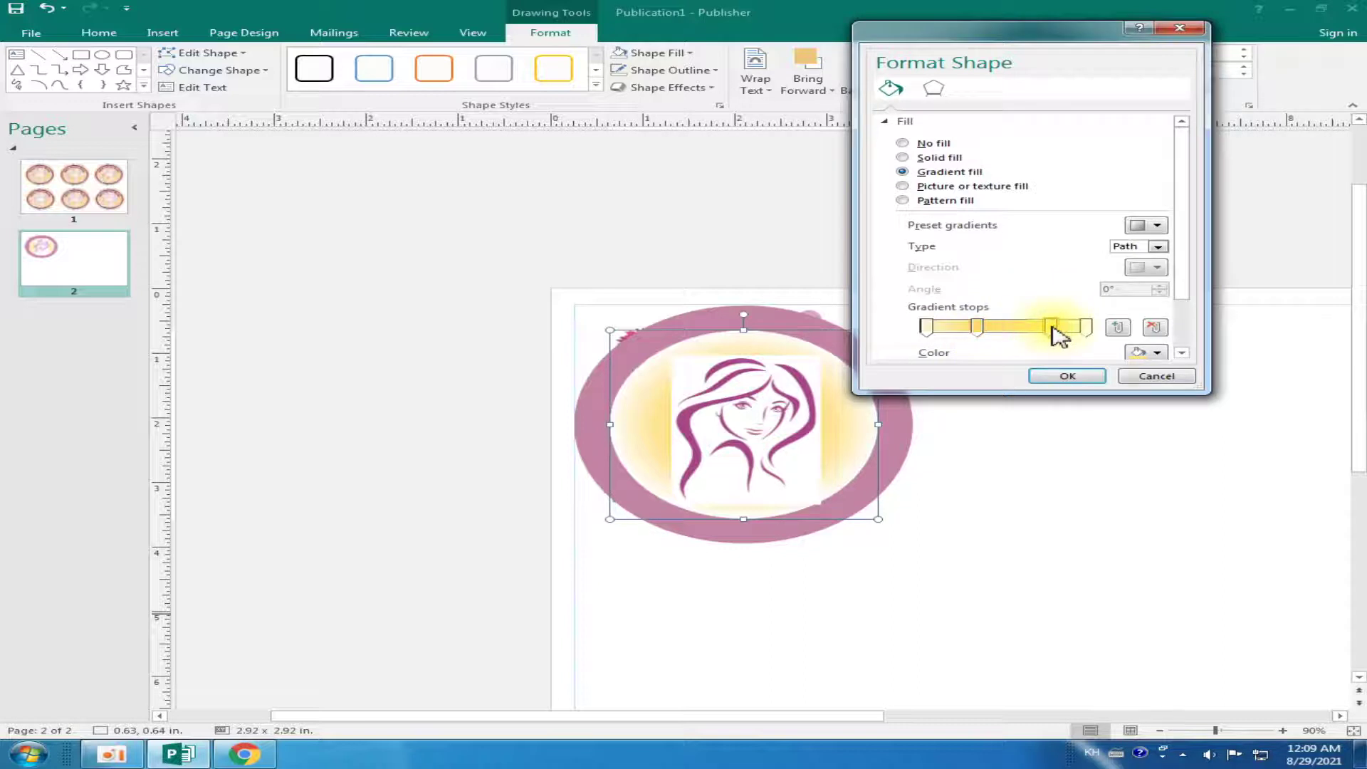
pyautogui.moveTo(1043, 327); pyautogui.dragTo(1132, 320)
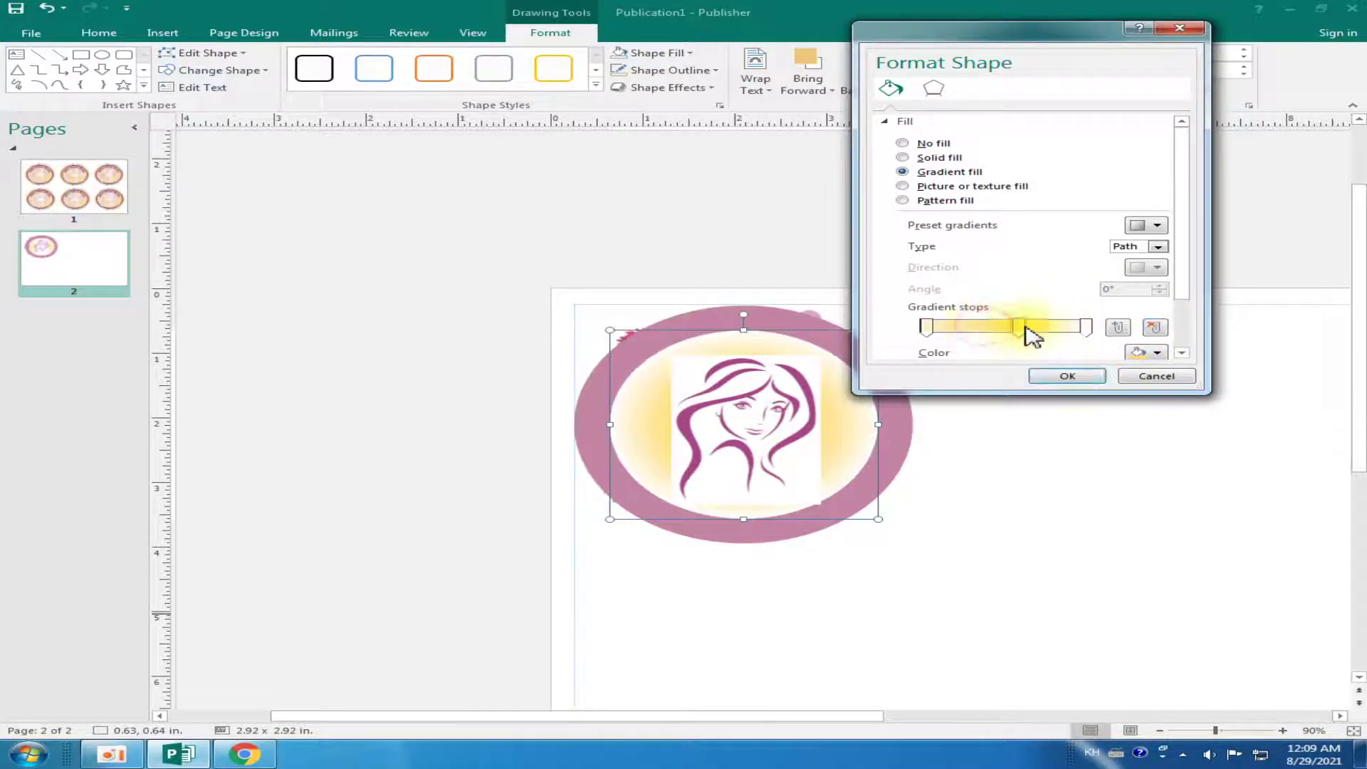
pyautogui.click(1057, 376)
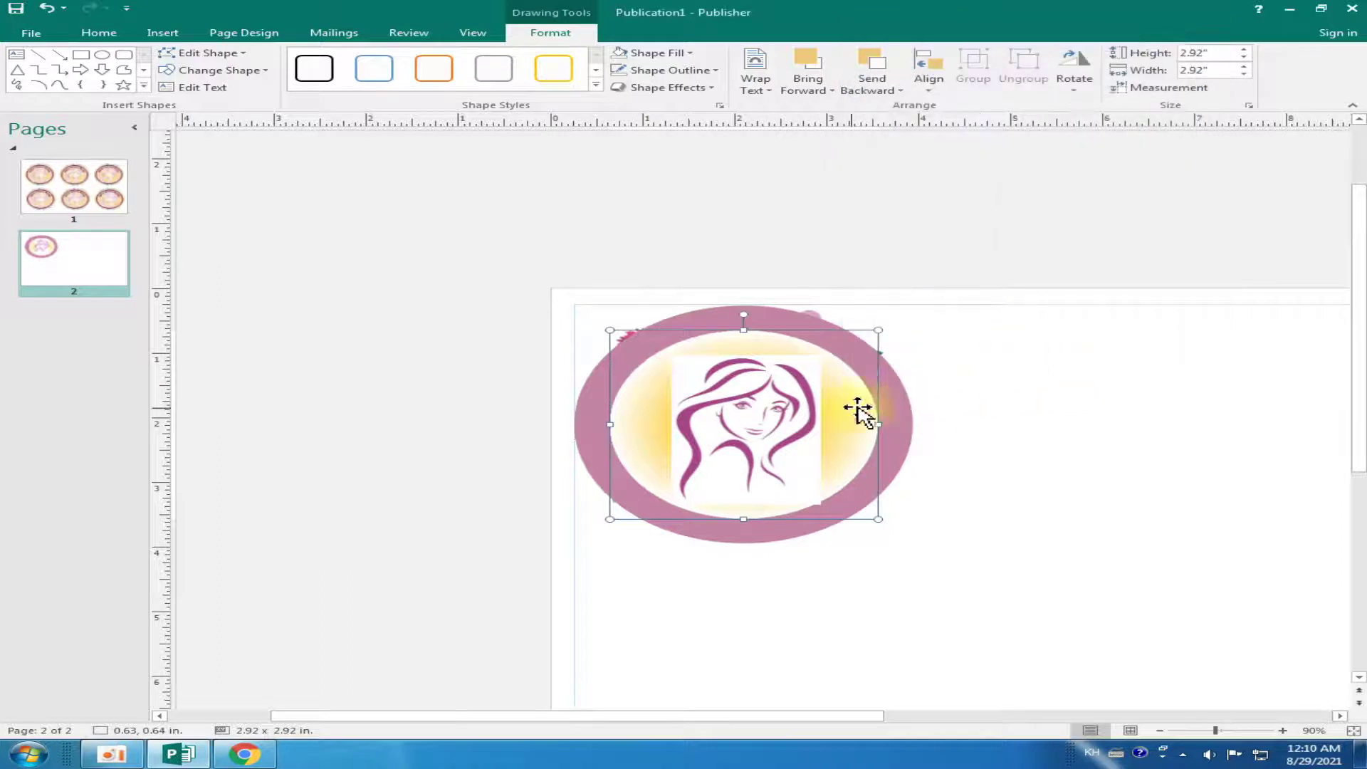
# Apply Set Transparent Color to the portrait's white background so the yellow gradient shows around the face
pyautogui.click(1282, 730)
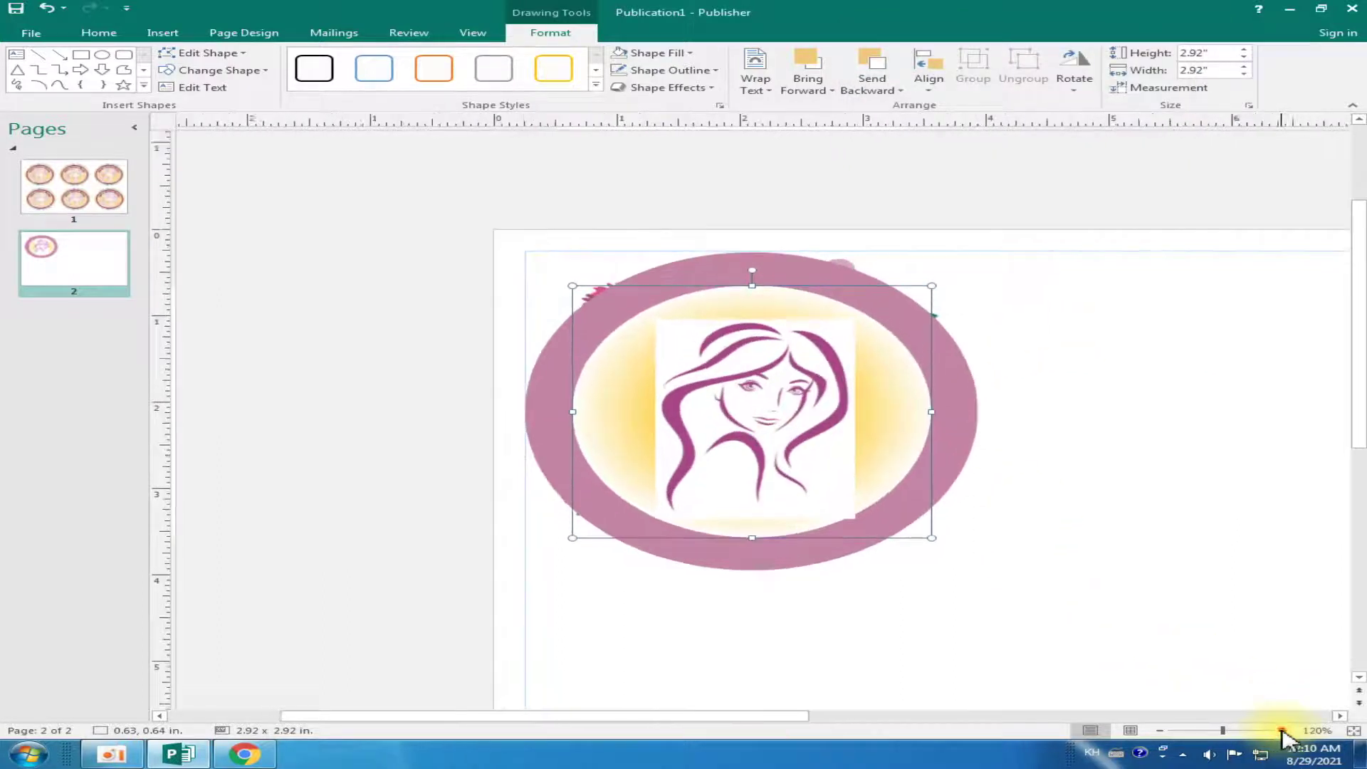
pyautogui.click(1282, 730)
pyautogui.click(1283, 730)
pyautogui.click(1283, 730)
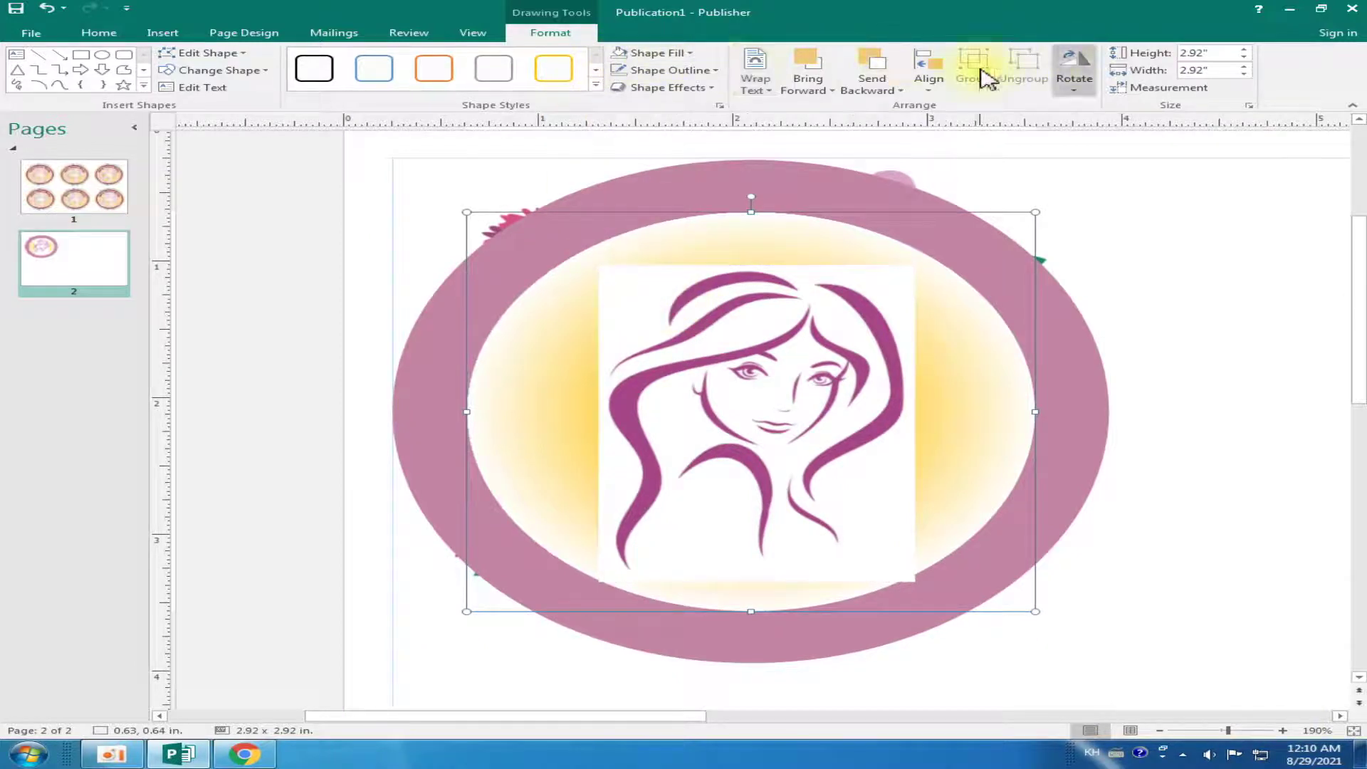
pyautogui.click(549, 32)
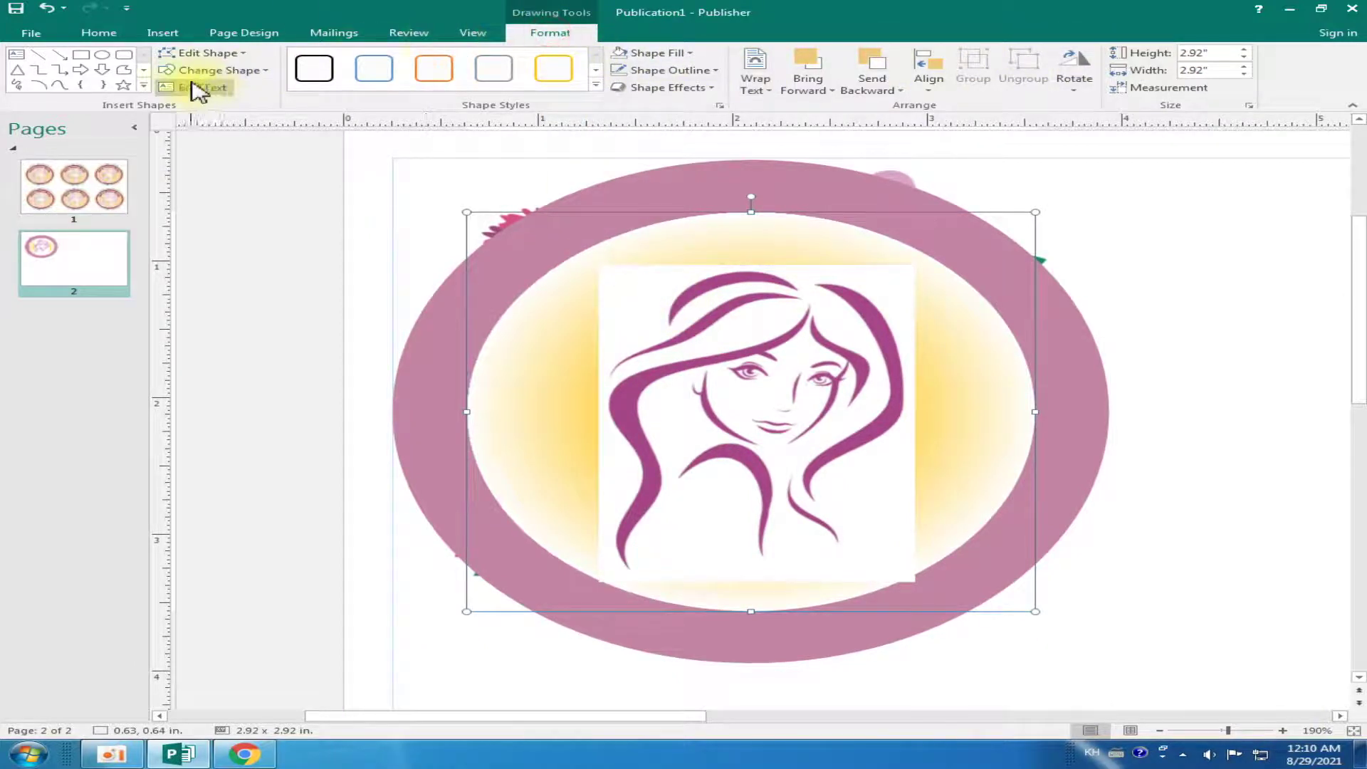
pyautogui.click(696, 299)
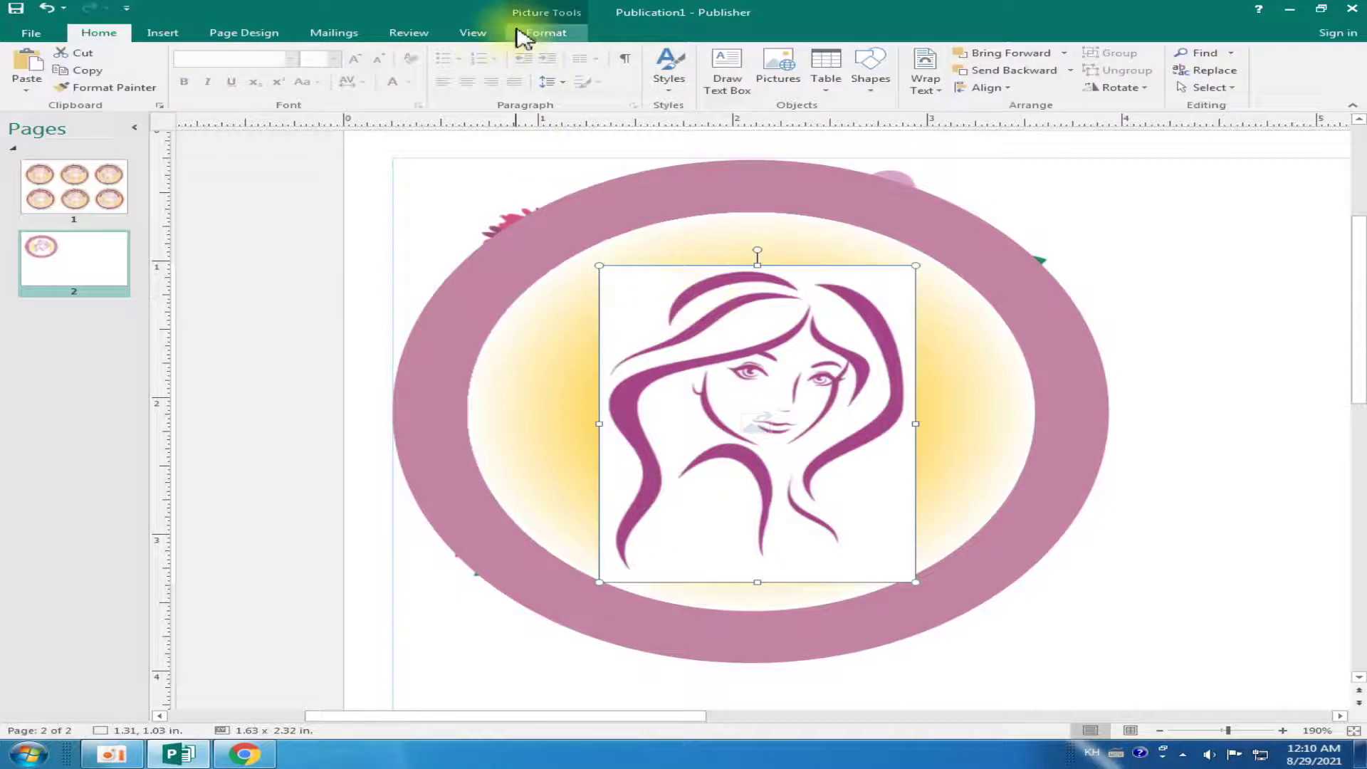
pyautogui.click(542, 32)
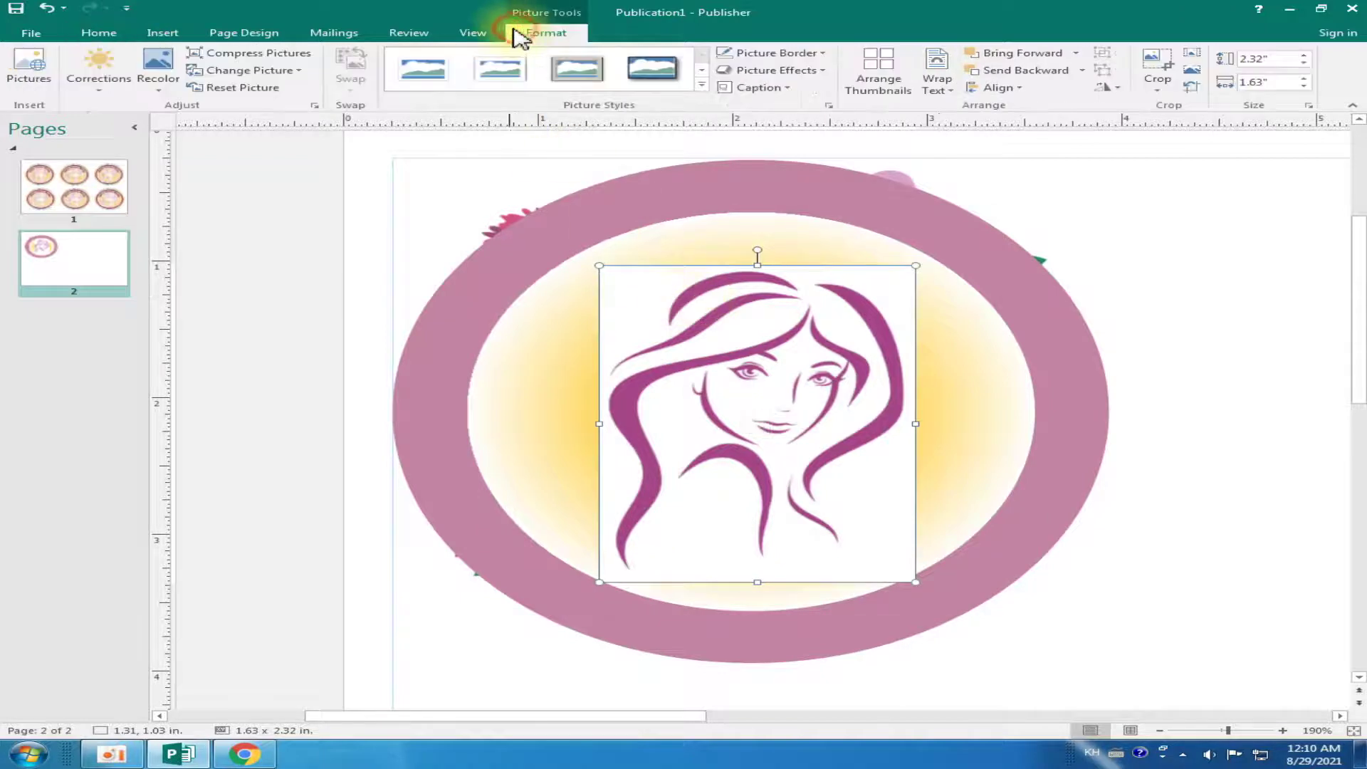
pyautogui.click(152, 91)
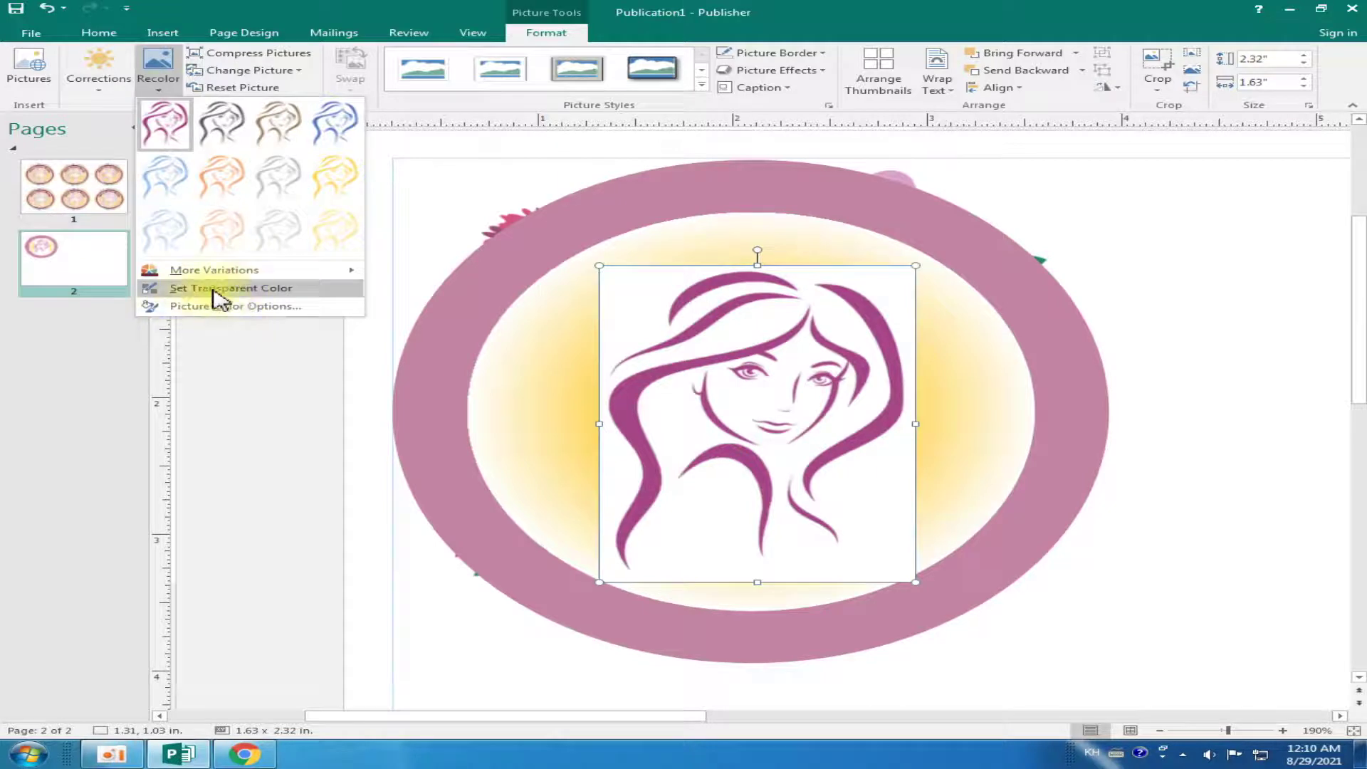
pyautogui.click(258, 287)
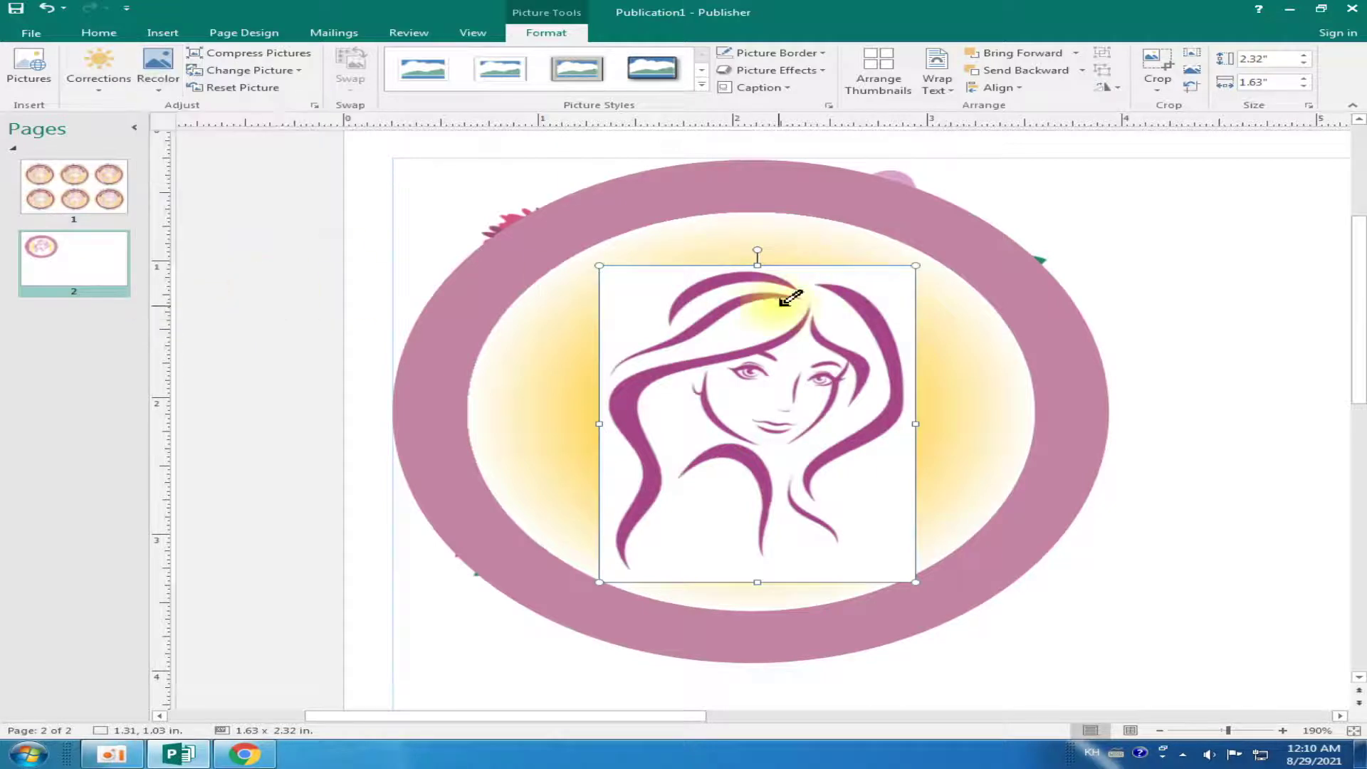
pyautogui.click(646, 287)
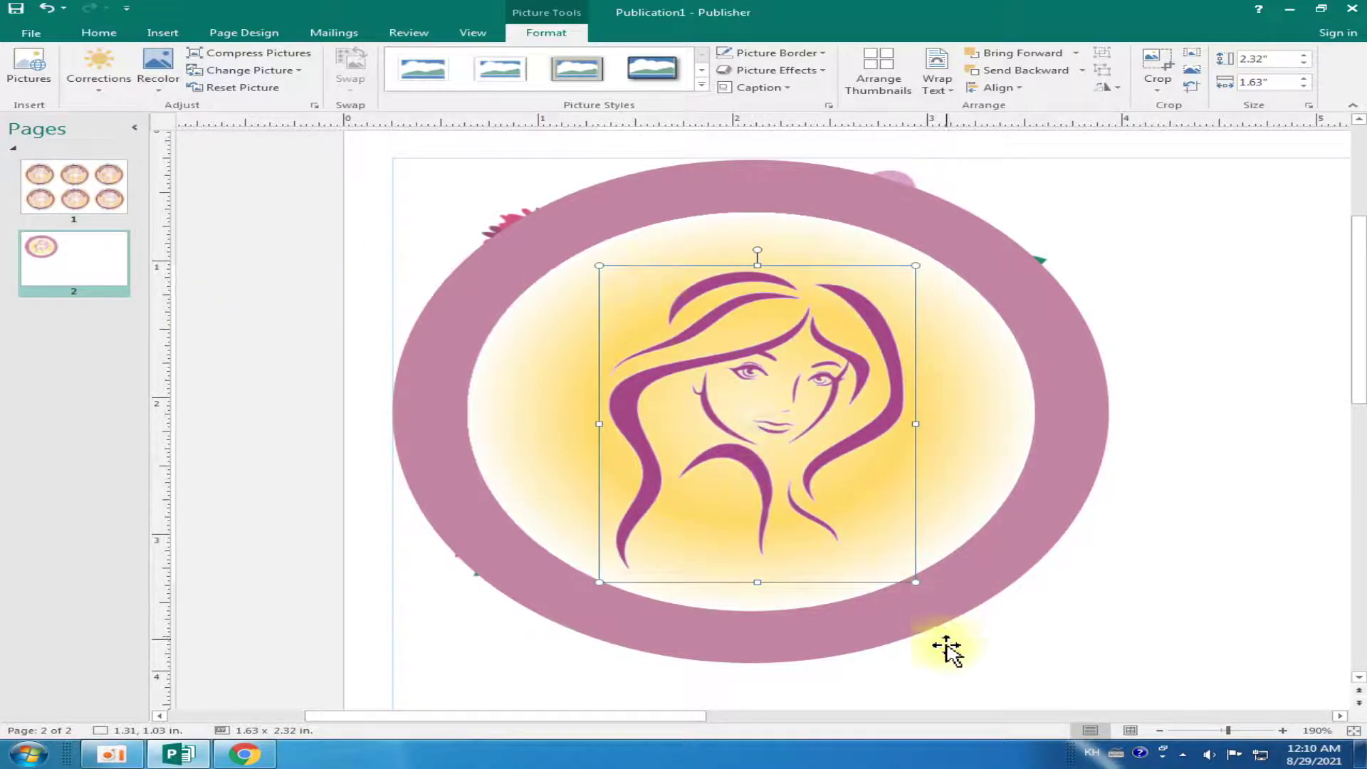
pyautogui.click(1126, 614)
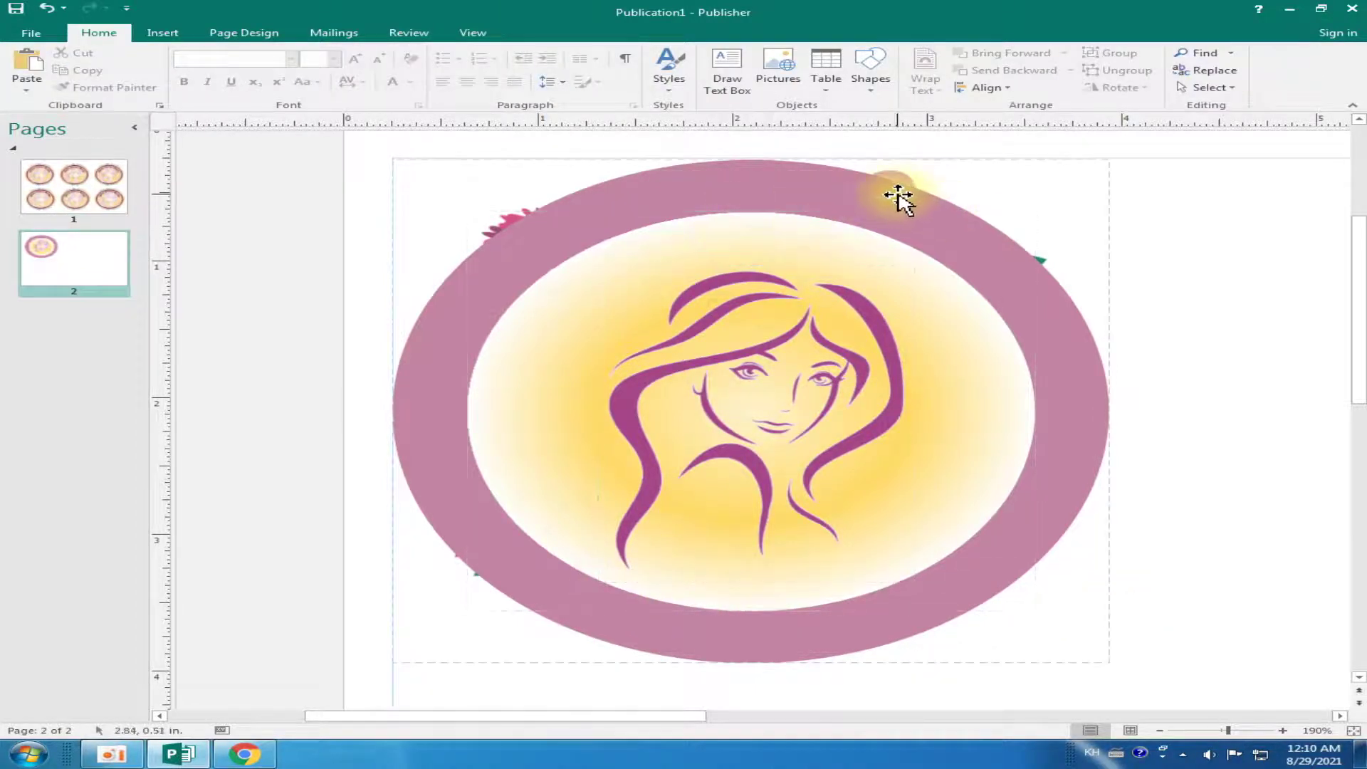
# Bring the flower wreath picture to the front, in front of the pink circle
pyautogui.click(911, 178)
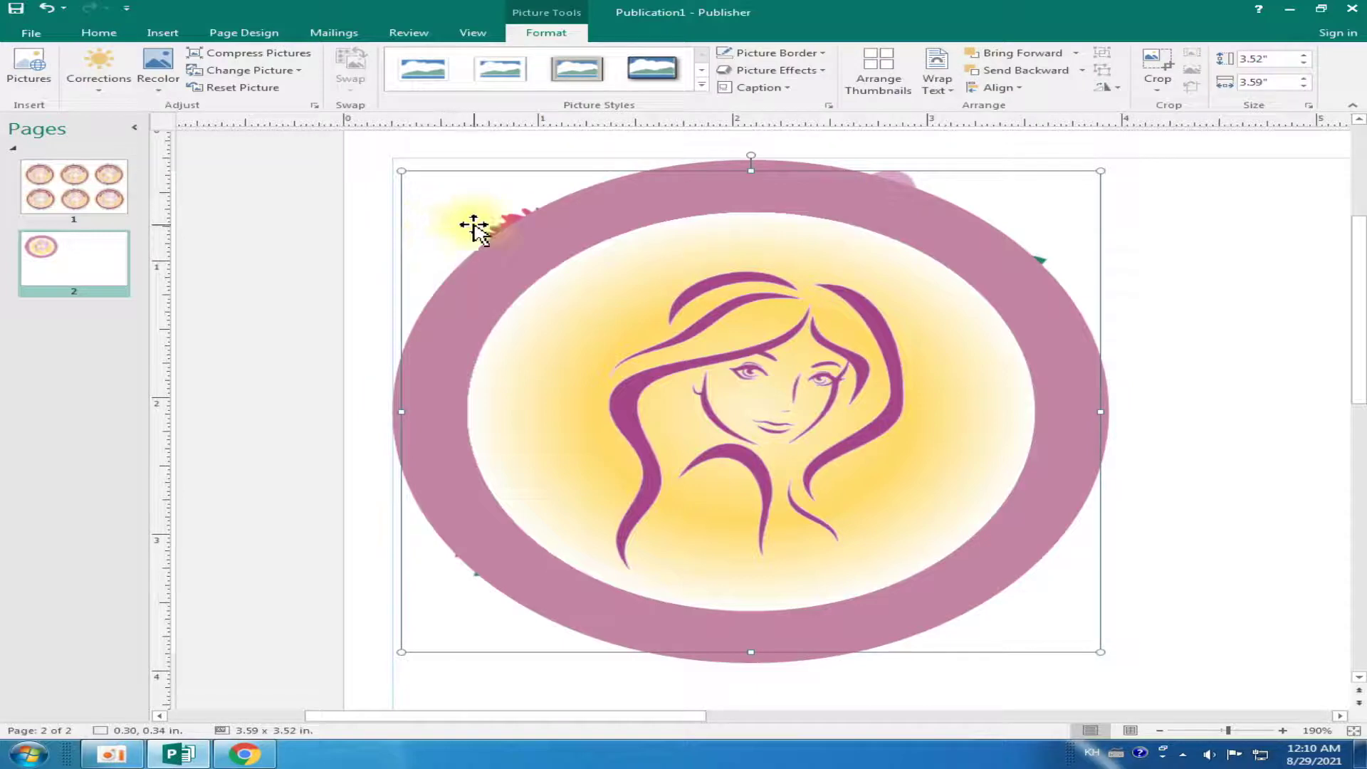
pyautogui.click(1077, 54)
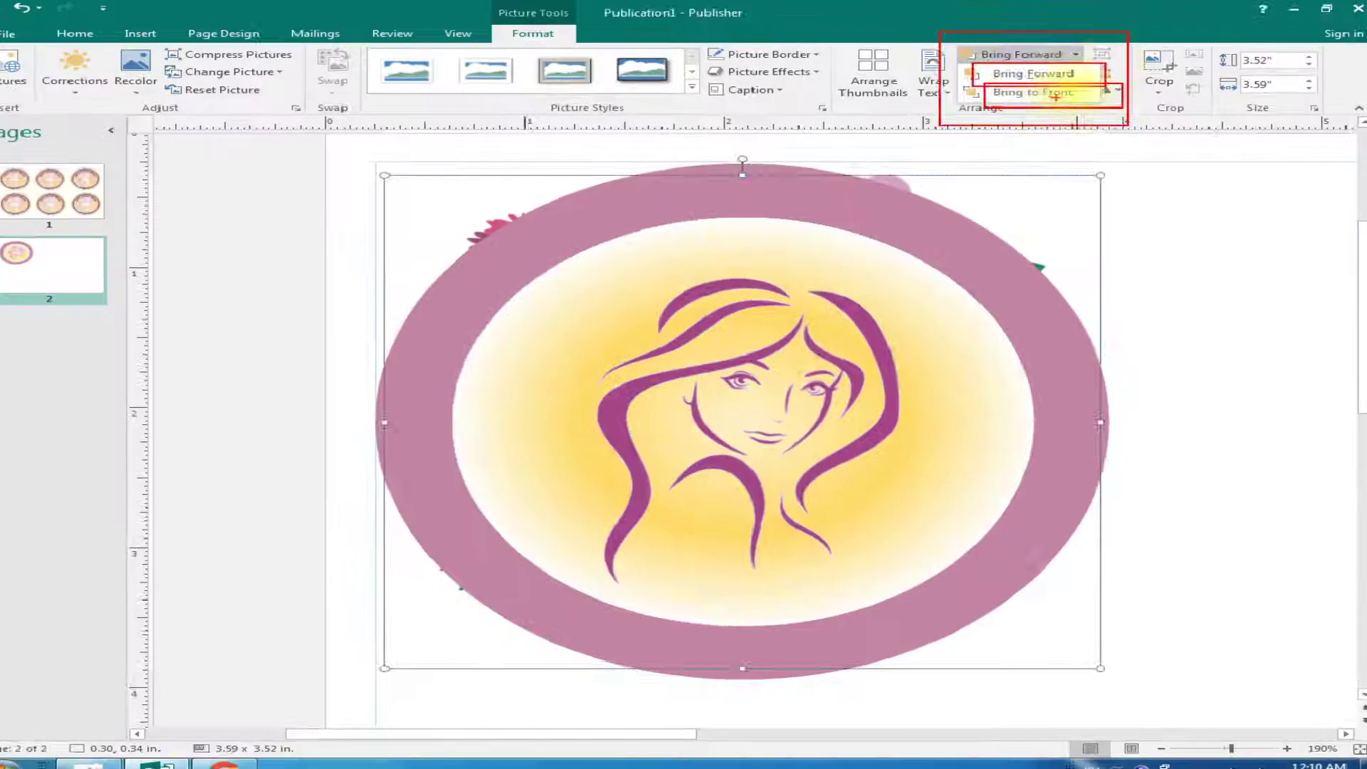
pyautogui.click(1032, 87)
pyautogui.click(1079, 54)
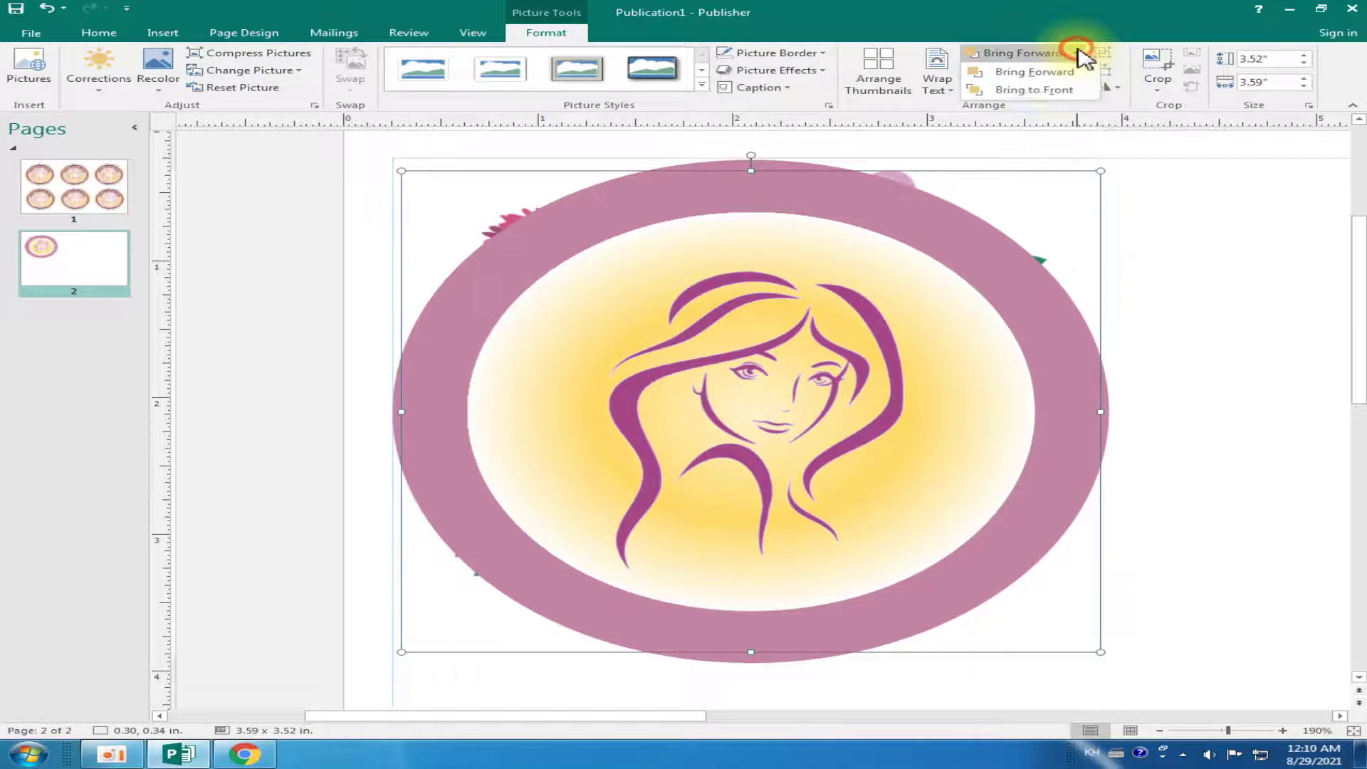
pyautogui.click(1064, 89)
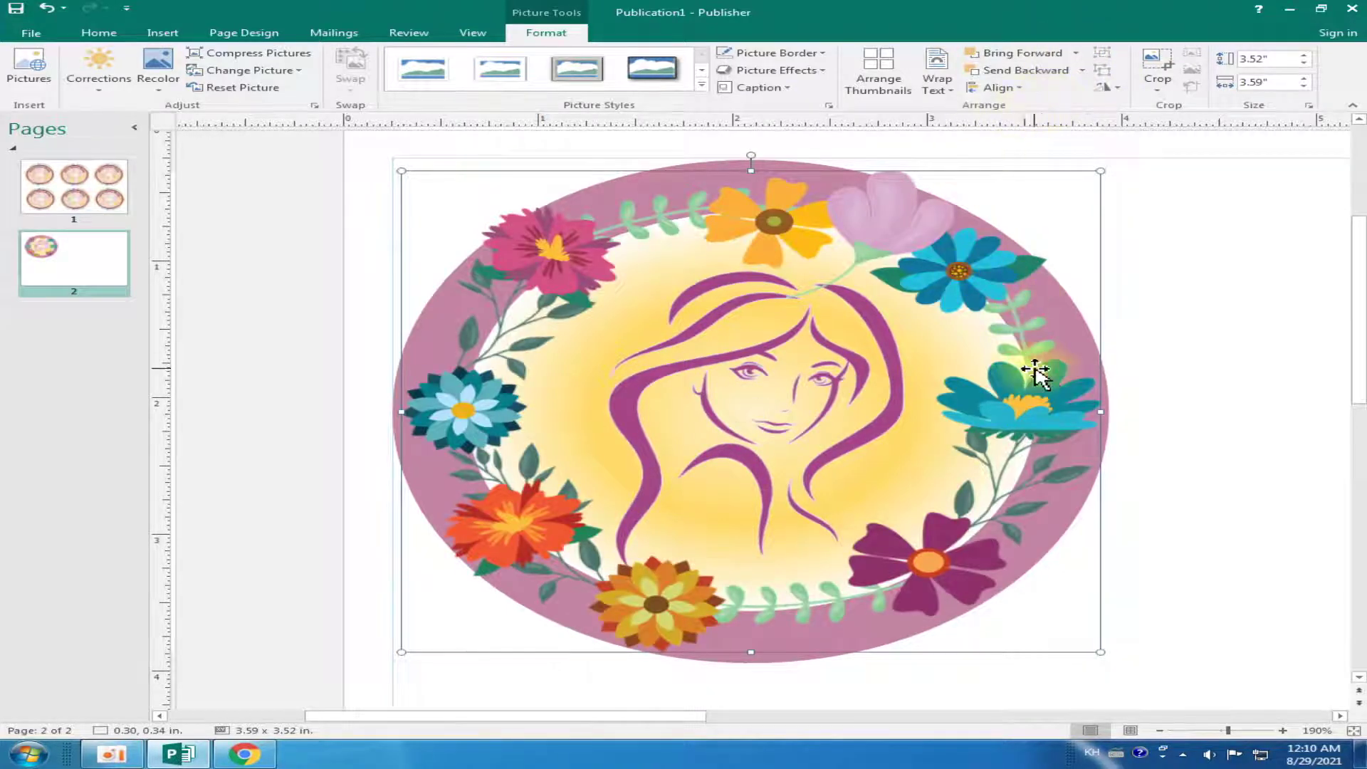
pyautogui.moveTo(1097, 171)
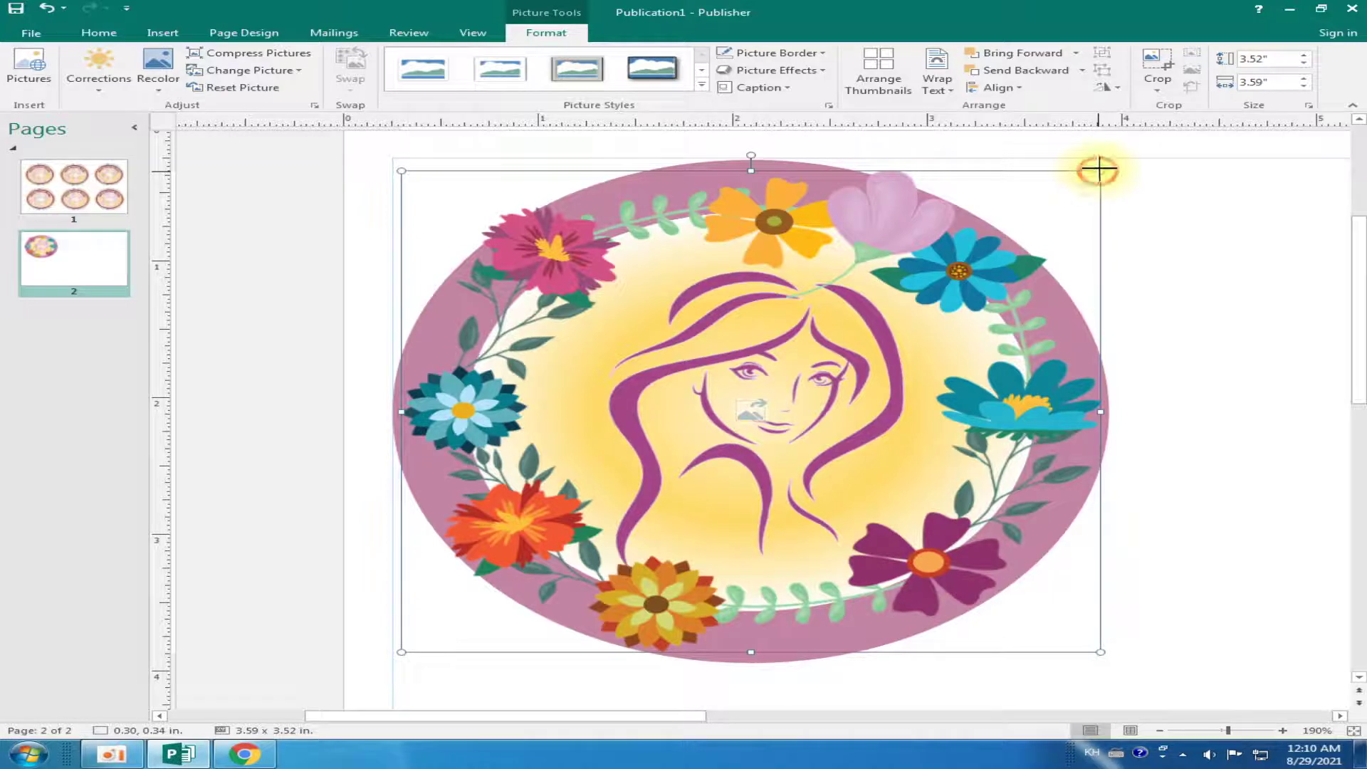
# Resize the wreath from its corners to 3.71 x 3.64 in around the portrait
pyautogui.moveTo(1099, 169); pyautogui.dragTo(1057, 186)
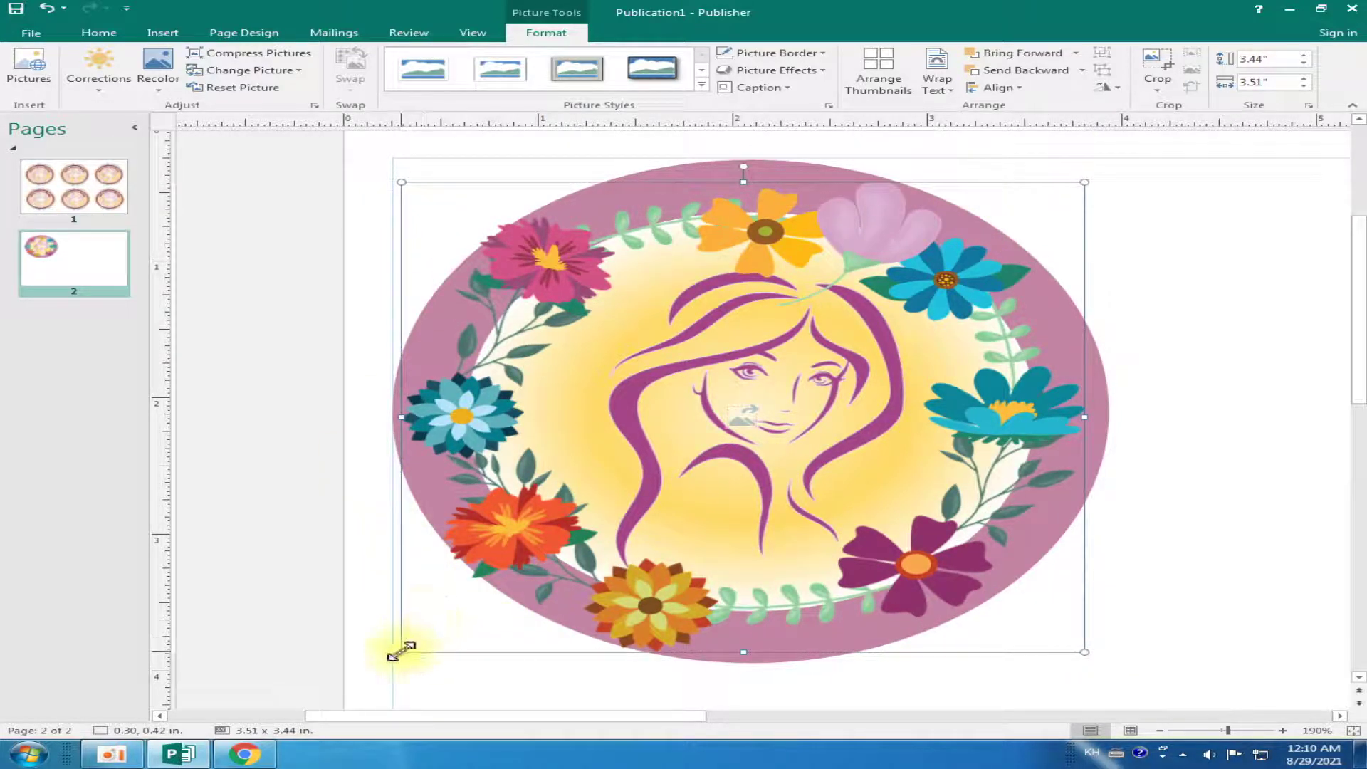
pyautogui.moveTo(403, 651); pyautogui.dragTo(421, 640)
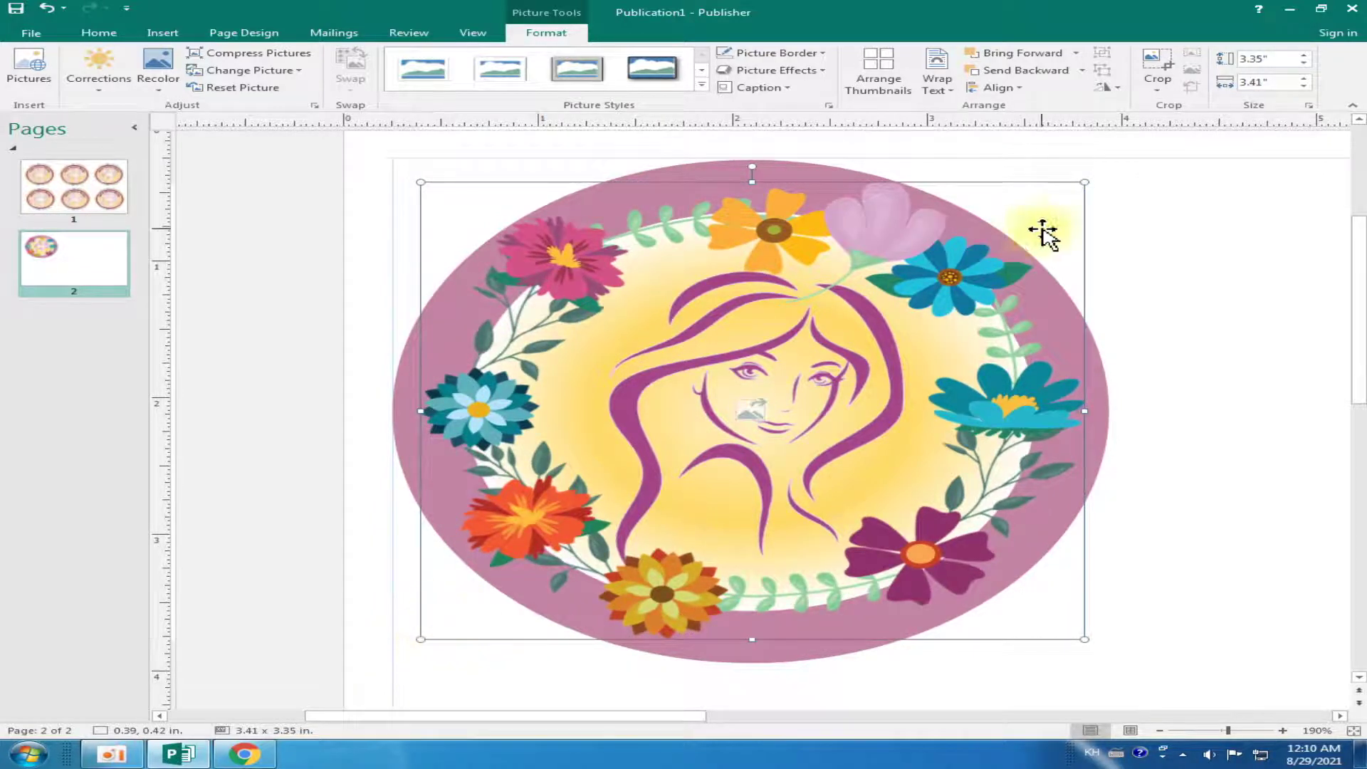
pyautogui.moveTo(1083, 182)
pyautogui.mouseDown()
pyautogui.moveTo(1064, 196)
pyautogui.moveTo(1080, 185)
pyautogui.mouseUp()
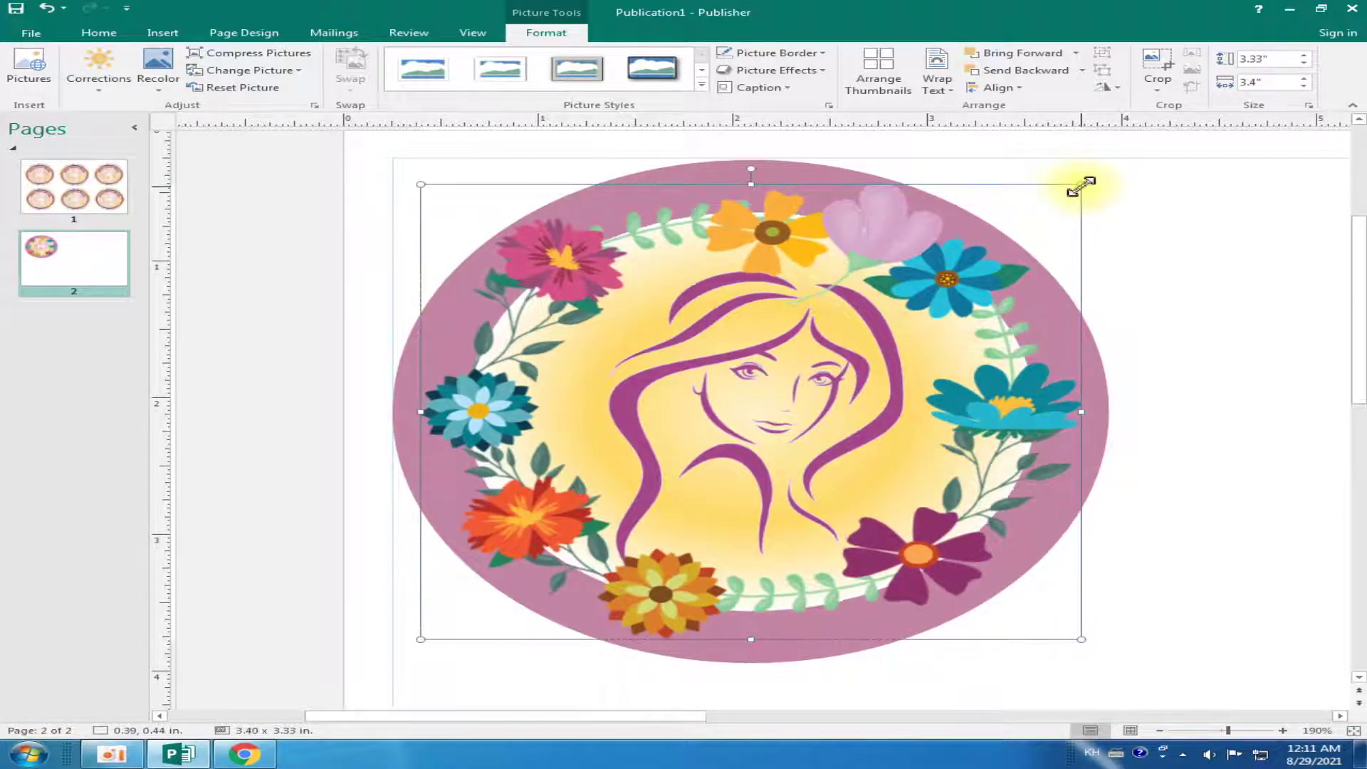
pyautogui.moveTo(419, 184); pyautogui.dragTo(409, 177)
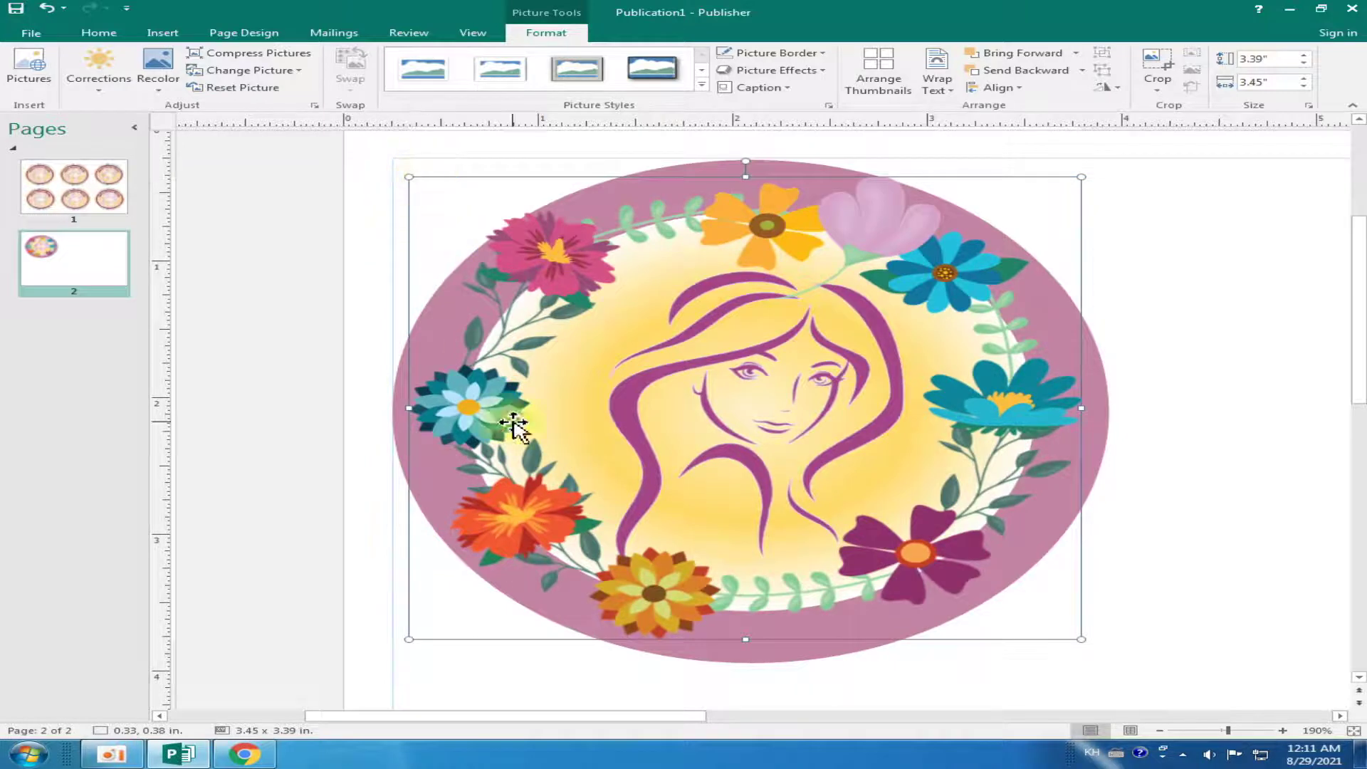
pyautogui.moveTo(751, 638)
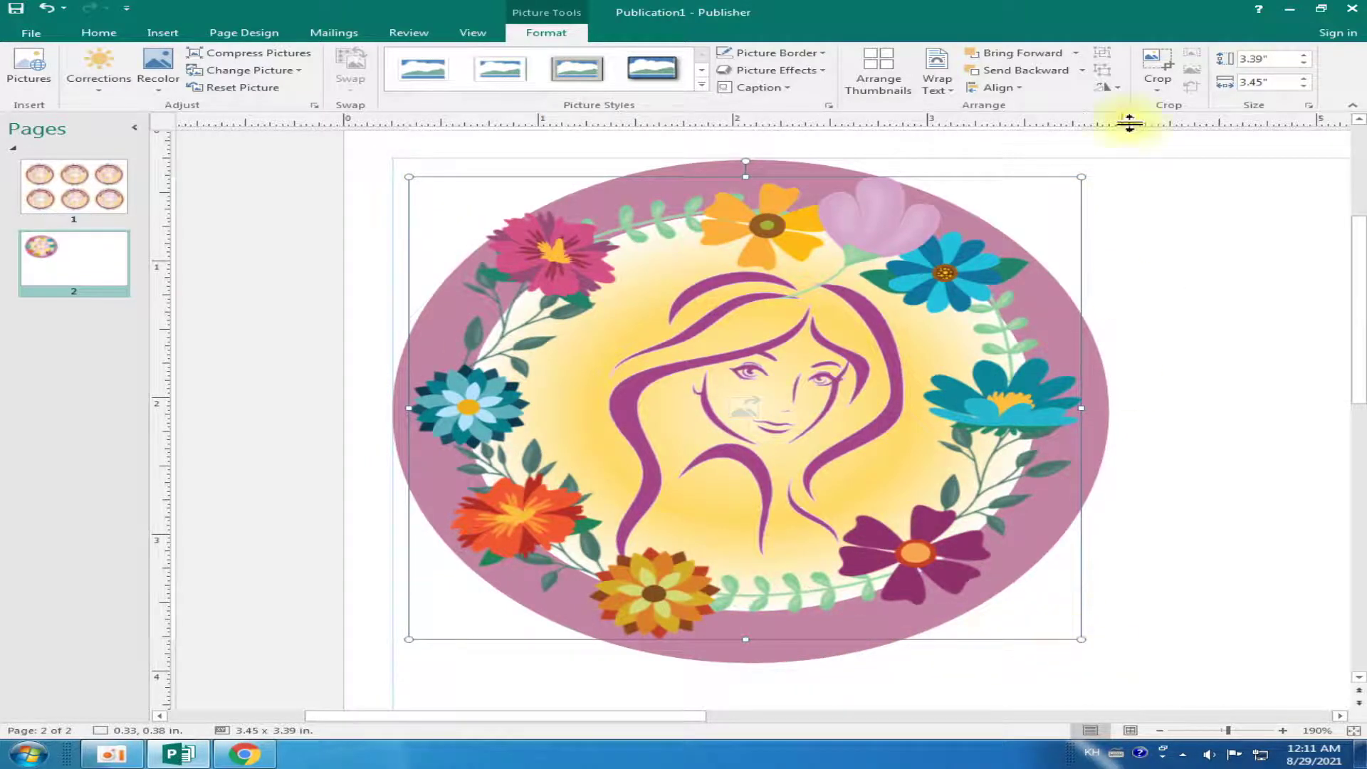
pyautogui.moveTo(1081, 180); pyautogui.dragTo(1108, 158)
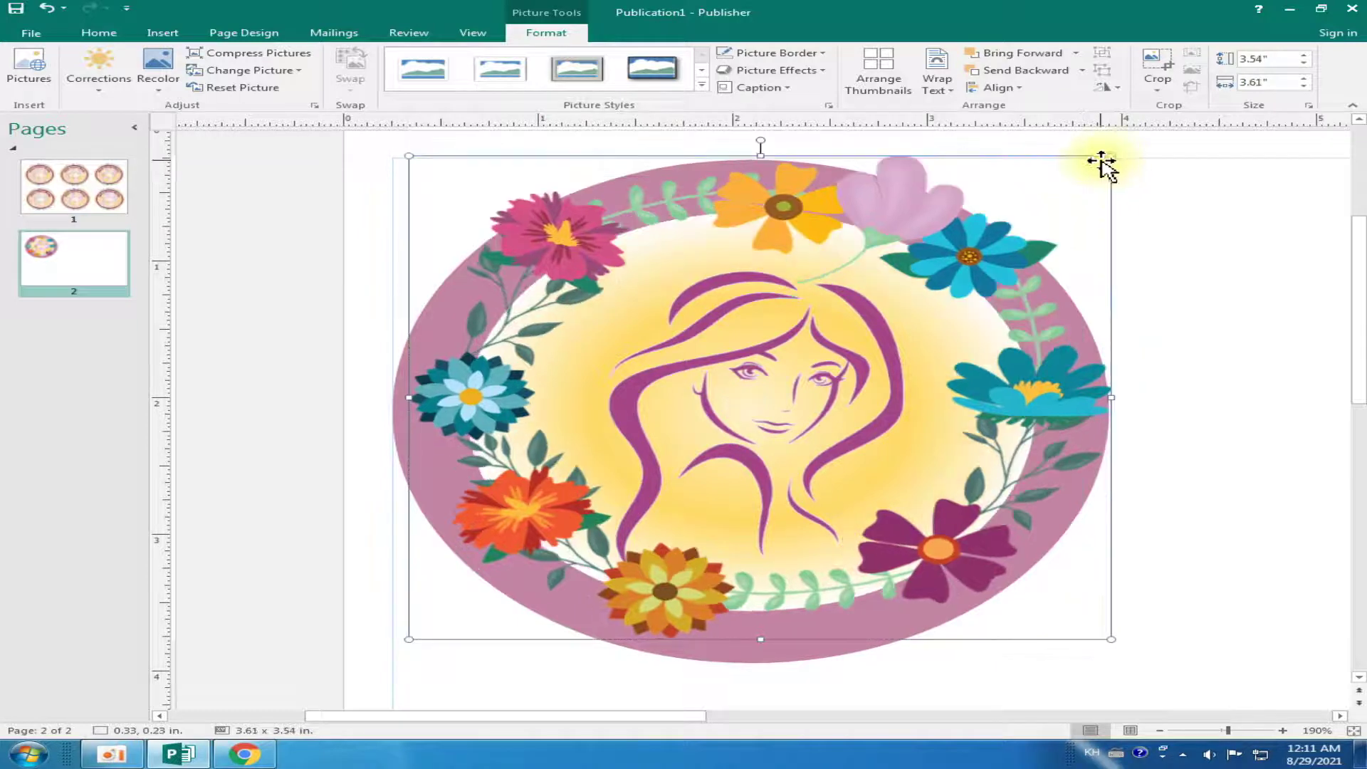
pyautogui.moveTo(405, 639); pyautogui.dragTo(386, 653)
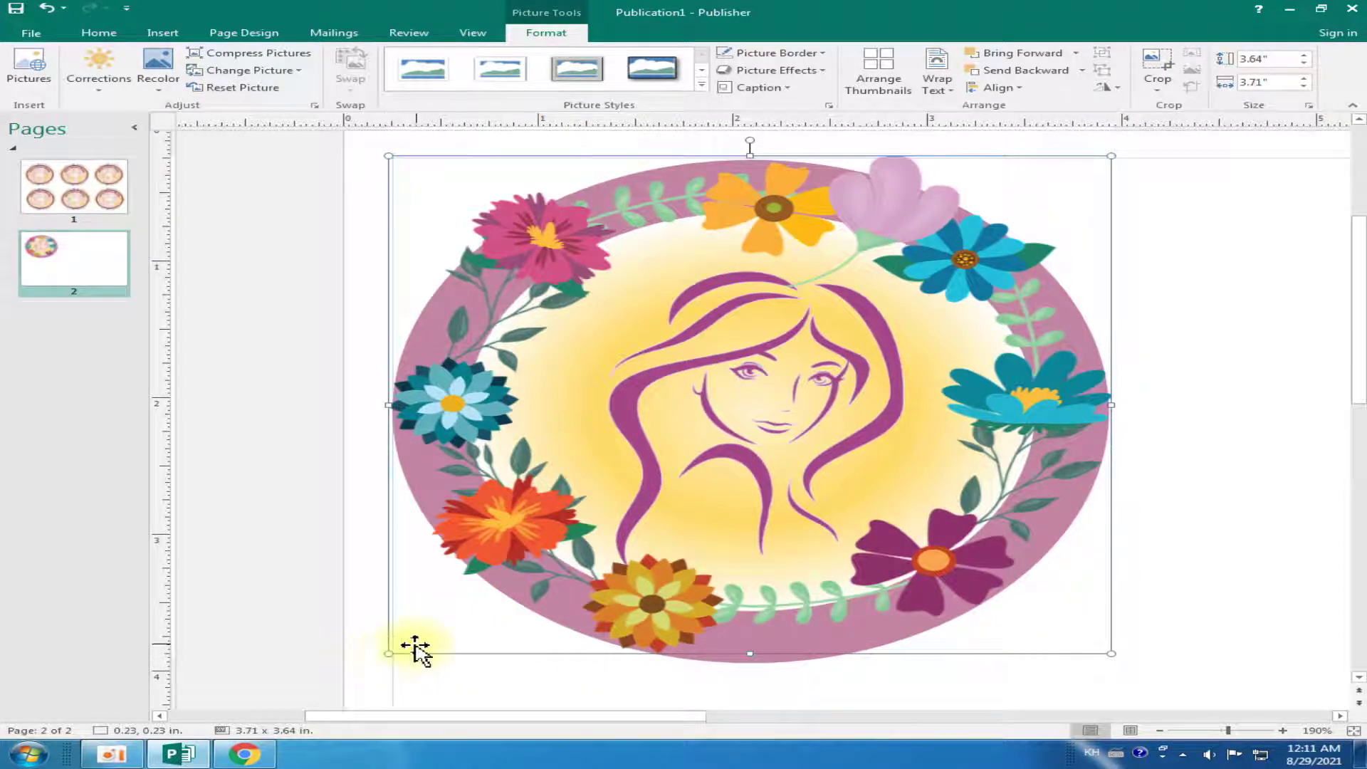
pyautogui.scroll(1, 1171, 381)
# Zoom out to 140% and marquee-select all the sticker's pictures
pyautogui.click(1176, 389)
pyautogui.moveTo(296, 150)
pyautogui.mouseDown()
pyautogui.moveTo(672, 350)
pyautogui.moveTo(1120, 539)
pyautogui.mouseUp()
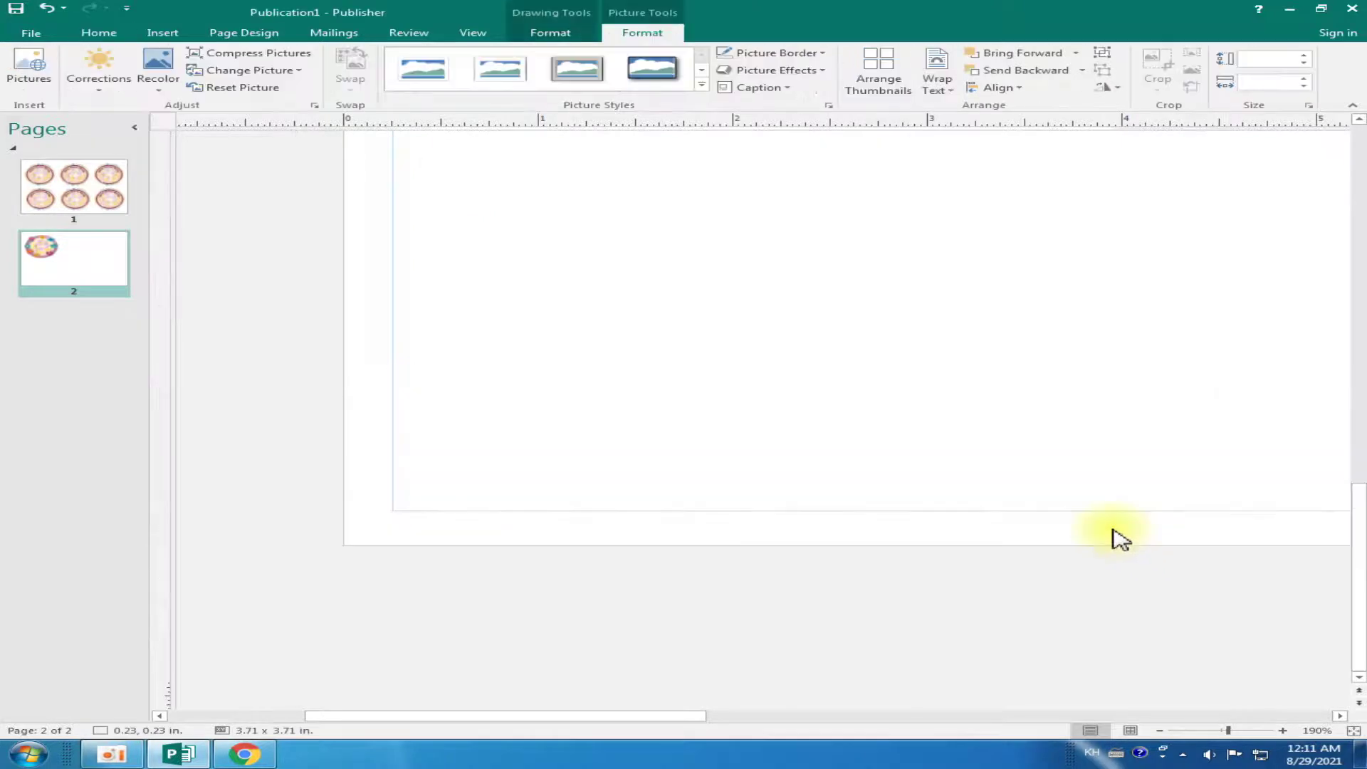
pyautogui.scroll(10, 1031, 491)
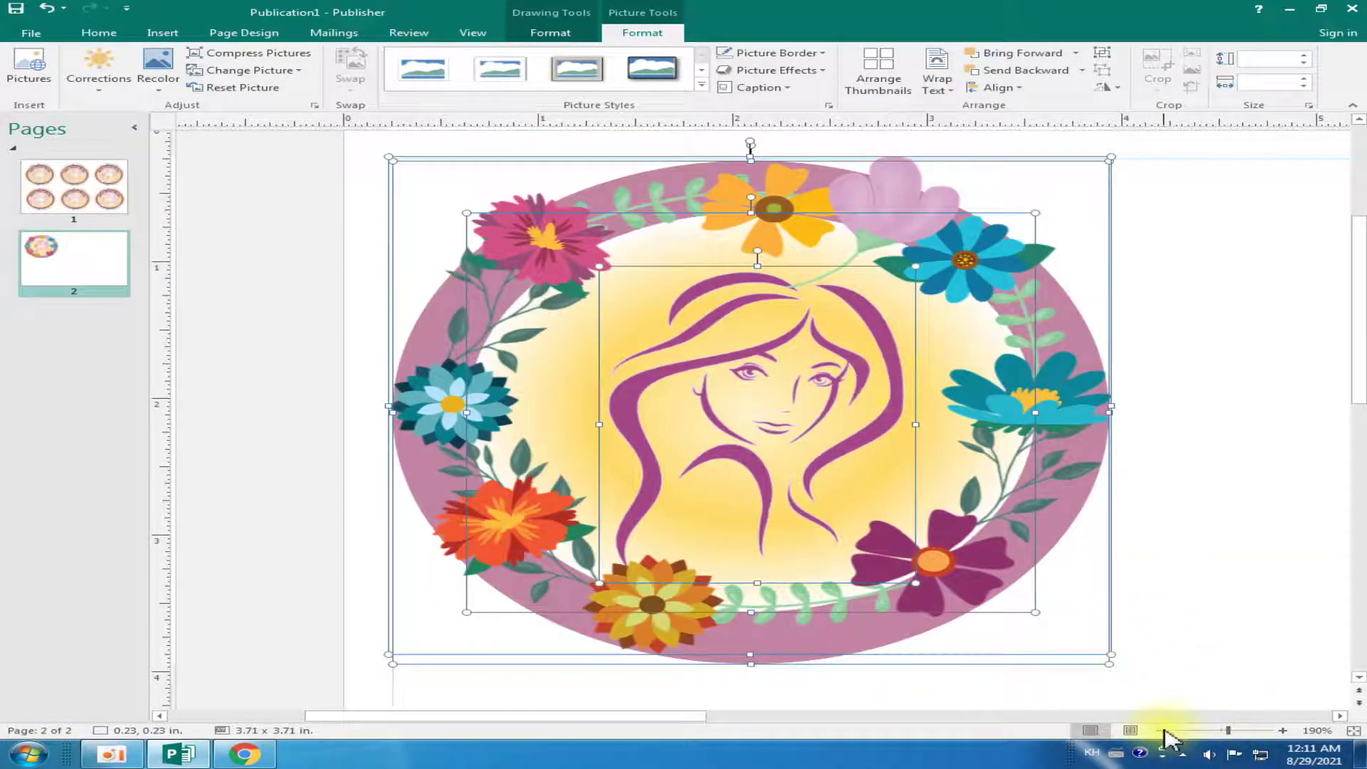
pyautogui.click(1160, 730)
pyautogui.click(1160, 730)
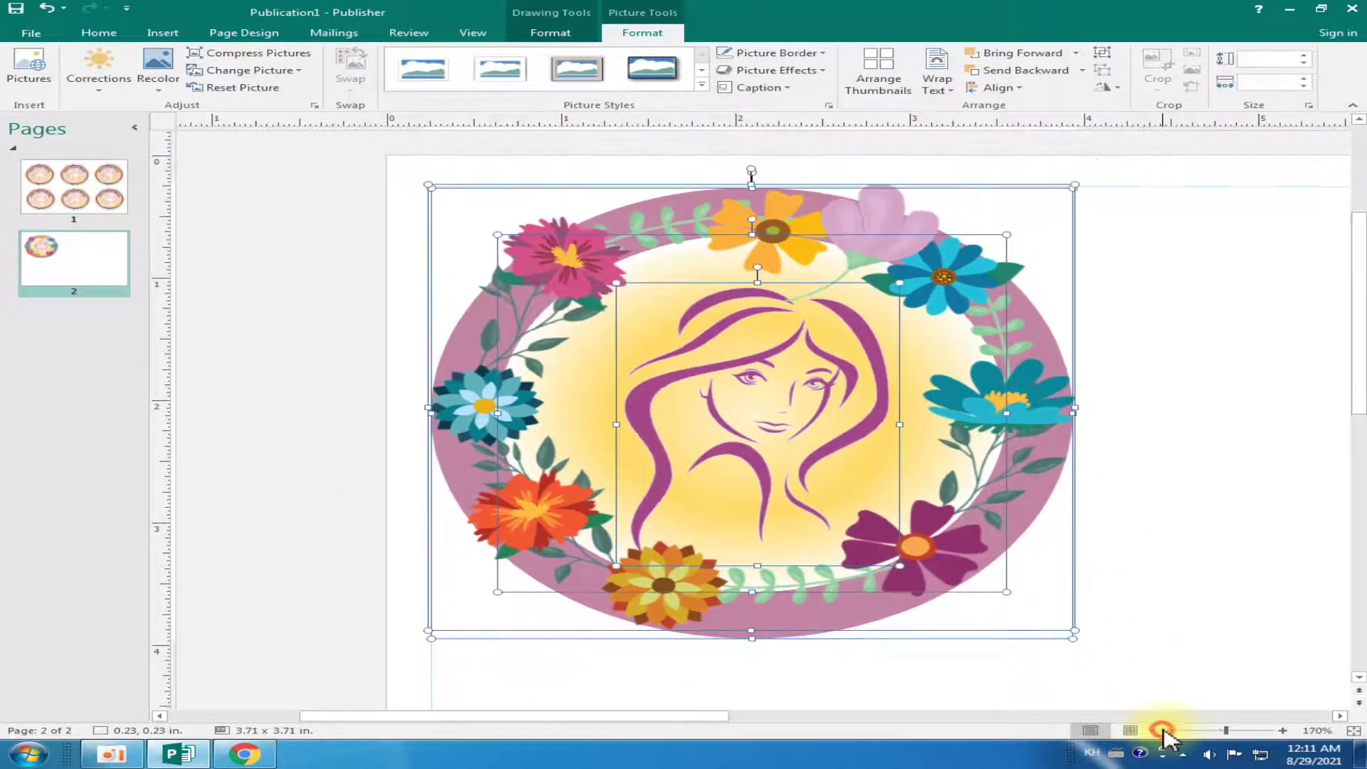
pyautogui.click(1160, 729)
pyautogui.click(1160, 729)
pyautogui.click(1160, 729)
pyautogui.click(1160, 565)
pyautogui.moveTo(381, 164); pyautogui.dragTo(1181, 677)
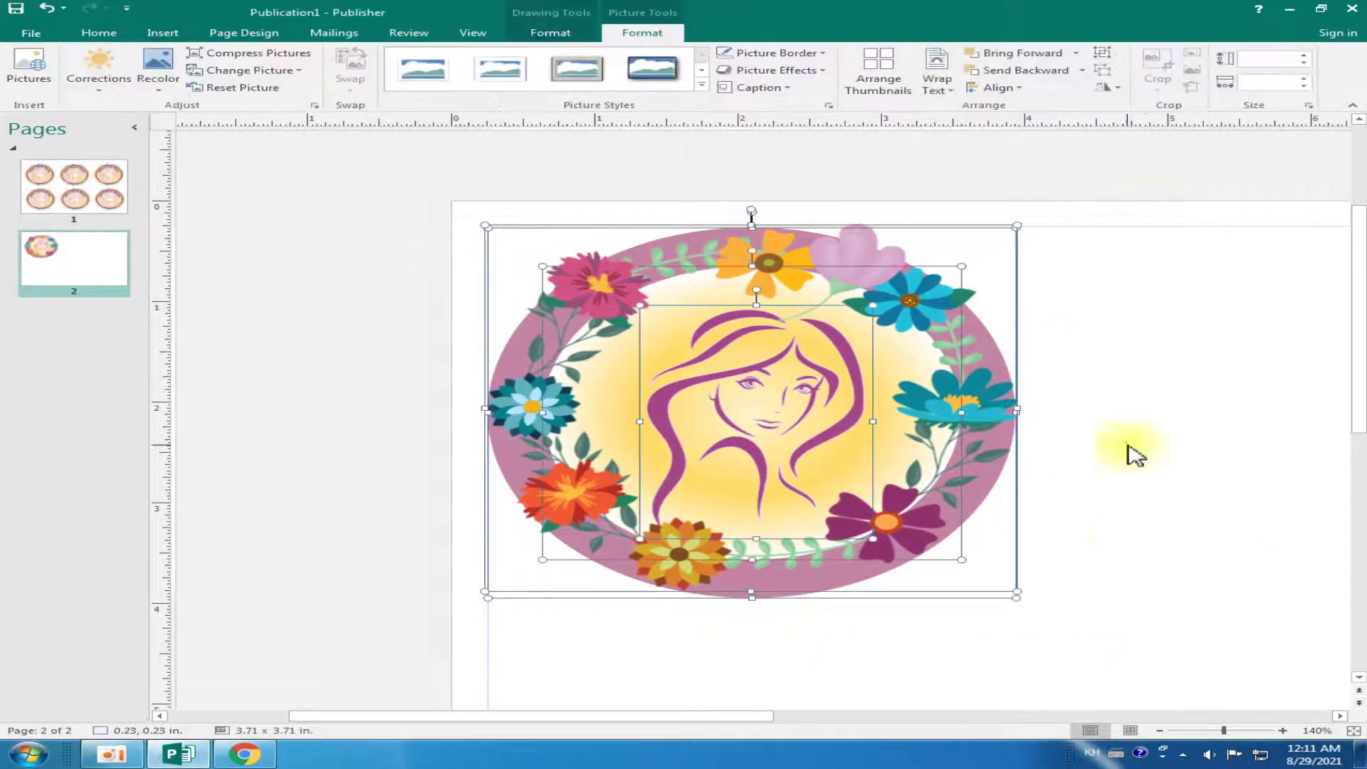
# Align the selected pictures with Align Center and Align Middle
pyautogui.click(1019, 91)
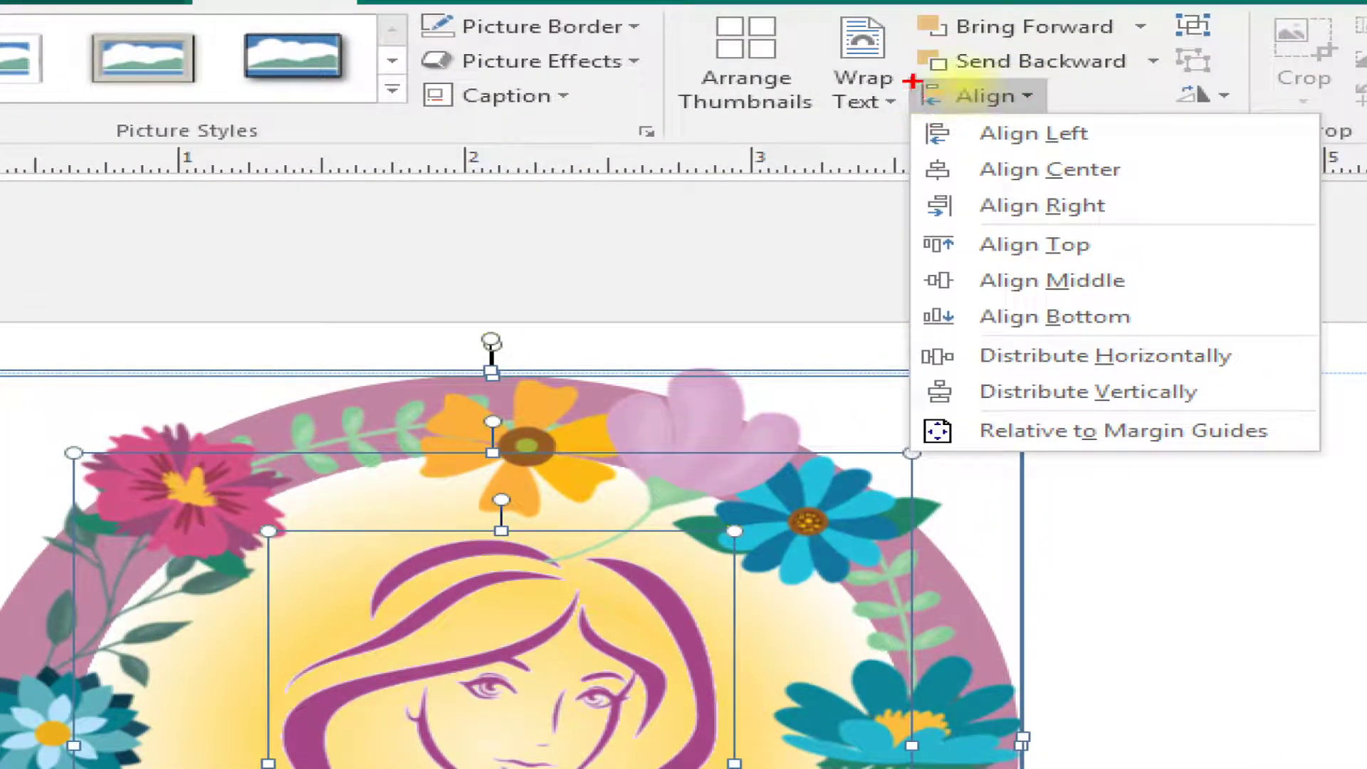
pyautogui.moveTo(912, 72); pyautogui.dragTo(1123, 144)
pyautogui.moveTo(901, 149); pyautogui.dragTo(1158, 193)
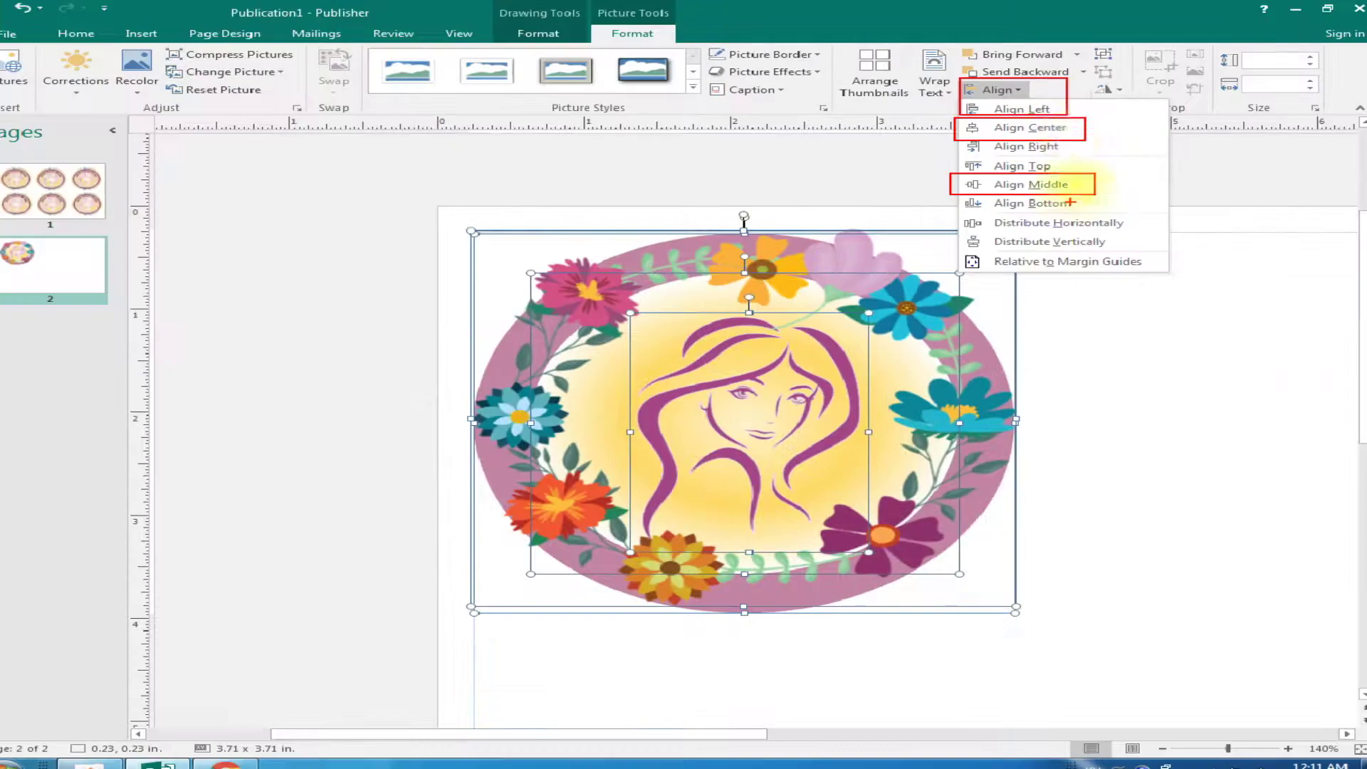
pyautogui.click(1032, 179)
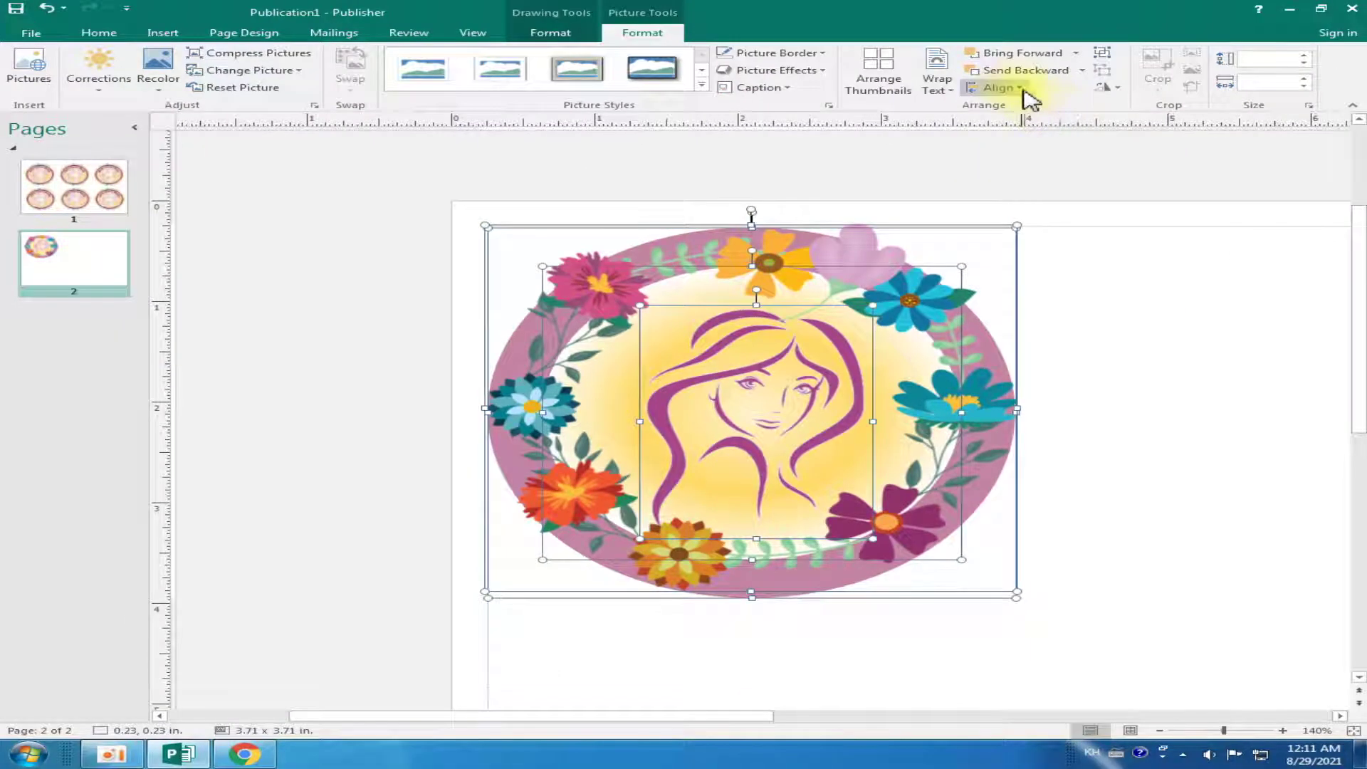
pyautogui.click(997, 87)
pyautogui.click(1031, 124)
pyautogui.click(996, 86)
pyautogui.click(1057, 184)
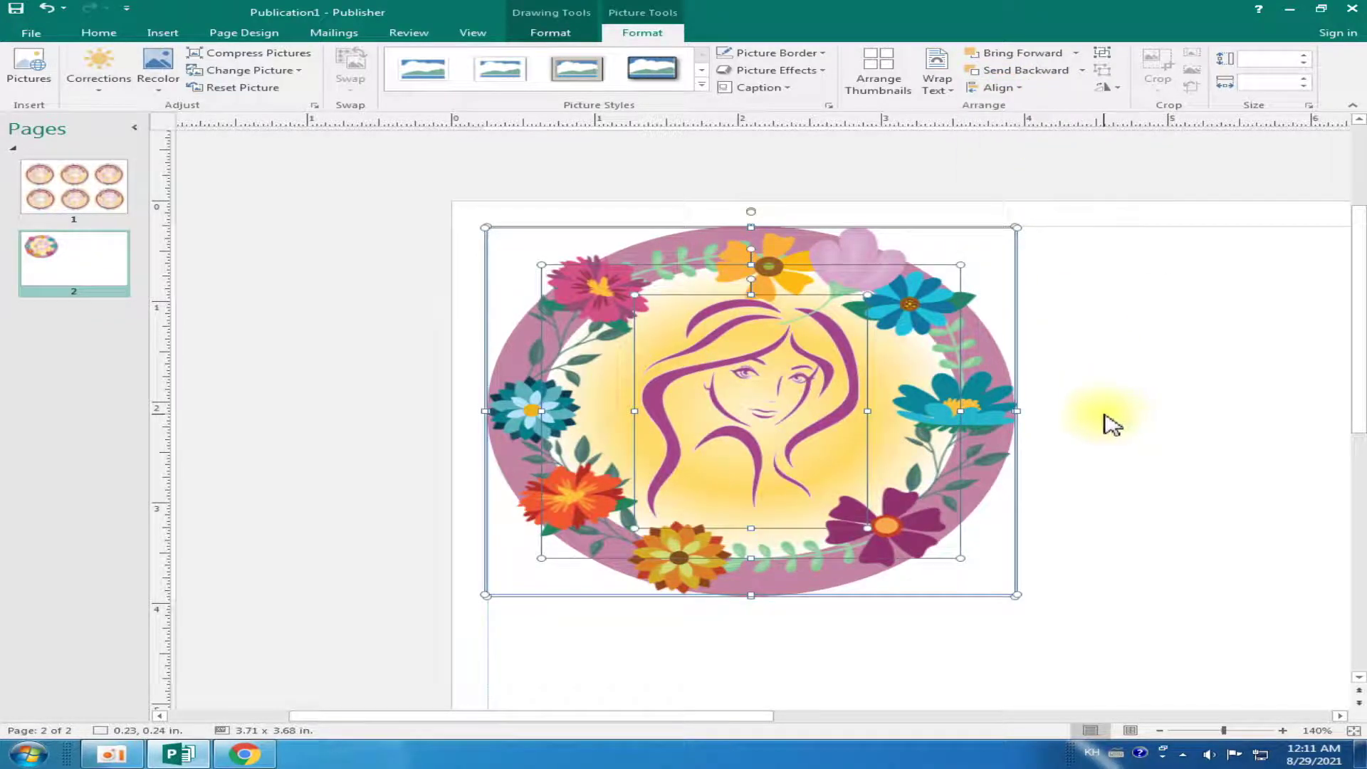
# Deselect the aligned pictures and reselect the flower wreath
pyautogui.click(1047, 525)
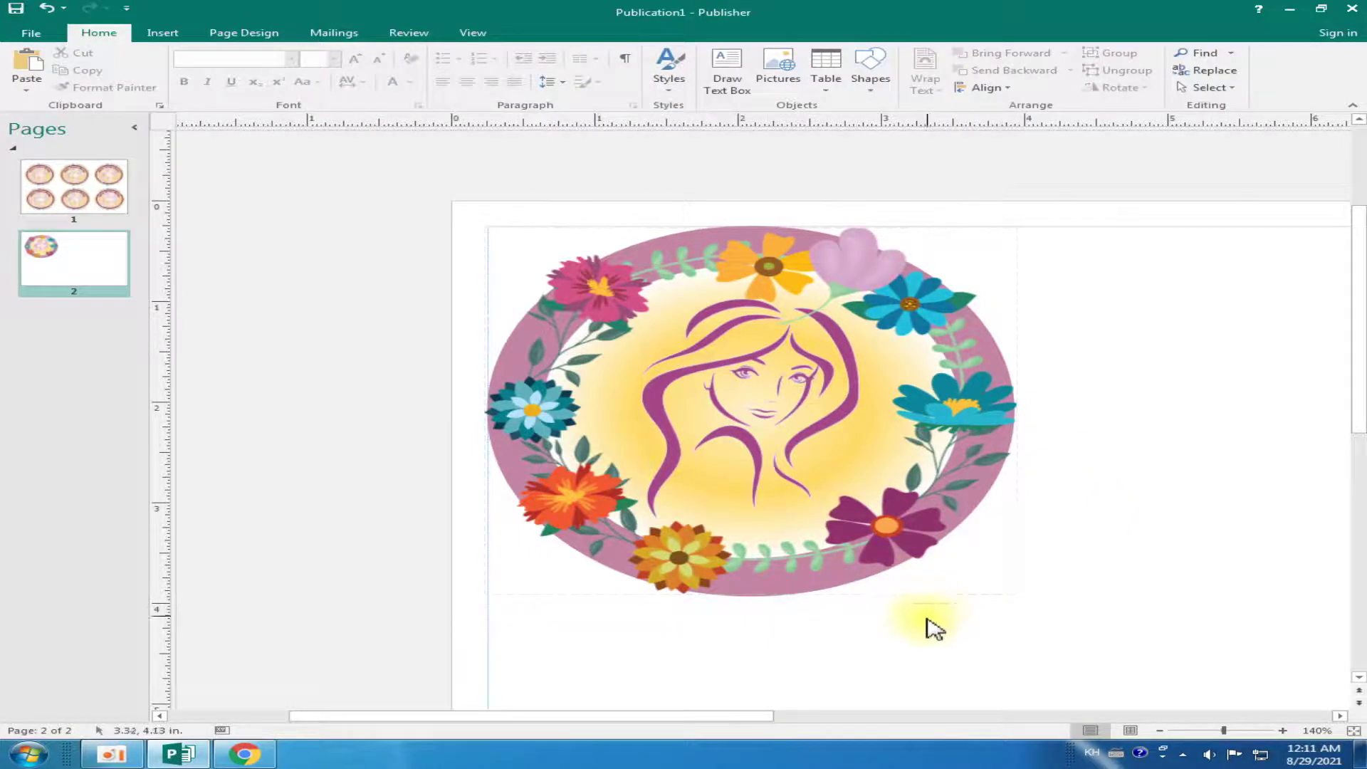
pyautogui.moveTo(378, 195); pyautogui.dragTo(1065, 673)
pyautogui.click(1109, 536)
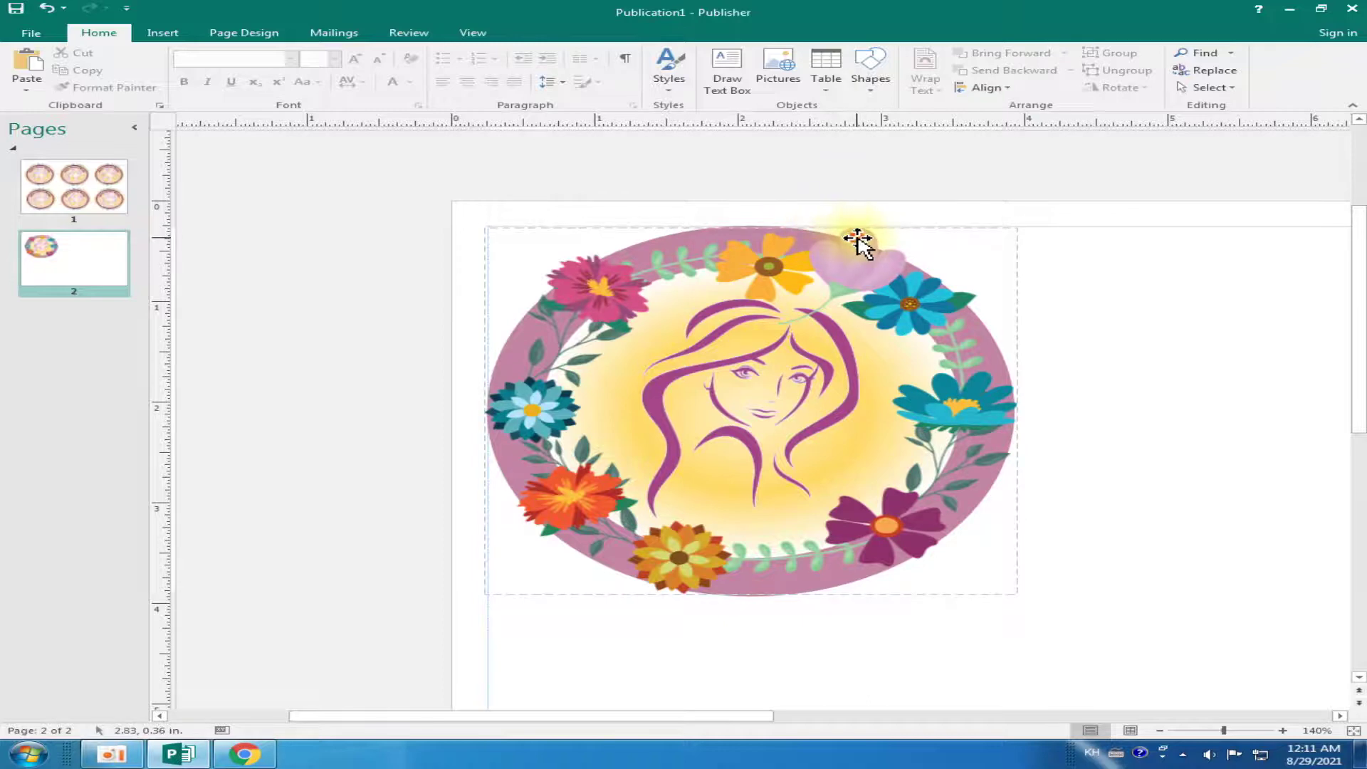
pyautogui.click(857, 239)
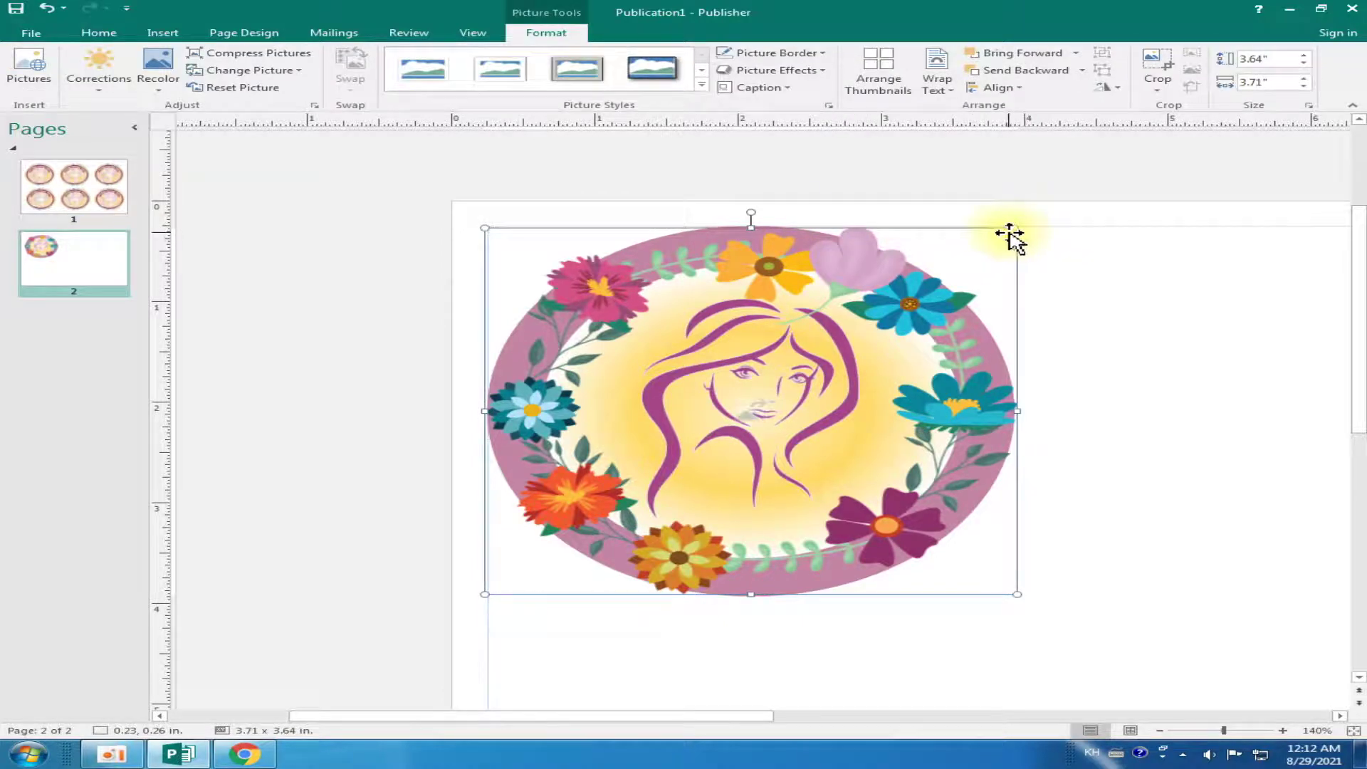
# Shrink the flower wreath to 3.39 x 3.33 in from its corners
pyautogui.moveTo(1017, 228); pyautogui.dragTo(1002, 238)
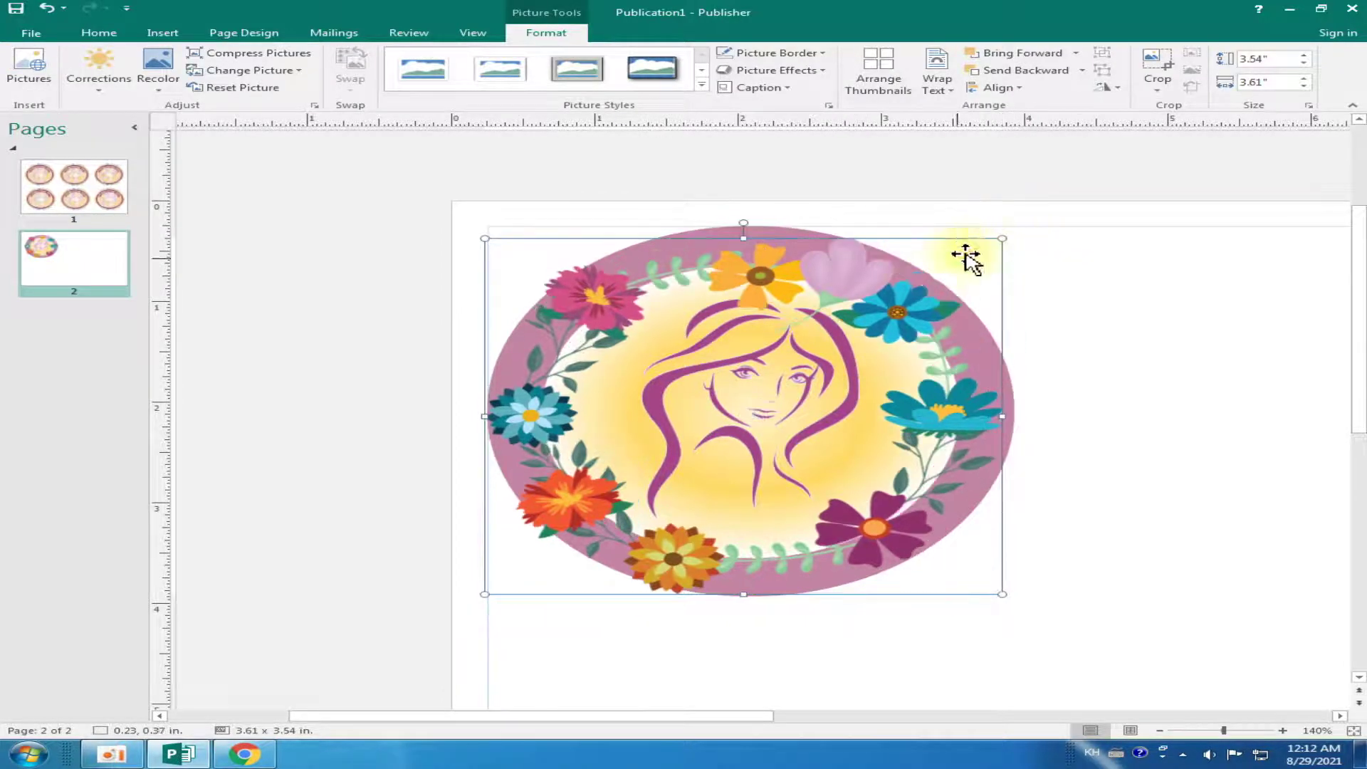
pyautogui.moveTo(496, 591); pyautogui.dragTo(514, 575)
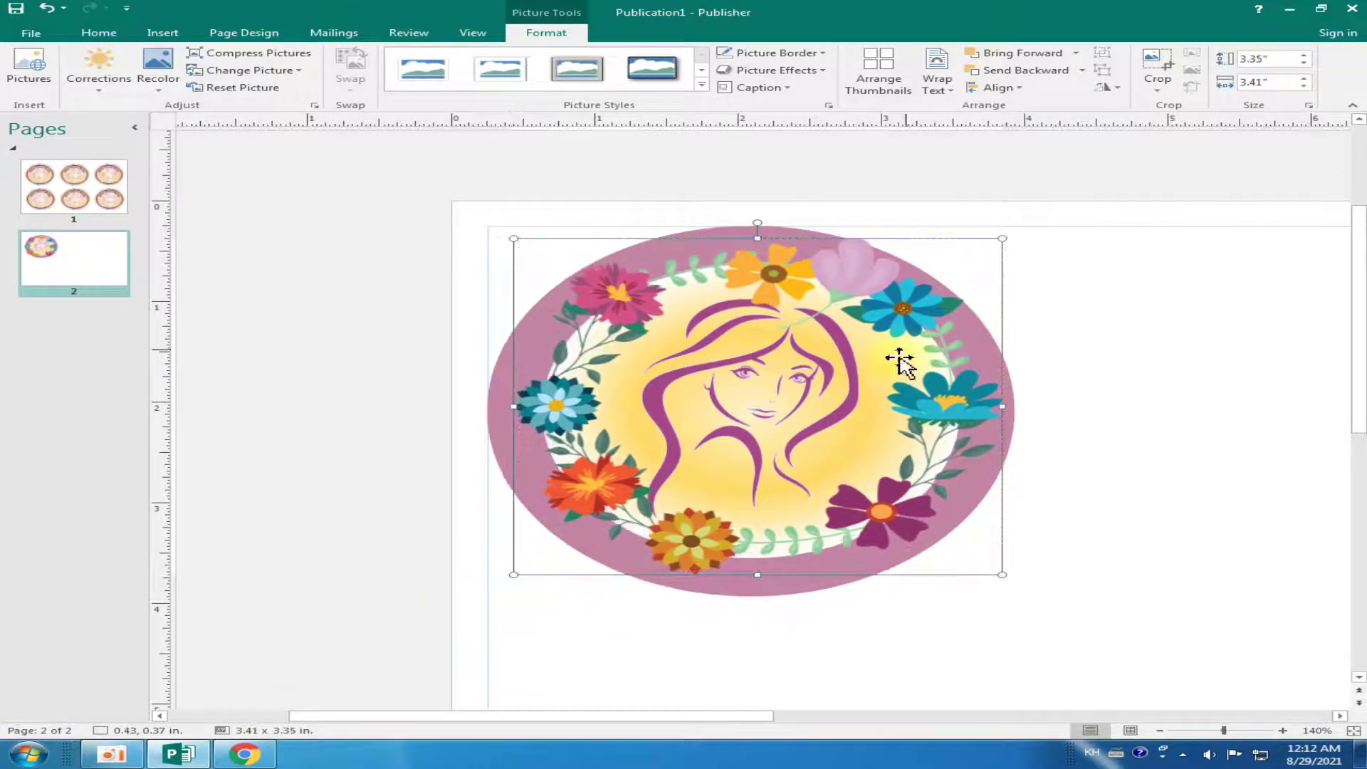
pyautogui.moveTo(999, 240); pyautogui.dragTo(995, 243)
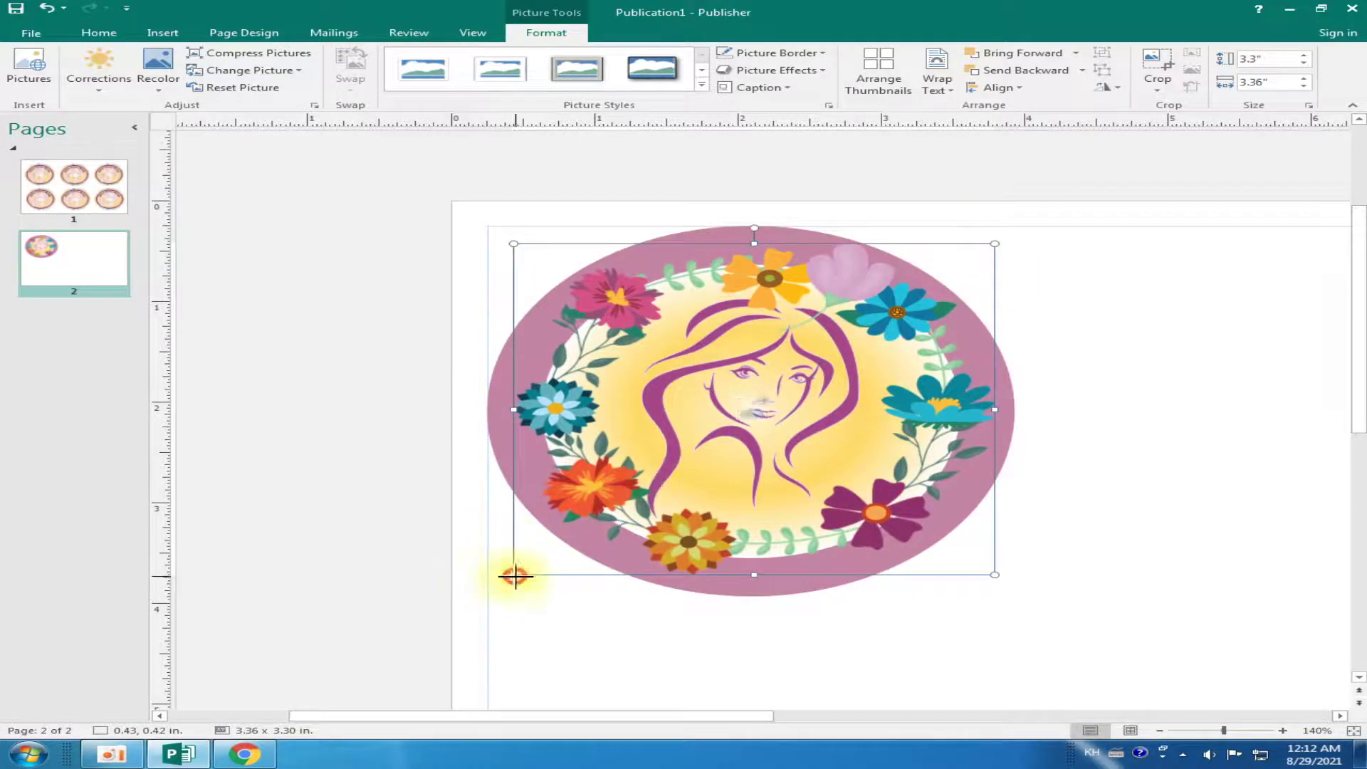
pyautogui.moveTo(511, 580); pyautogui.dragTo(510, 578)
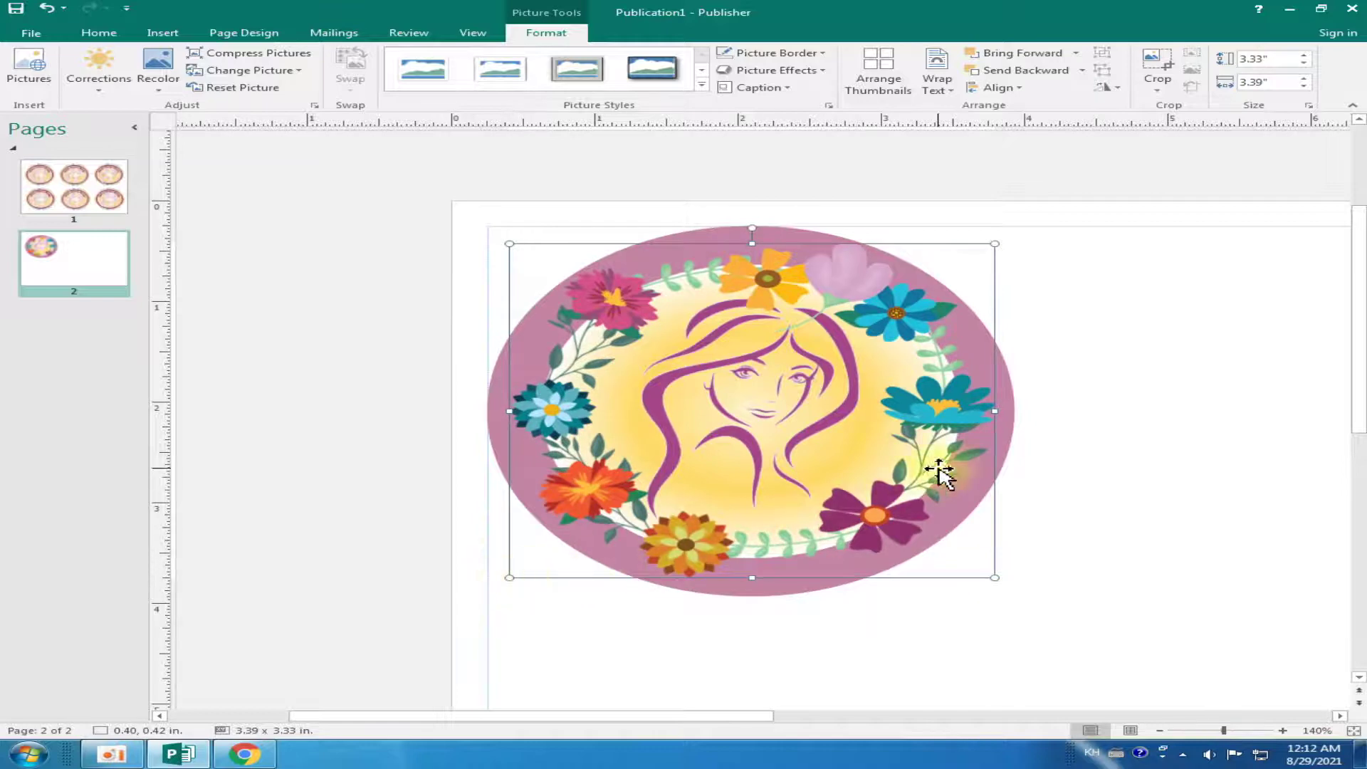
pyautogui.click(1047, 367)
pyautogui.click(847, 353)
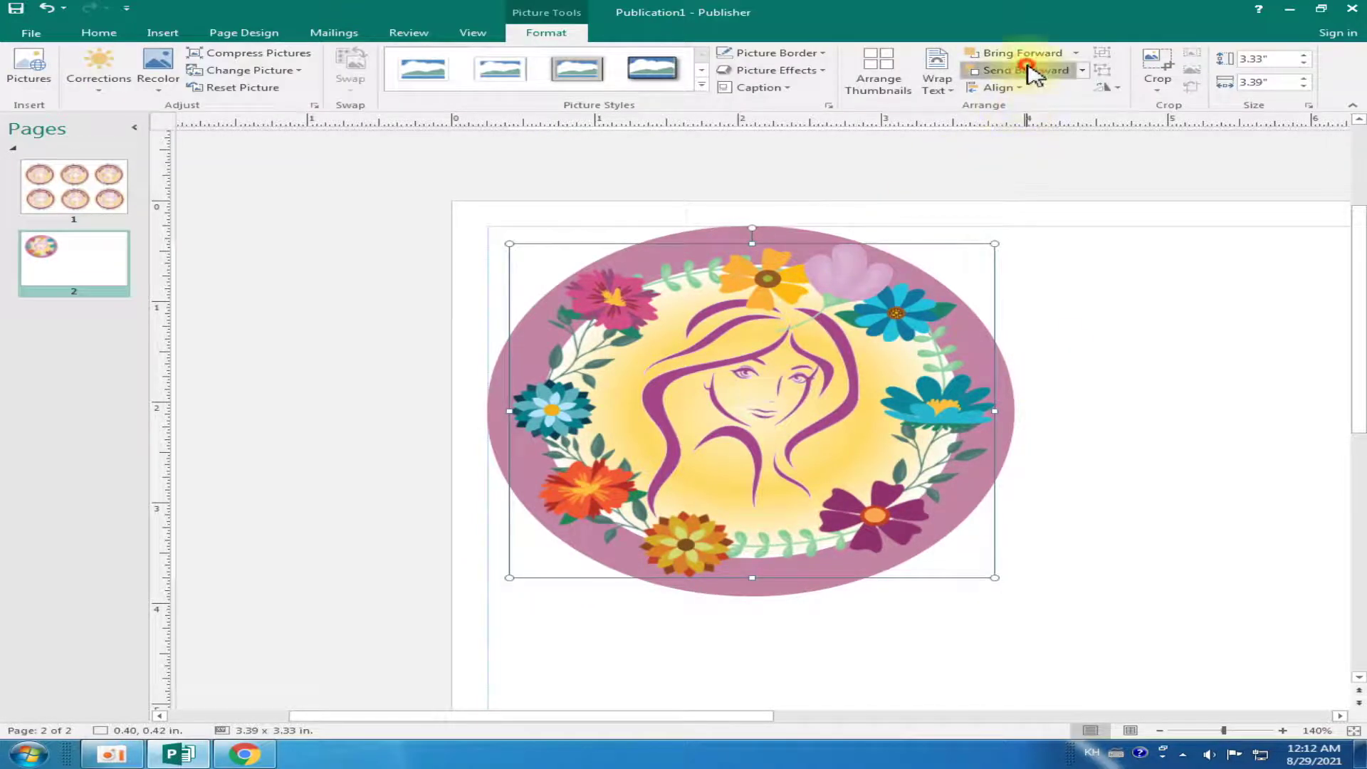
# Shrink the face picture to 1.09 x 1.55 in and nudge it slightly left
pyautogui.click(1068, 320)
pyautogui.click(848, 360)
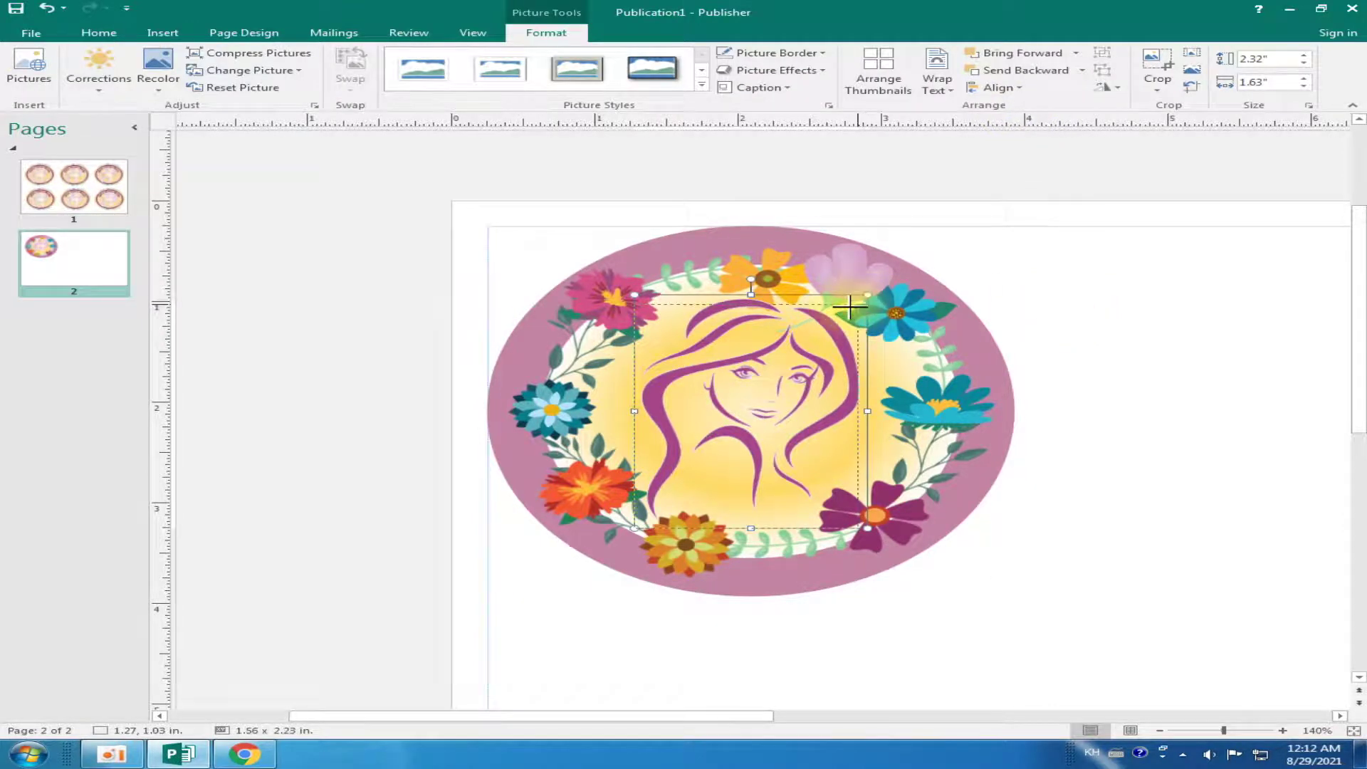
pyautogui.moveTo(862, 296); pyautogui.dragTo(854, 307)
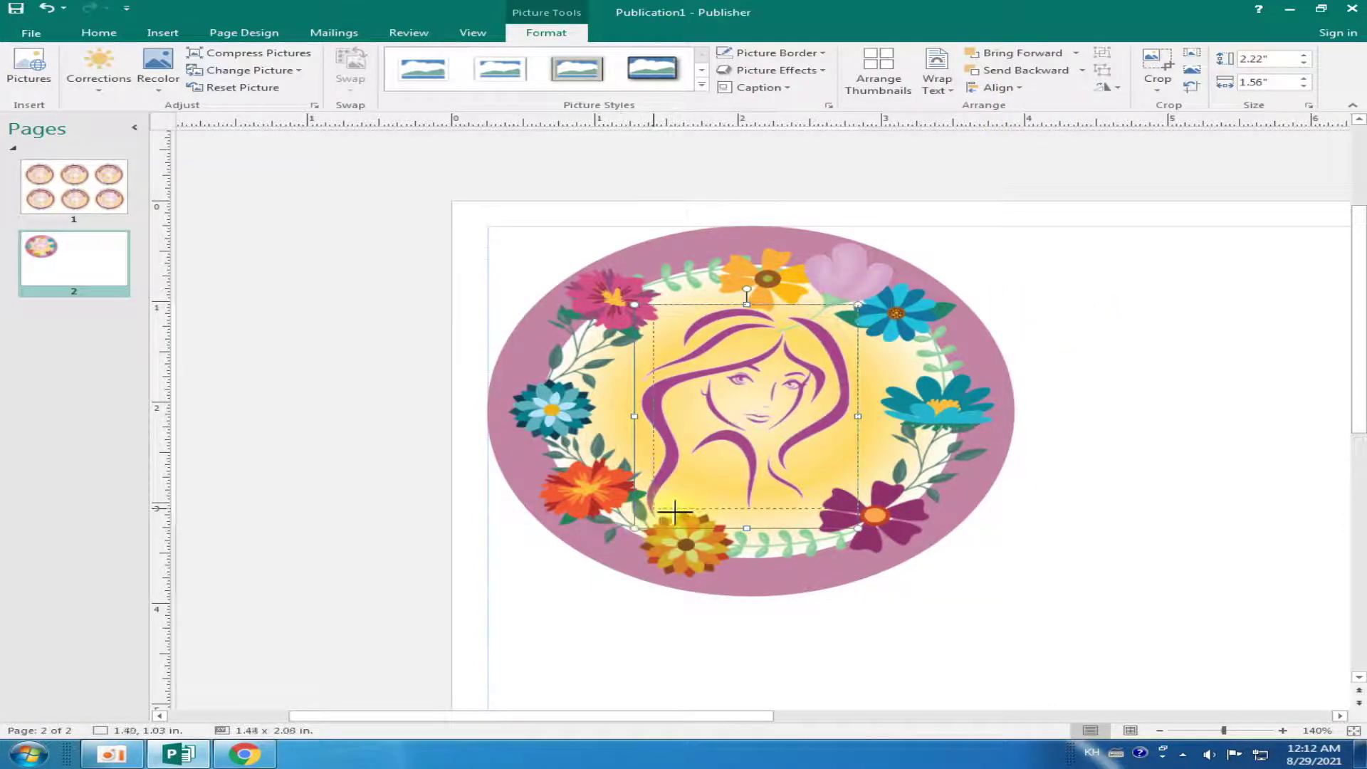
pyautogui.moveTo(636, 529); pyautogui.dragTo(653, 508)
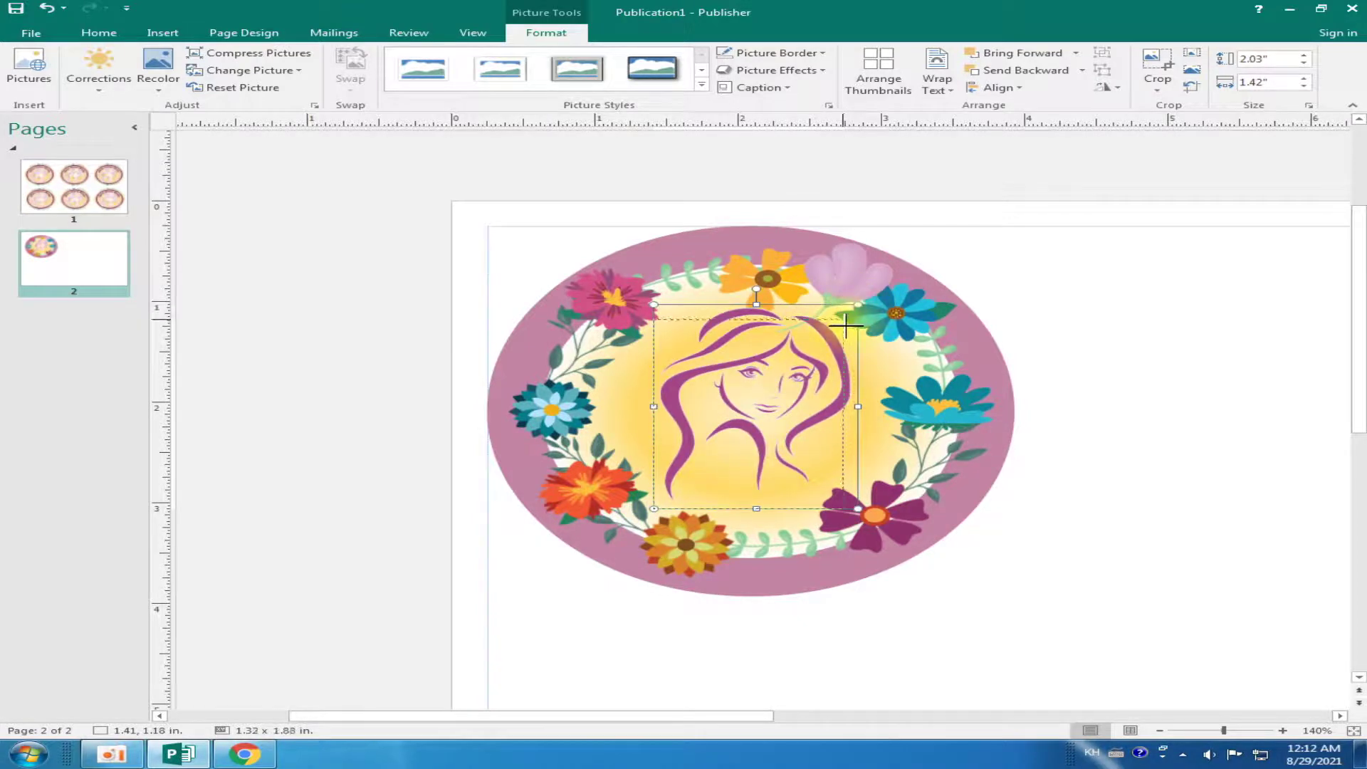
pyautogui.moveTo(861, 305); pyautogui.dragTo(844, 321)
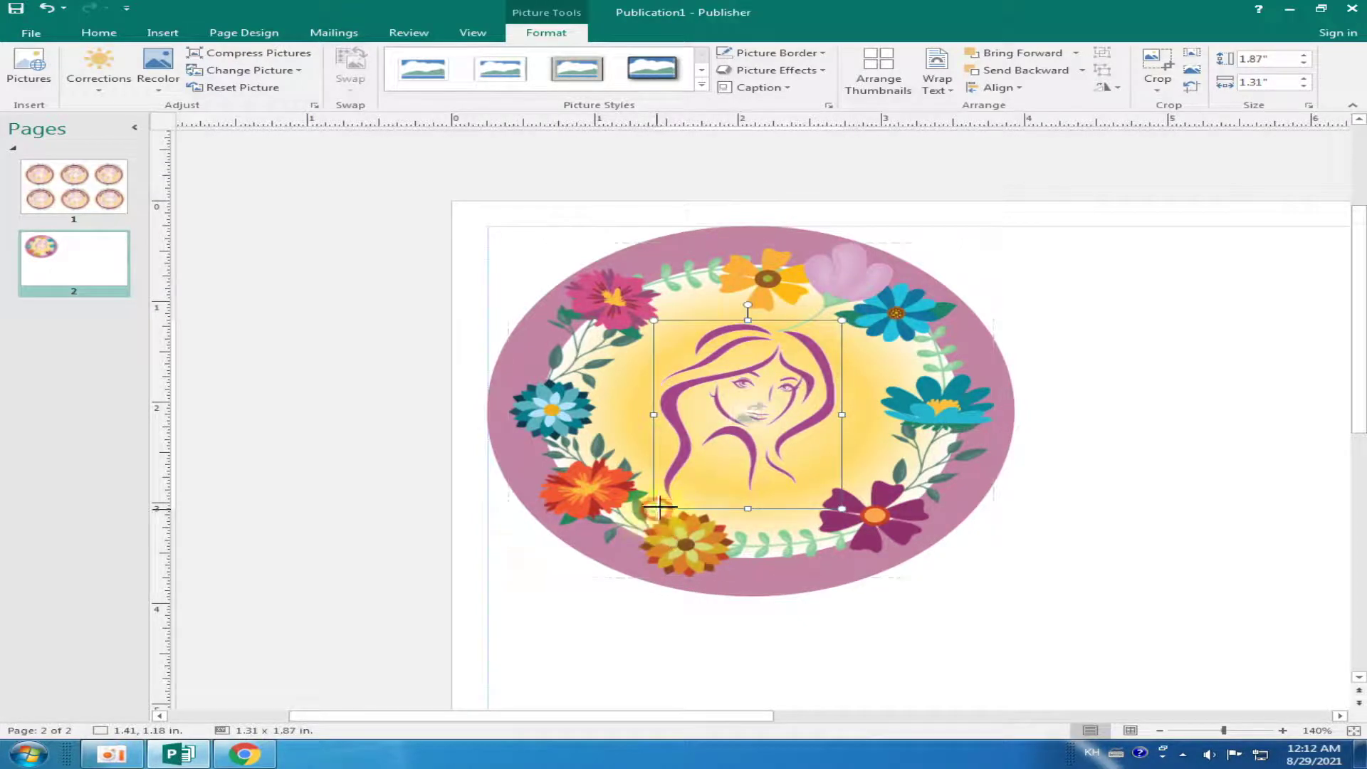
pyautogui.moveTo(653, 509); pyautogui.dragTo(673, 490)
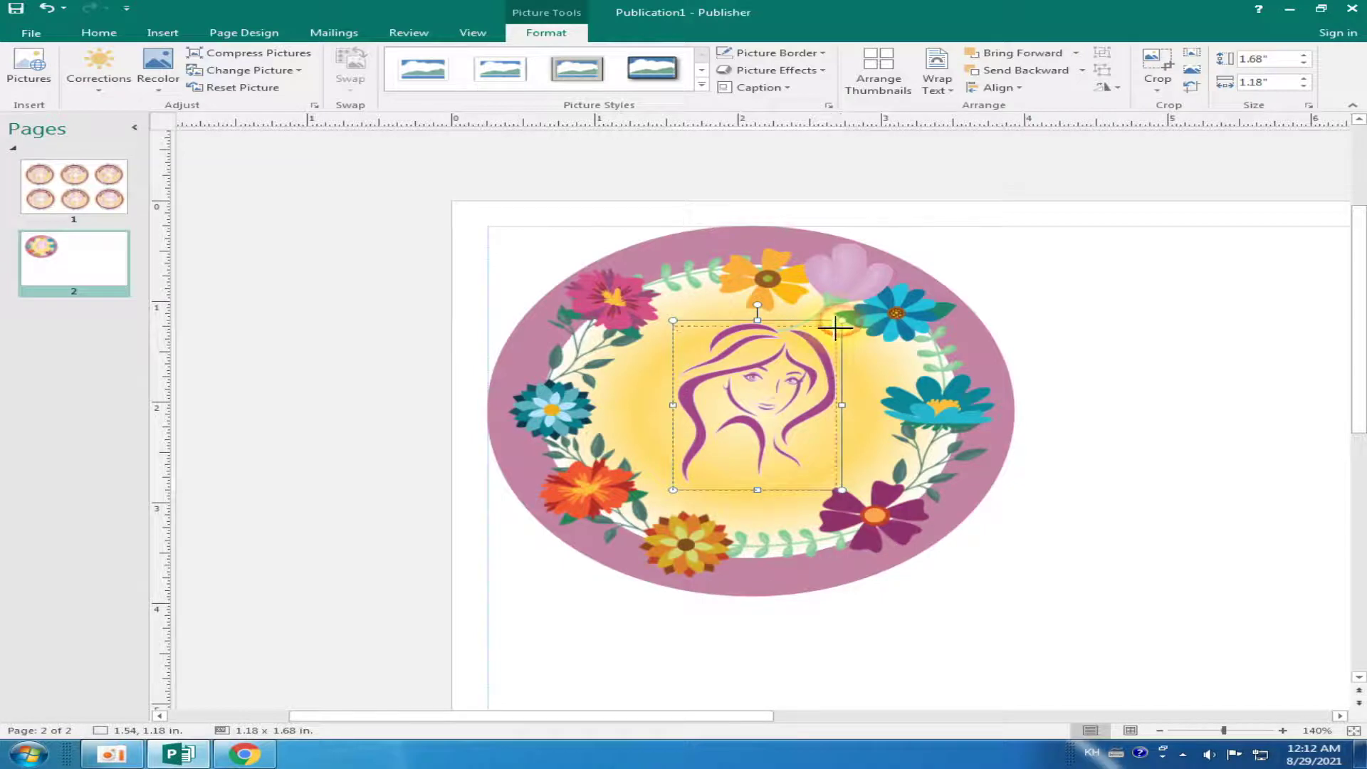
pyautogui.moveTo(826, 332); pyautogui.dragTo(826, 334)
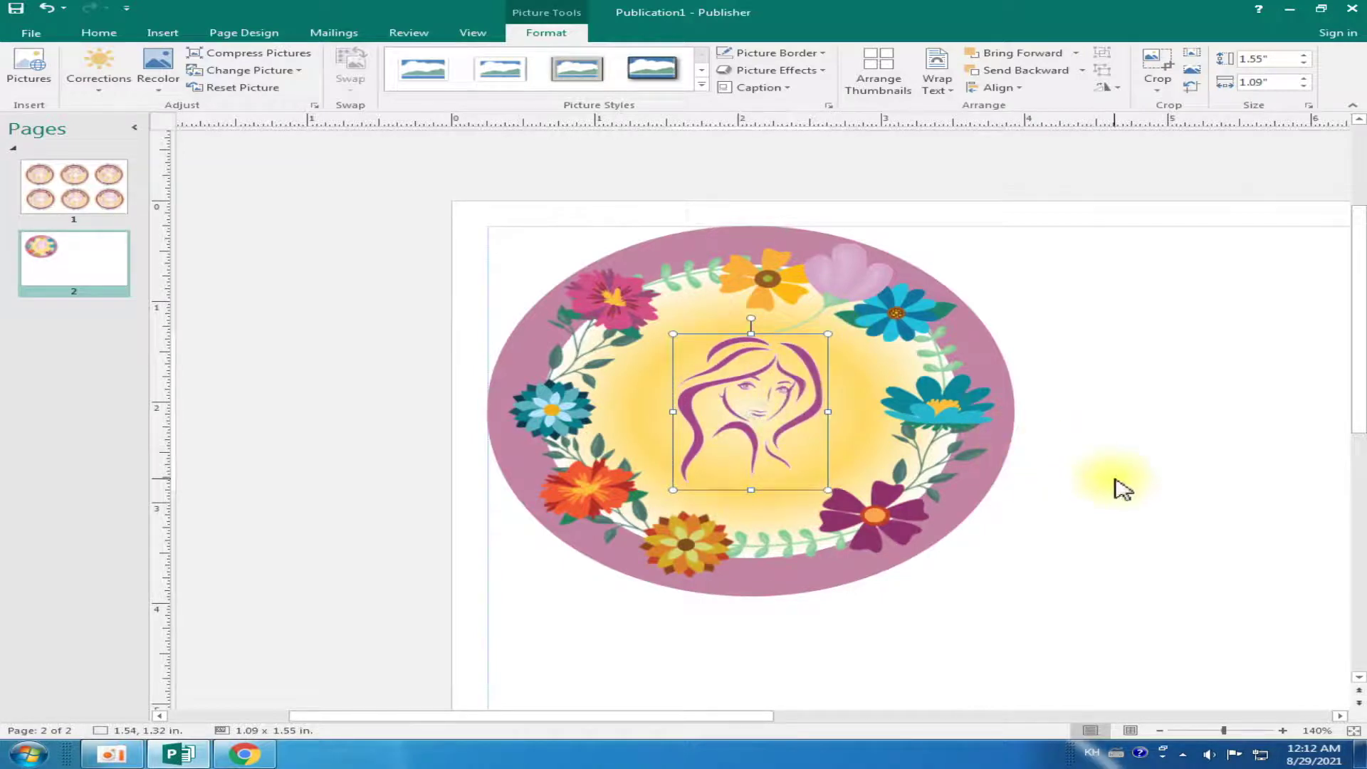
pyautogui.hotkey('alt', 'Left')
pyautogui.hotkey('alt', 'Left')
pyautogui.hotkey('alt', 'Left')
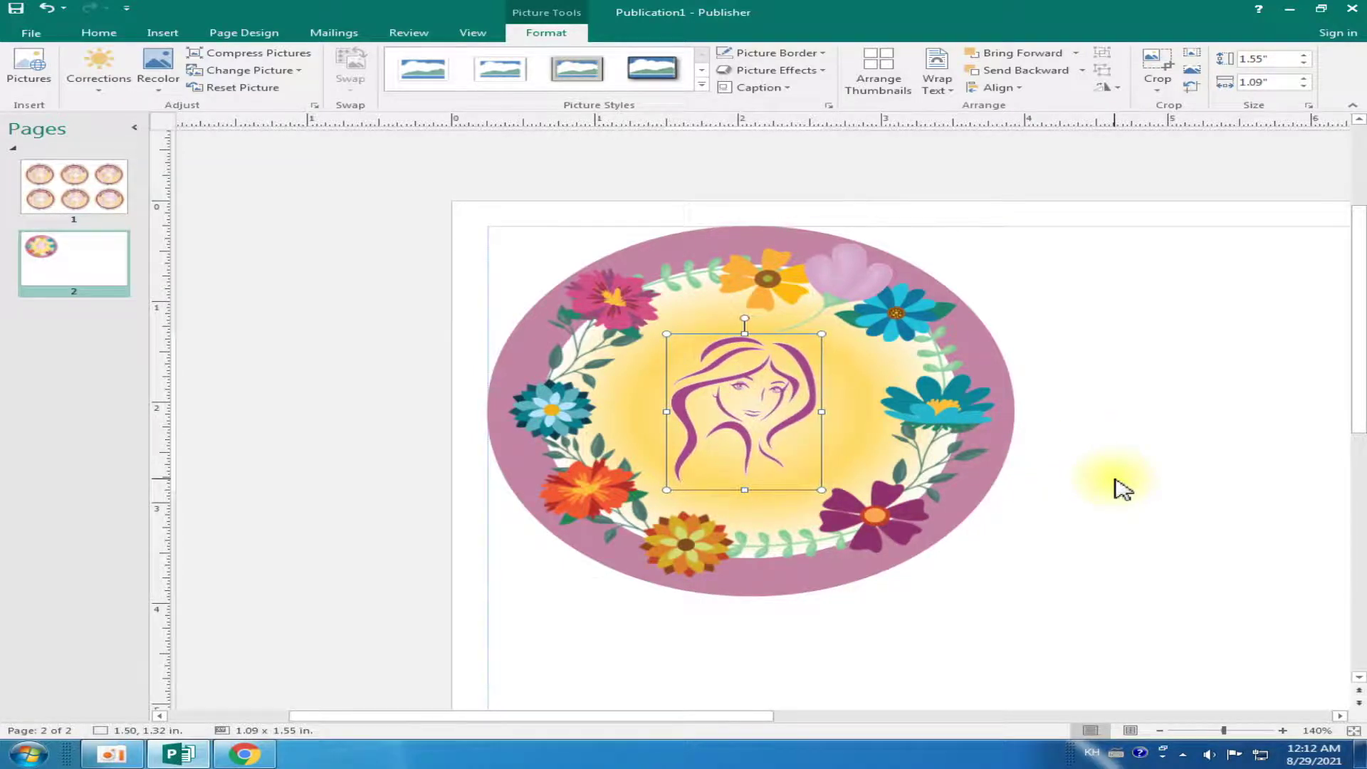
pyautogui.click(1039, 419)
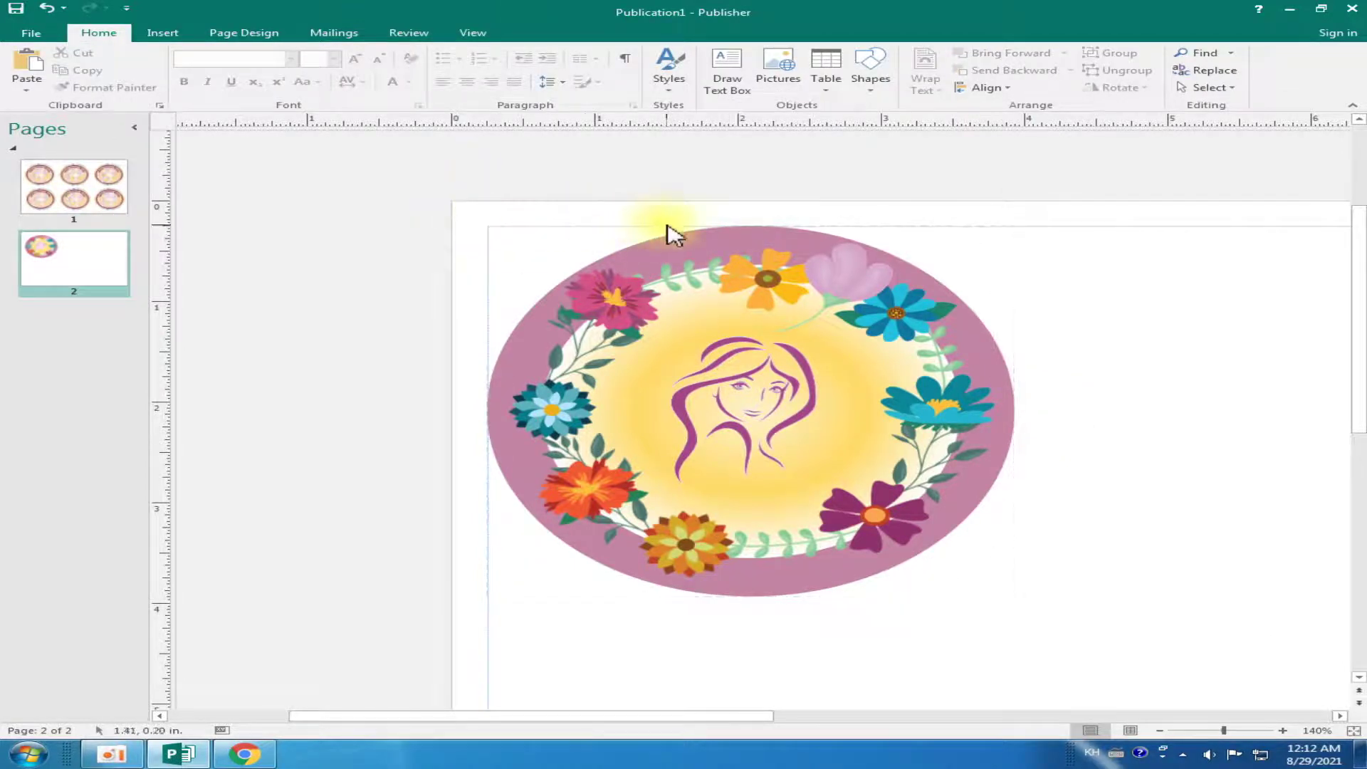
# Align the oval and face pictures with Align Center and Align Middle
pyautogui.moveTo(428, 187)
pyautogui.mouseDown()
pyautogui.moveTo(982, 512)
pyautogui.moveTo(1074, 672)
pyautogui.mouseUp()
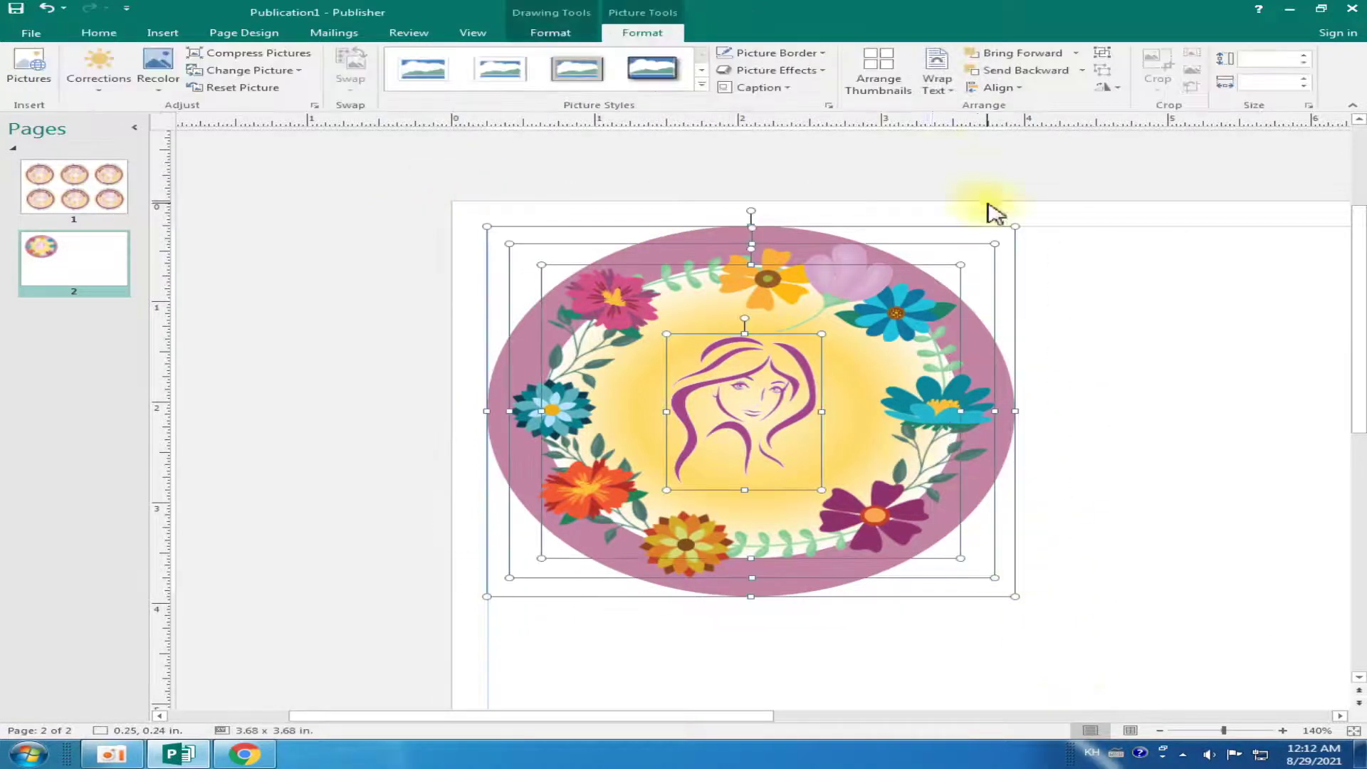
pyautogui.click(1011, 88)
pyautogui.click(1030, 128)
pyautogui.click(1011, 89)
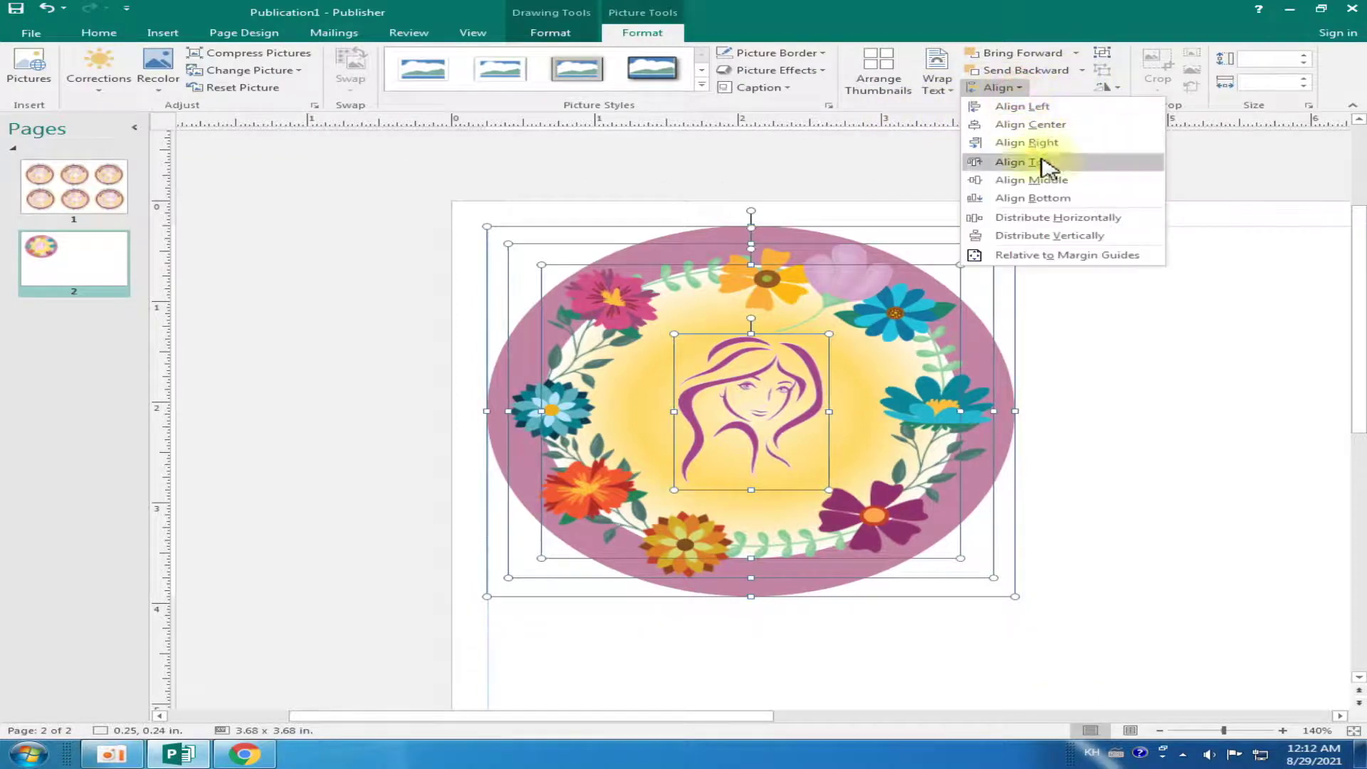
pyautogui.click(1046, 183)
pyautogui.click(1068, 329)
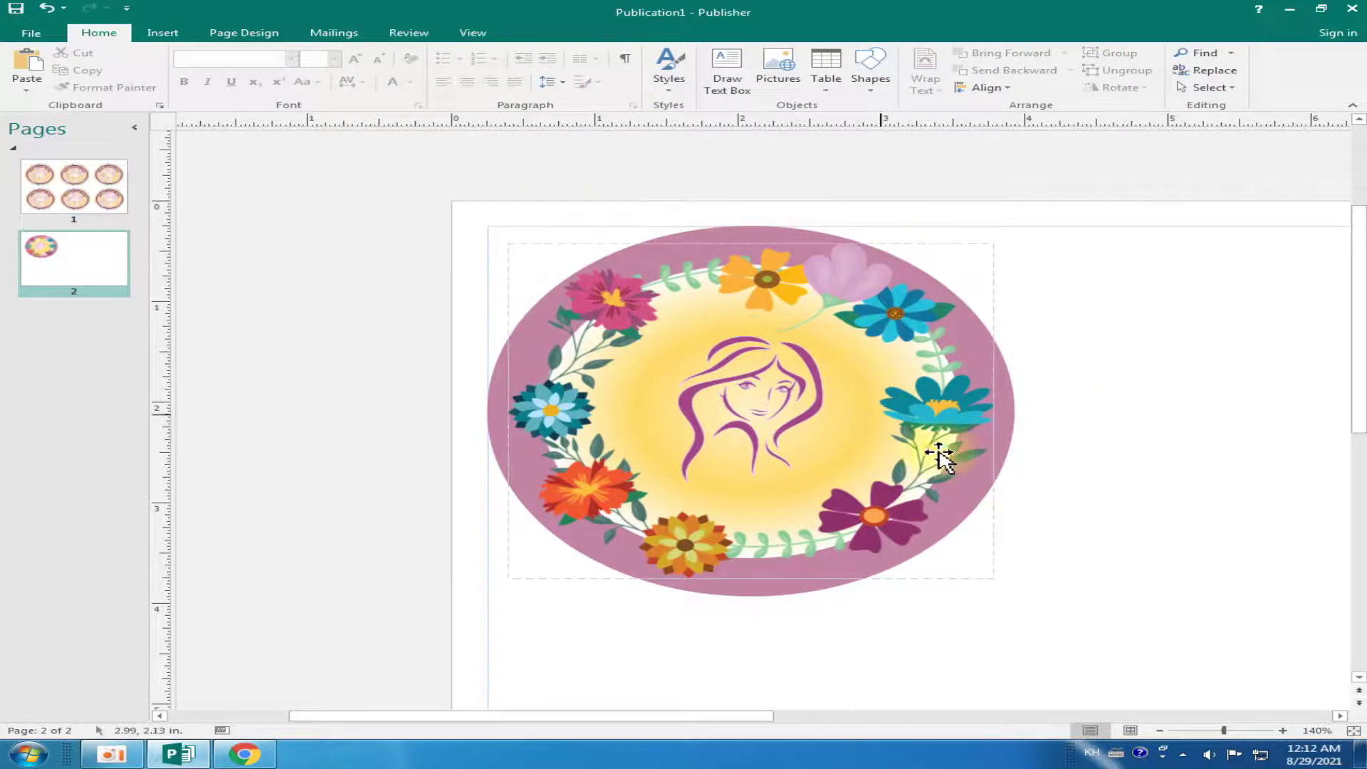
# Zoom the page view to 200% and bring up the WordArt style gallery
pyautogui.scroll(-1, 857, 498)
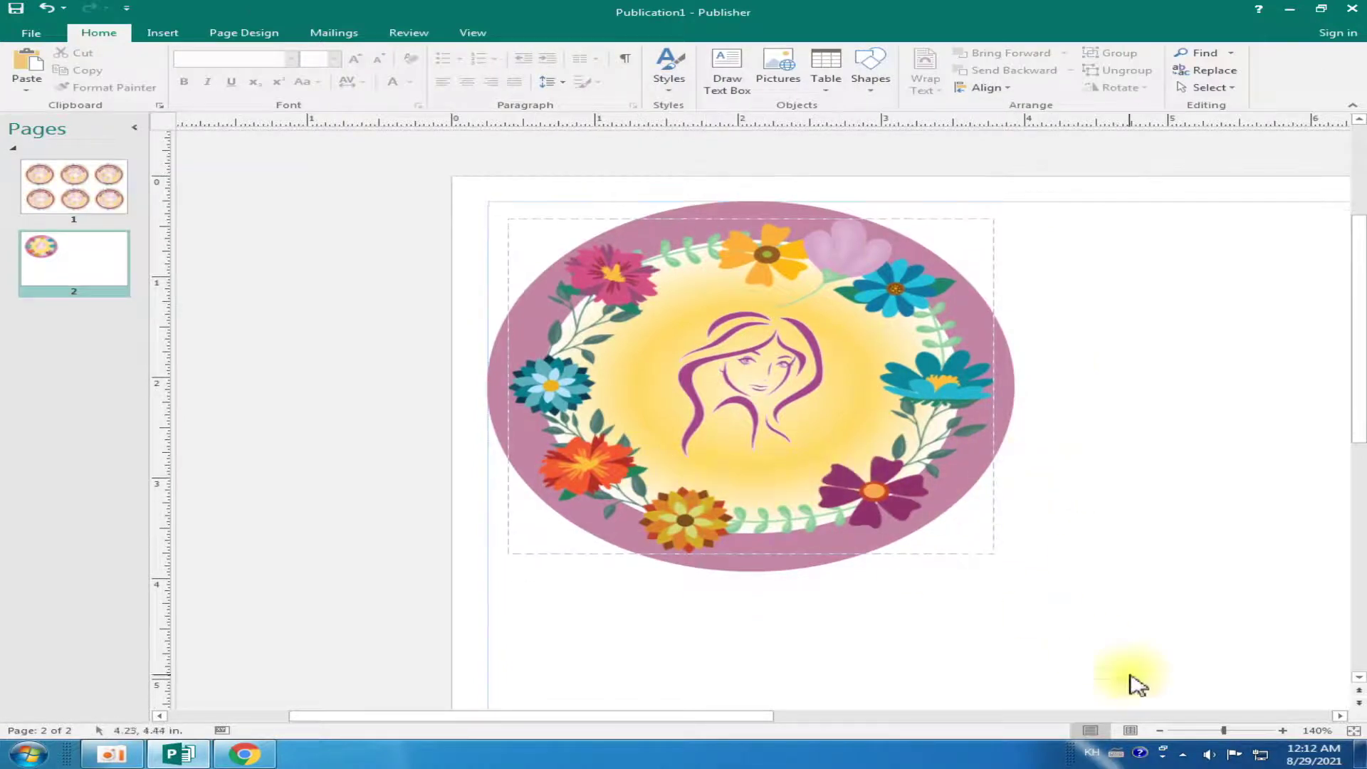
pyautogui.click(1283, 730)
pyautogui.click(1282, 731)
pyautogui.click(1282, 730)
pyautogui.click(1282, 731)
pyautogui.click(1282, 731)
pyautogui.click(1282, 731)
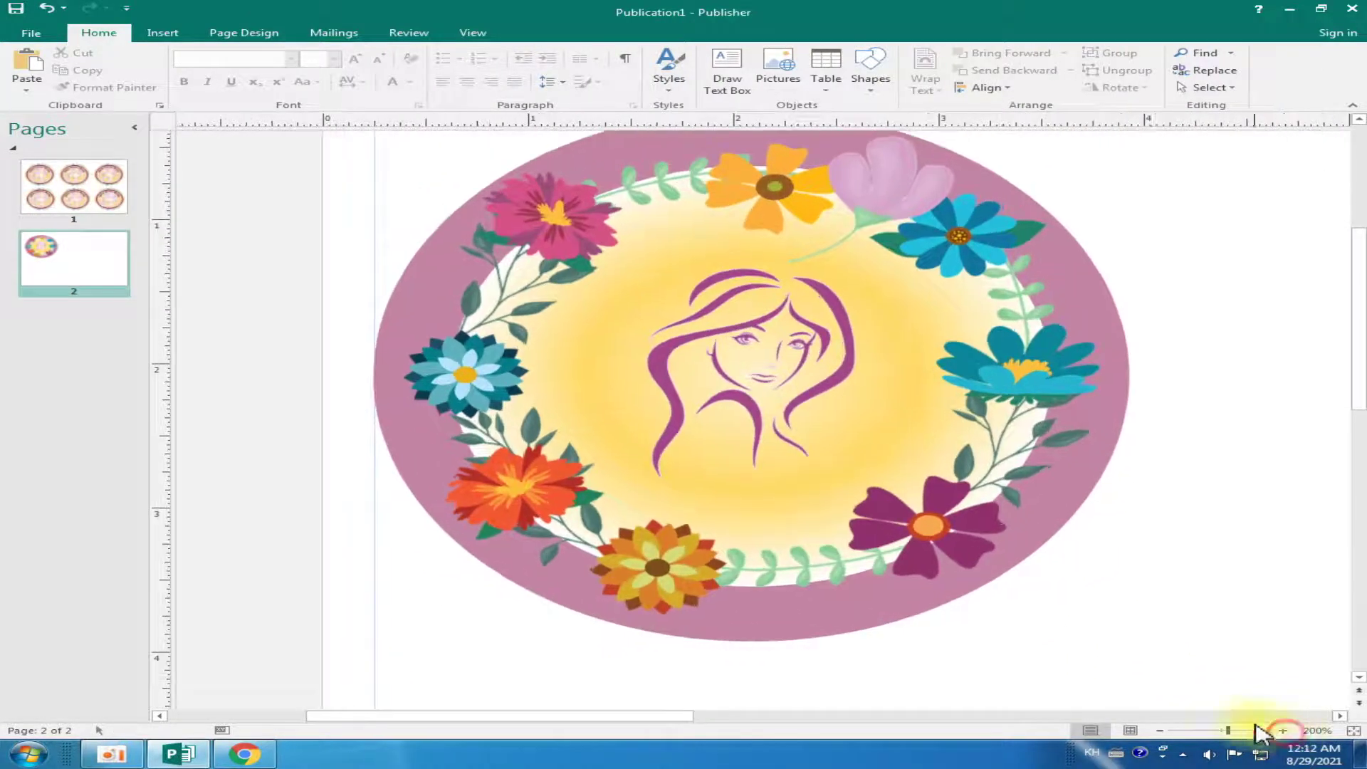
pyautogui.click(167, 35)
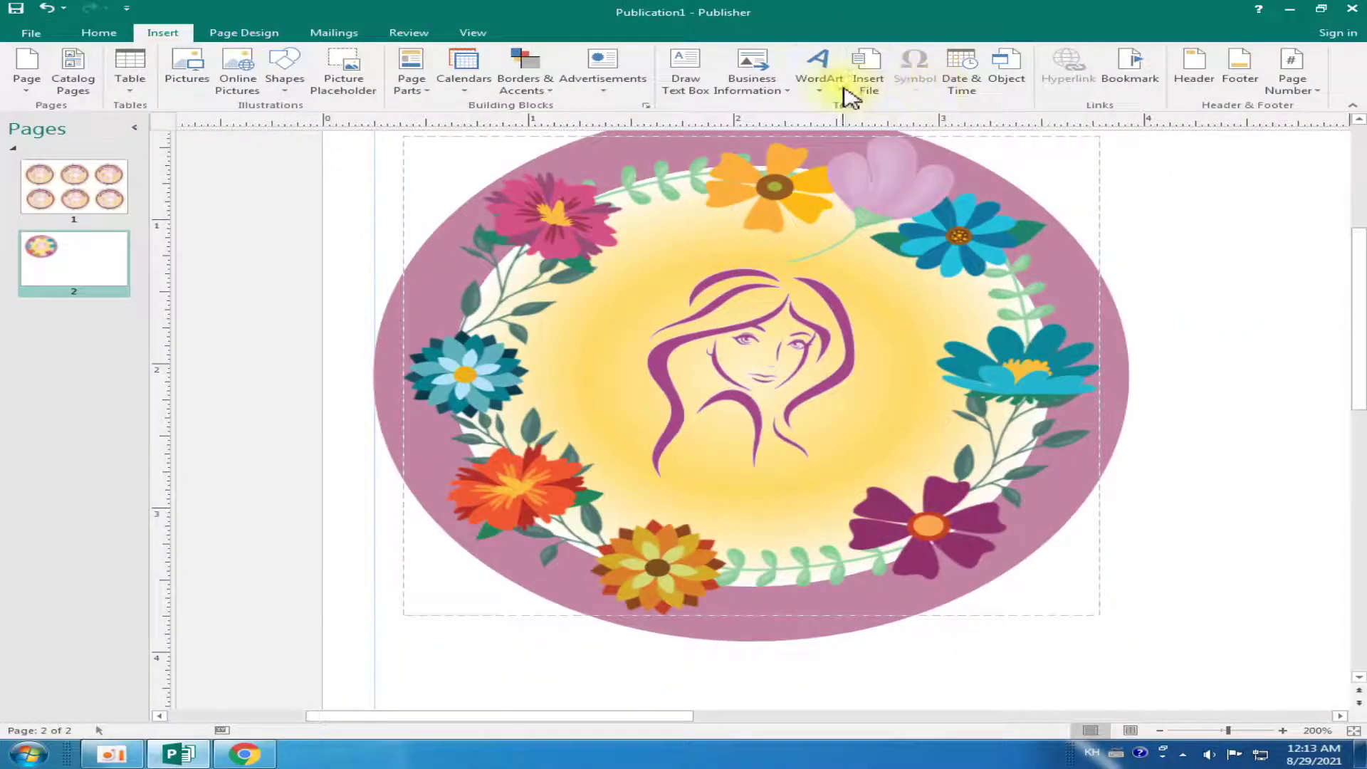
pyautogui.click(826, 89)
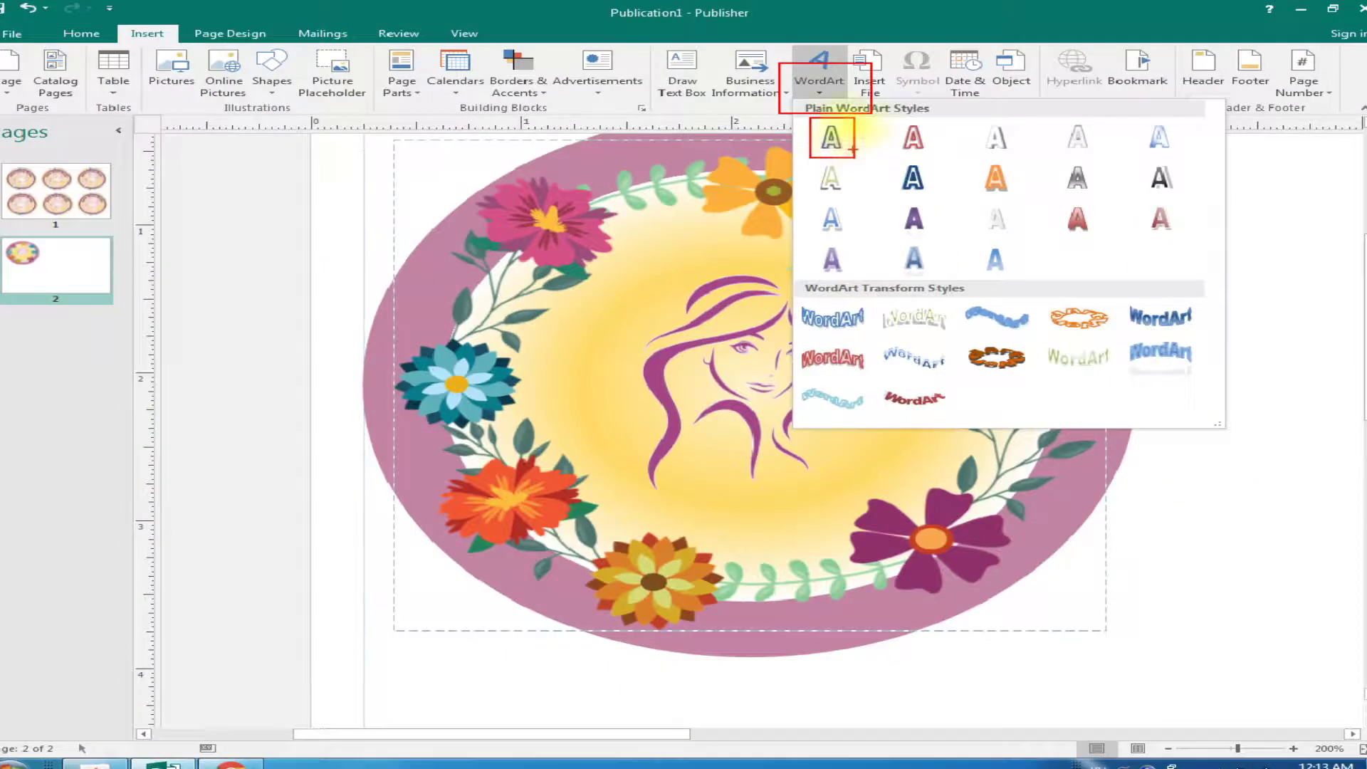
# Insert a plain-style WordArt reading 'Cream Body Care' in 36 pt Arial Black
pyautogui.click(821, 78)
pyautogui.click(829, 85)
pyautogui.click(836, 130)
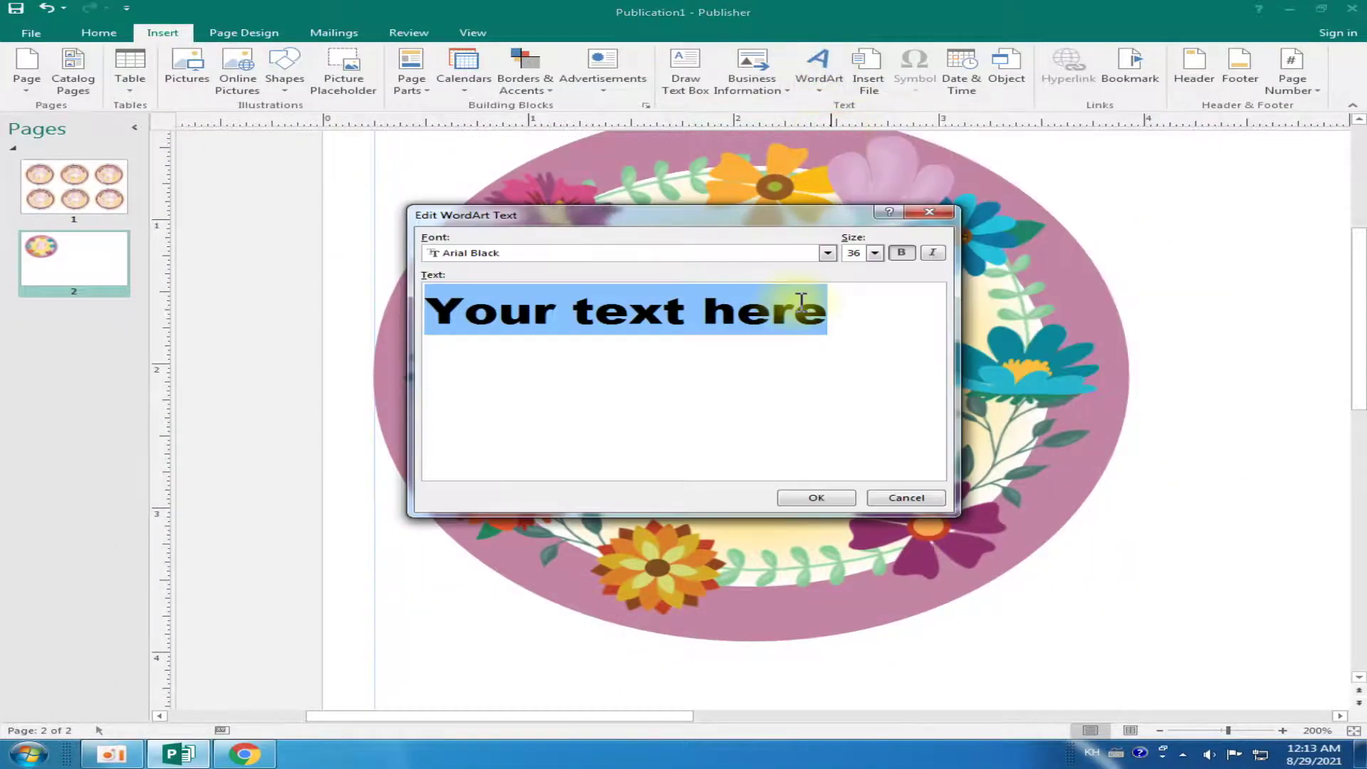
pyautogui.moveTo(840, 314); pyautogui.dragTo(329, 306)
pyautogui.write('ប')
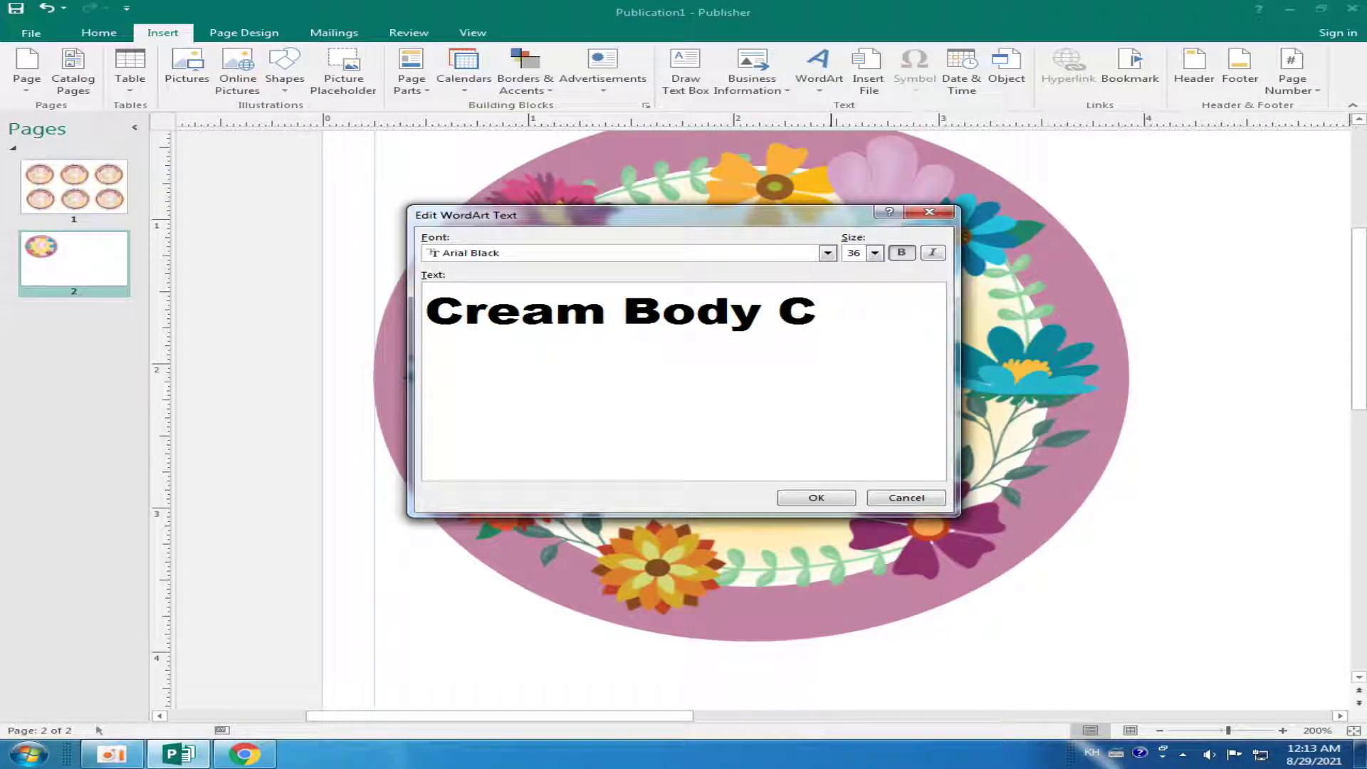
pyautogui.write('ew')
pyautogui.press('BackSpace')
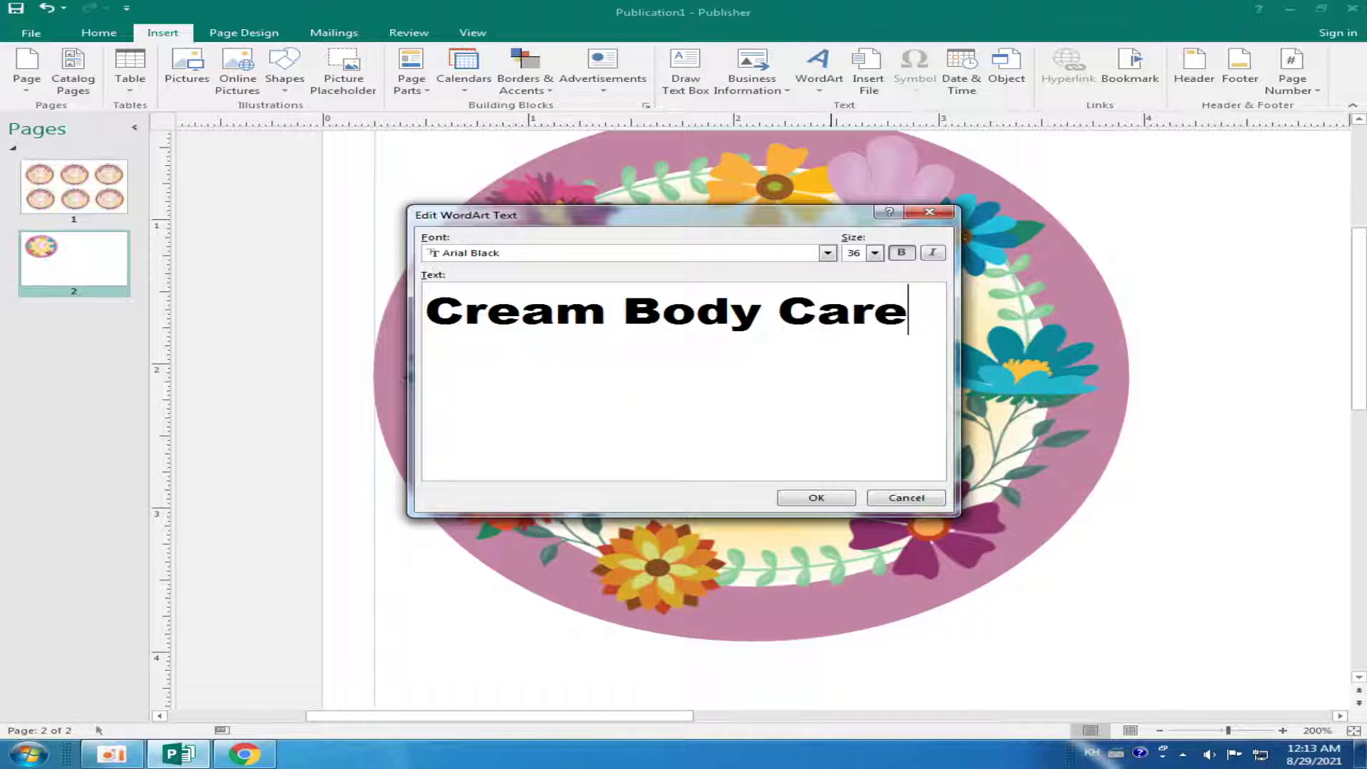
pyautogui.click(811, 499)
pyautogui.click(98, 198)
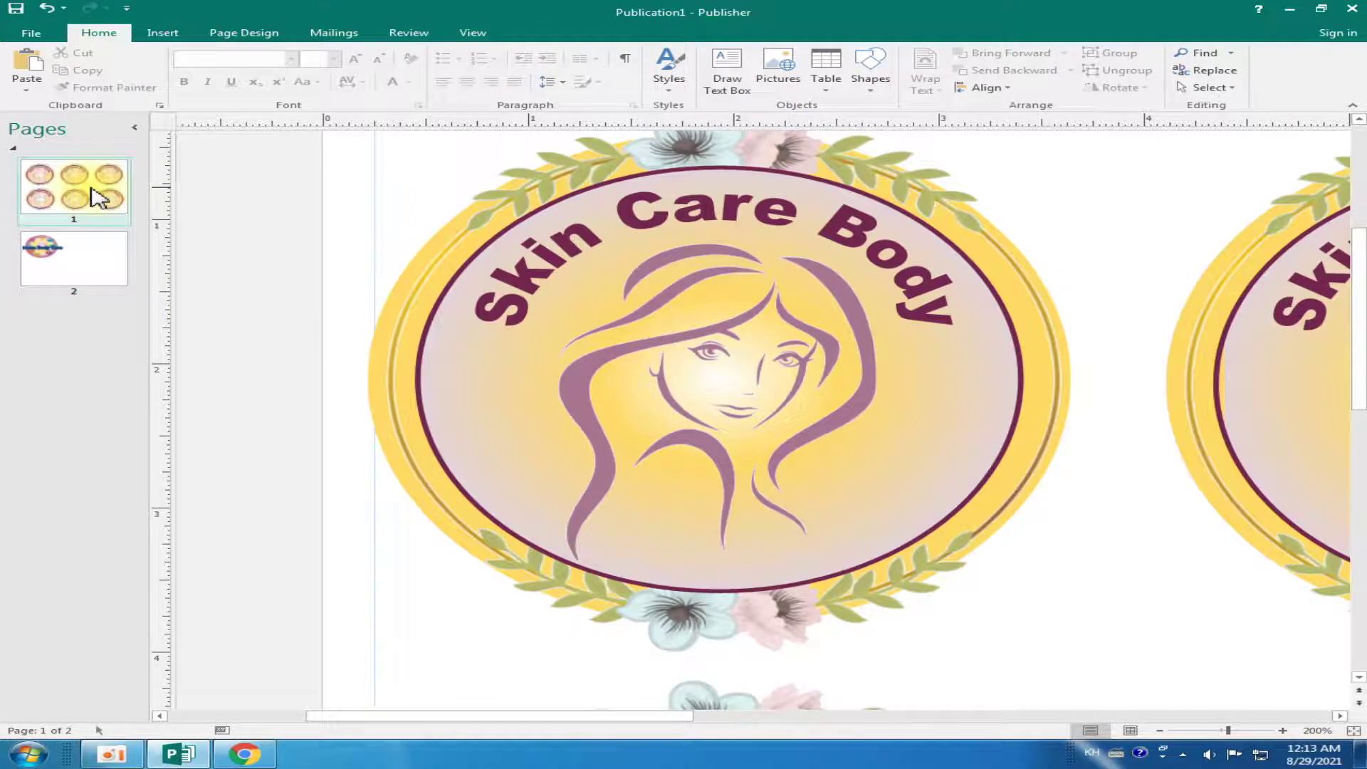
# On page 2, remove the shadow from the Cream Body Care WordArt
pyautogui.click(67, 253)
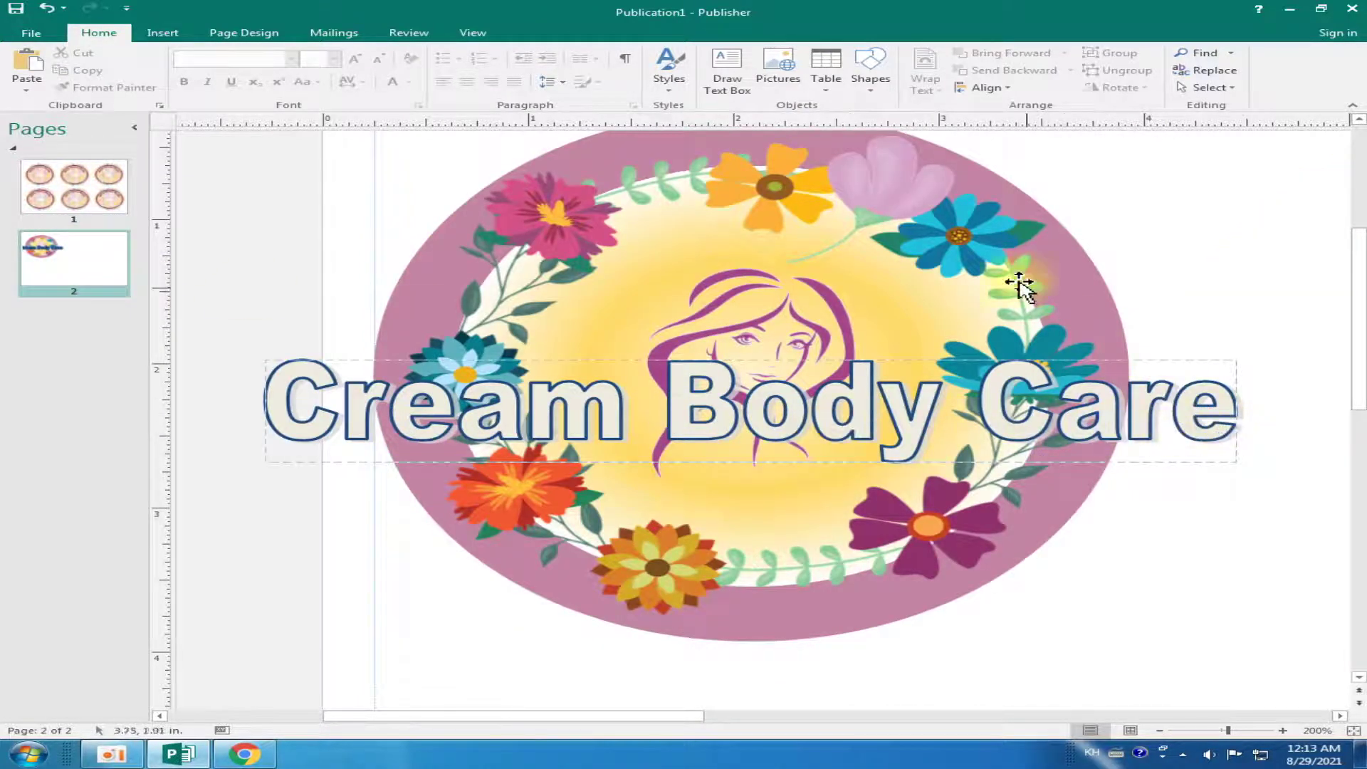
pyautogui.click(1036, 339)
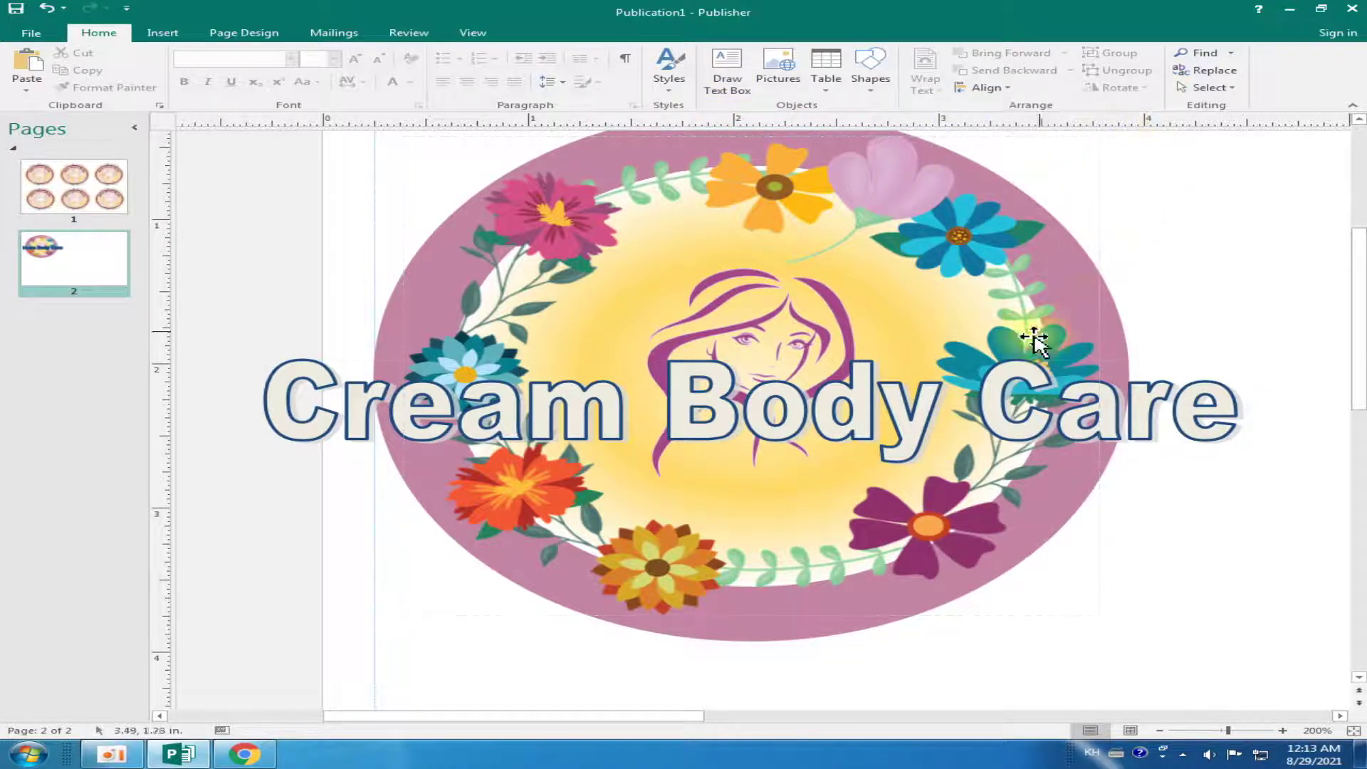
pyautogui.click(769, 406)
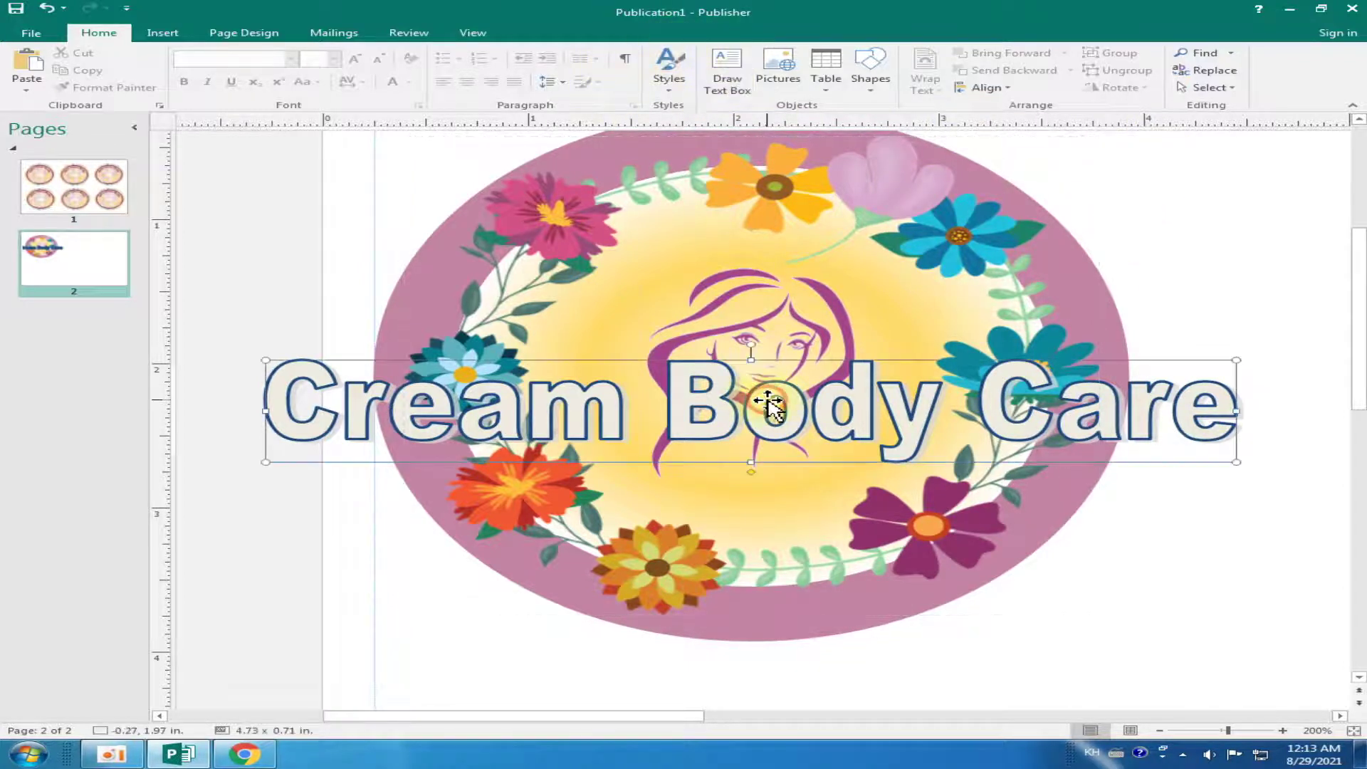
pyautogui.click(532, 33)
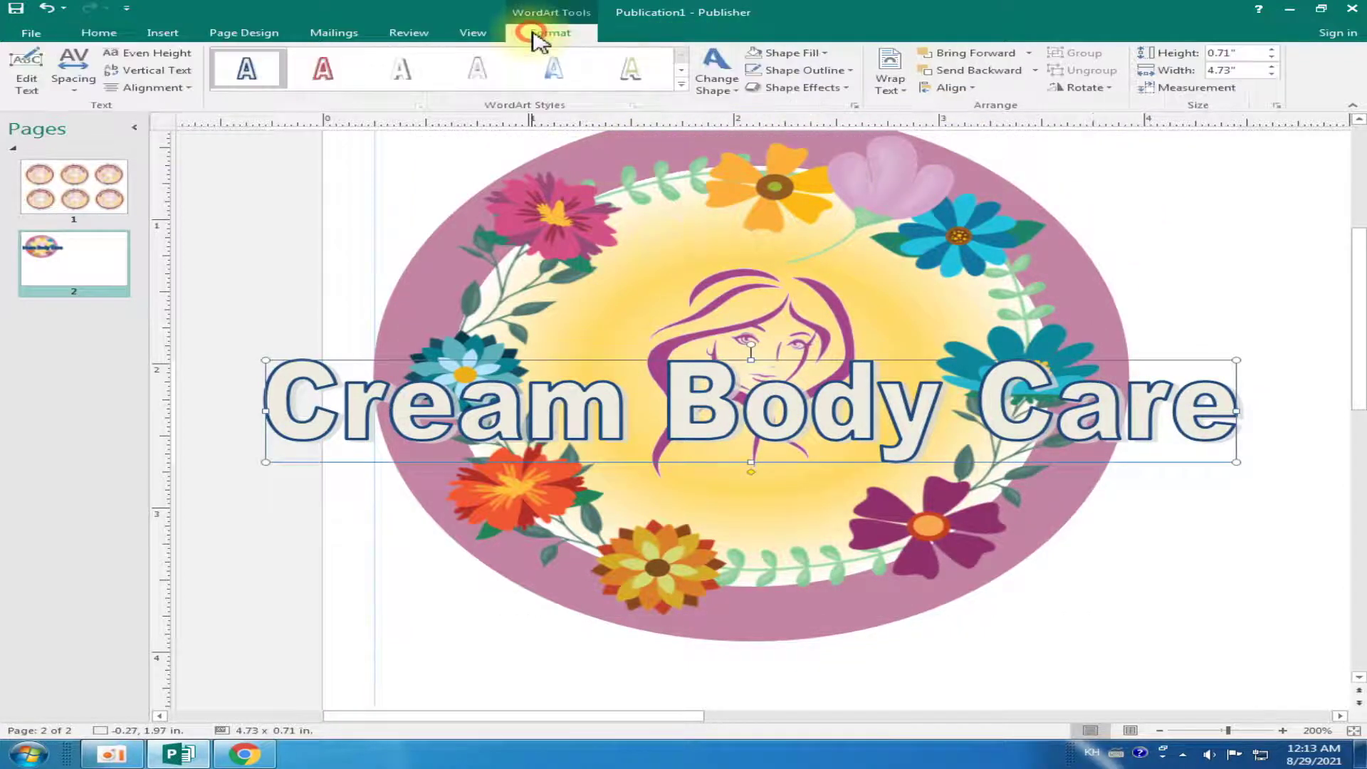
pyautogui.click(840, 87)
pyautogui.moveTo(818, 147)
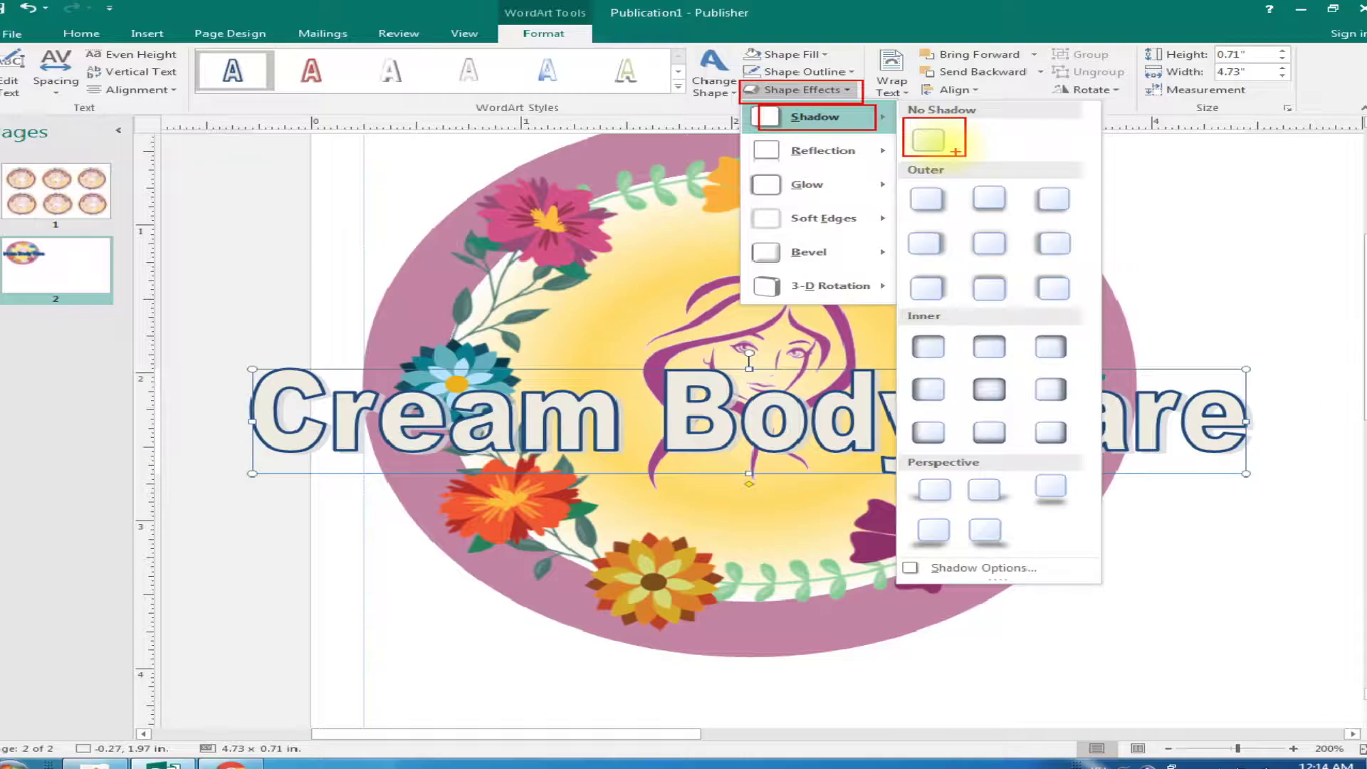
pyautogui.click(930, 138)
pyautogui.click(844, 87)
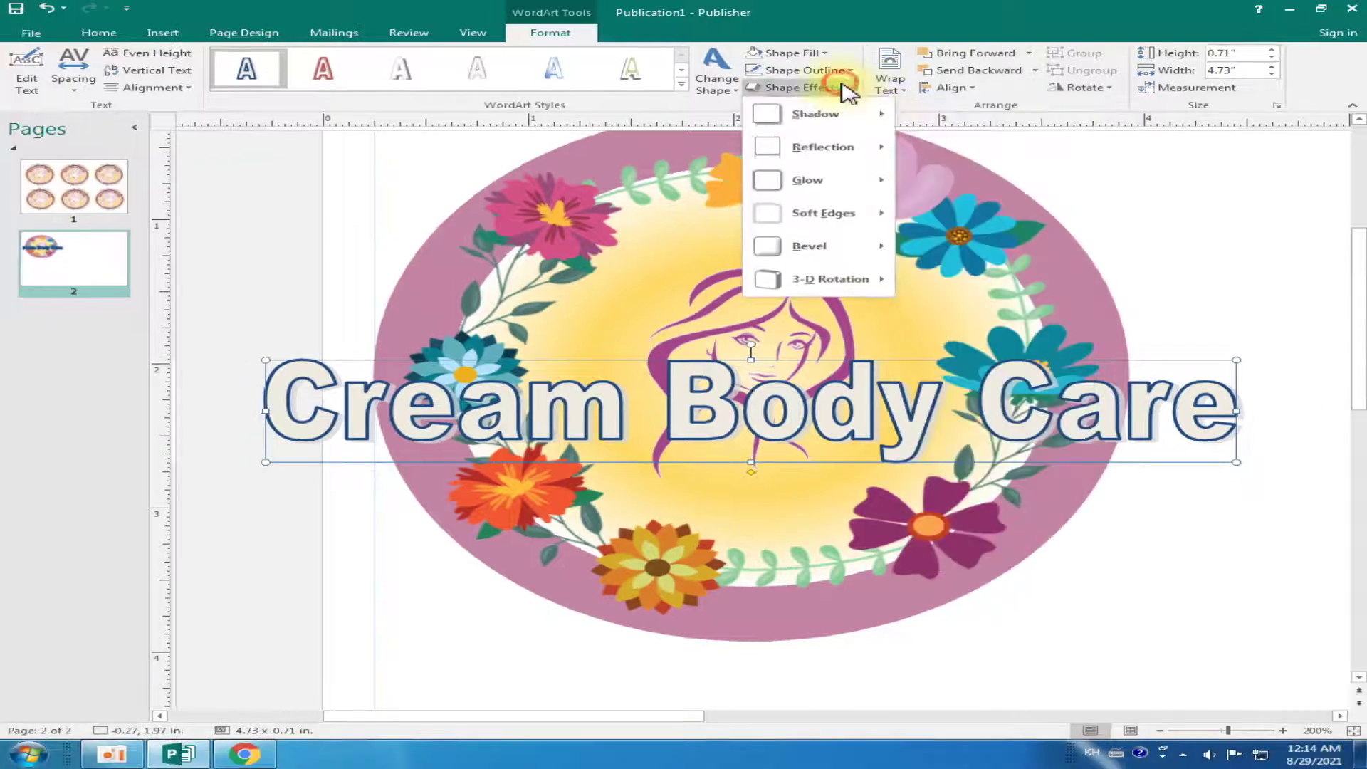
pyautogui.moveTo(814, 114)
pyautogui.click(918, 142)
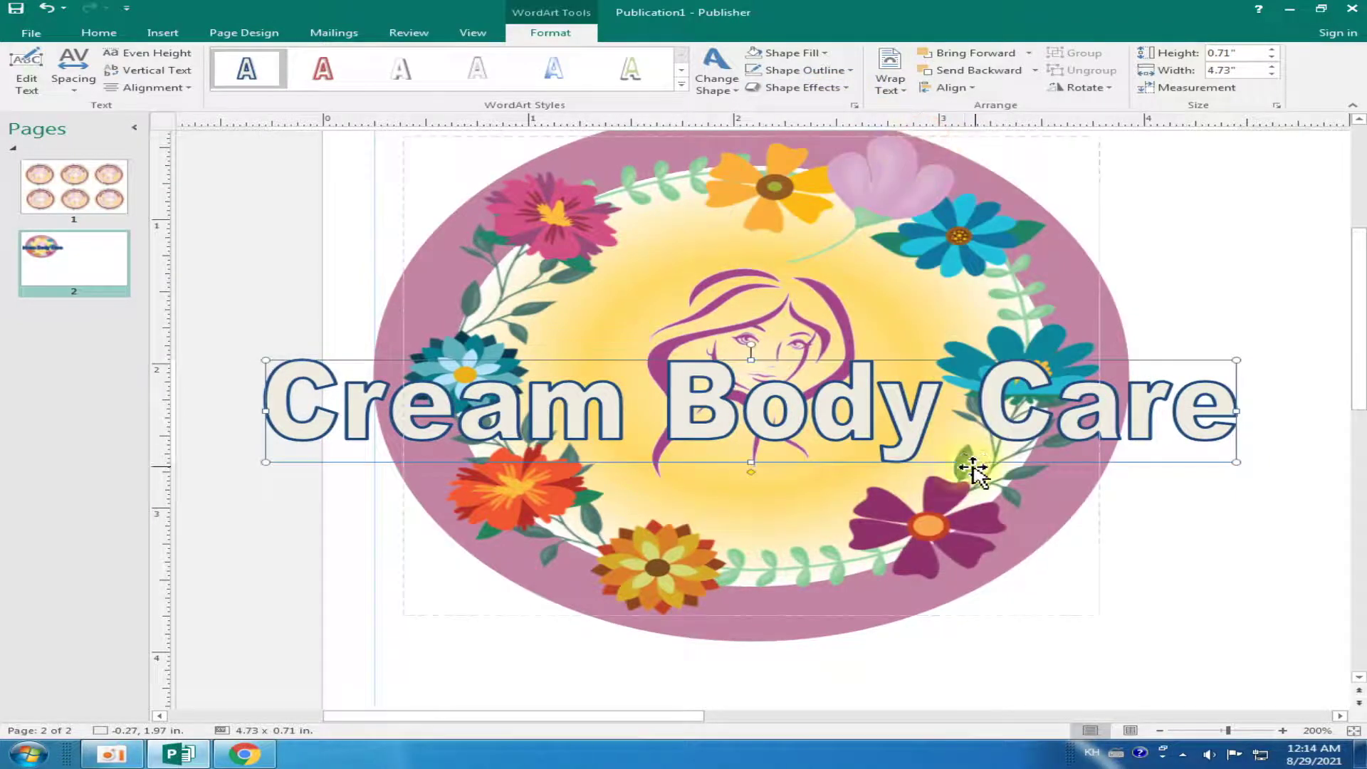
# Fill the WordArt solid dark blue and remove its outline
pyautogui.click(822, 54)
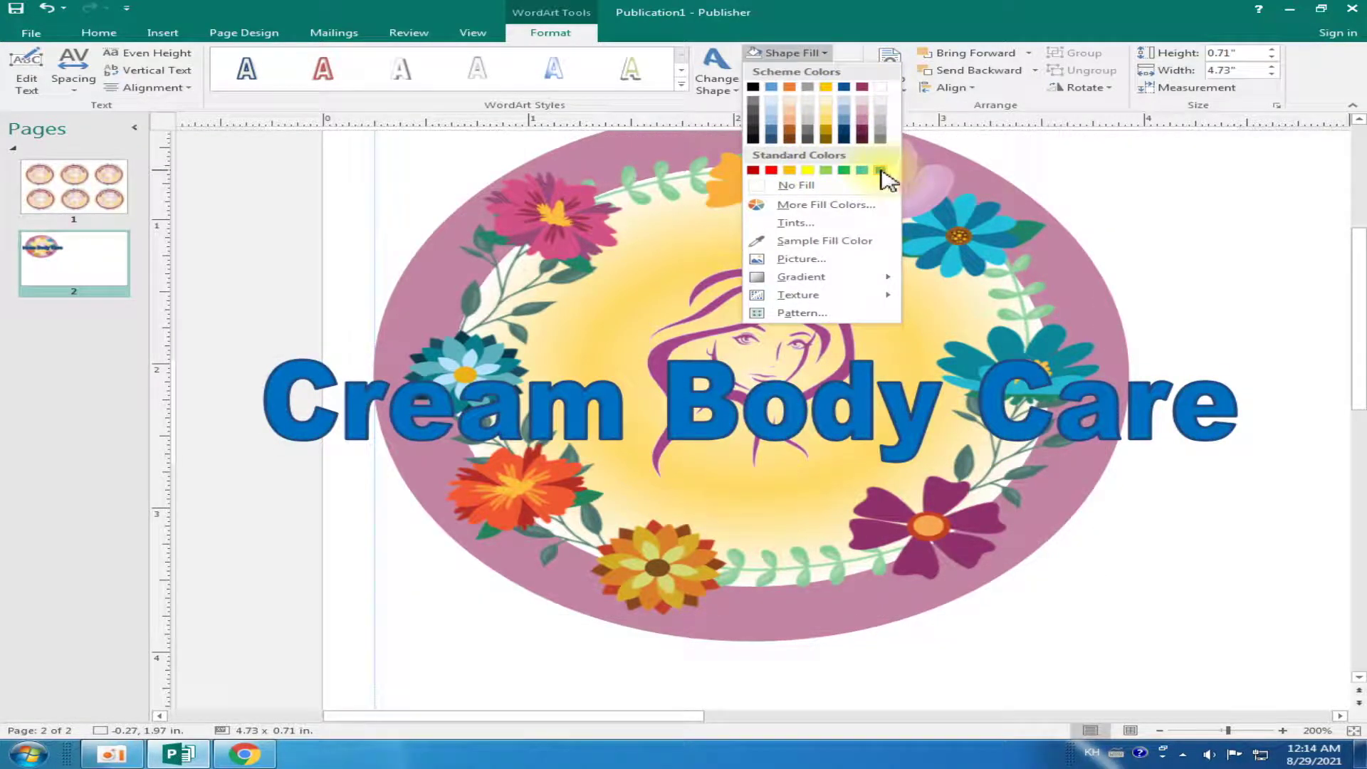
pyautogui.click(845, 128)
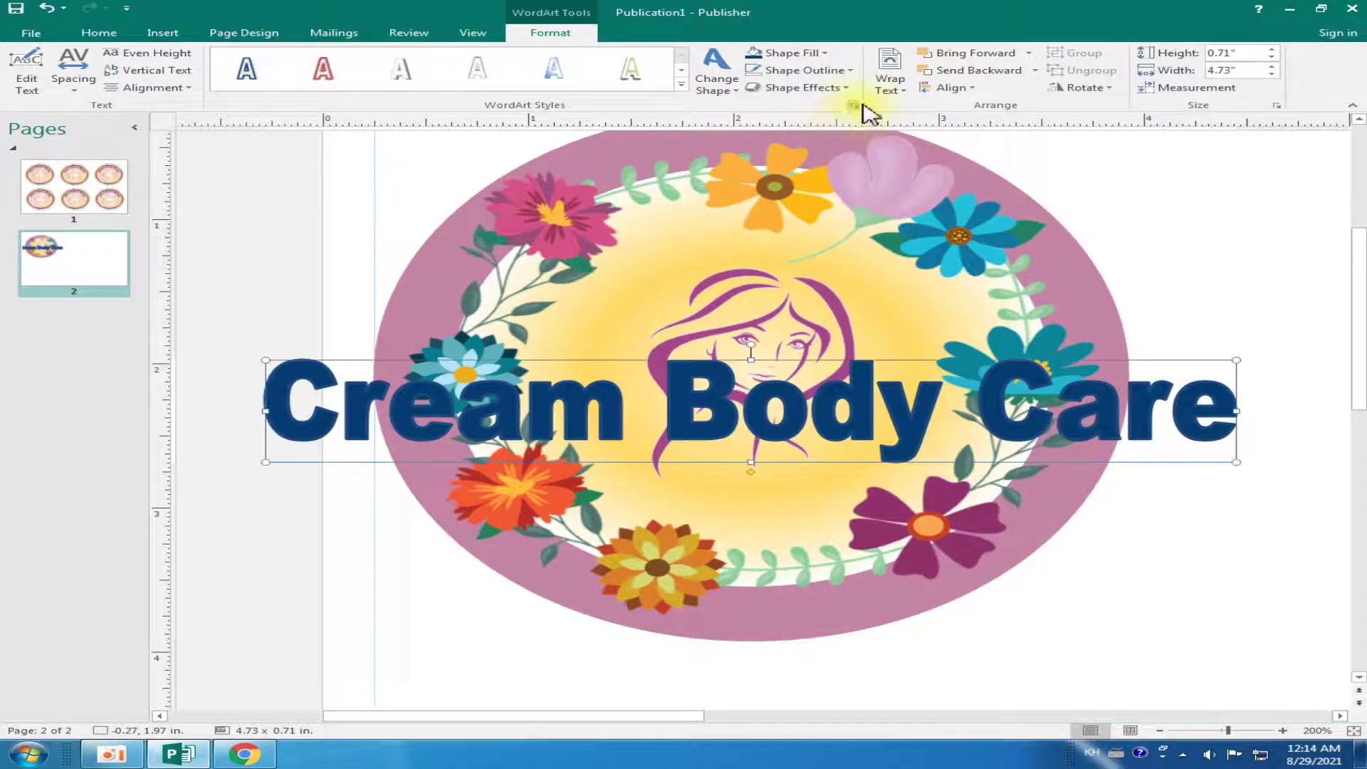
pyautogui.click(850, 71)
pyautogui.click(823, 204)
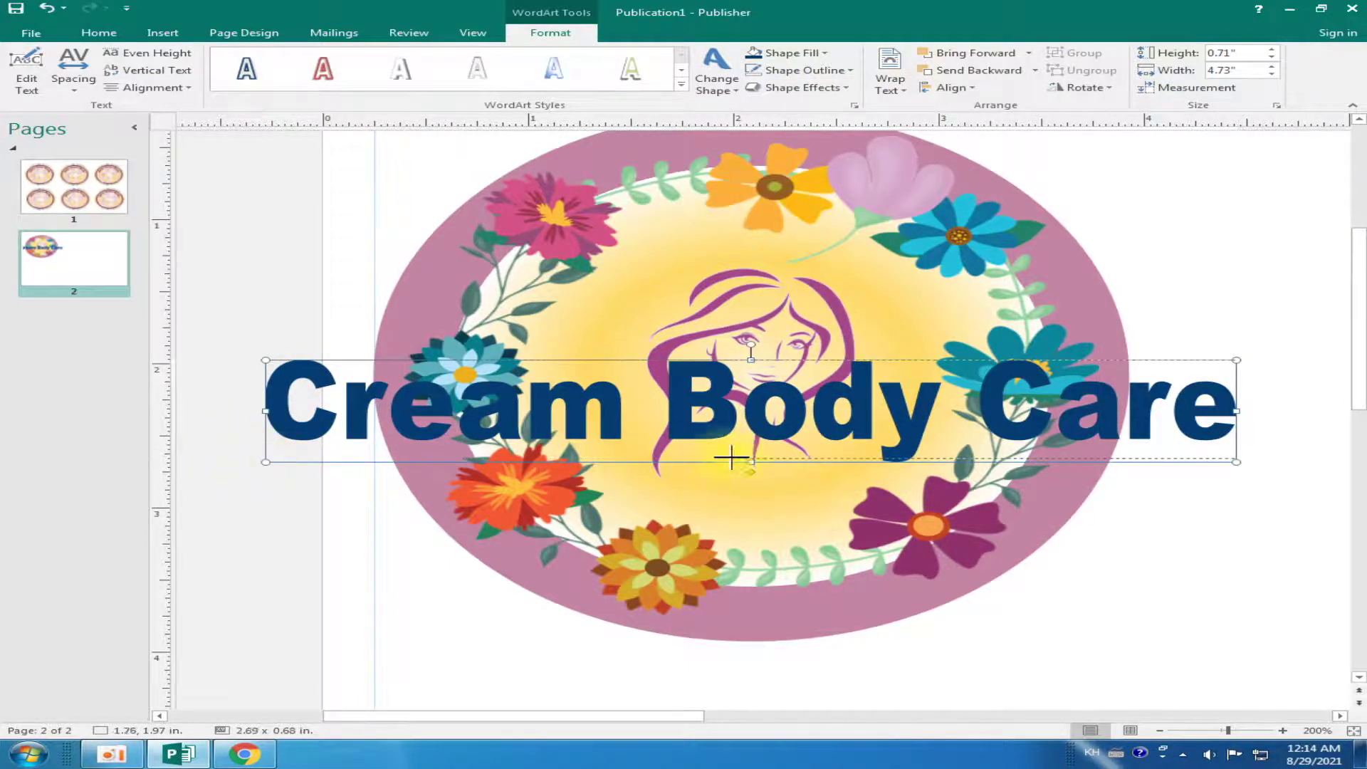
# Shrink the Cream Body Care title to about 2.15 x 0.38 in and move it below the face
pyautogui.moveTo(263, 462); pyautogui.dragTo(796, 458)
pyautogui.moveTo(1002, 463)
pyautogui.mouseDown()
pyautogui.moveTo(1043, 396)
pyautogui.moveTo(797, 470)
pyautogui.moveTo(770, 330)
pyautogui.mouseUp()
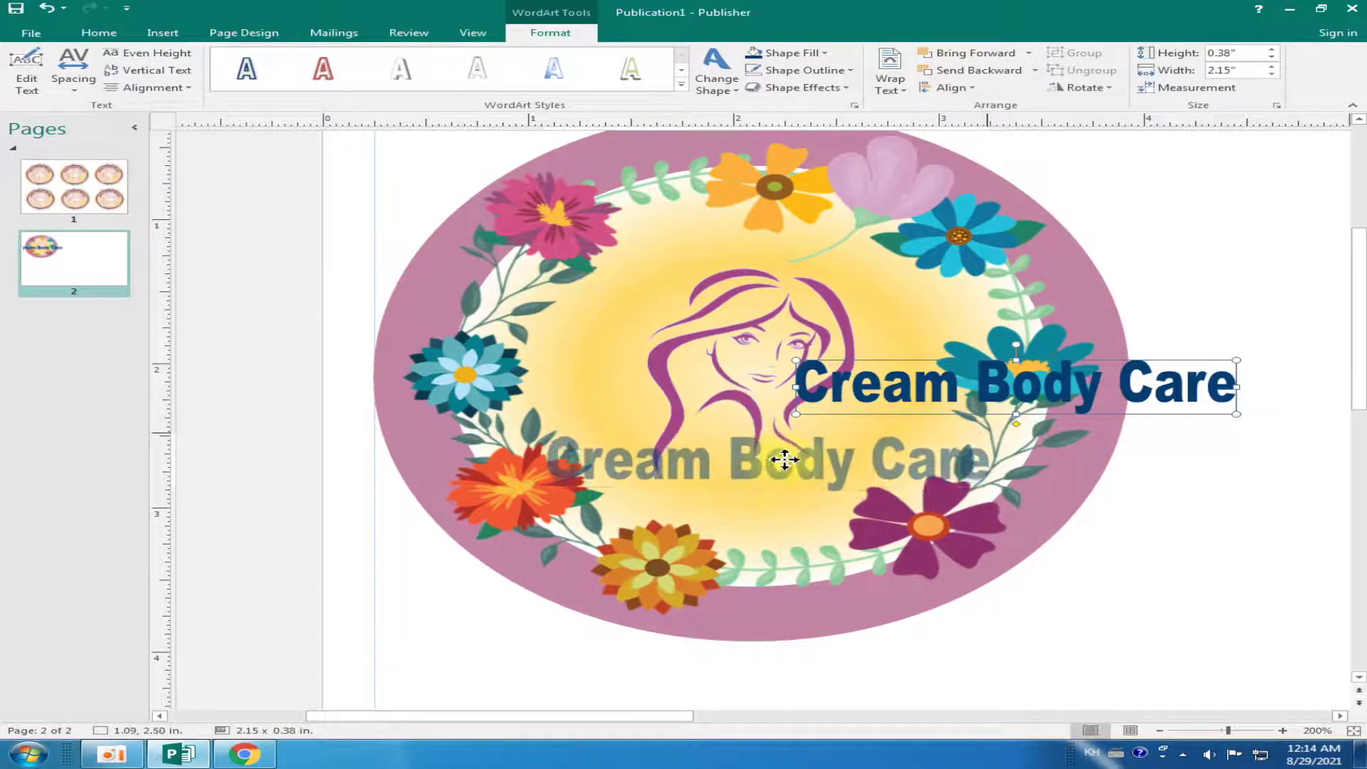
pyautogui.moveTo(770, 330); pyautogui.dragTo(770, 470)
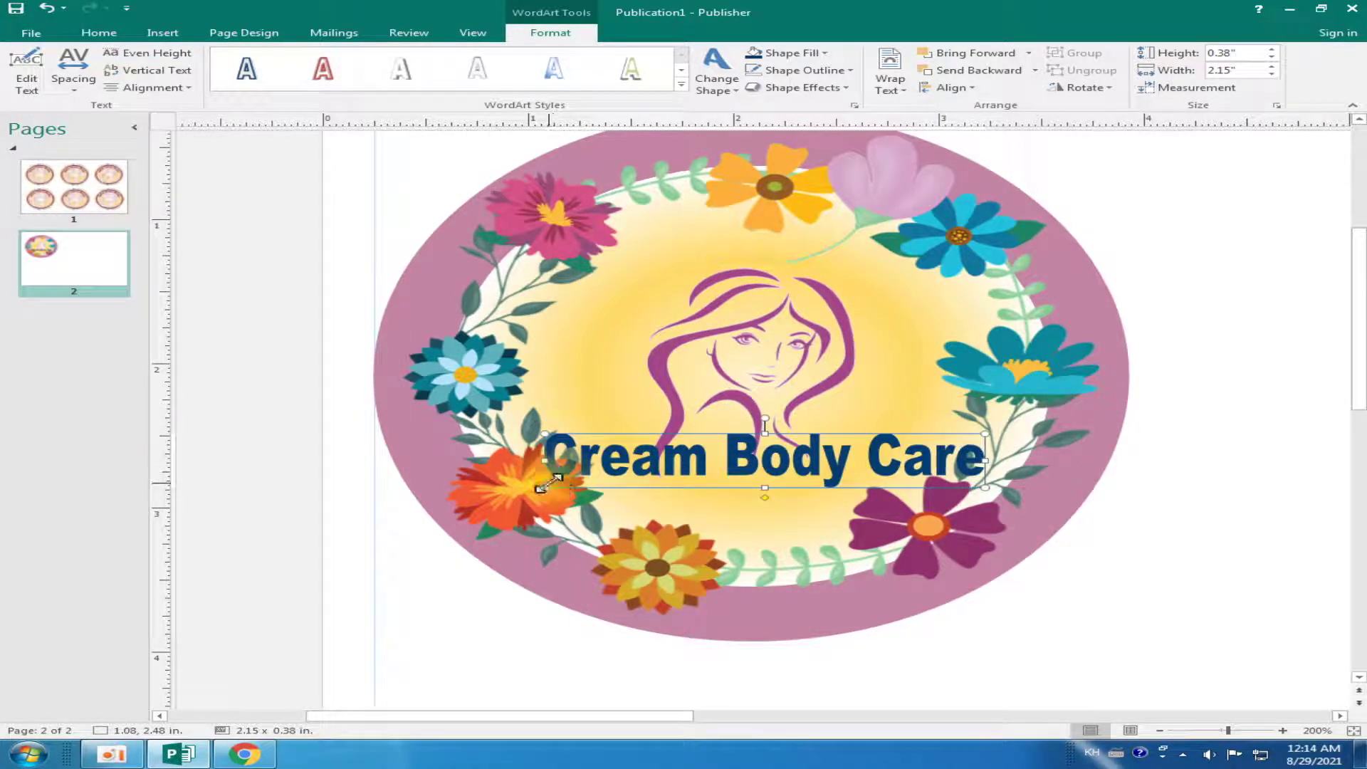
pyautogui.moveTo(545, 488); pyautogui.dragTo(635, 476)
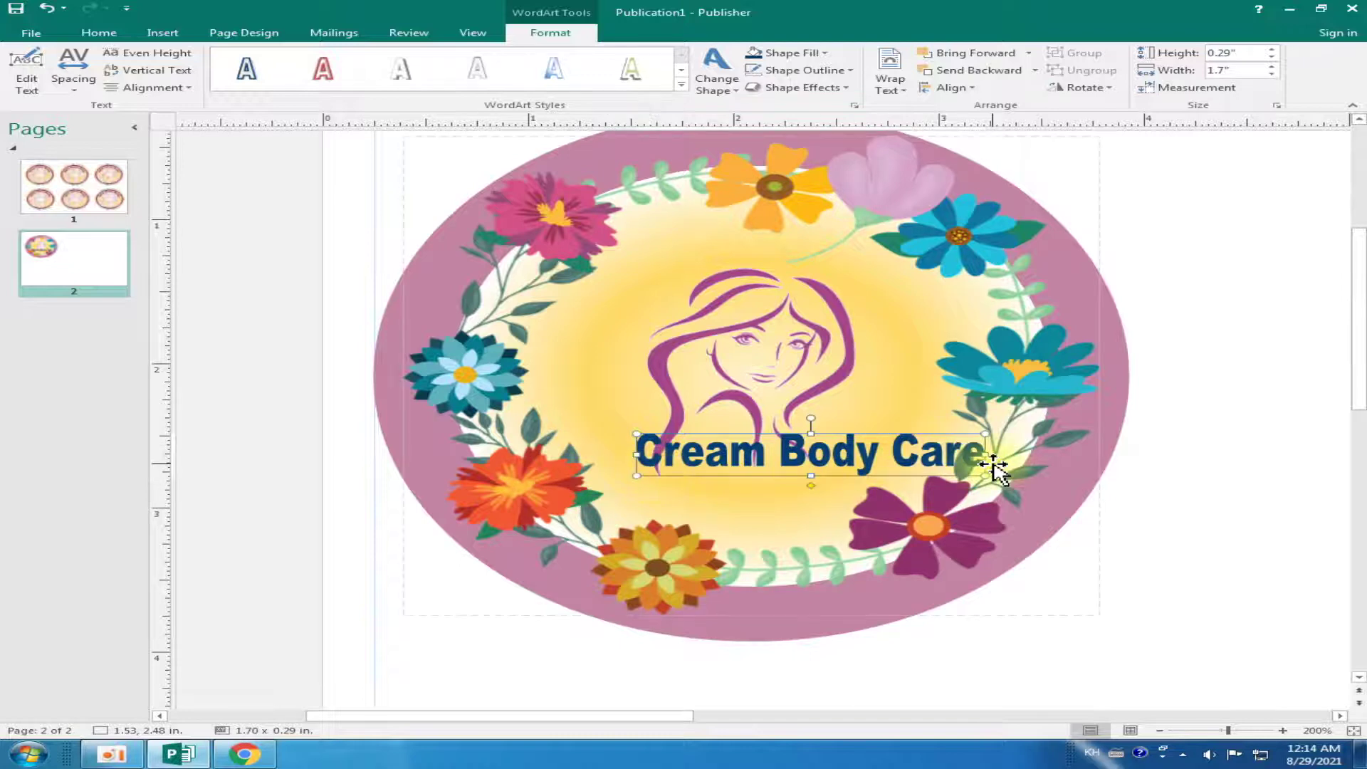
pyautogui.moveTo(988, 454); pyautogui.dragTo(916, 454)
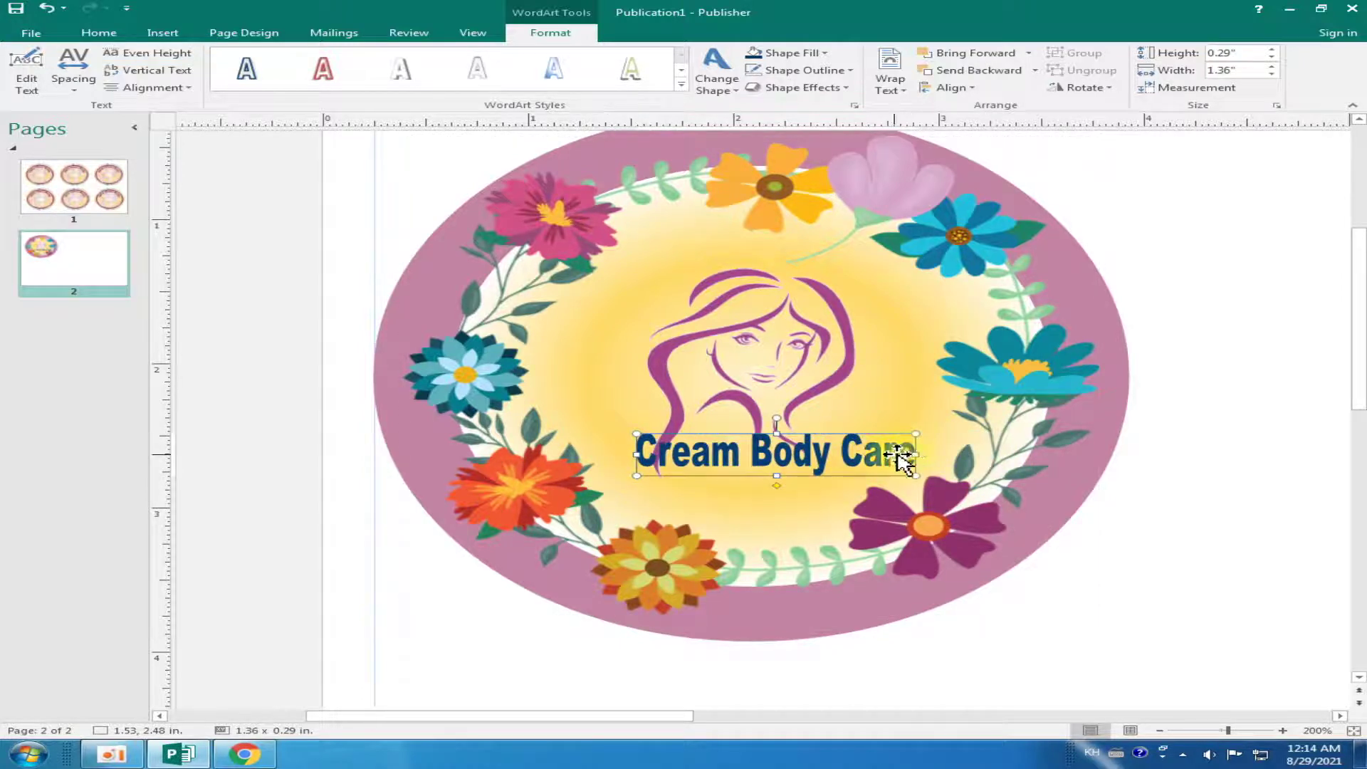
# Nudge the face picture upward and enlarge the title to 1.55 x 0.39 in
pyautogui.click(776, 370)
pyautogui.hotkey('alt', 'Up')
pyautogui.hotkey('alt', 'Up')
pyautogui.hotkey('alt', 'Up')
pyautogui.hotkey('alt', 'Up')
pyautogui.hotkey('alt', 'Up')
pyautogui.hotkey('alt', 'Up')
pyautogui.hotkey('alt', 'Up')
pyautogui.hotkey('alt', 'Up')
pyautogui.hotkey('alt', 'Up')
pyautogui.hotkey('alt', 'Up')
pyautogui.hotkey('alt', 'Up')
pyautogui.hotkey('alt', 'Up')
pyautogui.hotkey('alt', 'Up')
pyautogui.hotkey('alt', 'Up')
pyautogui.hotkey('alt', 'Up')
pyautogui.hotkey('alt', 'Up')
pyautogui.hotkey('alt', 'Up')
pyautogui.hotkey('alt', 'Up')
pyautogui.hotkey('alt', 'Up')
pyautogui.hotkey('alt', 'Up')
pyautogui.hotkey('alt', 'Up')
pyautogui.hotkey('alt', 'Up')
pyautogui.hotkey('alt', 'Up')
pyautogui.click(787, 462)
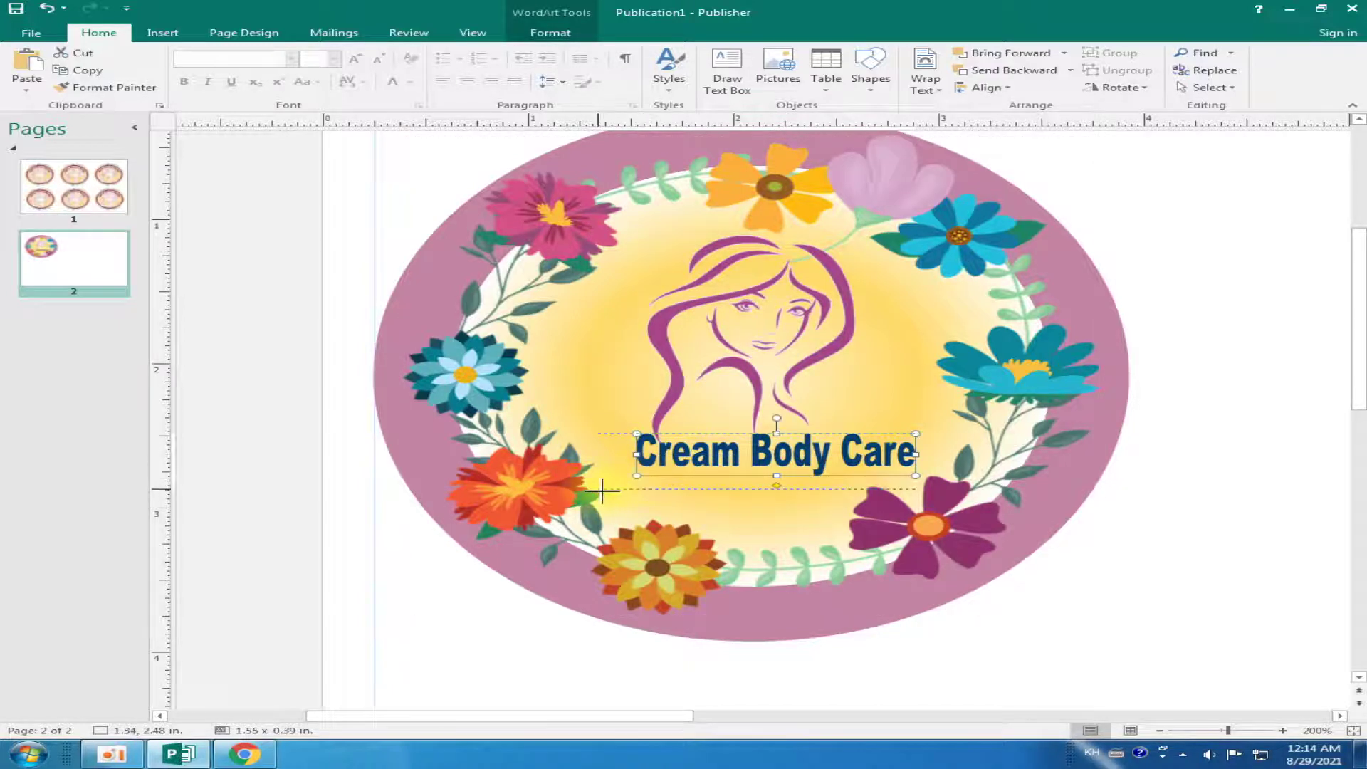
pyautogui.moveTo(635, 478); pyautogui.dragTo(602, 489)
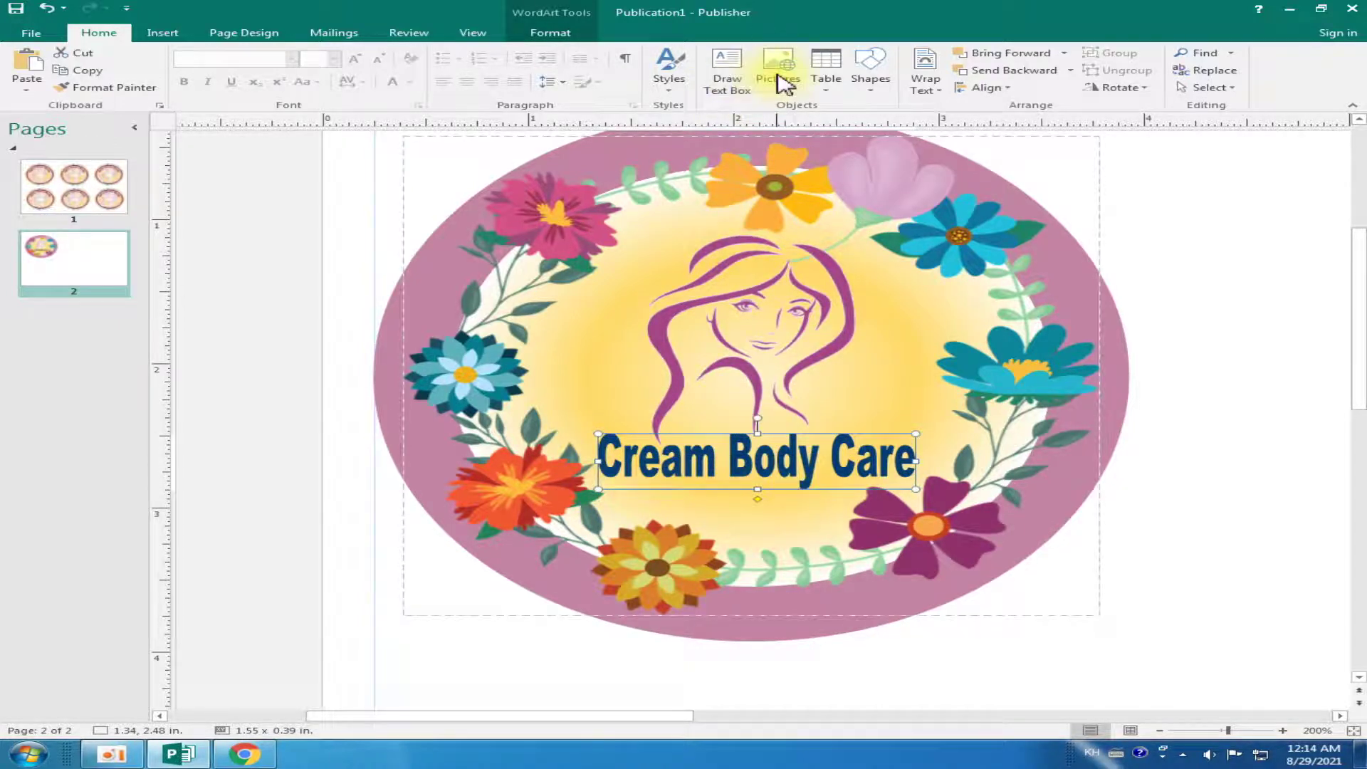
pyautogui.click(562, 32)
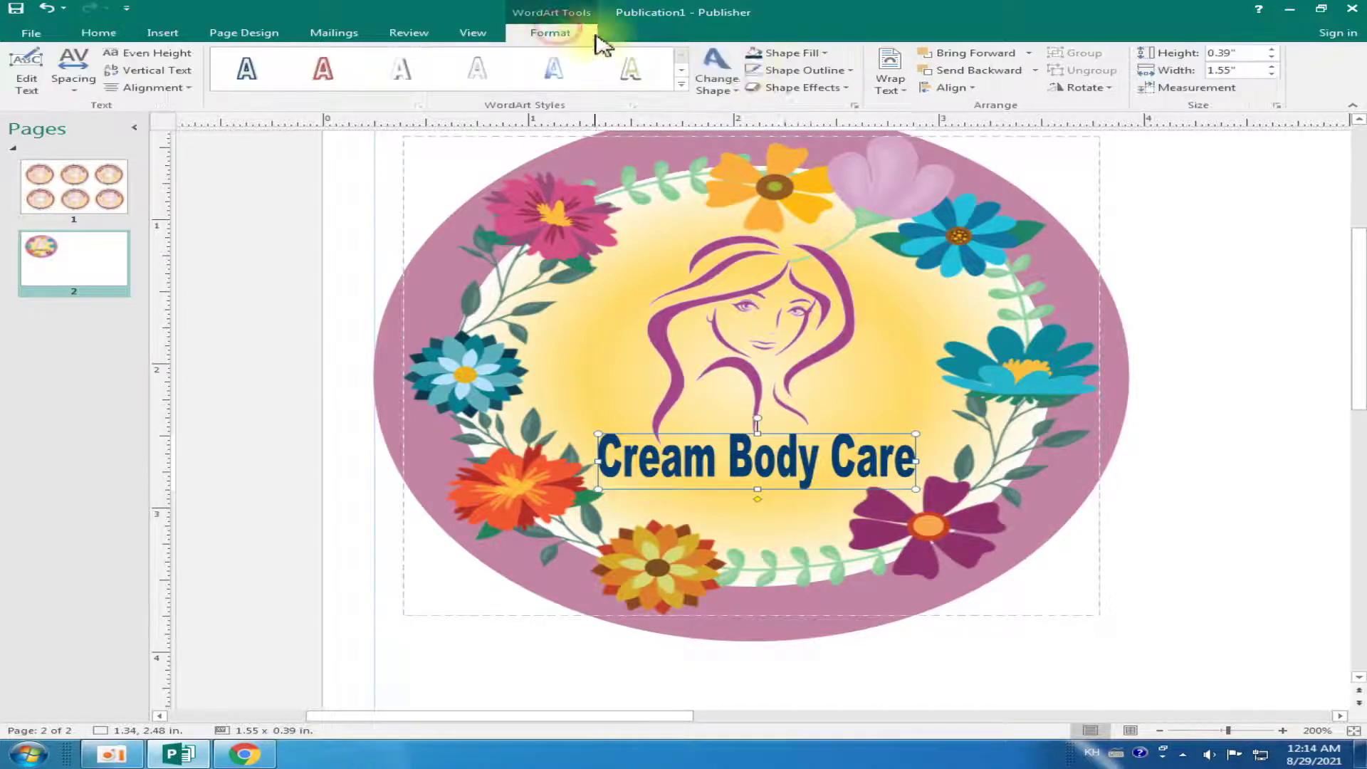
# Apply a curved warp shape to the title, enlarge it and nudge it up-left
pyautogui.click(731, 91)
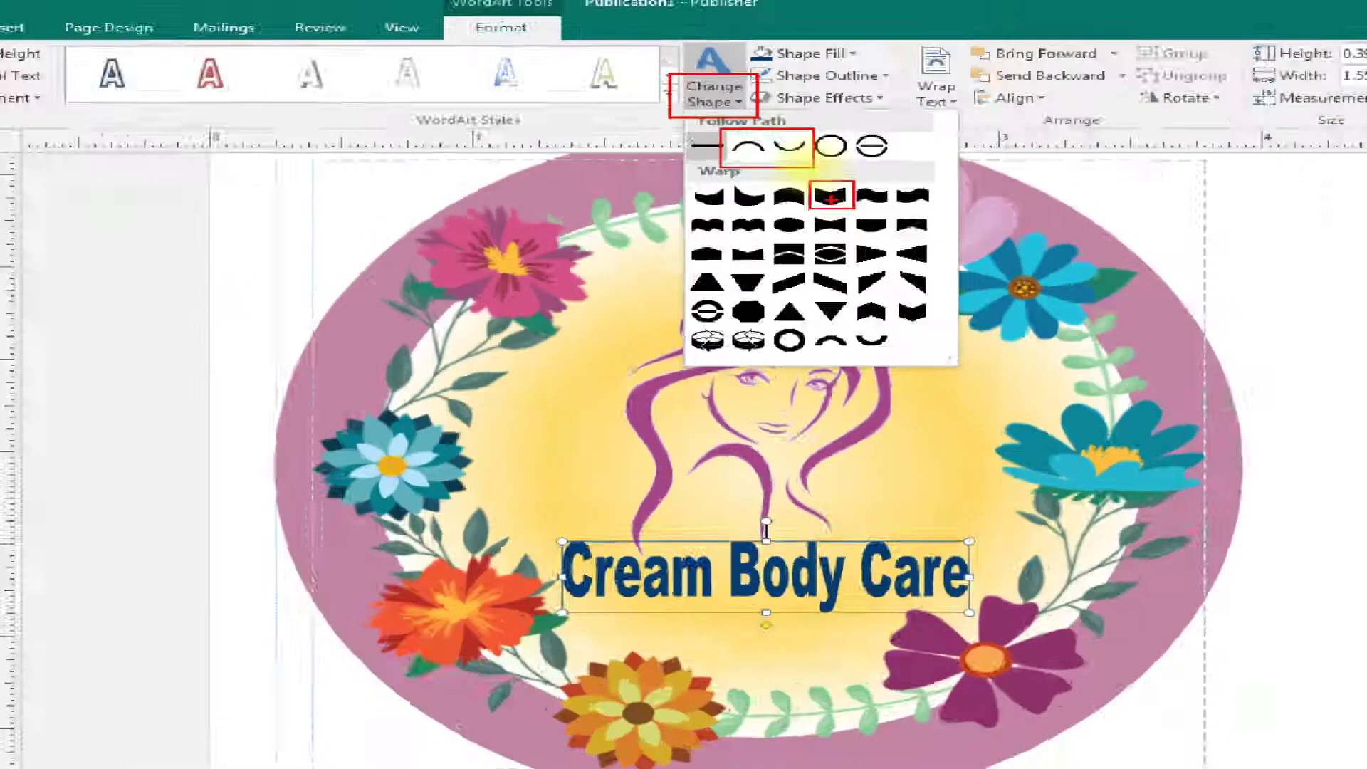
pyautogui.click(788, 152)
pyautogui.click(726, 86)
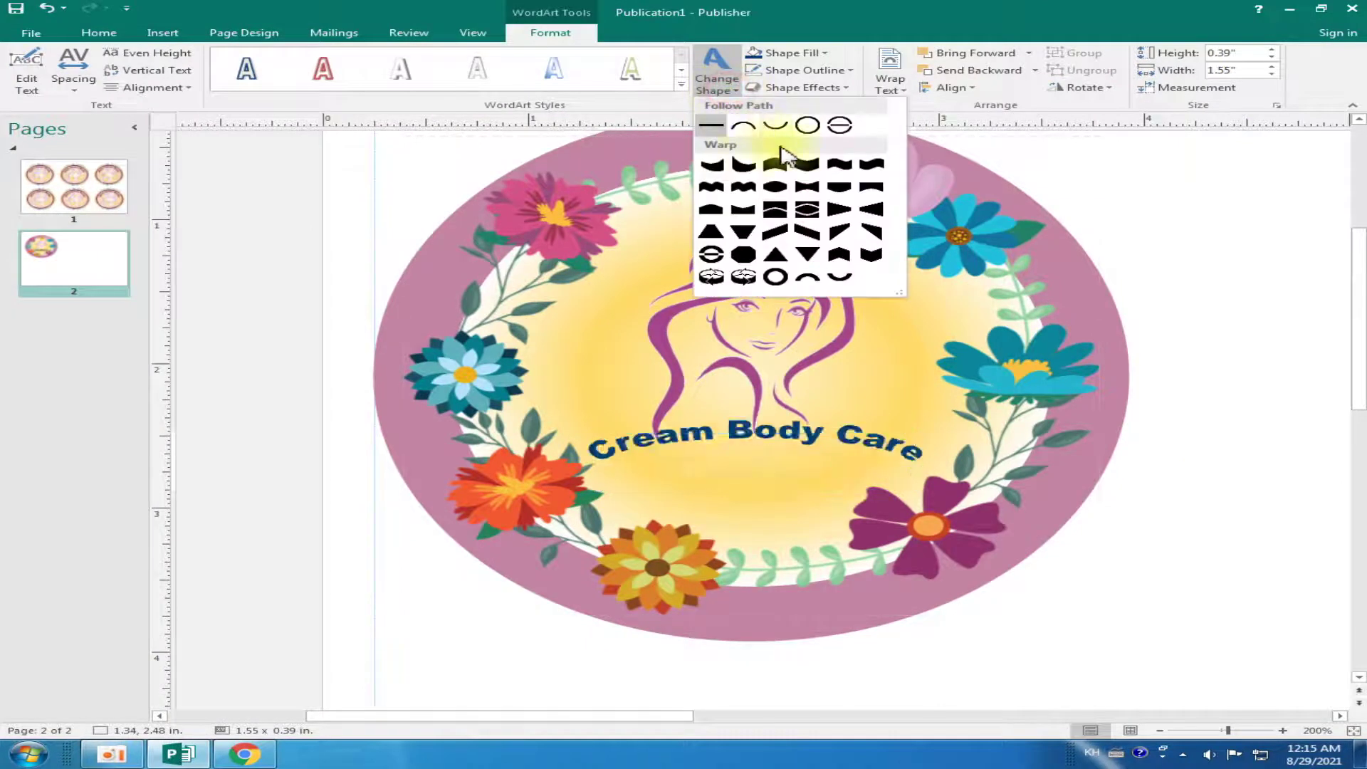
pyautogui.click(808, 171)
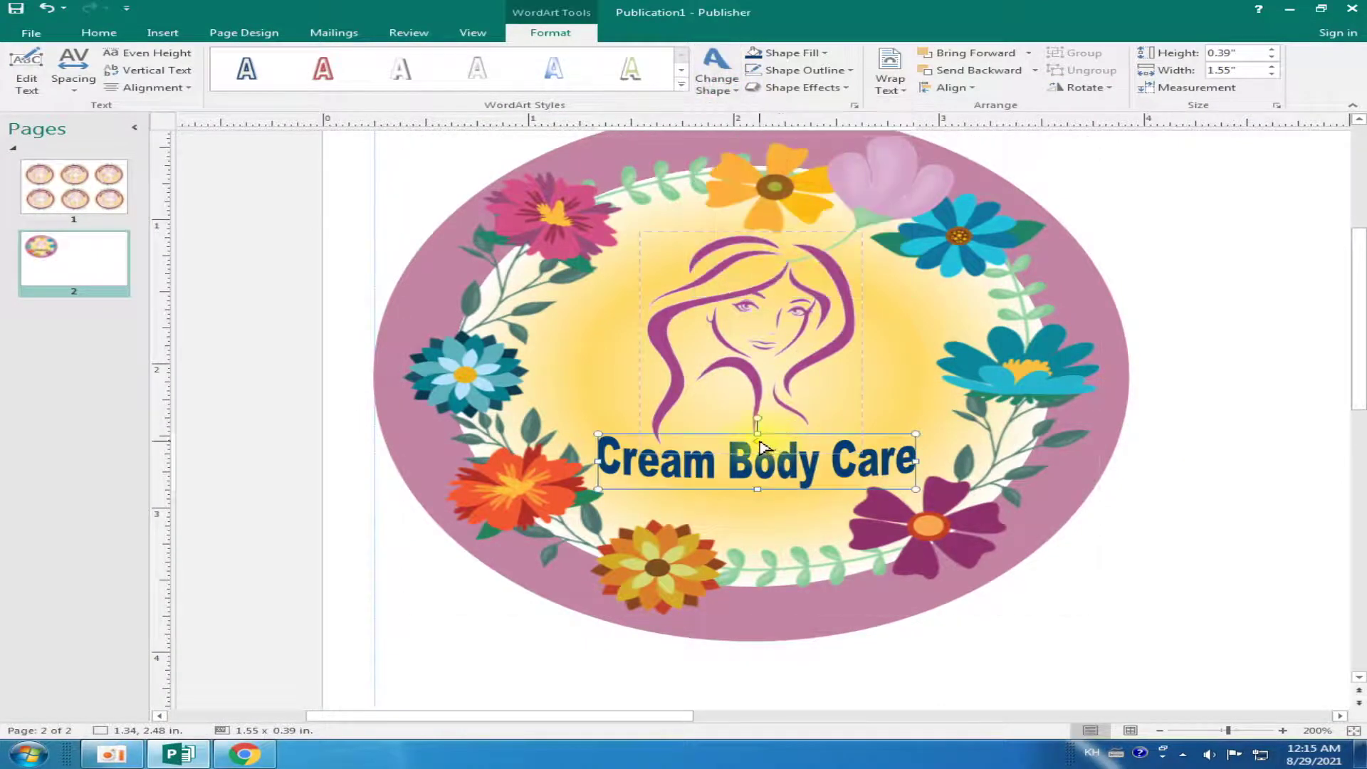
pyautogui.moveTo(760, 462); pyautogui.dragTo(759, 455)
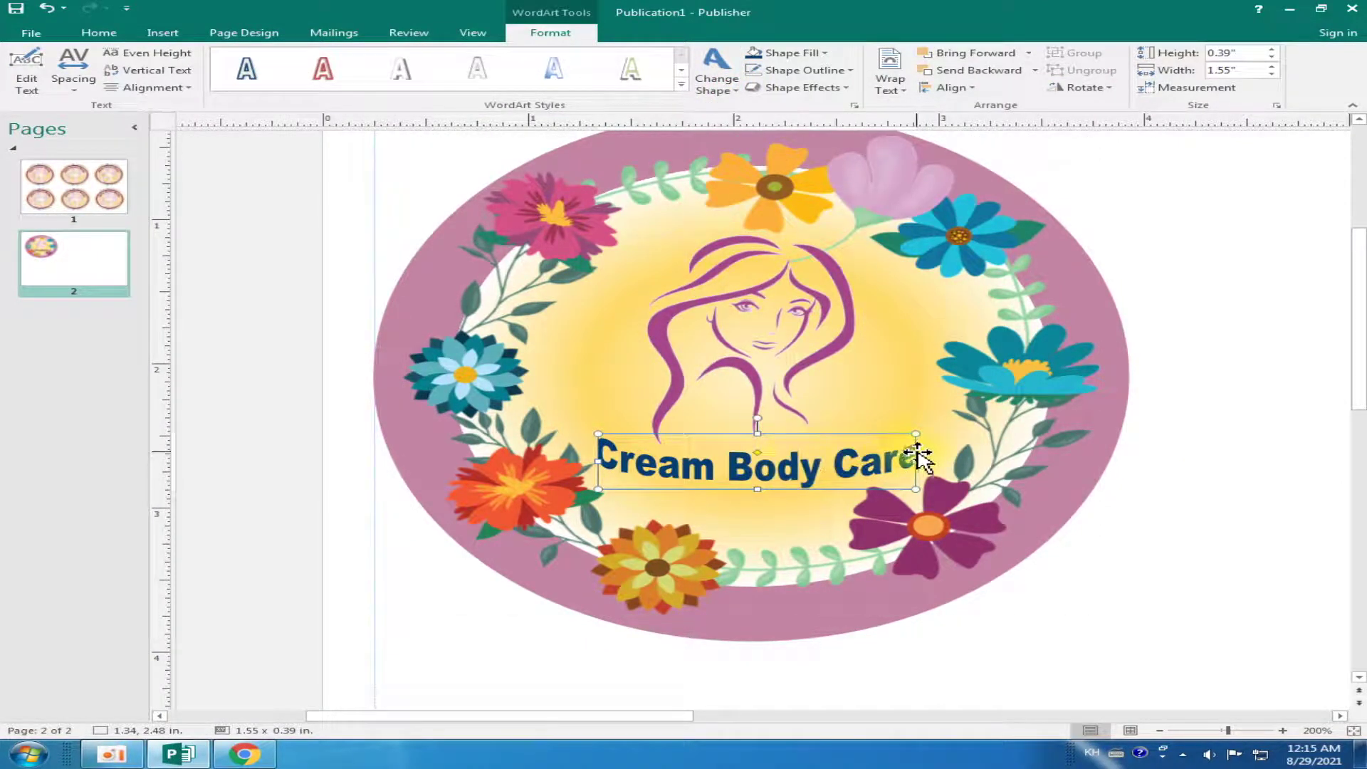
pyautogui.moveTo(944, 419); pyautogui.dragTo(943, 414)
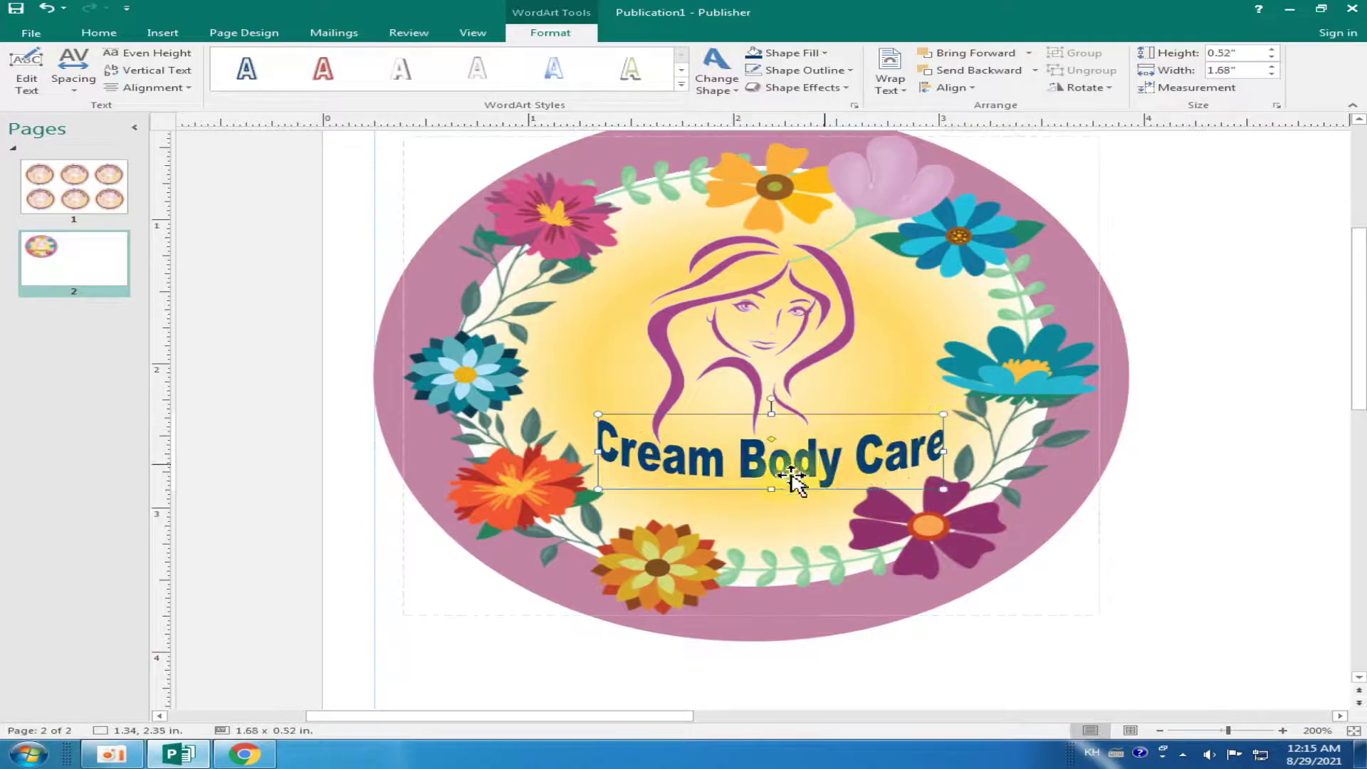
pyautogui.moveTo(578, 443); pyautogui.dragTo(569, 446)
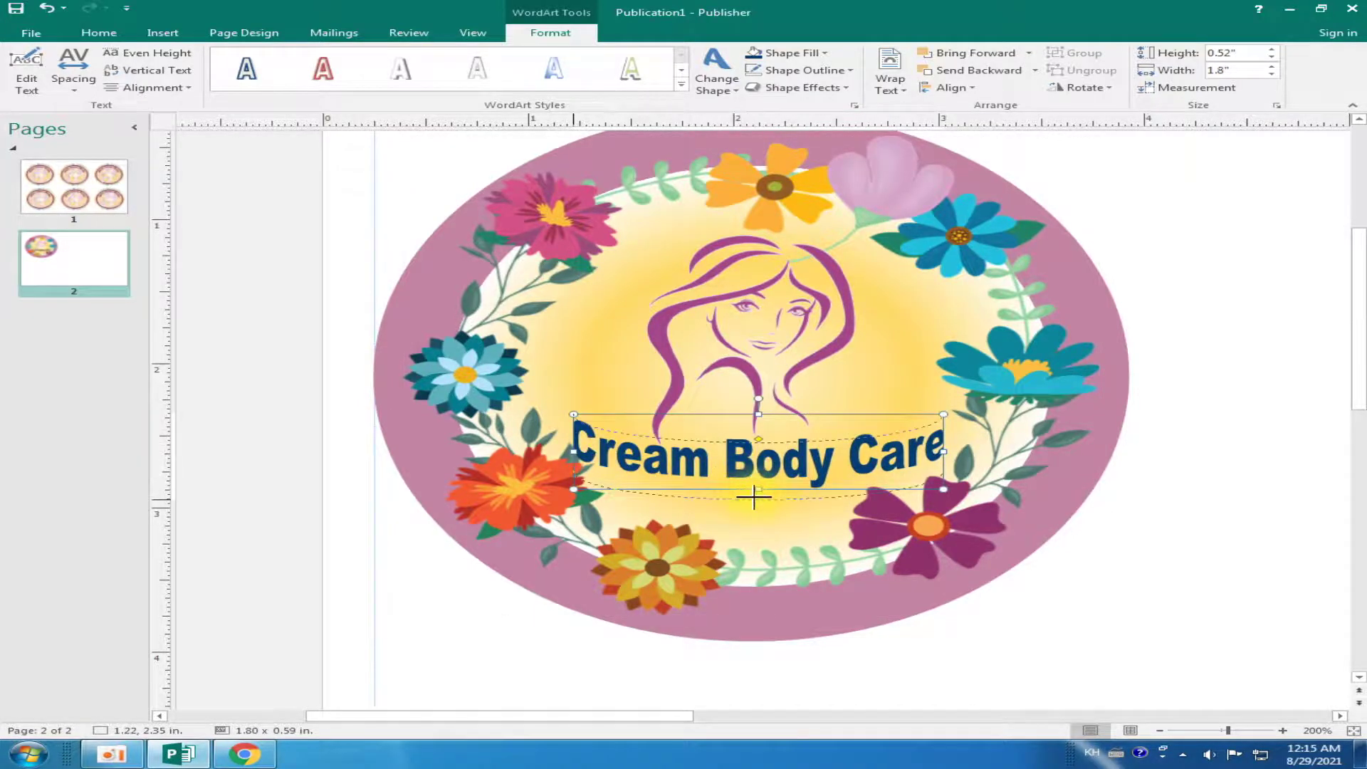
pyautogui.moveTo(754, 497); pyautogui.dragTo(754, 498)
pyautogui.press('Up')
pyautogui.press('Up')
pyautogui.press('Up')
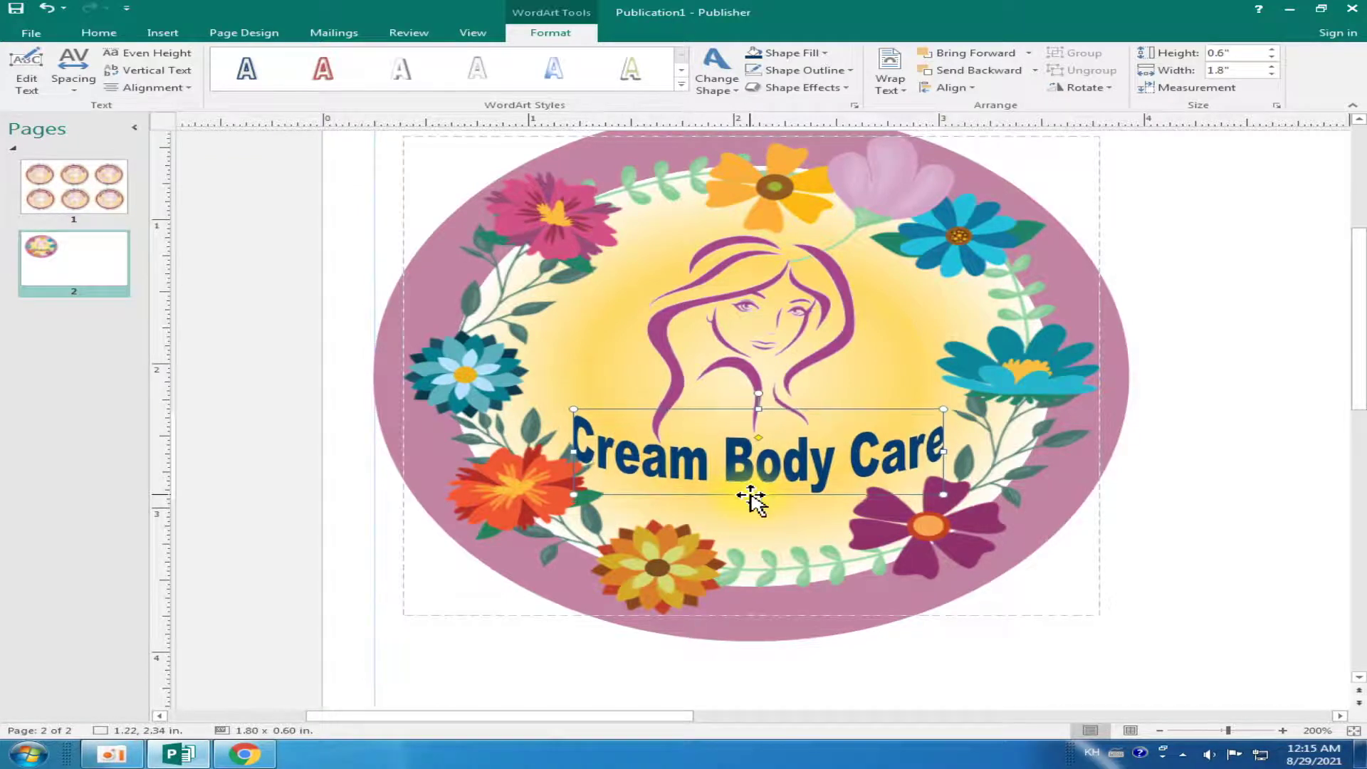
pyautogui.press('Up')
pyautogui.press('Up')
pyautogui.press('Up')
pyautogui.press('Up')
pyautogui.press('Up')
pyautogui.press('Left')
pyautogui.press('Left')
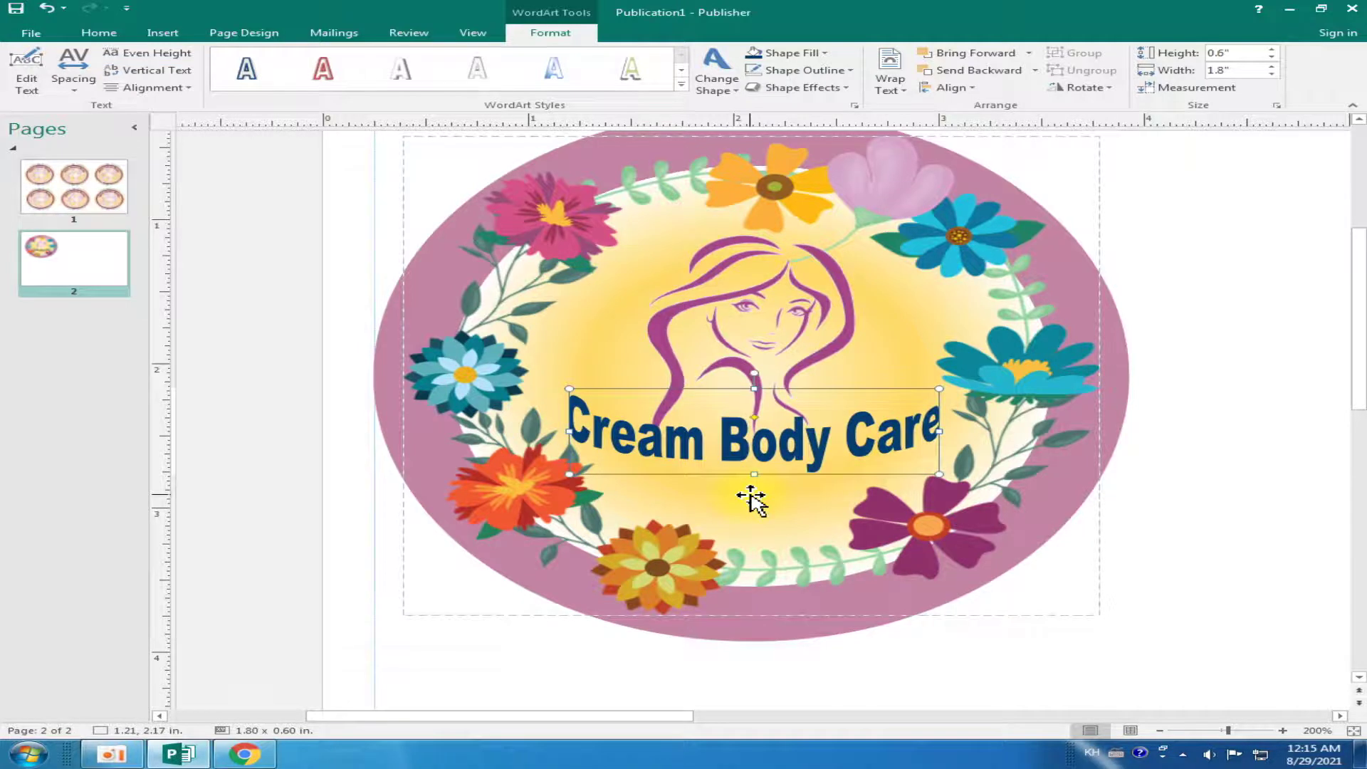
# Fine-tune the curved title to 1.80 x 0.51 in just below the face
pyautogui.click(1125, 528)
pyautogui.scroll(1, 1125, 528)
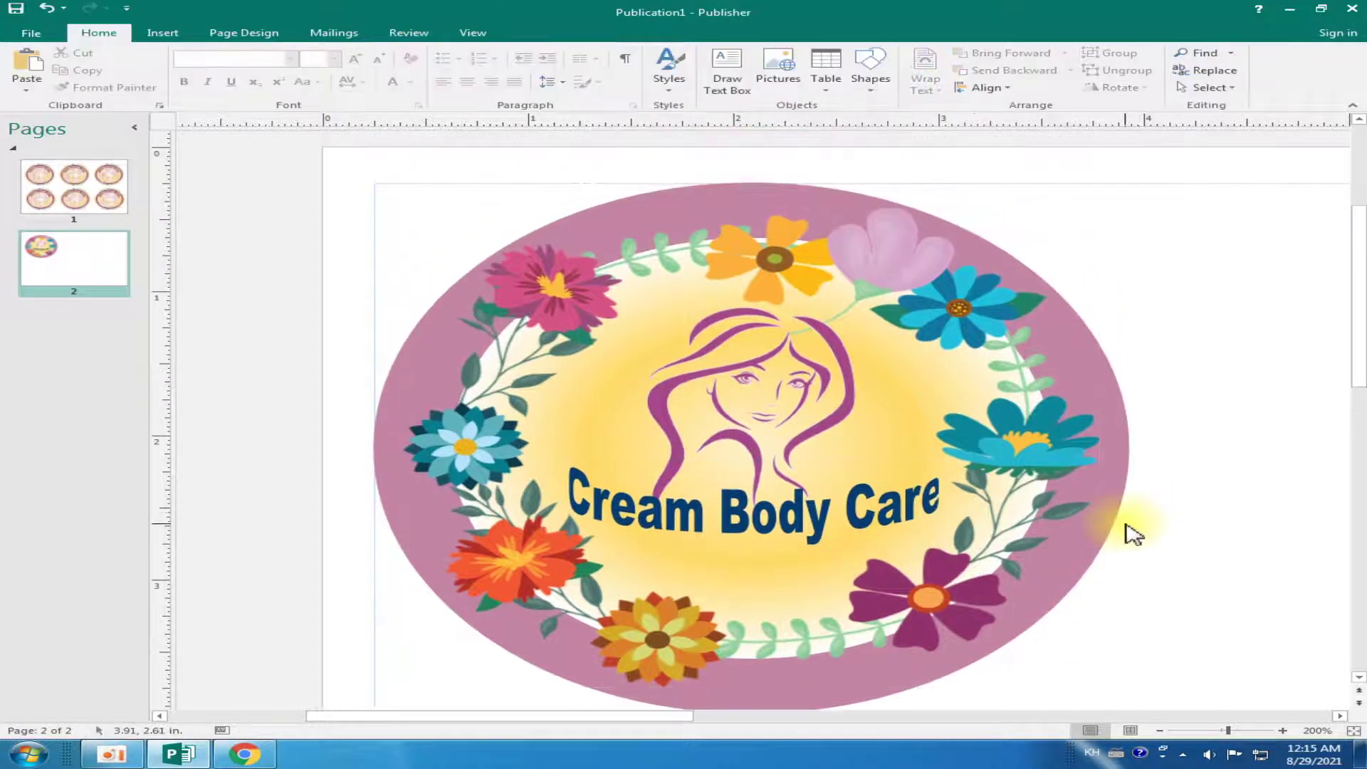
pyautogui.scroll(-1, 756, 524)
pyautogui.click(745, 431)
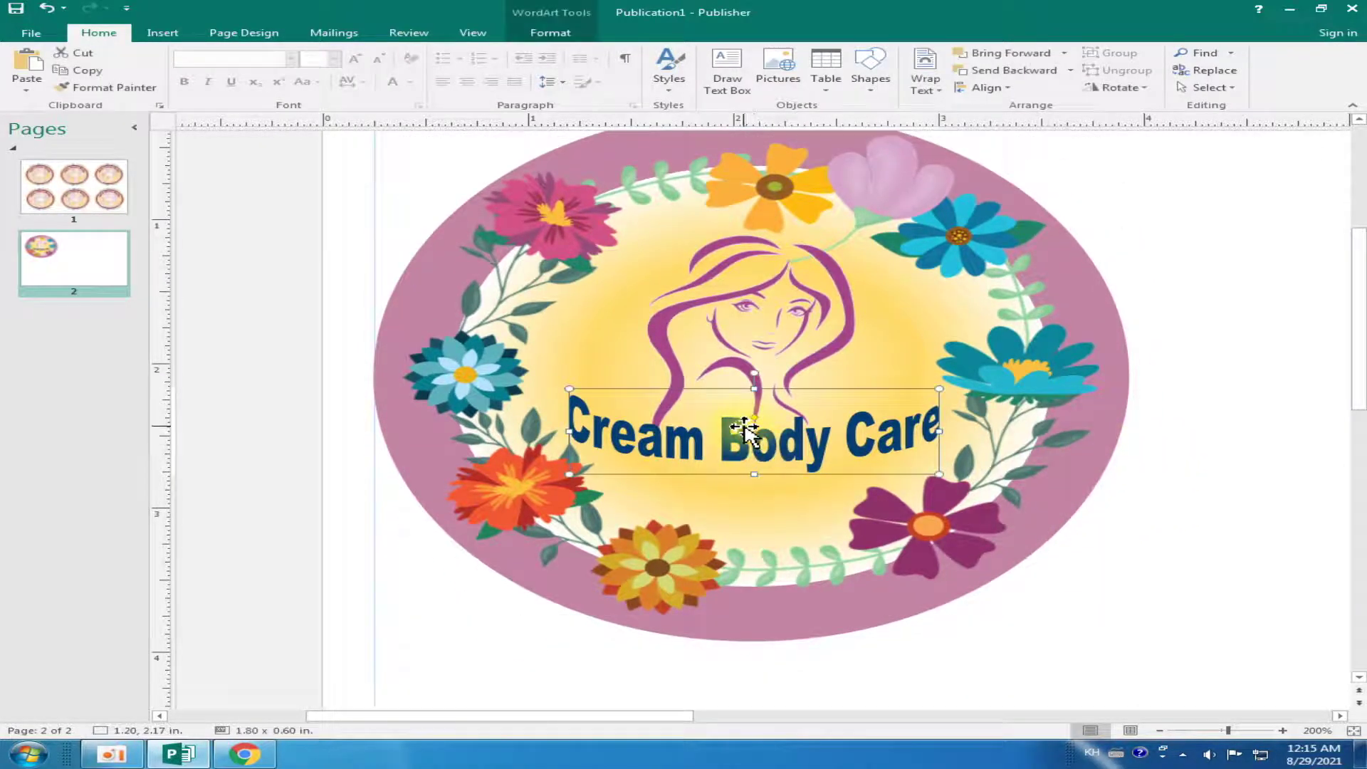
pyautogui.click(758, 426)
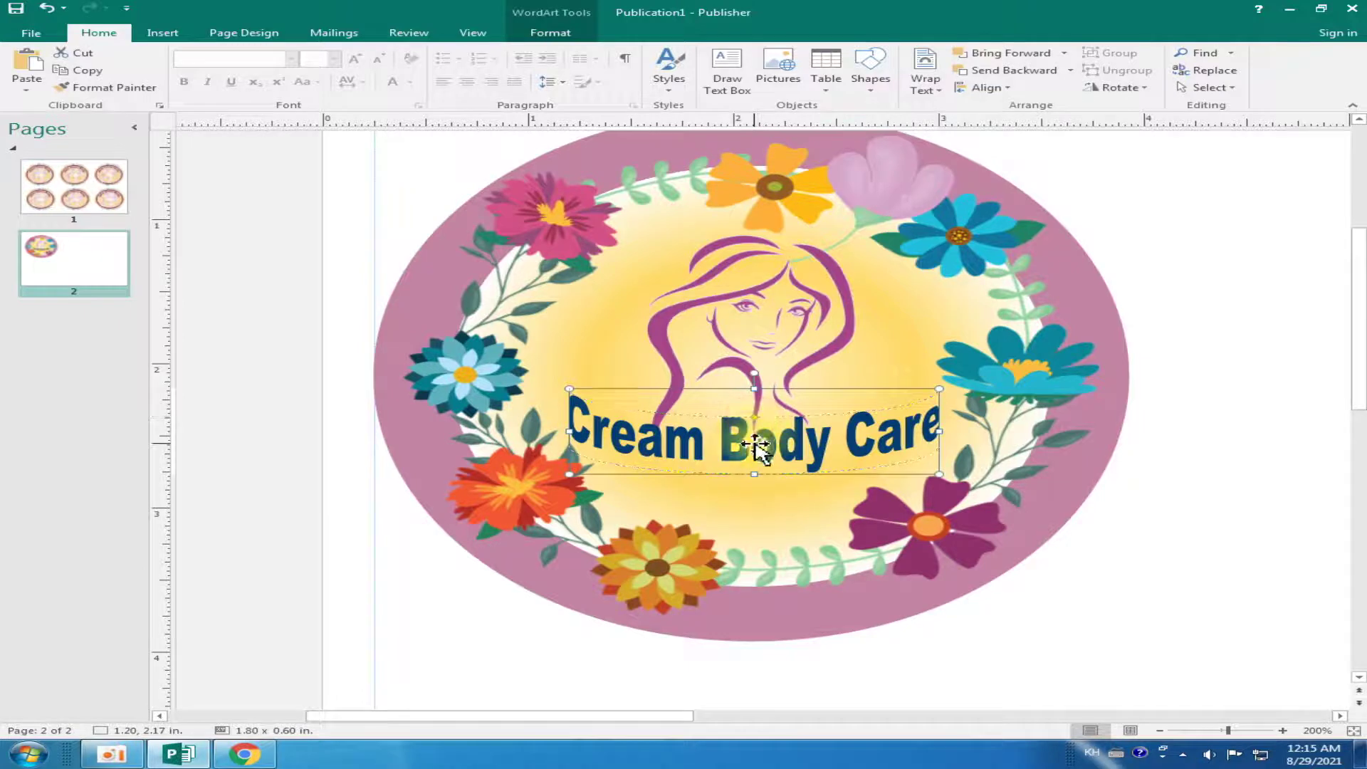
pyautogui.moveTo(754, 474); pyautogui.dragTo(751, 462)
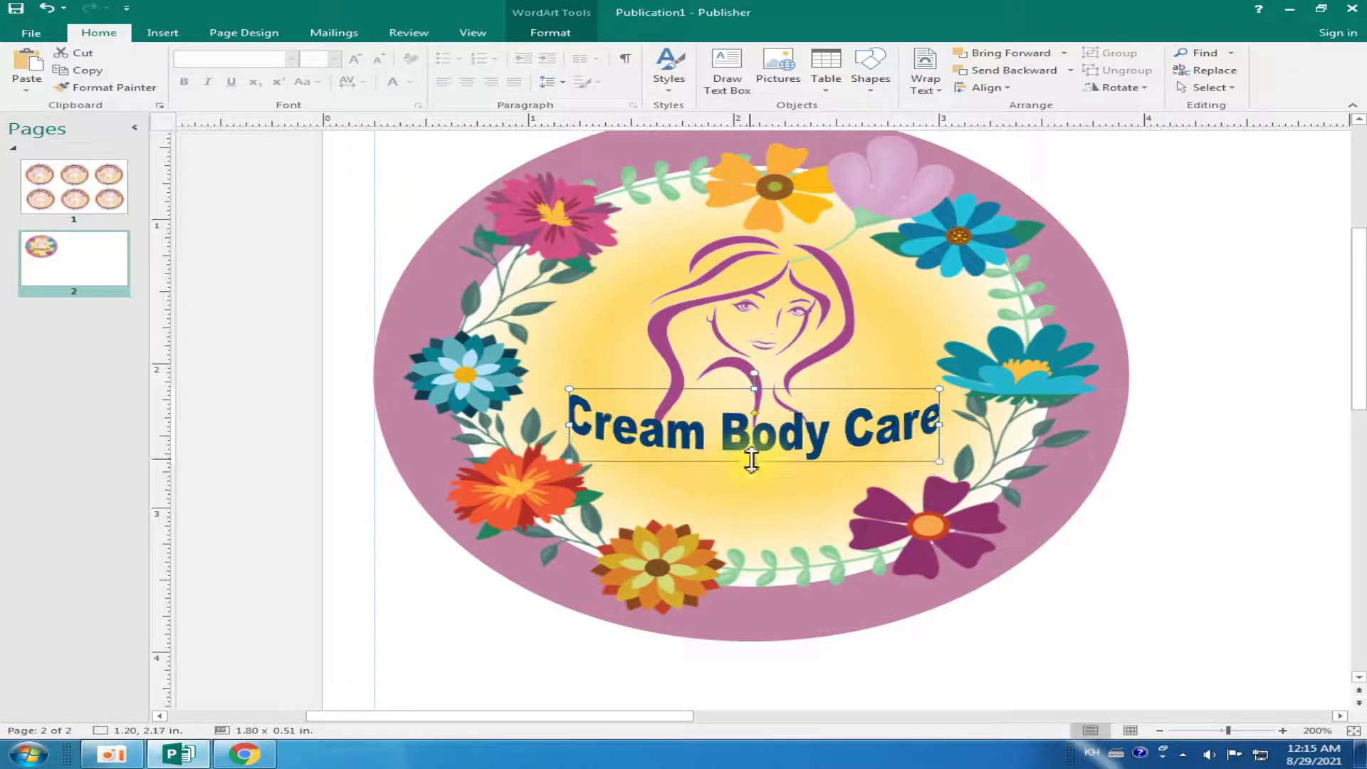
pyautogui.press('Down')
pyautogui.press('Down')
pyautogui.press('Down')
pyautogui.press('Down')
pyautogui.press('Down')
pyautogui.click(1167, 546)
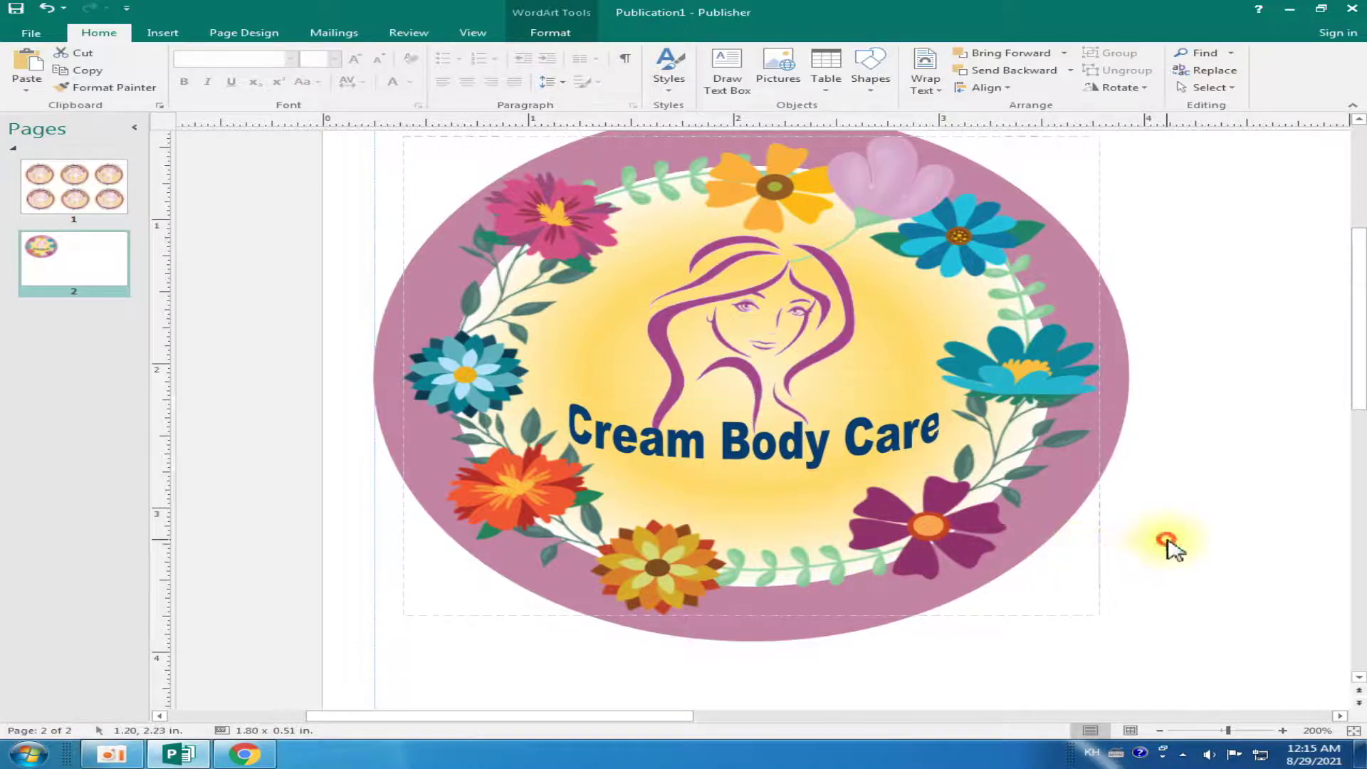
pyautogui.scroll(1, 1168, 546)
pyautogui.scroll(-1, 926, 569)
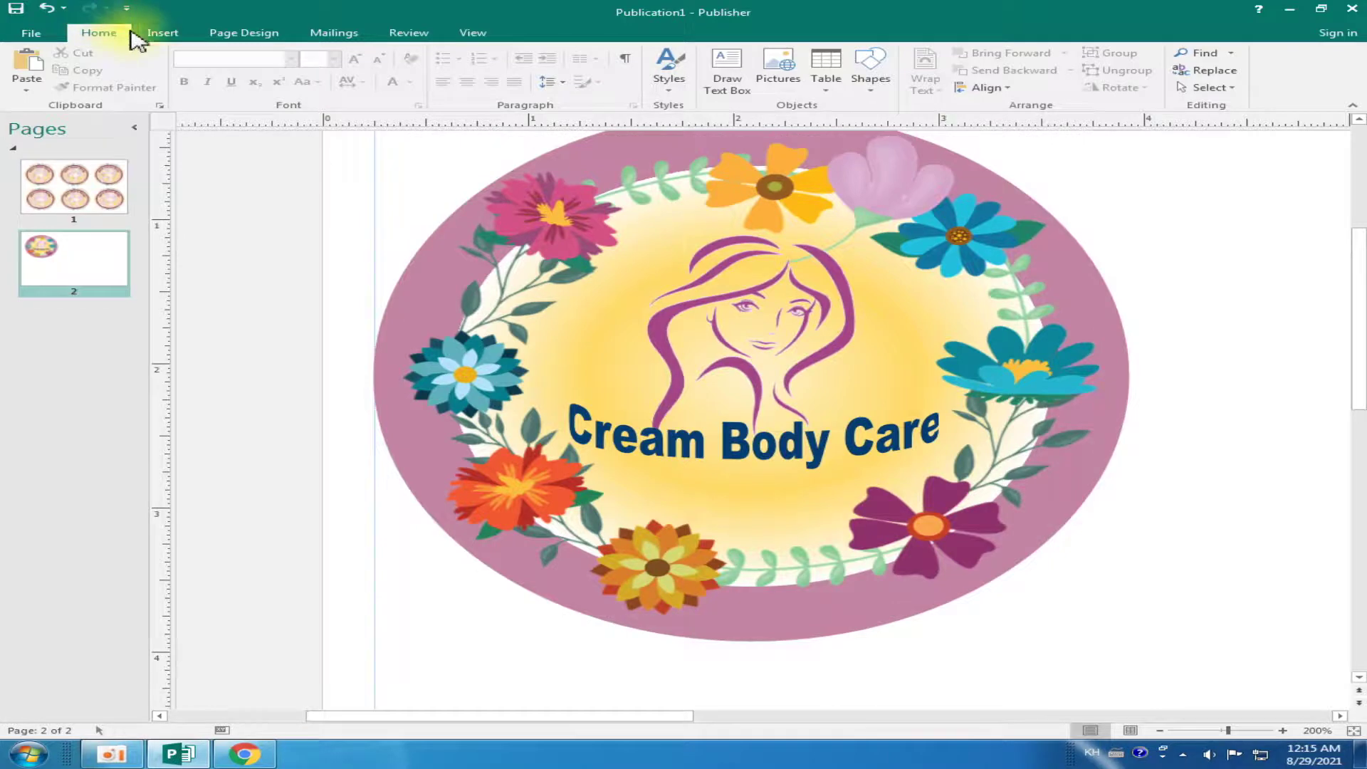
pyautogui.click(157, 36)
# Insert a cream-filled WordArt containing the contact phone number
pyautogui.click(819, 63)
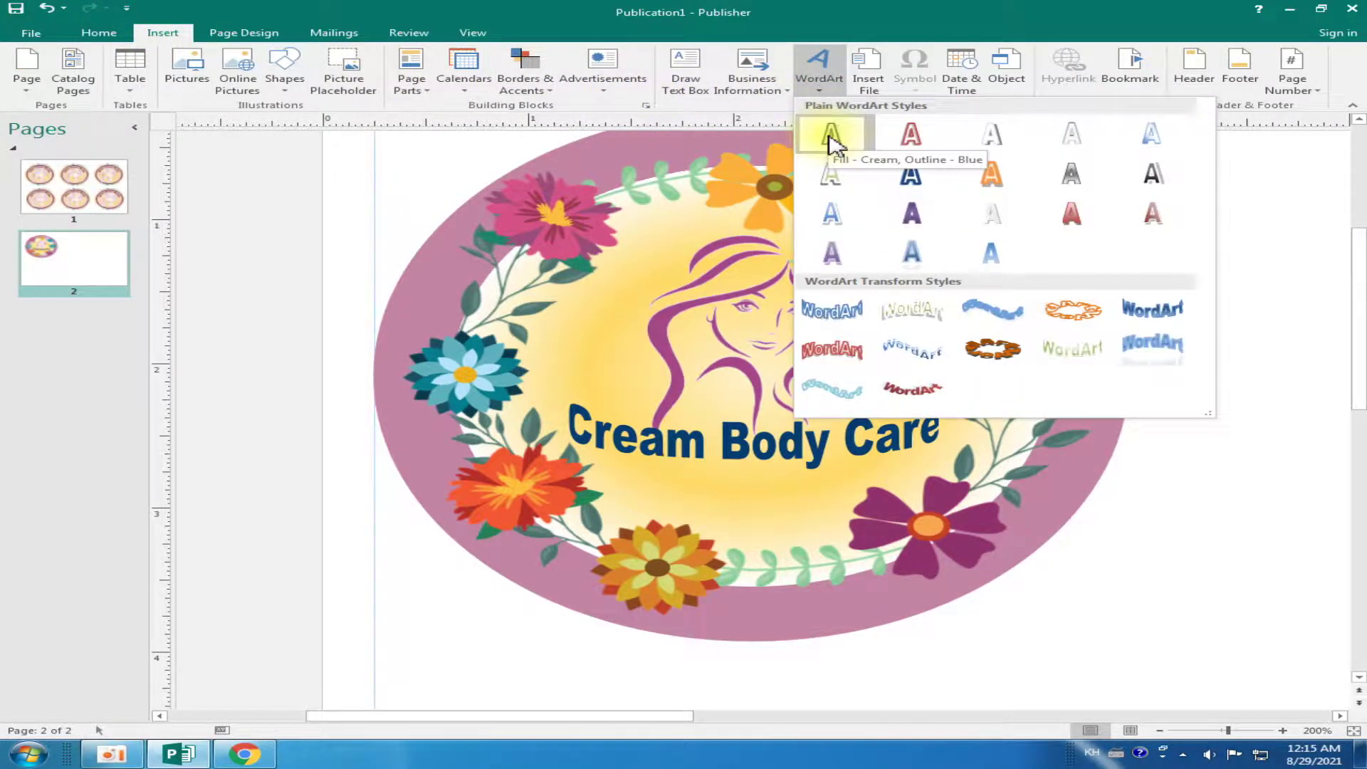
pyautogui.click(832, 142)
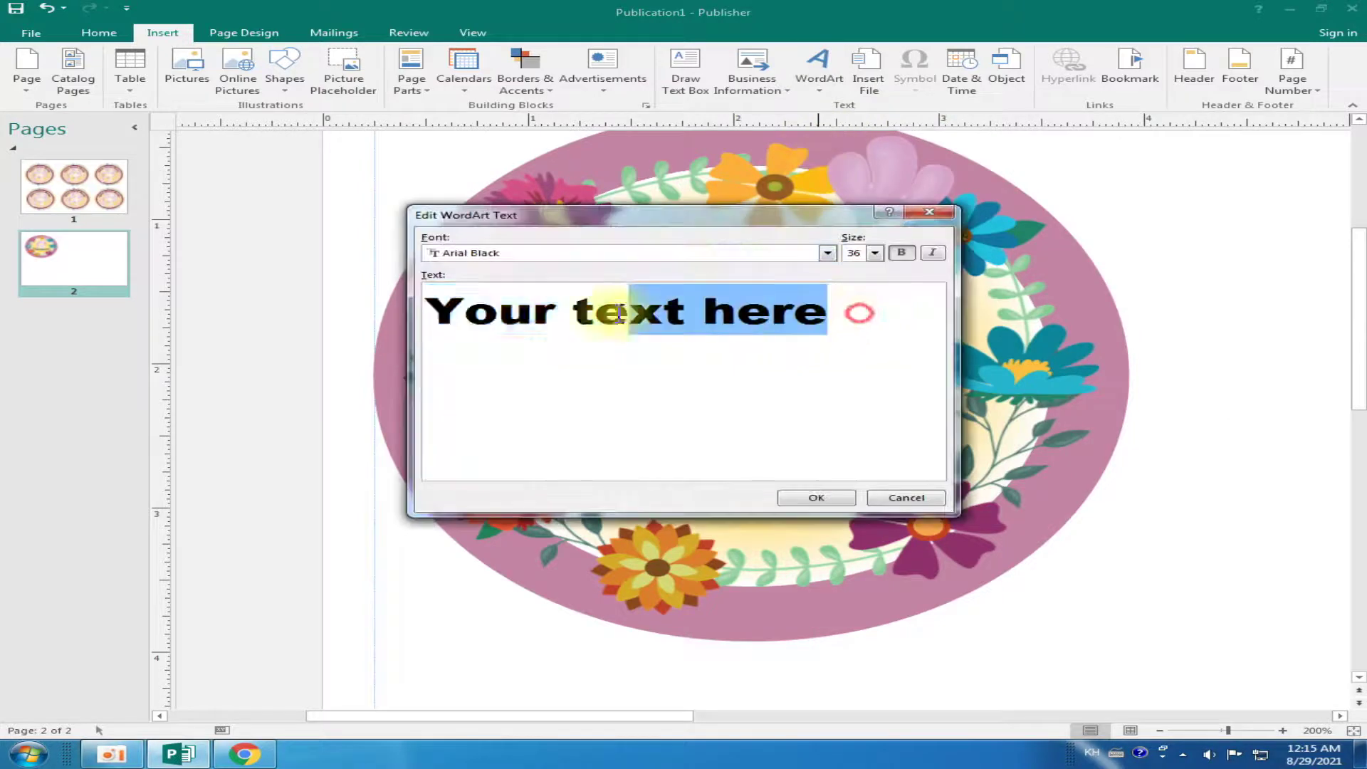
pyautogui.write('O')
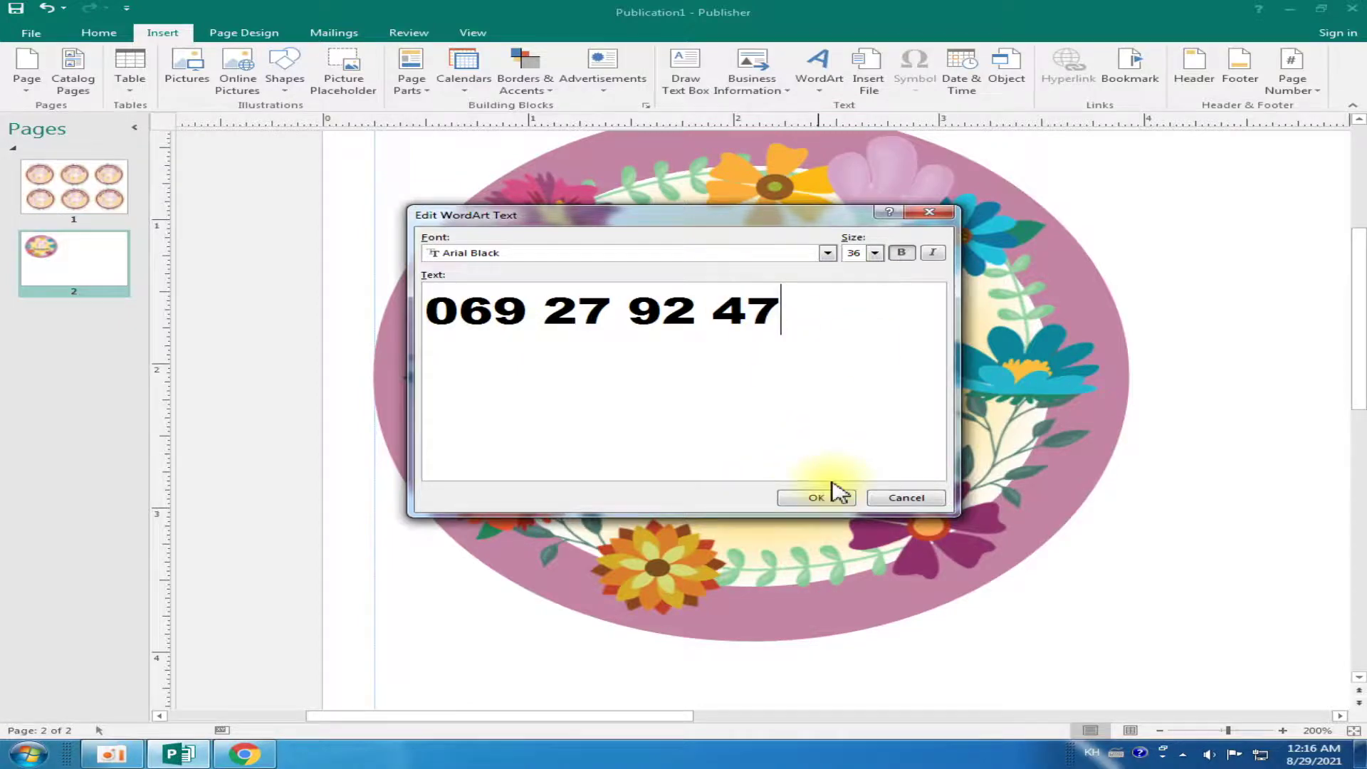
pyautogui.click(812, 496)
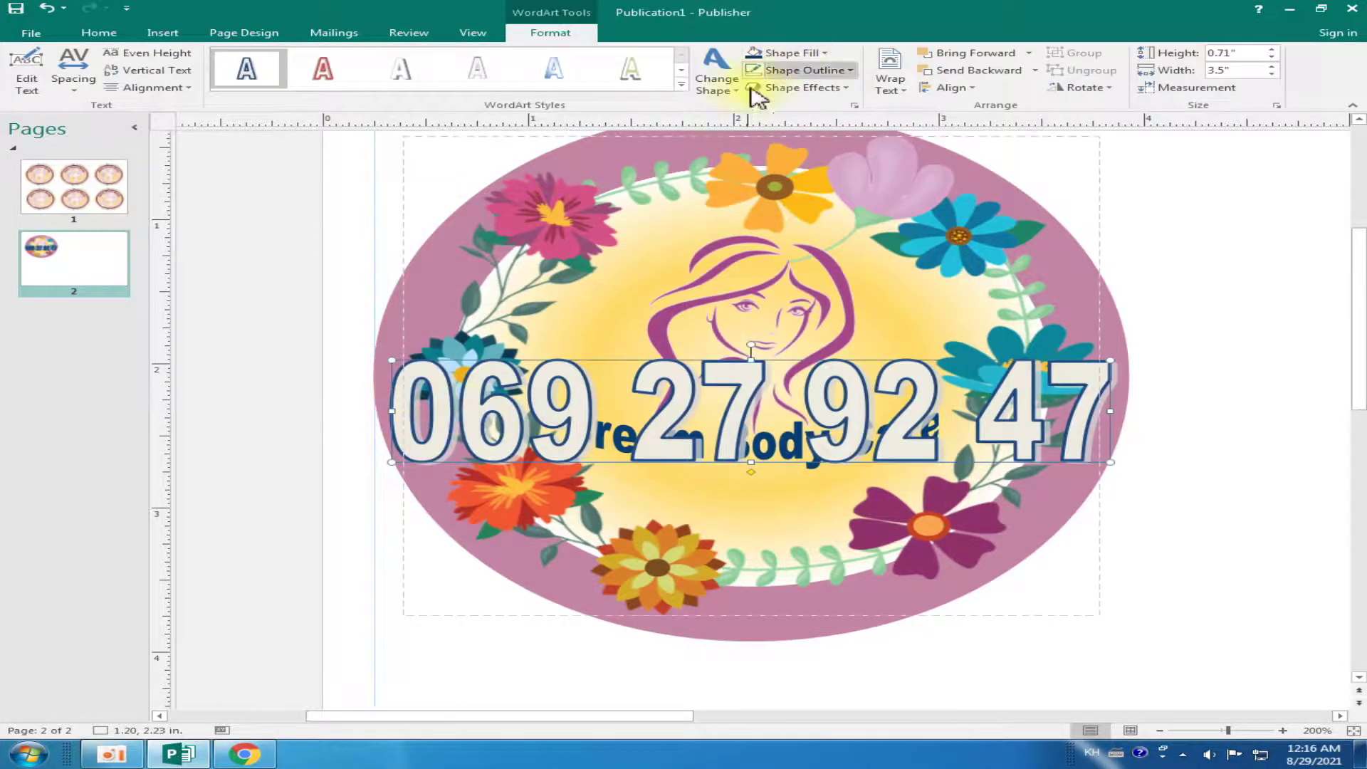
# Give the phone-number WordArt no shadow, a black fill and no outline
pyautogui.click(719, 93)
pyautogui.click(719, 92)
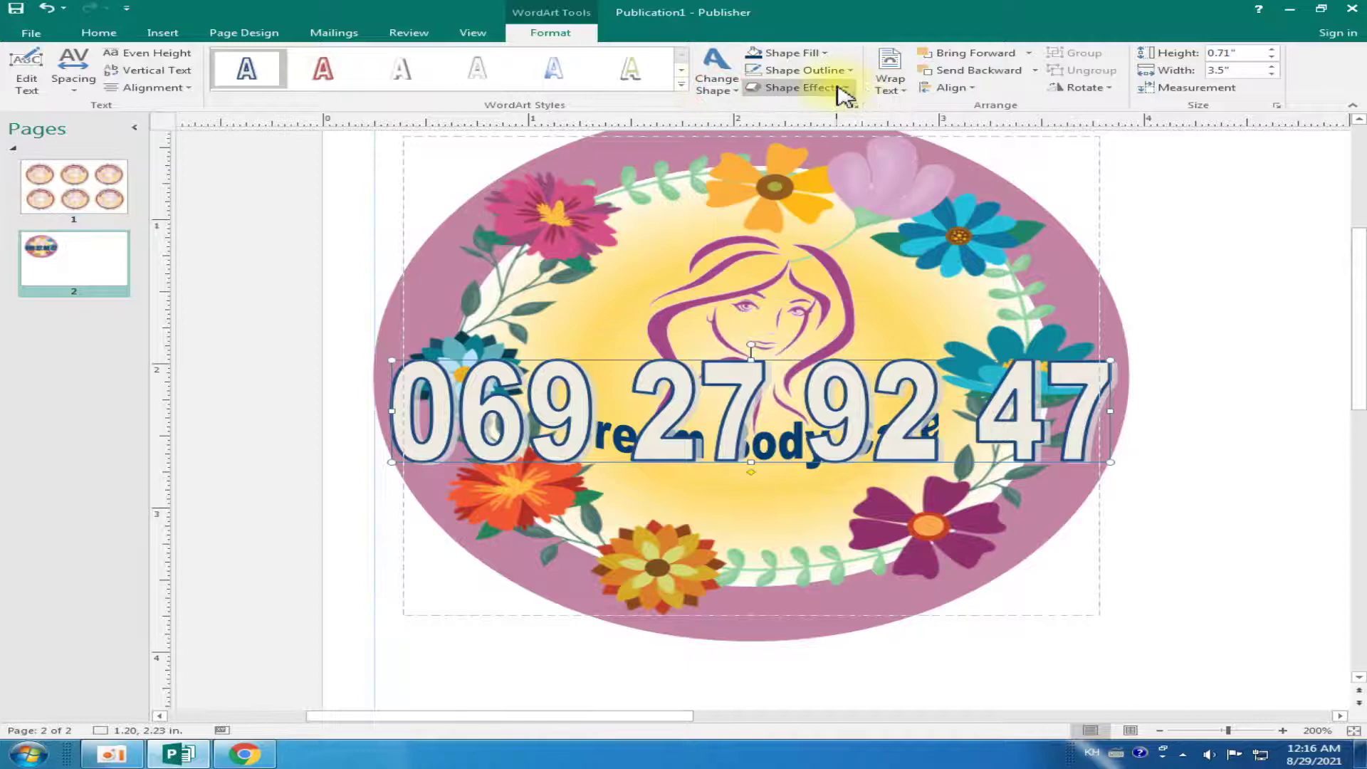
pyautogui.click(839, 89)
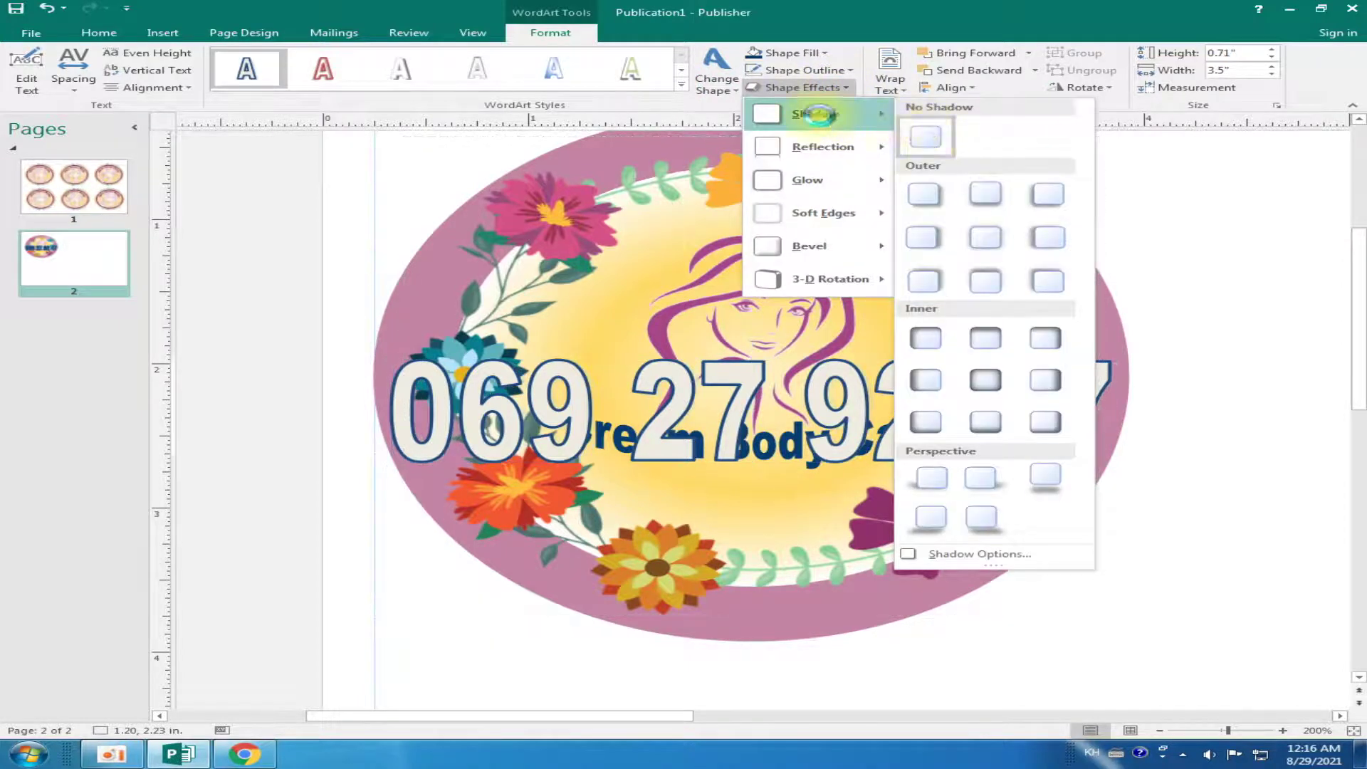
pyautogui.click(911, 136)
pyautogui.click(817, 54)
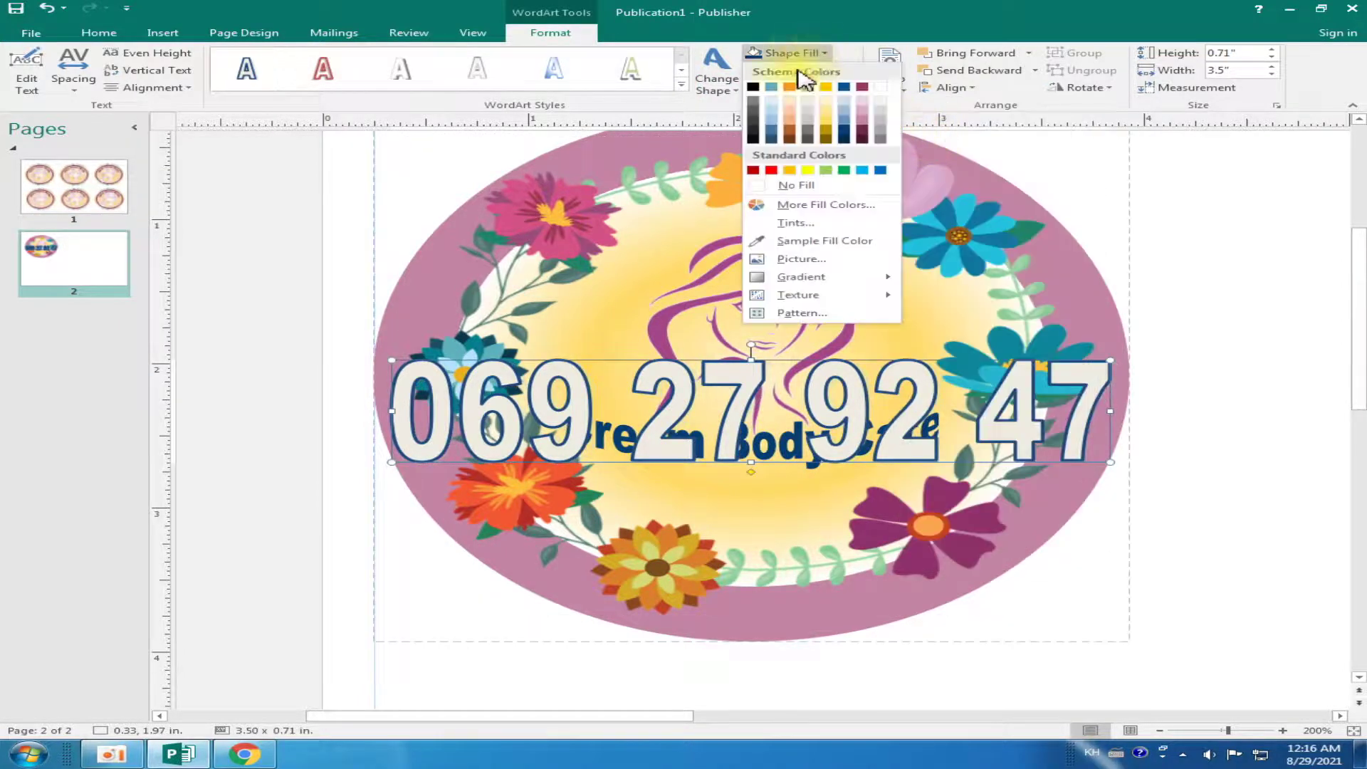
pyautogui.click(756, 92)
pyautogui.click(790, 71)
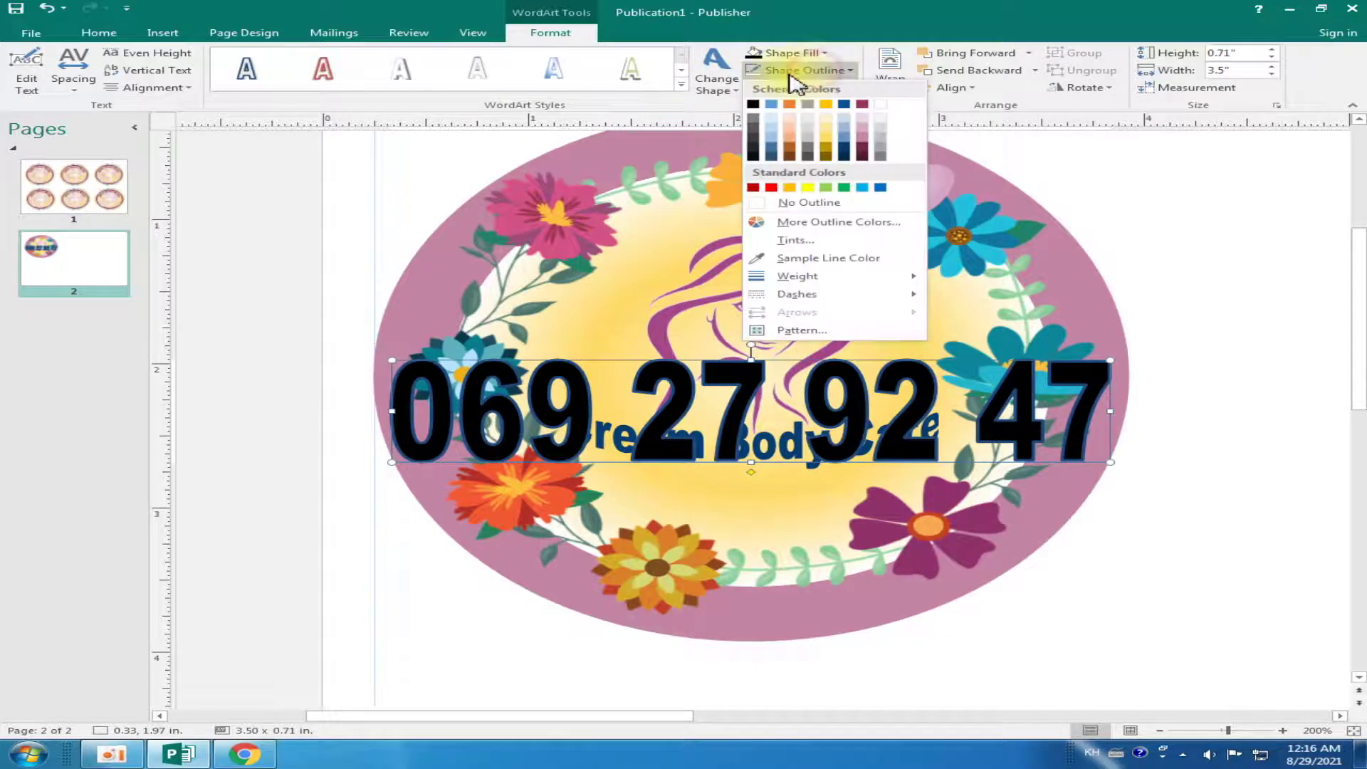
pyautogui.click(809, 202)
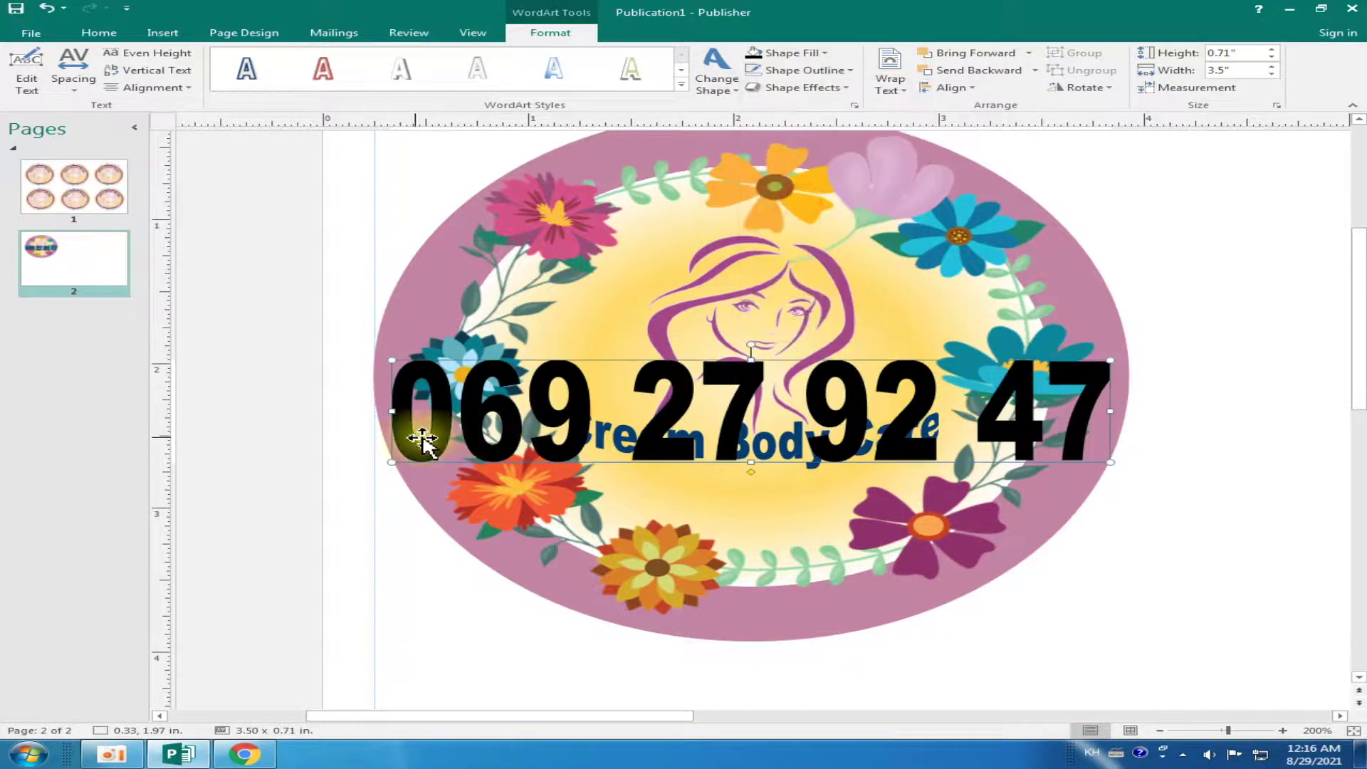
# Shrink the phone number to 1.11 x 0.17 in and centre it below Cream Body Care
pyautogui.moveTo(391, 462); pyautogui.dragTo(673, 461)
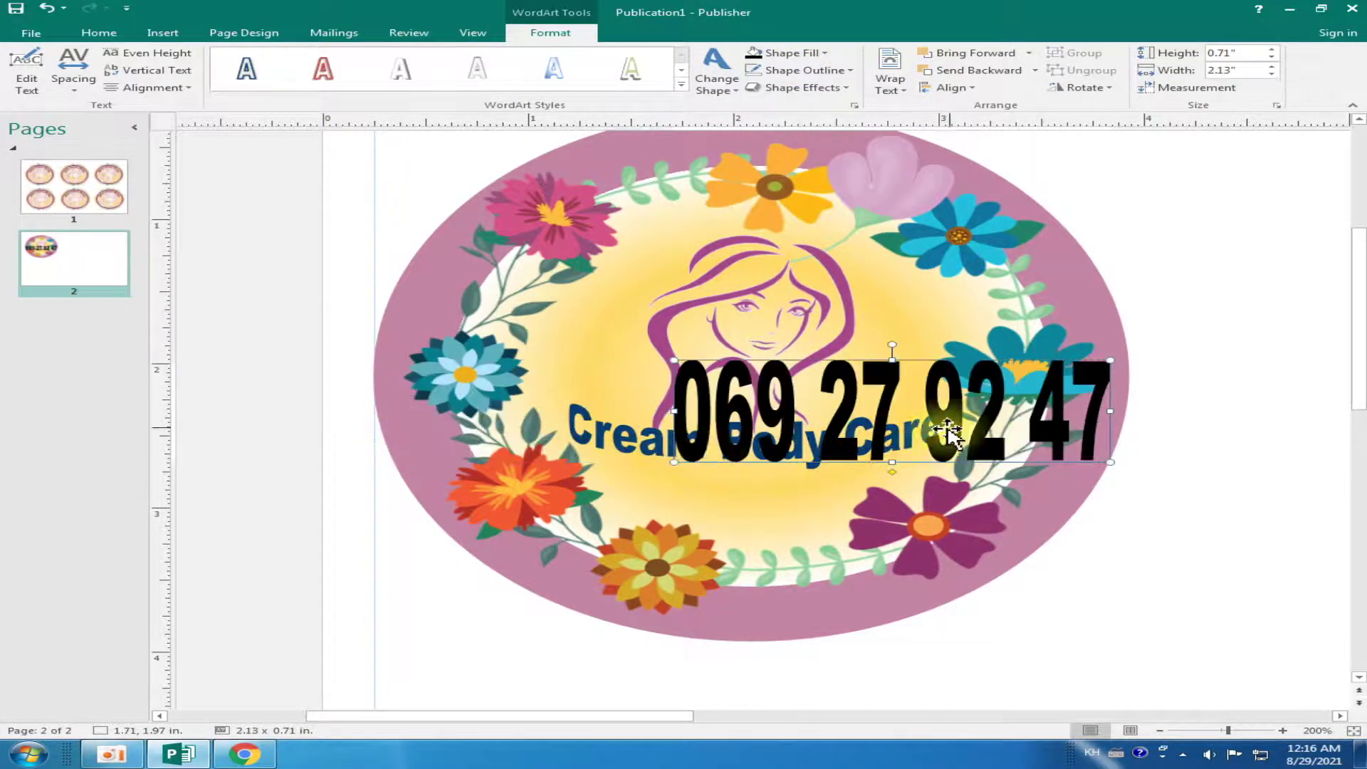
pyautogui.moveTo(1111, 414); pyautogui.dragTo(924, 414)
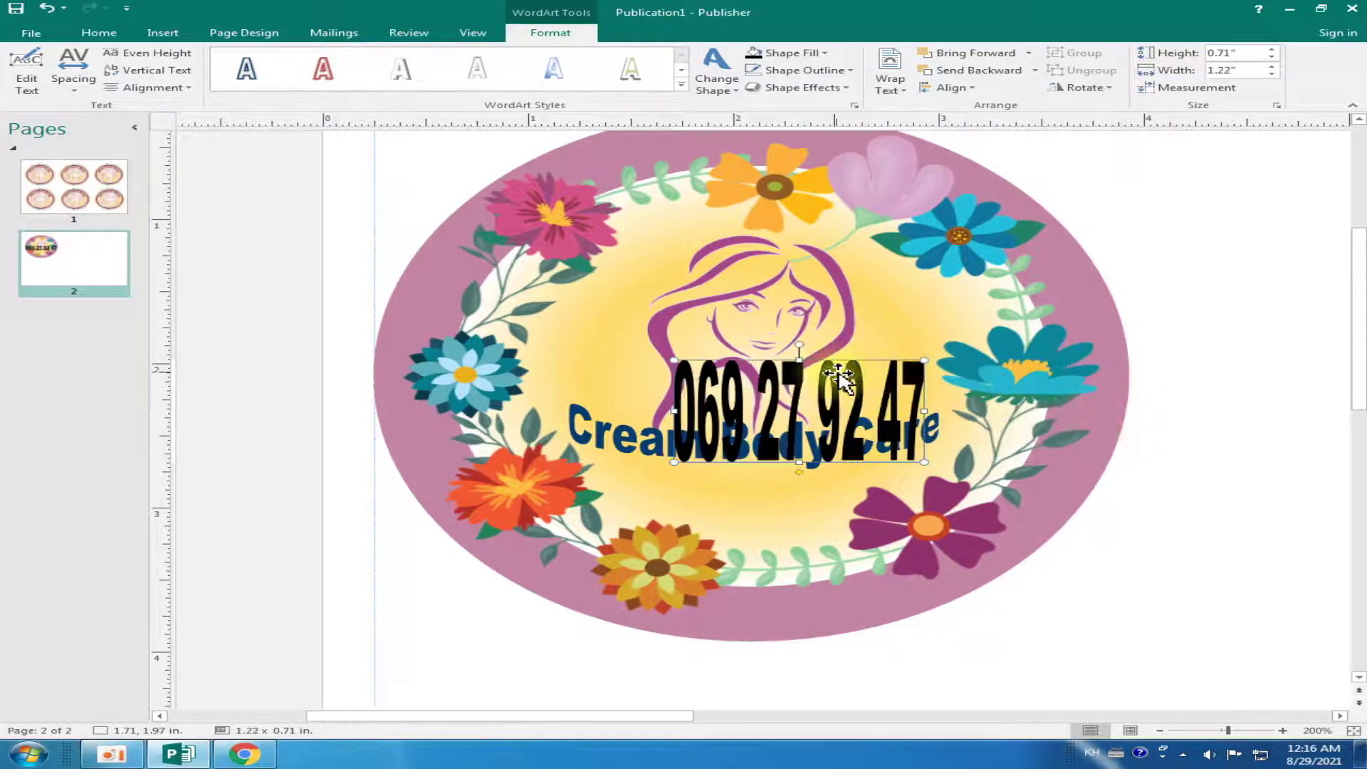
pyautogui.moveTo(799, 361)
pyautogui.mouseDown()
pyautogui.moveTo(799, 421)
pyautogui.moveTo(732, 488)
pyautogui.mouseUp()
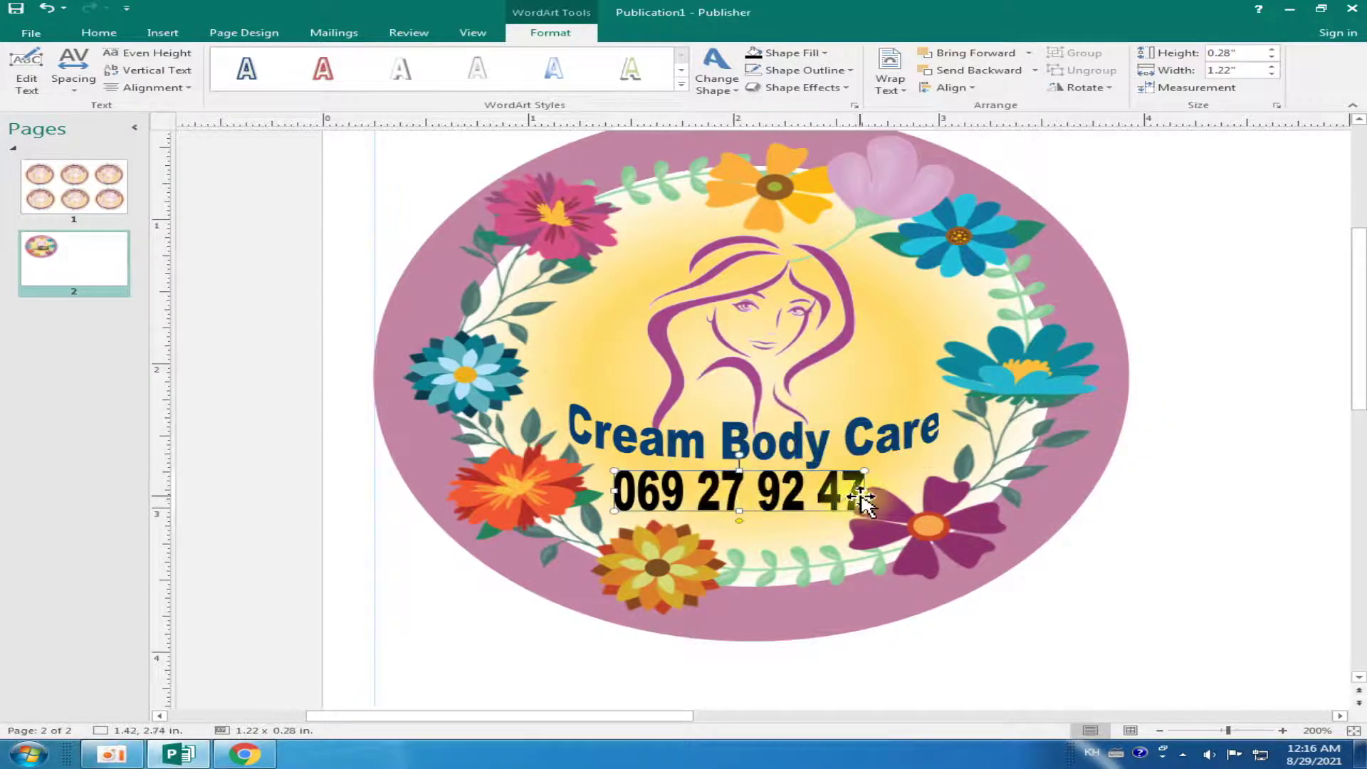
pyautogui.moveTo(842, 478); pyautogui.dragTo(842, 477)
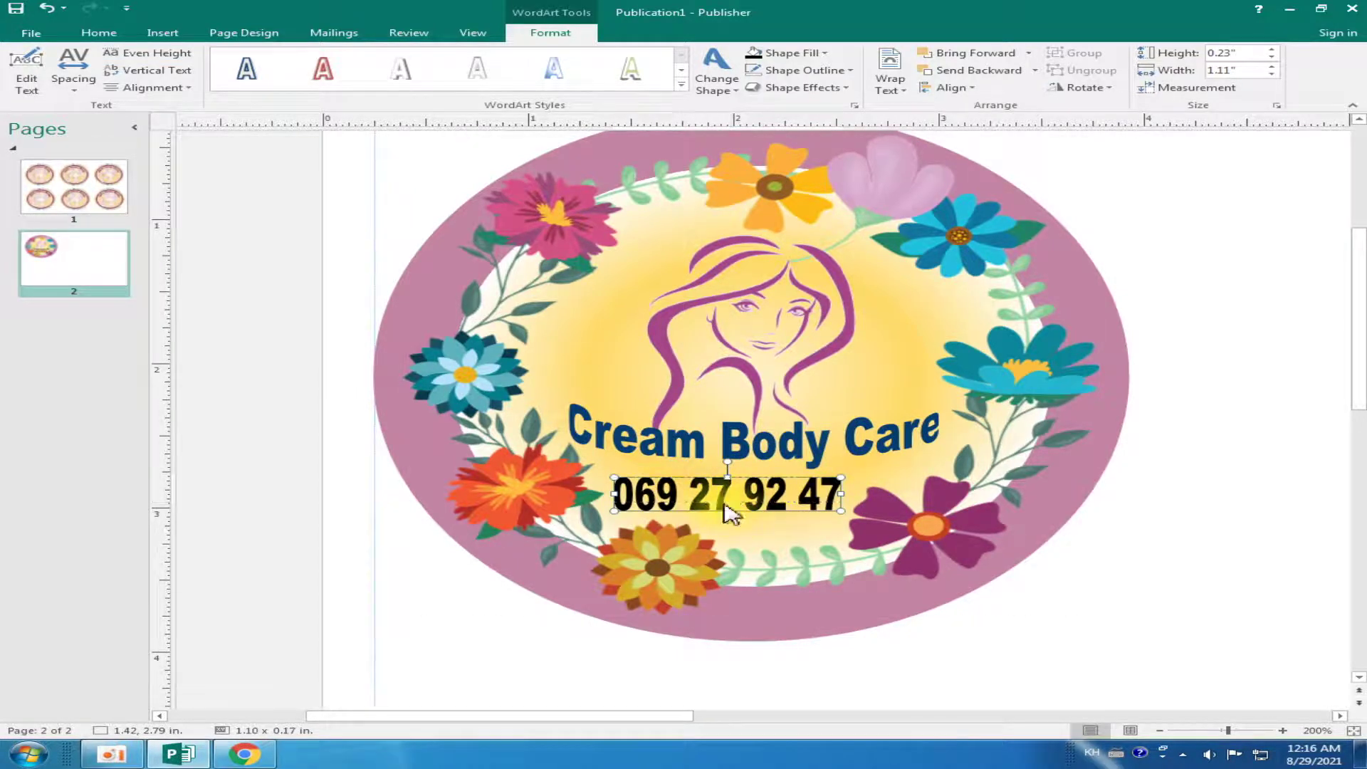
pyautogui.moveTo(726, 510); pyautogui.dragTo(727, 502)
pyautogui.hotkey('alt', 'Right')
pyautogui.hotkey('alt', 'Right')
pyautogui.hotkey('alt', 'Right')
pyautogui.hotkey('alt', 'Right')
pyautogui.hotkey('alt', 'Right')
pyautogui.hotkey('alt', 'Right')
pyautogui.hotkey('alt', 'Up')
pyautogui.hotkey('alt', 'Up')
pyautogui.hotkey('alt', 'Right')
pyautogui.click(842, 669)
pyautogui.scroll(-1, 783, 399)
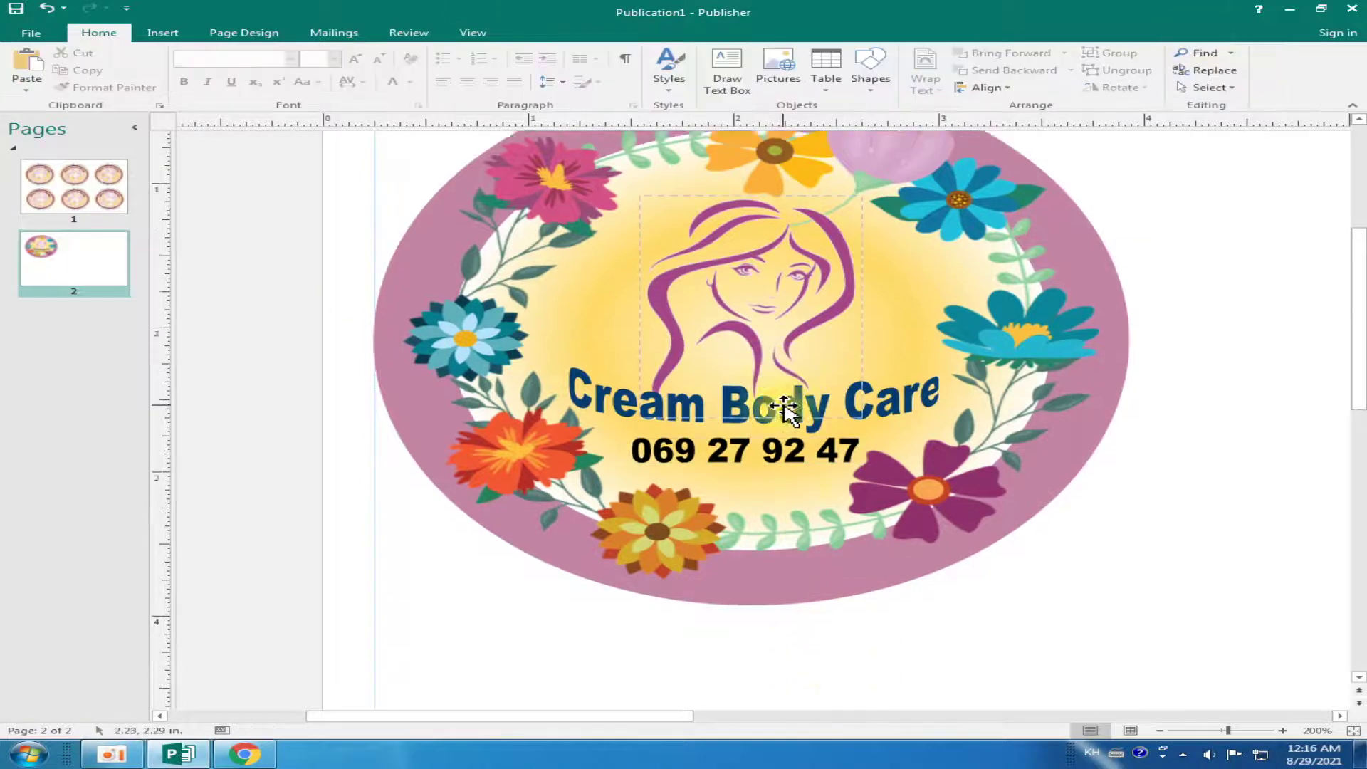
# Bend the Cream Body Care WordArt into an Arch Up shape, move it above the face, and stretch it taller
pyautogui.scroll(-2, 783, 399)
pyautogui.click(740, 340)
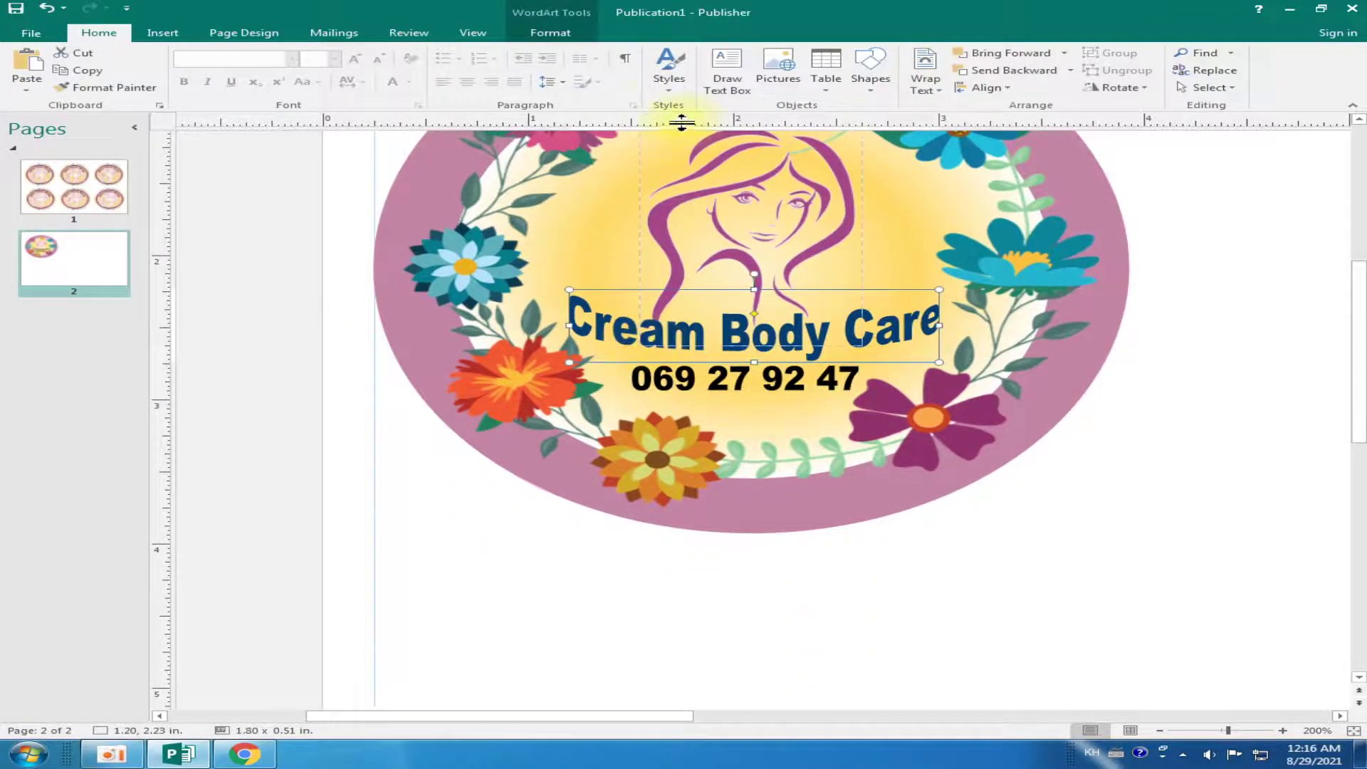
pyautogui.click(548, 34)
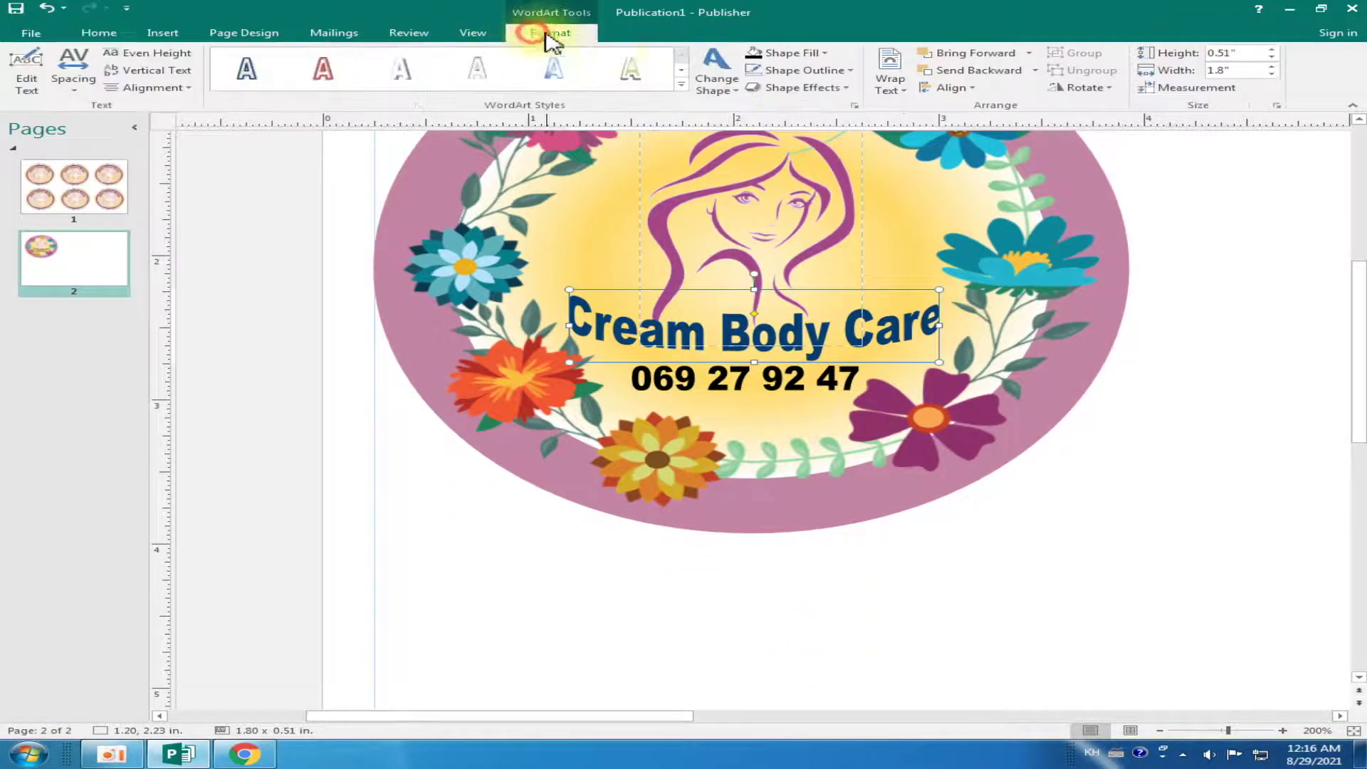
pyautogui.click(717, 82)
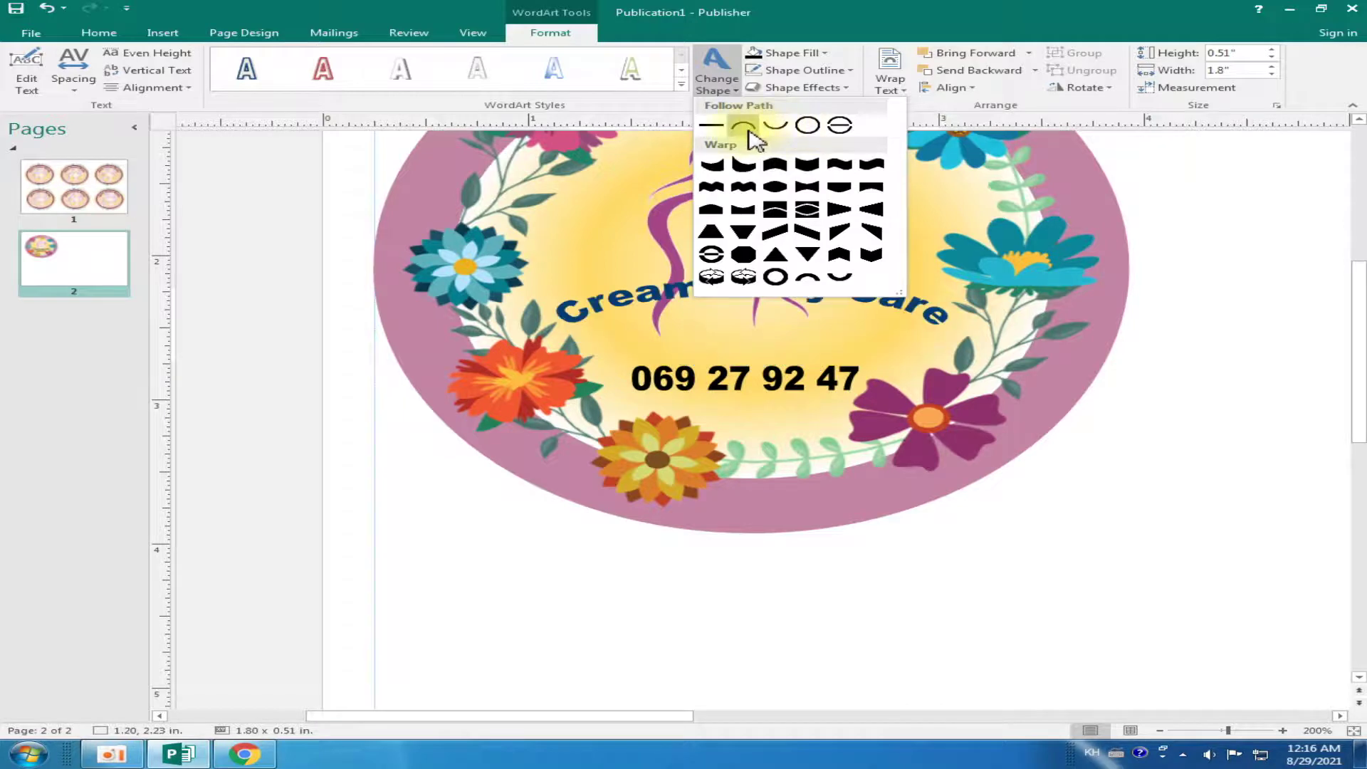
pyautogui.click(744, 128)
pyautogui.scroll(2, 783, 328)
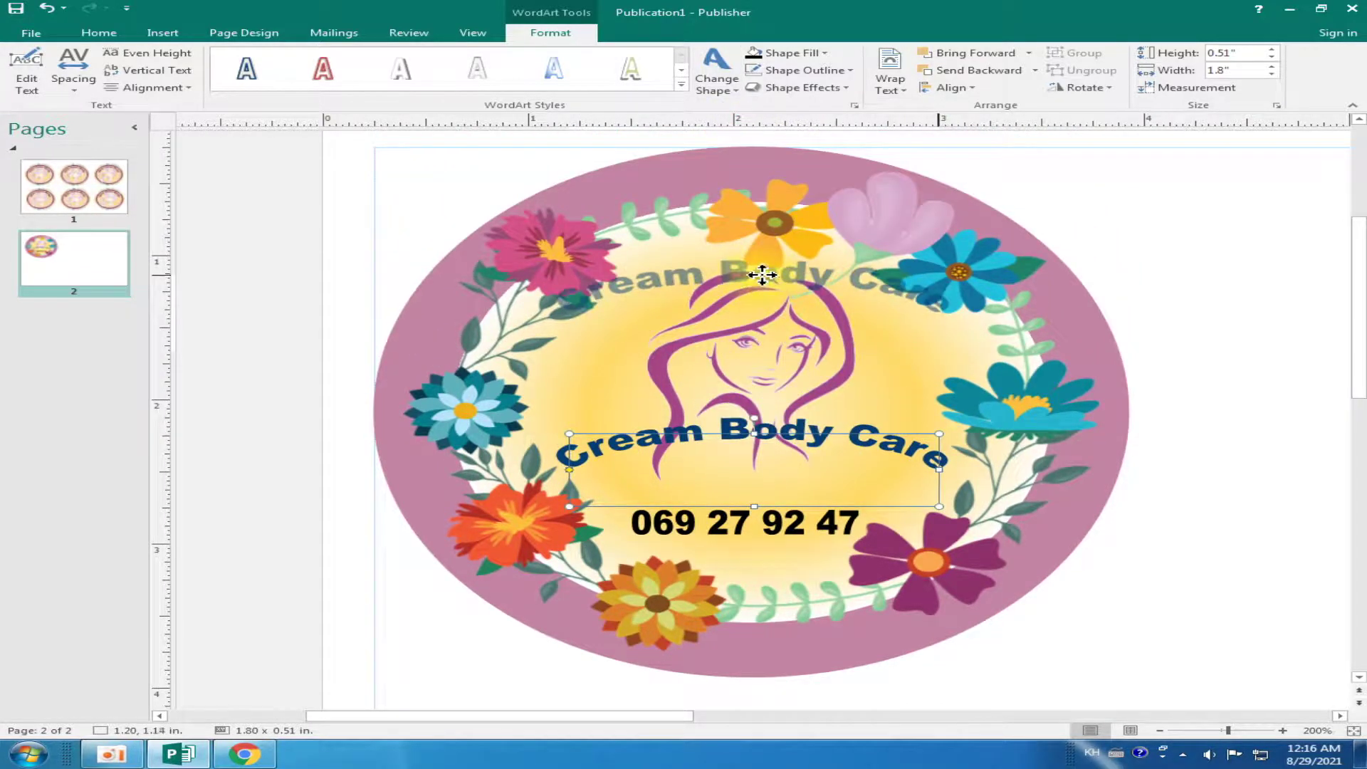
pyautogui.moveTo(763, 432); pyautogui.dragTo(763, 278)
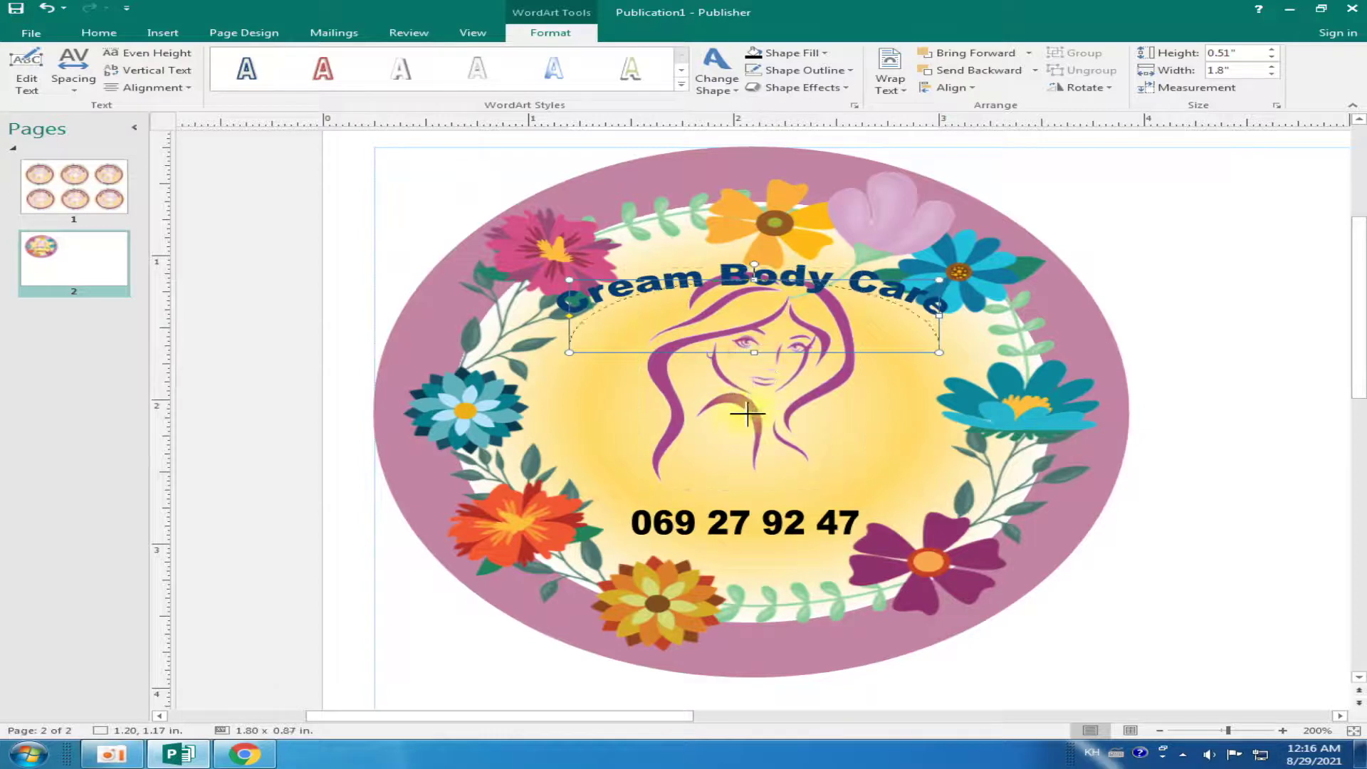
pyautogui.moveTo(733, 477); pyautogui.dragTo(733, 477)
# Arrow-nudge the face picture, the arched title and the phone number into position beneath the arch
pyautogui.click(761, 376)
pyautogui.press('Down')
pyautogui.press('Down')
pyautogui.press('Down')
pyautogui.press('Down')
pyautogui.press('Down')
pyautogui.press('Down')
pyautogui.press('Down')
pyautogui.press('Down')
pyautogui.press('Down')
pyautogui.press('Down')
pyautogui.press('Down')
pyautogui.press('Down')
pyautogui.press('Down')
pyautogui.press('Down')
pyautogui.press('Down')
pyautogui.press('Up')
pyautogui.press('Up')
pyautogui.press('Up')
pyautogui.press('Up')
pyautogui.press('Up')
pyautogui.press('Up')
pyautogui.press('Up')
pyautogui.press('Up')
pyautogui.press('Up')
pyautogui.press('Up')
pyautogui.press('Up')
pyautogui.click(1174, 296)
pyautogui.click(813, 289)
pyautogui.press('Right')
pyautogui.press('Right')
pyautogui.press('Down')
pyautogui.press('Down')
pyautogui.press('Down')
pyautogui.press('Down')
pyautogui.press('Left')
pyautogui.press('Left')
pyautogui.press('Down')
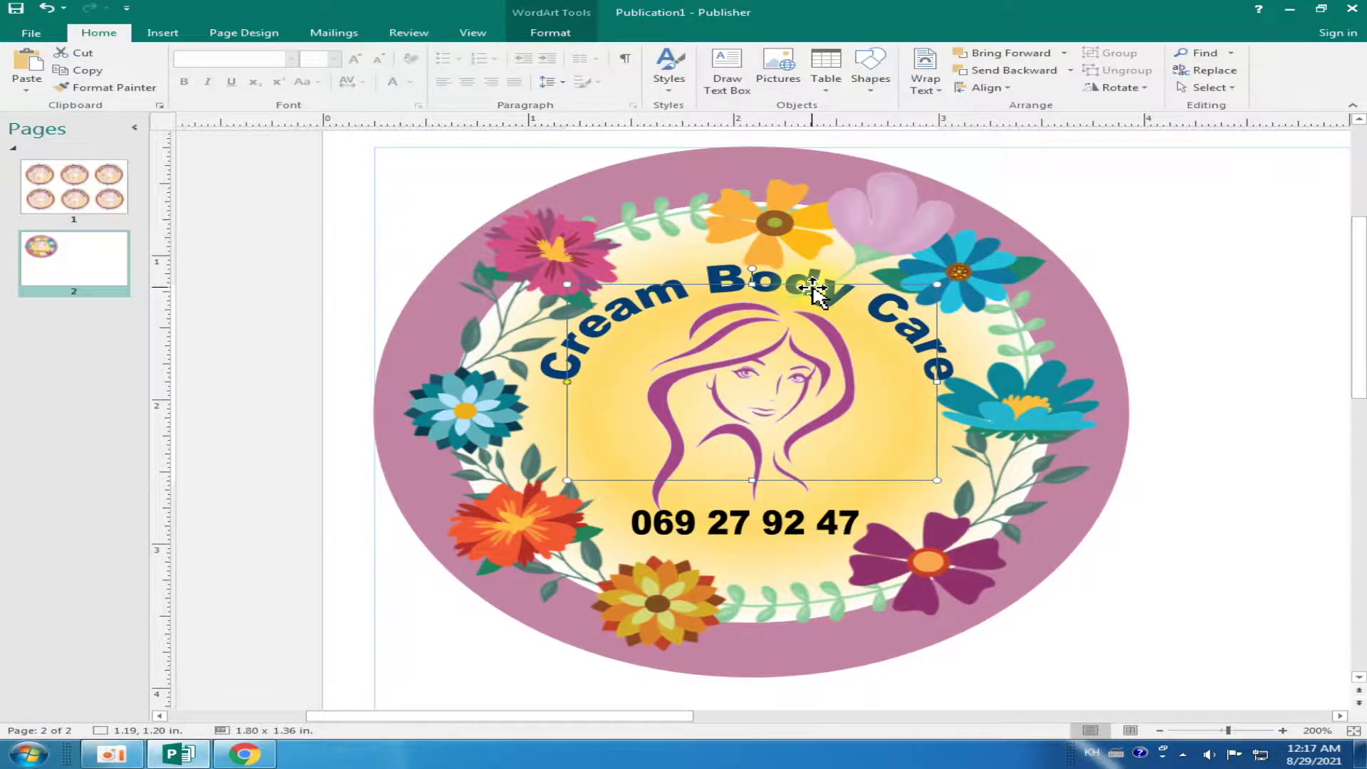
pyautogui.click(772, 523)
pyautogui.press('Up')
pyautogui.press('Up')
pyautogui.press('Up')
pyautogui.press('Up')
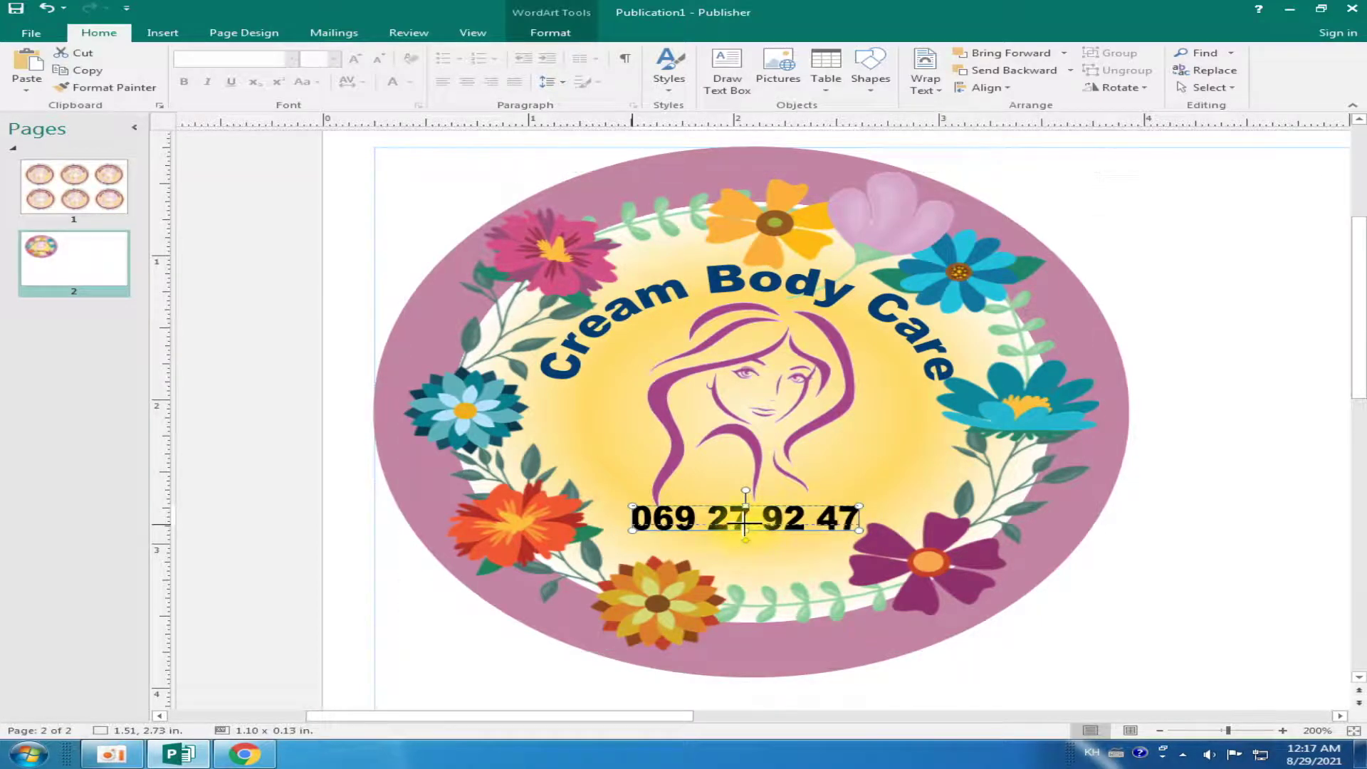
# Widen the phone number text box to the left and right under the face
pyautogui.moveTo(744, 523); pyautogui.dragTo(745, 525)
pyautogui.moveTo(633, 524); pyautogui.dragTo(603, 523)
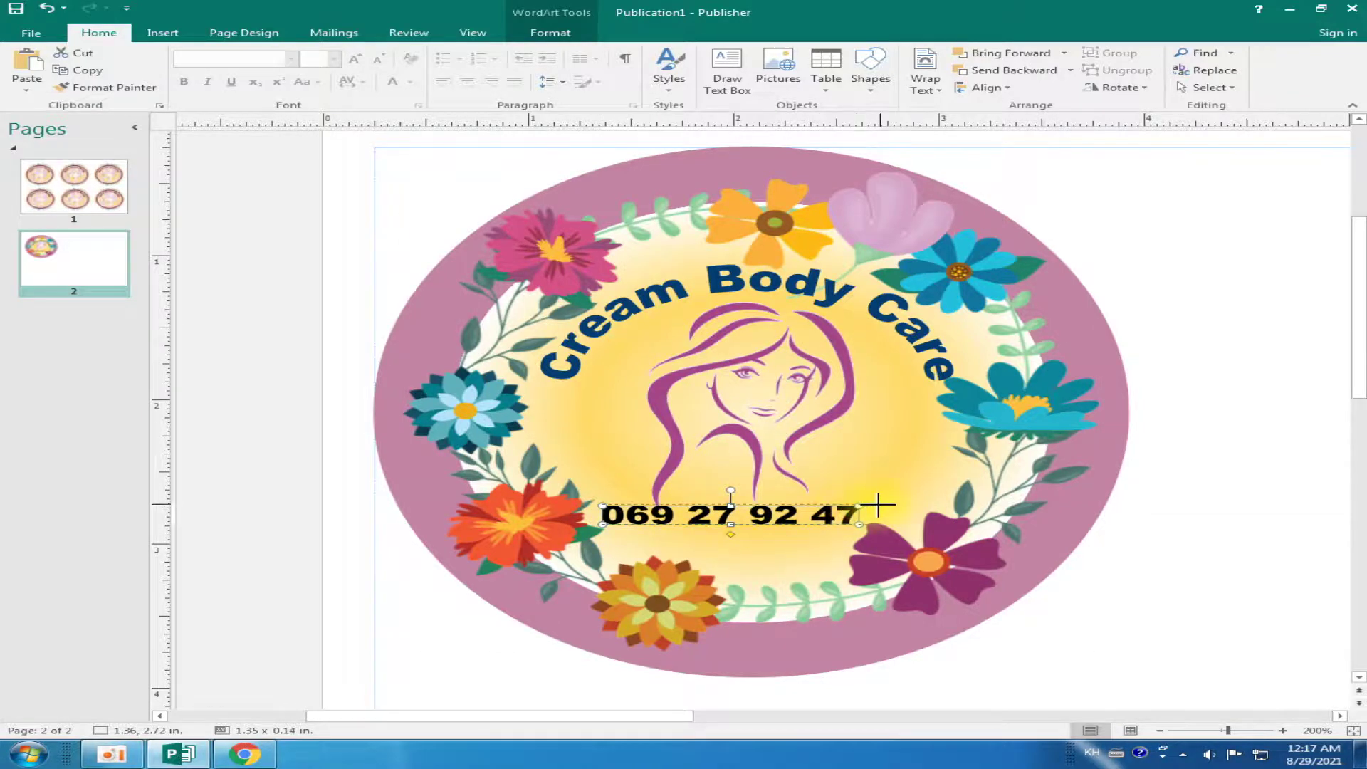
pyautogui.moveTo(878, 504); pyautogui.dragTo(881, 505)
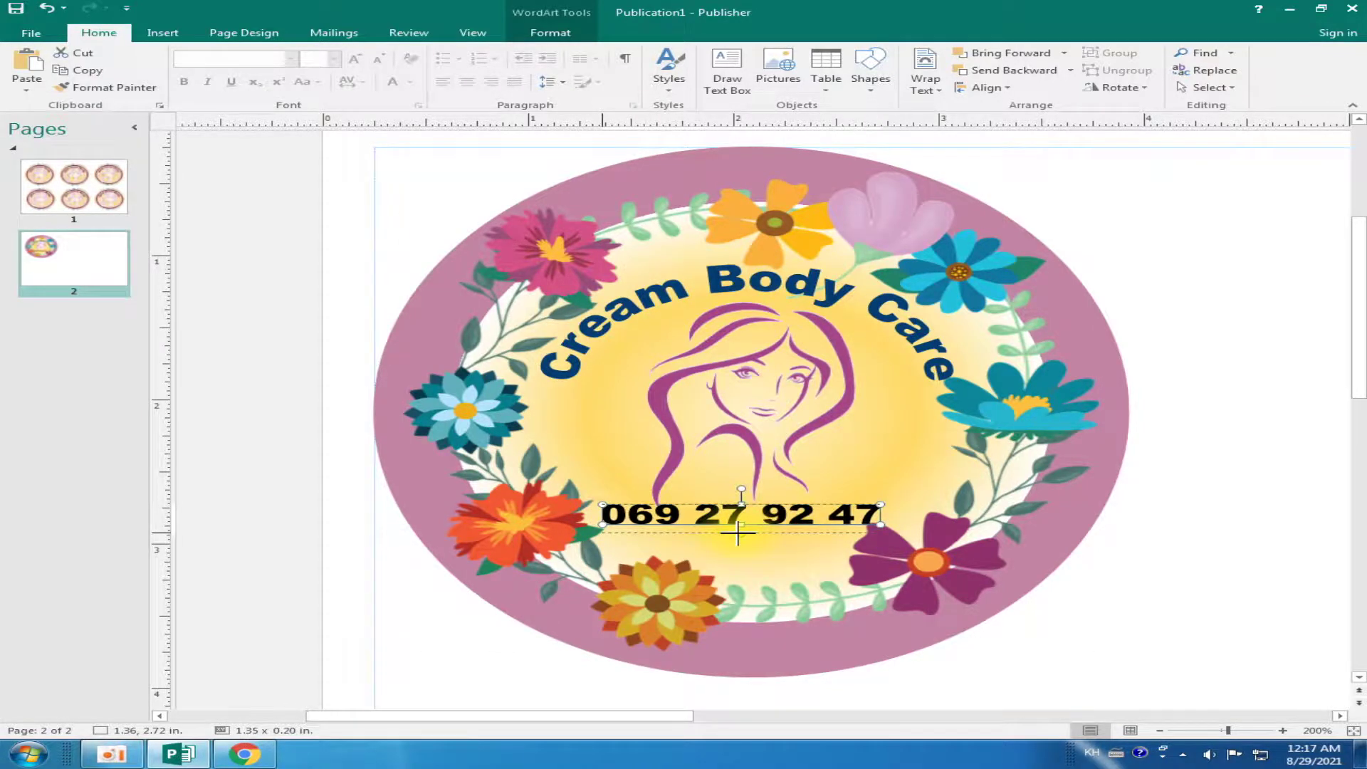
pyautogui.click(1043, 588)
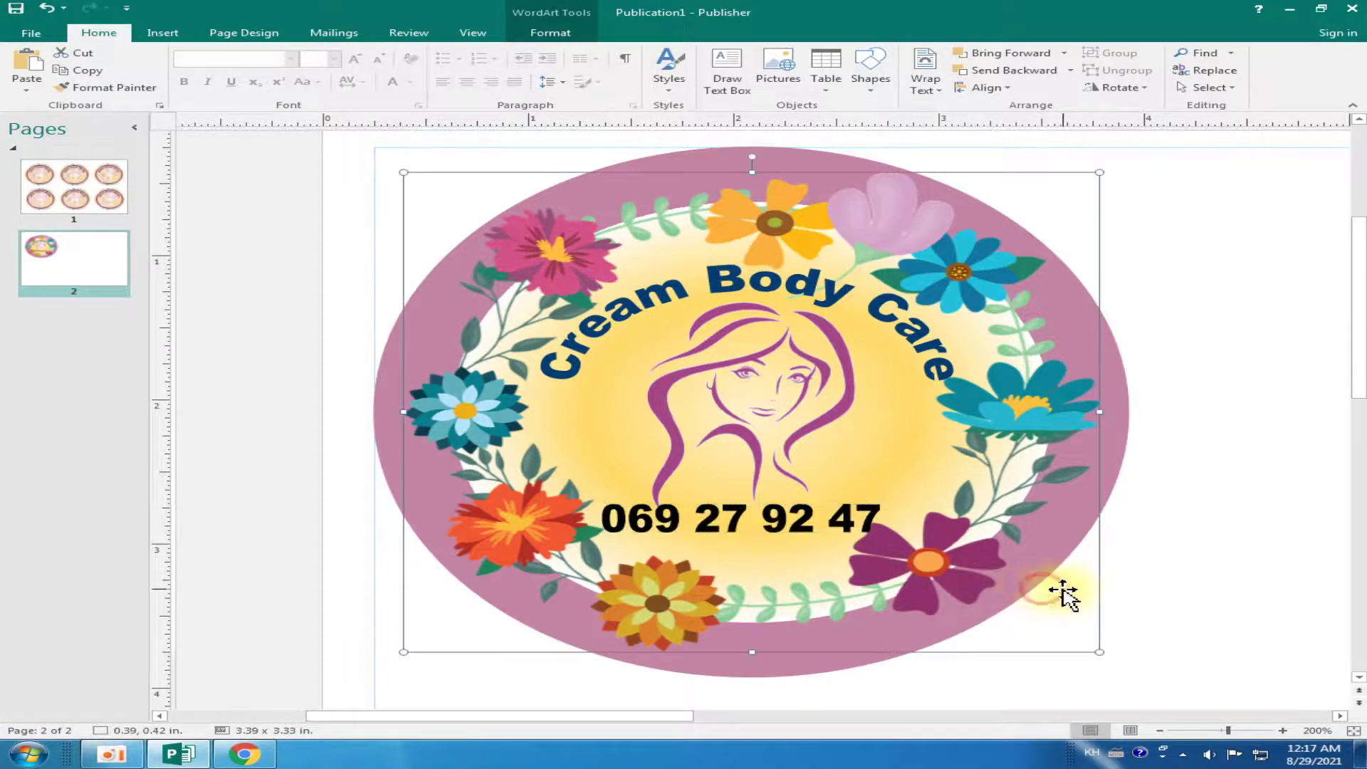
pyautogui.click(1226, 492)
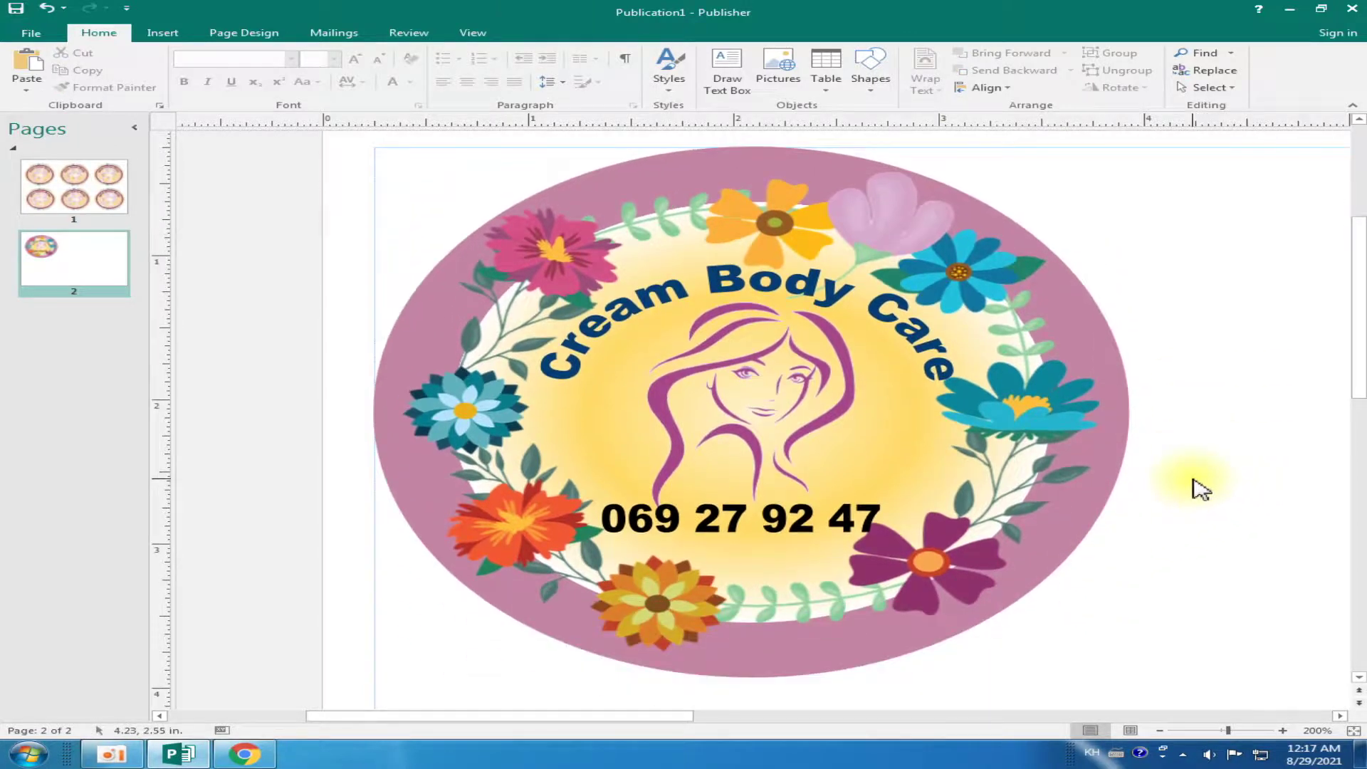
pyautogui.click(888, 328)
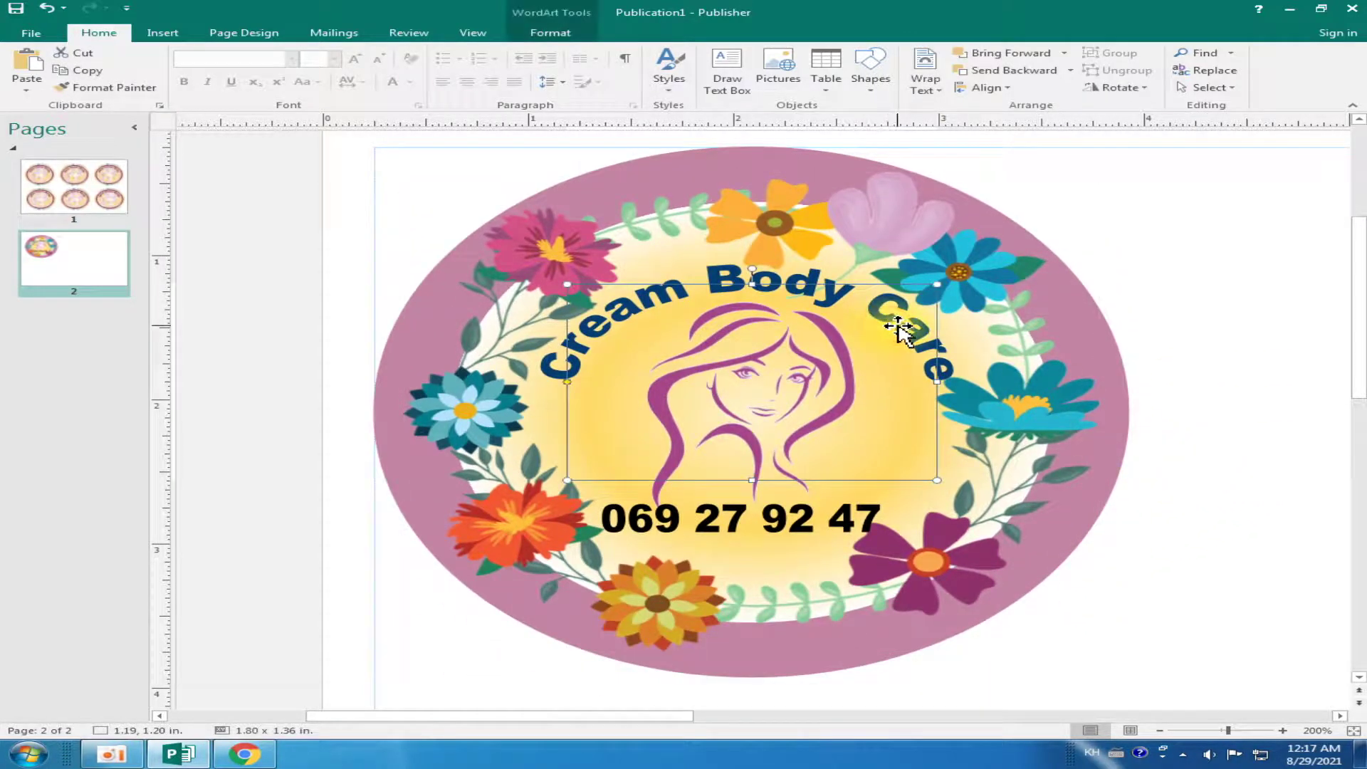
pyautogui.keyDown('shift'); pyautogui.click(1036, 276); pyautogui.keyUp('shift')
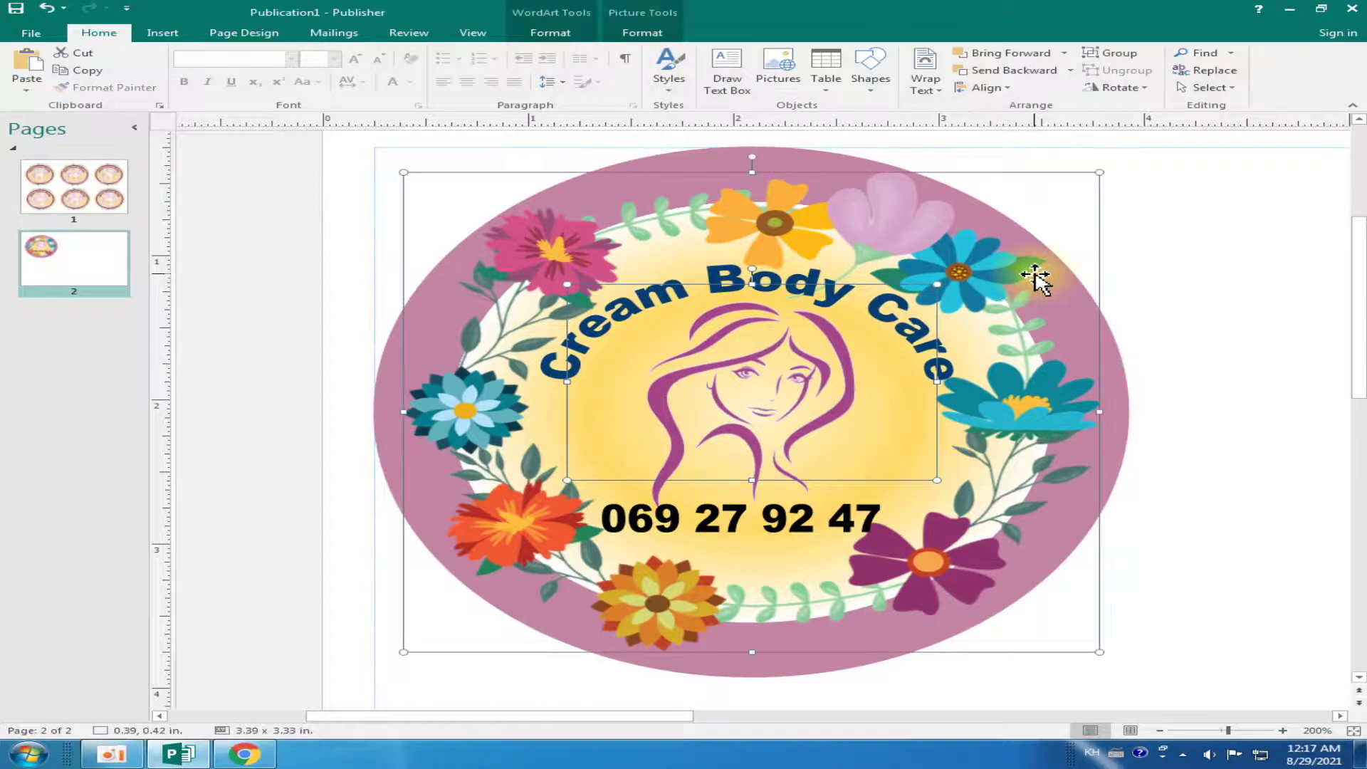
pyautogui.click(1153, 334)
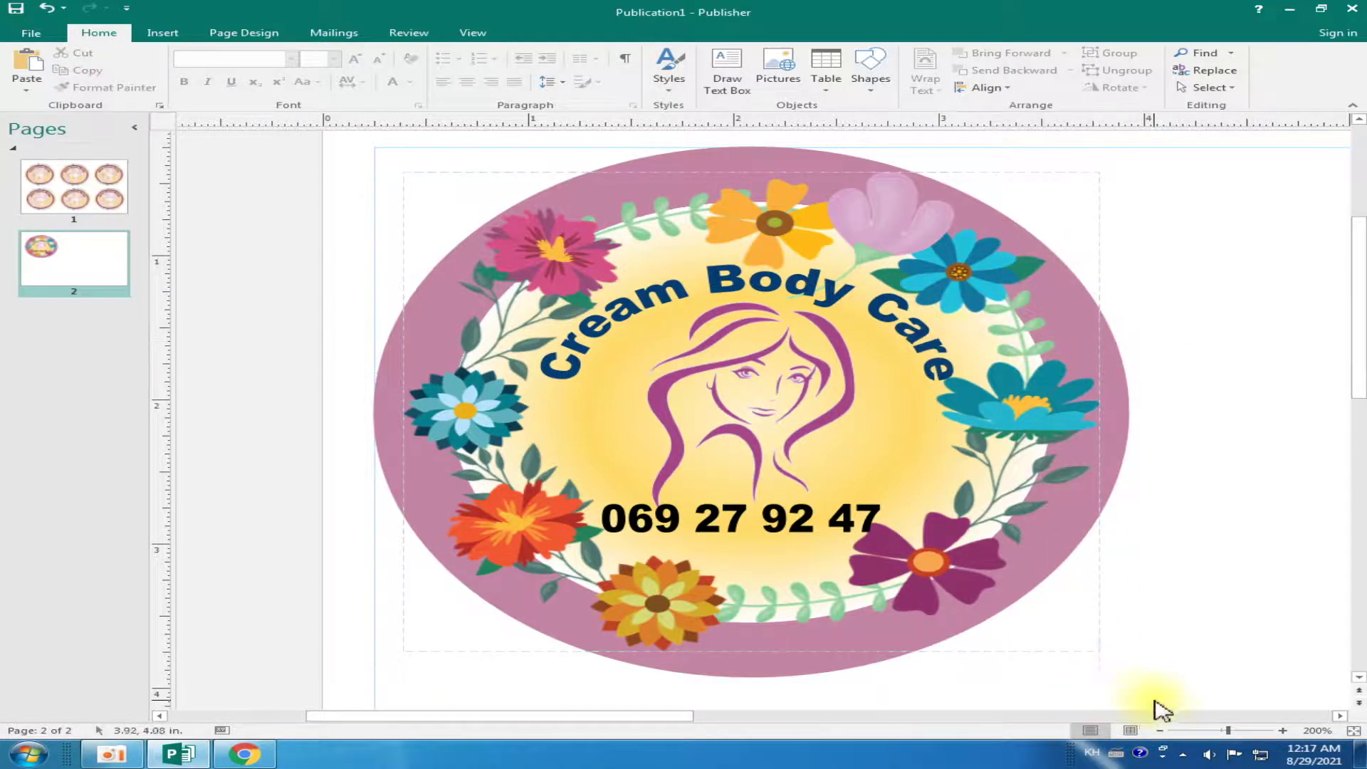
# Compare the sticker against page 1's labels, then return to page 2 zoomed in
pyautogui.click(1217, 731)
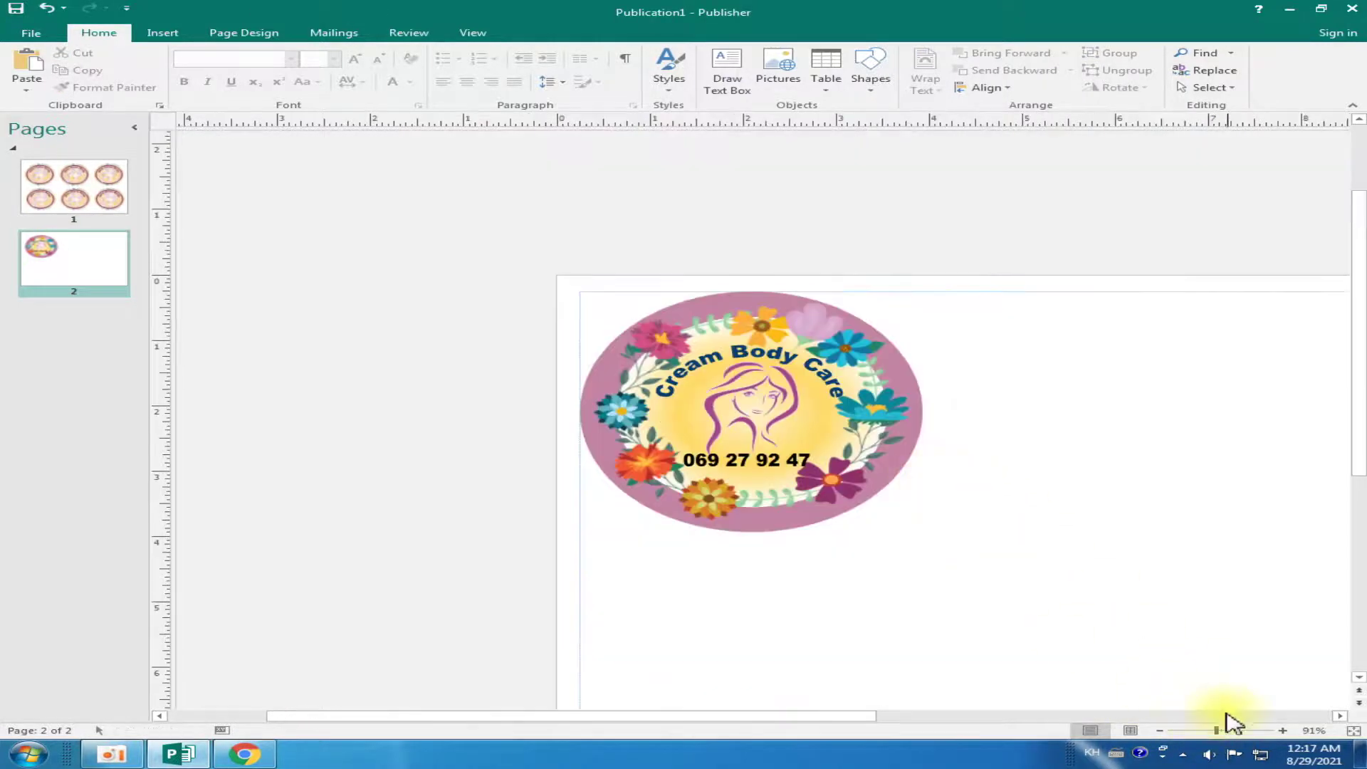
pyautogui.click(1282, 730)
pyautogui.click(1282, 731)
pyautogui.click(1282, 730)
pyautogui.click(1282, 731)
pyautogui.click(1282, 731)
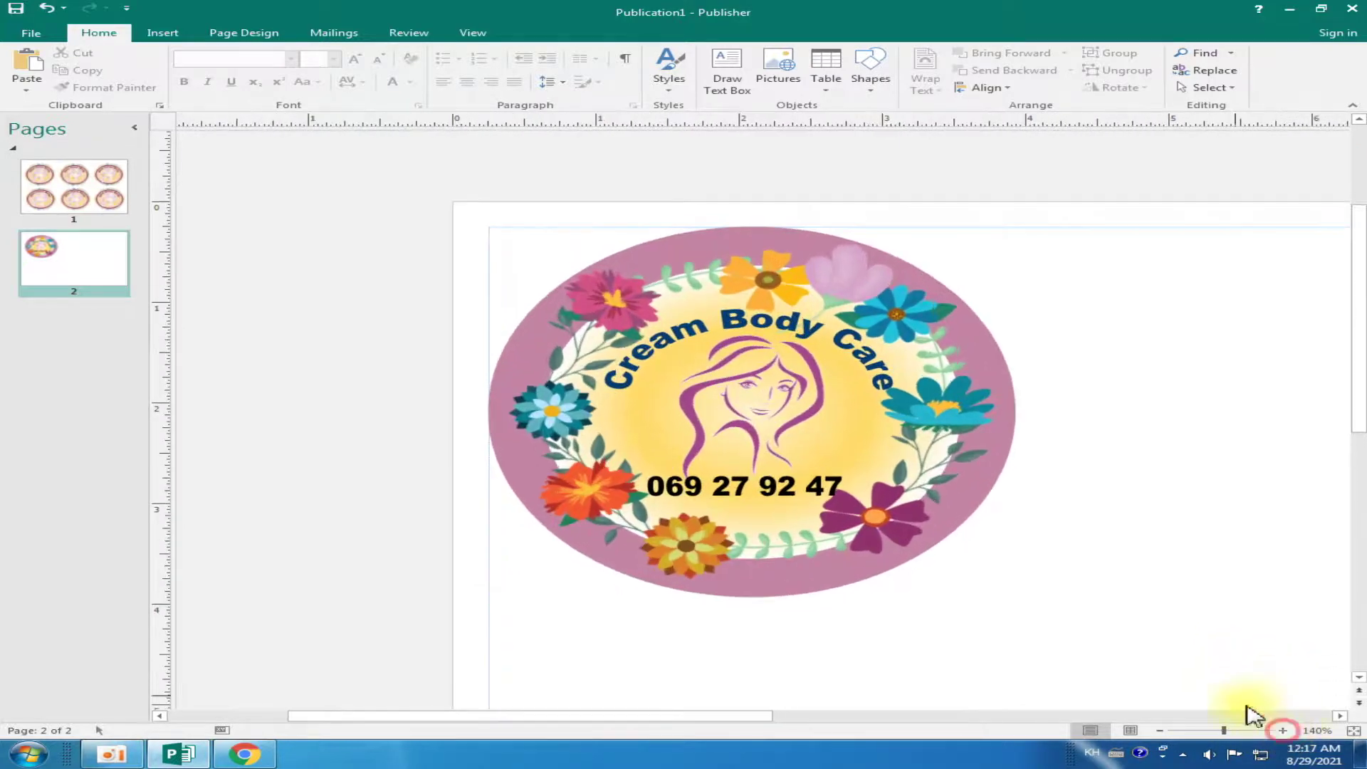
pyautogui.click(74, 187)
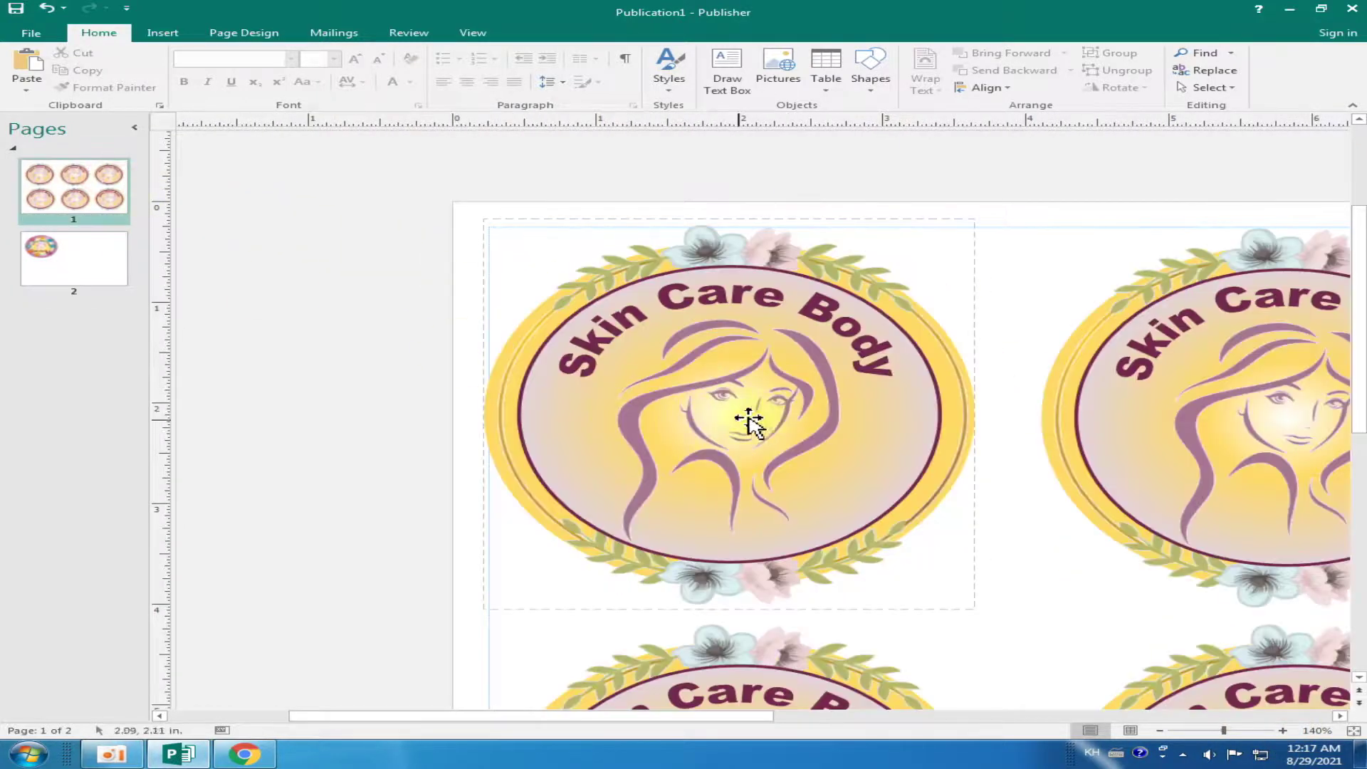
pyautogui.scroll(-1, 854, 447)
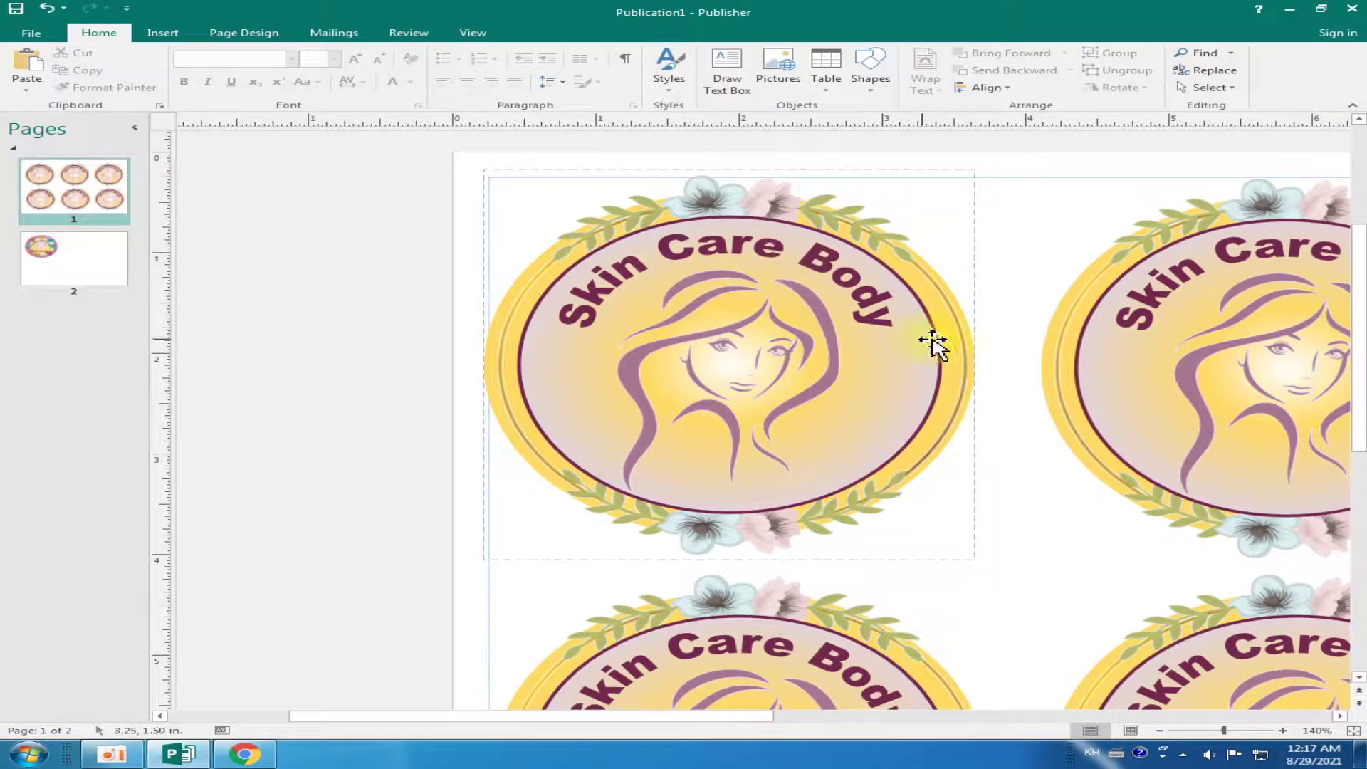
pyautogui.click(73, 260)
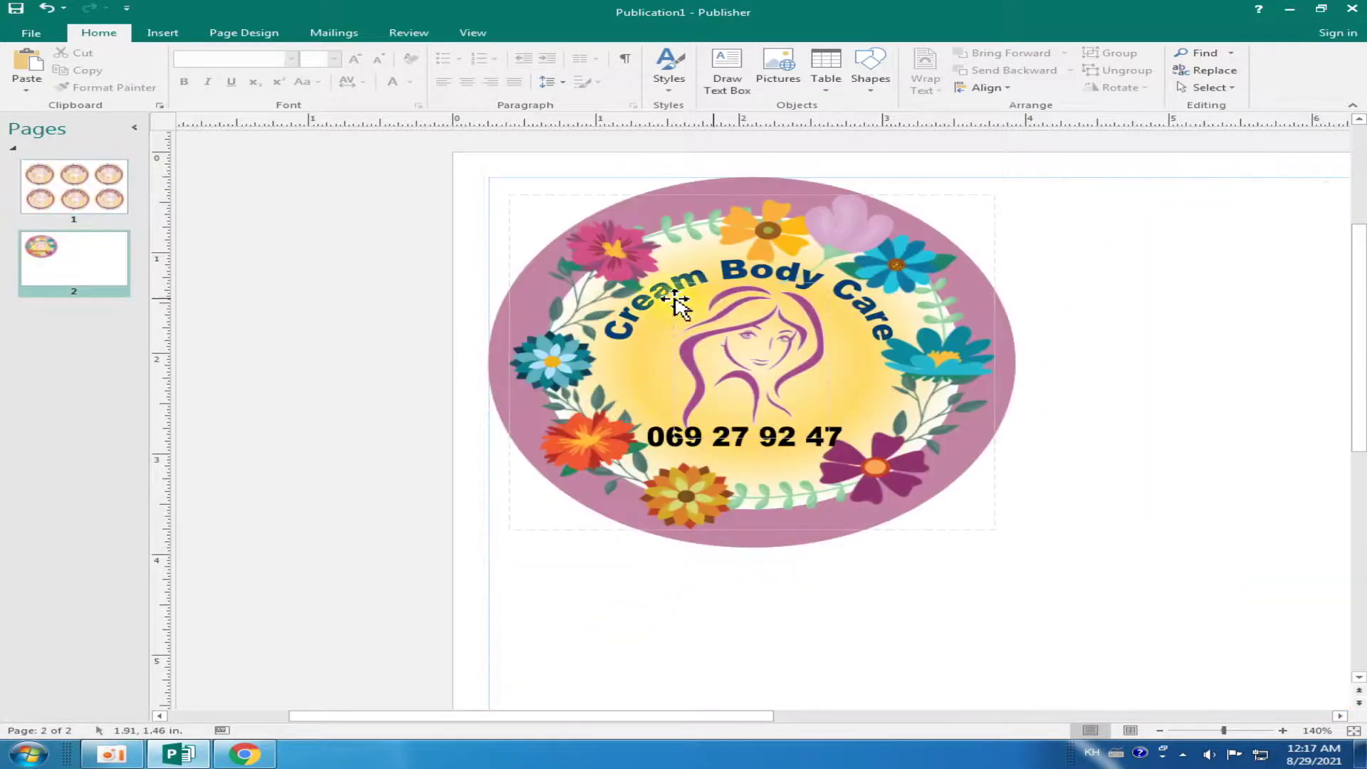
pyautogui.click(1283, 731)
pyautogui.click(1282, 730)
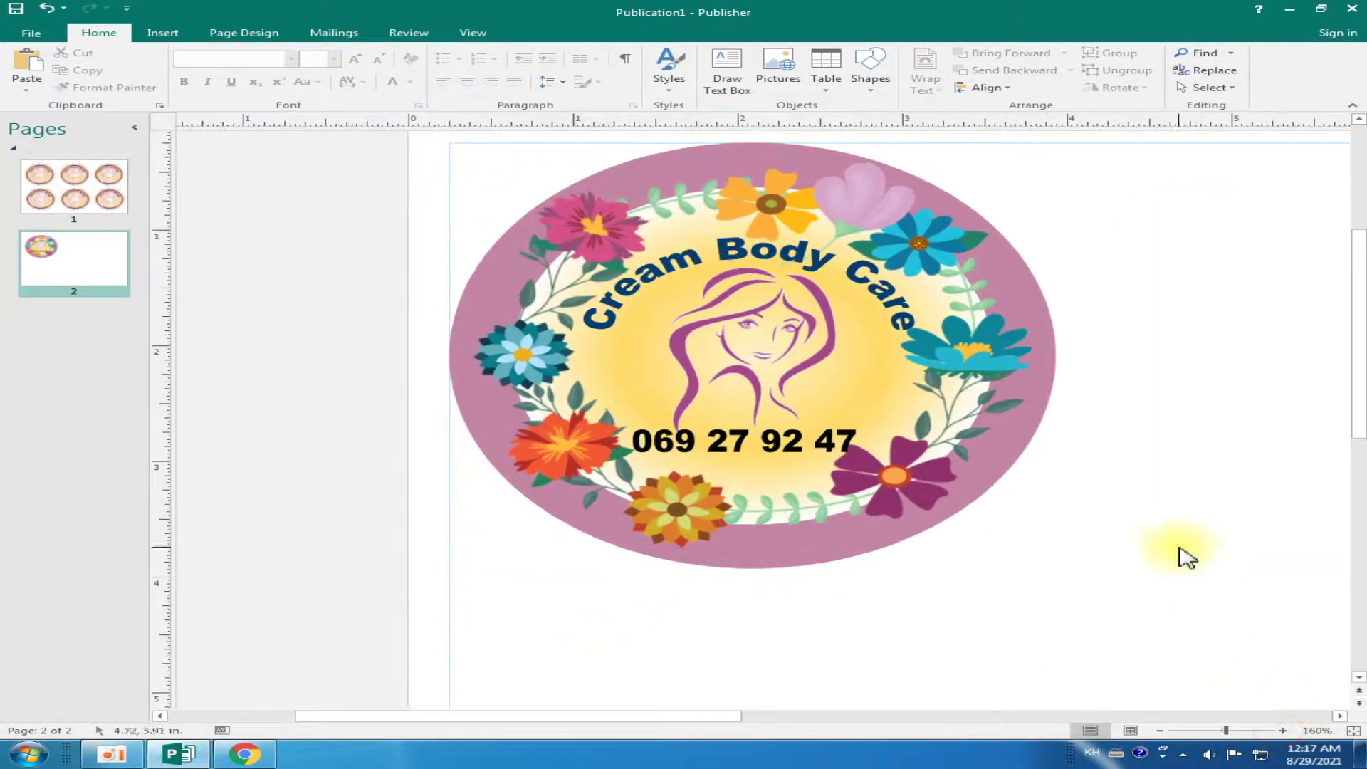
pyautogui.scroll(1, 1167, 542)
# Marquee-select the title, face, phone number and floral oval, group them, and zoom out on page 2
pyautogui.moveTo(389, 182); pyautogui.dragTo(1114, 683)
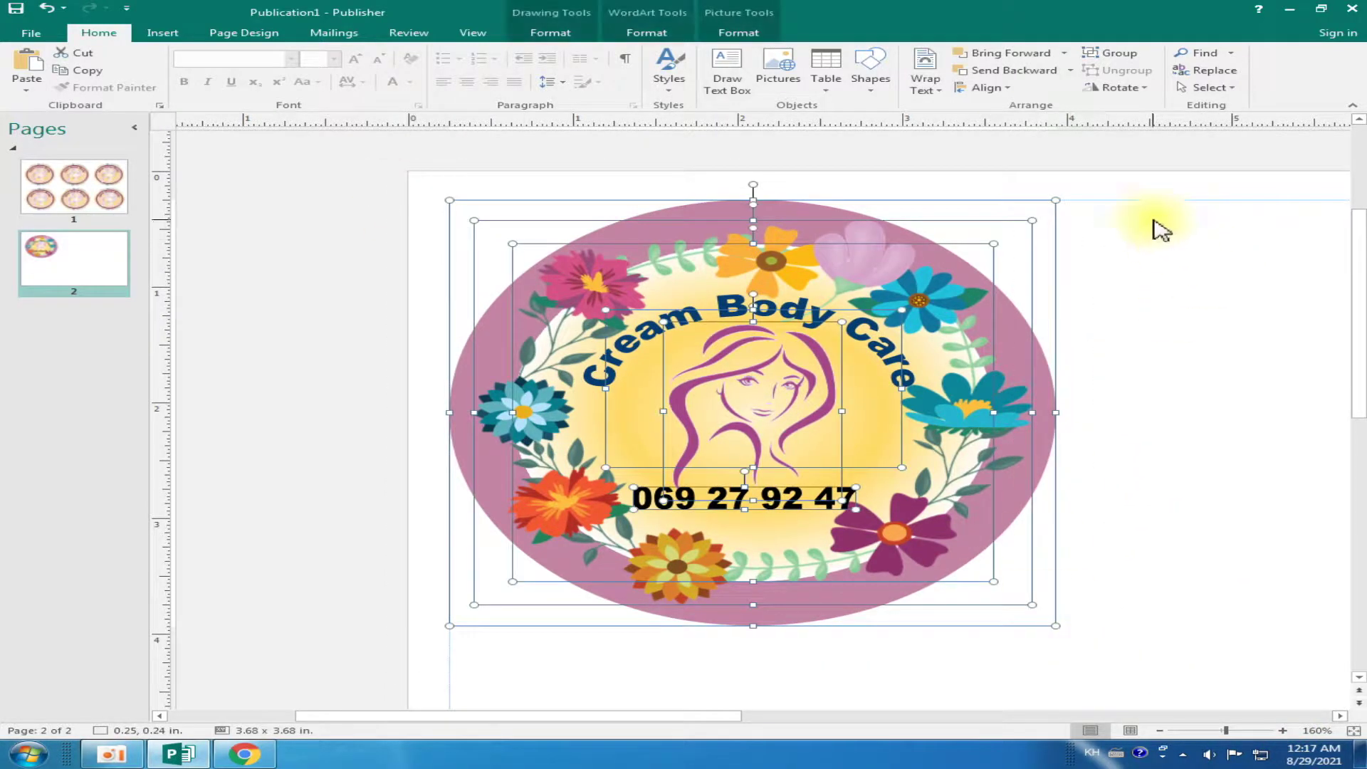
pyautogui.click(1114, 55)
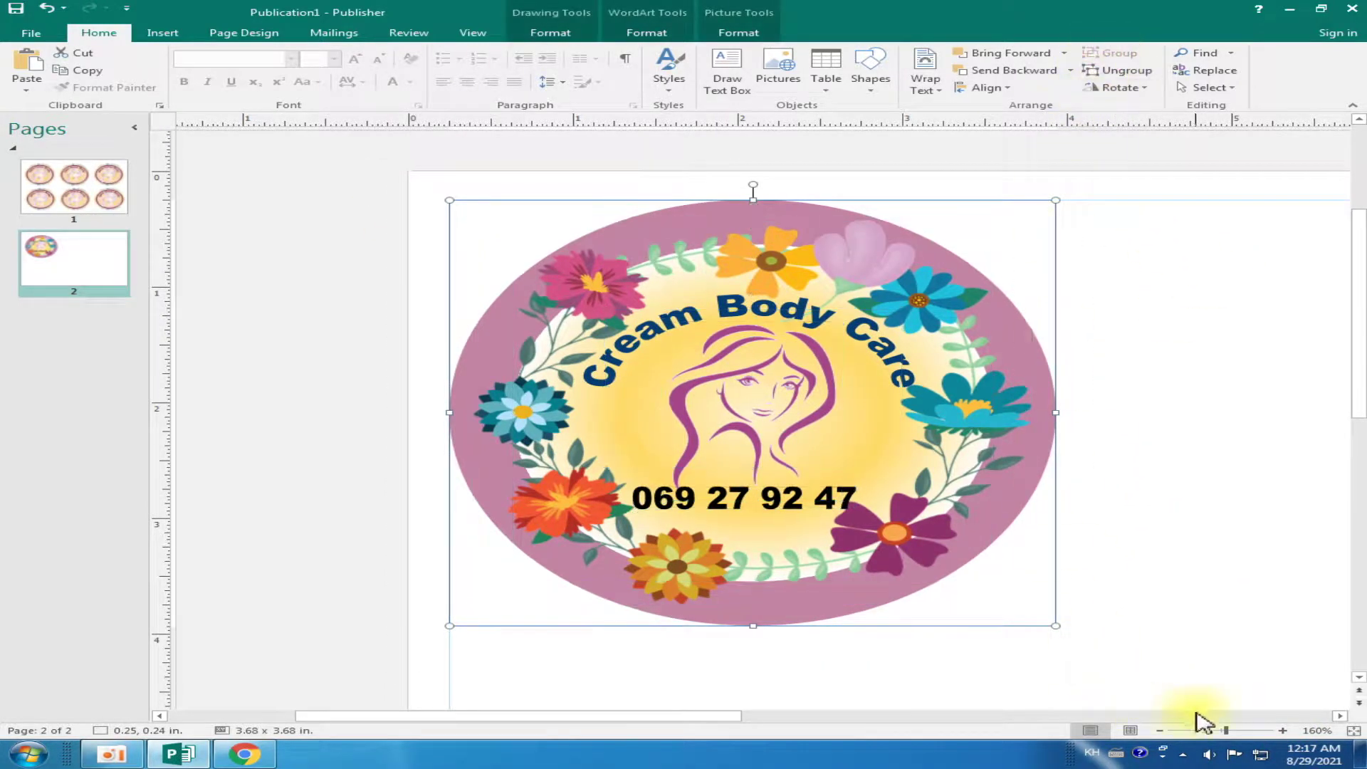
pyautogui.moveTo(1229, 731); pyautogui.dragTo(1211, 731)
pyautogui.click(1052, 618)
pyautogui.moveTo(880, 707); pyautogui.dragTo(1079, 712)
pyautogui.moveTo(1210, 731); pyautogui.dragTo(1189, 731)
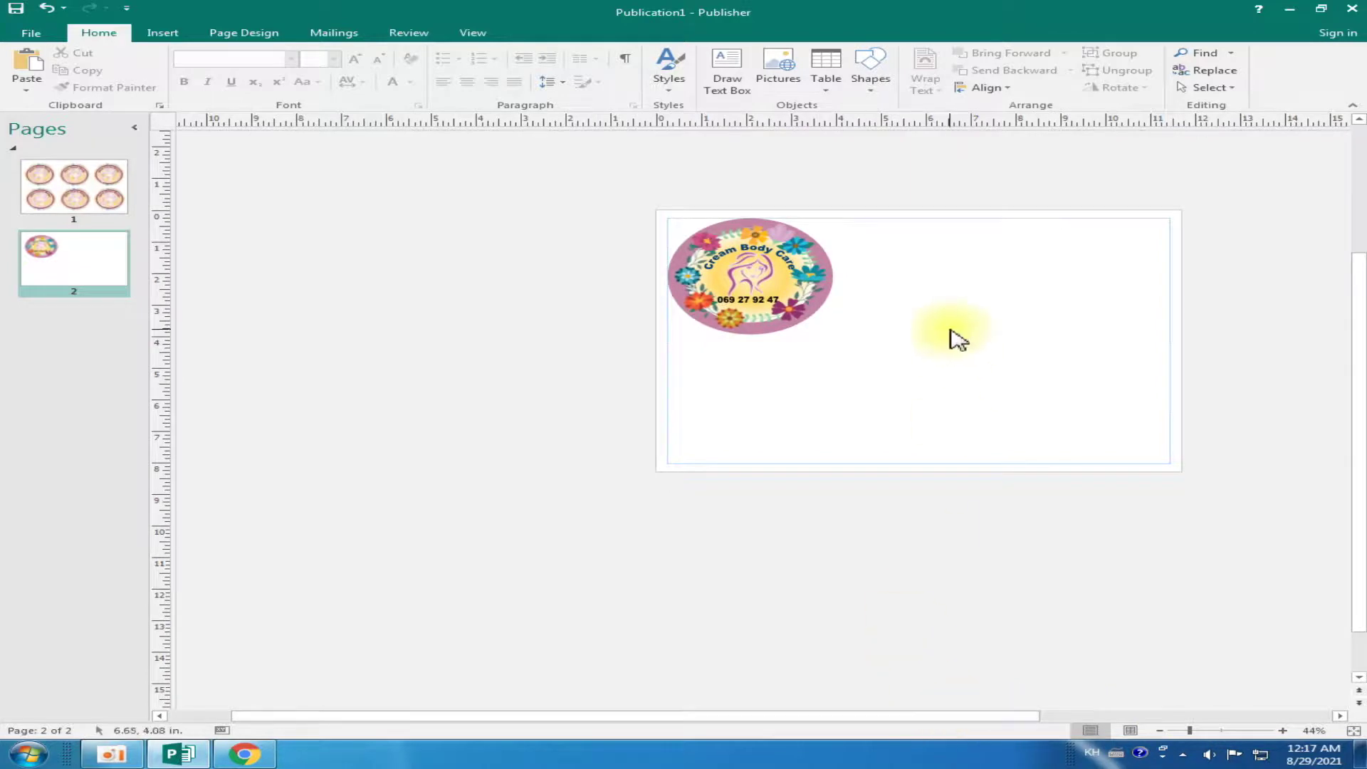
pyautogui.moveTo(1196, 731); pyautogui.dragTo(1203, 731)
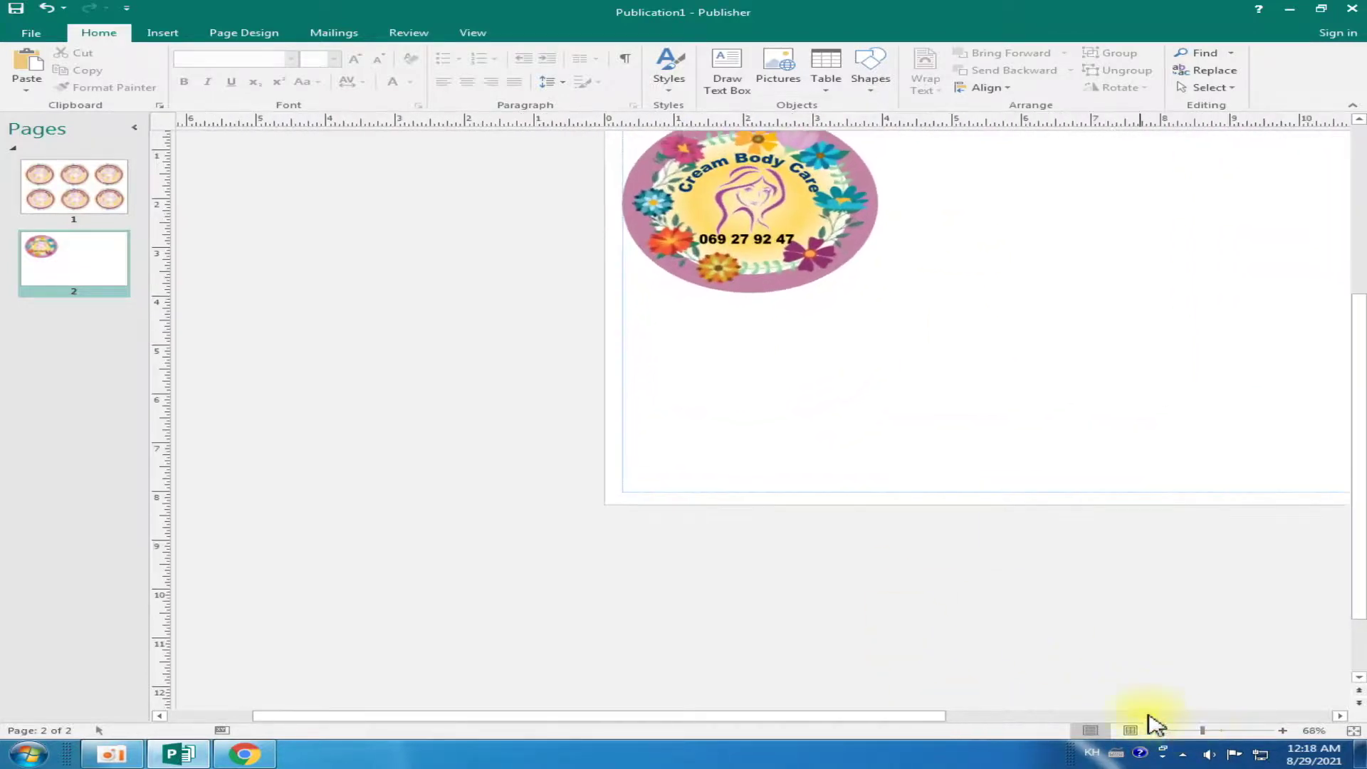
pyautogui.moveTo(934, 716); pyautogui.dragTo(1086, 718)
pyautogui.scroll(2, 1053, 638)
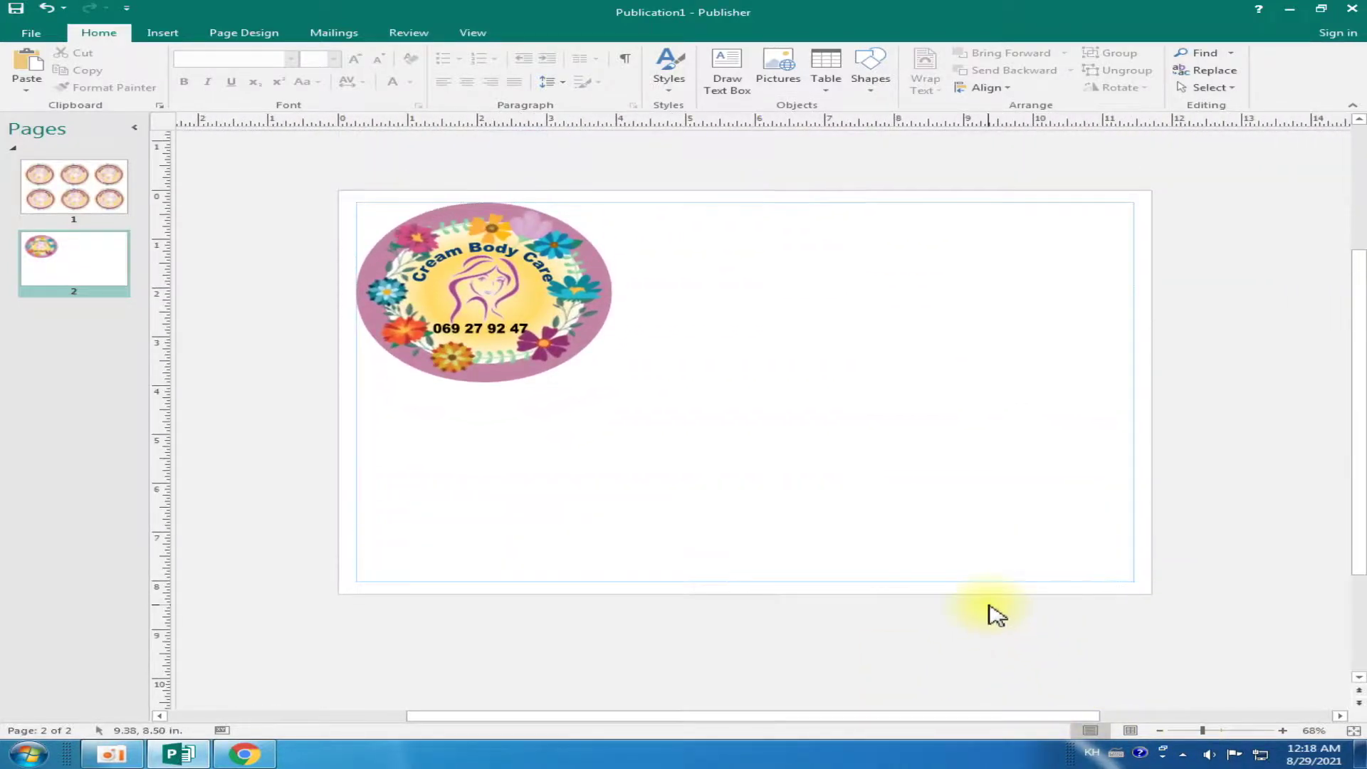
pyautogui.moveTo(1205, 732); pyautogui.dragTo(1211, 732)
pyautogui.click(442, 259)
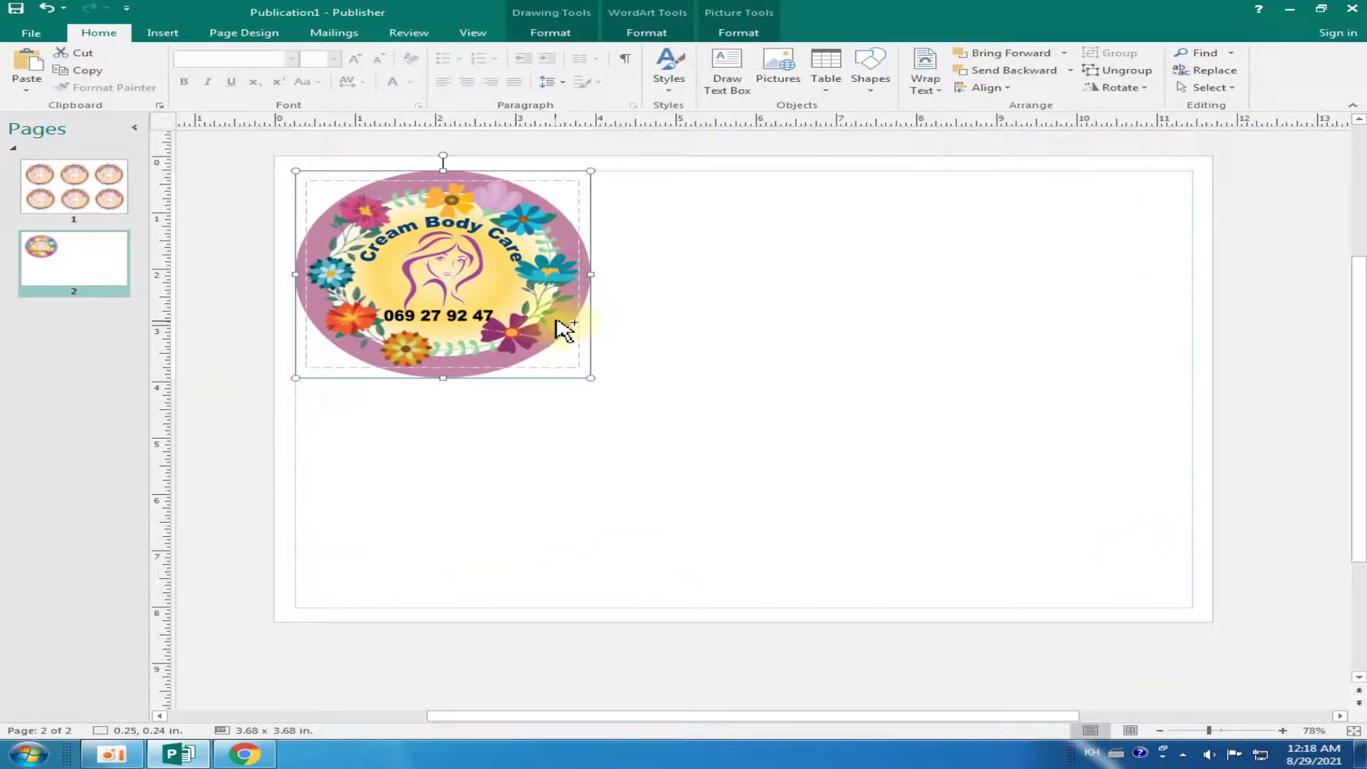
# Ctrl-drag copies of the sticker to make three across the top, nudging the middle one left
pyautogui.click(636, 341)
pyautogui.click(587, 324)
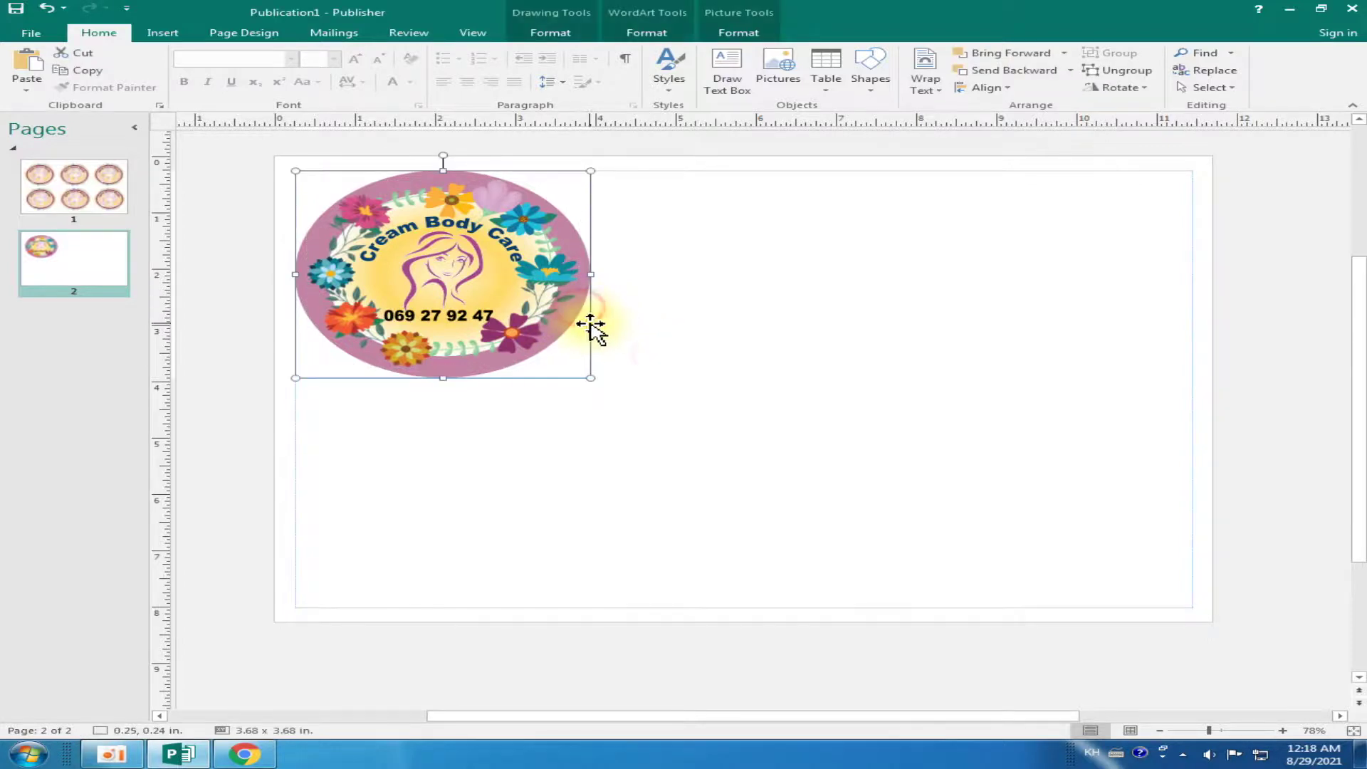
pyautogui.moveTo(576, 331); pyautogui.dragTo(885, 332)
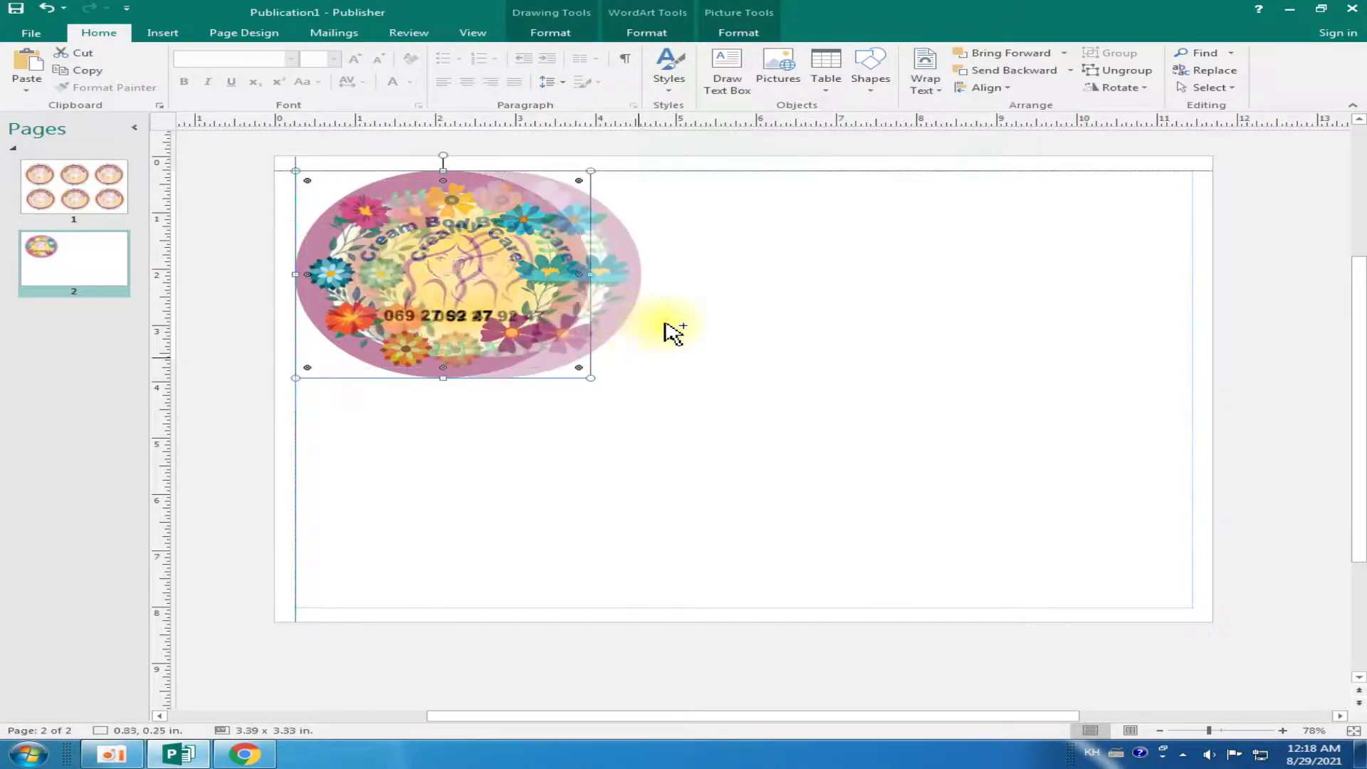
pyautogui.moveTo(885, 332); pyautogui.dragTo(1168, 325)
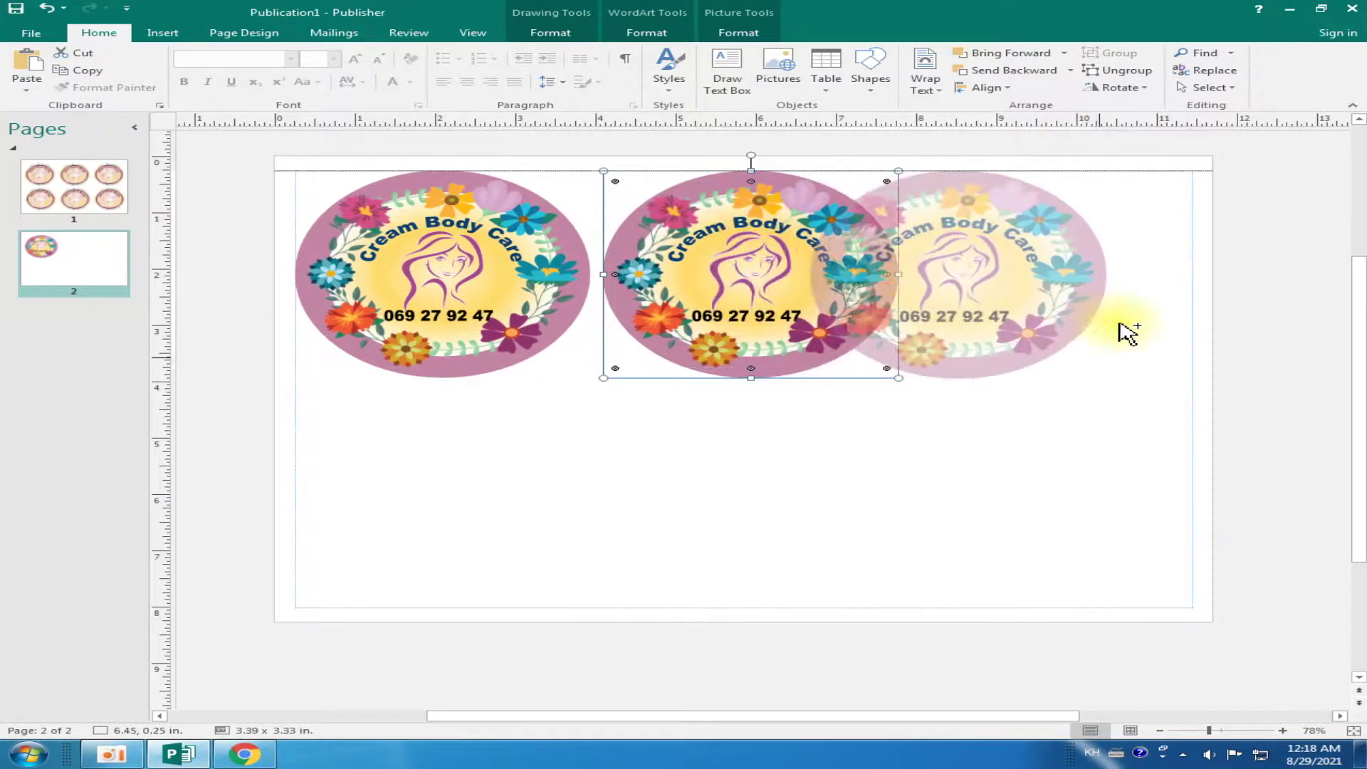
pyautogui.click(1033, 457)
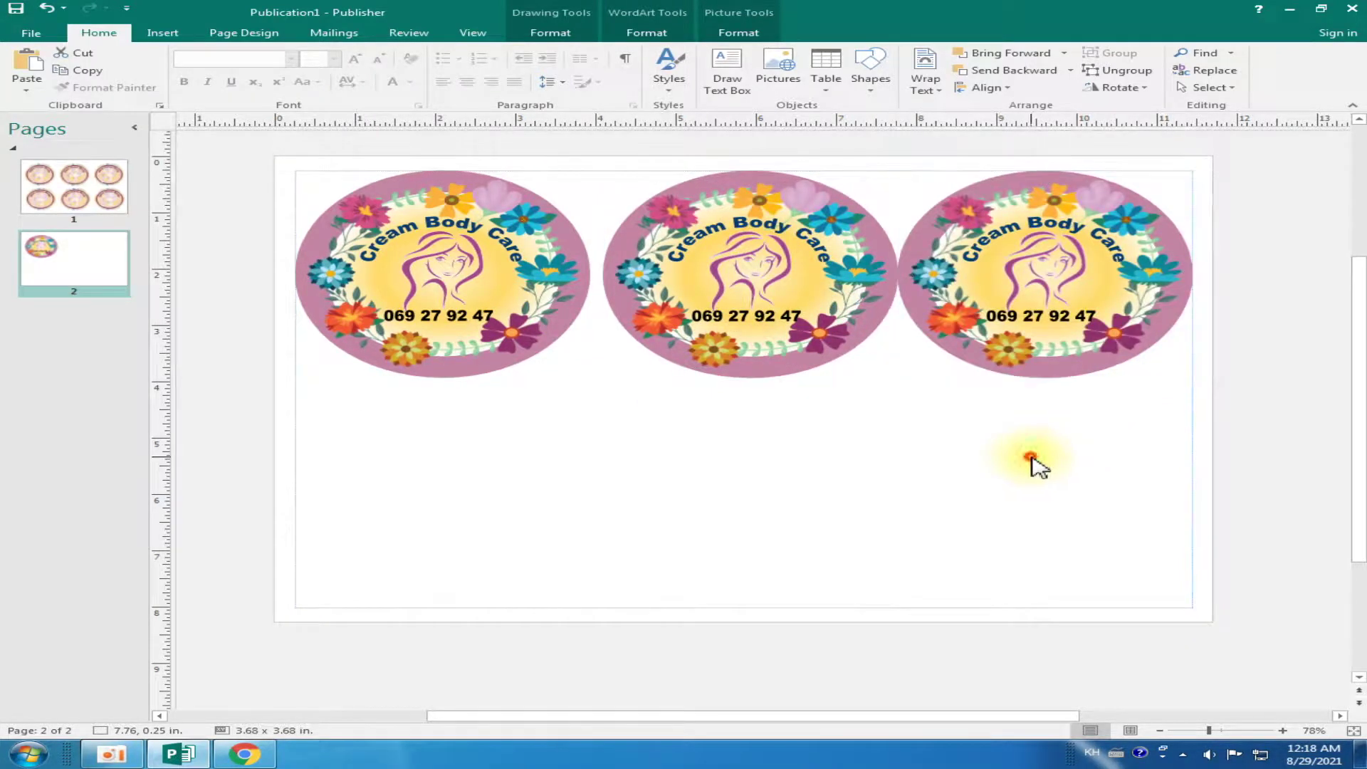
pyautogui.click(737, 348)
pyautogui.press('Left')
pyautogui.press('Left')
pyautogui.press('Left')
pyautogui.press('Left')
pyautogui.click(963, 461)
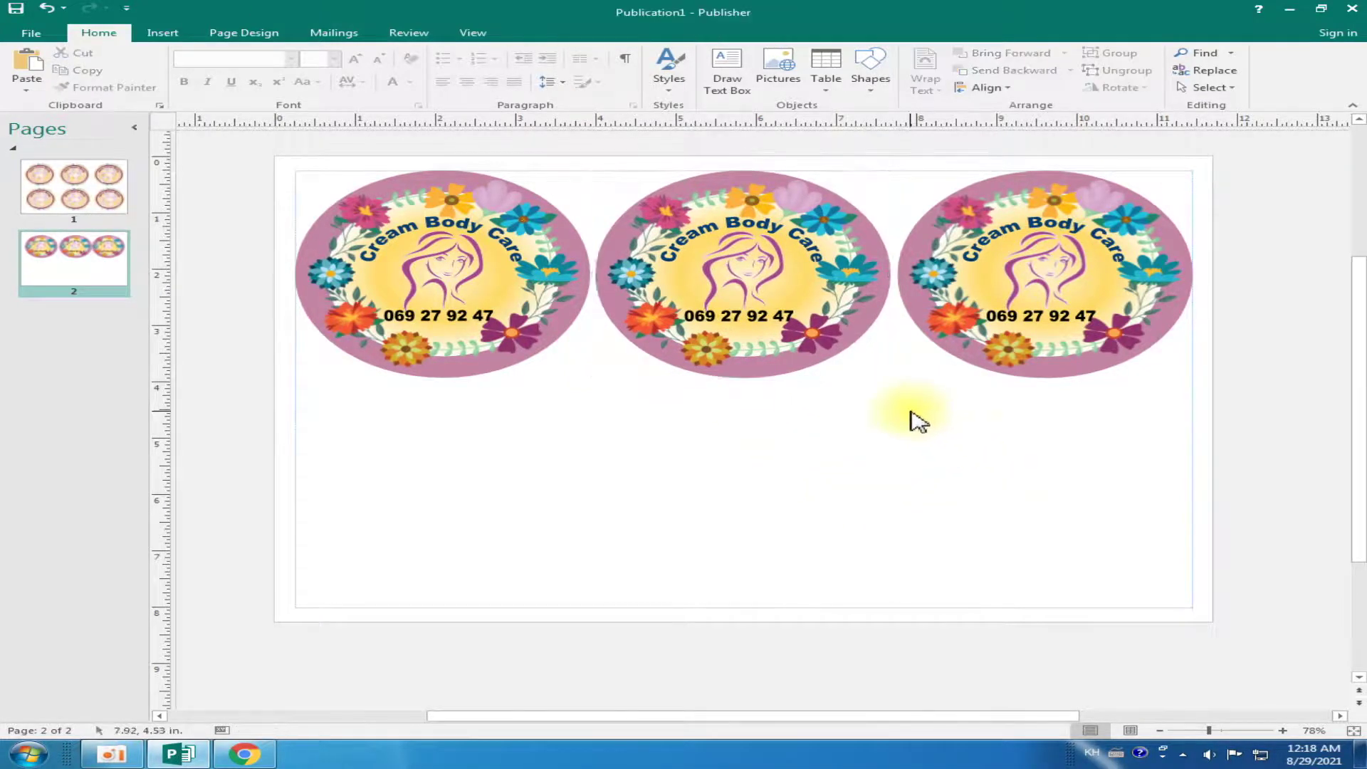
# Duplicate the top row of three stickers into a second row below it
pyautogui.moveTo(1239, 165); pyautogui.dragTo(238, 466)
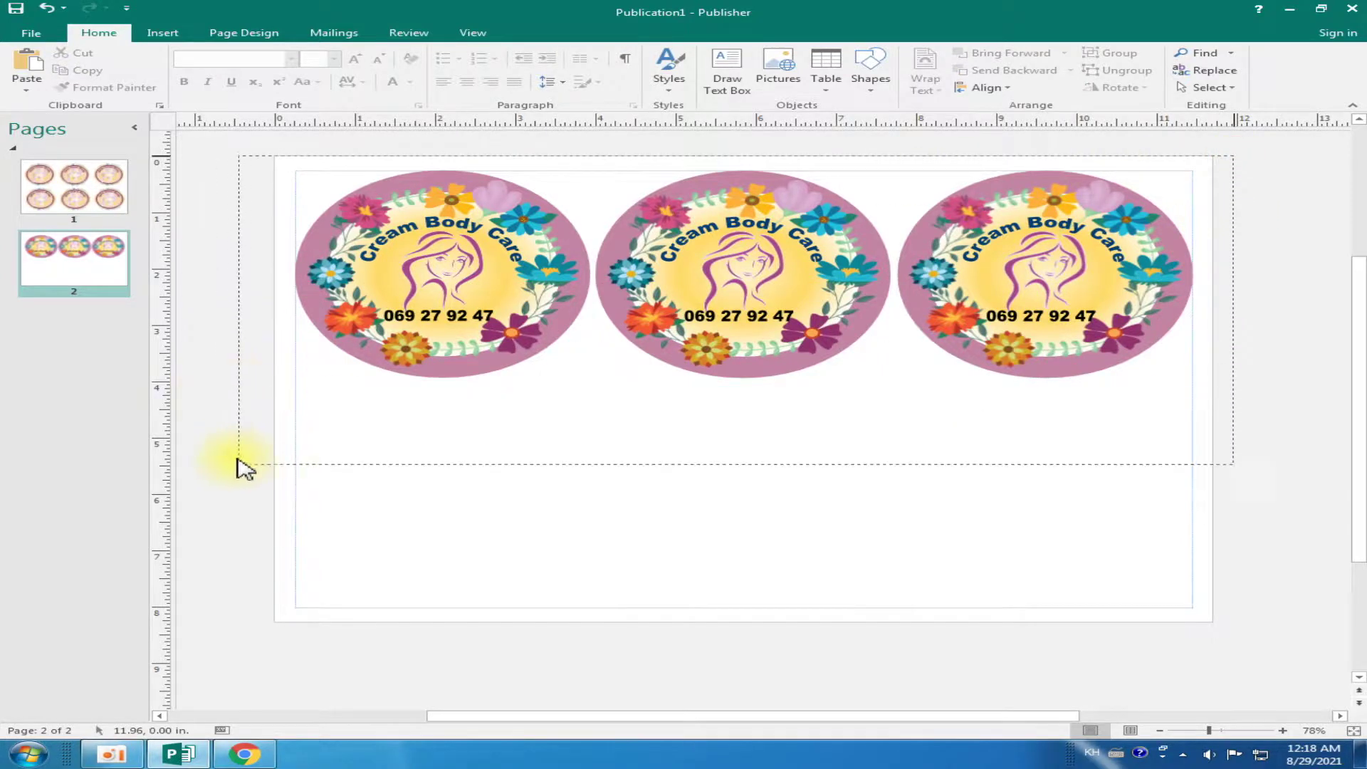
pyautogui.moveTo(784, 378); pyautogui.dragTo(794, 386)
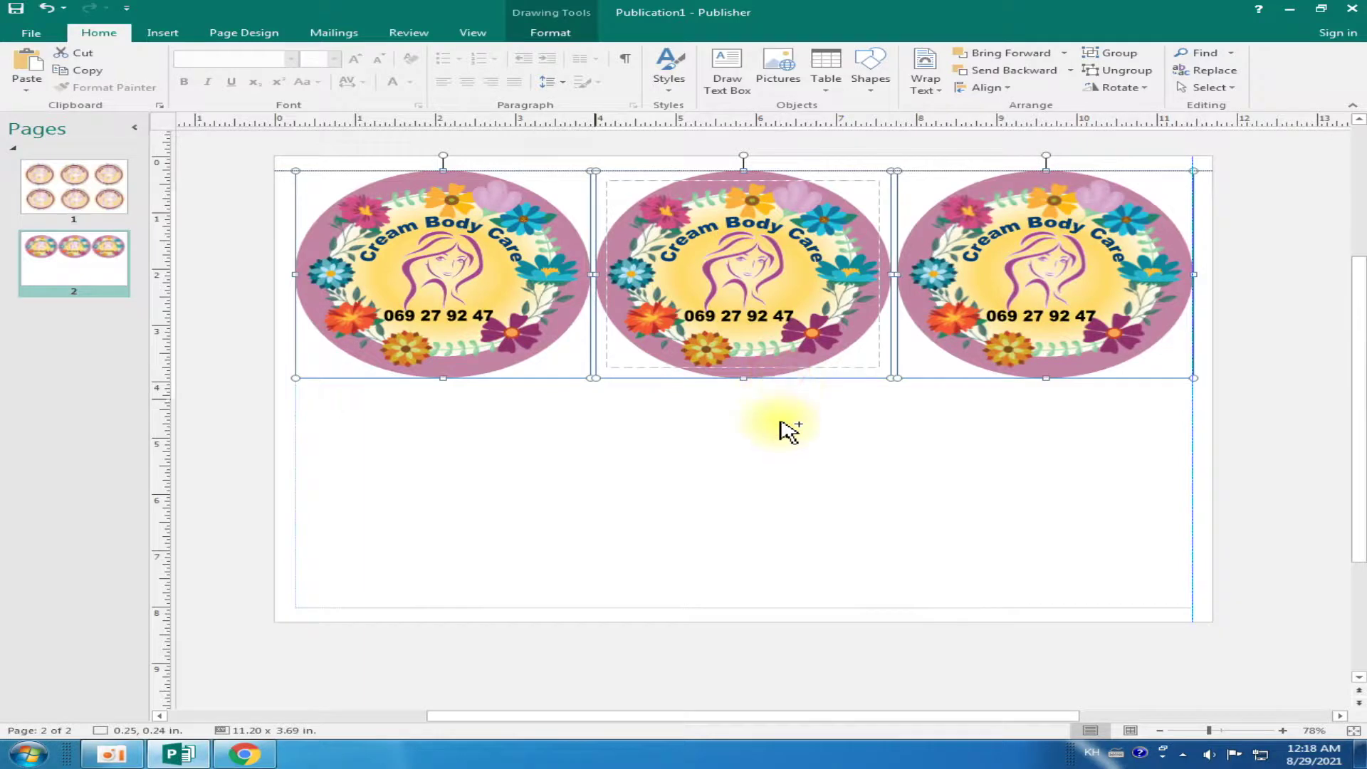
pyautogui.moveTo(788, 380); pyautogui.dragTo(789, 605)
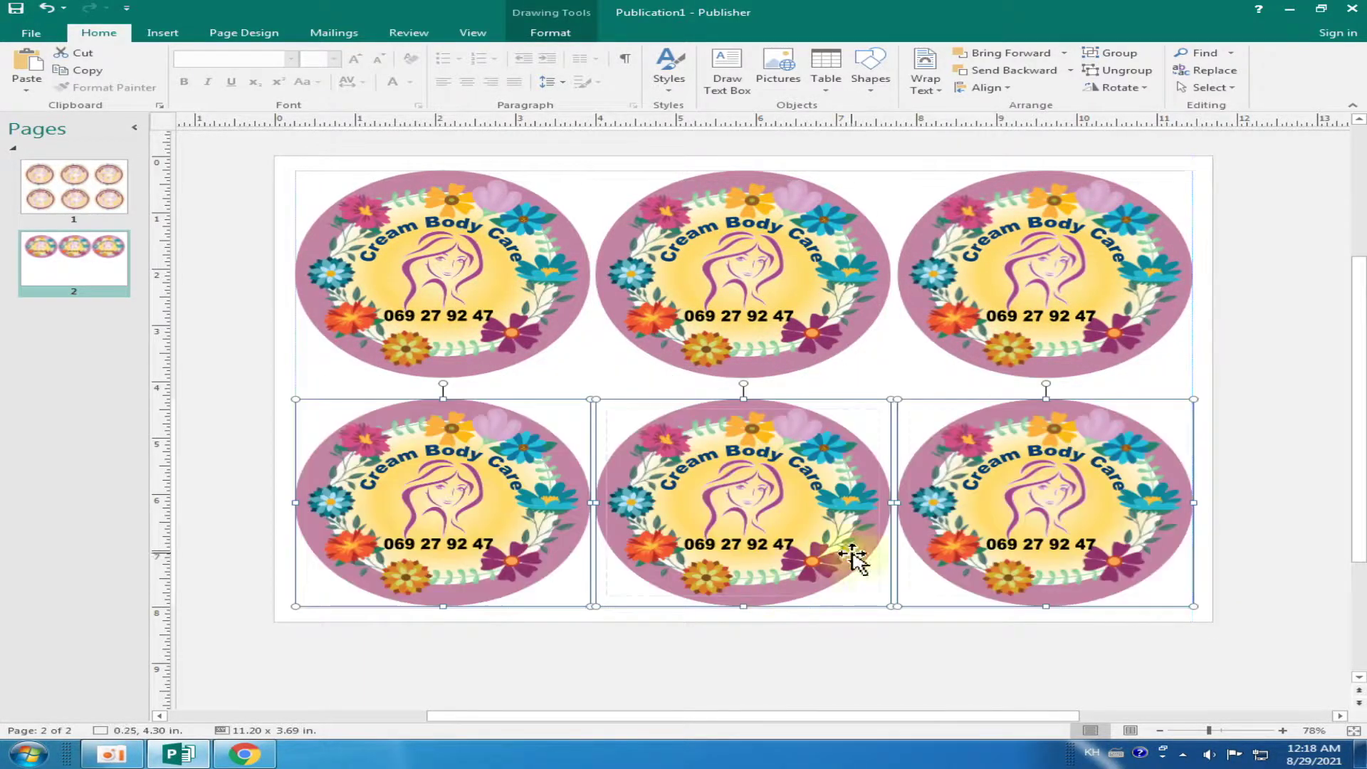
pyautogui.click(1242, 397)
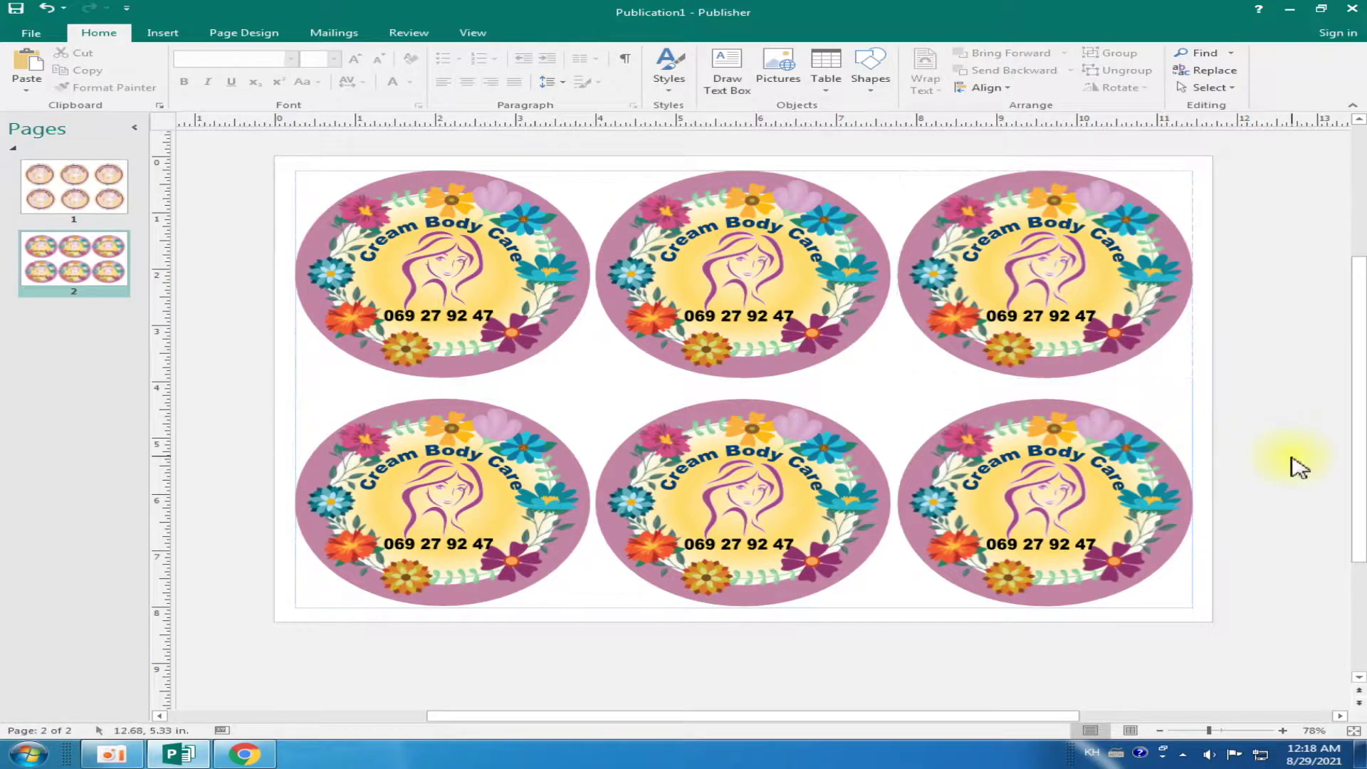
# Zoom the page 2 view in to 110%
pyautogui.scroll(1, 1278, 467)
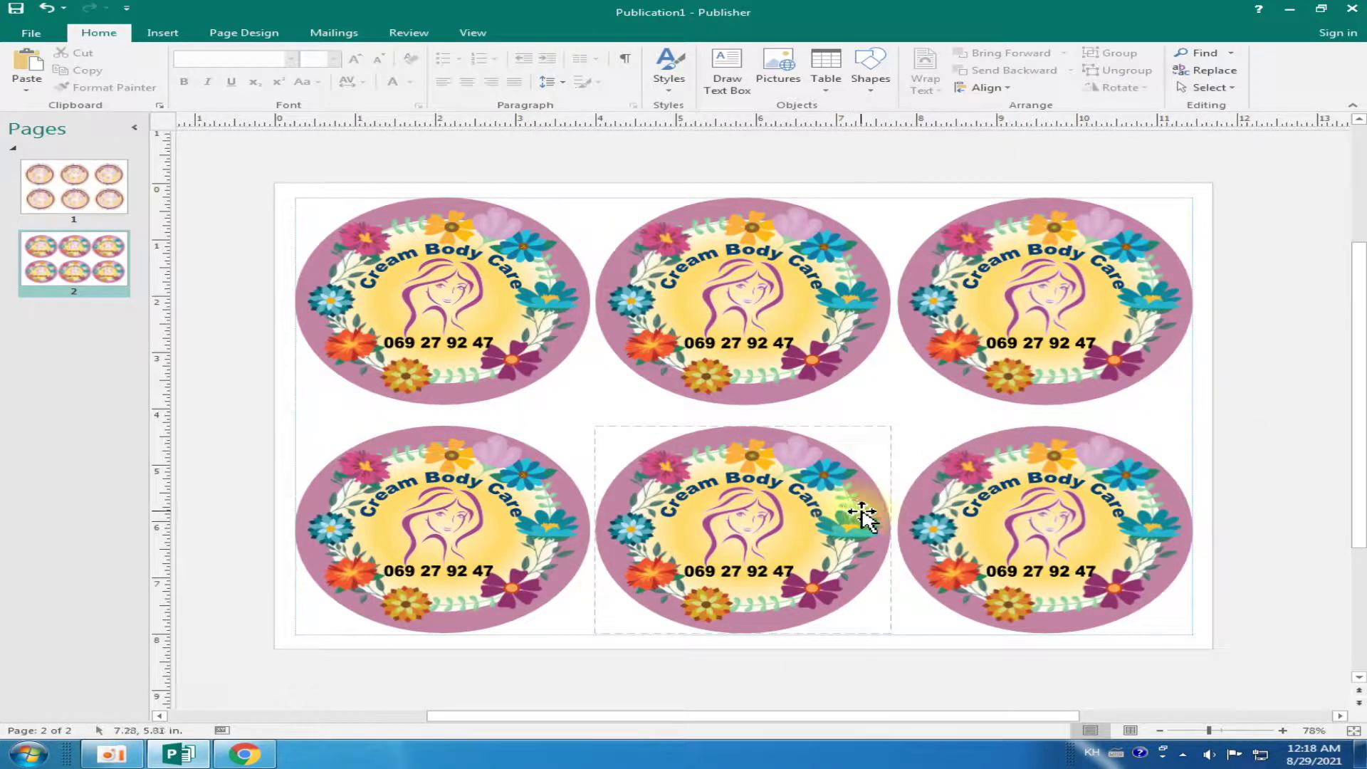
pyautogui.scroll(-1, 1269, 536)
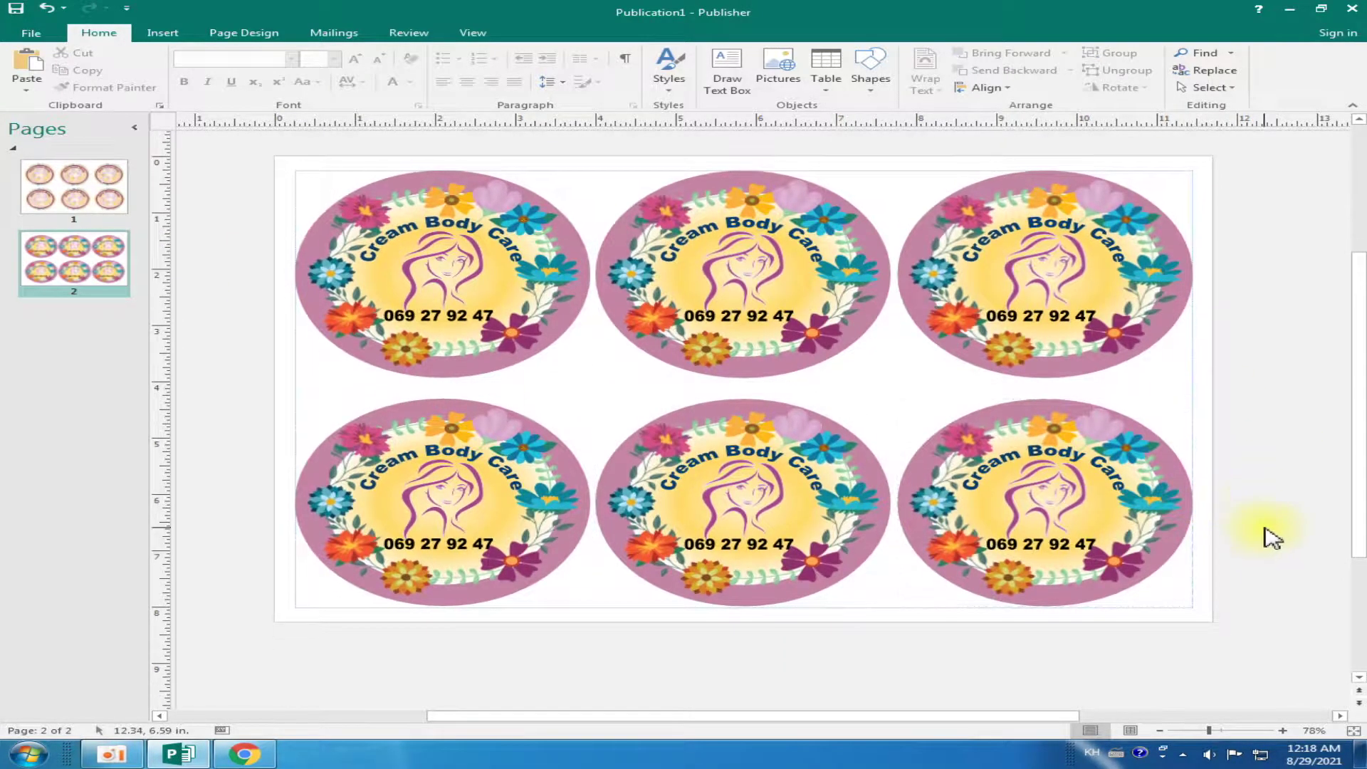
pyautogui.scroll(1, 1246, 536)
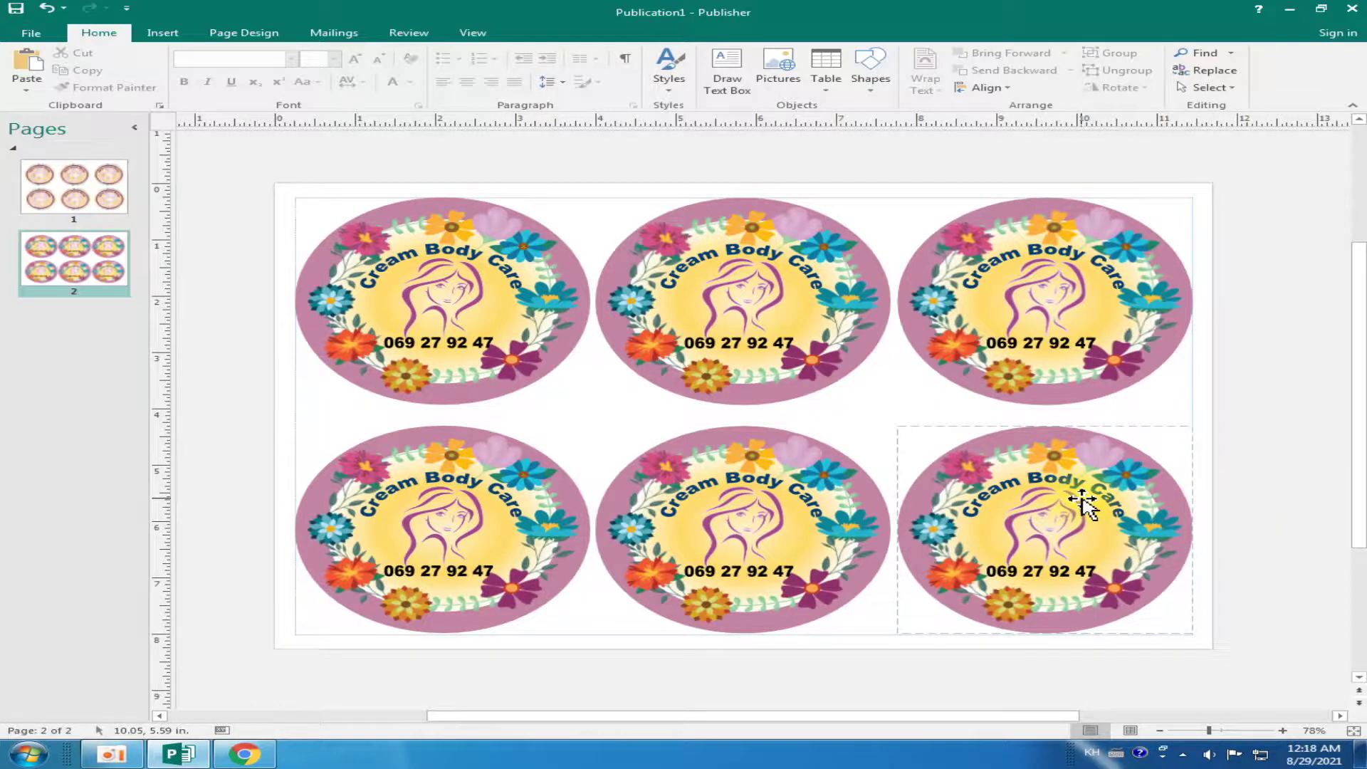
pyautogui.click(1282, 731)
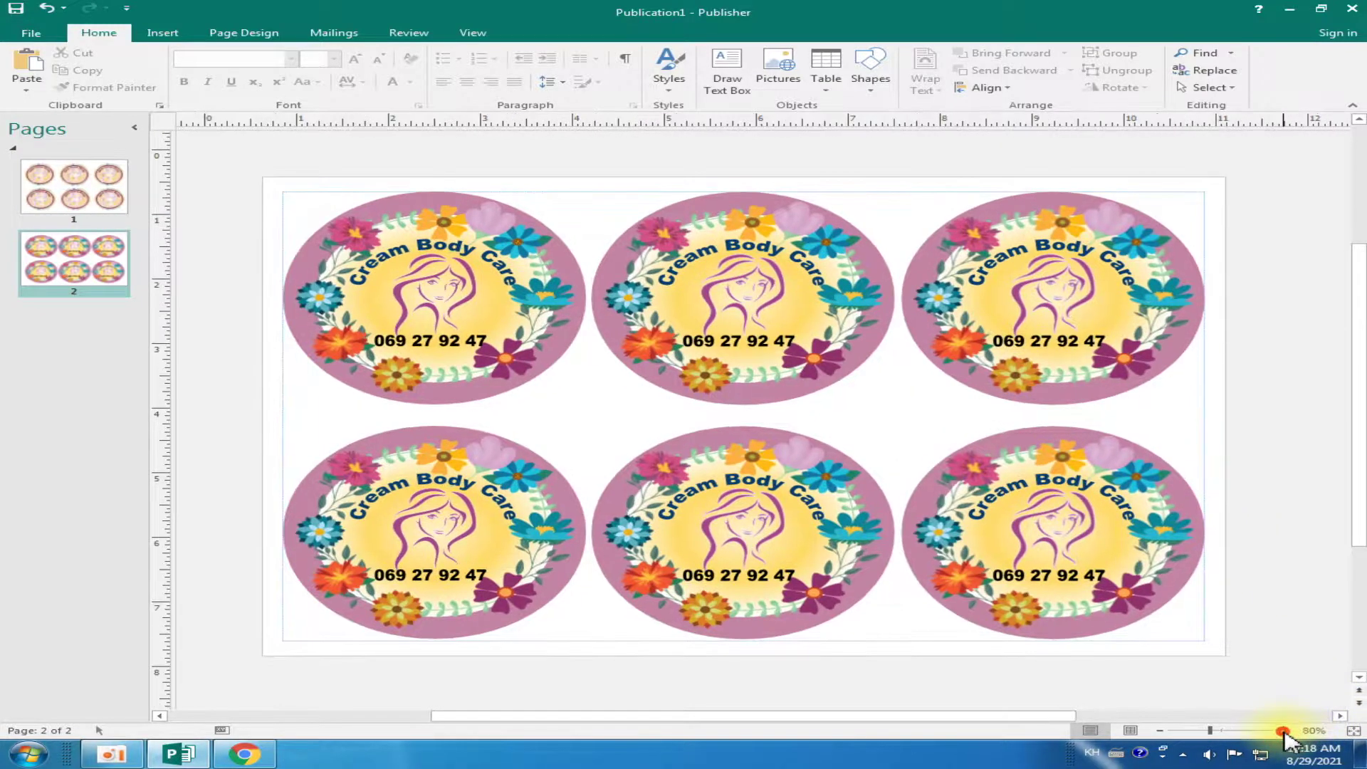
pyautogui.click(1282, 730)
pyautogui.click(1282, 731)
pyautogui.scroll(1, 802, 480)
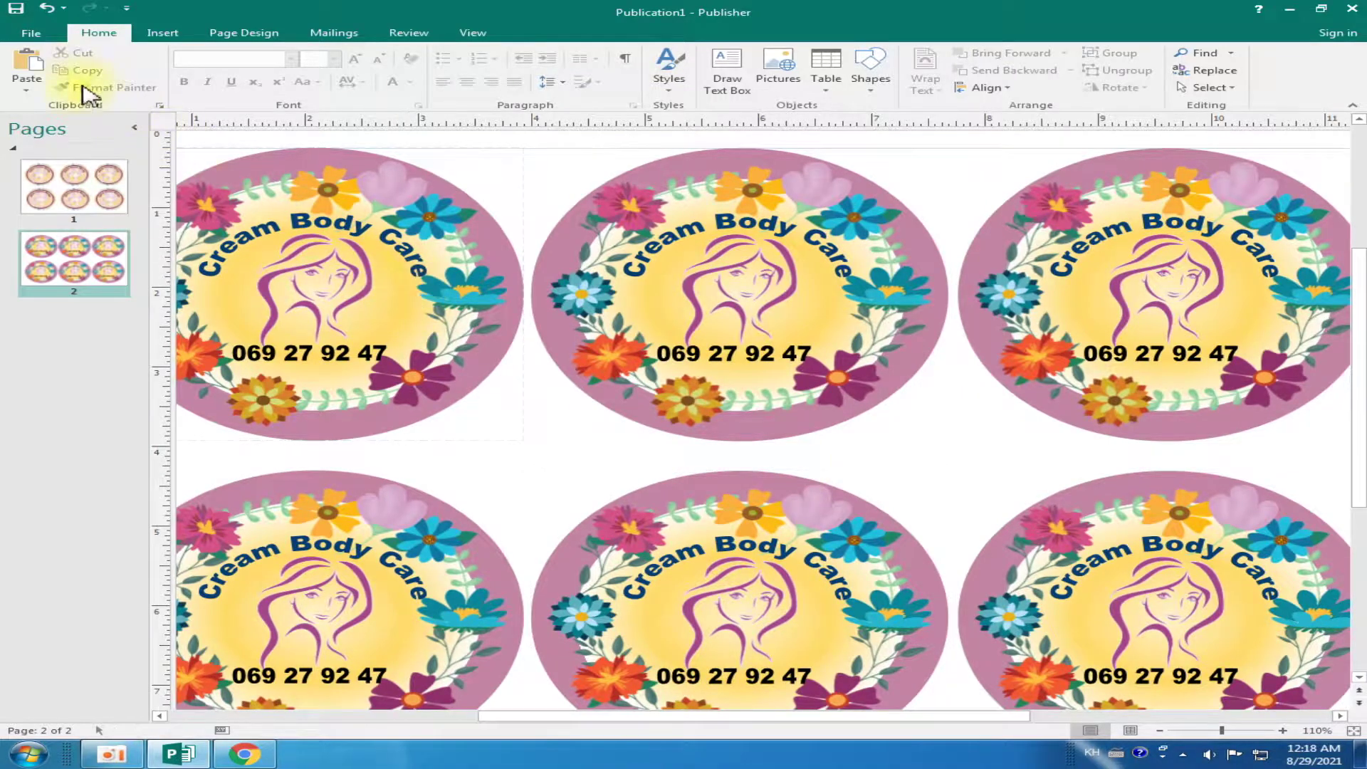
pyautogui.click(30, 33)
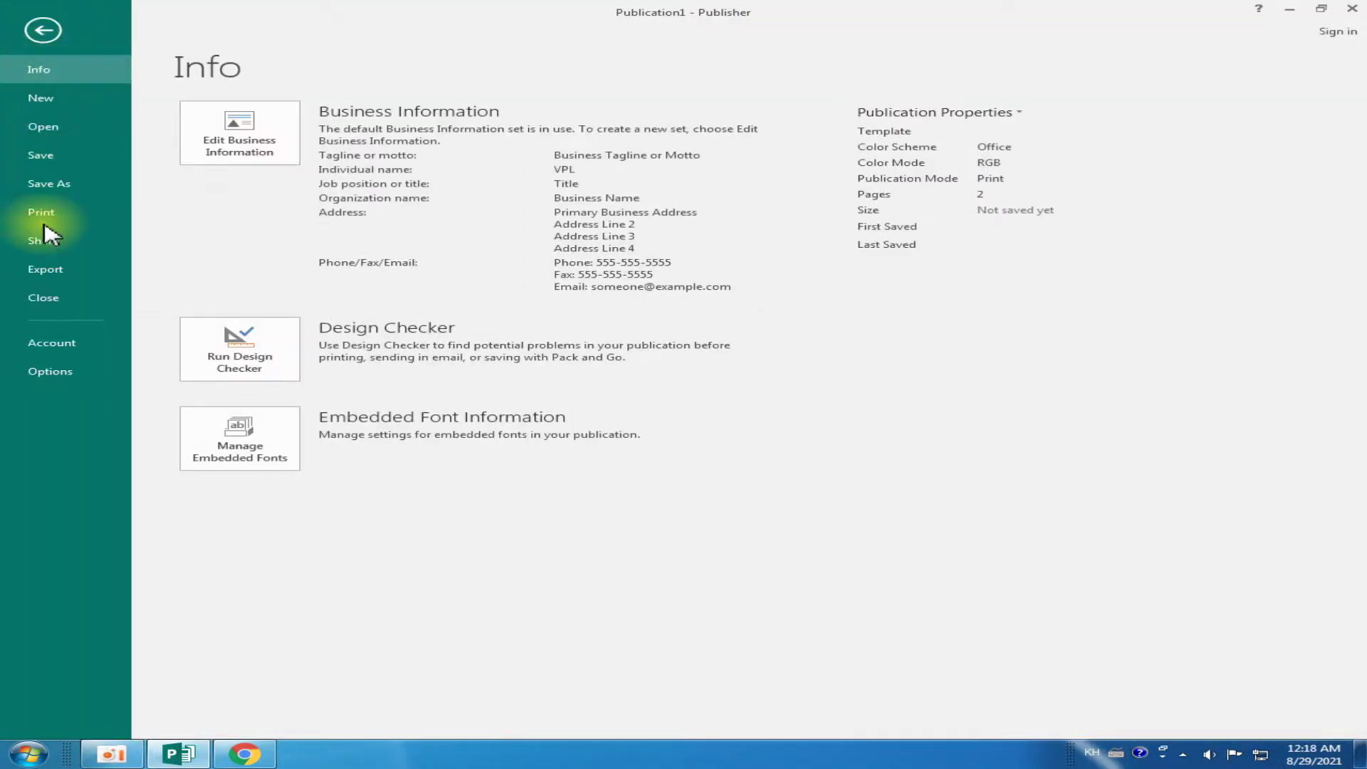
# Set up Save As to the Desktop with file name bbbbb444 as JPEG File Interchange Format
pyautogui.click(61, 186)
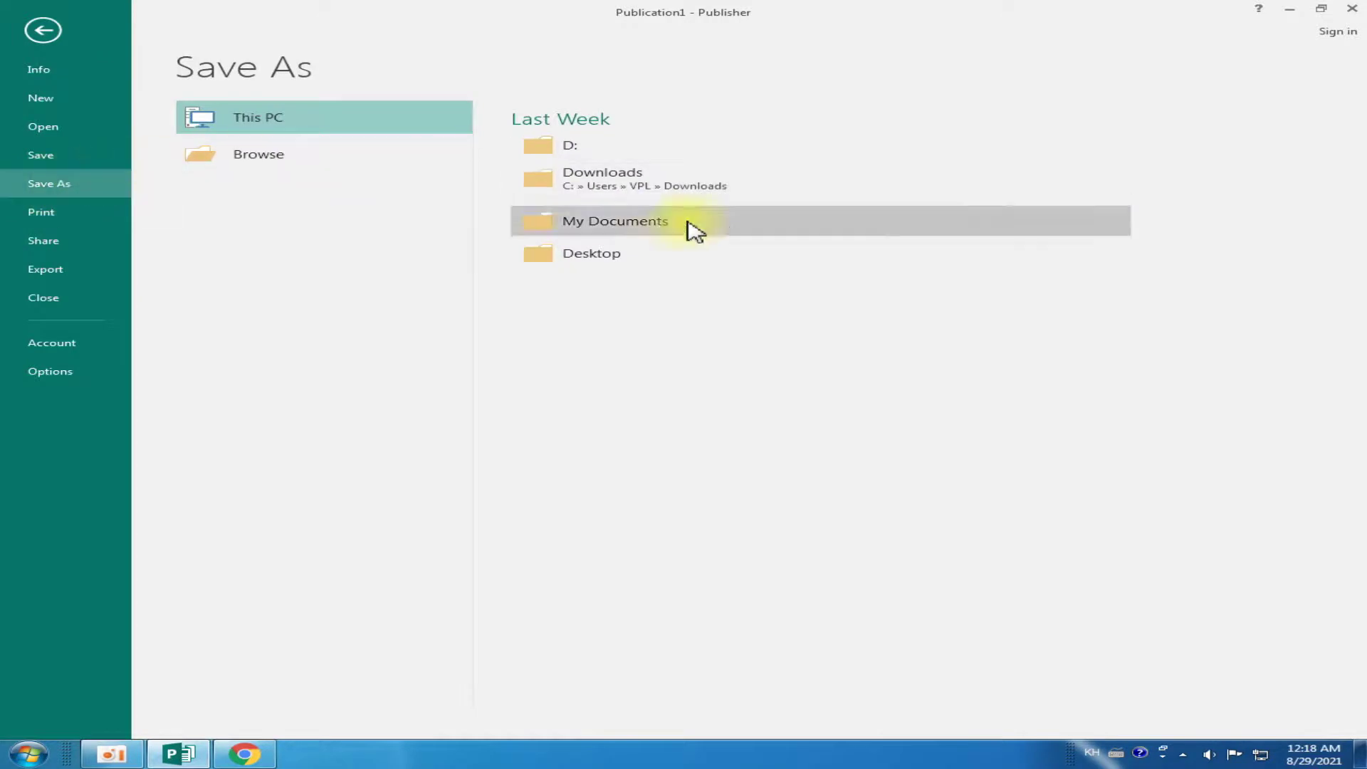
pyautogui.click(590, 258)
pyautogui.doubleClick(485, 335)
pyautogui.write('bbbbb444')
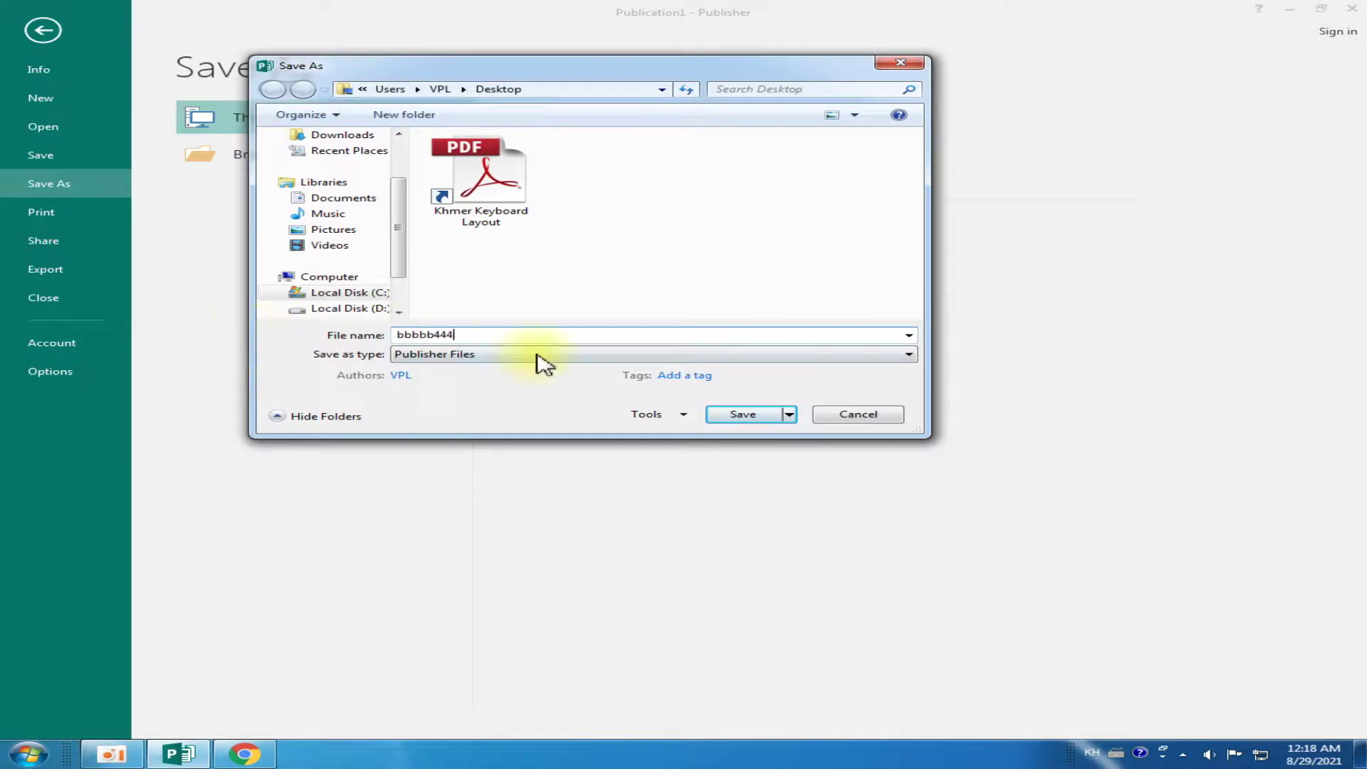
pyautogui.click(403, 355)
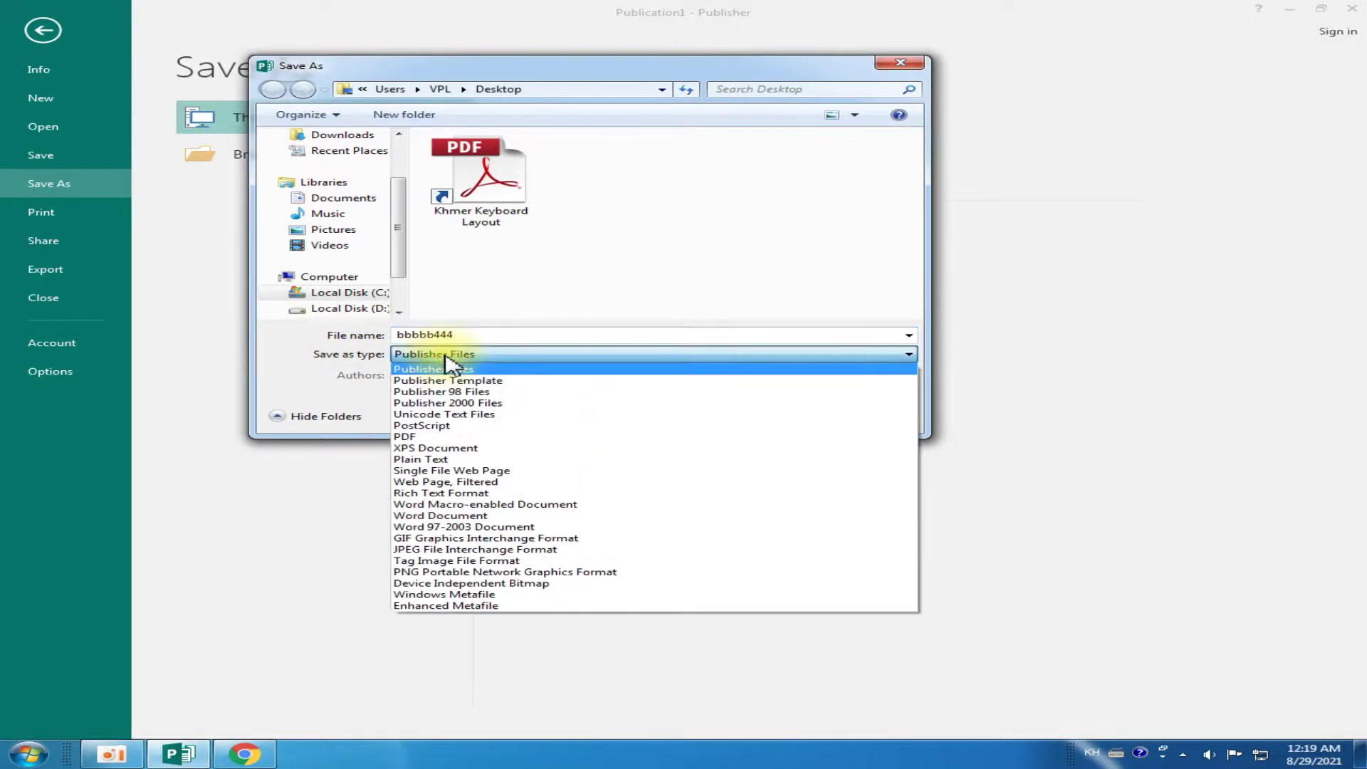
pyautogui.click(484, 552)
pyautogui.moveTo(396, 229); pyautogui.dragTo(395, 184)
pyautogui.click(348, 189)
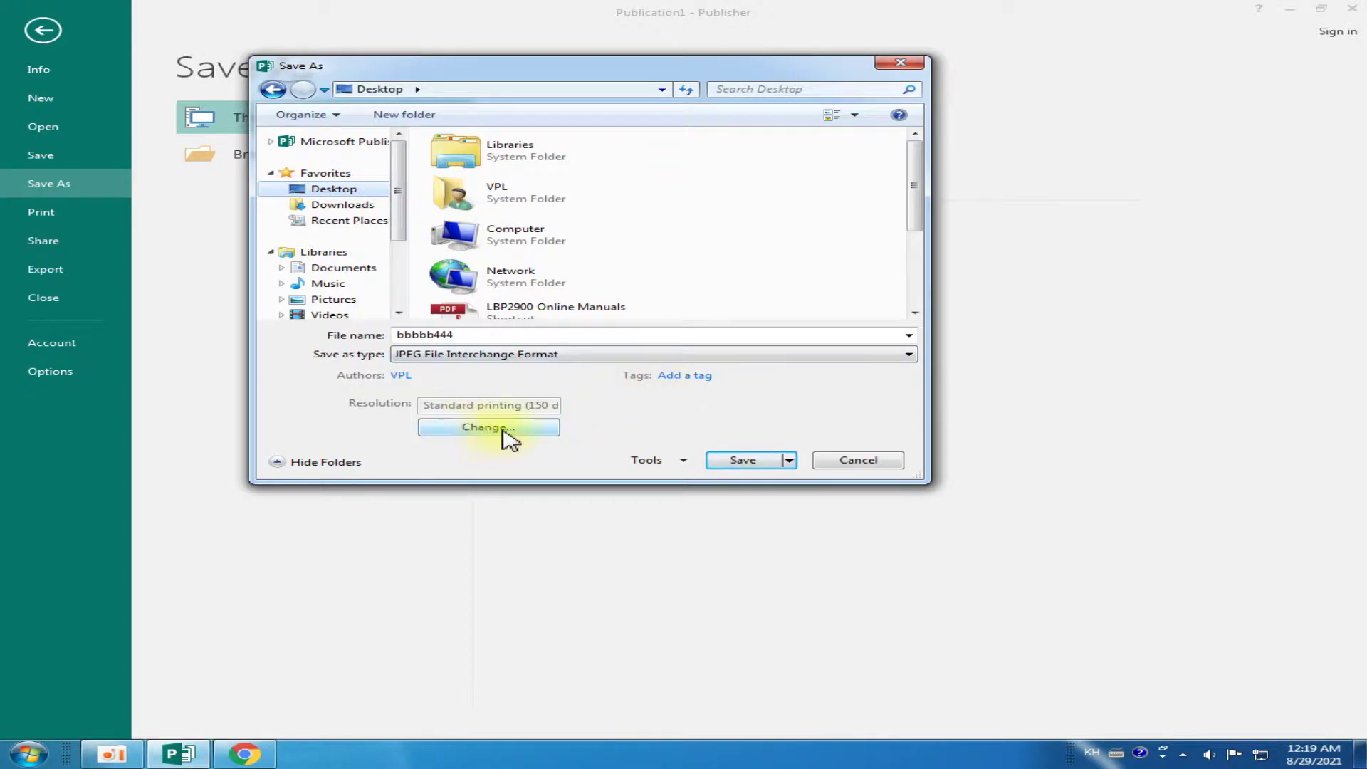
# Set the JPEG resolution to High quality printing (300 dpi) and save bbbbb444
pyautogui.click(503, 430)
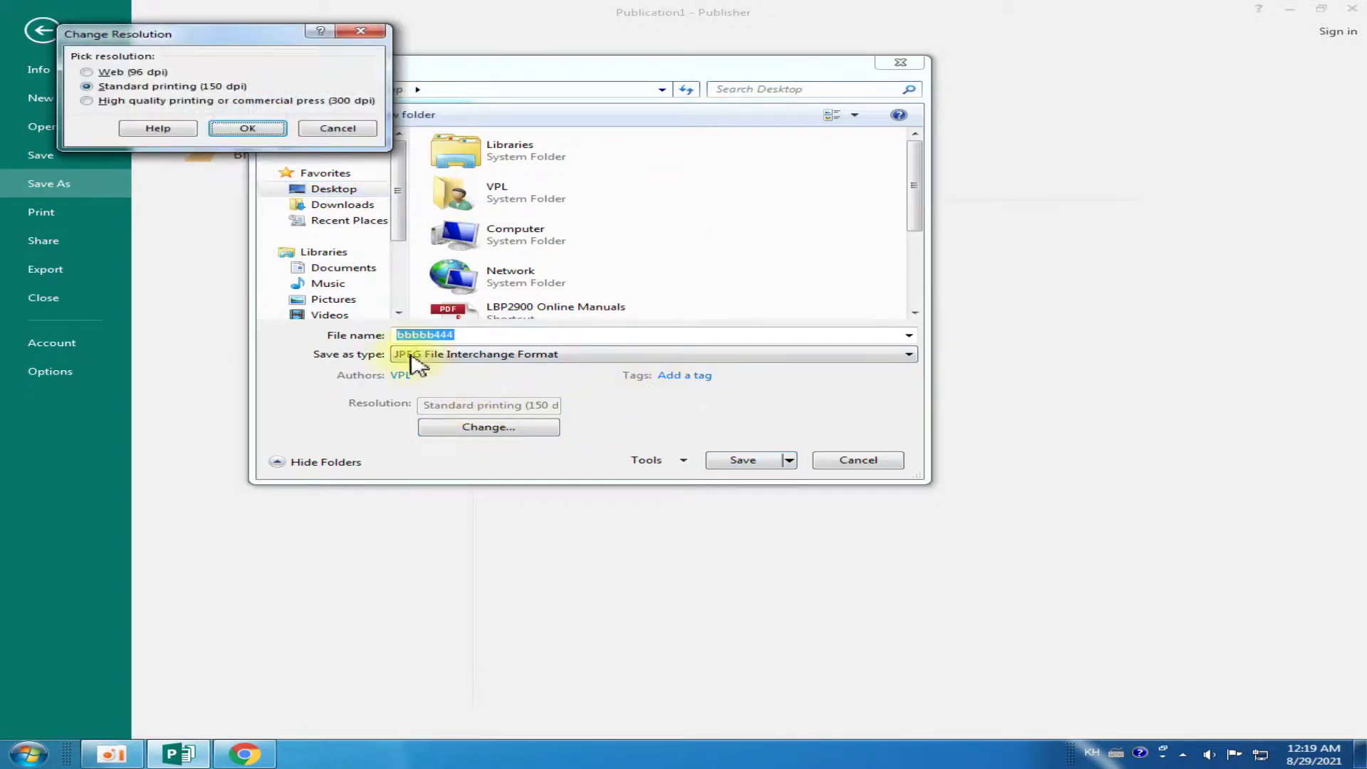
pyautogui.click(151, 102)
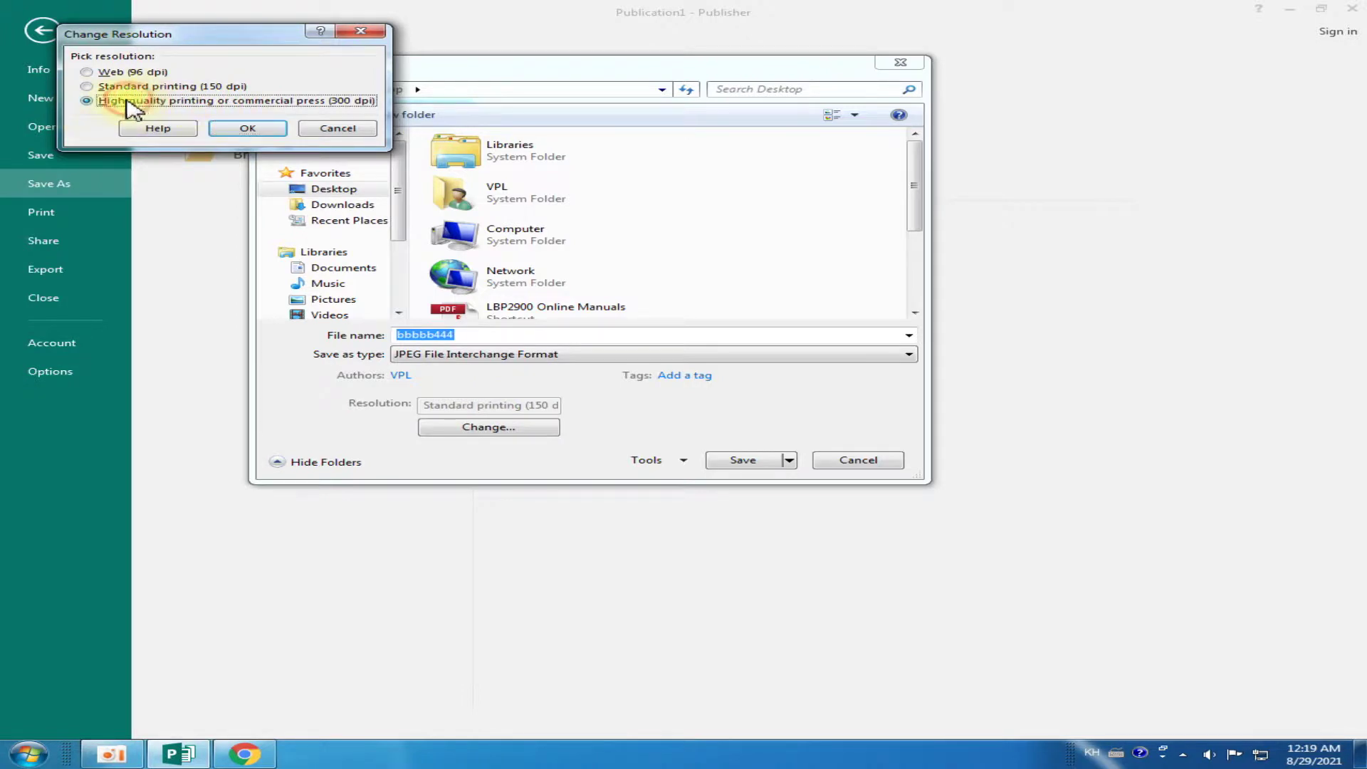
pyautogui.click(248, 130)
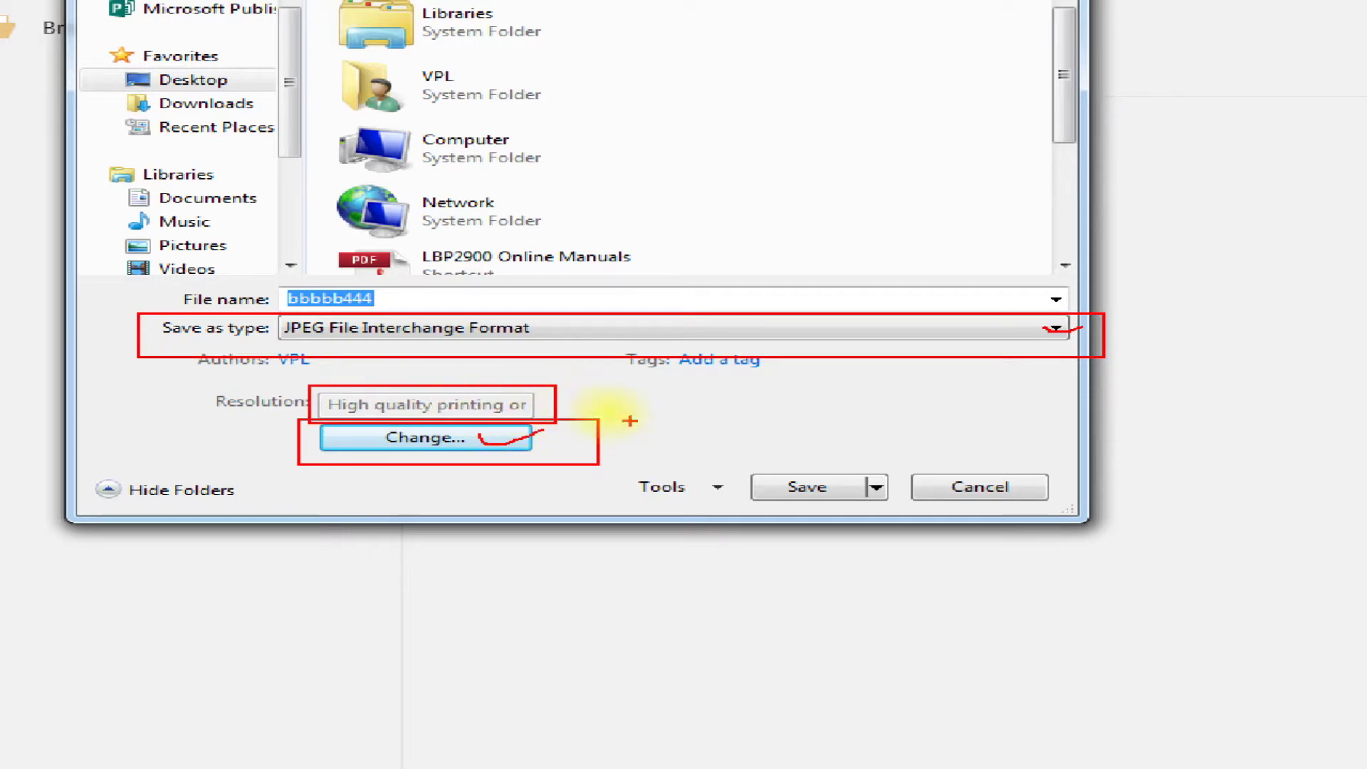
pyautogui.click(736, 455)
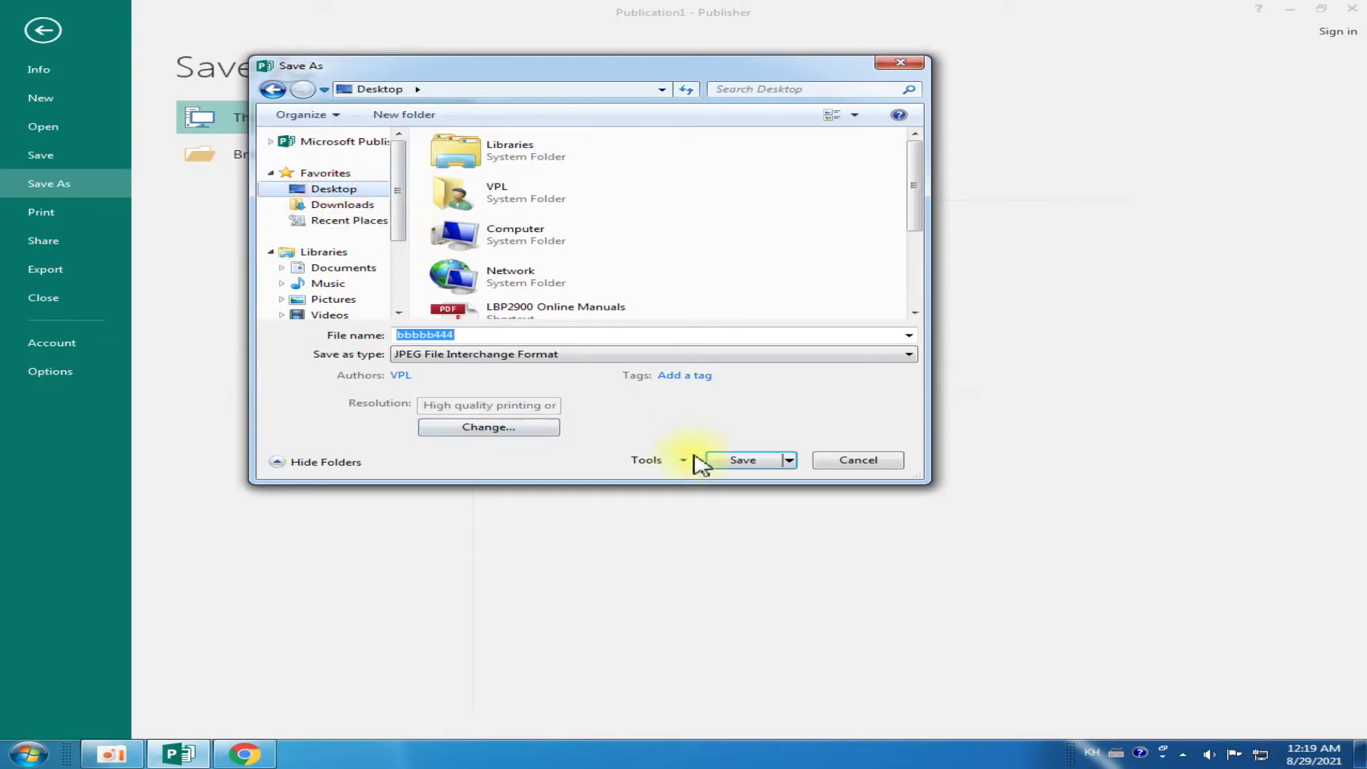
pyautogui.click(747, 463)
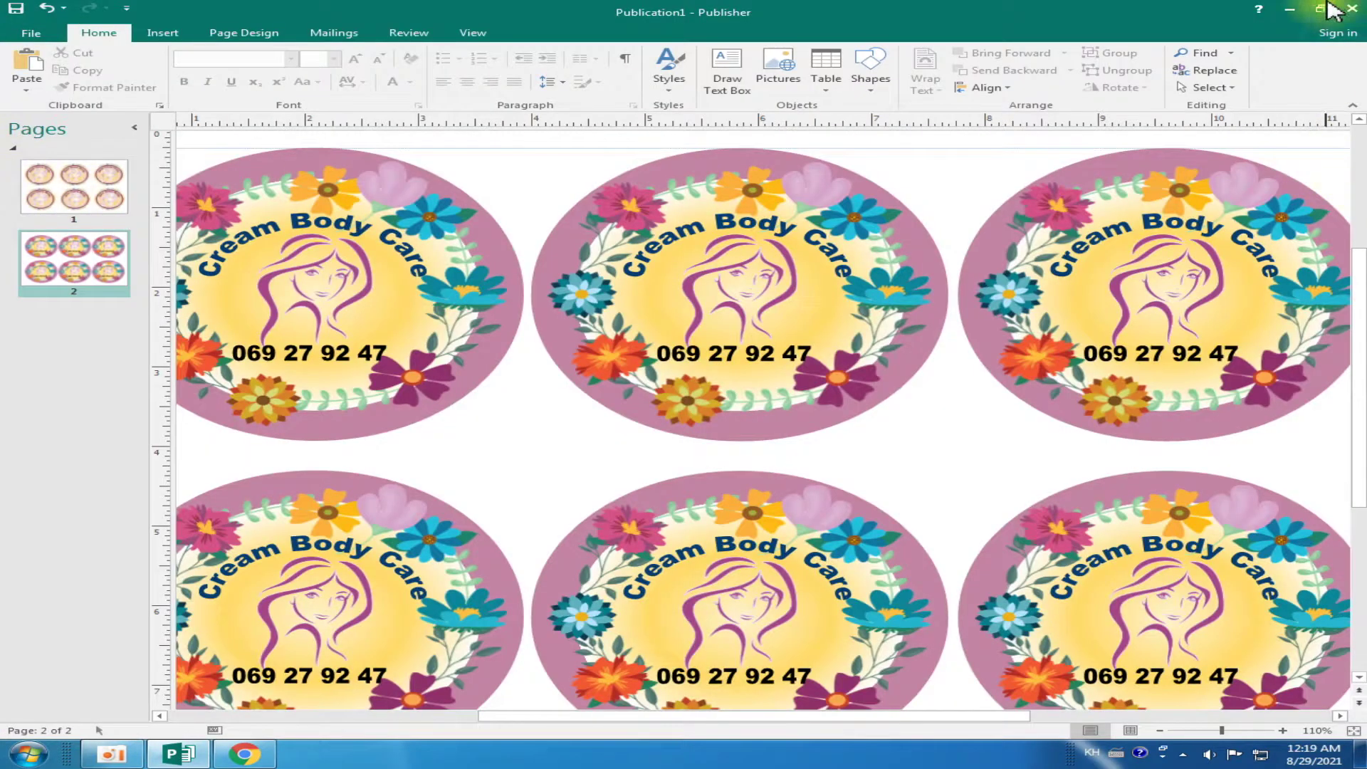
# Minimize Publisher and refresh the desktop so the new file appears
pyautogui.click(1290, 12)
pyautogui.rightClick(610, 141)
pyautogui.click(668, 183)
pyautogui.rightClick(605, 142)
pyautogui.click(668, 183)
pyautogui.click(439, 276)
pyautogui.rightClick(439, 276)
pyautogui.click(488, 325)
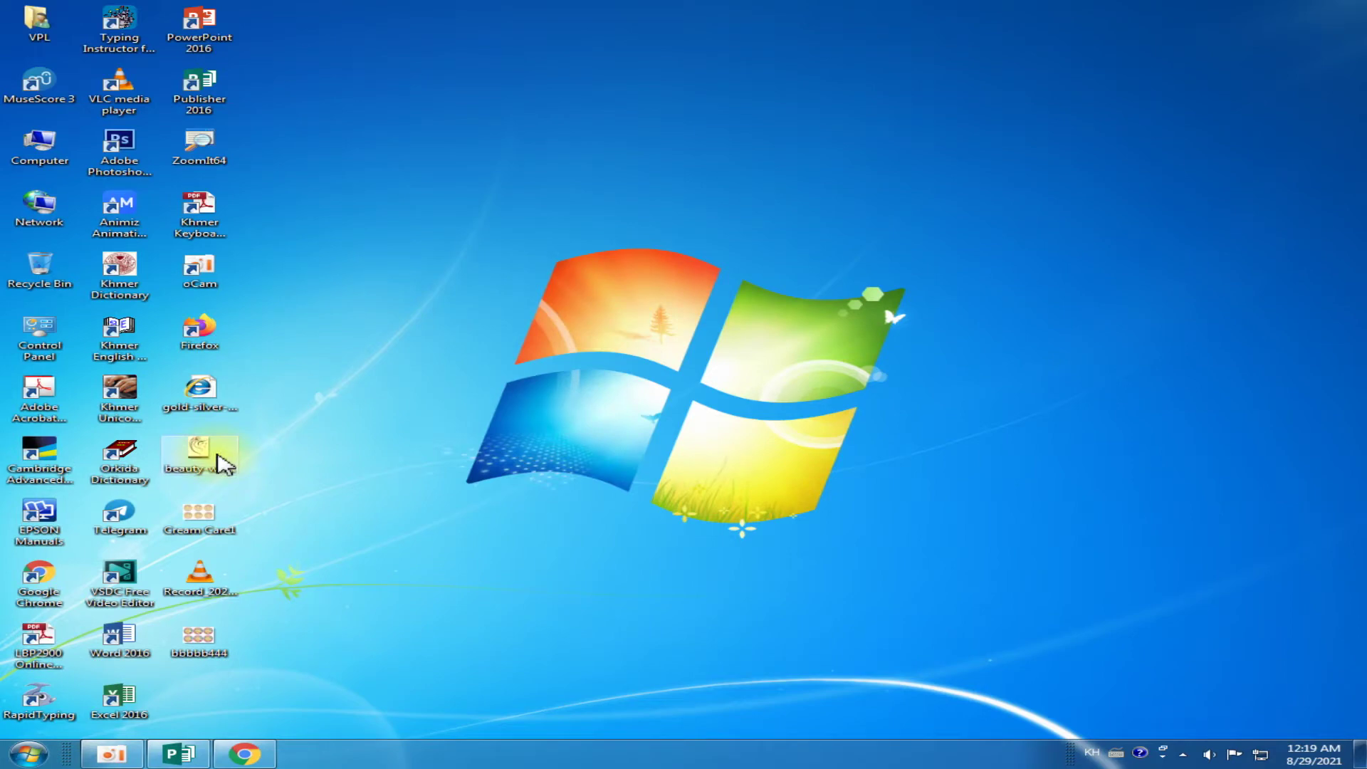
# Preview the beauty-woman-face-vector-603528 and Cream Care1 images, closing each afterward
pyautogui.rightClick(225, 464)
pyautogui.click(285, 48)
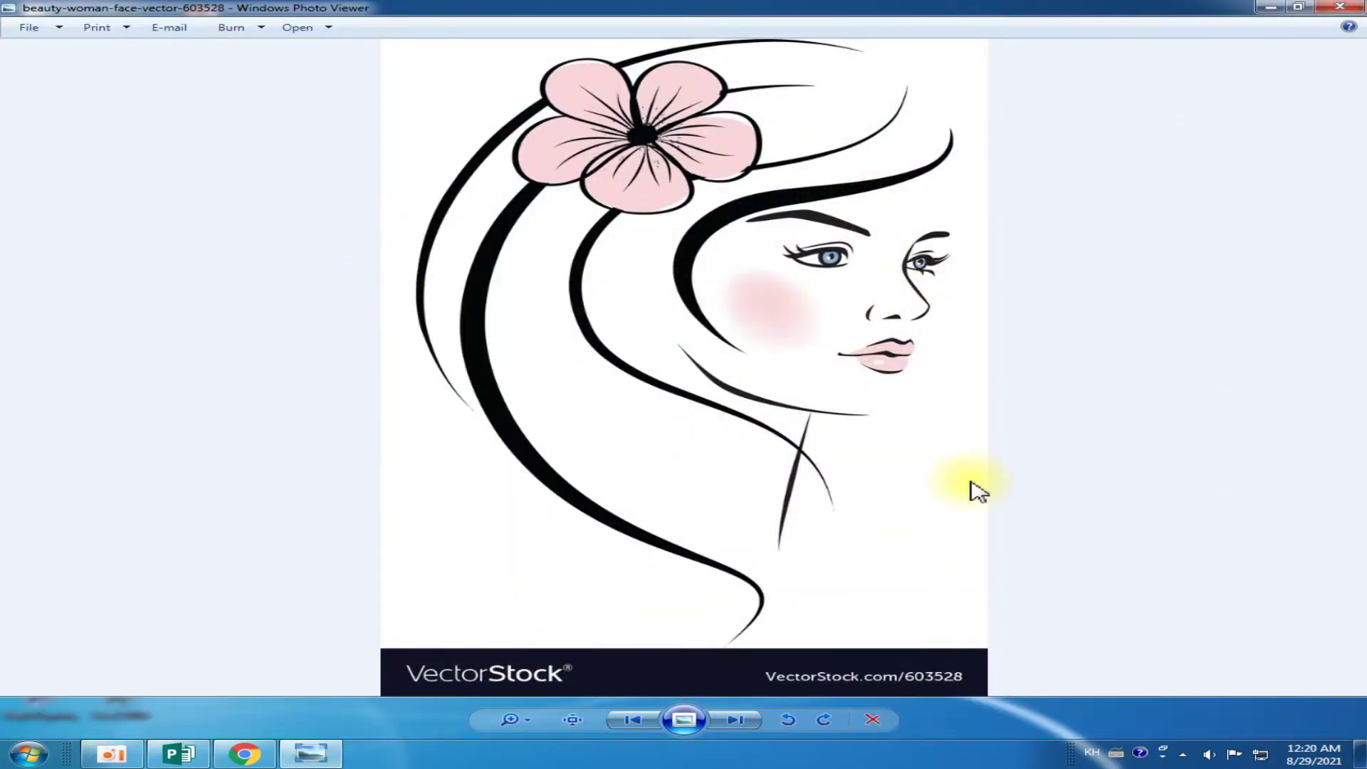
pyautogui.click(1340, 7)
pyautogui.rightClick(539, 152)
pyautogui.click(569, 195)
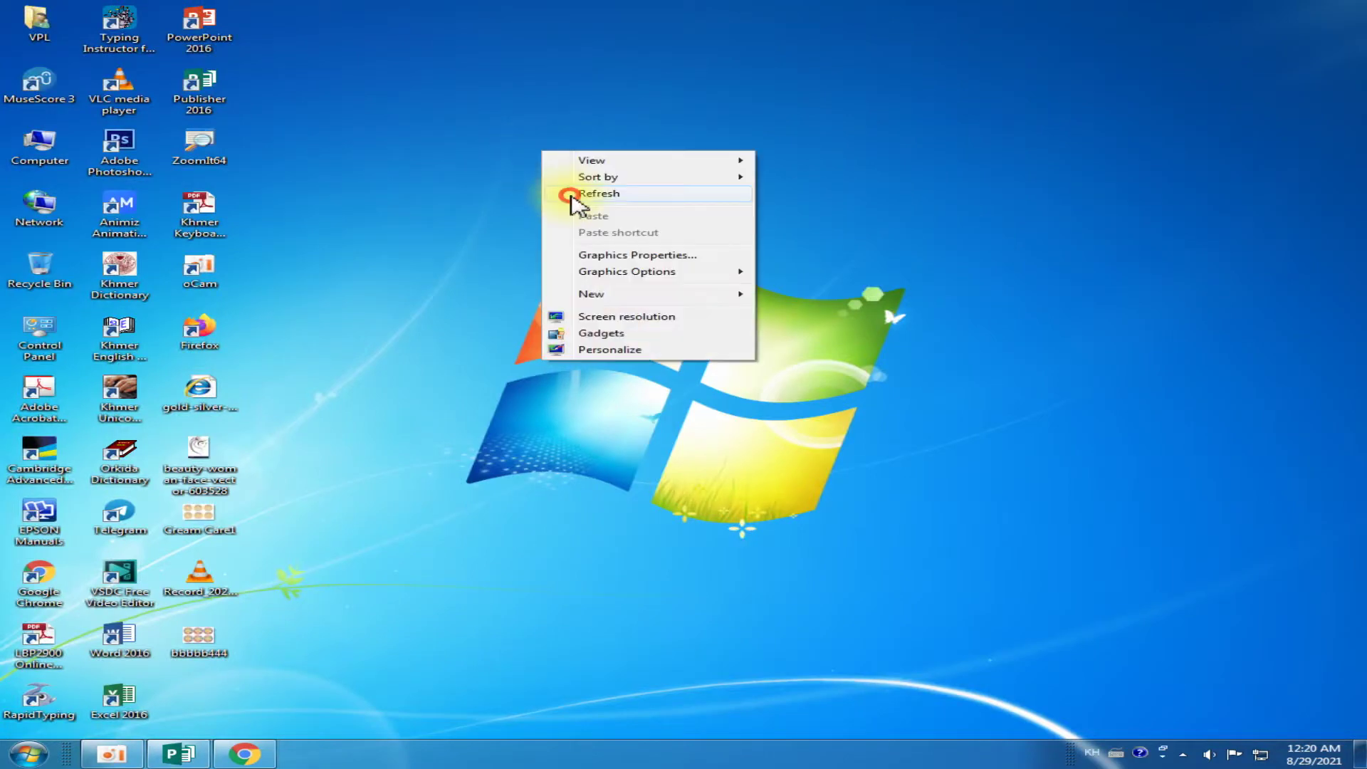
pyautogui.rightClick(507, 145)
pyautogui.click(527, 189)
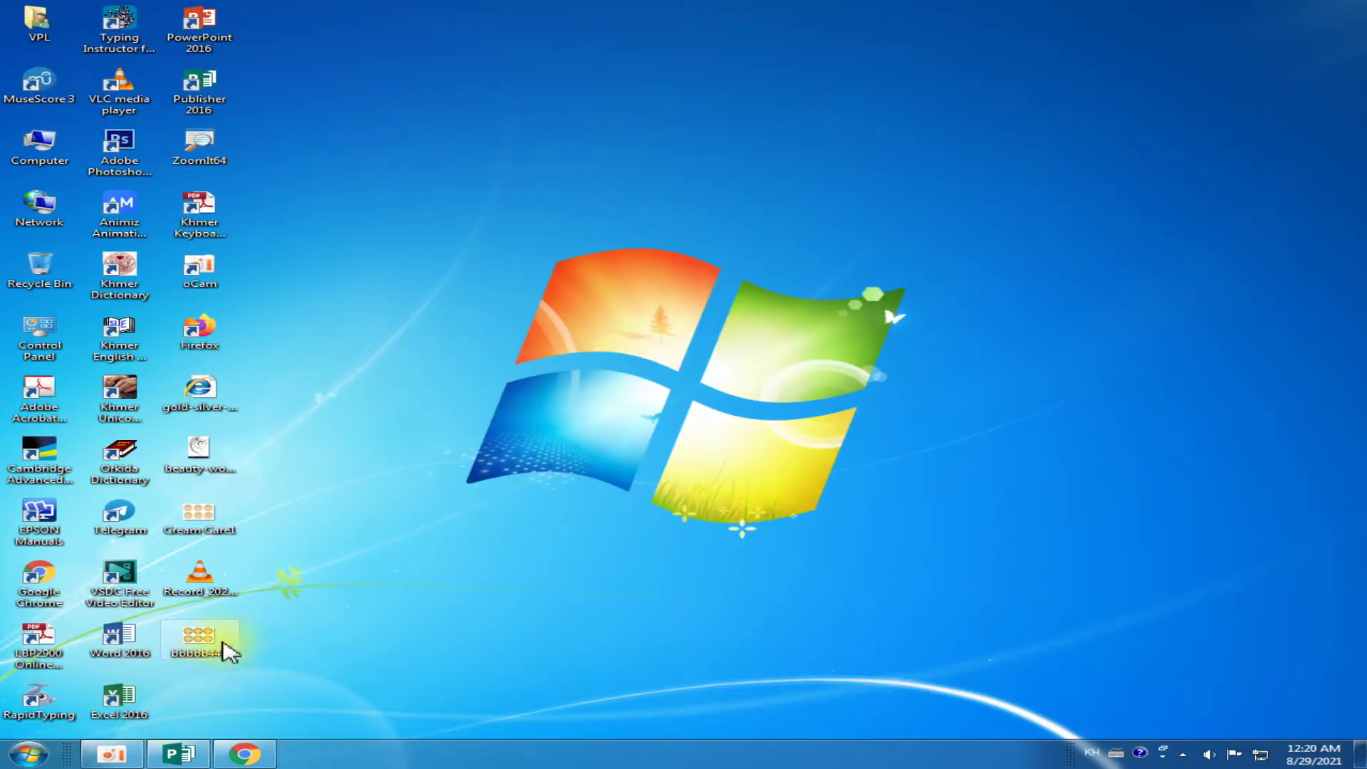
pyautogui.rightClick(189, 528)
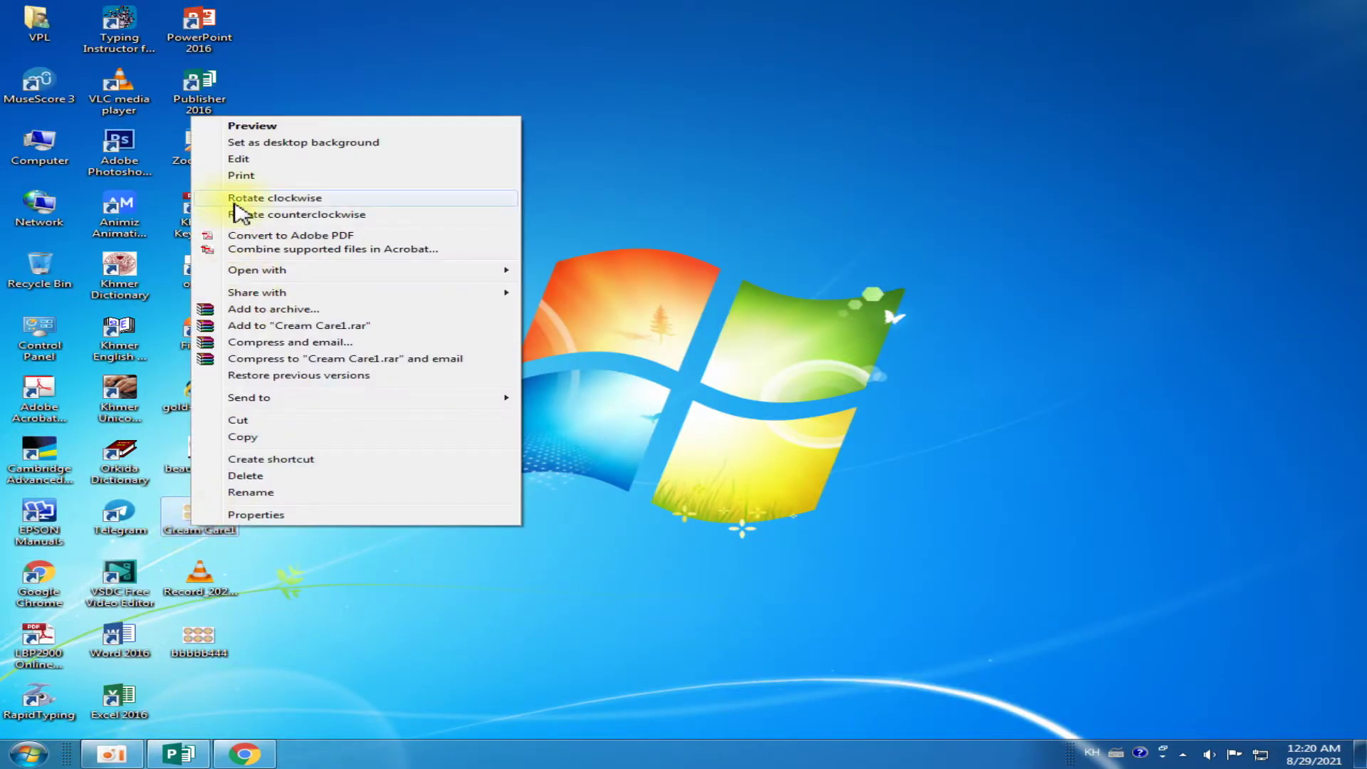
pyautogui.click(262, 127)
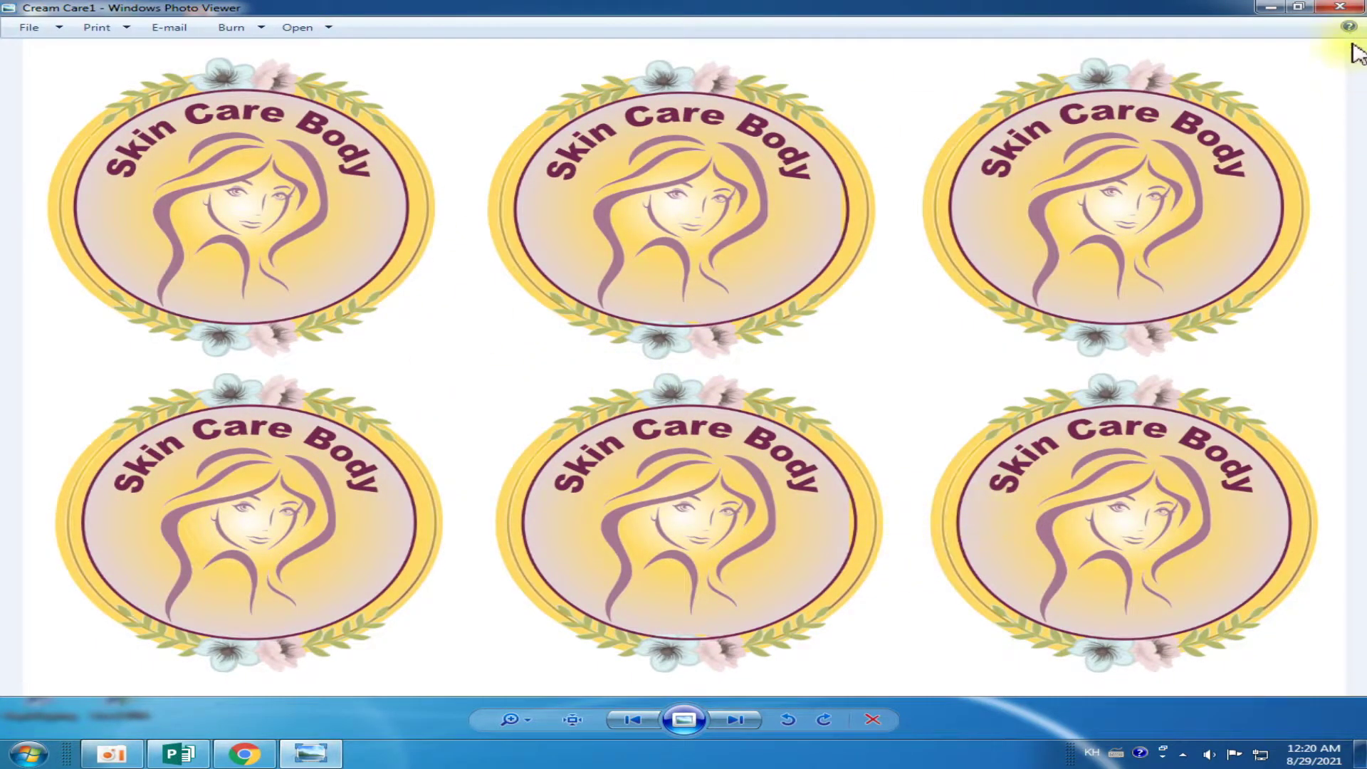
pyautogui.click(1339, 6)
# Open the saved bbbbb444 image in Photo Viewer via the file's Preview command
pyautogui.rightClick(207, 650)
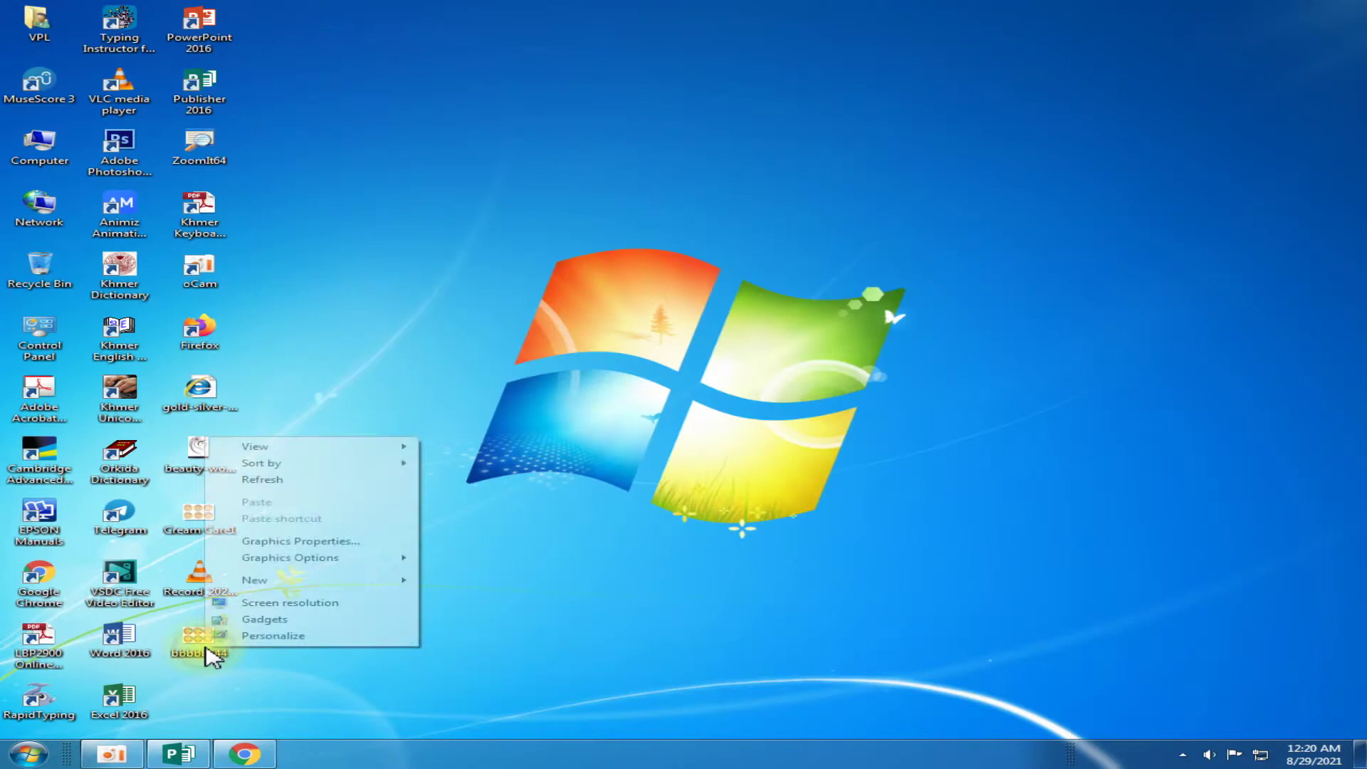
pyautogui.rightClick(191, 641)
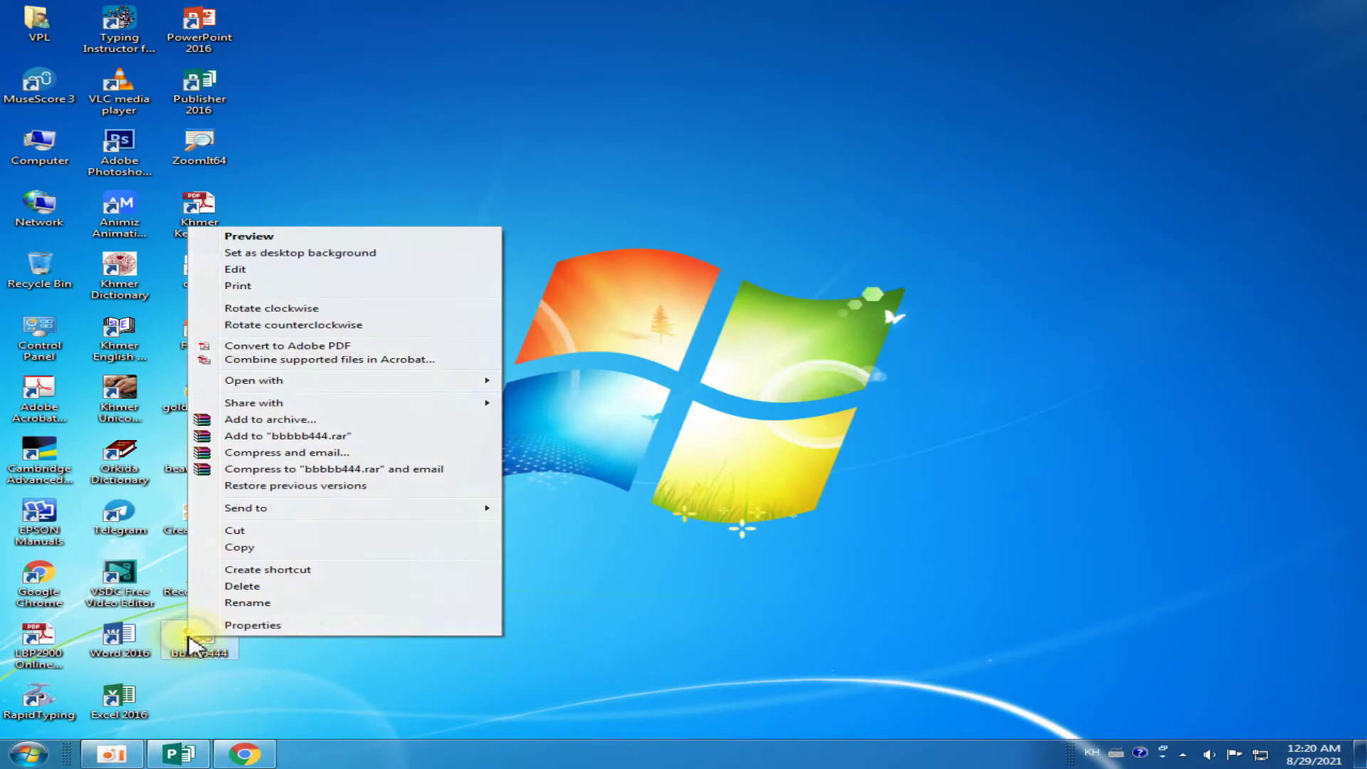
pyautogui.click(249, 236)
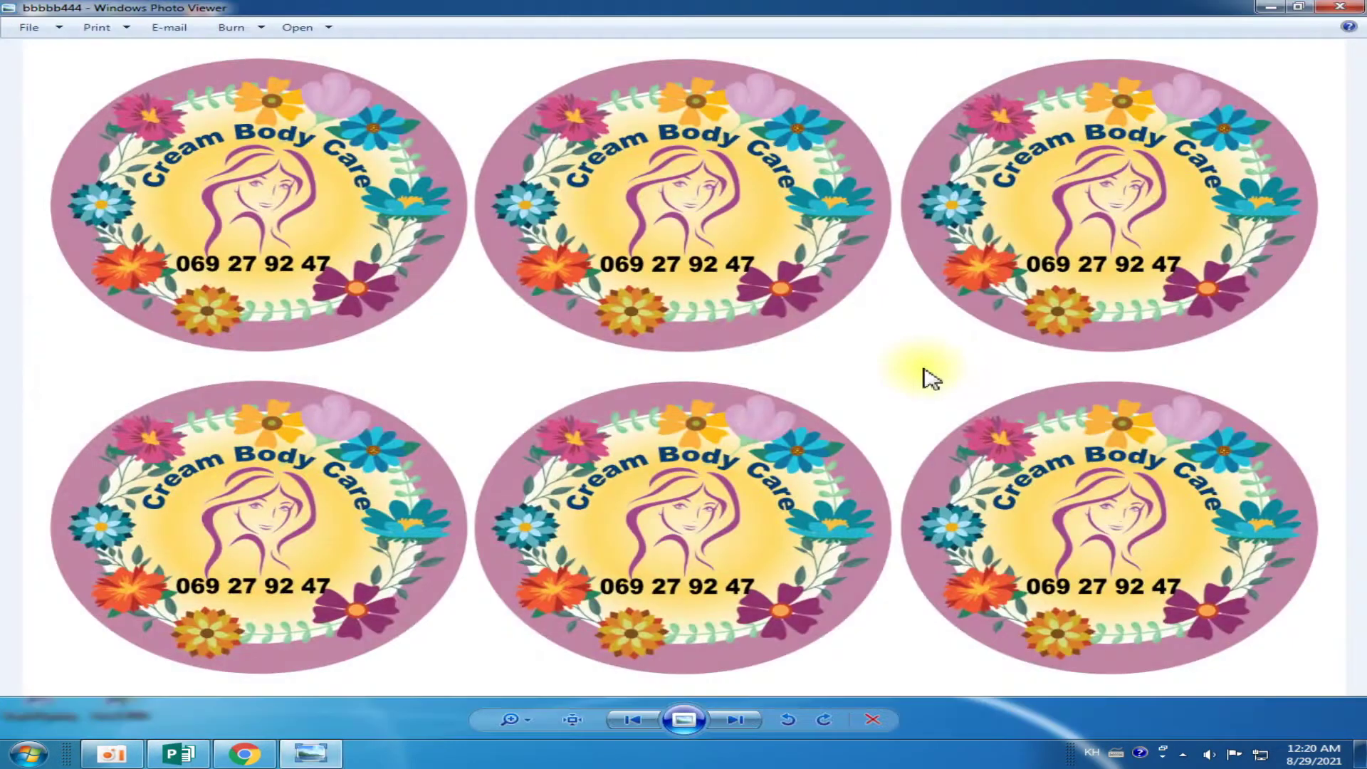